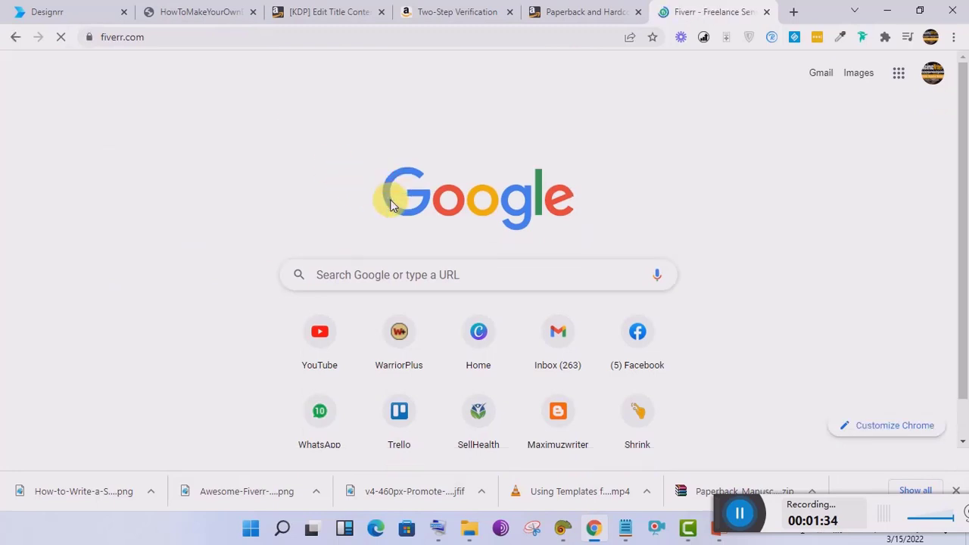
# Open the saved Jamboard bookmark in a new browser tab beside the Fiverr tab.
pyautogui.click(795, 12)
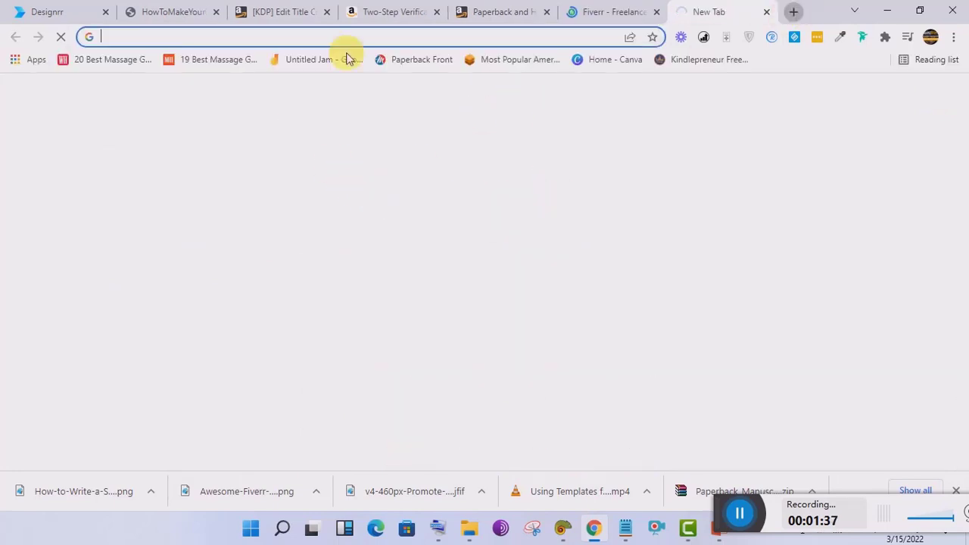
pyautogui.click(303, 61)
pyautogui.click(608, 9)
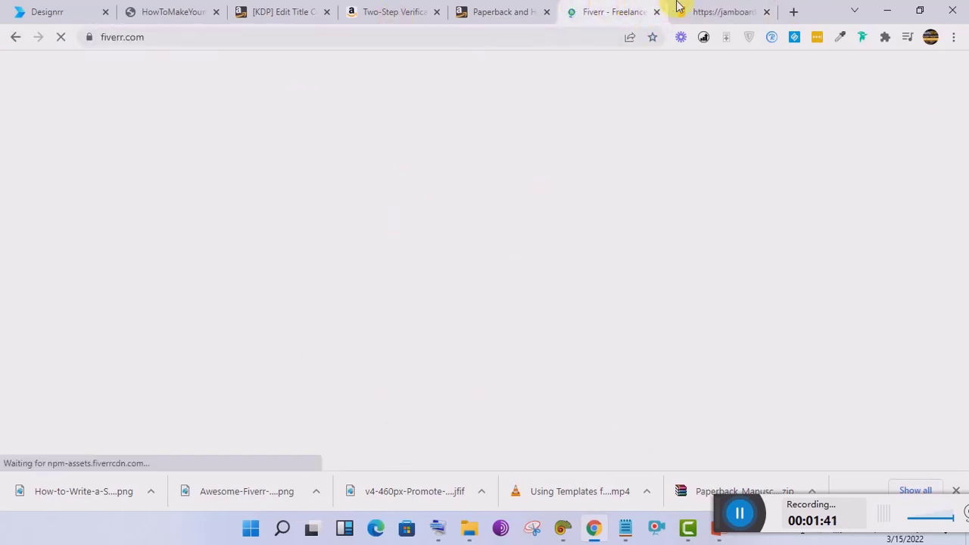
pyautogui.click(742, 17)
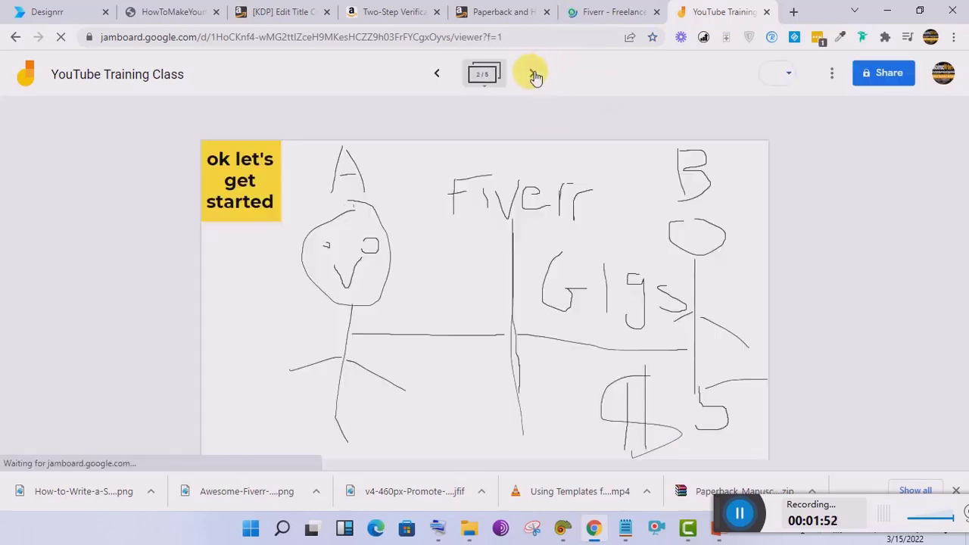
# Advance past the existing frames of the "YouTube Training Class" jam and add a new blank frame at the end.
pyautogui.click(534, 75)
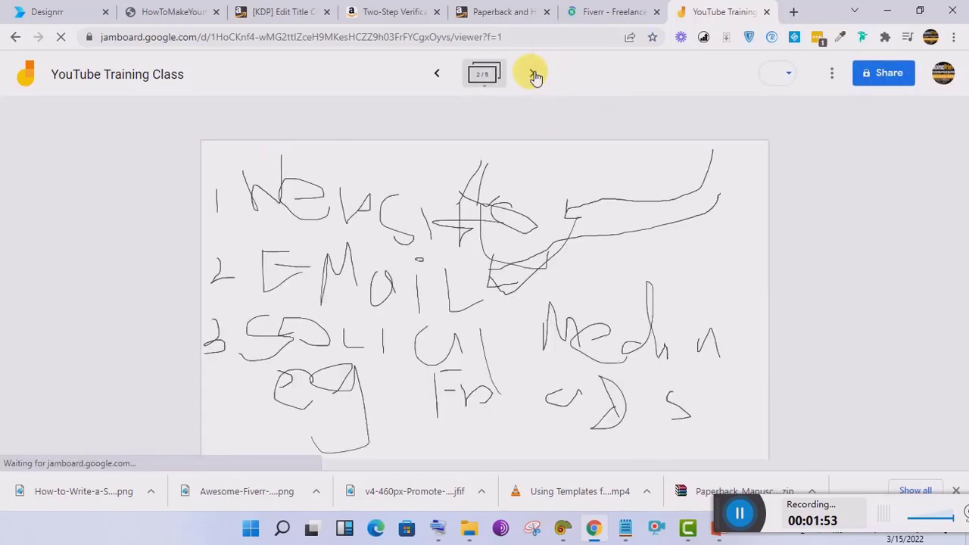
pyautogui.click(534, 75)
pyautogui.click(534, 75)
pyautogui.click(534, 75)
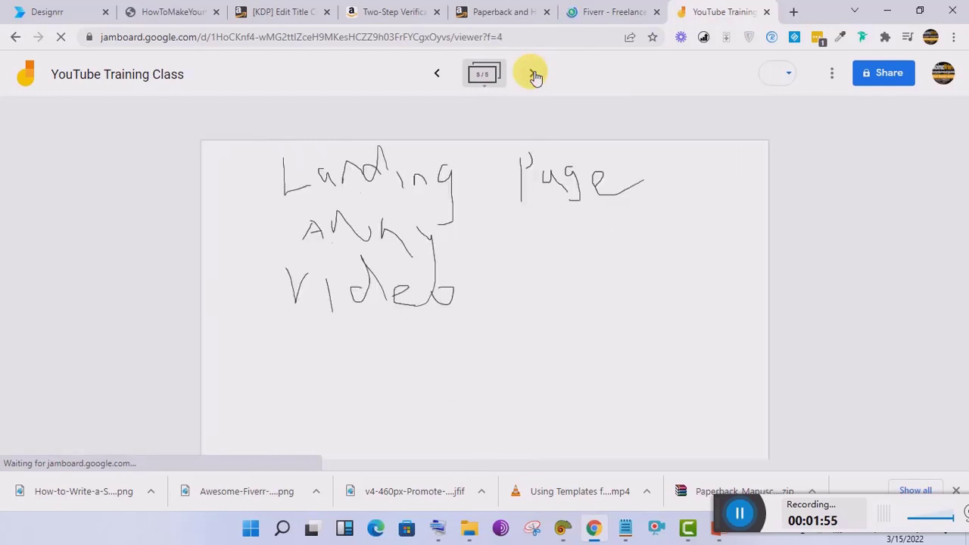
pyautogui.click(534, 75)
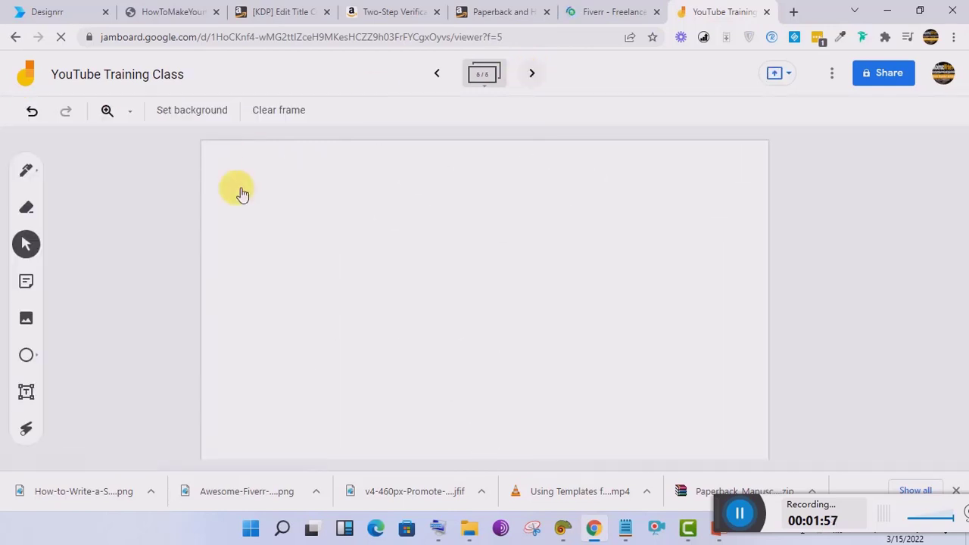
# Draw a stick figure with the pen on the left half of the frame, labelled "VOA" underneath and "B" above its head.
pyautogui.click(23, 172)
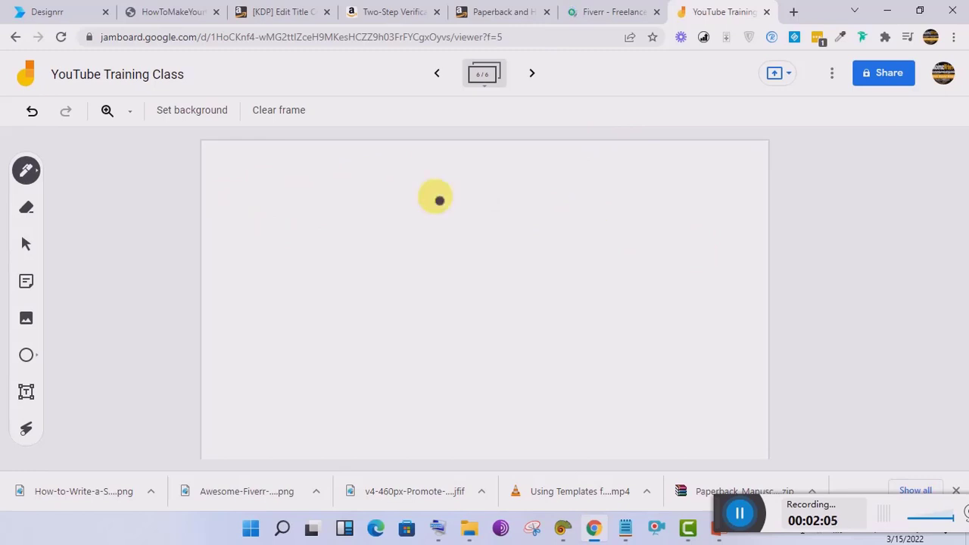
pyautogui.moveTo(320, 192)
pyautogui.mouseDown()
pyautogui.moveTo(347, 212)
pyautogui.moveTo(315, 189)
pyautogui.mouseUp()
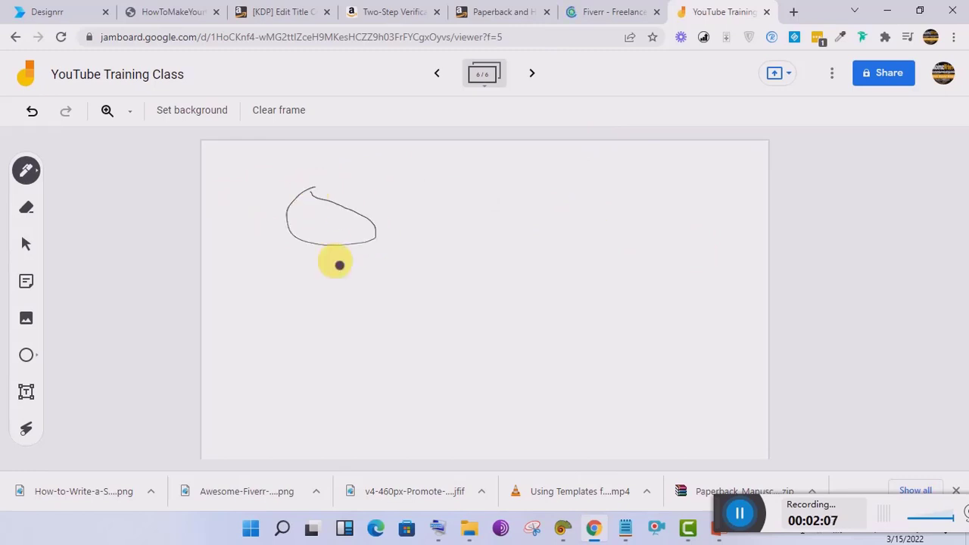
pyautogui.moveTo(326, 250); pyautogui.dragTo(331, 304)
pyautogui.moveTo(341, 361); pyautogui.dragTo(340, 394)
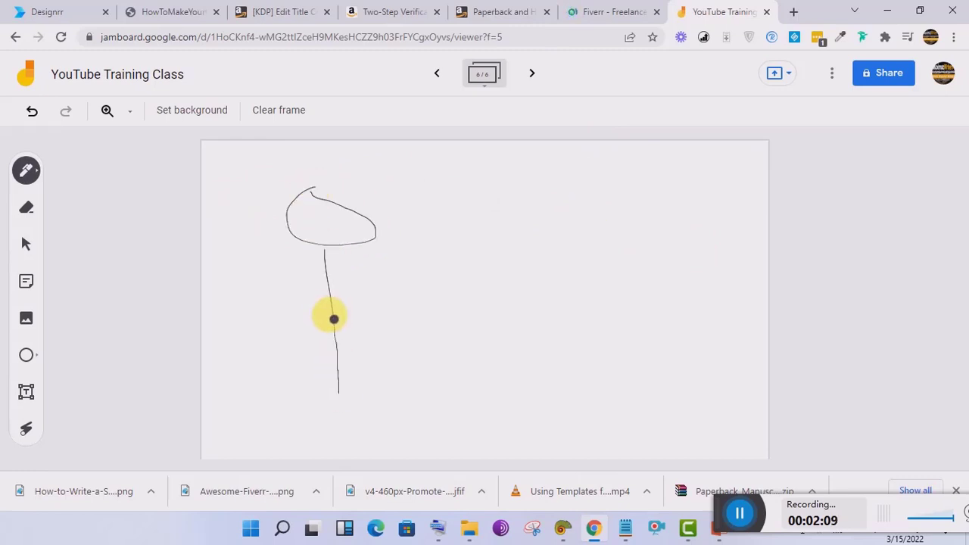
pyautogui.moveTo(291, 338)
pyautogui.mouseDown()
pyautogui.moveTo(349, 286)
pyautogui.moveTo(415, 342)
pyautogui.mouseUp()
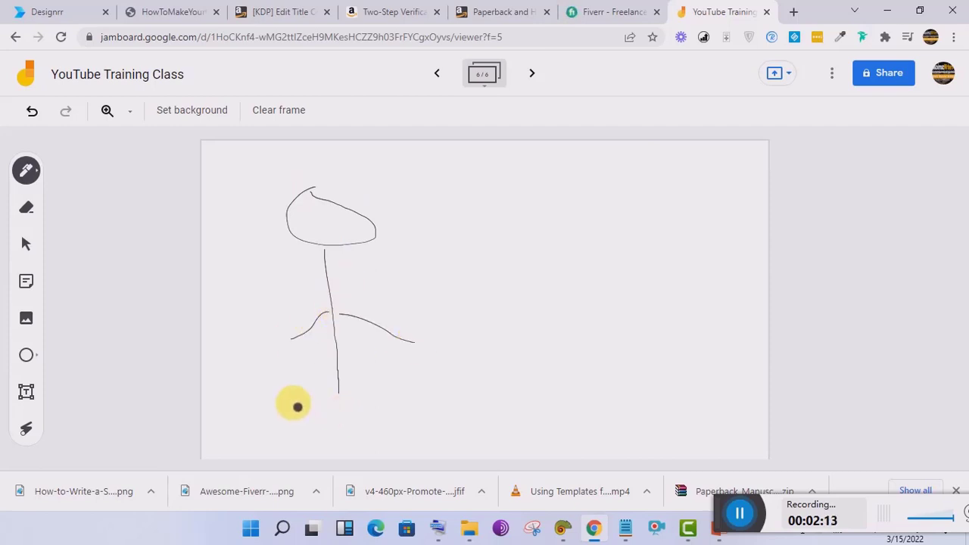
pyautogui.moveTo(272, 389)
pyautogui.mouseDown()
pyautogui.moveTo(293, 424)
pyautogui.moveTo(298, 400)
pyautogui.moveTo(344, 420)
pyautogui.moveTo(357, 390)
pyautogui.moveTo(393, 430)
pyautogui.moveTo(372, 403)
pyautogui.mouseUp()
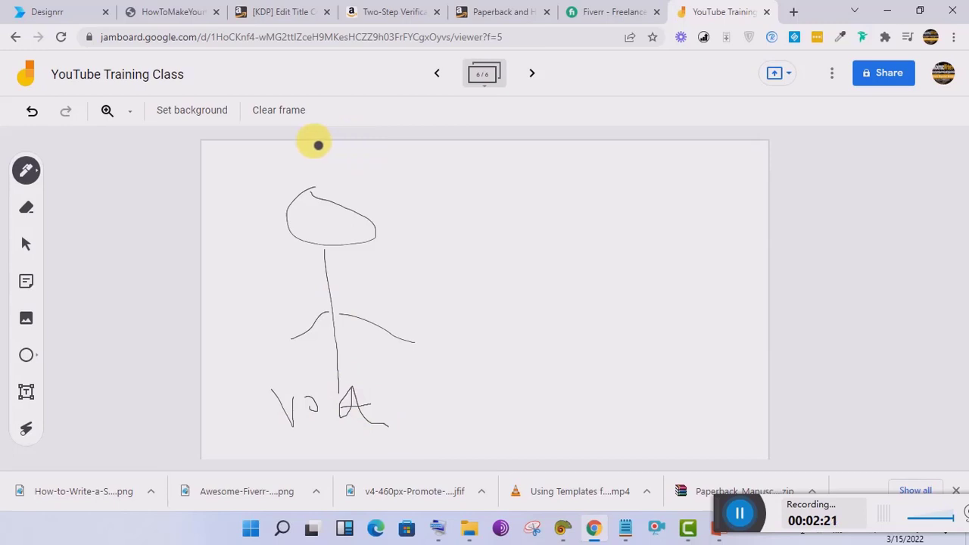
pyautogui.moveTo(301, 171)
pyautogui.mouseDown()
pyautogui.moveTo(311, 149)
pyautogui.moveTo(307, 173)
pyautogui.moveTo(347, 171)
pyautogui.moveTo(296, 178)
pyautogui.moveTo(321, 176)
pyautogui.mouseUp()
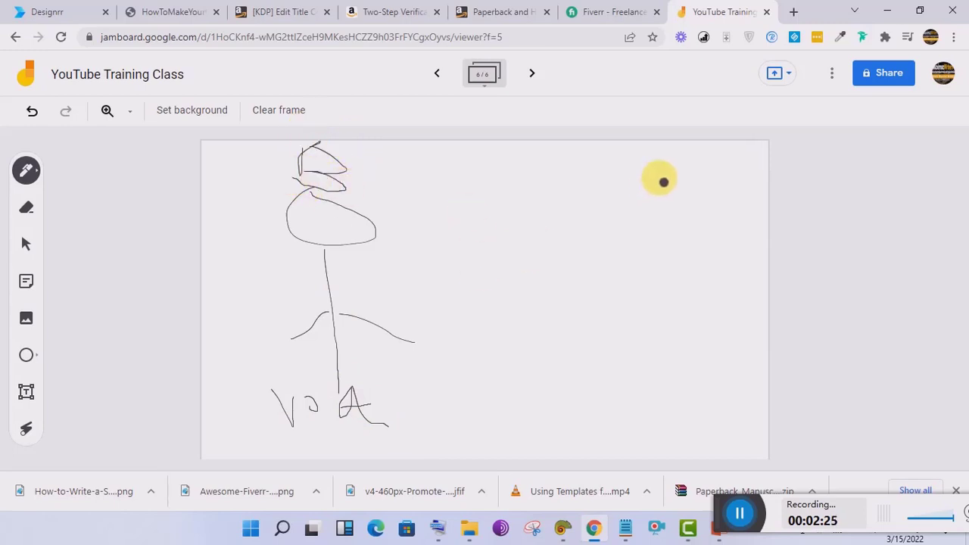
# Draw a second stick figure on the right half of the frame and write "ANIMA" with trailing dots beneath it.
pyautogui.moveTo(679, 160)
pyautogui.mouseDown()
pyautogui.moveTo(641, 211)
pyautogui.moveTo(734, 202)
pyautogui.moveTo(686, 183)
pyautogui.mouseUp()
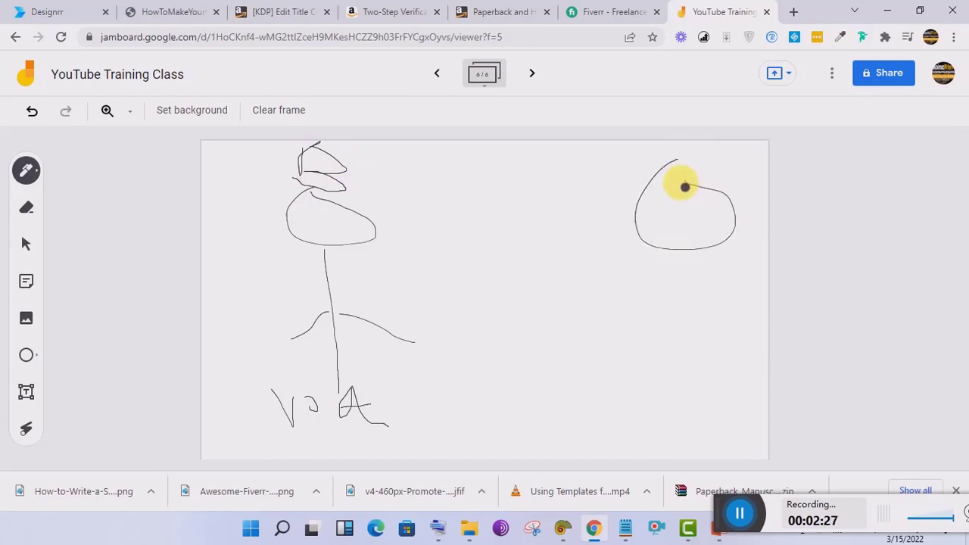
pyautogui.moveTo(680, 255); pyautogui.dragTo(686, 388)
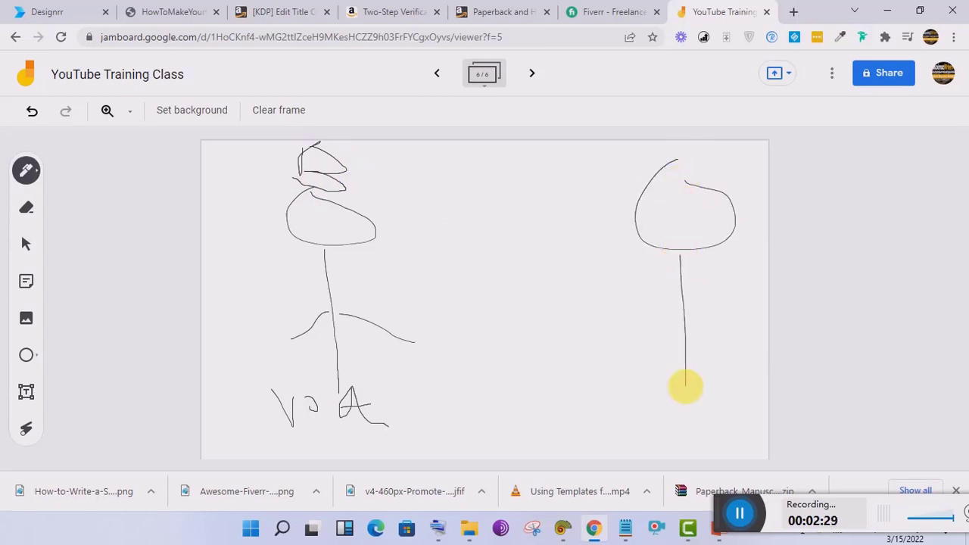
pyautogui.moveTo(670, 341)
pyautogui.mouseDown()
pyautogui.moveTo(685, 322)
pyautogui.moveTo(722, 354)
pyautogui.mouseUp()
pyautogui.moveTo(619, 395)
pyautogui.mouseDown()
pyautogui.moveTo(633, 415)
pyautogui.moveTo(648, 423)
pyautogui.moveTo(647, 402)
pyautogui.moveTo(634, 405)
pyautogui.moveTo(660, 386)
pyautogui.moveTo(666, 408)
pyautogui.moveTo(712, 401)
pyautogui.mouseUp()
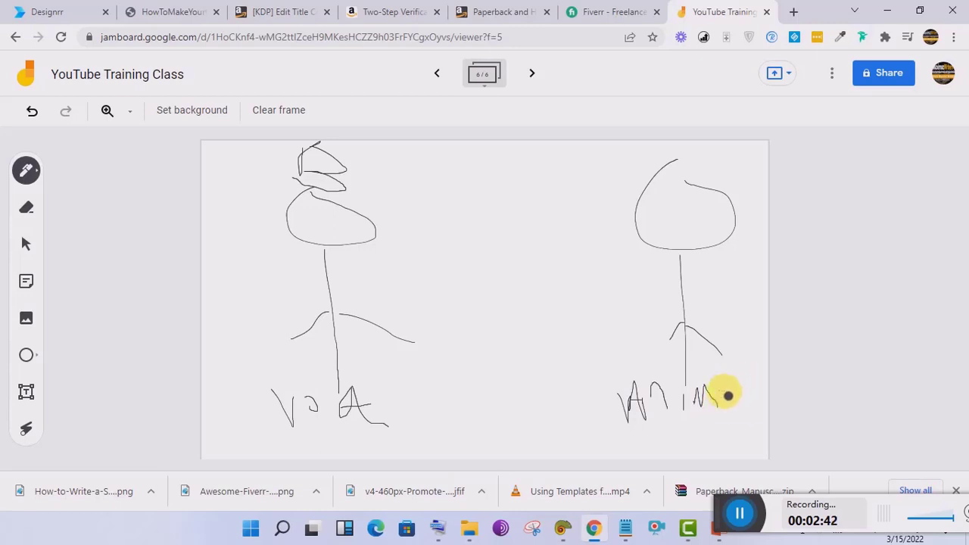
pyautogui.moveTo(733, 396); pyautogui.dragTo(739, 418)
pyautogui.click(749, 388)
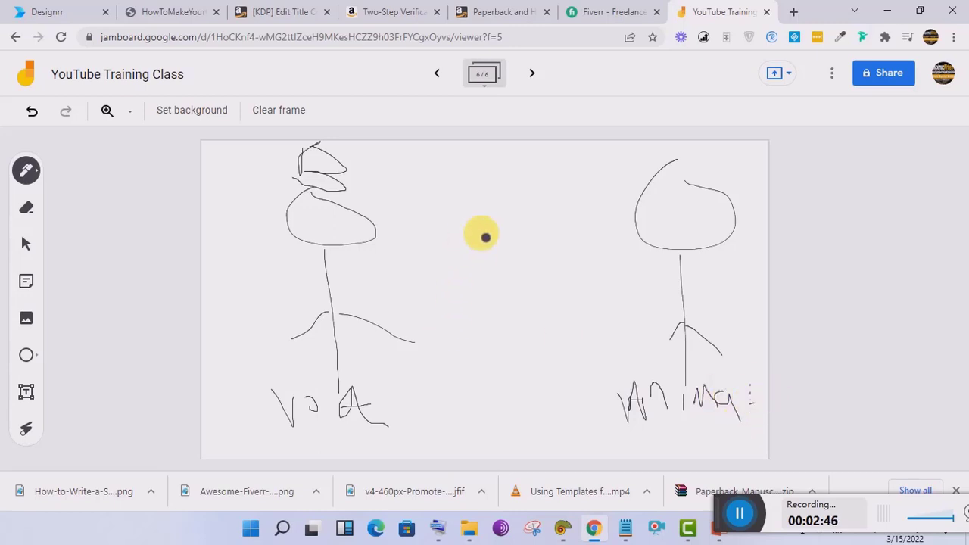
# Connect the two figures with a double-headed arrow crossing a vertical divider, and write "S" above the second figure's head.
pyautogui.moveTo(508, 176); pyautogui.dragTo(503, 416)
pyautogui.moveTo(369, 287)
pyautogui.mouseDown()
pyautogui.moveTo(637, 274)
pyautogui.moveTo(625, 259)
pyautogui.moveTo(643, 268)
pyautogui.moveTo(647, 277)
pyautogui.moveTo(613, 286)
pyautogui.mouseUp()
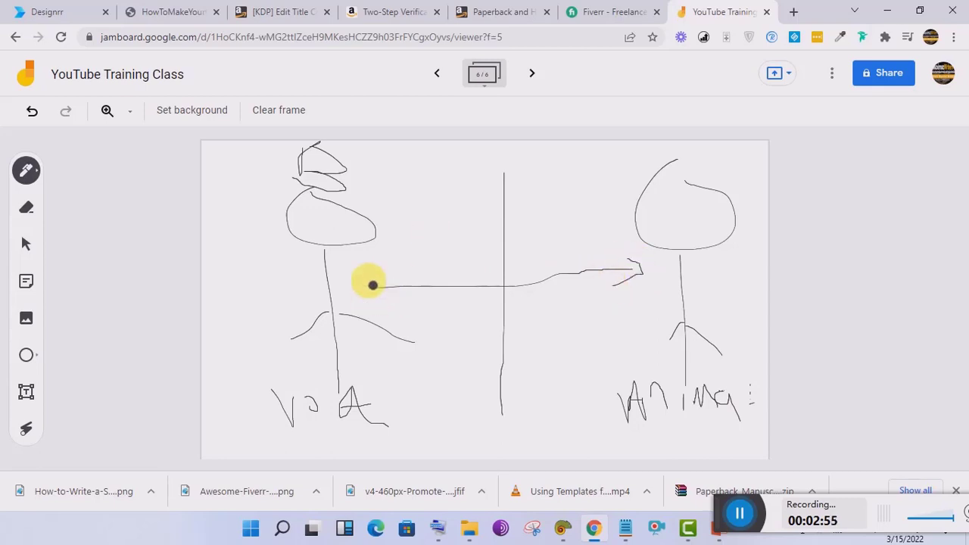
pyautogui.moveTo(373, 270)
pyautogui.mouseDown()
pyautogui.moveTo(373, 298)
pyautogui.moveTo(411, 309)
pyautogui.mouseUp()
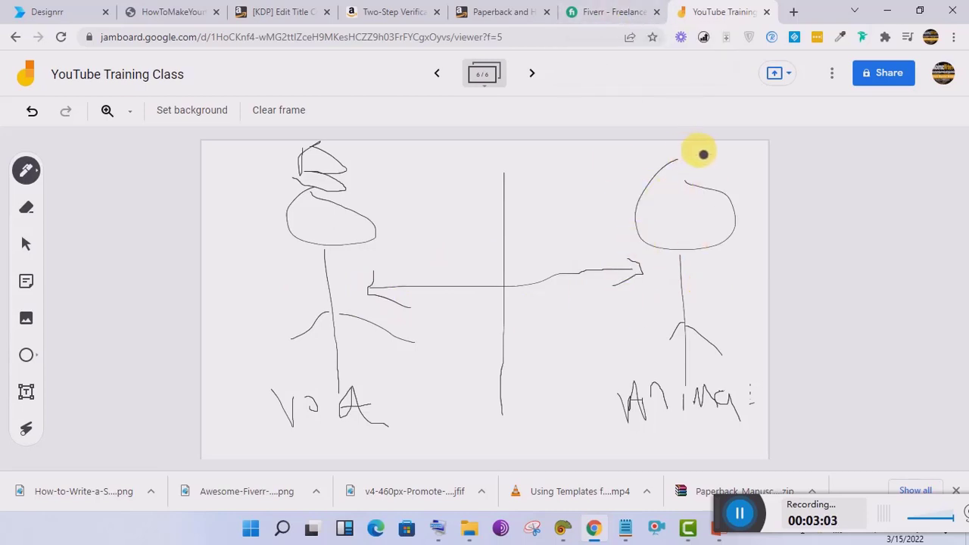
pyautogui.moveTo(702, 153)
pyautogui.mouseDown()
pyautogui.moveTo(716, 182)
pyautogui.moveTo(683, 174)
pyautogui.mouseUp()
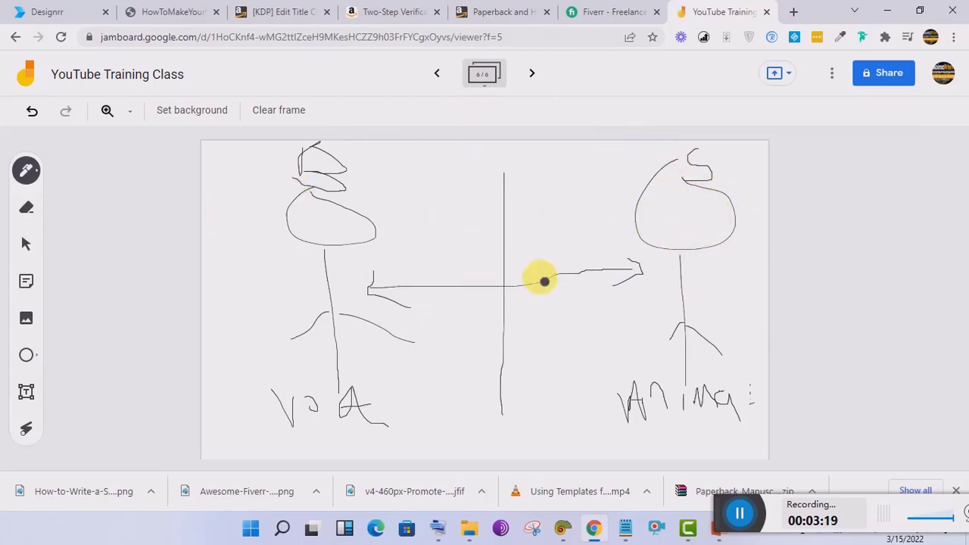
# Return to the Fiverr home page and open the sign-in form.
pyautogui.click(635, 9)
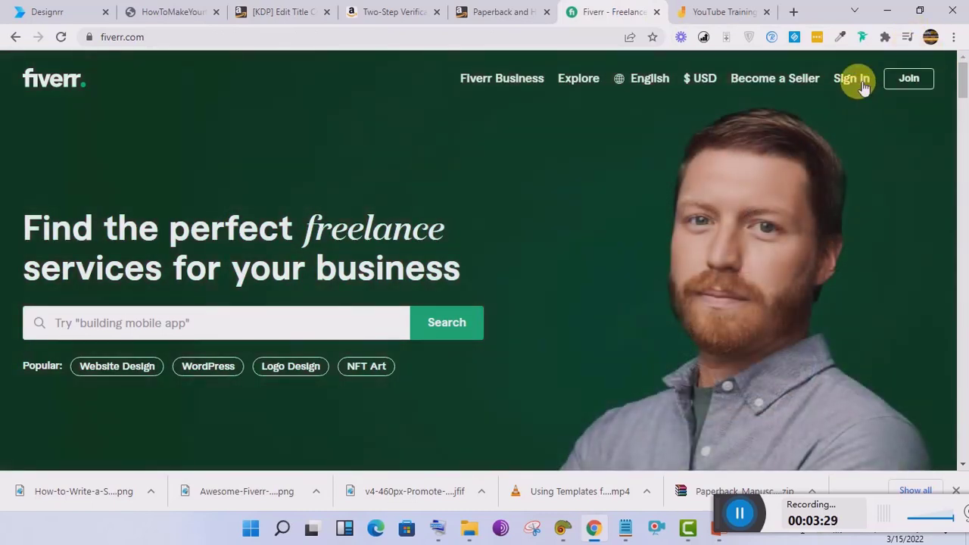
pyautogui.click(863, 80)
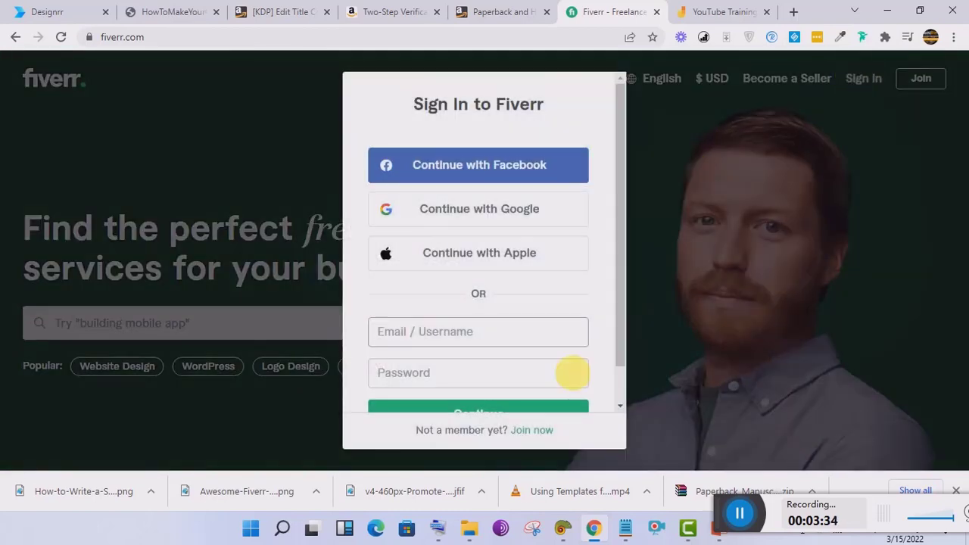
pyautogui.click(748, 527)
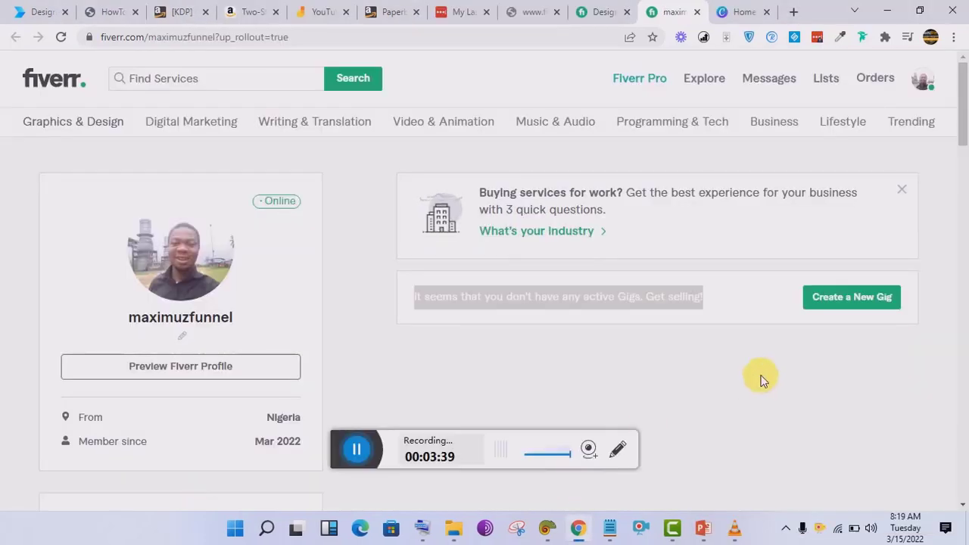
# Start creating a new gig from the Fiverr seller profile page.
pyautogui.click(865, 305)
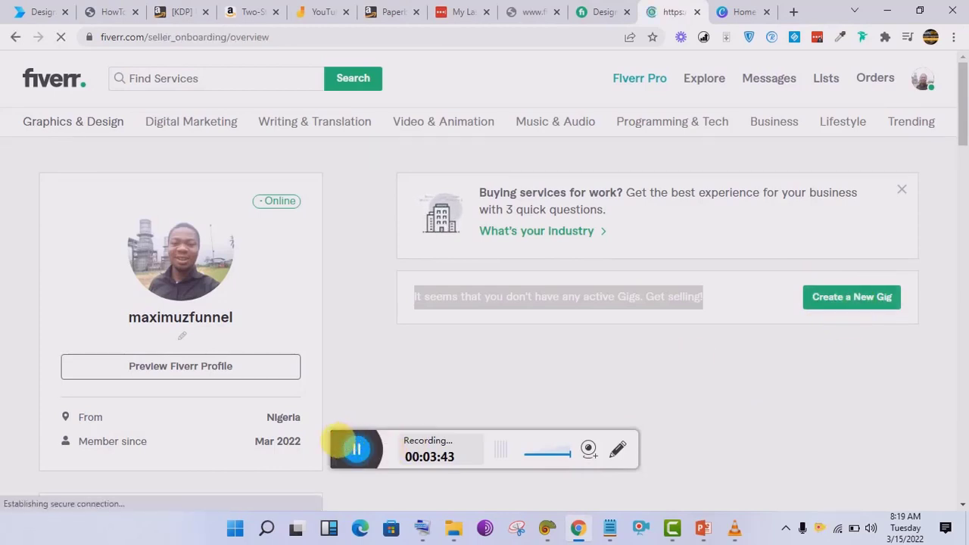
pyautogui.moveTo(342, 448); pyautogui.dragTo(615, 457)
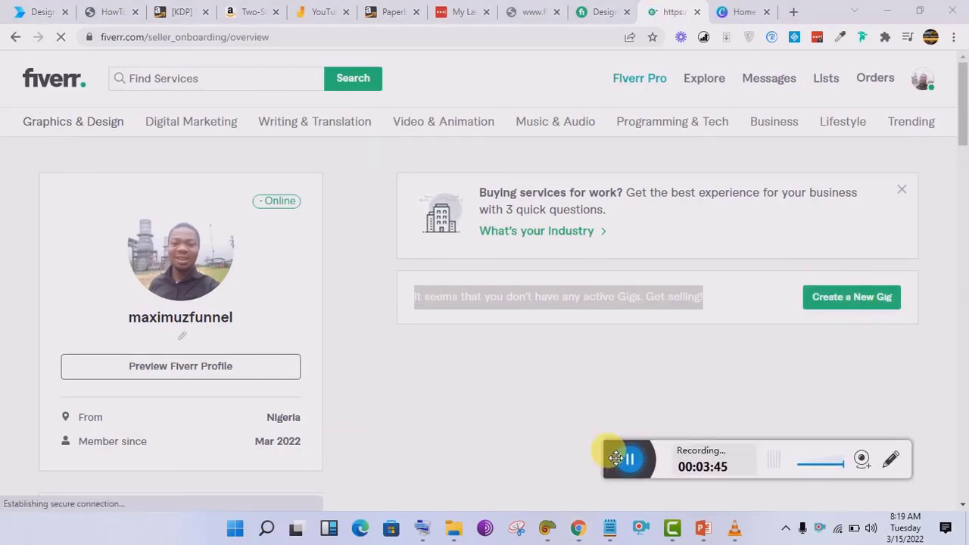
pyautogui.moveTo(968, 104); pyautogui.dragTo(968, 156)
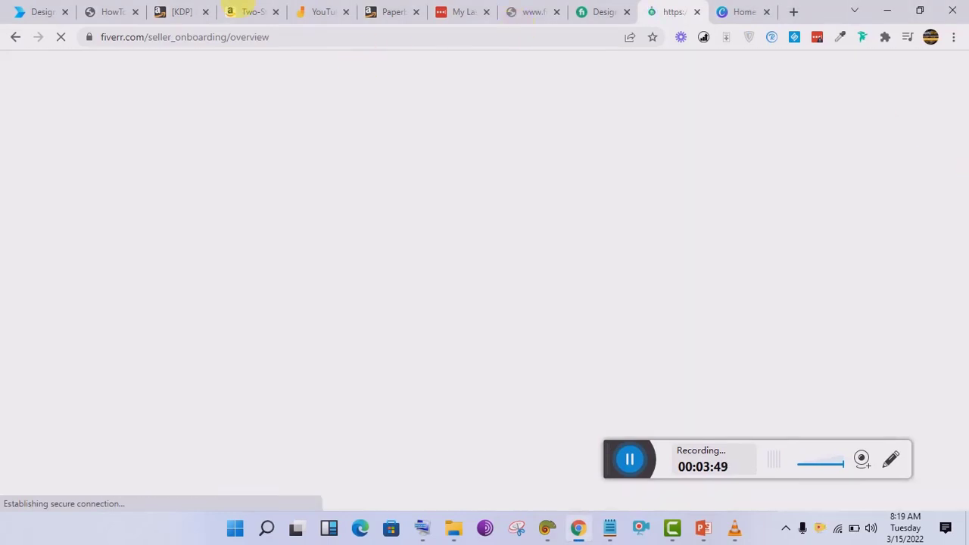
# Switch to the KDP paperback content page and save it to continue to pricing.
pyautogui.click(182, 9)
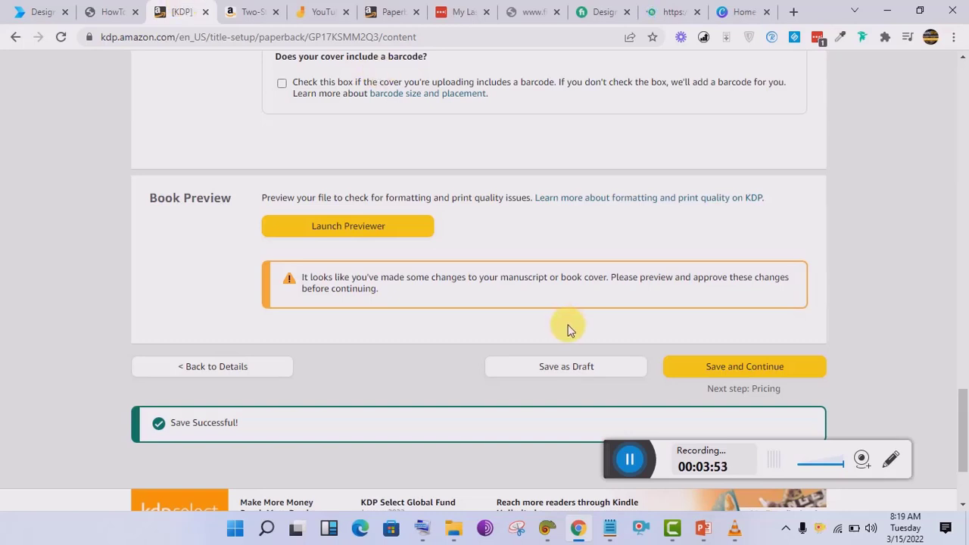
pyautogui.click(749, 368)
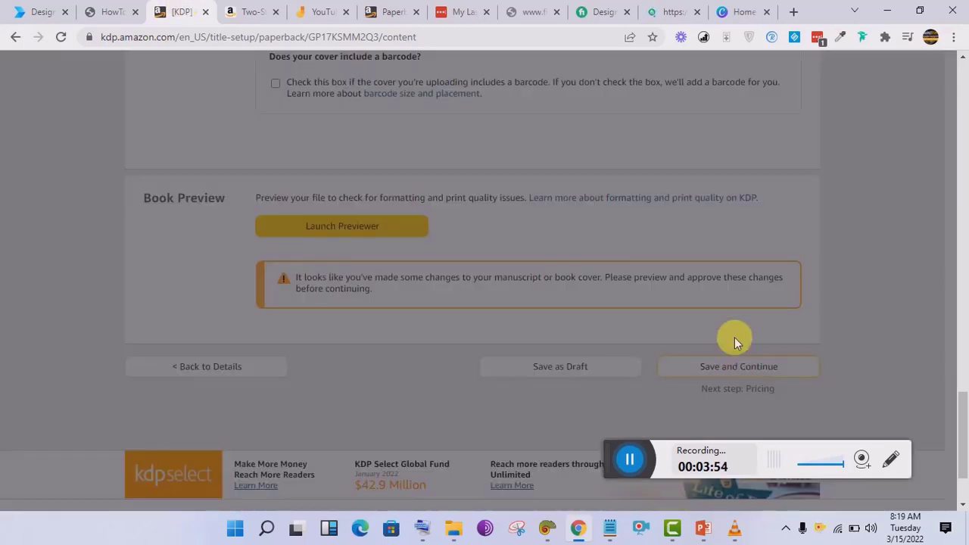
# Return to Fiverr's seller onboarding and continue through the overview and both profile guideline pages to the Personal Info form.
pyautogui.click(670, 9)
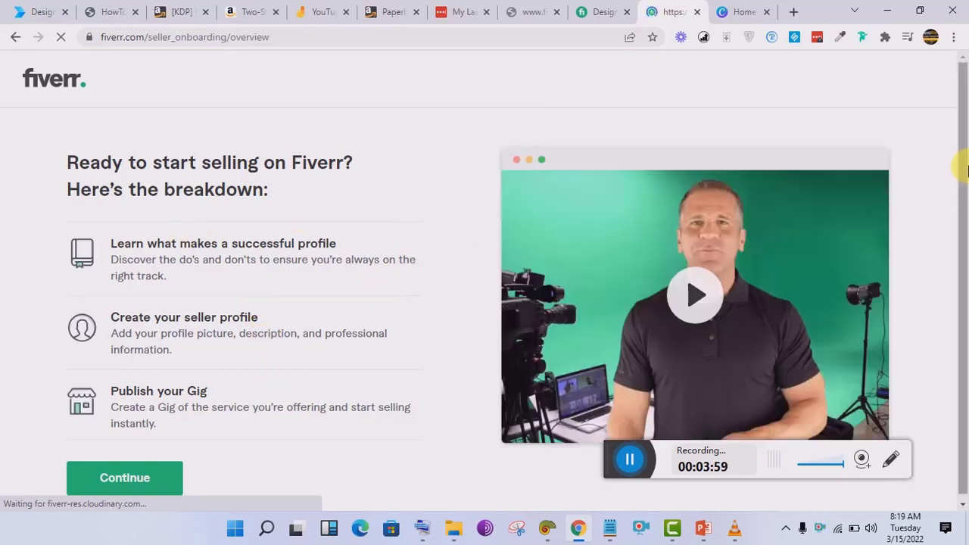
pyautogui.scroll(-1, 962, 310)
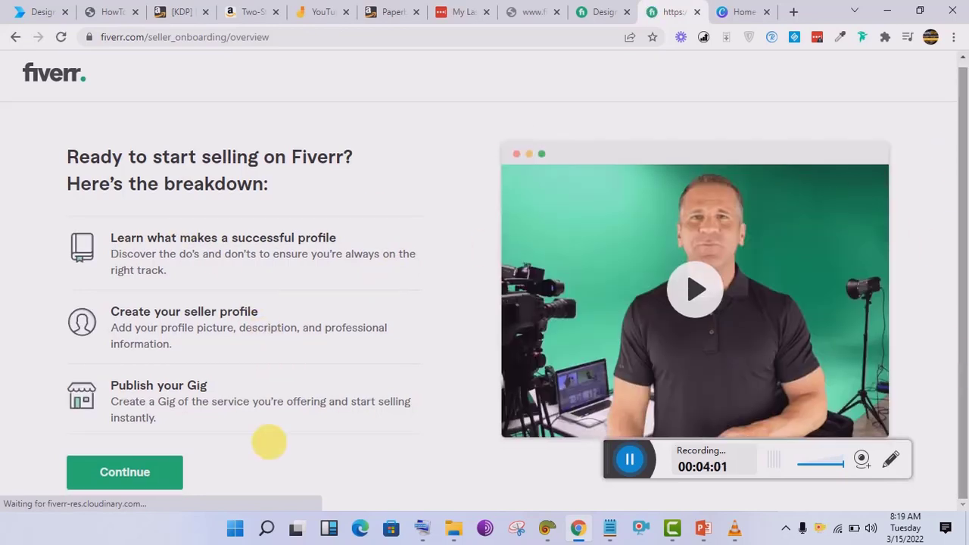
pyautogui.click(159, 466)
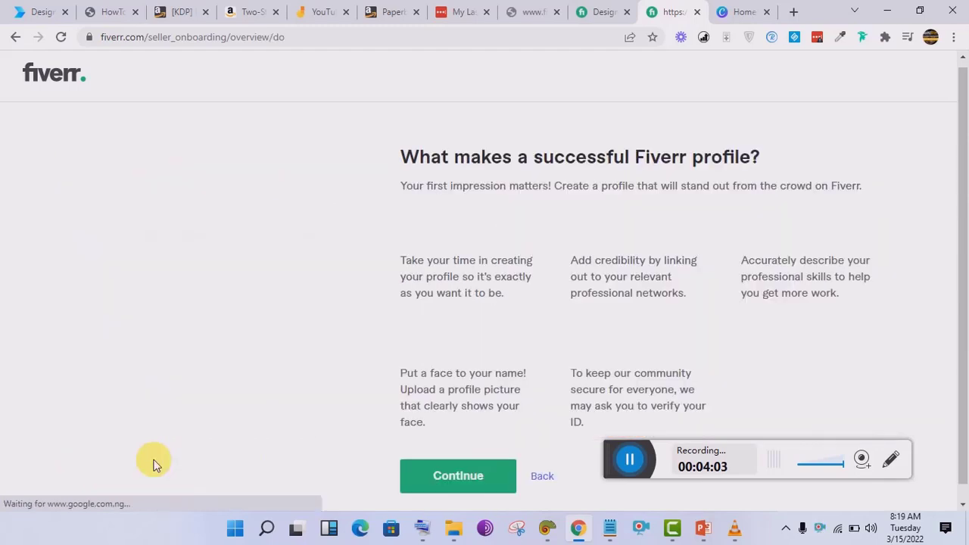
pyautogui.click(447, 477)
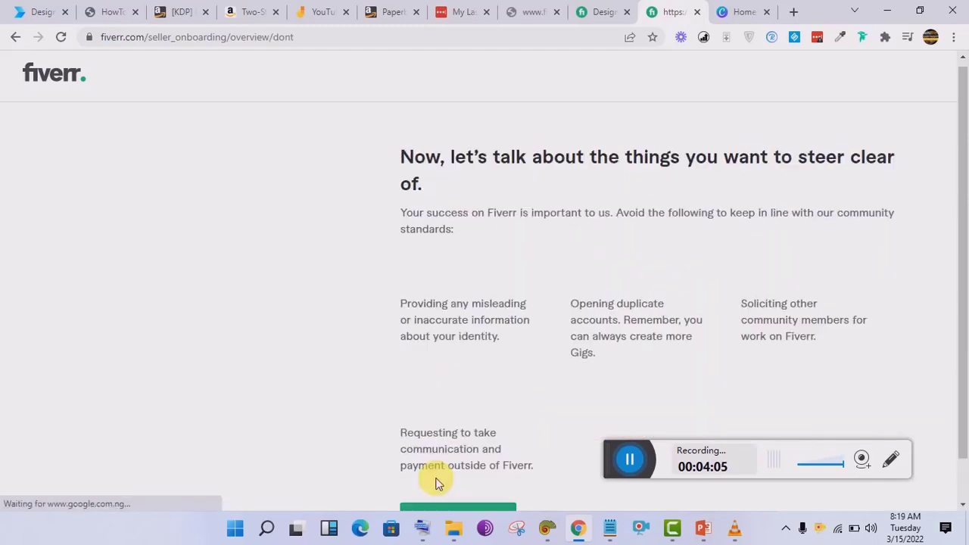
pyautogui.scroll(-1, 960, 341)
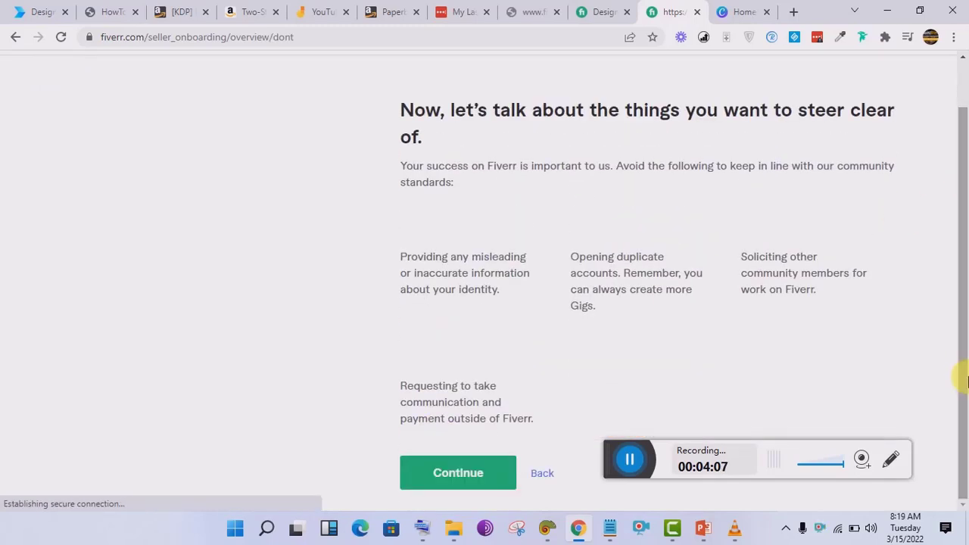
pyautogui.click(463, 475)
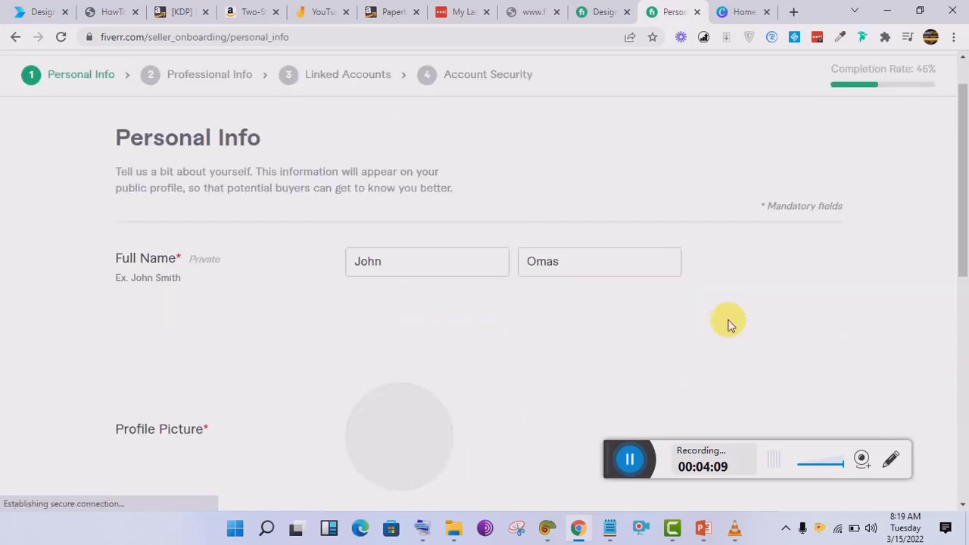
# Examine the Personal Info form down through the description and languages sections.
pyautogui.moveTo(962, 163); pyautogui.dragTo(965, 439)
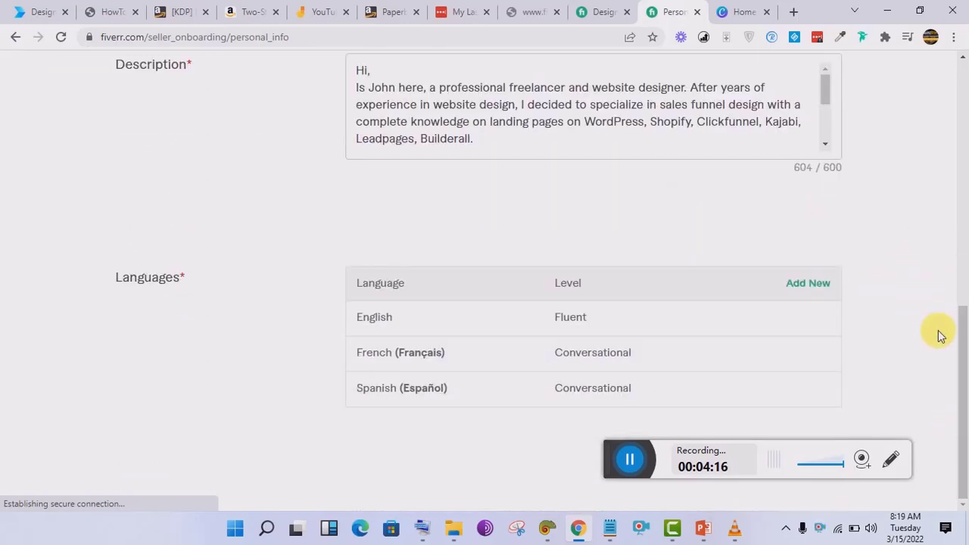
pyautogui.click(634, 458)
pyautogui.moveTo(638, 458); pyautogui.dragTo(314, 451)
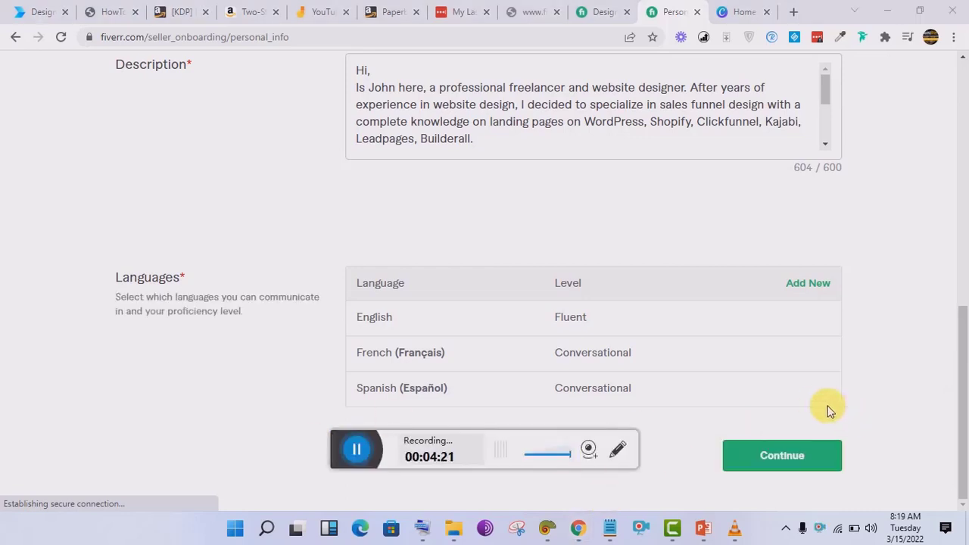
# Submit the Personal Info form with its current description and languages to continue the seller onboarding.
pyautogui.click(812, 459)
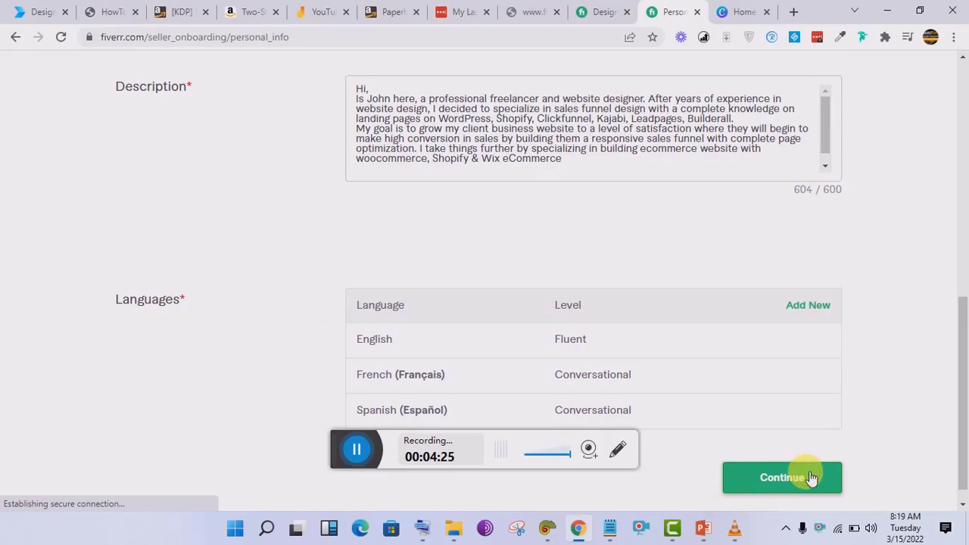
pyautogui.scroll(-1, 965, 371)
pyautogui.moveTo(965, 333); pyautogui.dragTo(967, 392)
pyautogui.click(811, 462)
pyautogui.click(366, 452)
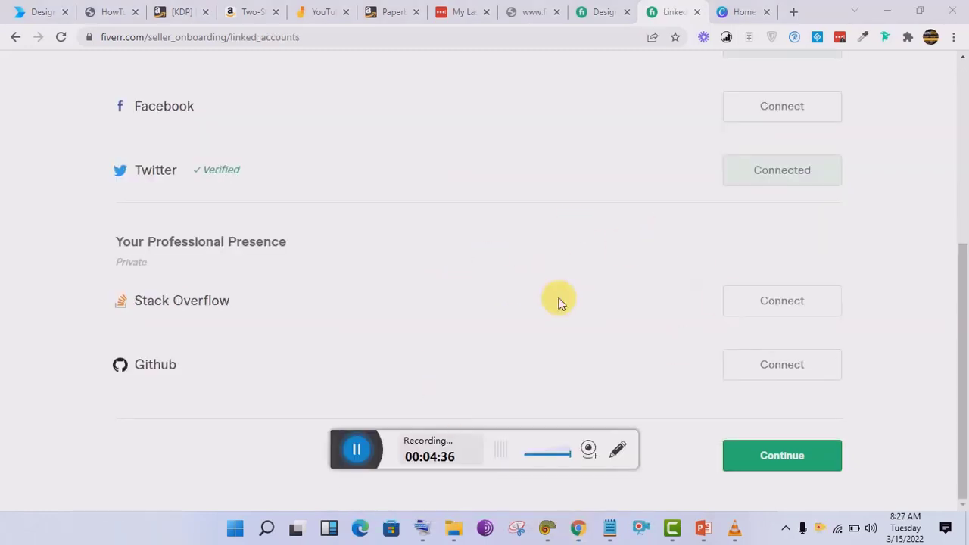
# Review the linked accounts, then finish the seller onboarding through Account Security and proceed to the new gig form.
pyautogui.moveTo(967, 326); pyautogui.dragTo(966, 250)
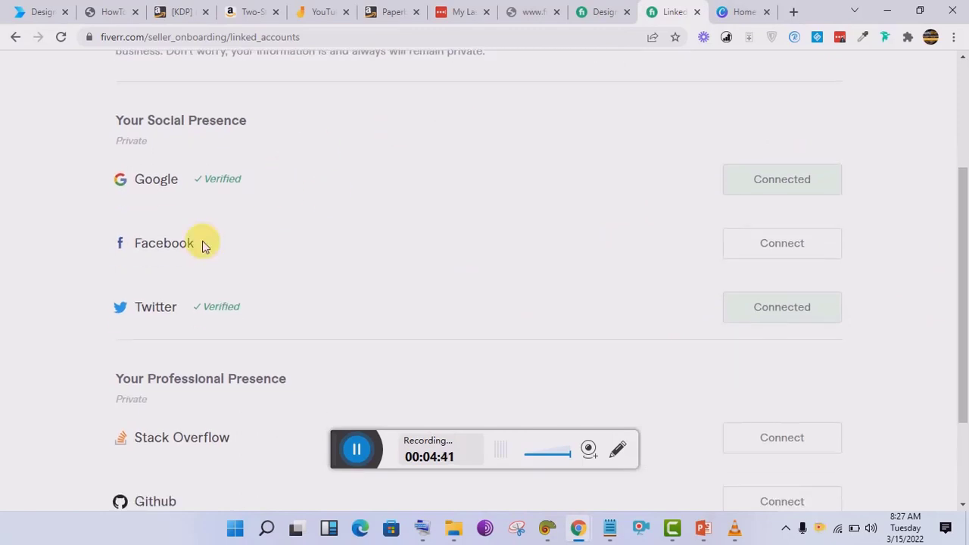
pyautogui.moveTo(963, 303); pyautogui.dragTo(962, 444)
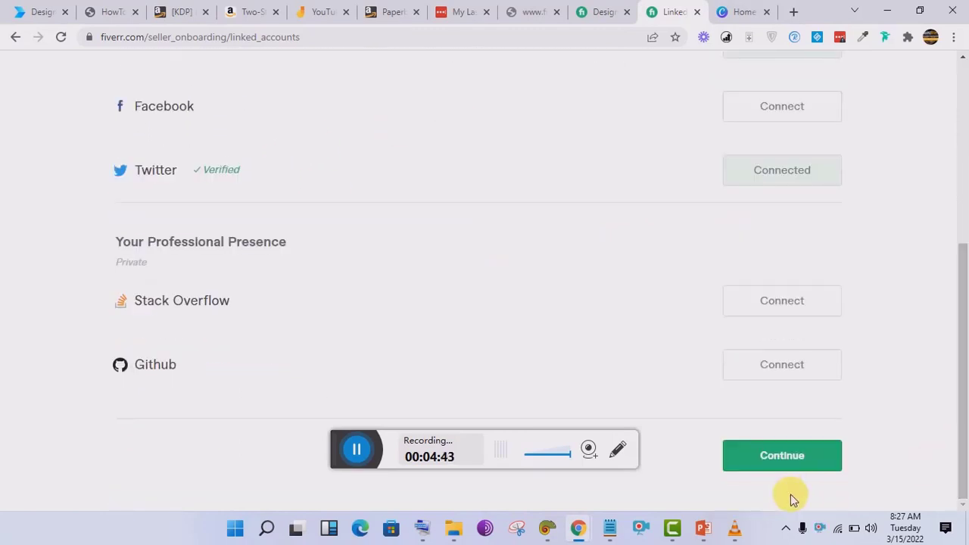
pyautogui.click(782, 455)
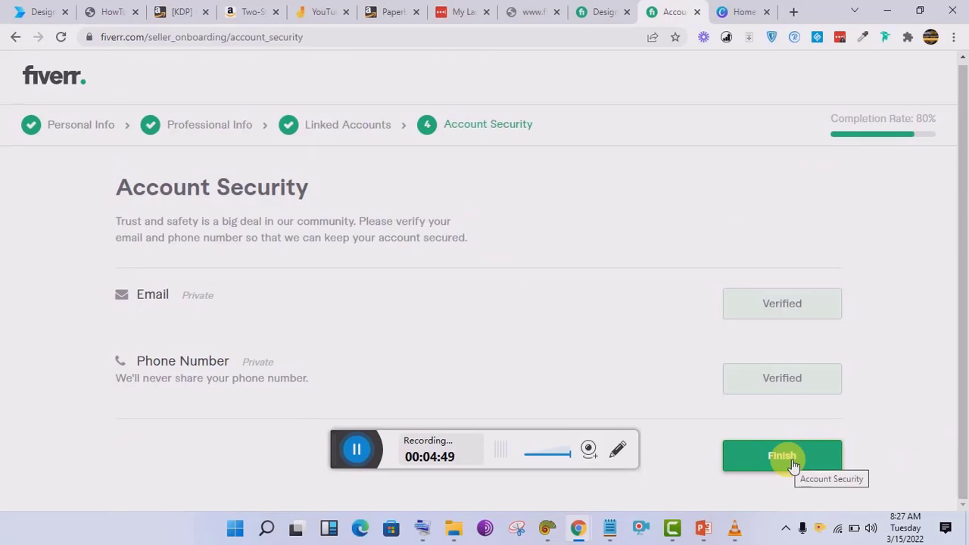
pyautogui.click(793, 463)
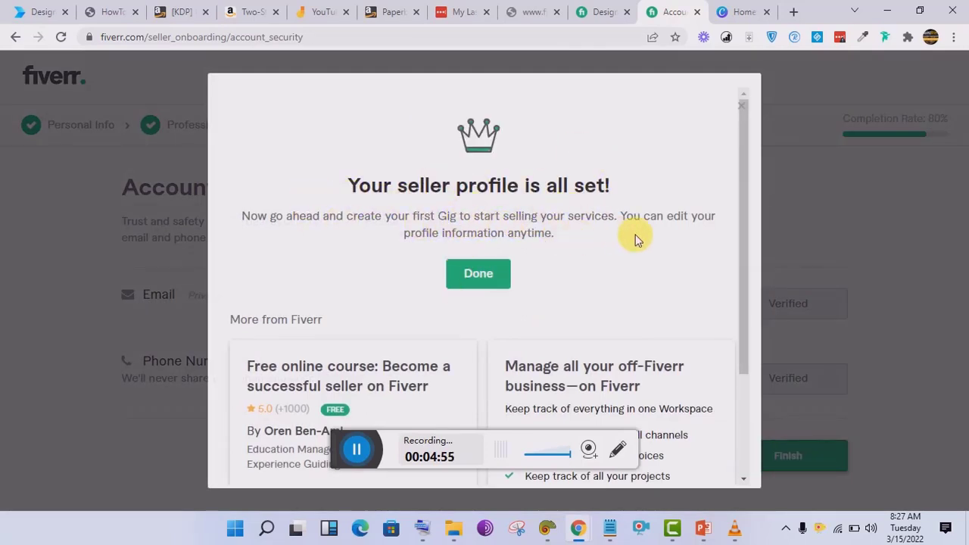
pyautogui.click(479, 274)
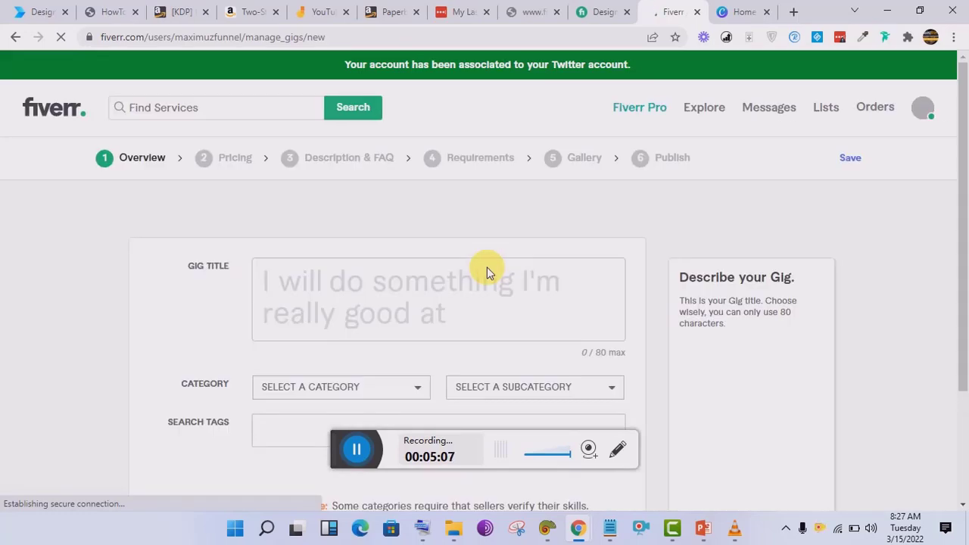
# Return to the open gohighlevel gig page and search Fiverr for "Landing page".
pyautogui.click(390, 293)
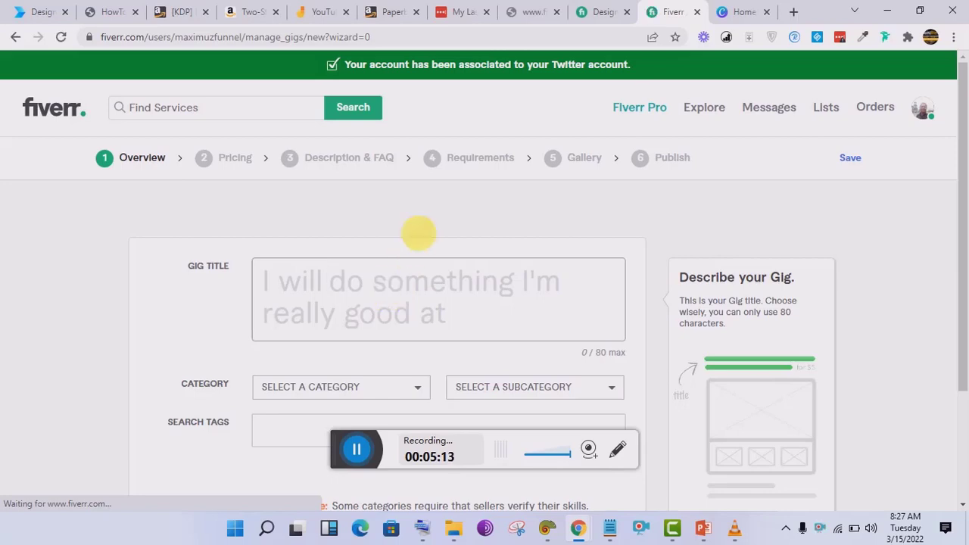
pyautogui.click(590, 6)
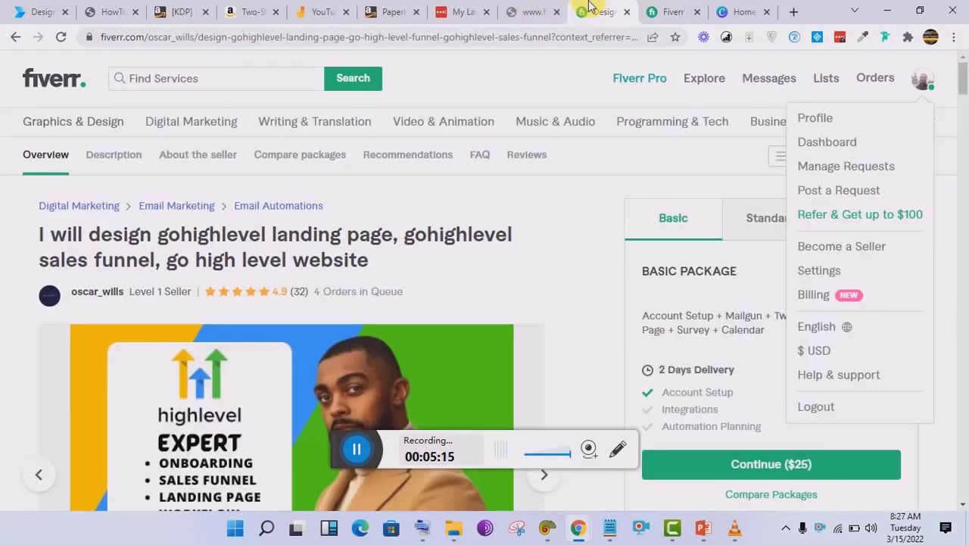
pyautogui.click(650, 9)
pyautogui.click(614, 9)
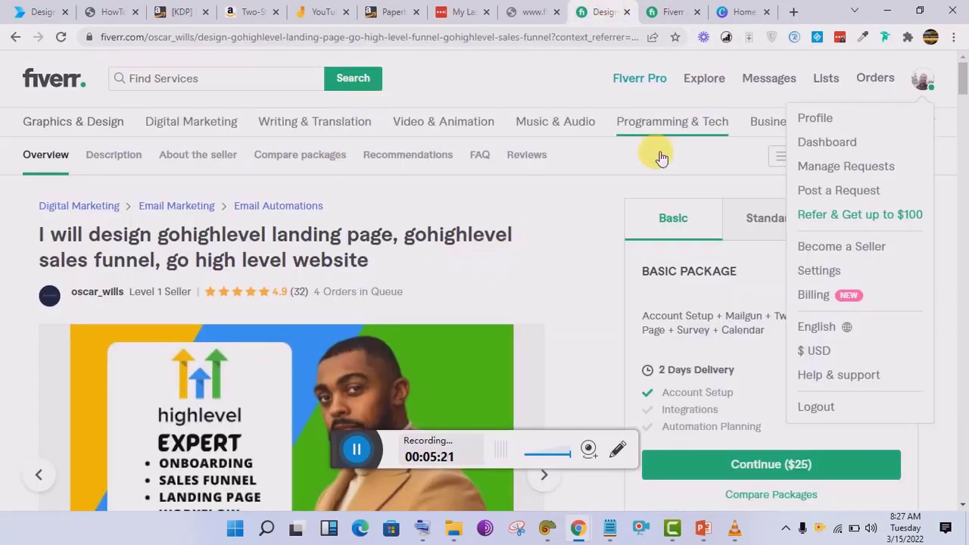
pyautogui.click(545, 249)
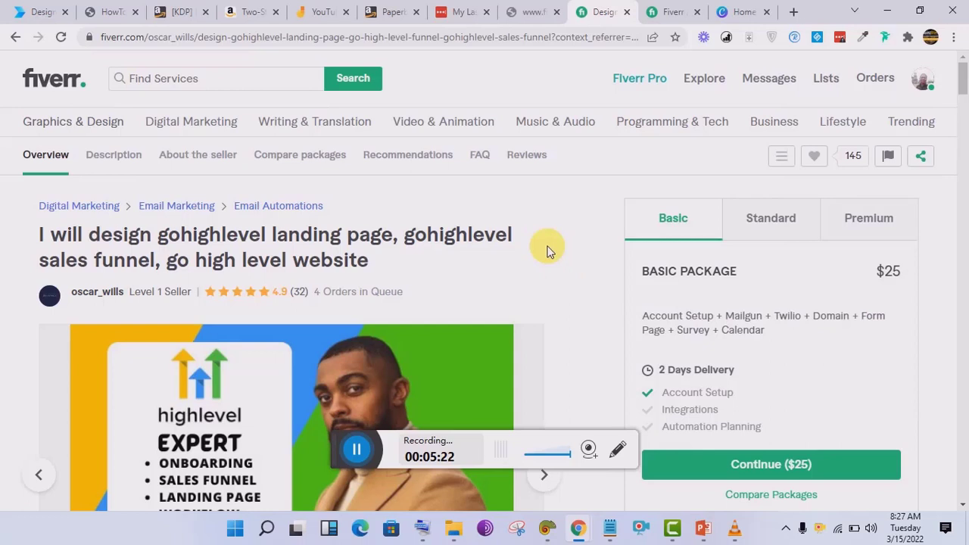
pyautogui.click(242, 82)
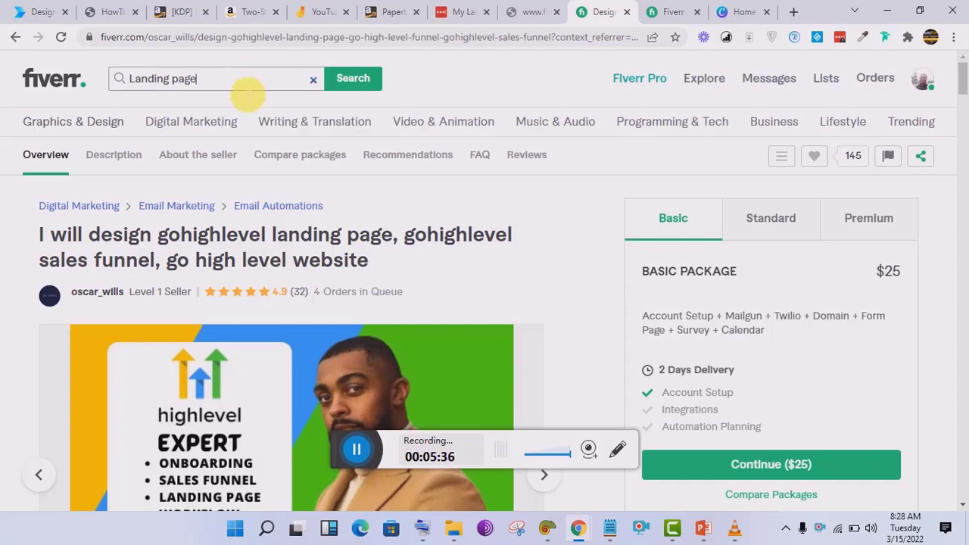
pyautogui.press('Return')
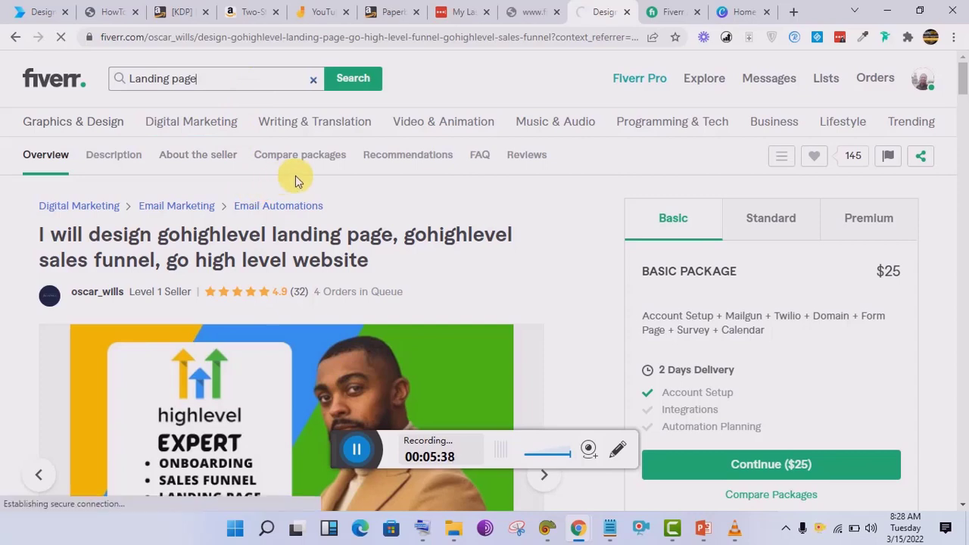
# Close the unneeded Fiverr manage-gigs page and keep the landing page search results open.
pyautogui.click(533, 9)
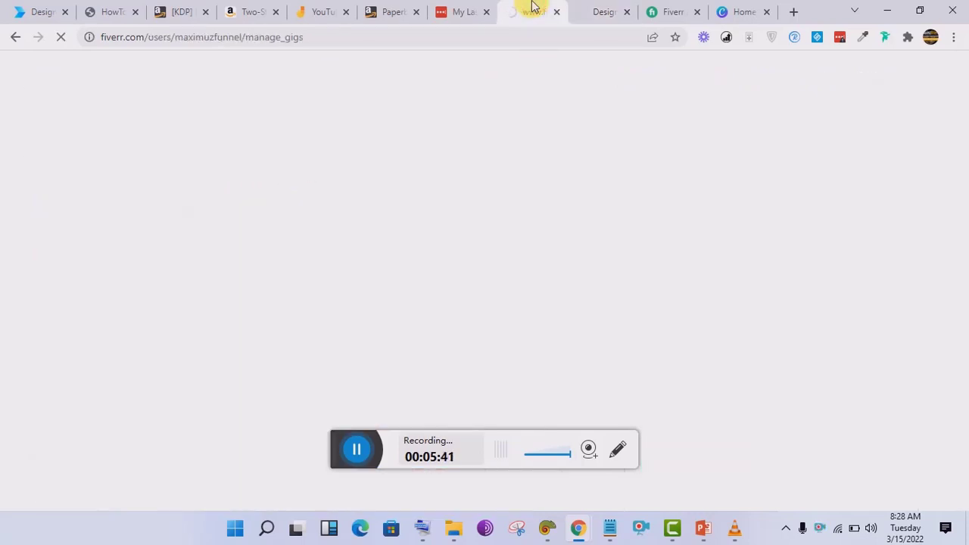
pyautogui.click(585, 9)
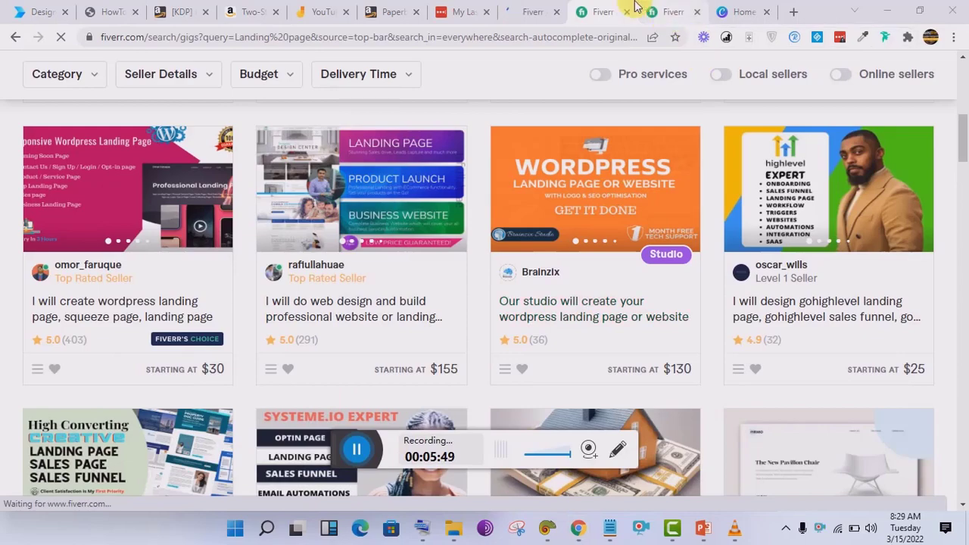
pyautogui.click(557, 13)
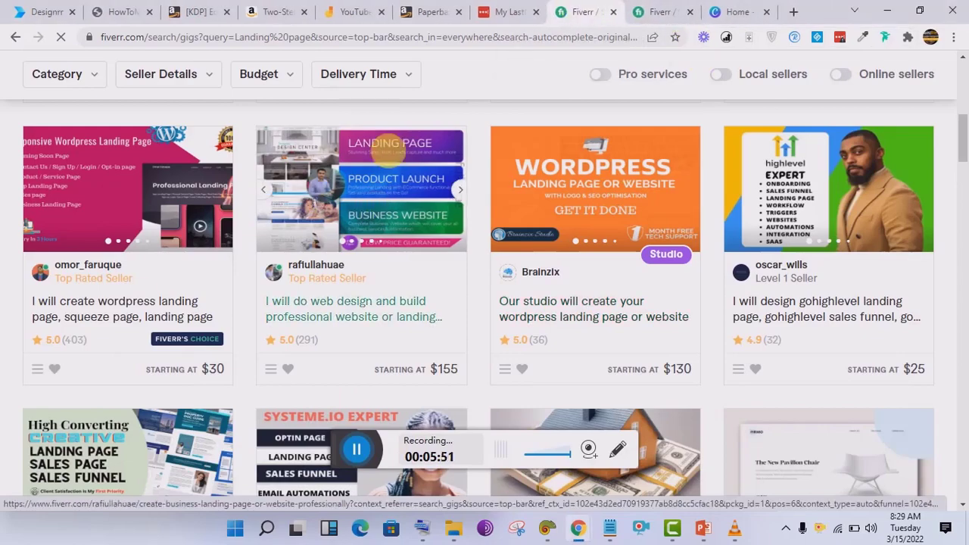
# Open the responsive WordPress, responsive landing pages and WordPress Elementor gigs from the first results row in separate new tabs.
pyautogui.moveTo(920, 218)
pyautogui.moveTo(963, 152); pyautogui.dragTo(964, 114)
pyautogui.scroll(-1, 964, 113)
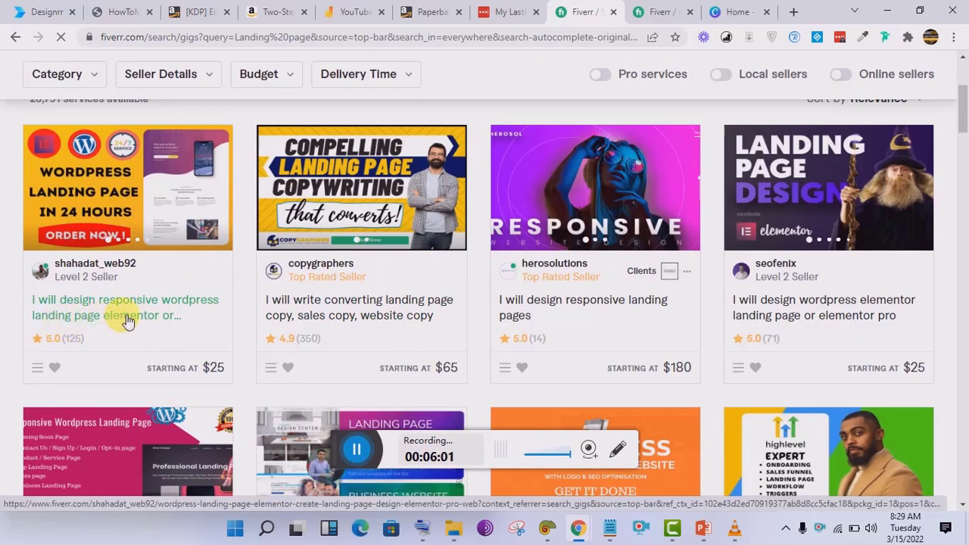
pyautogui.rightClick(169, 302)
pyautogui.click(187, 307)
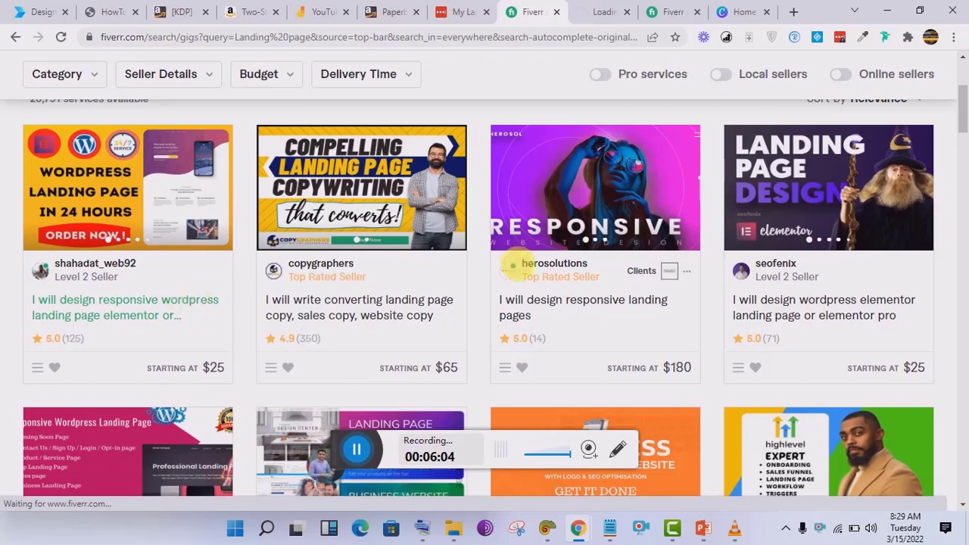
pyautogui.rightClick(628, 306)
pyautogui.click(643, 312)
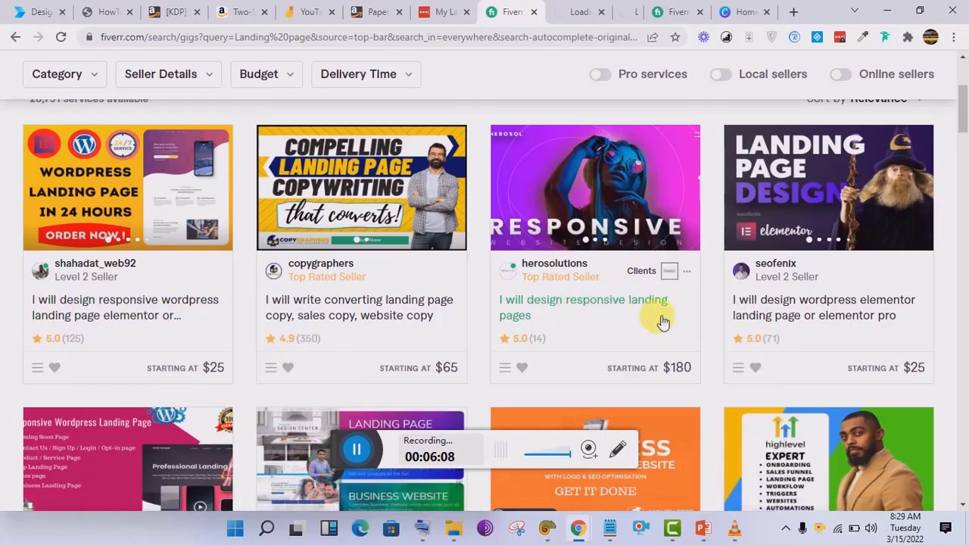
pyautogui.rightClick(816, 315)
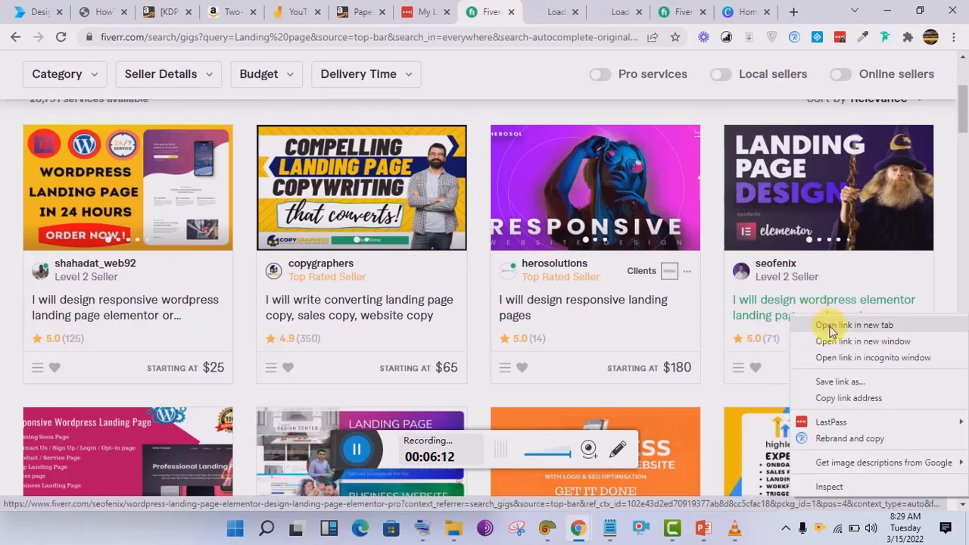
pyautogui.click(827, 323)
# Open the professional website, gohighlevel and WordPress squeeze page gigs from the second results row in separate new tabs.
pyautogui.scroll(-4, 698, 163)
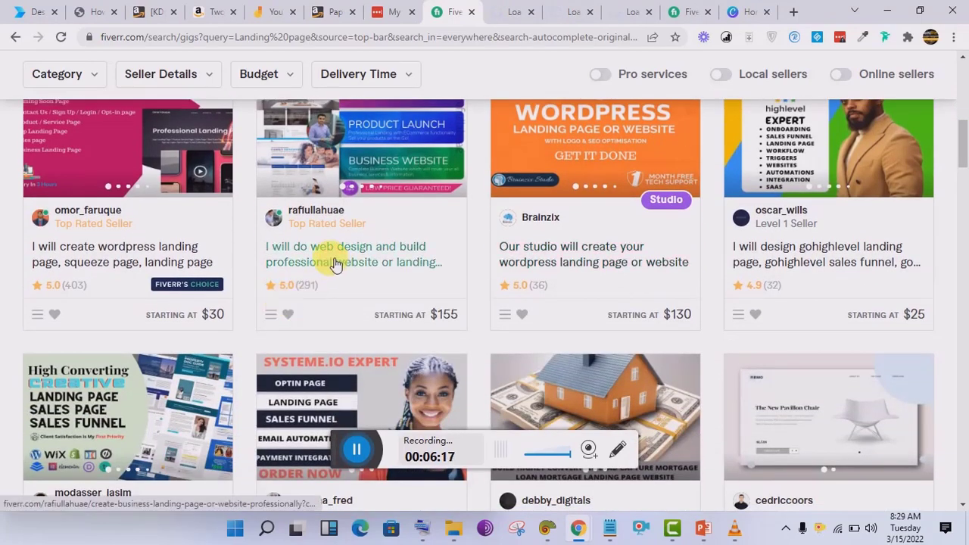
pyautogui.rightClick(373, 264)
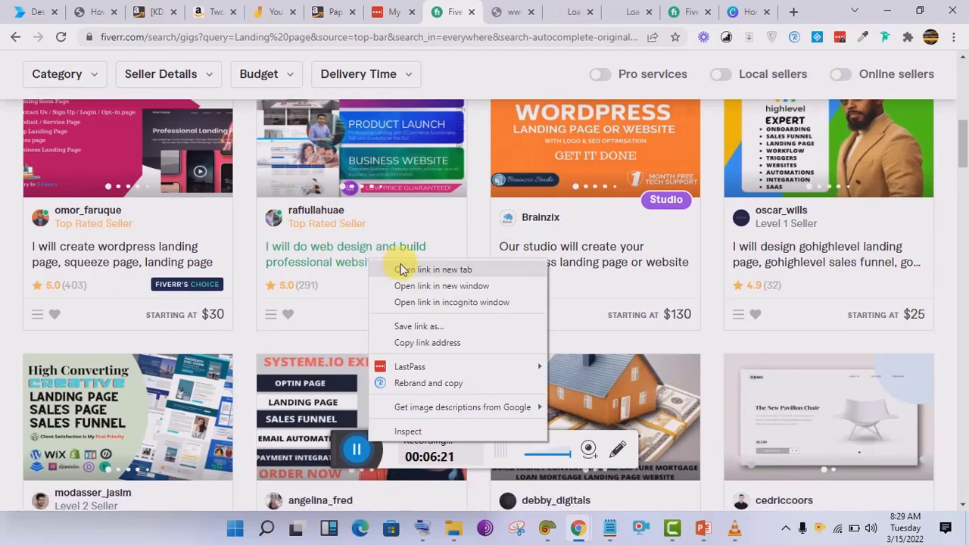
pyautogui.click(400, 260)
pyautogui.rightClick(781, 253)
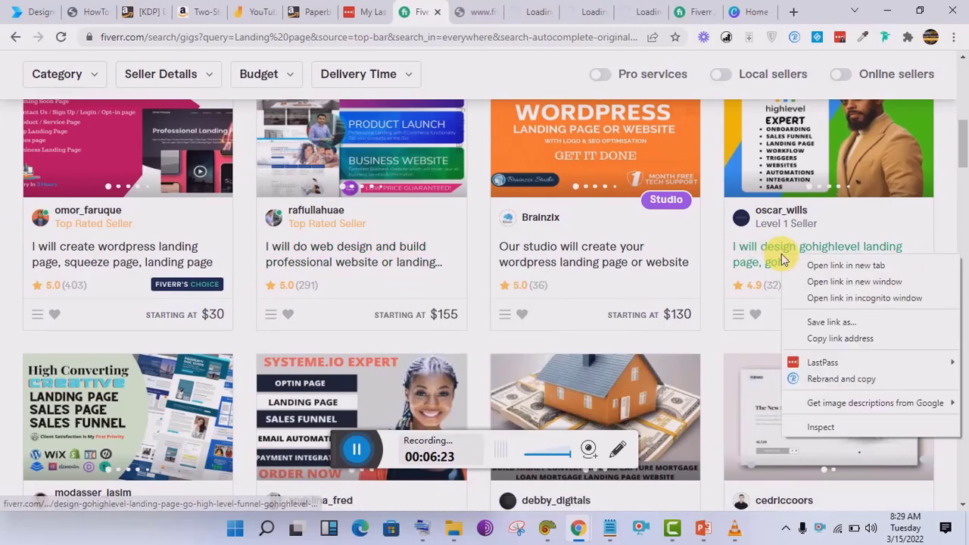
pyautogui.click(821, 267)
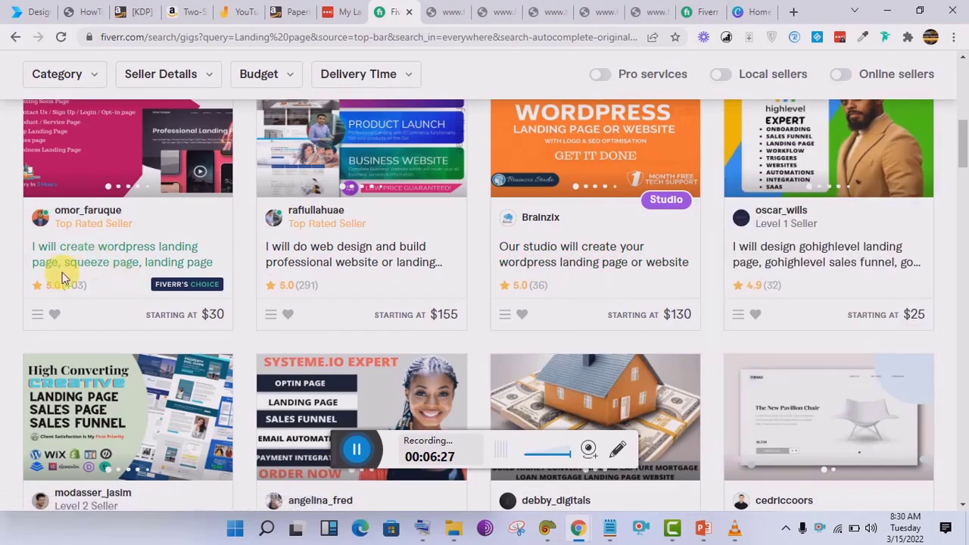
pyautogui.rightClick(125, 262)
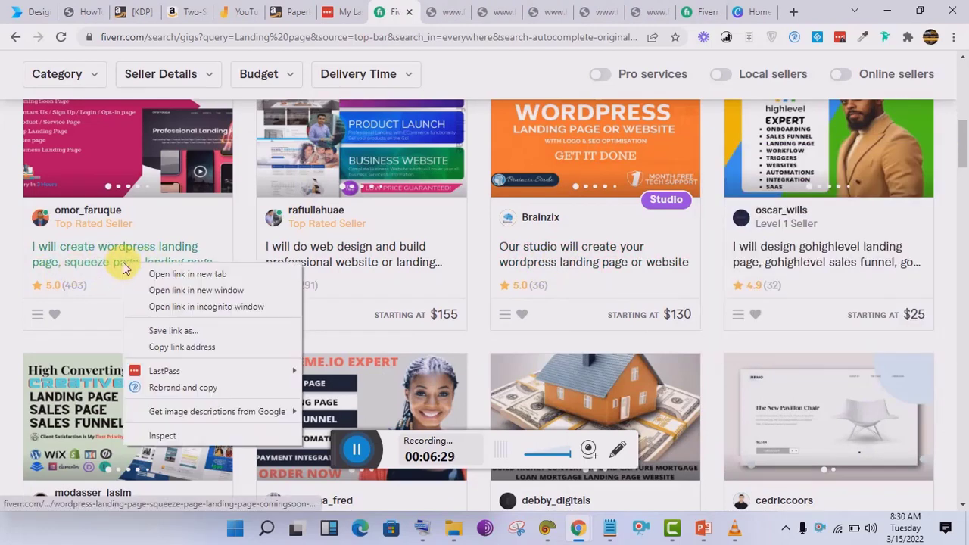
pyautogui.click(165, 275)
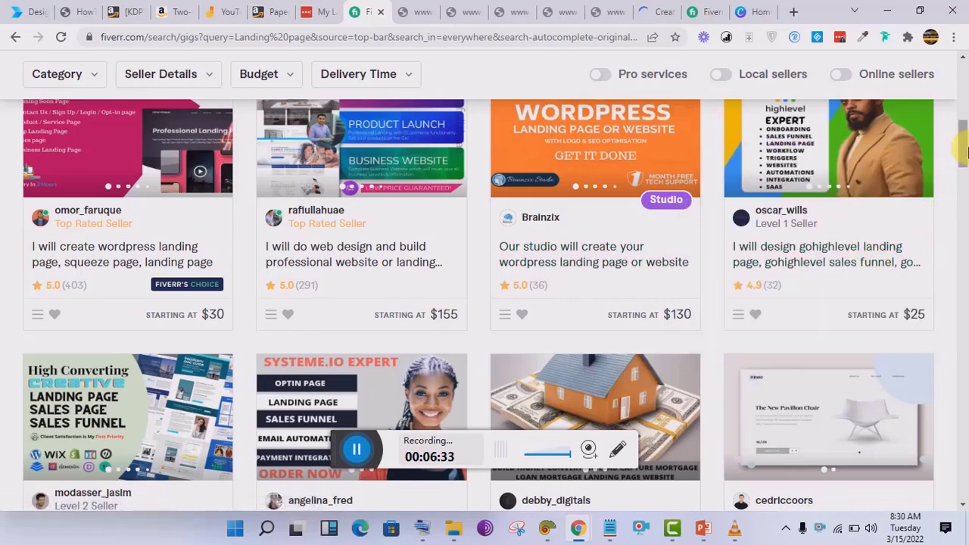
# Go through the opened gig pages to the WordPress landing page and squeeze page gig.
pyautogui.moveTo(966, 152); pyautogui.dragTo(965, 172)
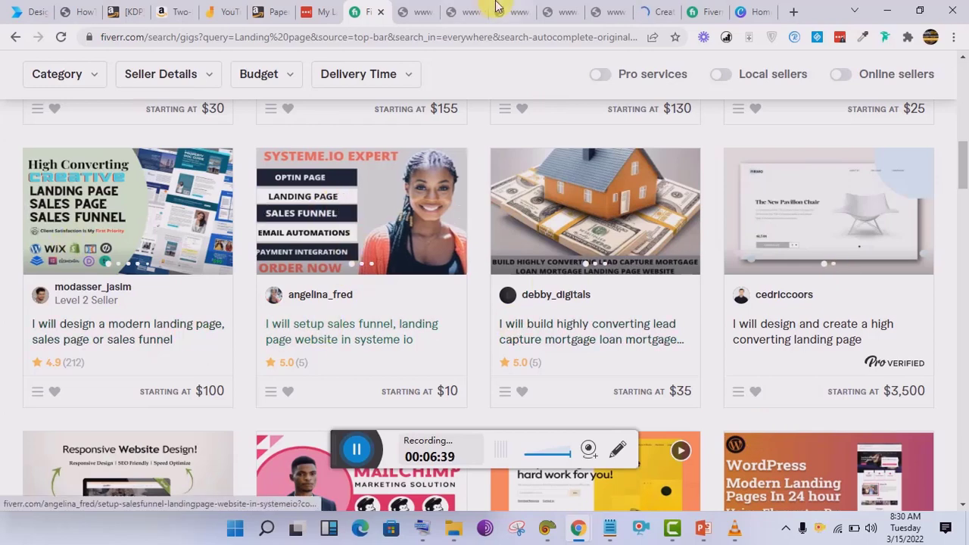
pyautogui.click(421, 6)
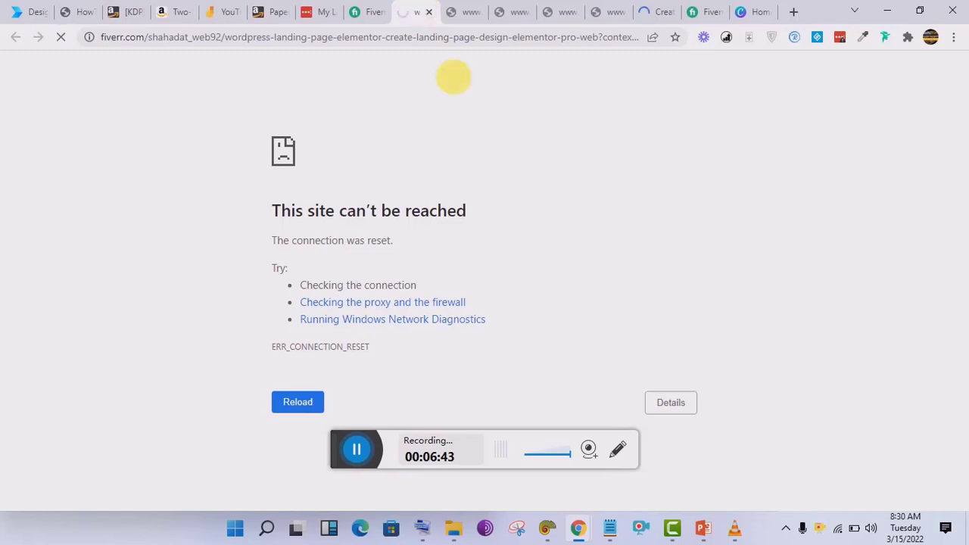
pyautogui.click(463, 7)
pyautogui.click(515, 8)
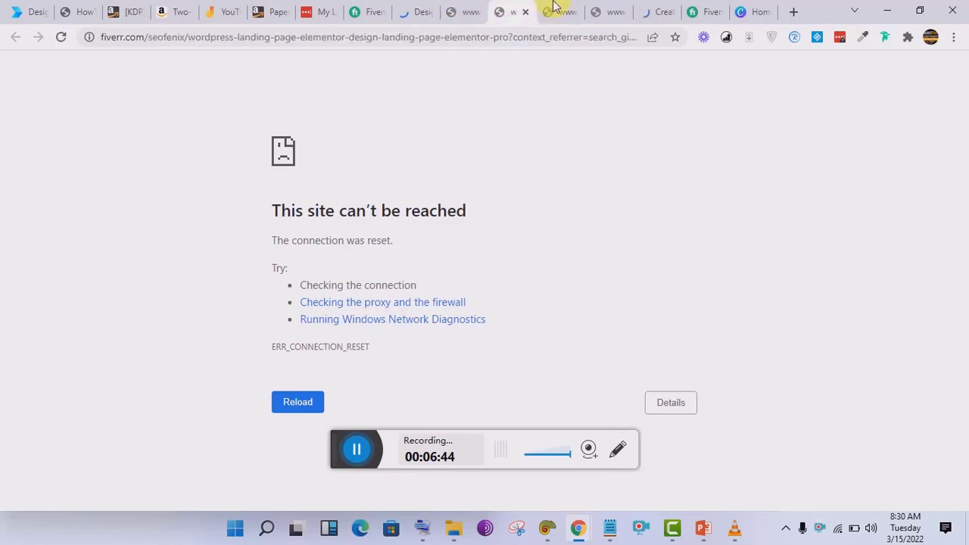
pyautogui.click(564, 8)
pyautogui.click(609, 8)
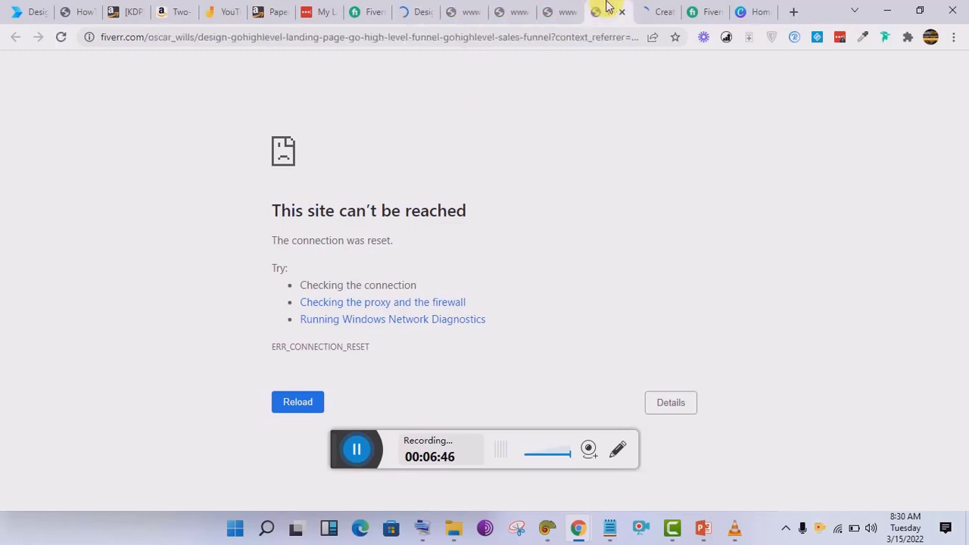
pyautogui.click(651, 7)
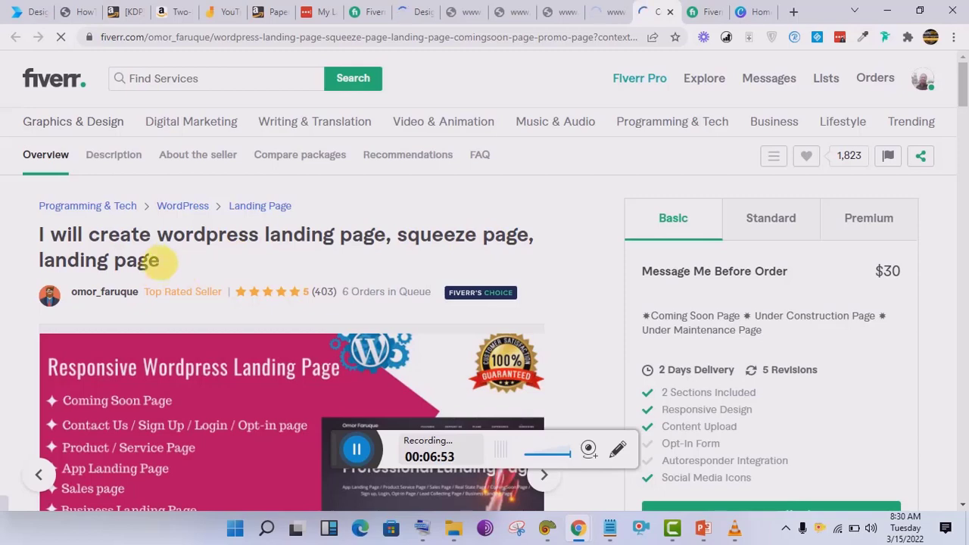
# Copy the gig title "I will create wordpress landing page, squeeze page, landing page" into a blank Notepad document.
pyautogui.tripleClick(51, 231)
pyautogui.hotkey('ctrl', 'c')
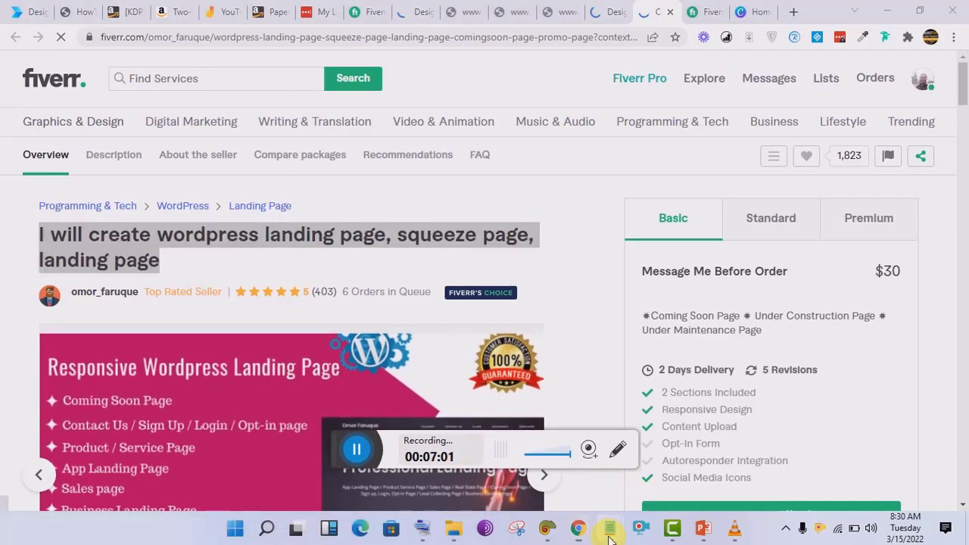
pyautogui.moveTo(610, 534)
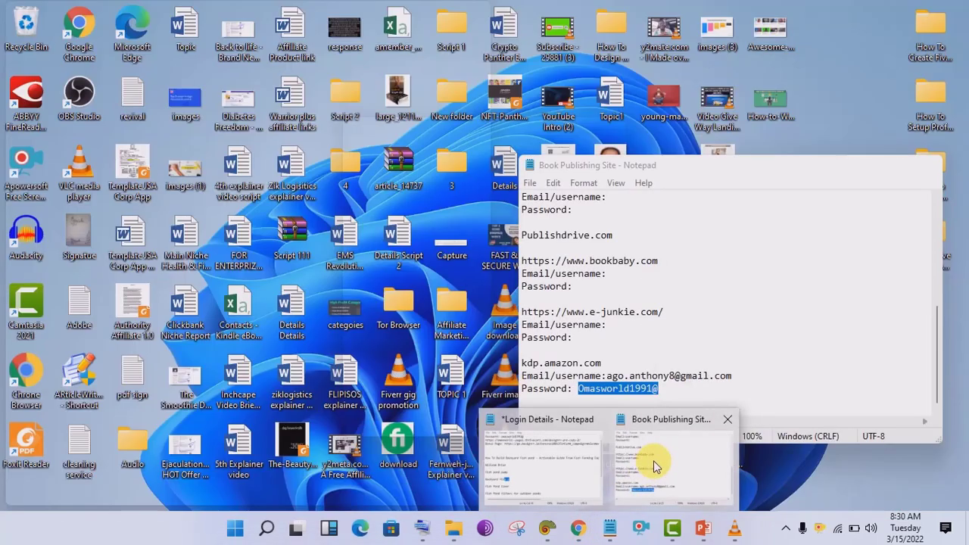
pyautogui.click(653, 460)
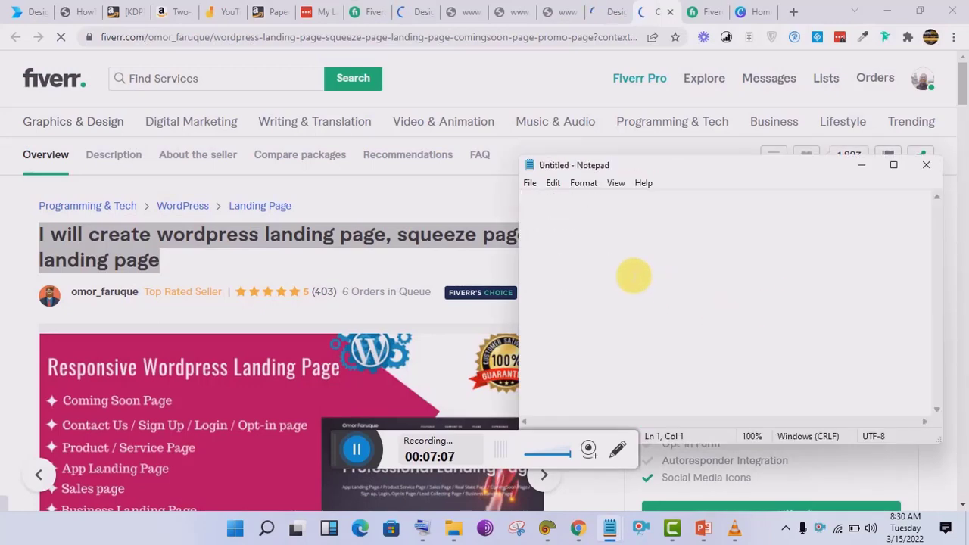
pyautogui.hotkey('ctrl', 'v')
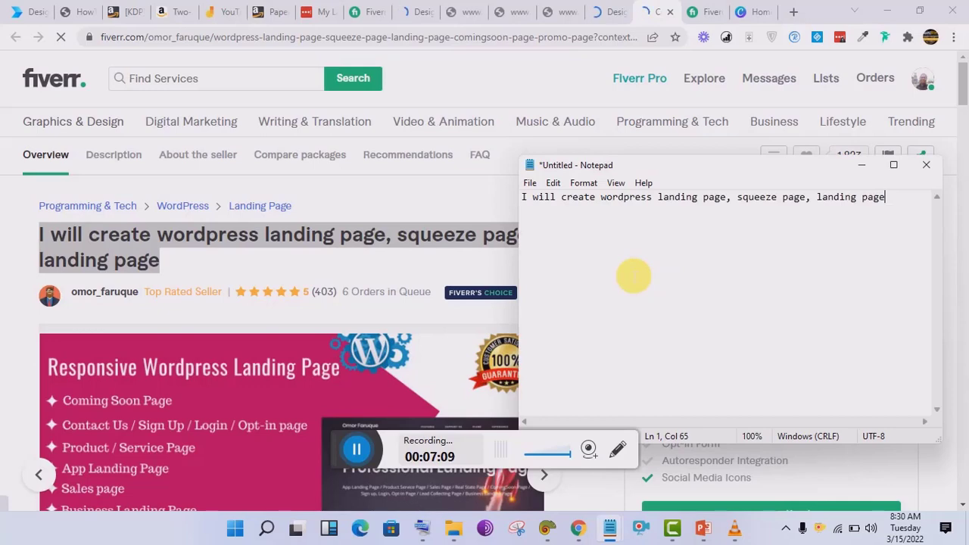
# Try to close the Login Details note and start a new line below the first title in the untitled note.
pyautogui.press('Return')
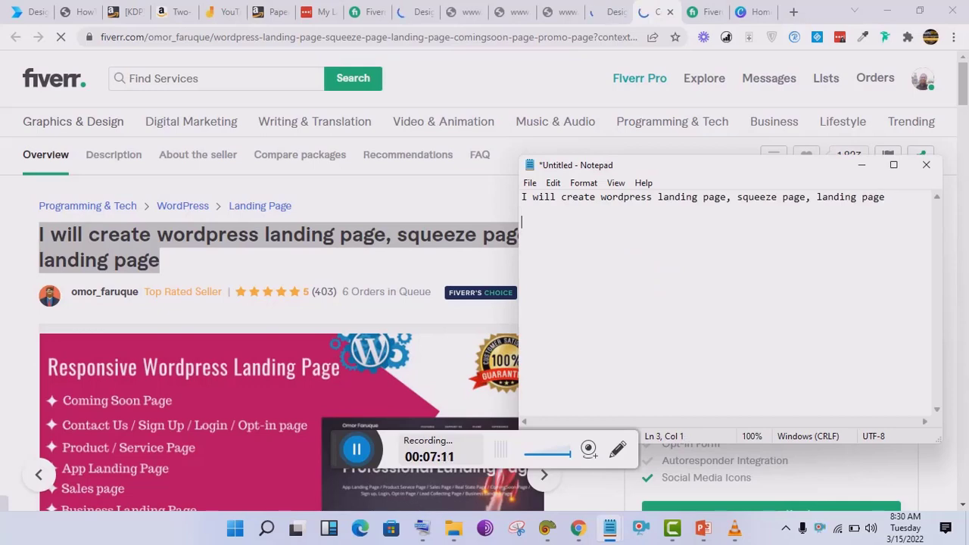
pyautogui.moveTo(609, 527)
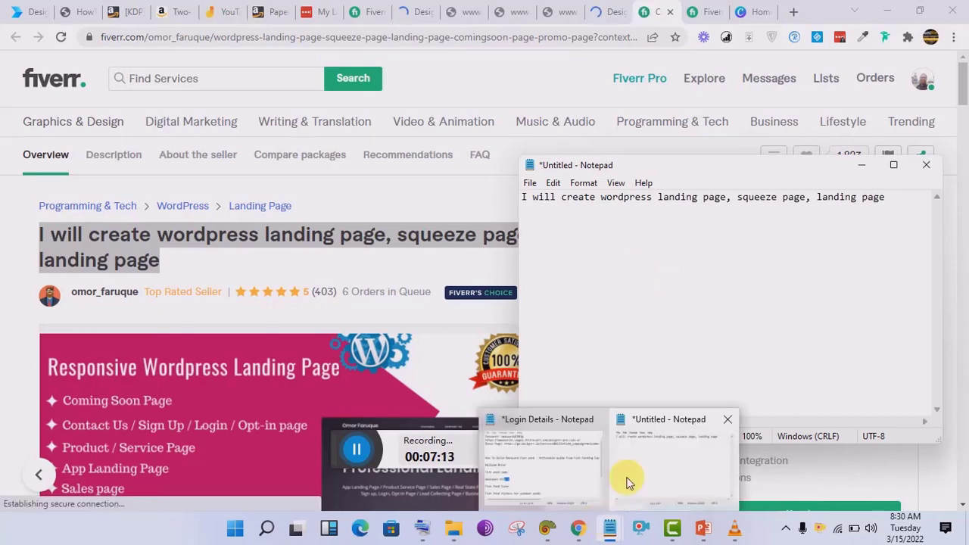
pyautogui.moveTo(606, 422)
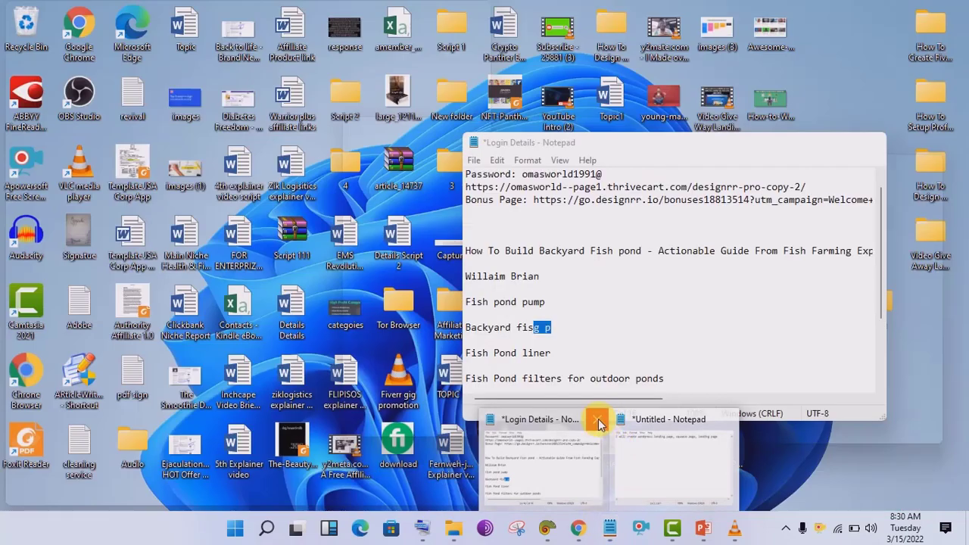
pyautogui.click(598, 421)
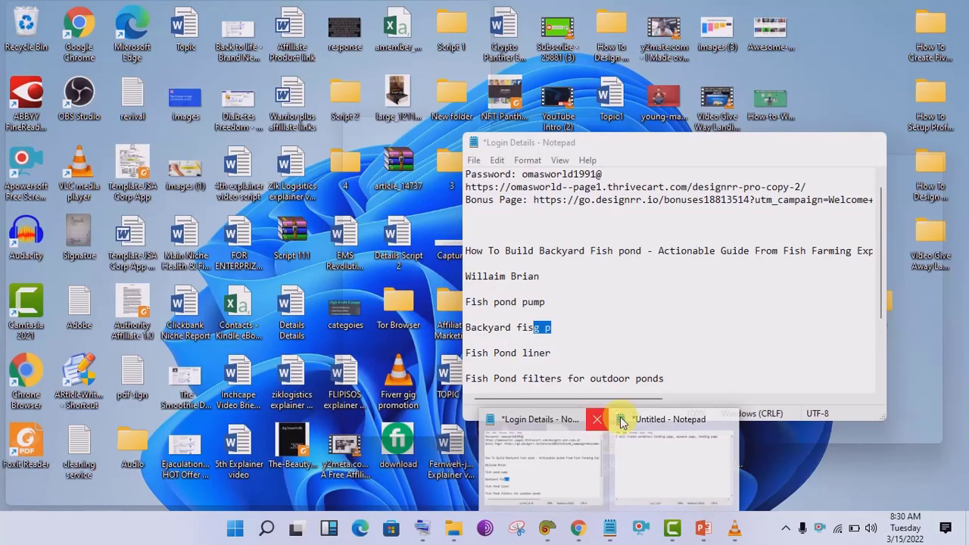
pyautogui.click(659, 432)
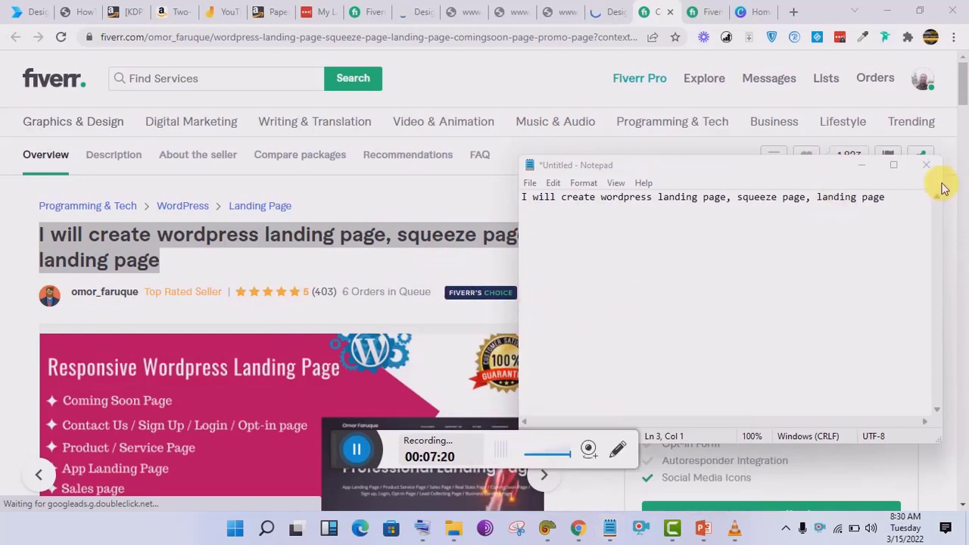
pyautogui.click(897, 203)
pyautogui.press('Return')
pyautogui.press('Return')
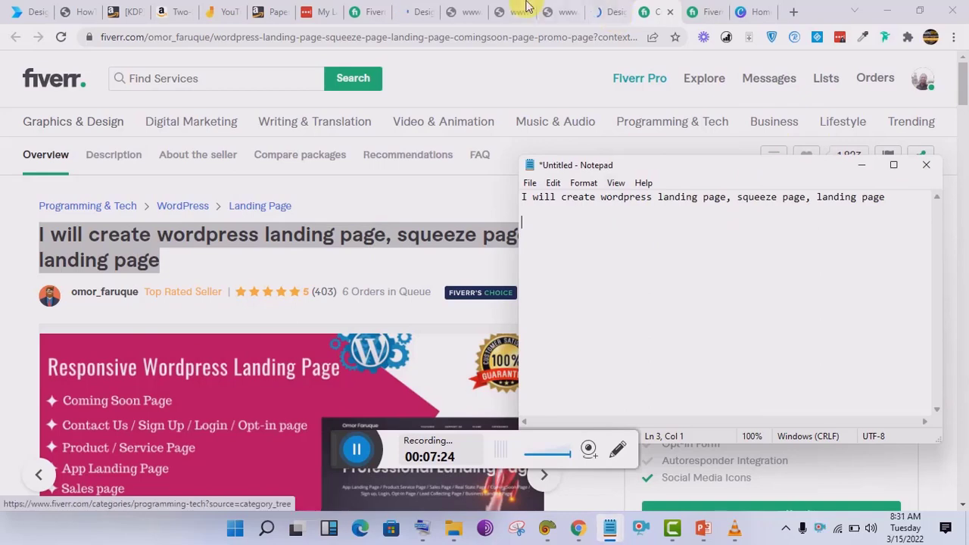
# Copy the gig title "I will design responsive wordpress landing page elementor or elementor pro landing page" into the note and leave a blank line below.
pyautogui.click(433, 8)
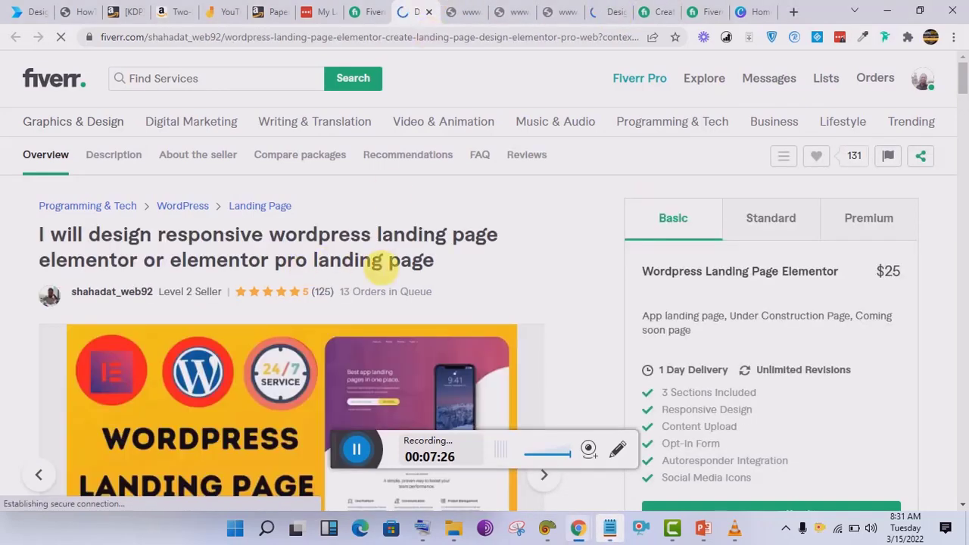
pyautogui.moveTo(443, 260); pyautogui.dragTo(26, 229)
pyautogui.hotkey('ctrl', 'c')
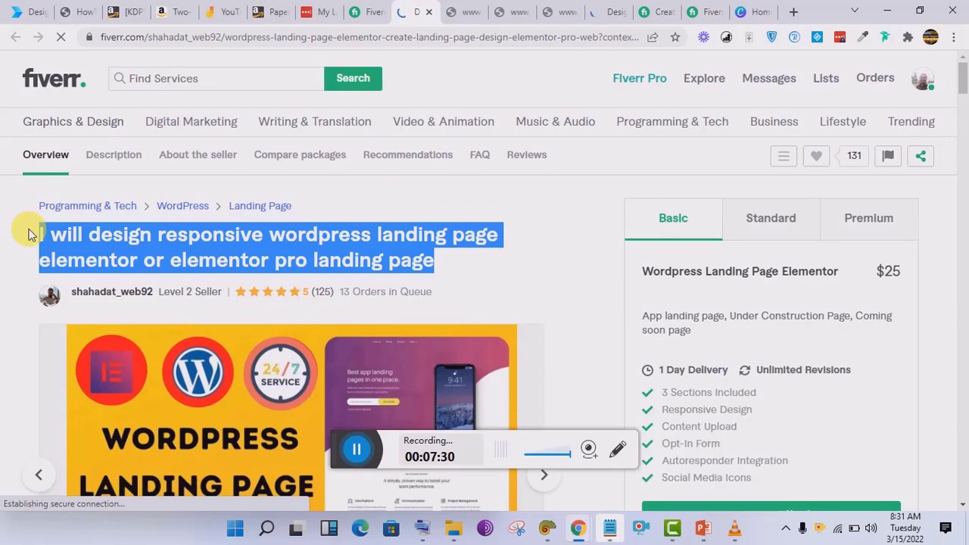
pyautogui.click(610, 528)
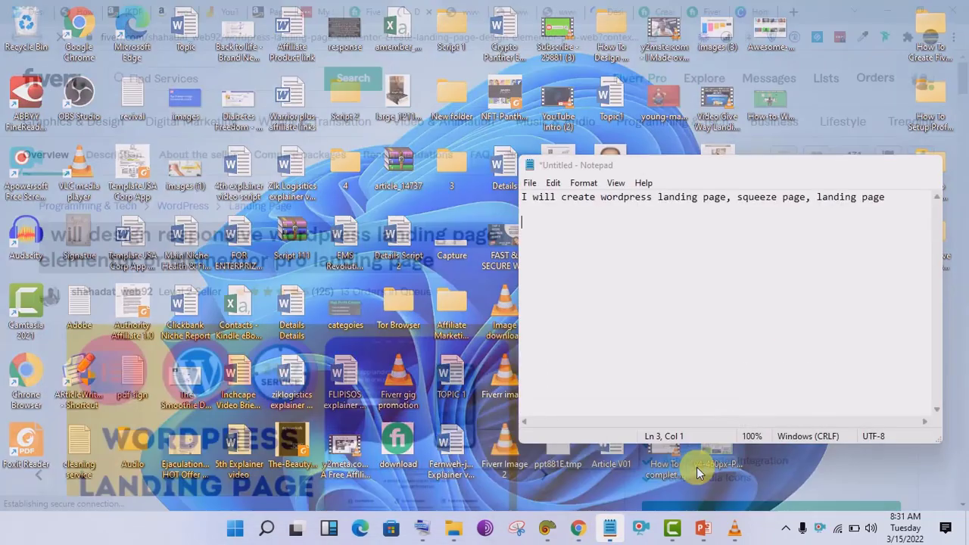
pyautogui.click(696, 465)
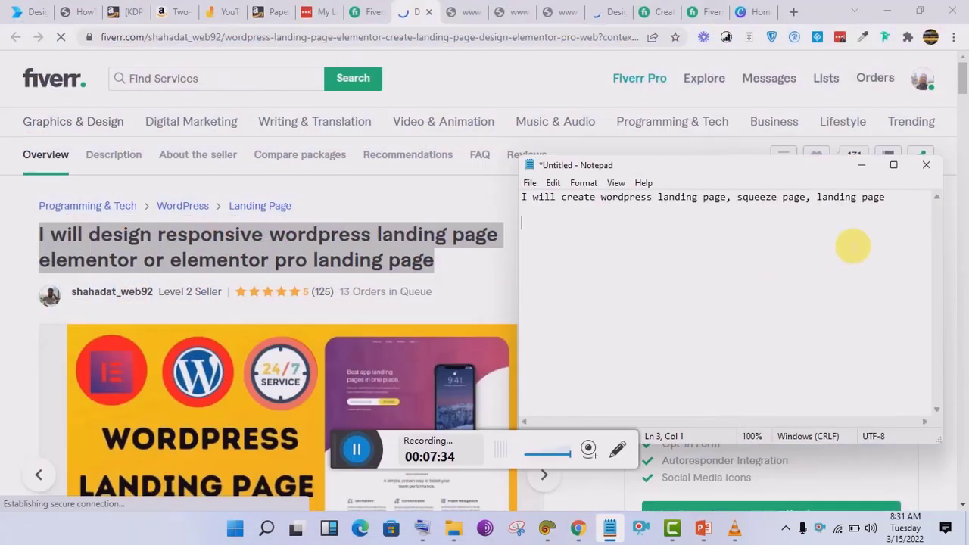
pyautogui.hotkey('ctrl', 'v')
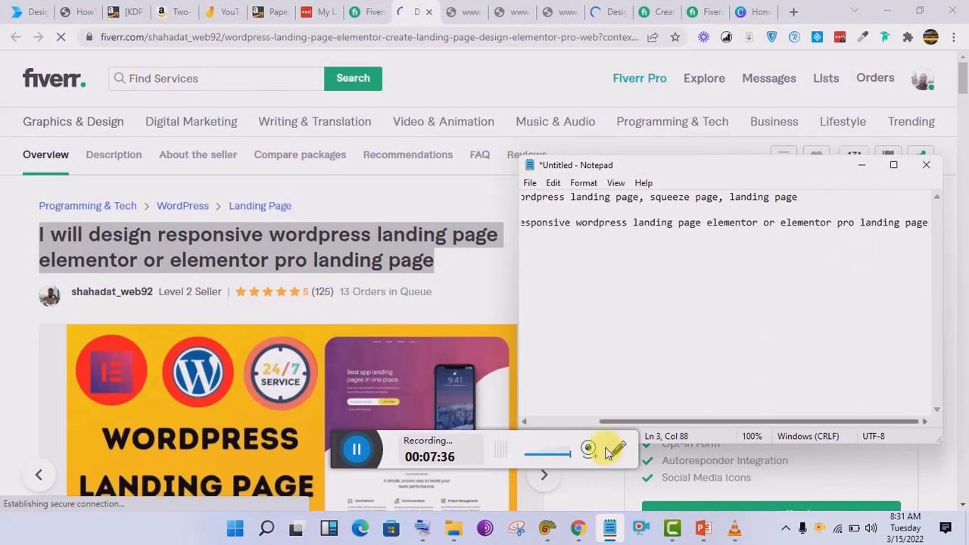
pyautogui.press('Return')
pyautogui.press('Return')
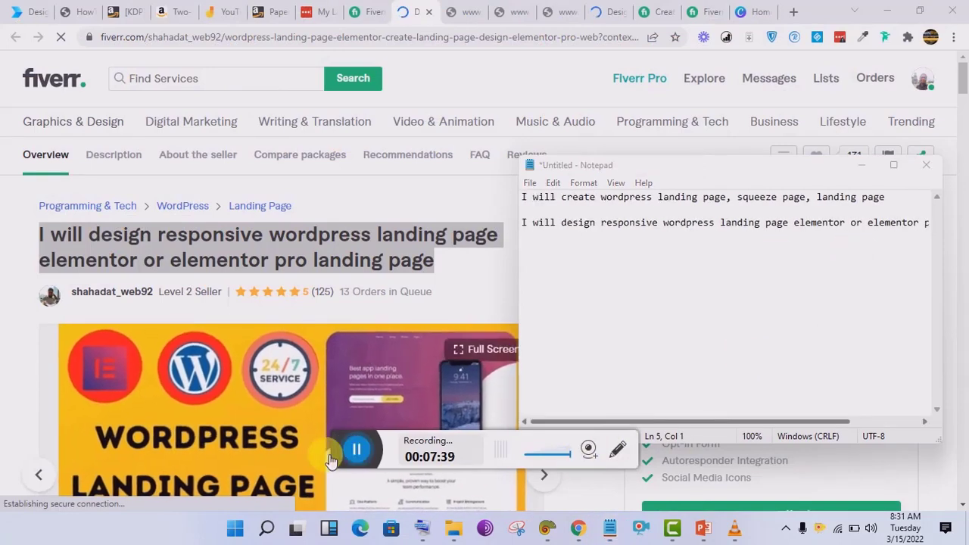
# Find the gohighlevel gig and copy its title "I will design gohighlevel landing page, gohighlevel sales funnel, go high level website" into the note.
pyautogui.click(477, 6)
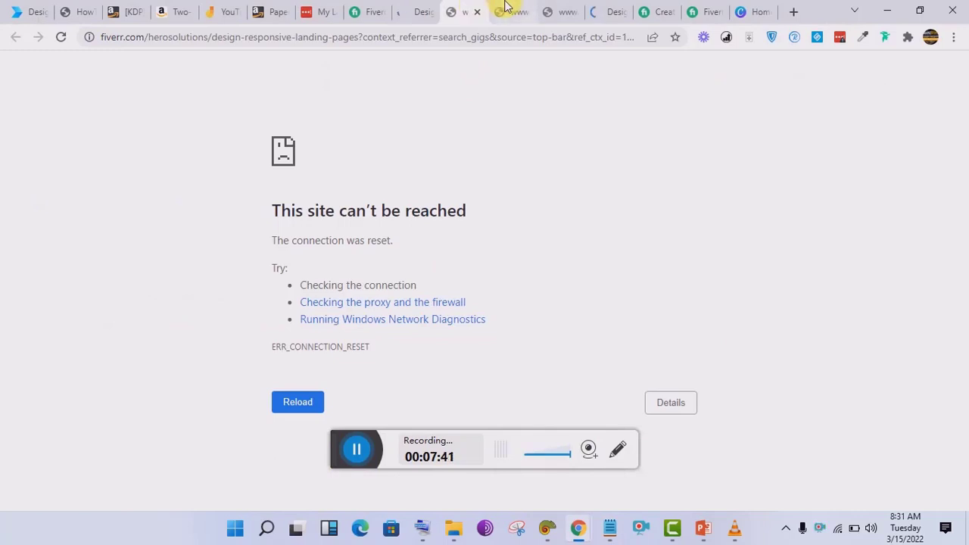
pyautogui.click(508, 8)
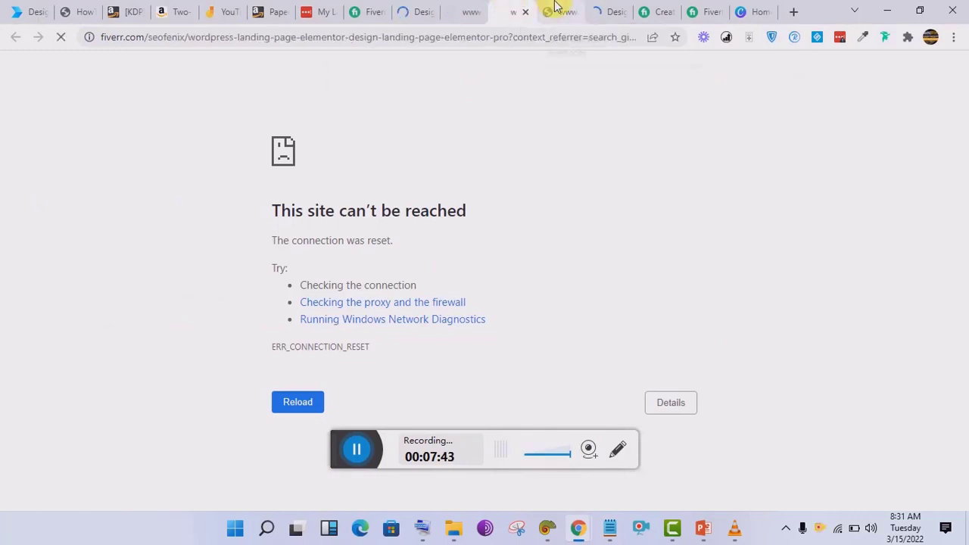
pyautogui.click(555, 8)
pyautogui.click(611, 8)
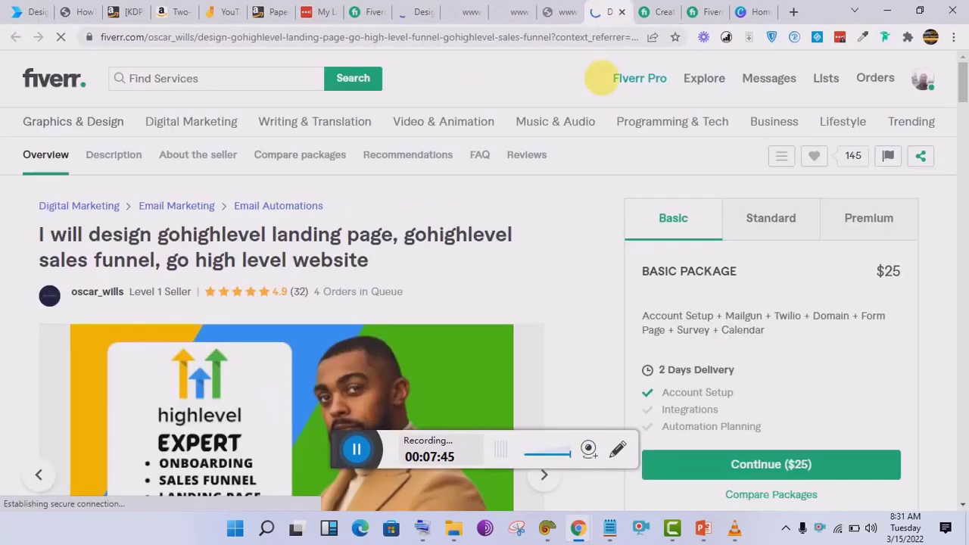
pyautogui.moveTo(385, 266); pyautogui.dragTo(54, 242)
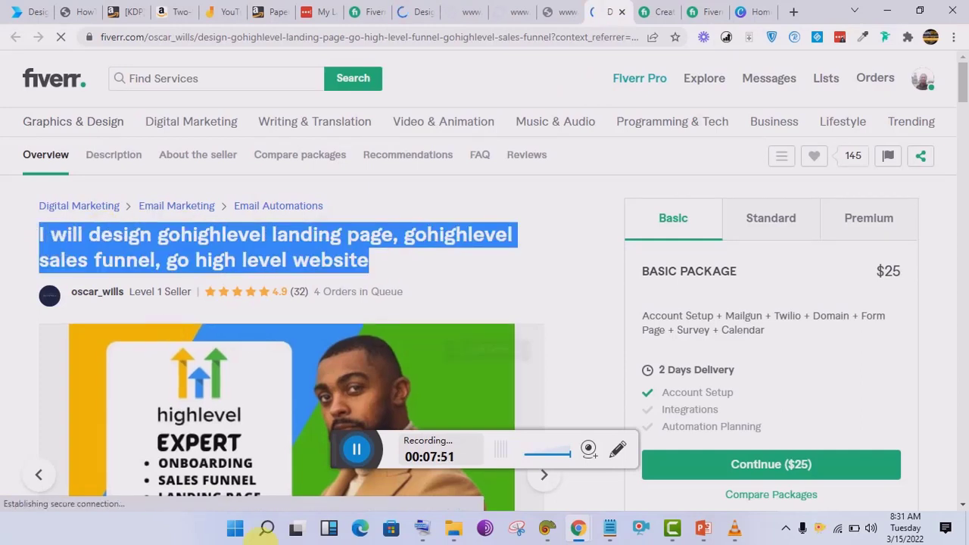
pyautogui.click(608, 526)
pyautogui.write('I will design gohighlevel landing page, gohighlevel sales funnel, go high level website')
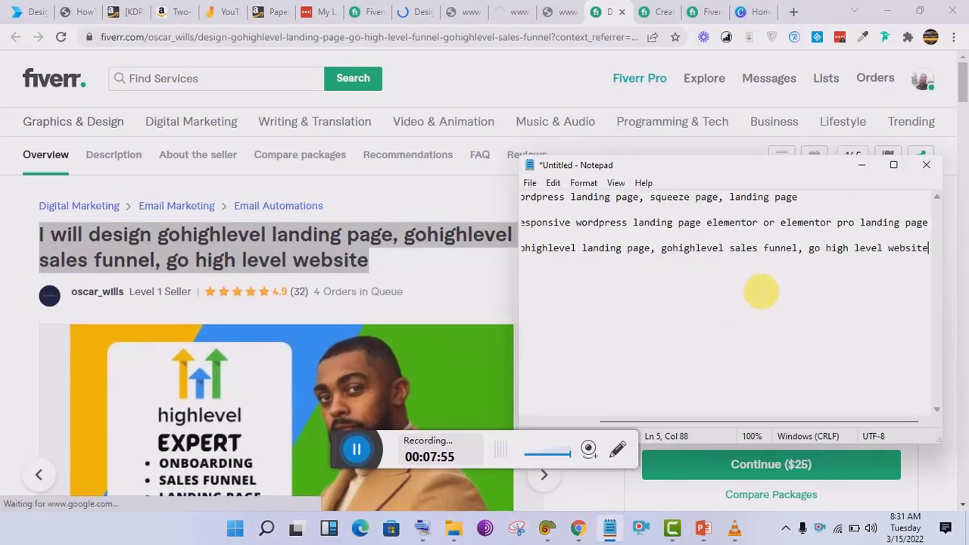
# Go back through the opened gig pages and reload the ones that did not load.
pyautogui.click(677, 8)
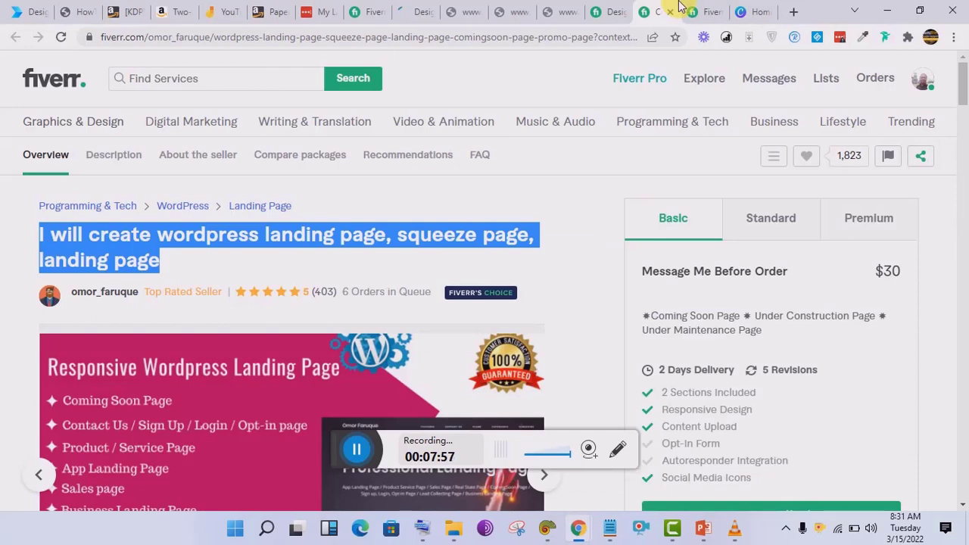
pyautogui.click(703, 8)
pyautogui.click(663, 7)
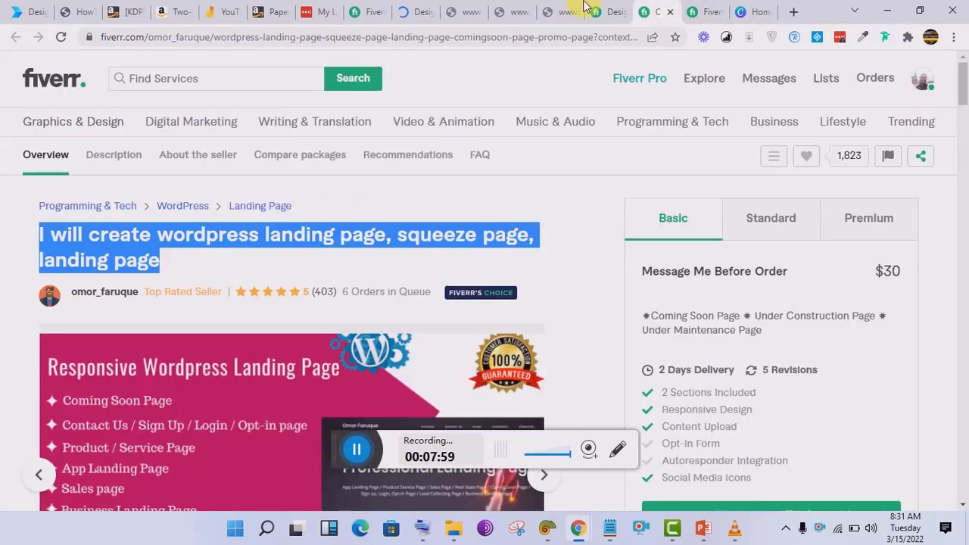
pyautogui.click(532, 8)
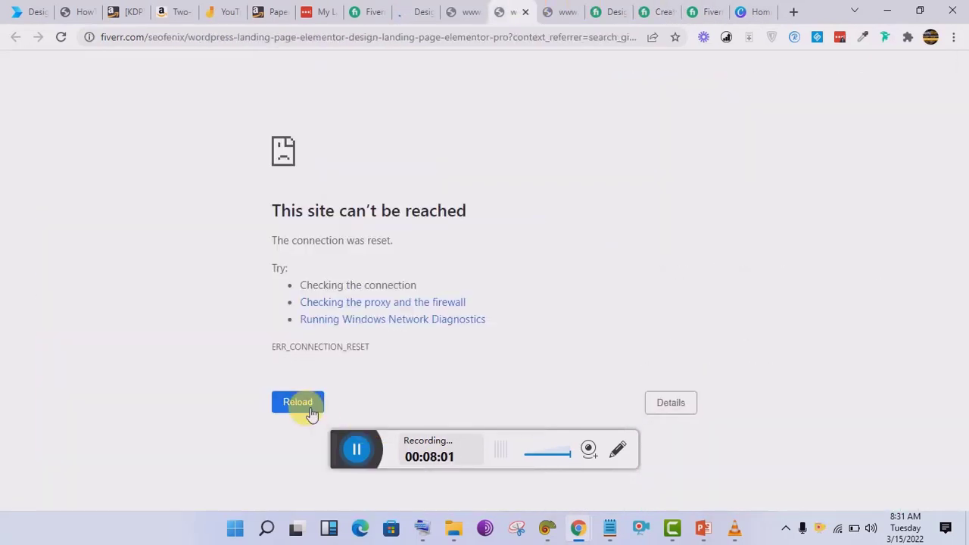
pyautogui.click(422, 9)
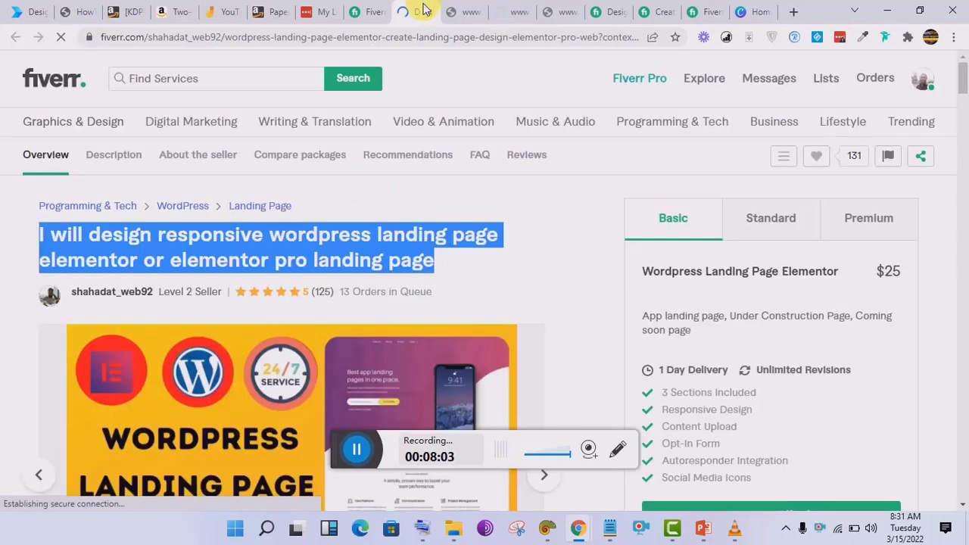
pyautogui.click(439, 184)
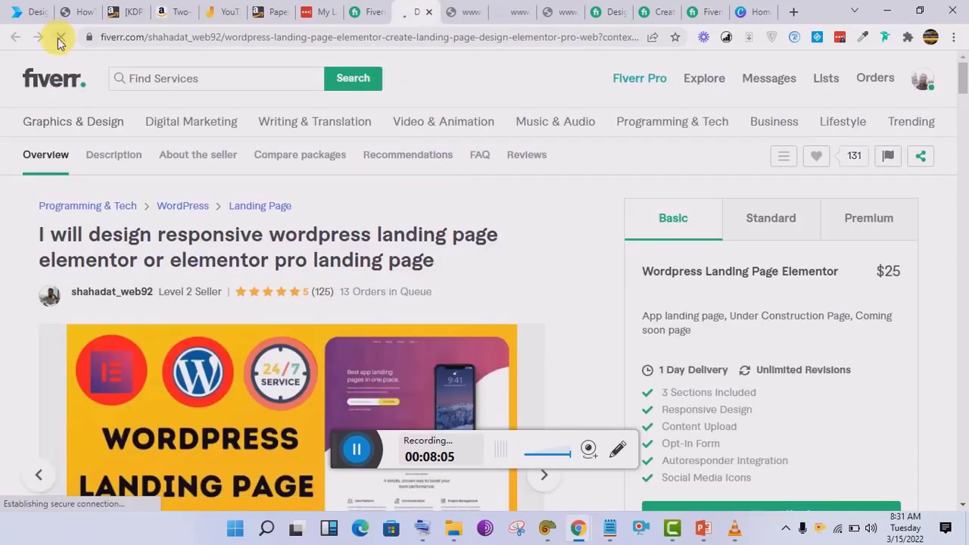
pyautogui.click(477, 9)
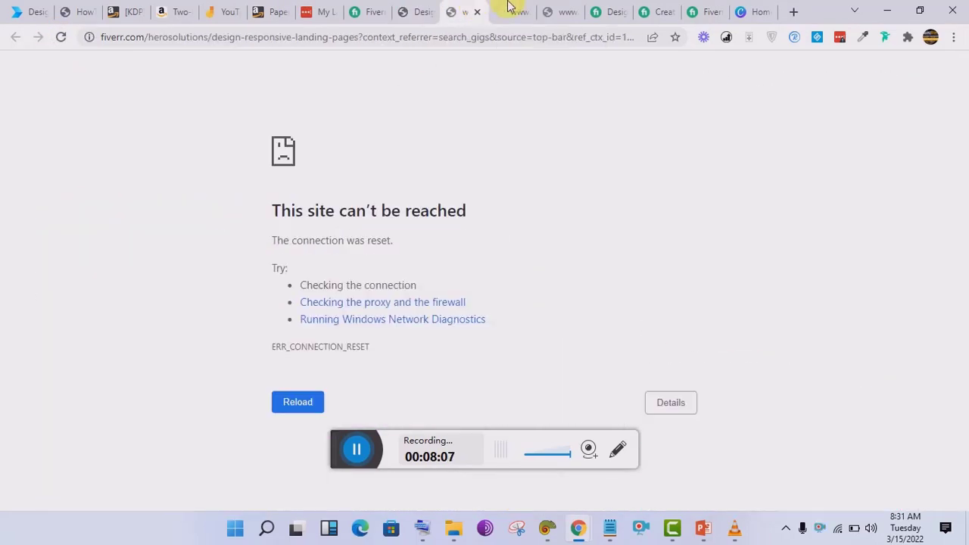
pyautogui.click(304, 404)
pyautogui.click(572, 8)
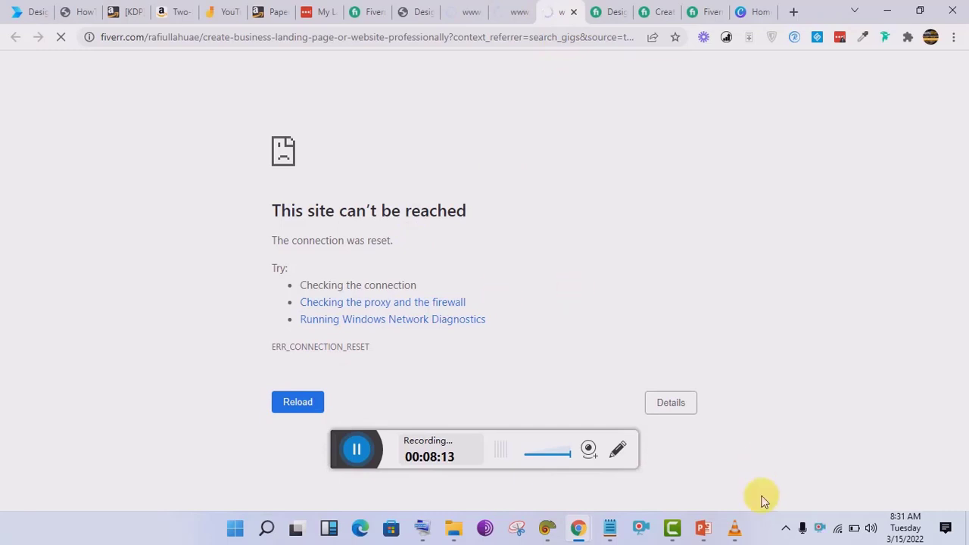
pyautogui.click(611, 528)
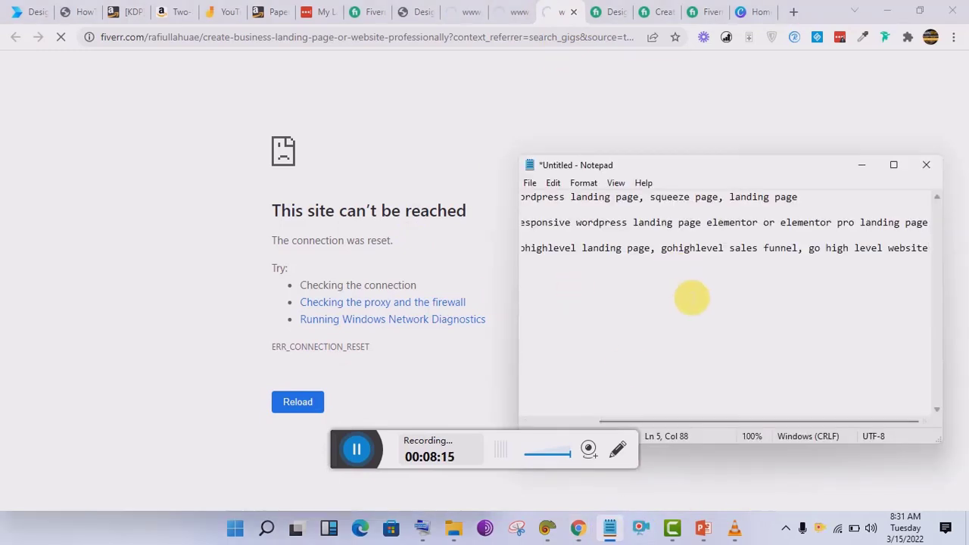
pyautogui.click(689, 297)
pyautogui.press('Home')
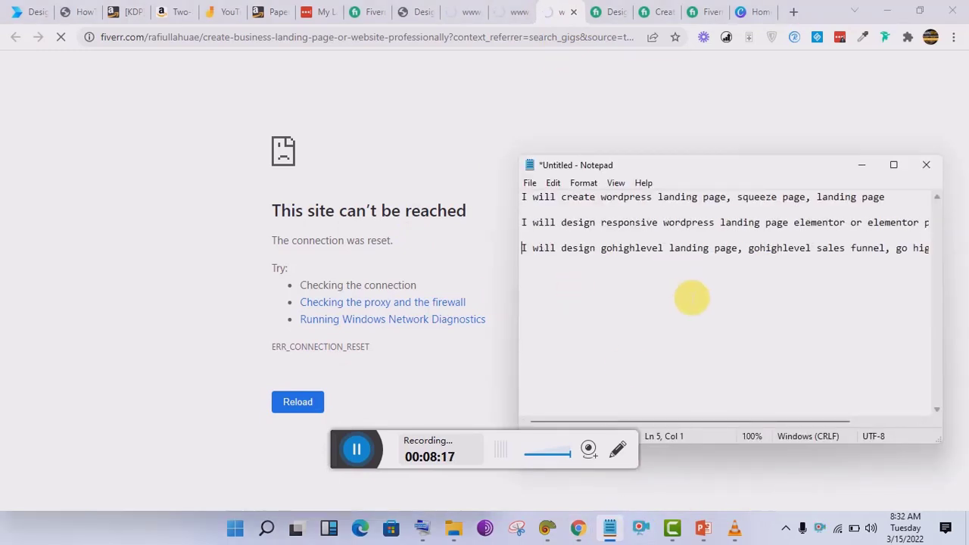
pyautogui.press('Up')
pyautogui.press('Up')
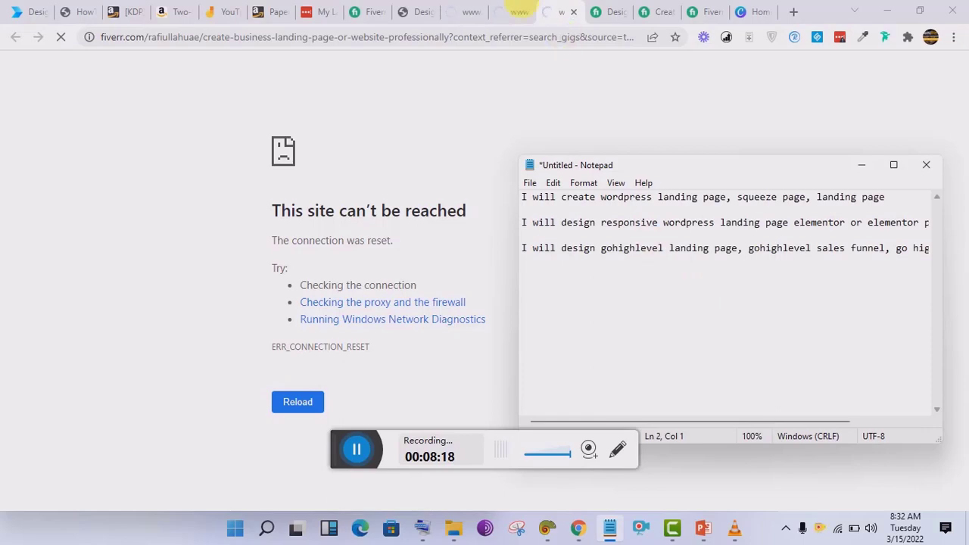
# Return to the "Landing page" search results and bring up the search suggestions for "Landing pag".
pyautogui.click(367, 12)
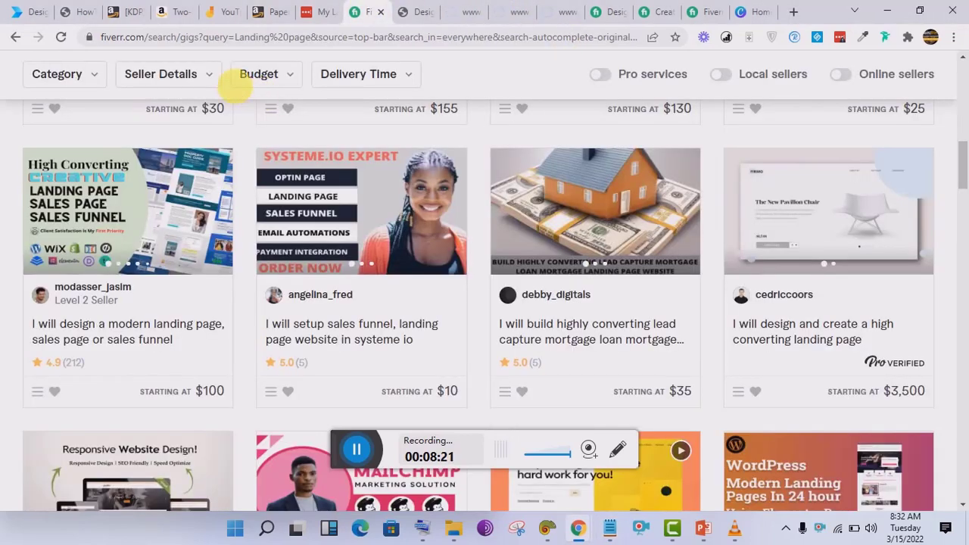
pyautogui.scroll(6, 827, 192)
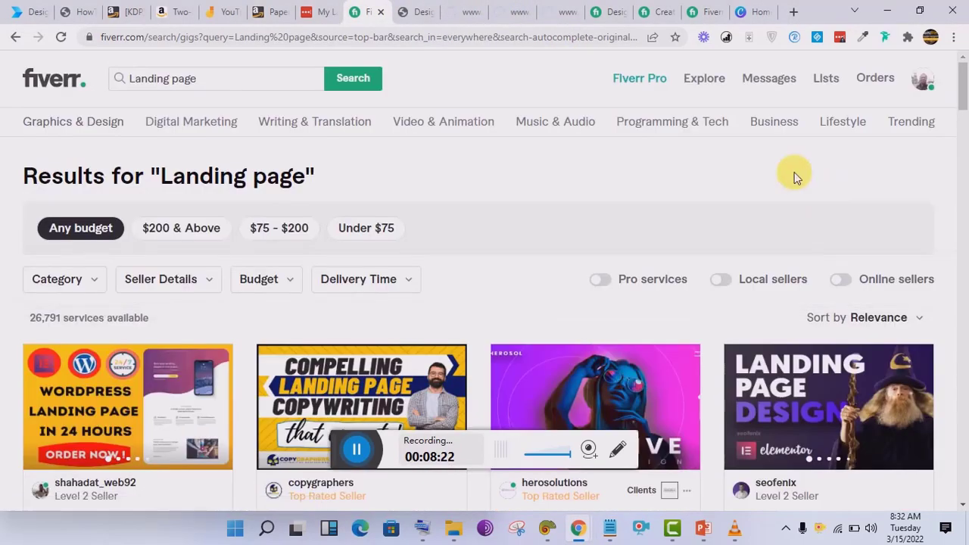
pyautogui.click(286, 85)
pyautogui.press('BackSpace')
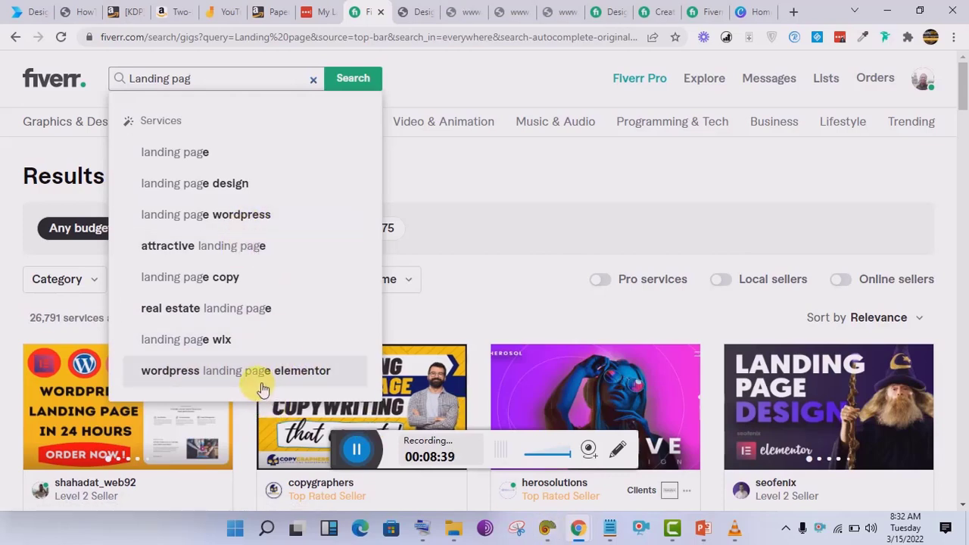
# Start an own gig title with "I will design an" below the copied titles in the untitled Notepad note.
pyautogui.moveTo(608, 532)
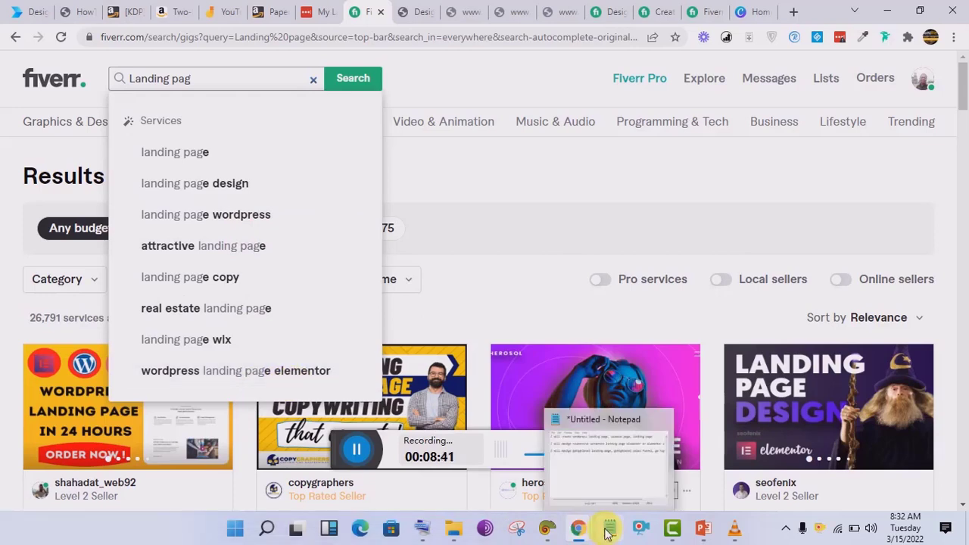
pyautogui.click(608, 532)
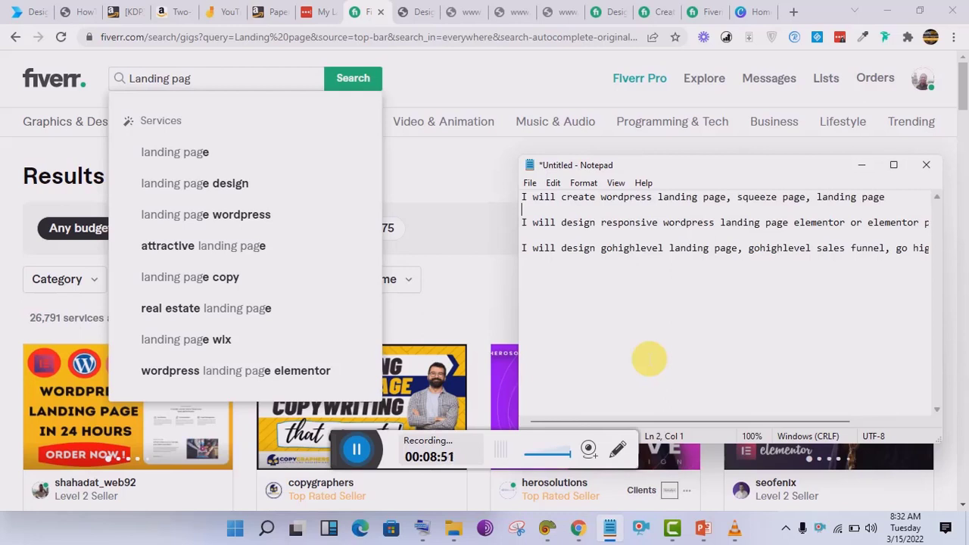
pyautogui.hotkey('ctrl', 'End')
pyautogui.press('Return')
pyautogui.press('Return')
pyautogui.press('Return')
pyautogui.write('I will de')
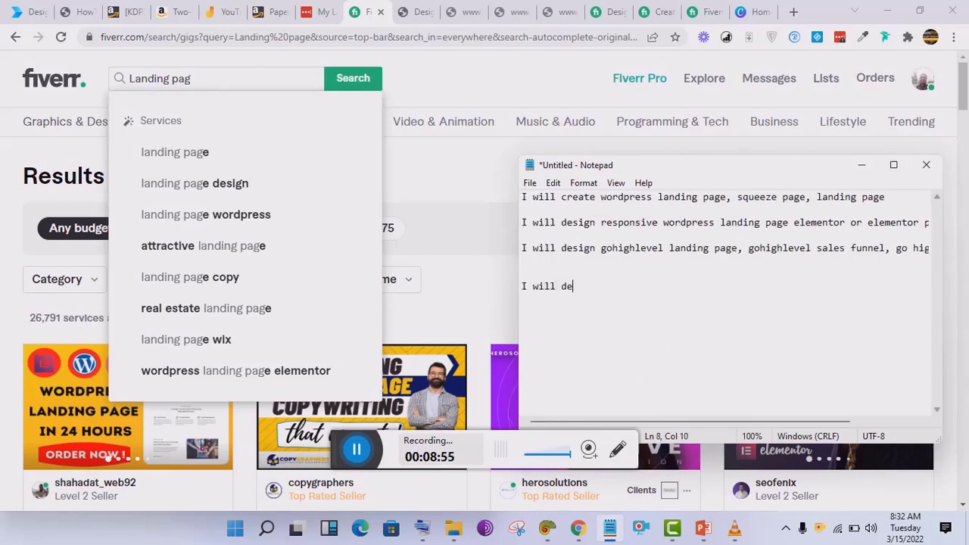
pyautogui.write('sign an')
pyautogui.press('BackSpace')
pyautogui.press('BackSpace')
pyautogui.press('Return')
pyautogui.press('Return')
pyautogui.write('I will design gohighlevel landing page, gohighlevel sales funnel, go high level website')
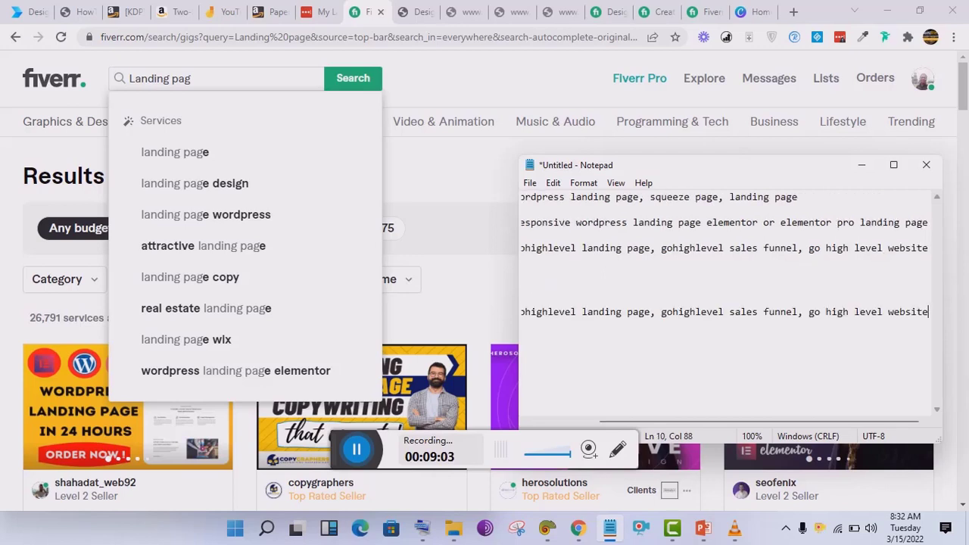
pyautogui.hotkey('ctrl', 'z')
pyautogui.hotkey('ctrl', 'z')
pyautogui.hotkey('ctrl', 'z')
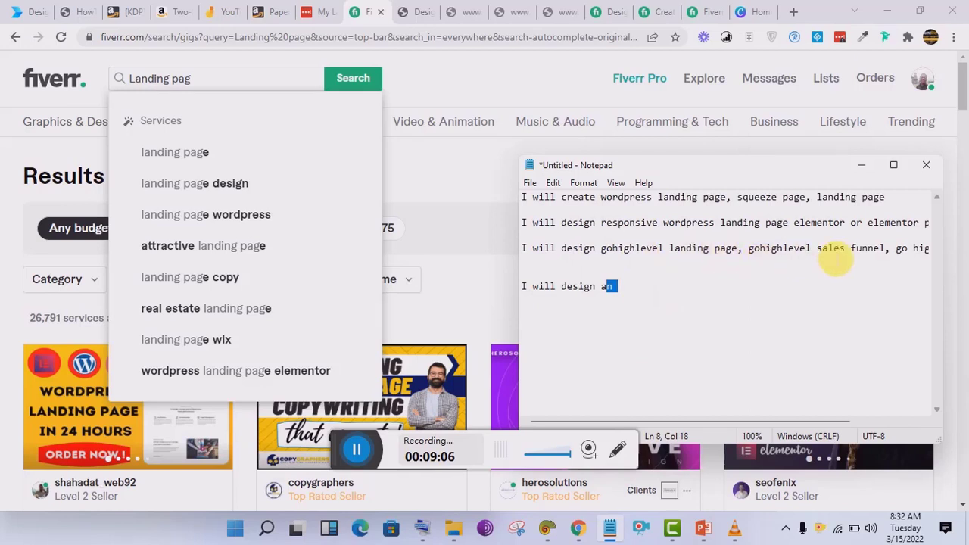
# Complete the draft title in the note as "I will design a responsive and attractive sales and landing page".
pyautogui.click(677, 222)
pyautogui.click(652, 290)
pyautogui.press('BackSpace')
pyautogui.write('re')
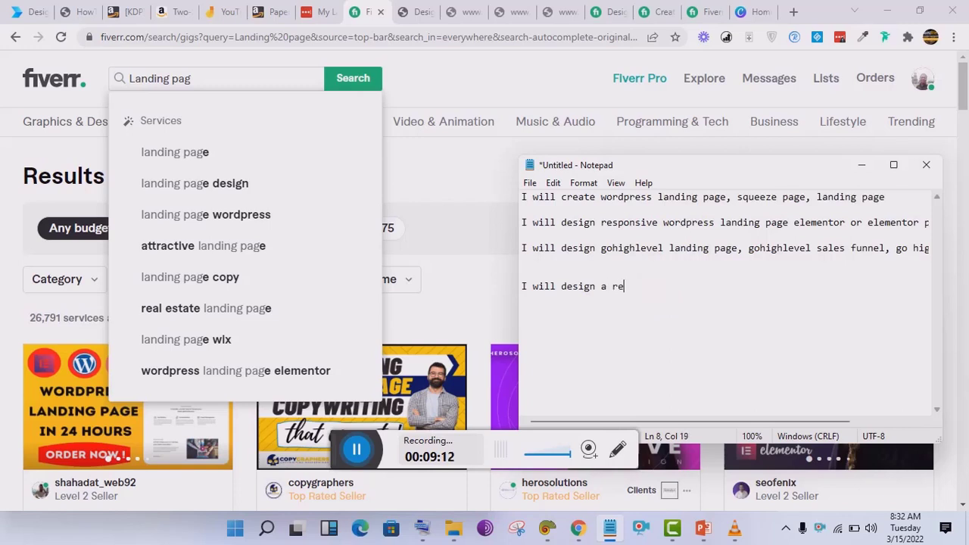
pyautogui.write('sponsive and attr')
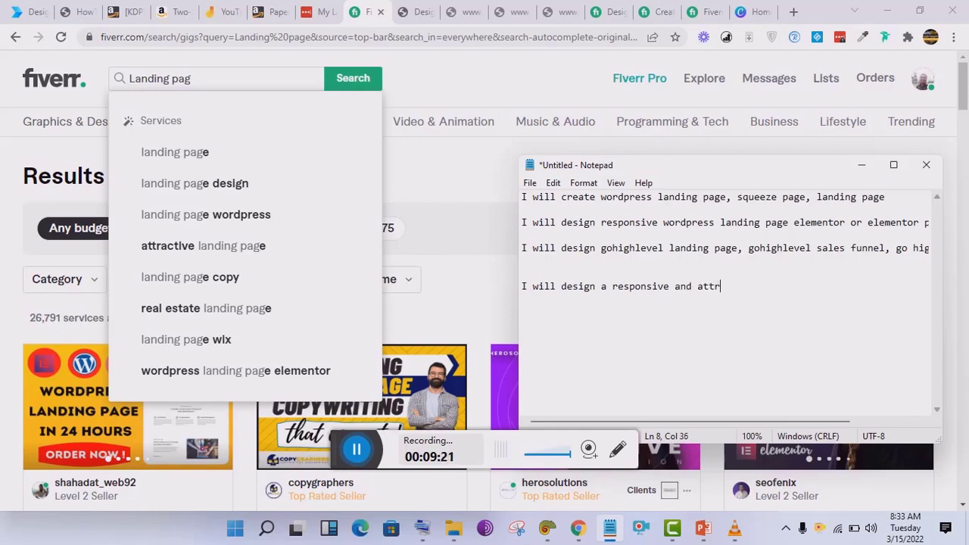
pyautogui.write('active sales, ')
pyautogui.write('la')
pyautogui.press('BackSpace')
pyautogui.press('BackSpace')
pyautogui.press('BackSpace')
pyautogui.write('and landing page')
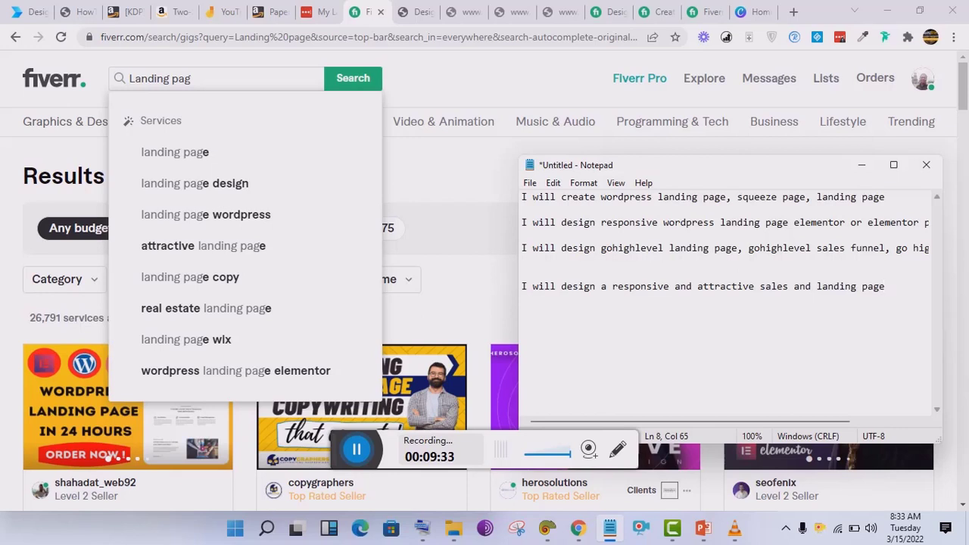
# Insert "wordpress" before "landing page" in the draft title and move "landing page" onto its own line.
pyautogui.doubleClick(810, 292)
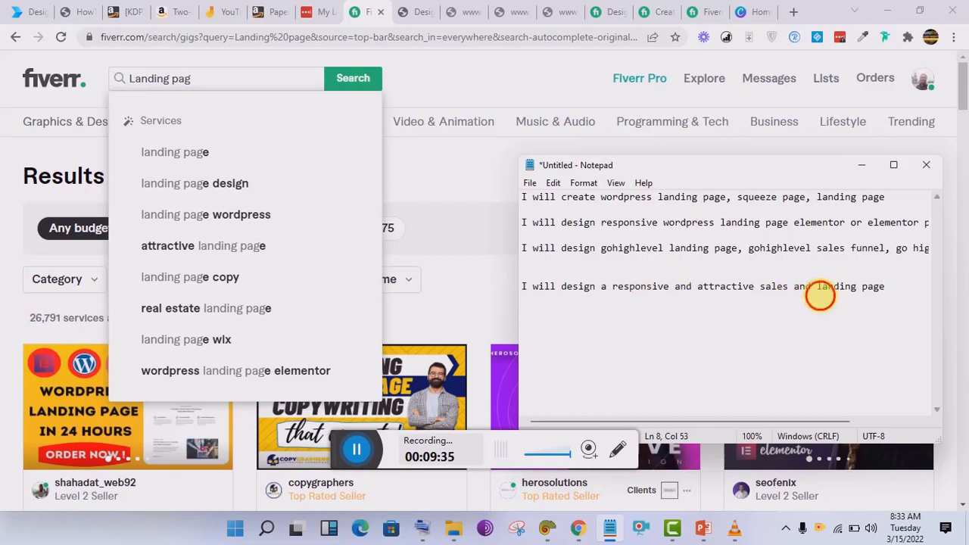
pyautogui.click(820, 295)
pyautogui.write('wor')
pyautogui.write('d pr')
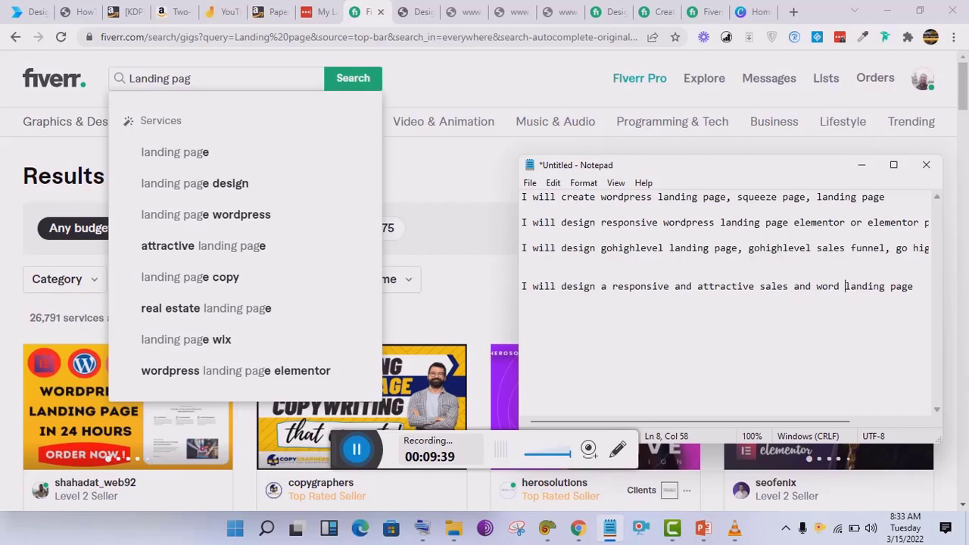
pyautogui.write('ess')
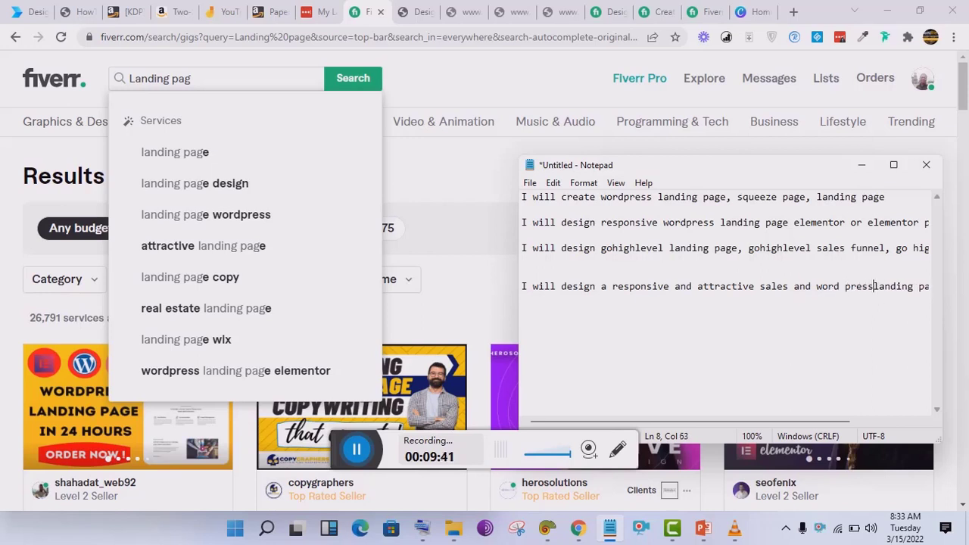
pyautogui.press('Return')
pyautogui.press('Left')
pyautogui.press('Left')
pyautogui.press('BackSpace')
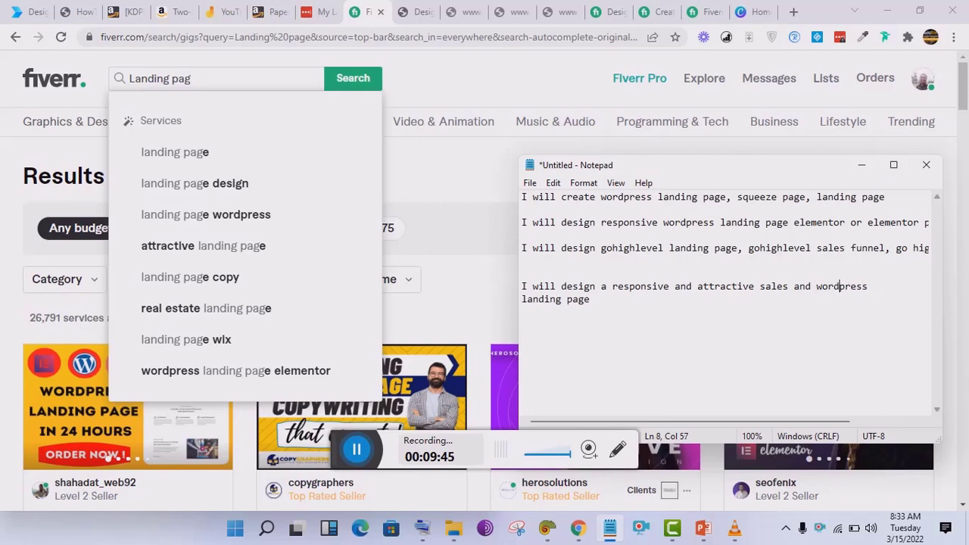
pyautogui.click(821, 298)
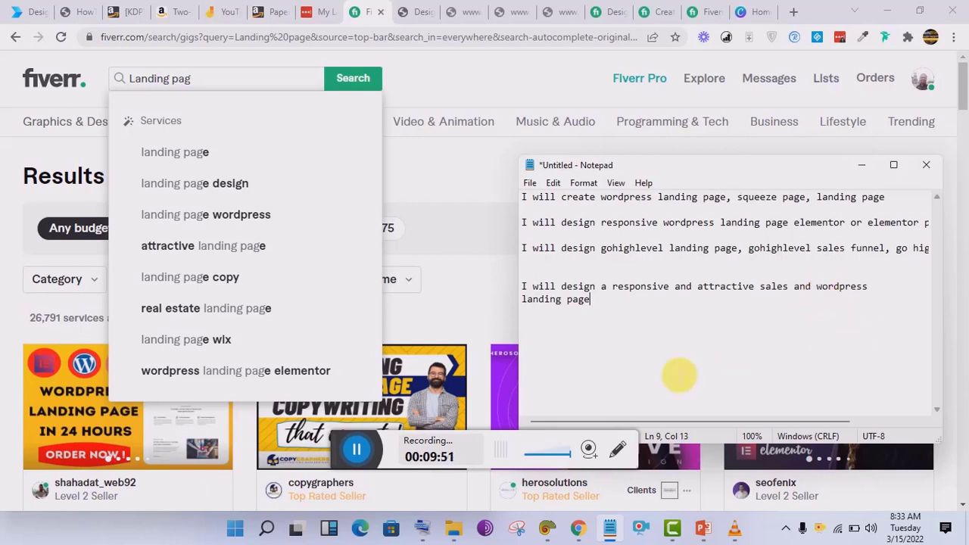
# Add ", elementor pro" after "wordpress" in the draft title.
pyautogui.moveTo(692, 421); pyautogui.dragTo(693, 402)
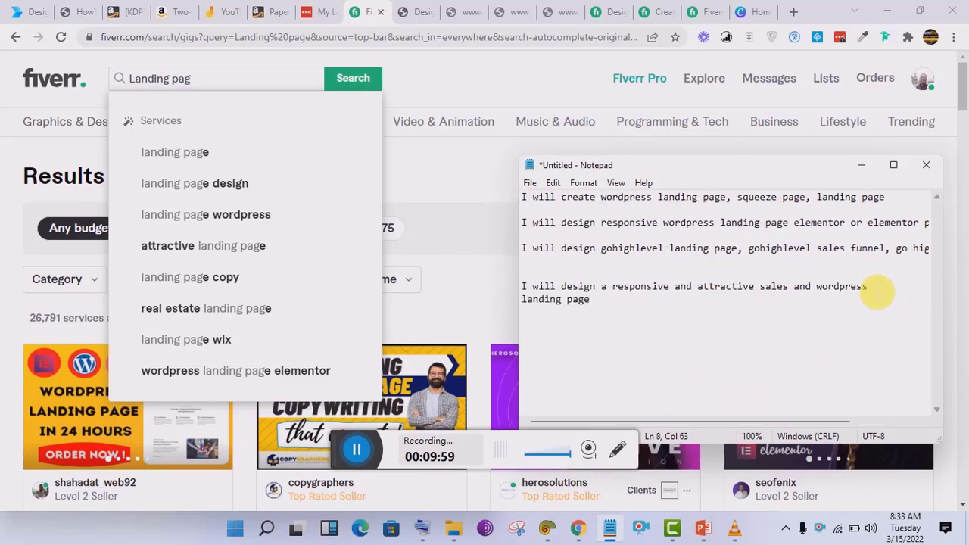
pyautogui.press('BackSpace')
pyautogui.write('.')
pyautogui.press('BackSpace')
pyautogui.write(', elec')
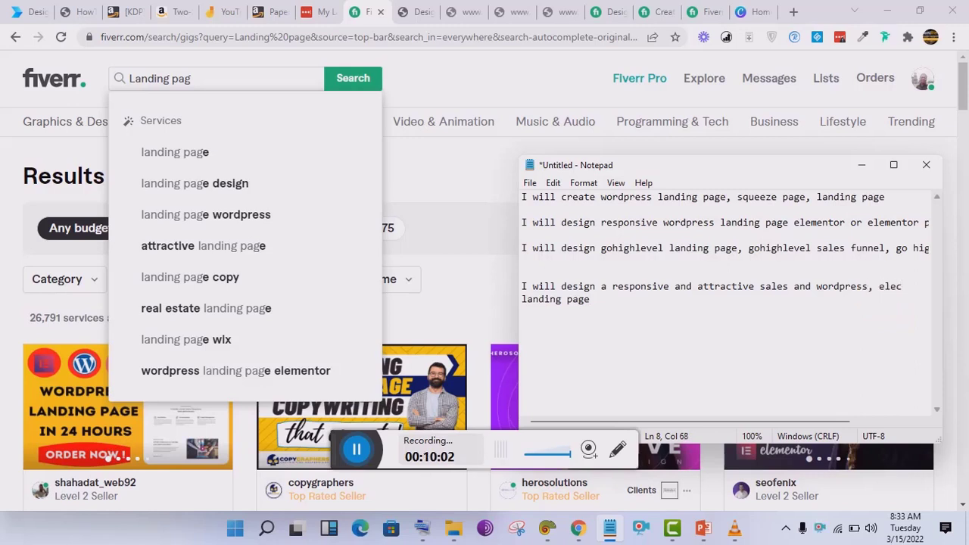
pyautogui.press('BackSpace')
pyautogui.write('mentor pro')
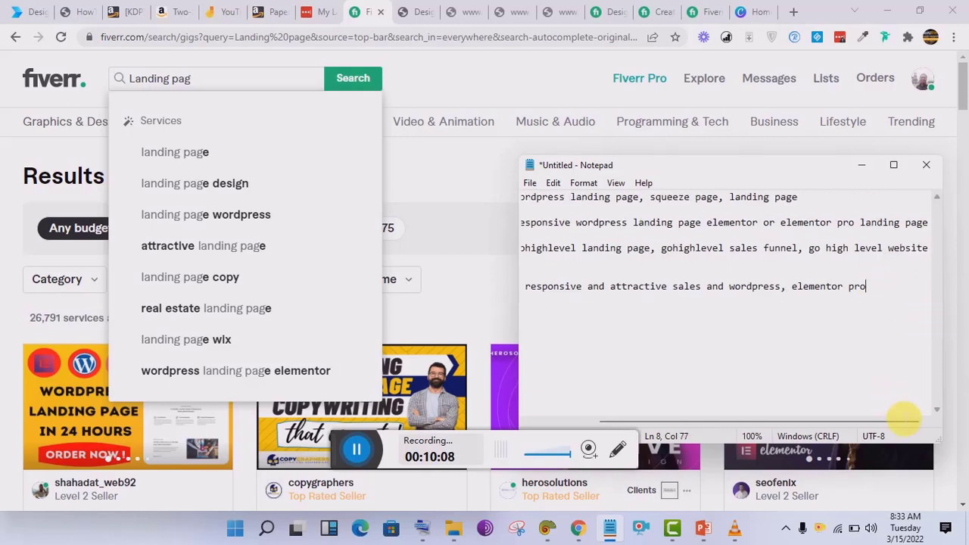
pyautogui.moveTo(911, 426); pyautogui.dragTo(812, 416)
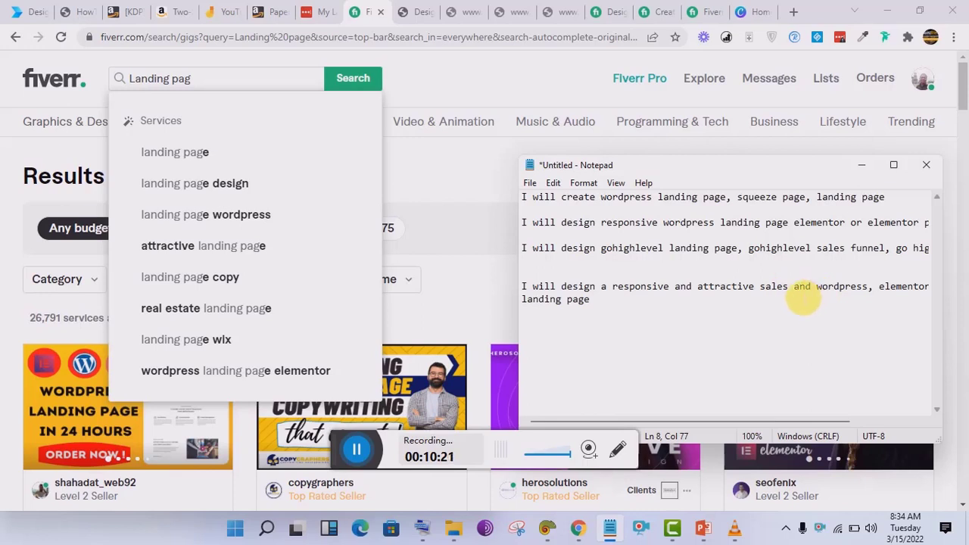
# Move the word "wordpress" ahead of "sales" in the draft title, dropping its comma.
pyautogui.click(763, 294)
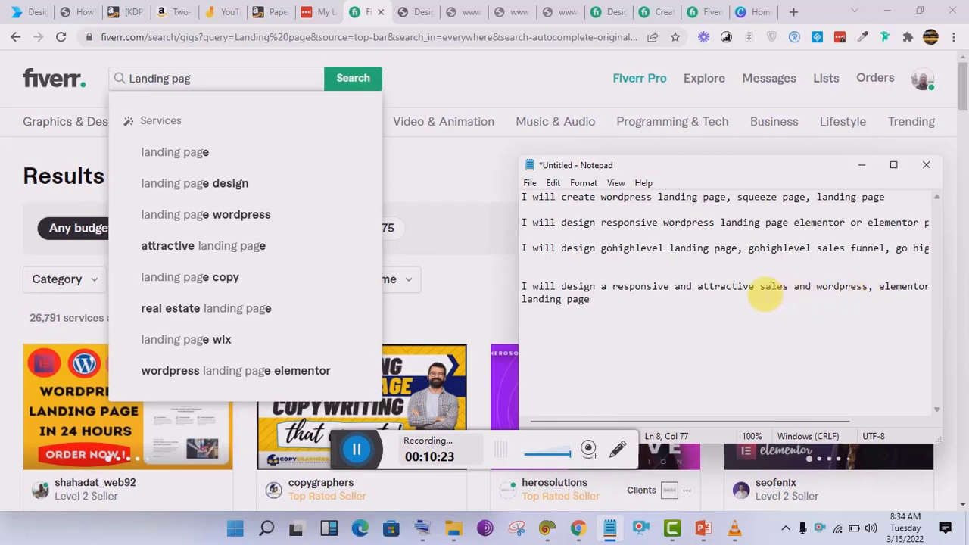
pyautogui.doubleClick(853, 291)
pyautogui.hotkey('ctrl', 'c')
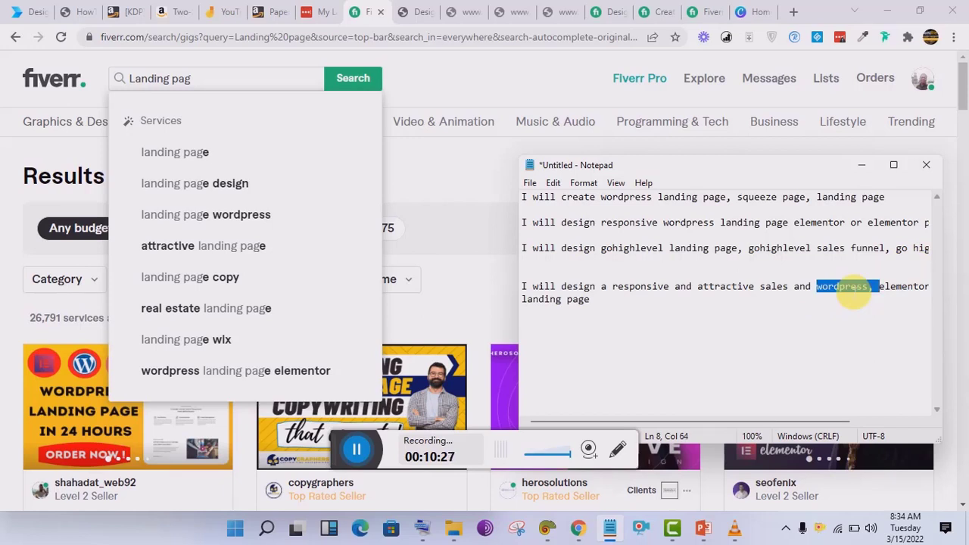
pyautogui.press('BackSpace')
pyautogui.hotkey('ctrl', 'v')
pyautogui.press('BackSpace')
pyautogui.press('BackSpace')
pyautogui.press('Right')
pyautogui.press('Right')
pyautogui.press('Right')
pyautogui.press('Right')
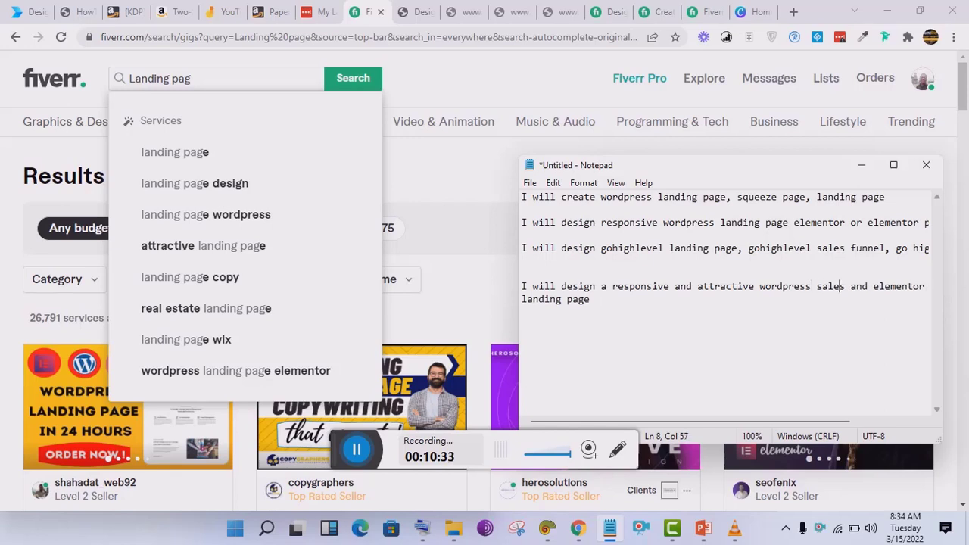
# Insert ", squeeze and landing page" after "sales" in the draft title.
pyautogui.write(', s')
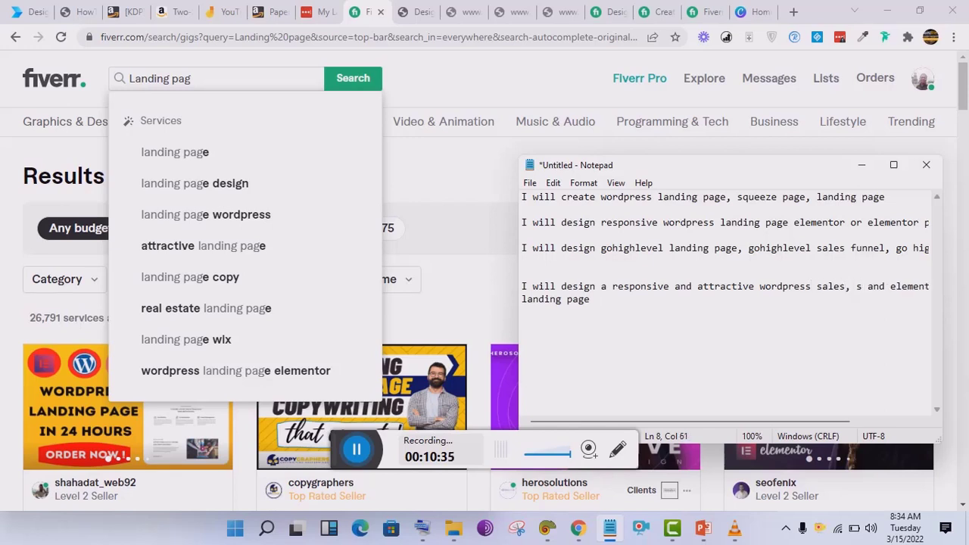
pyautogui.write('queeze and')
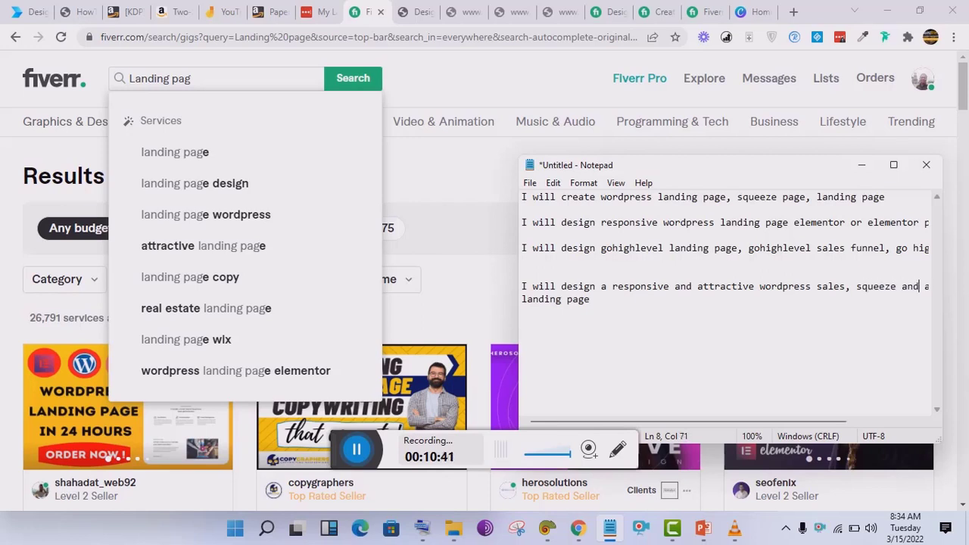
pyautogui.press('BackSpace')
pyautogui.press('BackSpace')
pyautogui.write('nd landing')
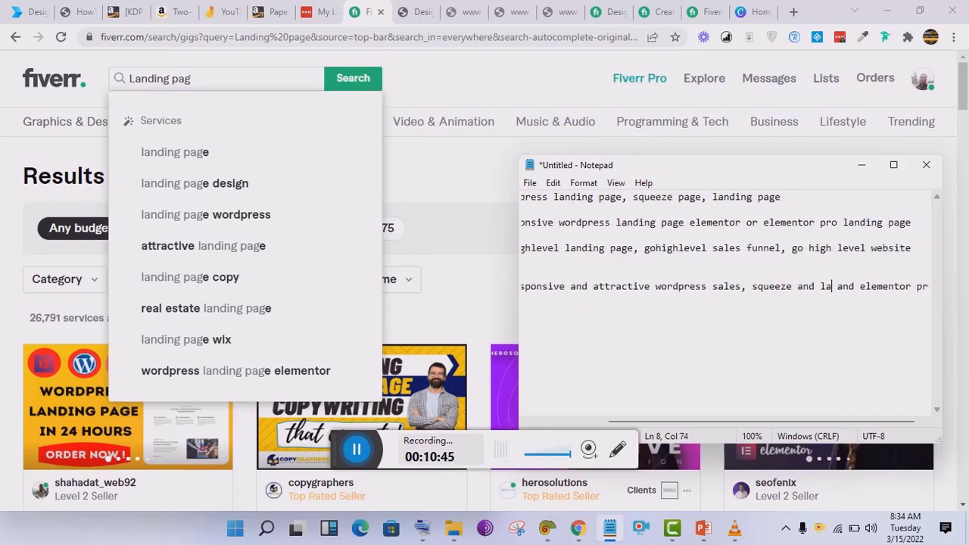
pyautogui.write(' page')
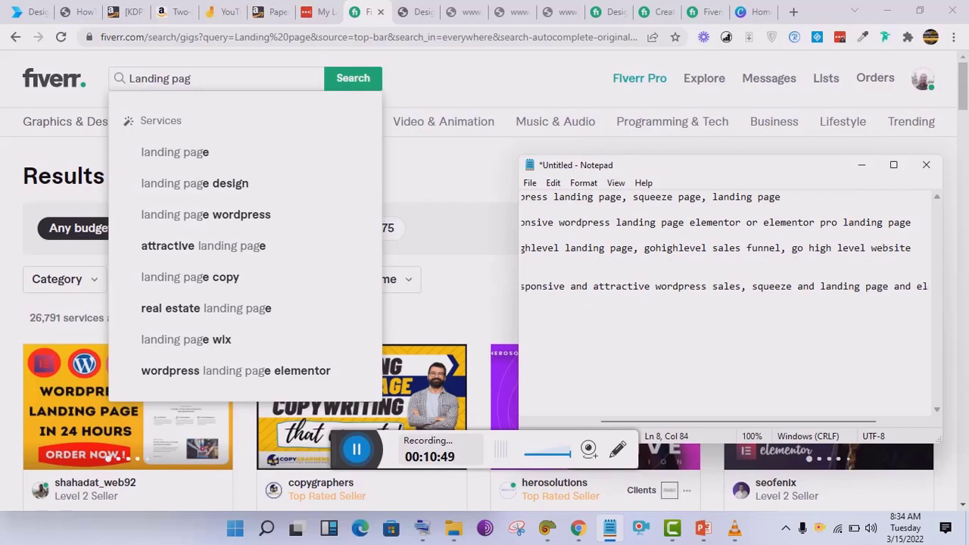
# Remove "and landing" from the draft title so that the passage reads "squeeze page and elementor pro".
pyautogui.click(697, 300)
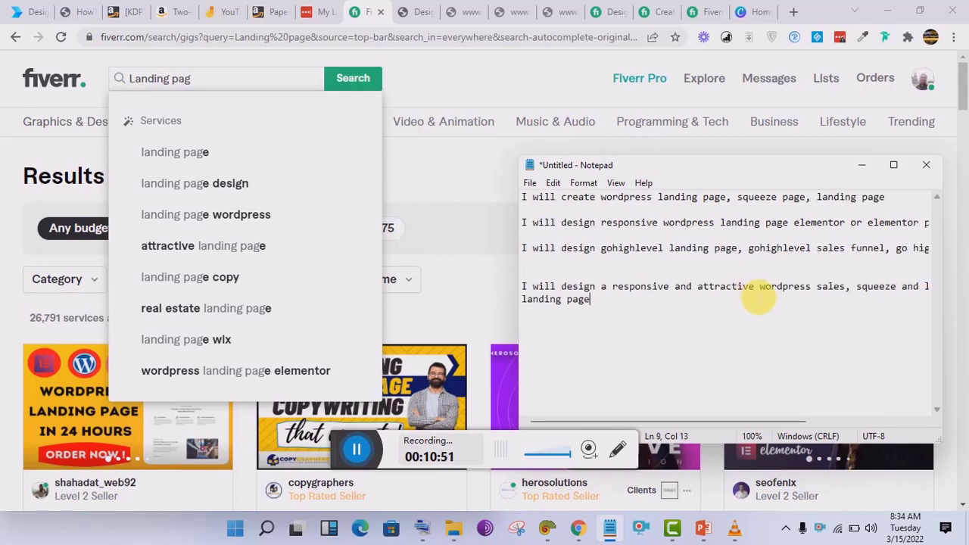
pyautogui.press('BackSpace')
pyautogui.press('BackSpace')
pyautogui.press('BackSpace')
pyautogui.press('BackSpace')
pyautogui.press('BackSpace')
pyautogui.press('BackSpace')
pyautogui.press('BackSpace')
pyautogui.press('BackSpace')
pyautogui.press('BackSpace')
pyautogui.press('BackSpace')
pyautogui.press('BackSpace')
pyautogui.press('BackSpace')
pyautogui.press('Left')
pyautogui.press('Left')
pyautogui.press('Left')
pyautogui.press('Left')
pyautogui.press('Left')
pyautogui.press('Left')
pyautogui.press('Left')
pyautogui.press('Left')
pyautogui.press('Left')
pyautogui.press('Left')
pyautogui.press('Left')
pyautogui.press('Left')
pyautogui.press('Left')
pyautogui.press('Left')
pyautogui.press('BackSpace')
pyautogui.press('BackSpace')
pyautogui.press('BackSpace')
pyautogui.press('BackSpace')
pyautogui.press('BackSpace')
pyautogui.press('BackSpace')
pyautogui.press('BackSpace')
pyautogui.press('BackSpace')
pyautogui.press('BackSpace')
pyautogui.press('BackSpace')
pyautogui.press('BackSpace')
pyautogui.press('BackSpace')
pyautogui.press('BackSpace')
pyautogui.press('BackSpace')
pyautogui.press('BackSpace')
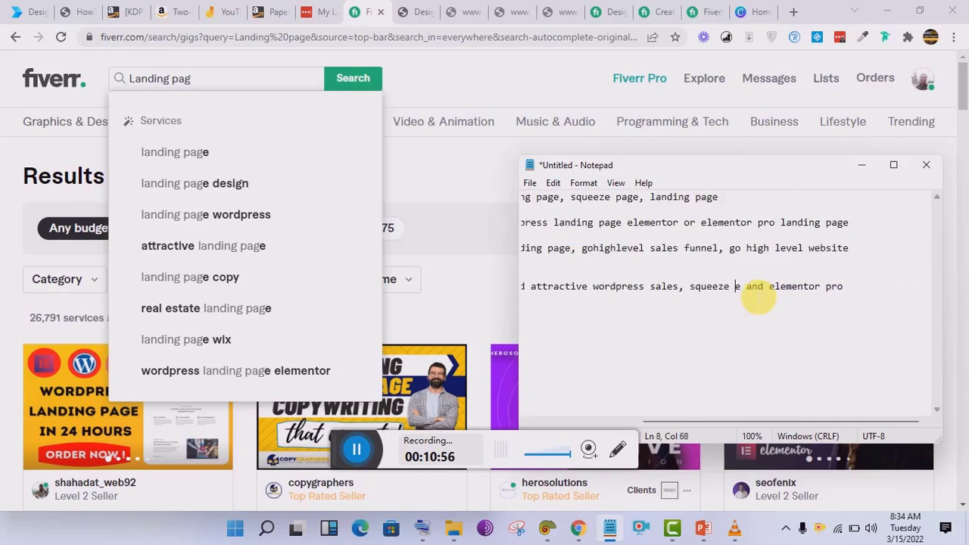
pyautogui.press('Left')
pyautogui.write('pag')
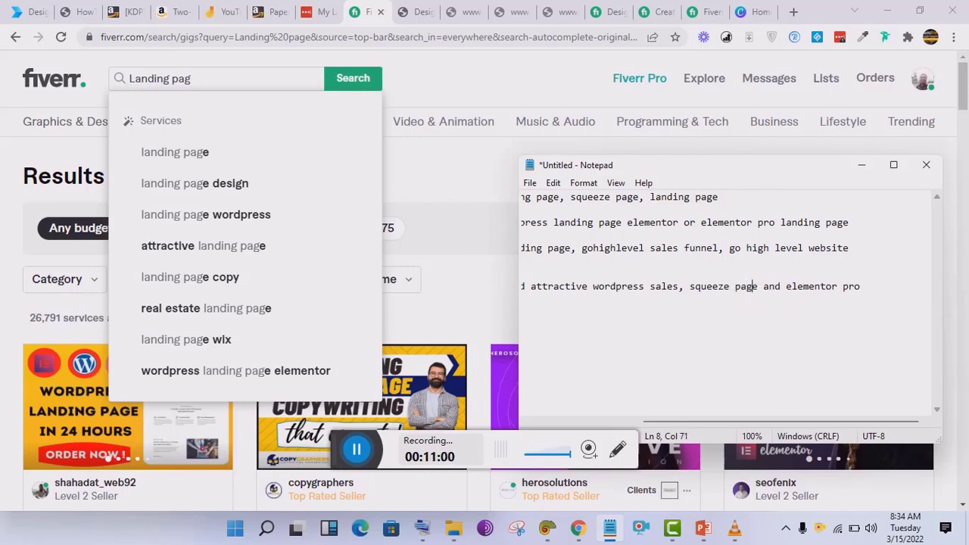
# Add "page" after "sales" in the draft title to read "sales page, squeeze page".
pyautogui.press('Left')
pyautogui.press('Left')
pyautogui.press('Left')
pyautogui.press('Left')
pyautogui.press('Left')
pyautogui.press('Left')
pyautogui.press('Left')
pyautogui.press('Left')
pyautogui.press('Left')
pyautogui.press('Left')
pyautogui.press('Left')
pyautogui.press('Left')
pyautogui.press('Left')
pyautogui.write('page')
# Copy the whole two-line draft title from the note and paste it as the gig title in Fiverr's new gig form.
pyautogui.press('Home')
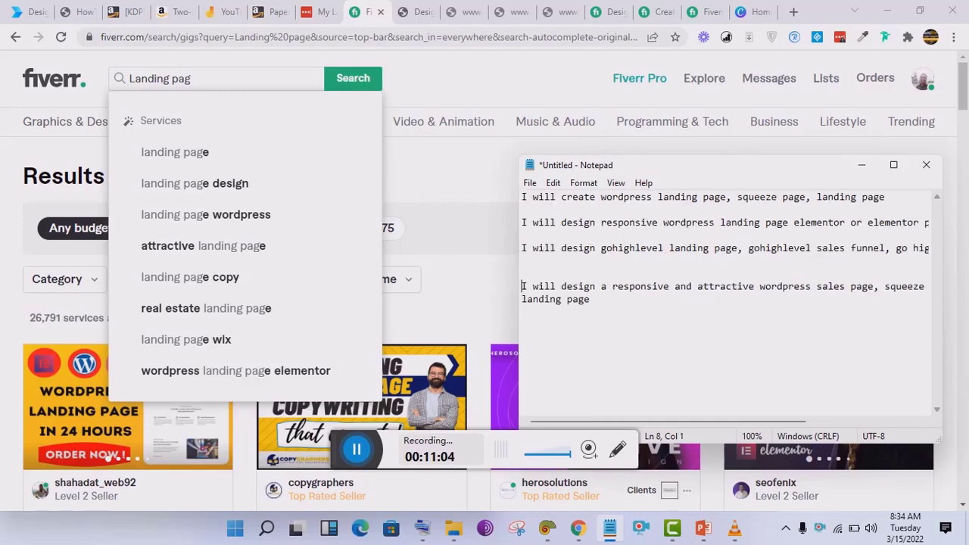
pyautogui.hotkey('shift', 'Down')
pyautogui.hotkey('shift', 'Right')
pyautogui.hotkey('shift', 'Right')
pyautogui.hotkey('shift', 'End')
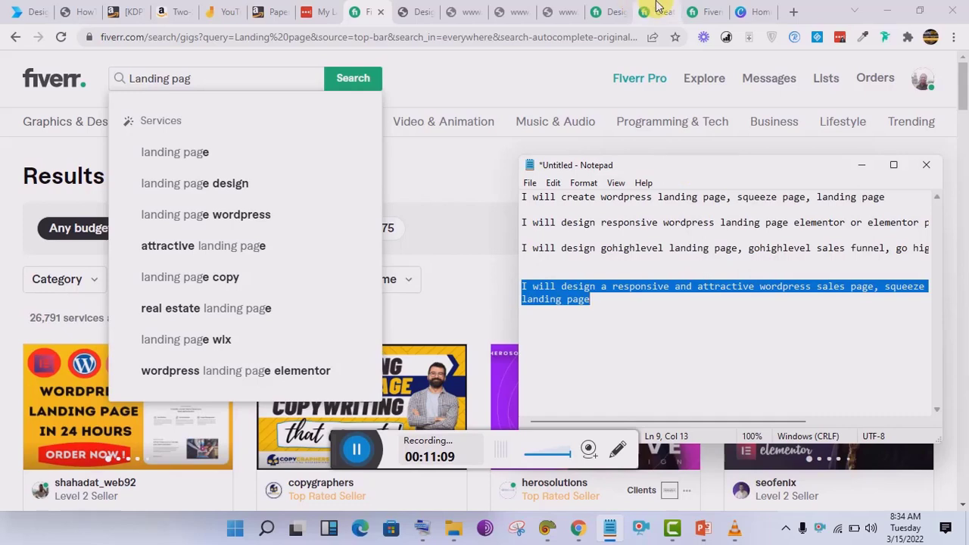
pyautogui.click(462, 65)
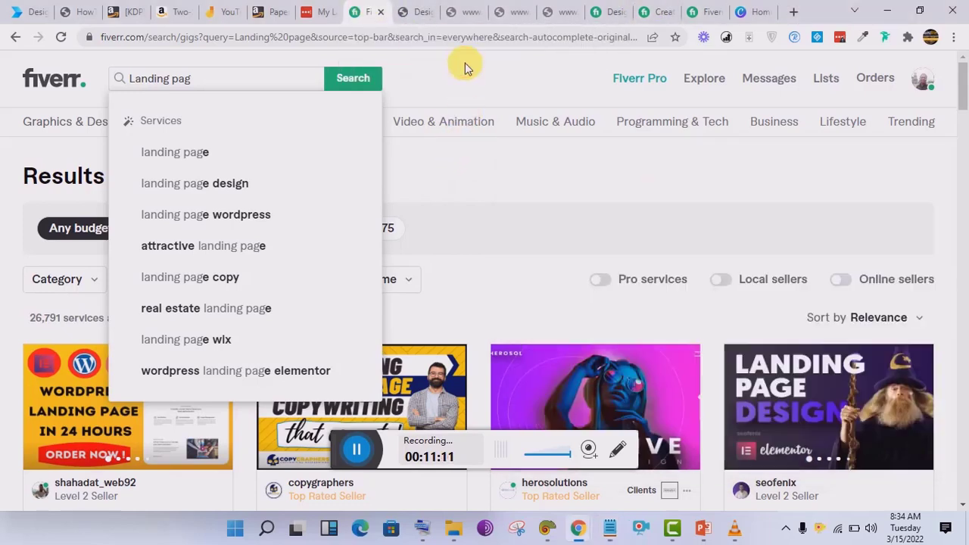
pyautogui.click(649, 10)
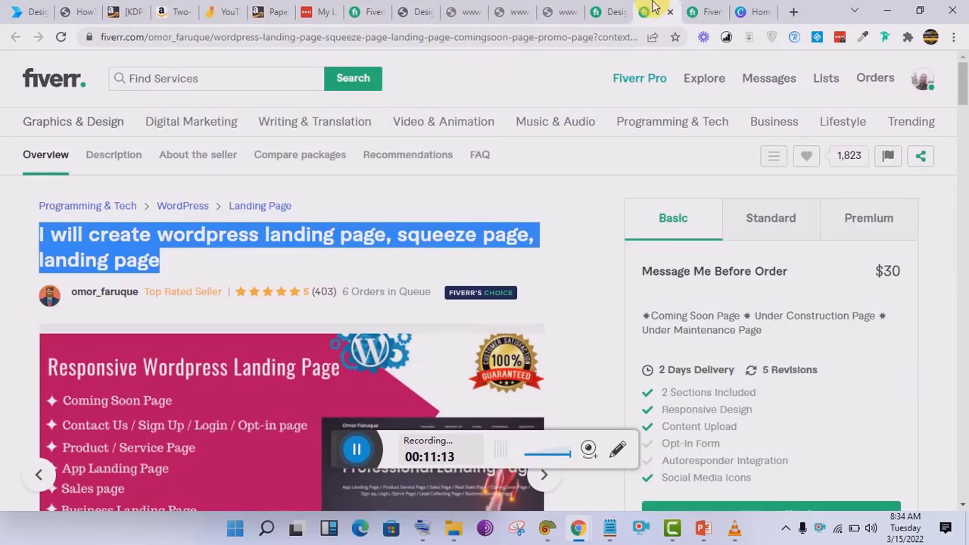
pyautogui.click(701, 11)
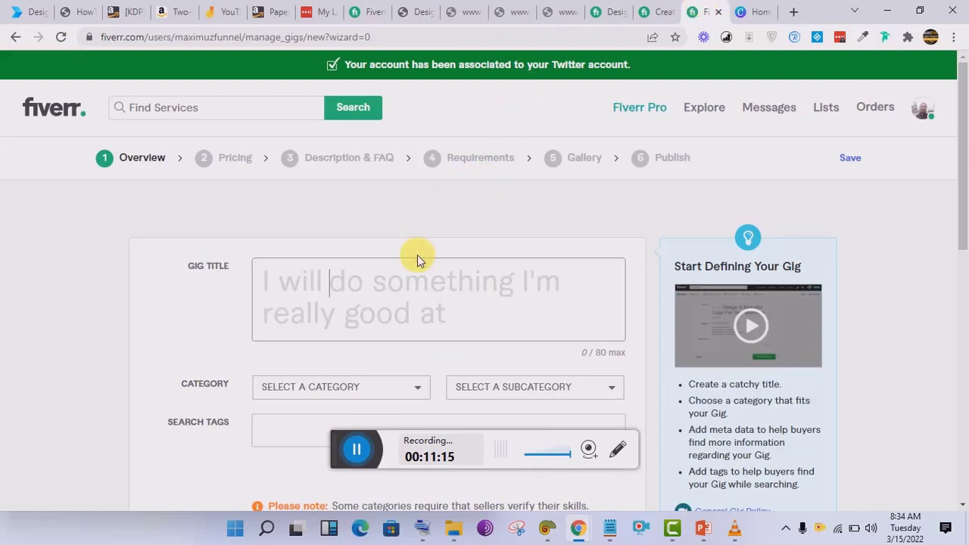
pyautogui.hotkey('ctrl', 'v')
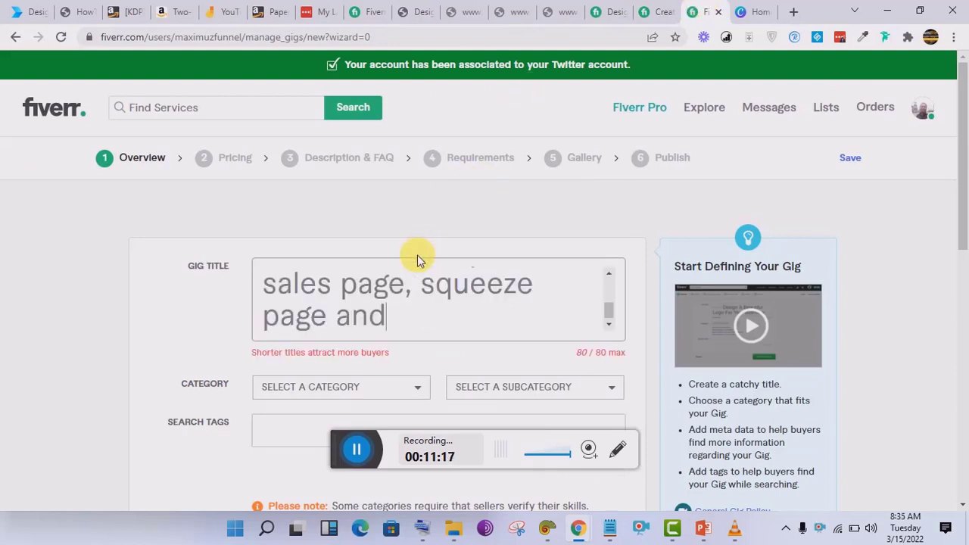
# Read through the pasted gig title and try to shorten it by removing the space between "sales" and "page".
pyautogui.hotkey('ctrl', 'Home')
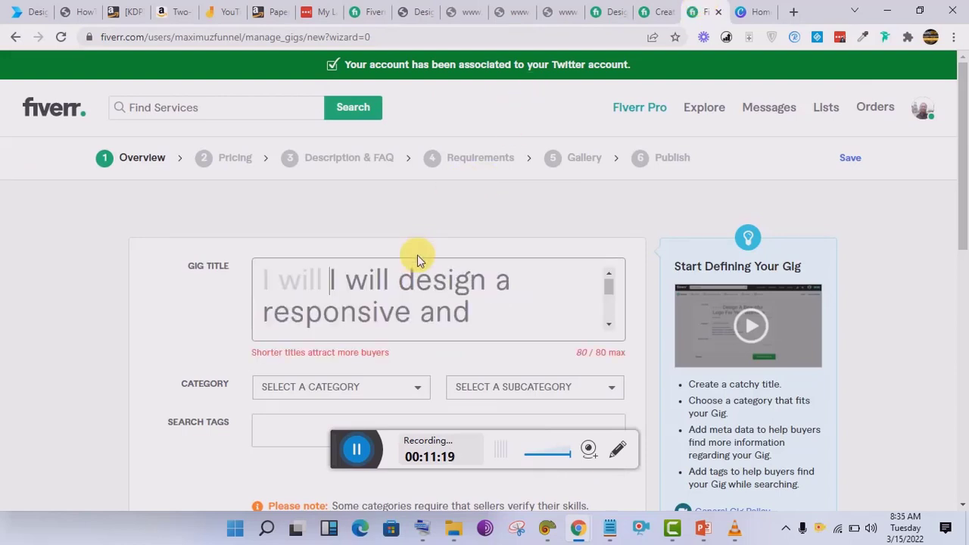
pyautogui.press('Down')
pyautogui.press('Down')
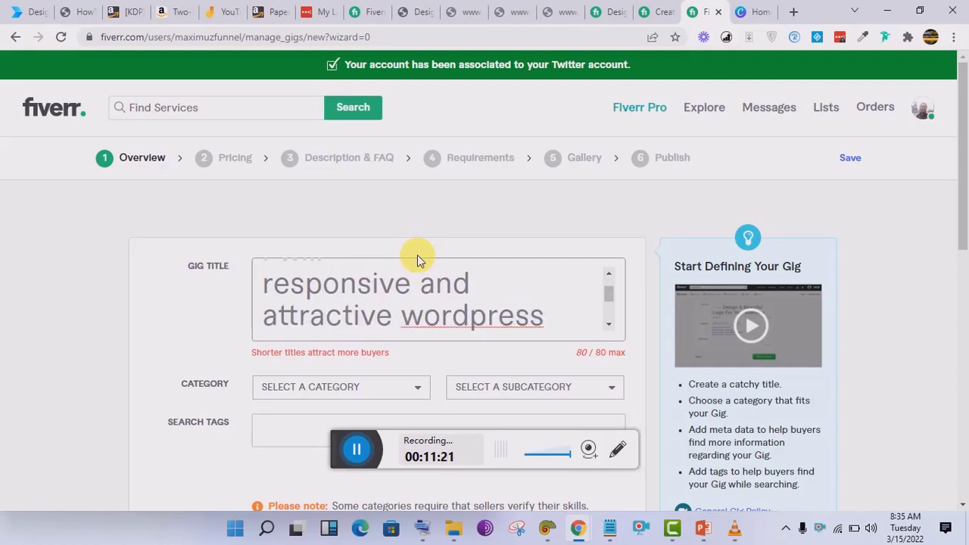
pyautogui.press('Down')
pyautogui.press('Down')
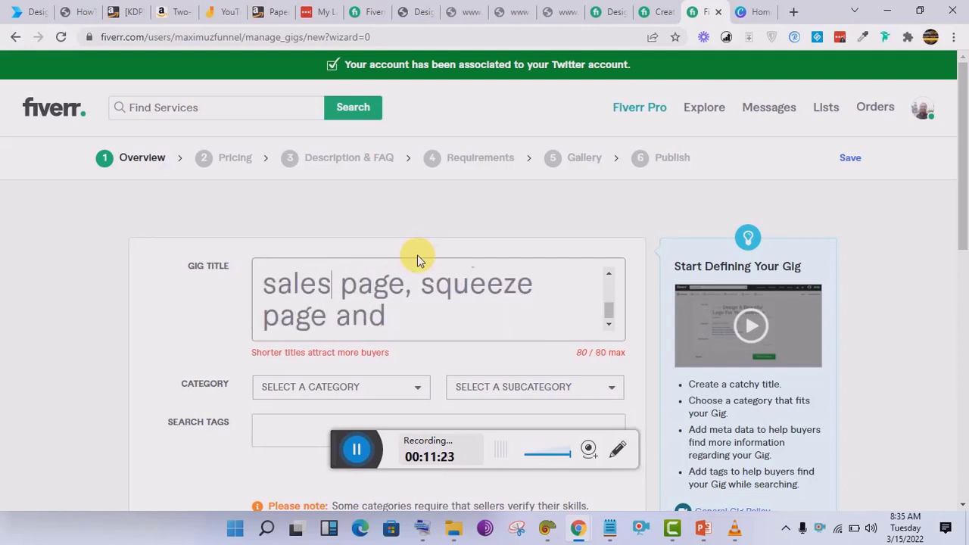
pyautogui.press('Up')
pyautogui.press('Down')
pyautogui.press('Up')
pyautogui.press('Right')
pyautogui.press('BackSpace')
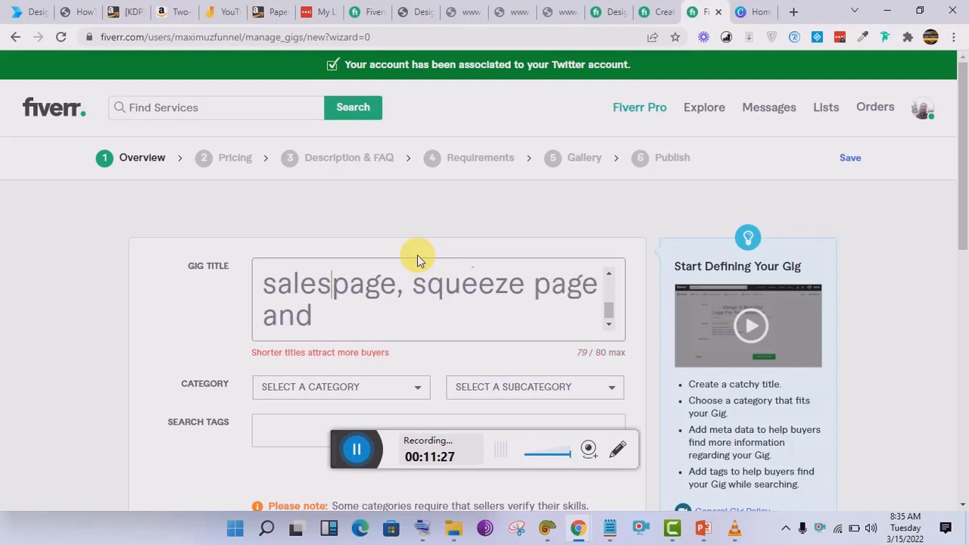
pyautogui.press('Down')
pyautogui.press('Down')
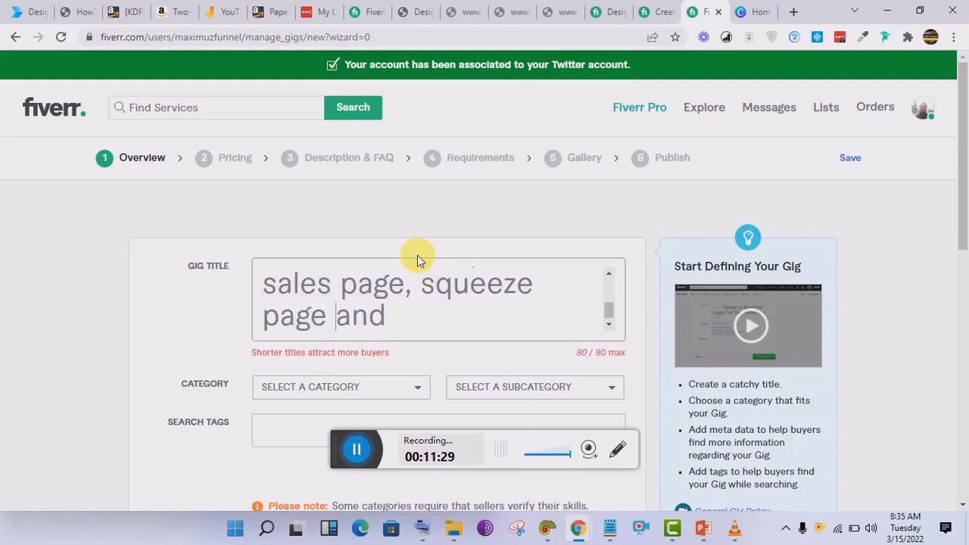
# Delete "squeeze page" from the gig title and place the text cursor right after the comma following "sales page".
pyautogui.press('Left')
pyautogui.press('Up')
pyautogui.press('Left')
pyautogui.press('BackSpace')
pyautogui.press('BackSpace')
pyautogui.press('BackSpace')
pyautogui.press('BackSpace')
pyautogui.press('BackSpace')
pyautogui.press('BackSpace')
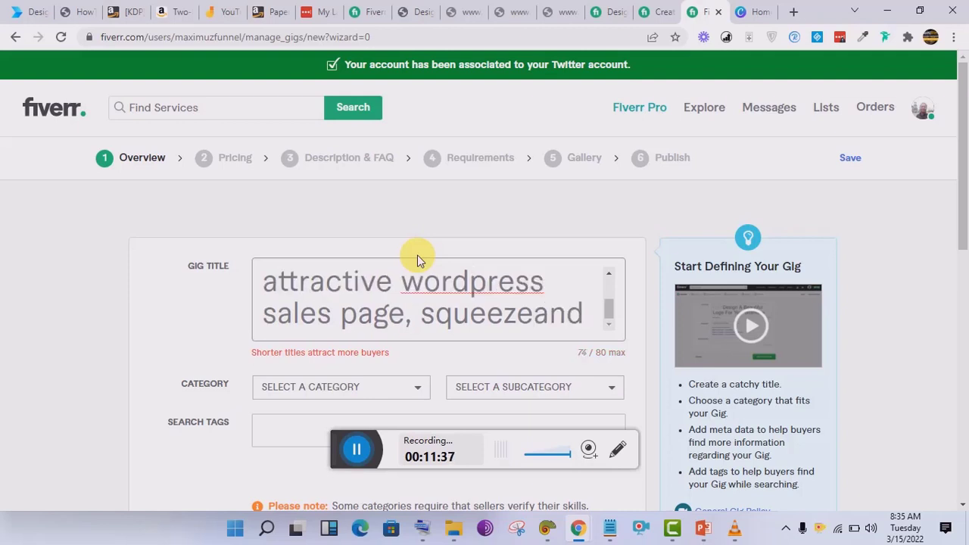
pyautogui.hotkey('shift', 'Left')
pyautogui.hotkey('shift', 'Left')
pyautogui.hotkey('shift', 'Left')
pyautogui.hotkey('shift', 'Left')
pyautogui.hotkey('shift', 'Left')
pyautogui.hotkey('shift', 'Left')
pyautogui.hotkey('shift', 'Left')
pyautogui.hotkey('shift', 'Left')
pyautogui.hotkey('shift', 'Left')
pyautogui.hotkey('shift', 'Right')
pyautogui.hotkey('shift', 'Right')
pyautogui.press('BackSpace')
pyautogui.press('Left')
pyautogui.press('Left')
pyautogui.press('Left')
pyautogui.press('Left')
pyautogui.press('Left')
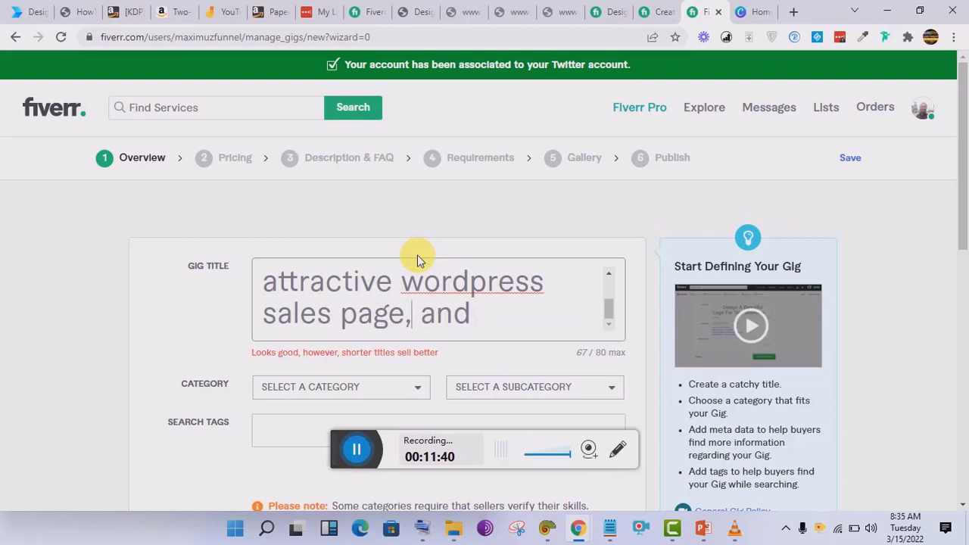
# Insert ", squeeze" after "sales" in the gig title to read "sales, squeeze page".
pyautogui.press('Left')
pyautogui.press('Left')
pyautogui.press('Left')
pyautogui.press('Right')
pyautogui.write(',')
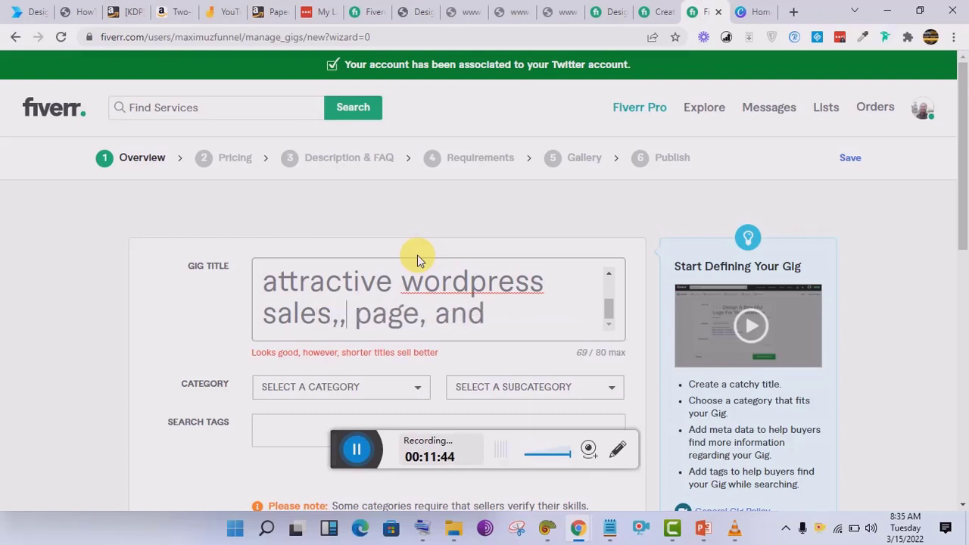
pyautogui.write(' squeeze')
# Remove the trailing comma and the word "and" from the end of the gig title.
pyautogui.press('End')
pyautogui.press('BackSpace')
pyautogui.press('BackSpace')
pyautogui.press('BackSpace')
pyautogui.press('BackSpace')
pyautogui.press('BackSpace')
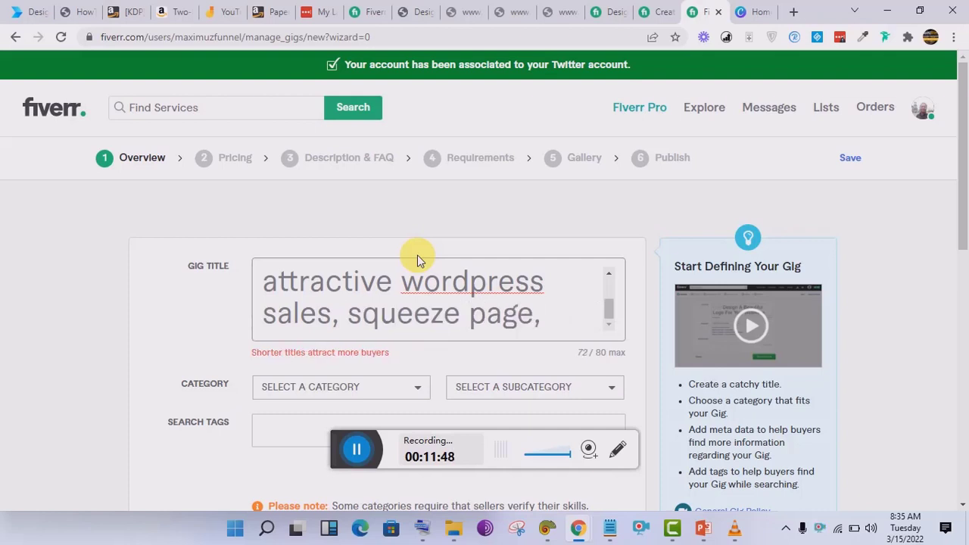
# Delete the word "attractive" before "wordpress" in the gig title.
pyautogui.press('Up')
pyautogui.press('Up')
pyautogui.press('Up')
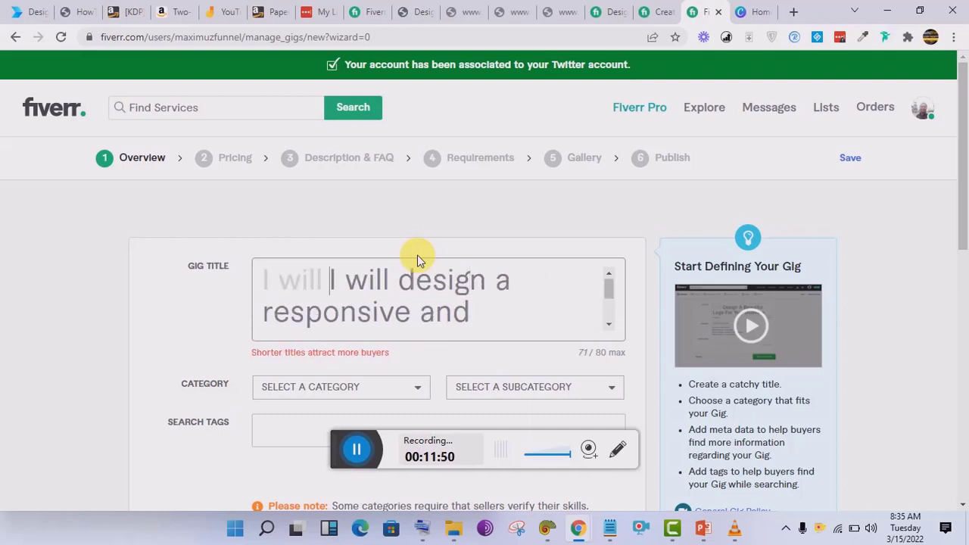
pyautogui.press('Down')
pyautogui.press('Down')
pyautogui.press('Left')
pyautogui.press('Left')
pyautogui.press('Left')
pyautogui.press('Left')
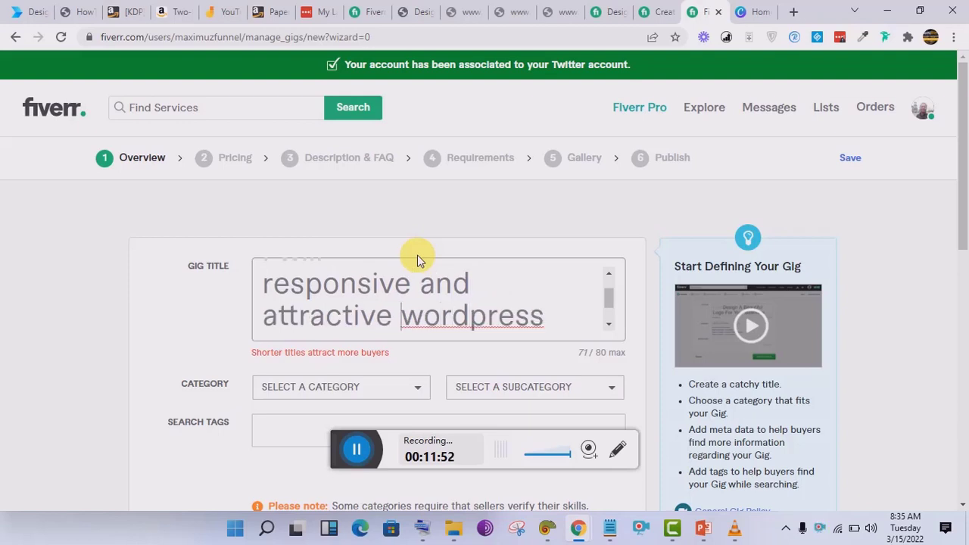
pyautogui.hotkey('ctrl', 'BackSpace')
# Add ", elemento" after "wordpress" in the gig title, clearing the stray "squeeze" entered with it.
pyautogui.press('Down')
pyautogui.press('Left')
pyautogui.press('Left')
pyautogui.press('Left')
pyautogui.press('Left')
pyautogui.press('Left')
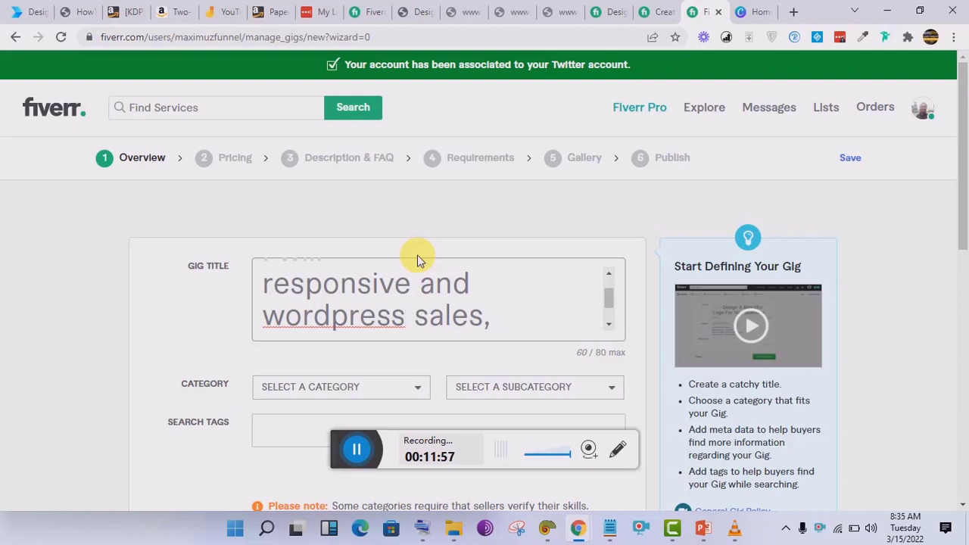
pyautogui.write(', elementosqueeze')
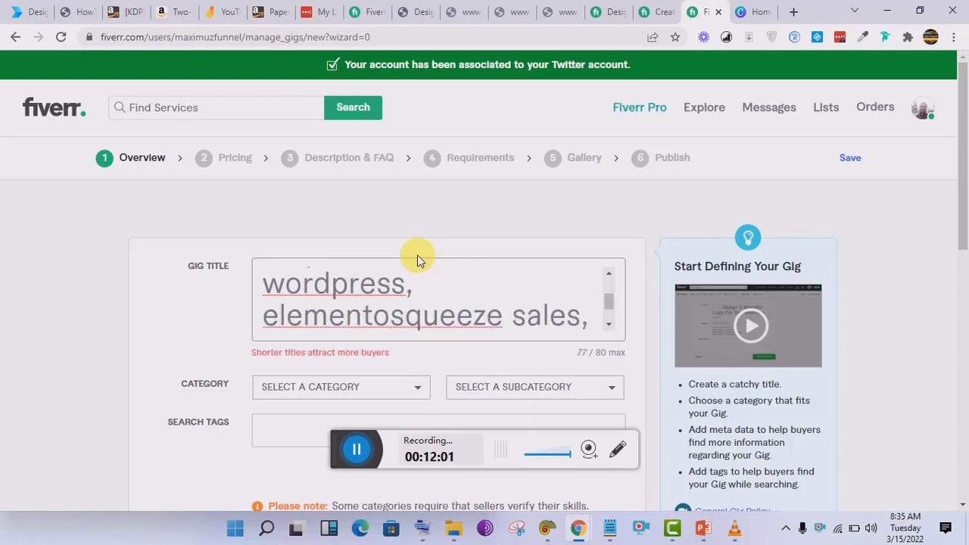
pyautogui.press('BackSpace')
pyautogui.press('BackSpace')
pyautogui.press('BackSpace')
pyautogui.press('BackSpace')
pyautogui.press('BackSpace')
pyautogui.press('BackSpace')
pyautogui.press('BackSpace')
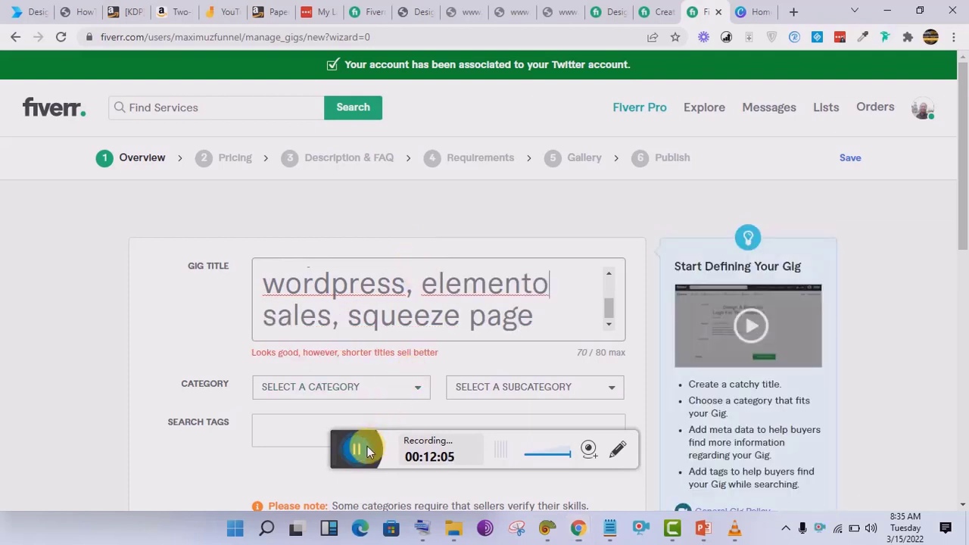
pyautogui.click(322, 451)
pyautogui.click(530, 312)
pyautogui.moveTo(608, 309)
pyautogui.mouseDown()
pyautogui.moveTo(608, 290)
pyautogui.moveTo(611, 298)
pyautogui.mouseUp()
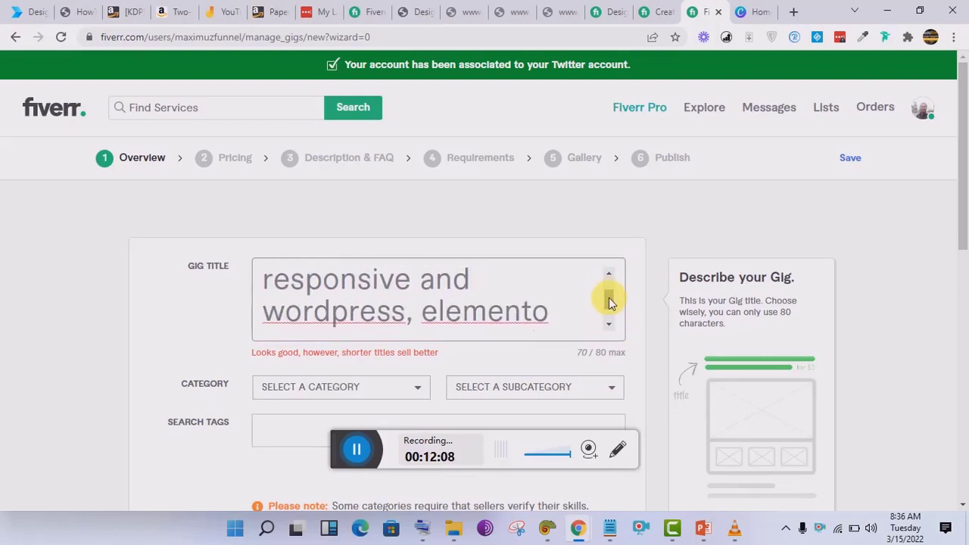
pyautogui.click(487, 289)
pyautogui.hotkey('ctrl', 'shift', 'Right')
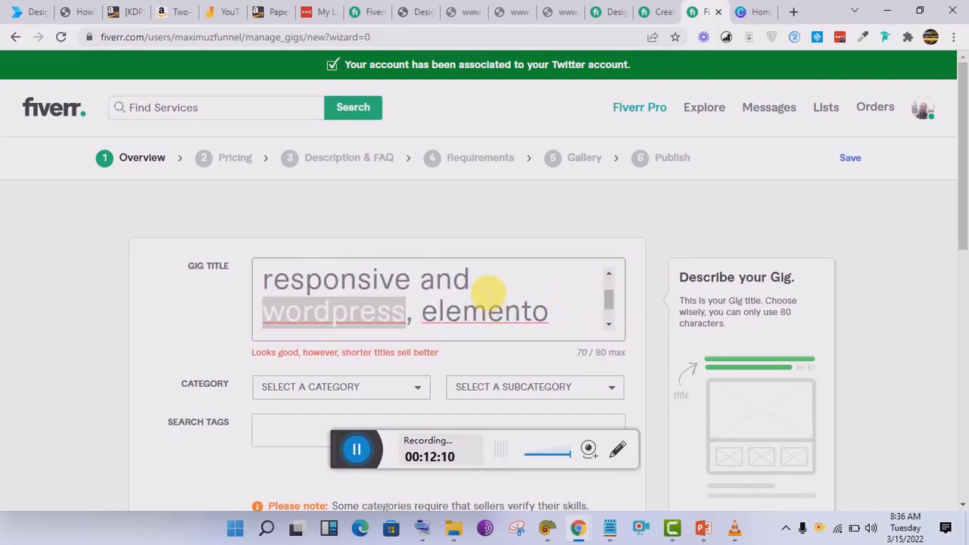
pyautogui.press('Up')
pyautogui.write('design')
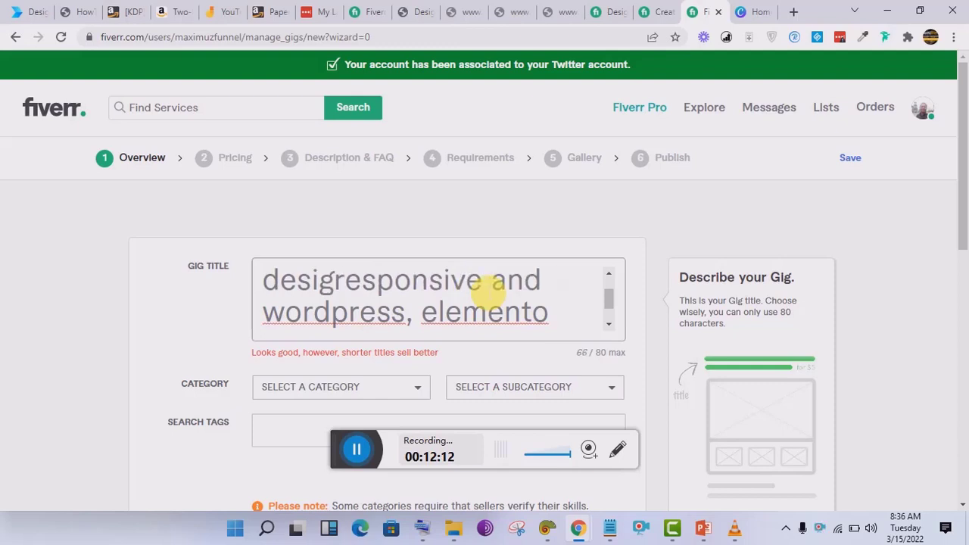
pyautogui.hotkey('ctrl', 'BackSpace')
pyautogui.write('a')
pyautogui.press('BackSpace')
pyautogui.write('a')
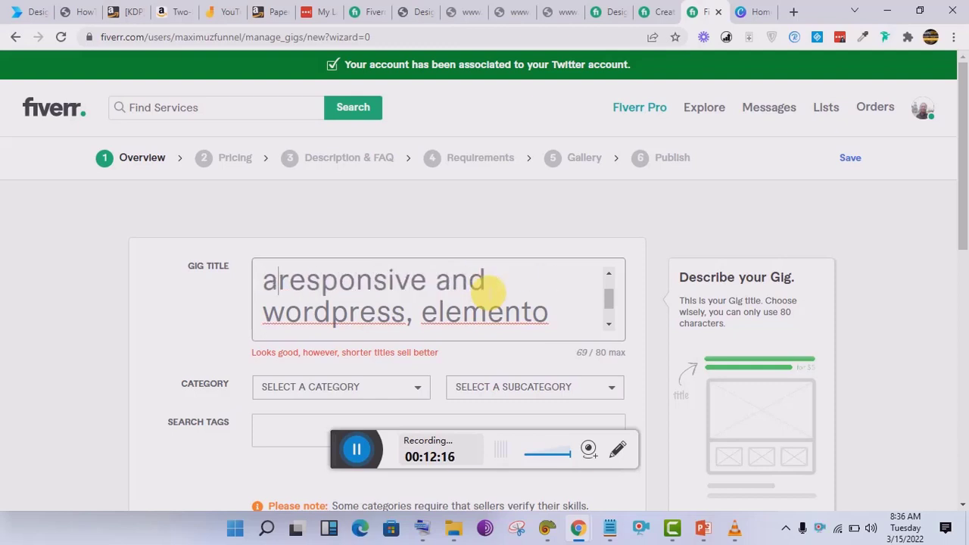
pyautogui.press('BackSpace')
# Delete the word "and" between "responsive" and "wordpress" in the gig title.
pyautogui.click(490, 291)
pyautogui.press('BackSpace')
pyautogui.press('BackSpace')
pyautogui.press('BackSpace')
pyautogui.press('BackSpace')
pyautogui.press('Down')
pyautogui.press('Left')
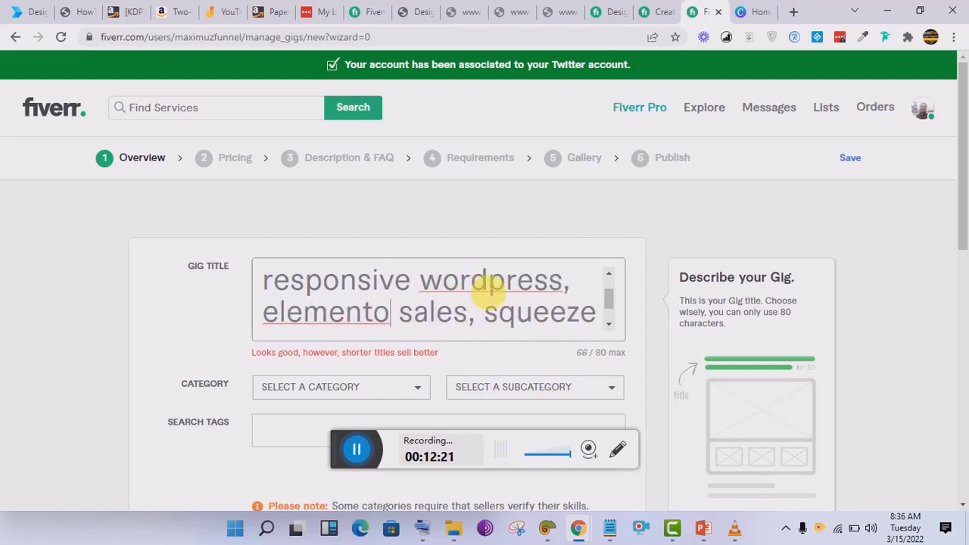
pyautogui.write('squeeze')
pyautogui.press('BackSpace')
pyautogui.press('BackSpace')
pyautogui.press('BackSpace')
pyautogui.press('BackSpace')
pyautogui.press('BackSpace')
pyautogui.press('BackSpace')
pyautogui.press('BackSpace')
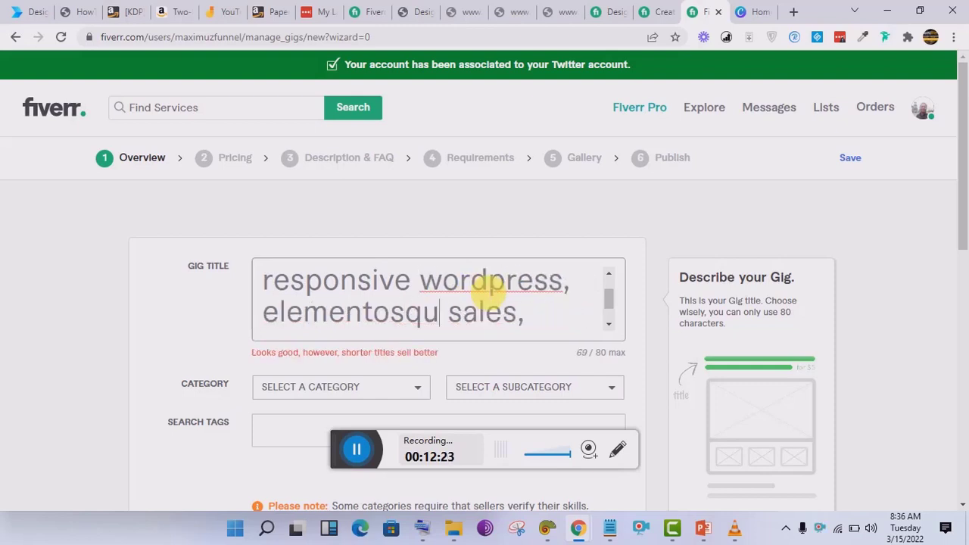
# Complete the word "elemento" in the gig title to read "elementor".
pyautogui.press('Up')
pyautogui.press('Right')
pyautogui.press('Right')
pyautogui.press('Right')
pyautogui.press('Right')
pyautogui.press('Right')
pyautogui.hotkey('shift', 'Left')
pyautogui.press('Down')
pyautogui.press('Left')
pyautogui.press('Left')
pyautogui.press('Left')
pyautogui.press('Left')
pyautogui.press('Left')
pyautogui.press('Left')
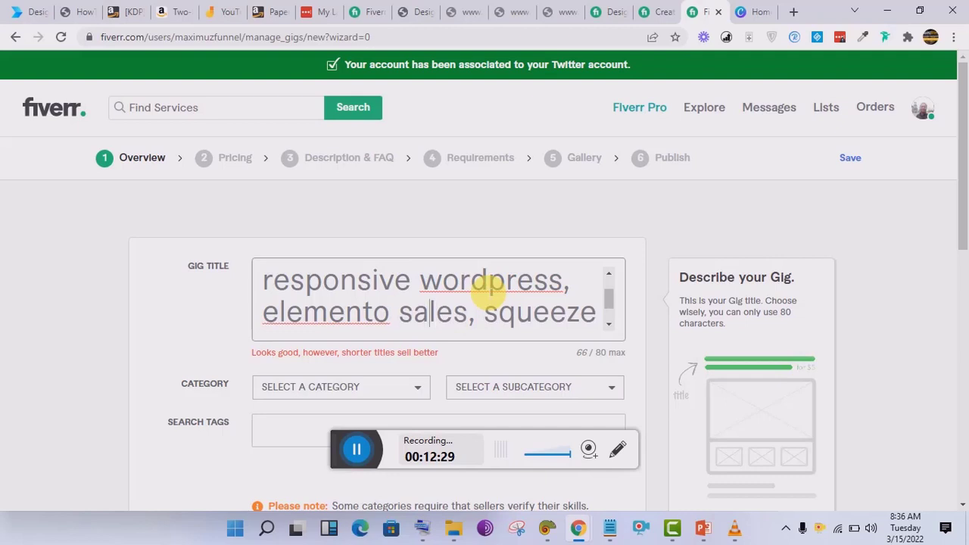
pyautogui.write('r')
# Remove ", squeeze" from the gig title so it ends with "elementor sales page".
pyautogui.hotkey('ctrl', 'End')
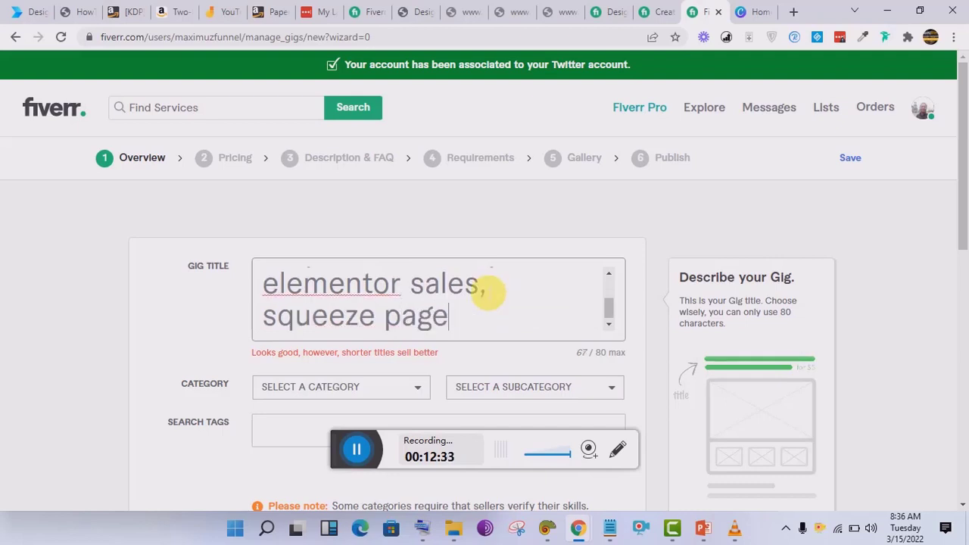
pyautogui.press('Left')
pyautogui.press('Left')
pyautogui.press('Left')
pyautogui.press('Left')
pyautogui.press('Left')
pyautogui.press('Right')
pyautogui.press('BackSpace')
pyautogui.press('BackSpace')
pyautogui.press('BackSpace')
pyautogui.press('BackSpace')
pyautogui.press('BackSpace')
pyautogui.press('BackSpace')
pyautogui.press('BackSpace')
pyautogui.press('BackSpace')
pyautogui.press('BackSpace')
pyautogui.press('BackSpace')
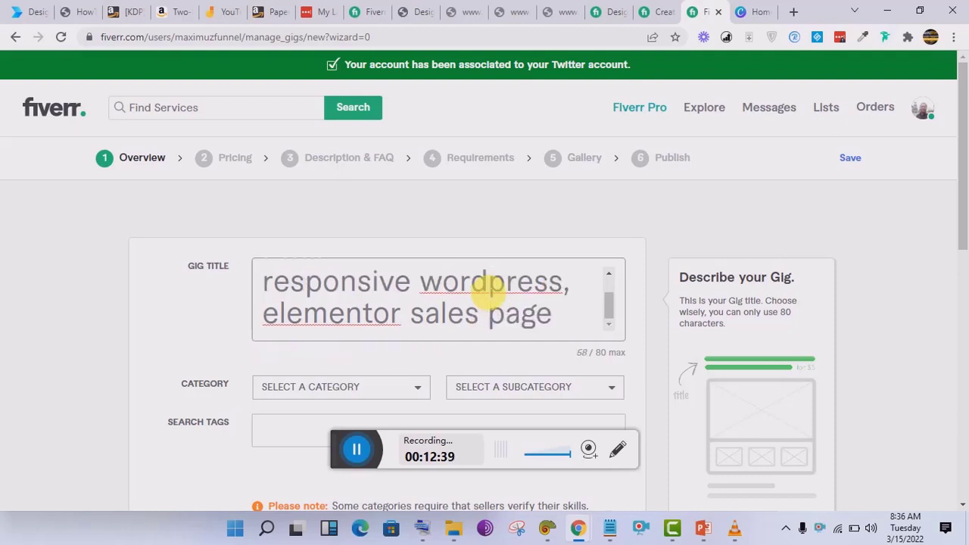
# Insert "pro" after "elementor" in the gig title to read "elementor pro sales page".
pyautogui.hotkey('ctrl', 'Home')
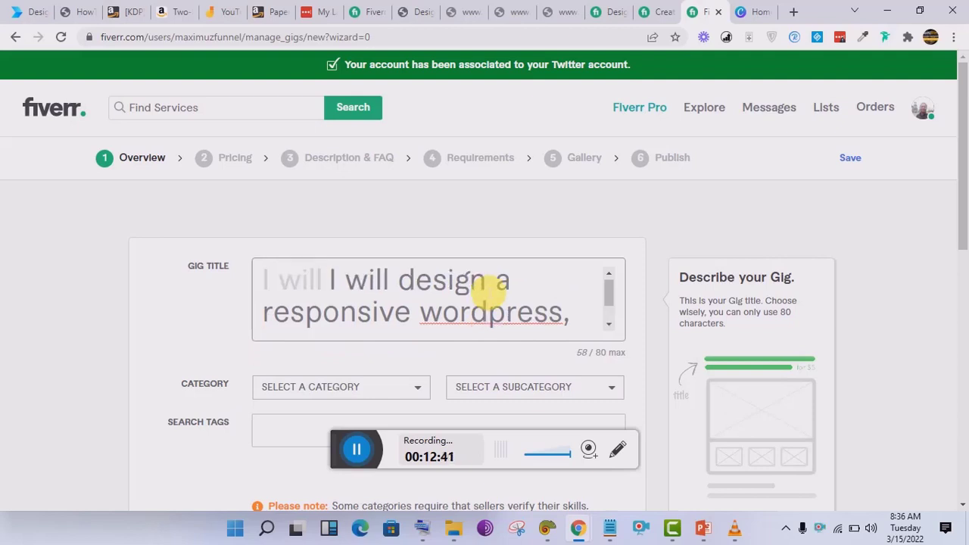
pyautogui.hotkey('ctrl', 'End')
pyautogui.press('Left')
pyautogui.press('Left')
pyautogui.press('Left')
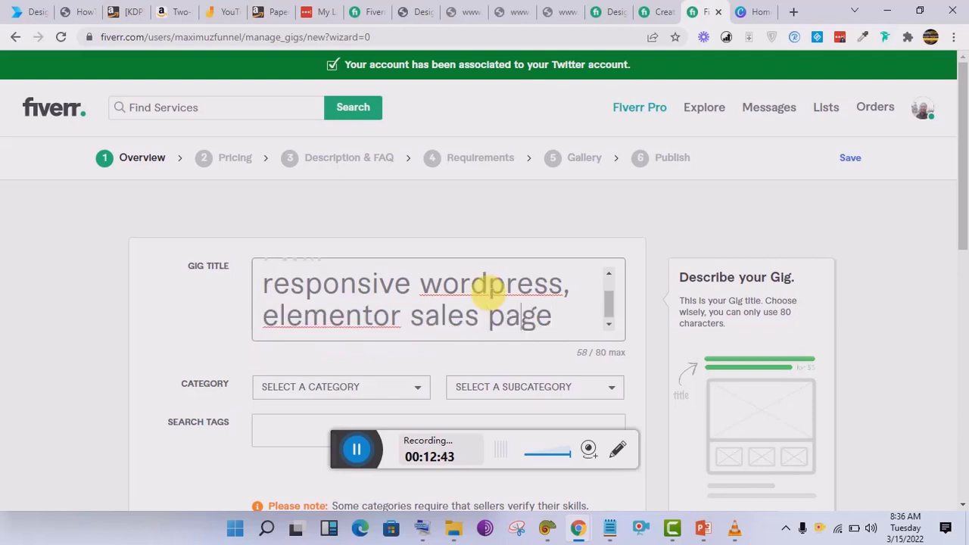
pyautogui.press('Left')
pyautogui.press('Left')
pyautogui.press('Left')
pyautogui.press('Left')
pyautogui.press('Left')
pyautogui.press('Left')
pyautogui.press('Left')
pyautogui.write('pro')
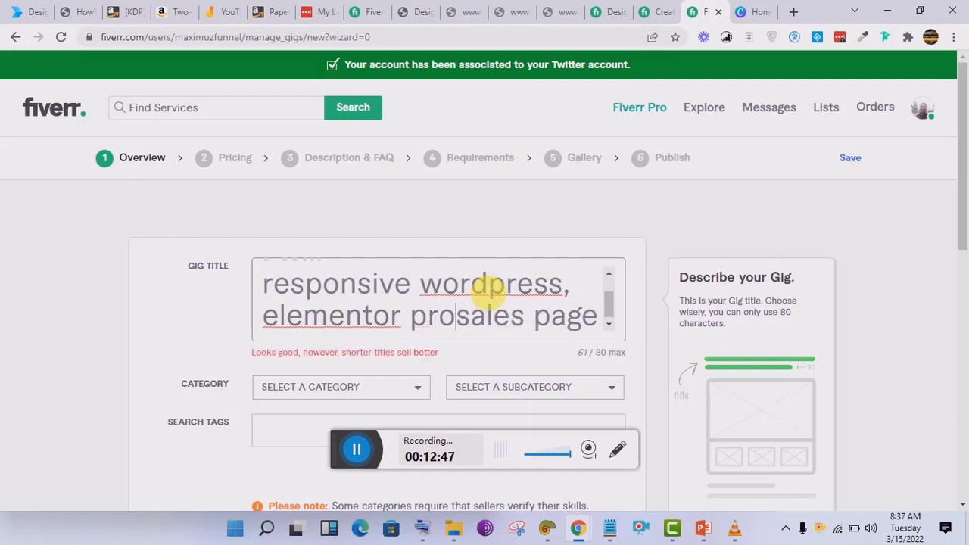
pyautogui.hotkey('ctrl', 'End')
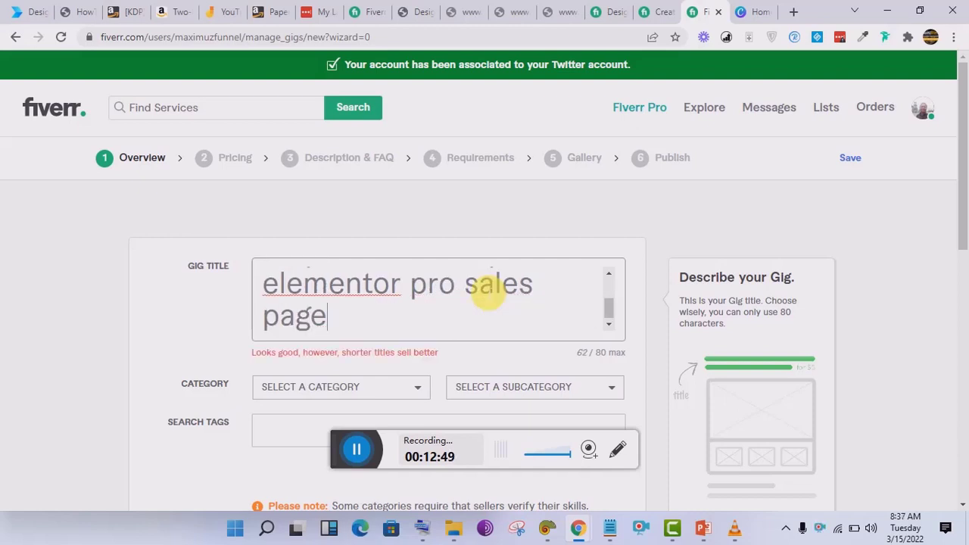
pyautogui.press('Left')
pyautogui.press('Left')
pyautogui.press('Left')
pyautogui.press('Left')
pyautogui.press('Left')
pyautogui.press('Left')
pyautogui.press('Left')
pyautogui.press('Left')
pyautogui.press('Left')
pyautogui.press('Home')
pyautogui.press('End')
pyautogui.write('and')
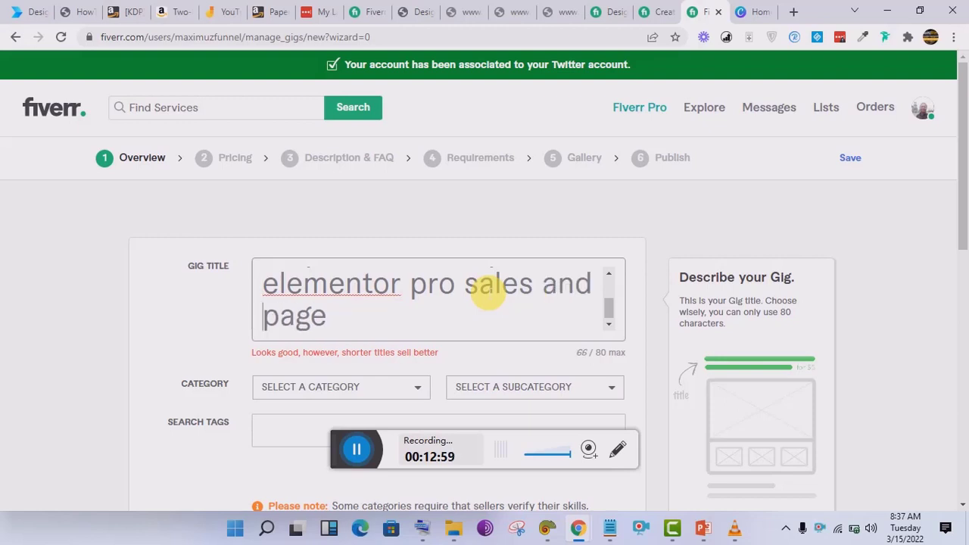
pyautogui.press('BackSpace')
pyautogui.press('BackSpace')
pyautogui.press('BackSpace')
pyautogui.press('BackSpace')
# Replace "sales" with "landing" in the gig title to read "elementor pro landing page".
pyautogui.press('Up')
pyautogui.press('Up')
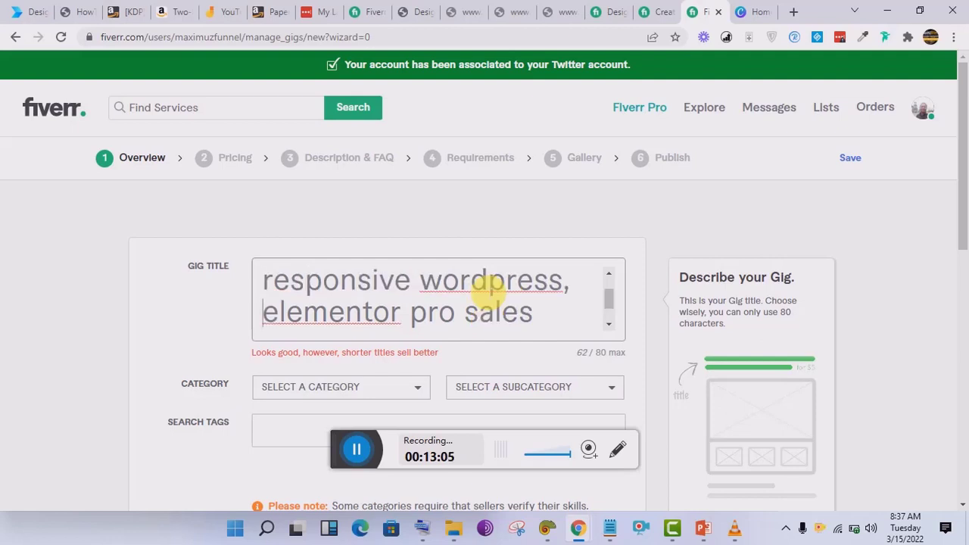
pyautogui.press('Down')
pyautogui.press('Left')
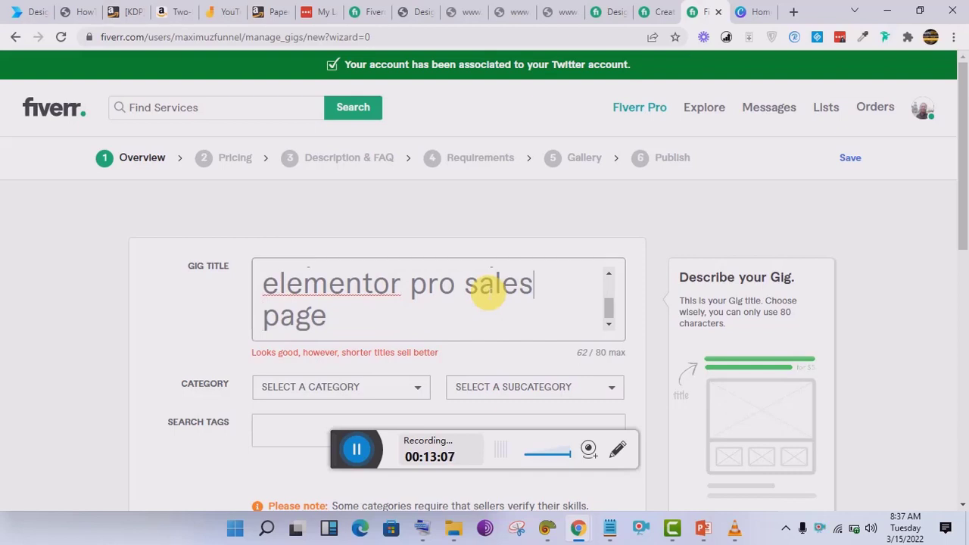
pyautogui.press('BackSpace')
pyautogui.press('BackSpace')
pyautogui.press('BackSpace')
pyautogui.press('BackSpace')
pyautogui.press('BackSpace')
pyautogui.write('landing')
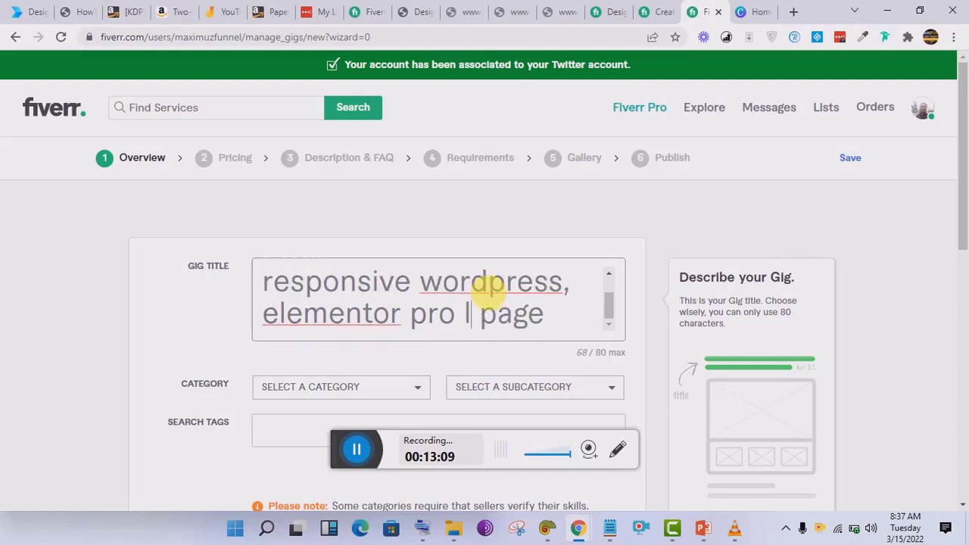
# Delete the article "a" between "design" and "responsive" in the gig title.
pyautogui.scroll(2, 488, 294)
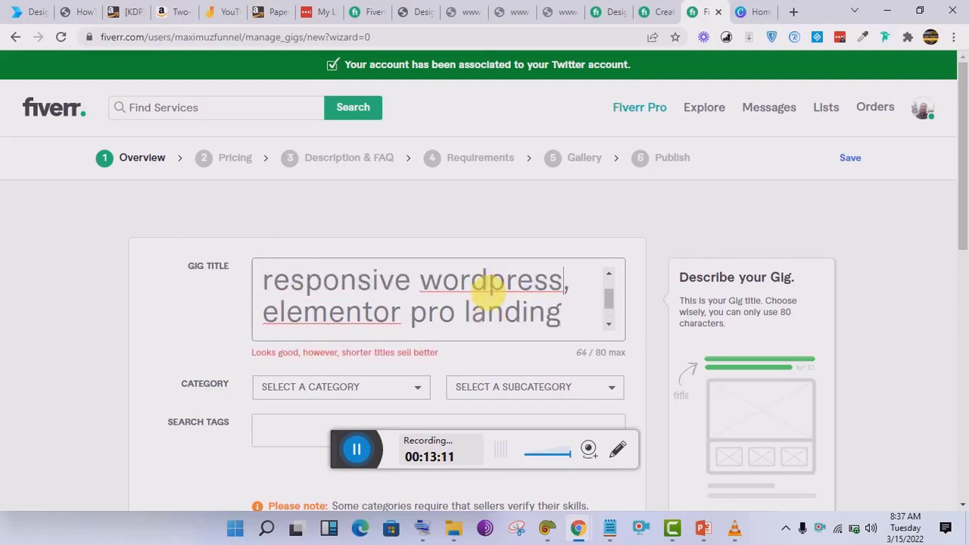
pyautogui.scroll(-1, 489, 294)
pyautogui.press('Up')
pyautogui.press('Home')
pyautogui.press('BackSpace')
pyautogui.press('BackSpace')
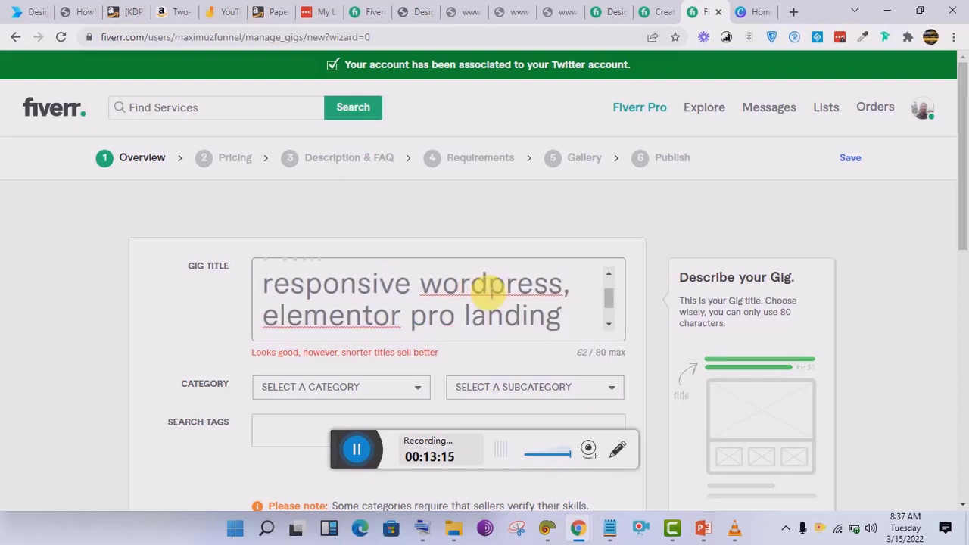
pyautogui.press('BackSpace')
# Insert "sales," before "landing page" in the gig title.
pyautogui.press('Down')
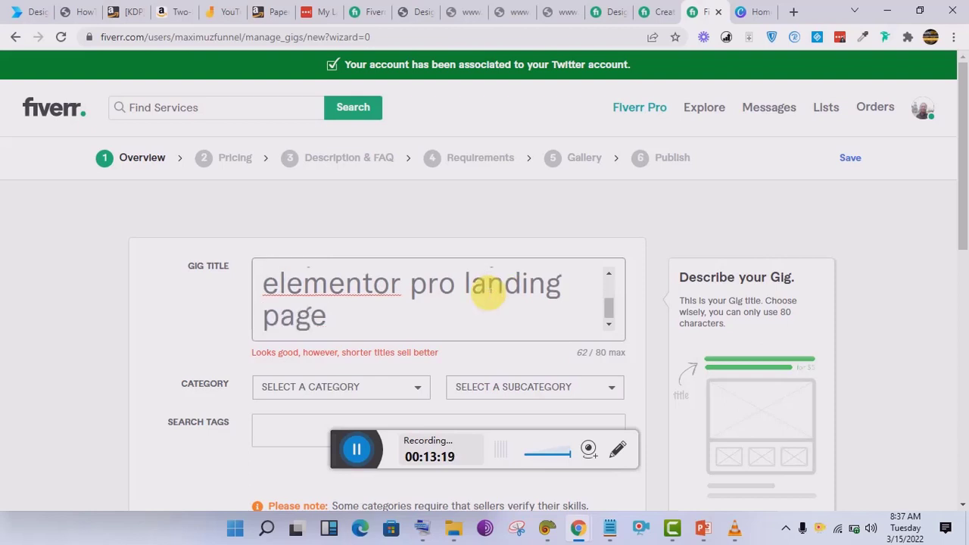
pyautogui.click(465, 288)
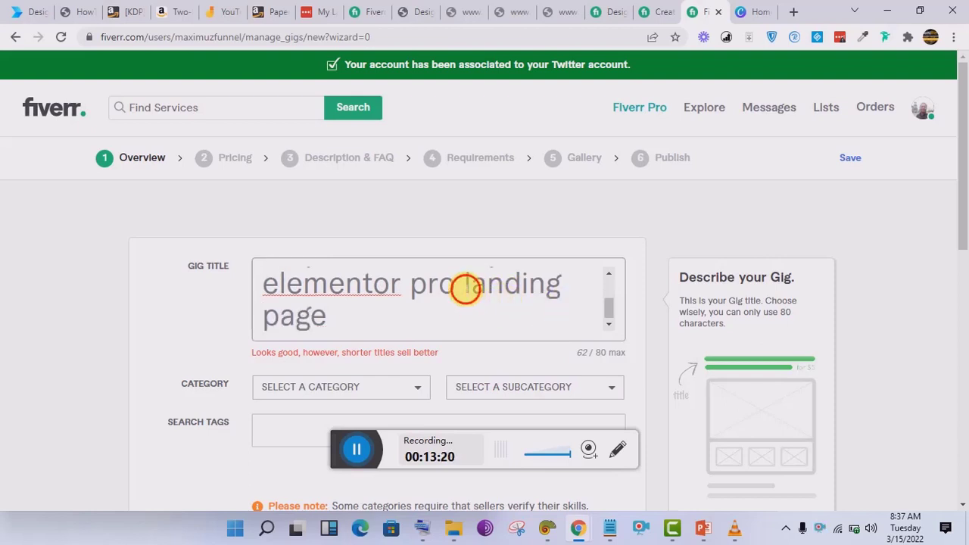
pyautogui.write('sales,')
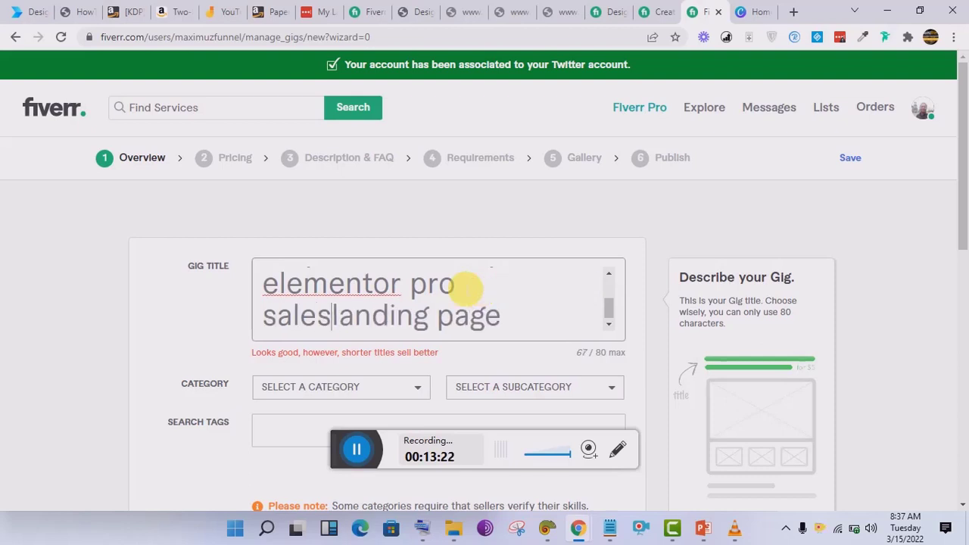
# Capitalize the first letters of "landing" and "elementor" in the gig title.
pyautogui.press('Delete')
pyautogui.write('L')
pyautogui.press('Up')
pyautogui.press('BackSpace')
pyautogui.write('E')
# Capitalize the first letter of "design" in the gig title to read "I will Design".
pyautogui.hotkey('ctrl', 'Home')
pyautogui.press('Right')
pyautogui.press('Right')
pyautogui.press('Right')
pyautogui.press('Right')
pyautogui.press('Right')
pyautogui.press('Right')
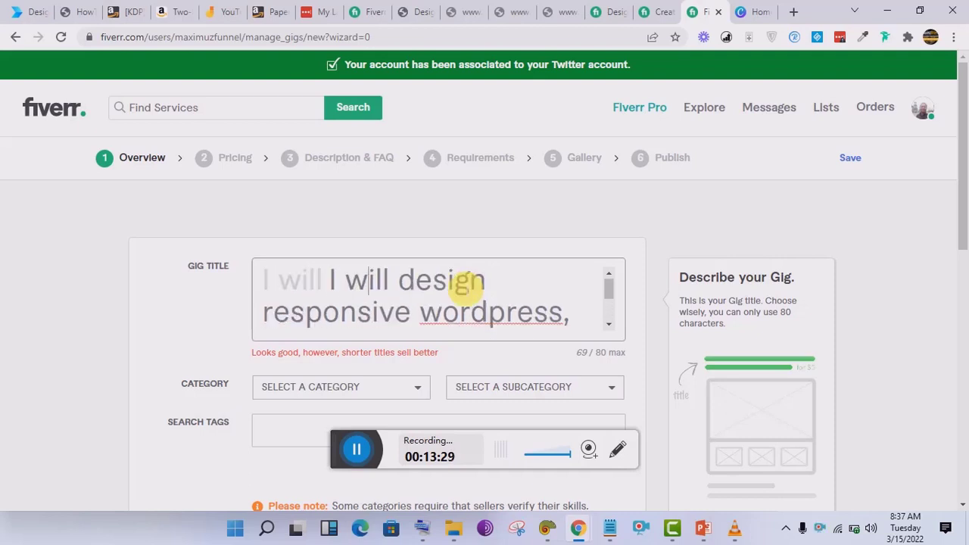
pyautogui.press('BackSpace')
pyautogui.write('D')
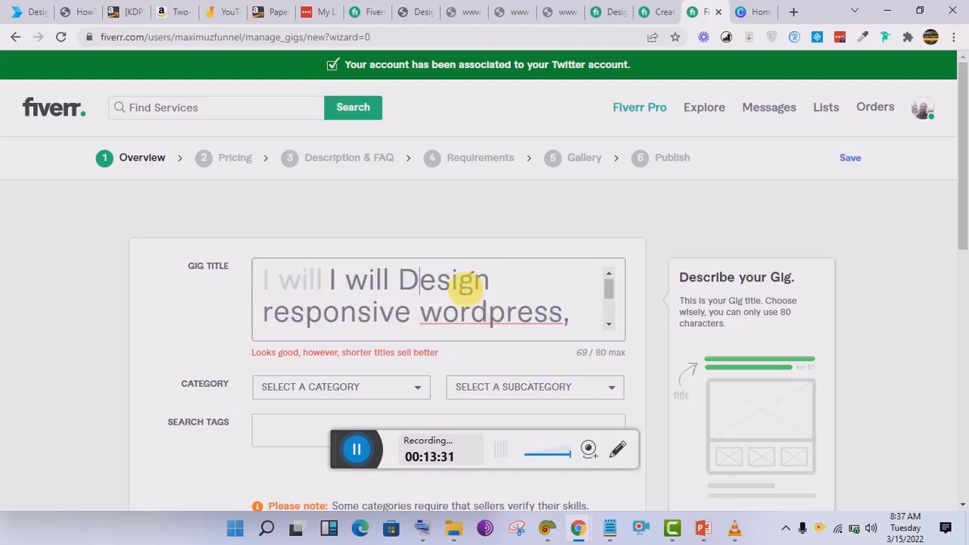
# Capitalize the first letter of "wordpress" in the gig title to read "Wordpress".
pyautogui.hotkey('ctrl', 'Right')
pyautogui.hotkey('ctrl', 'Right')
pyautogui.press('Right')
pyautogui.press('BackSpace')
pyautogui.write('W')
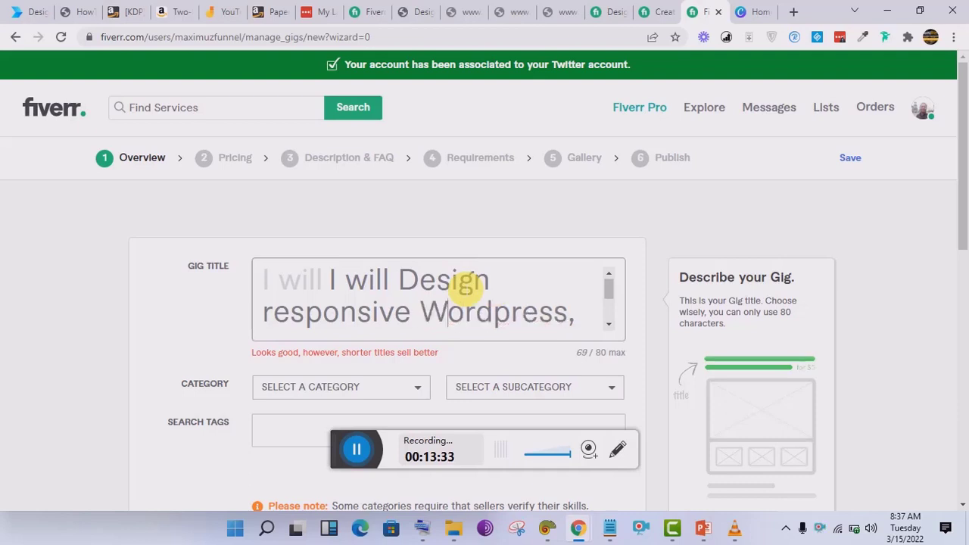
# Capitalize the first letters of "pro" and "sales" in the gig title to read "Pro Sales".
pyautogui.press('Left')
pyautogui.press('Down')
pyautogui.press('Down')
pyautogui.press('Up')
pyautogui.press('BackSpace')
pyautogui.write('P')
pyautogui.press('Right')
pyautogui.press('Right')
pyautogui.press('Right')
pyautogui.press('Right')
pyautogui.press('Right')
pyautogui.press('Left')
pyautogui.press('BackSpace')
pyautogui.write('S')
# Capitalize the first letter of "page" at the end of the gig title to read "Landing Page".
pyautogui.press('Left')
pyautogui.press('Left')
pyautogui.press('Left')
pyautogui.press('Left')
pyautogui.press('Down')
pyautogui.press('Left')
pyautogui.press('Left')
pyautogui.press('Right')
pyautogui.press('BackSpace')
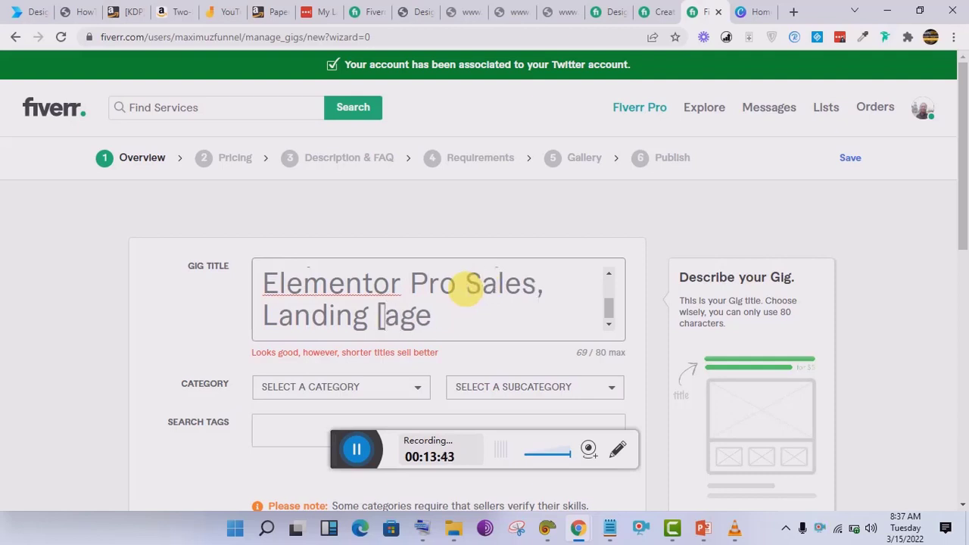
pyautogui.write('P')
# Delete the lowercase "r" at the start of "responsive" in the gig title.
pyautogui.press('Up')
pyautogui.press('Up')
pyautogui.press('Up')
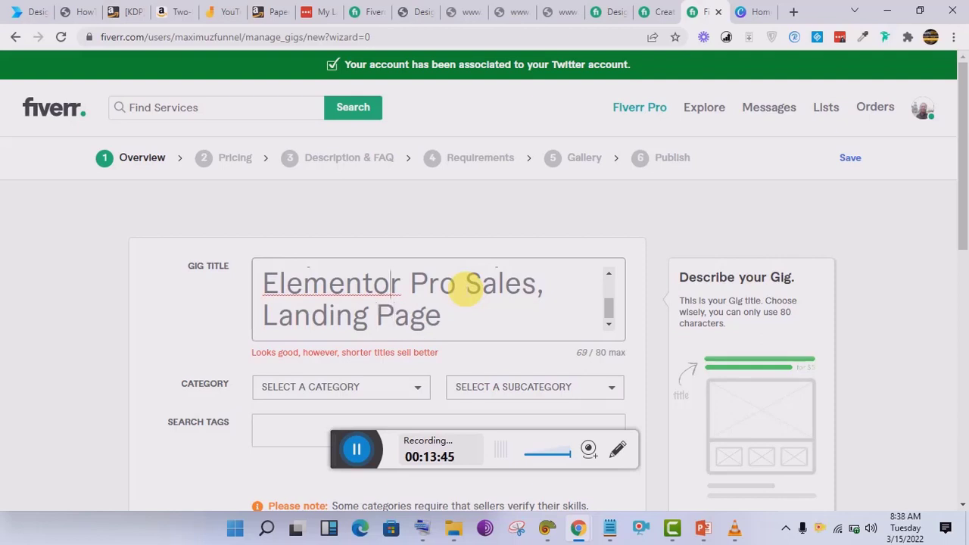
pyautogui.press('Down')
pyautogui.press('Home')
pyautogui.press('Right')
pyautogui.press('BackSpace')
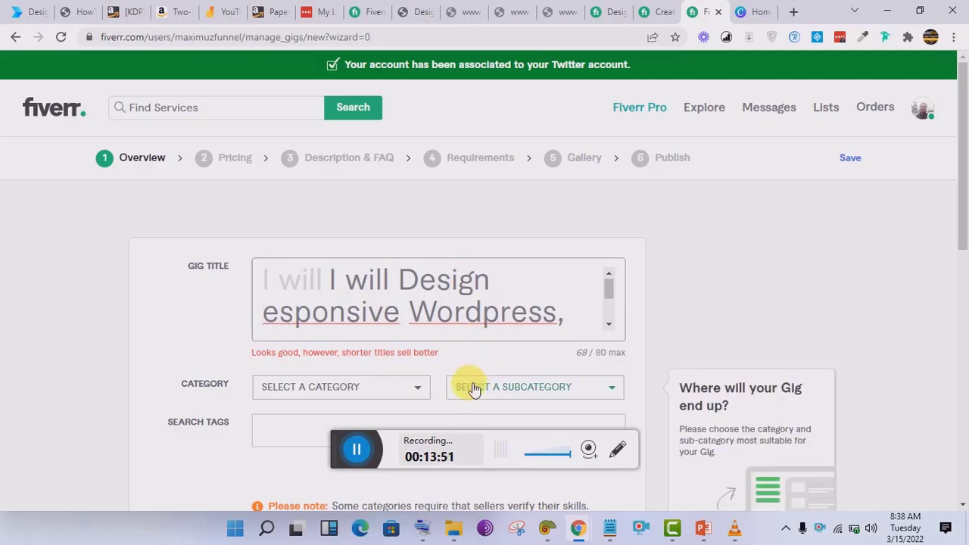
# Insert a capital "R" before "esponsive" in the gig title using the On-Screen Keyboard, and minimize the keyboard window.
pyautogui.click(412, 531)
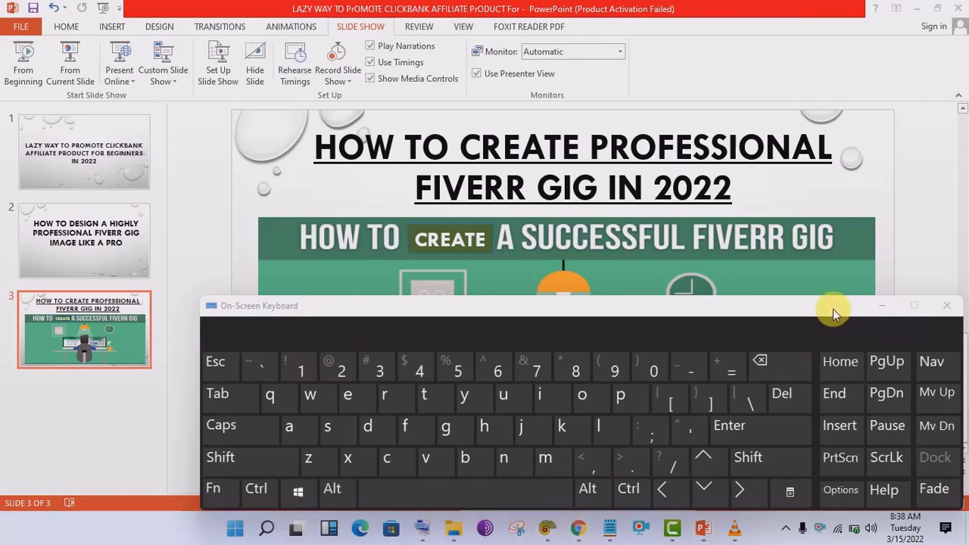
pyautogui.moveTo(832, 314); pyautogui.dragTo(822, 202)
pyautogui.moveTo(589, 532)
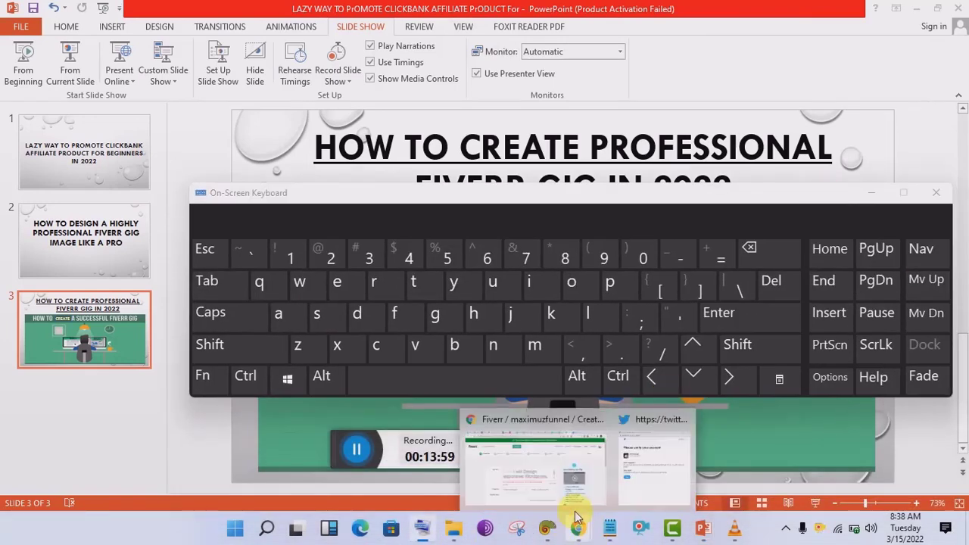
pyautogui.click(534, 465)
pyautogui.moveTo(531, 205); pyautogui.dragTo(549, 370)
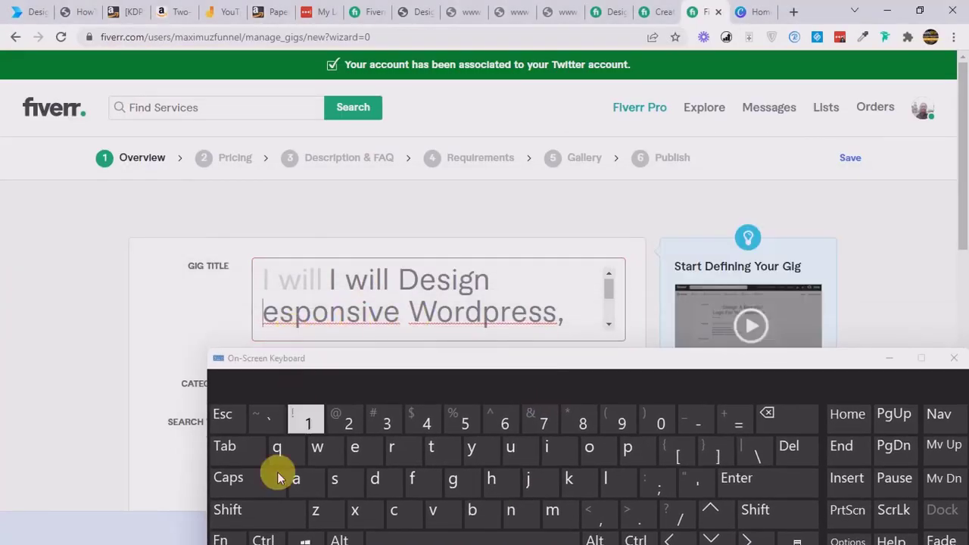
pyautogui.click(247, 484)
pyautogui.click(395, 448)
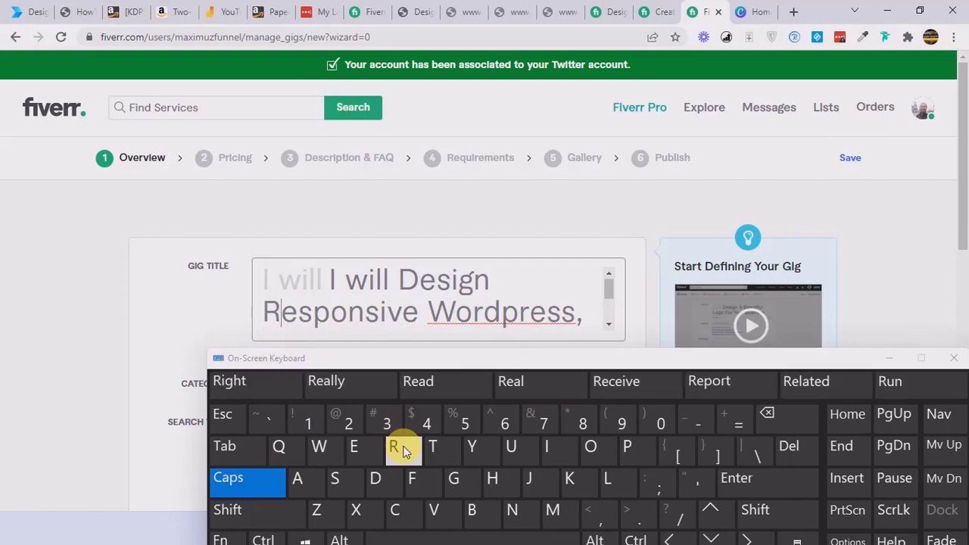
pyautogui.click(890, 362)
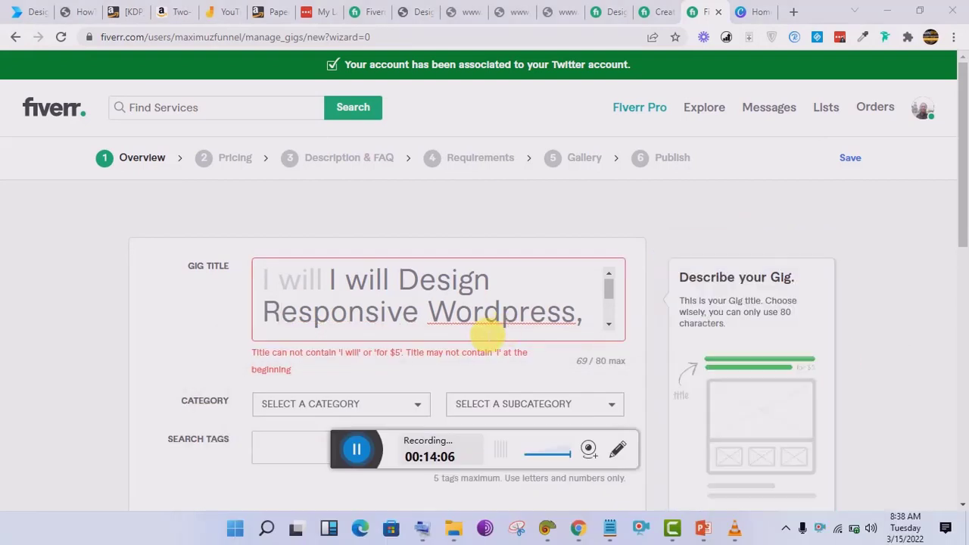
pyautogui.click(492, 288)
pyautogui.press('Delete')
pyautogui.press('BackSpace')
pyautogui.write('N')
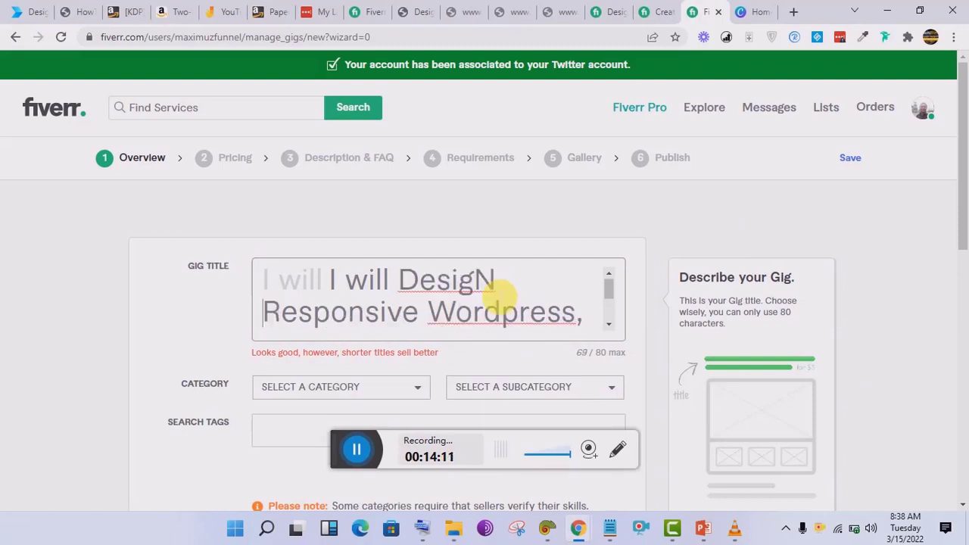
pyautogui.press('BackSpace')
pyautogui.press('BackSpace')
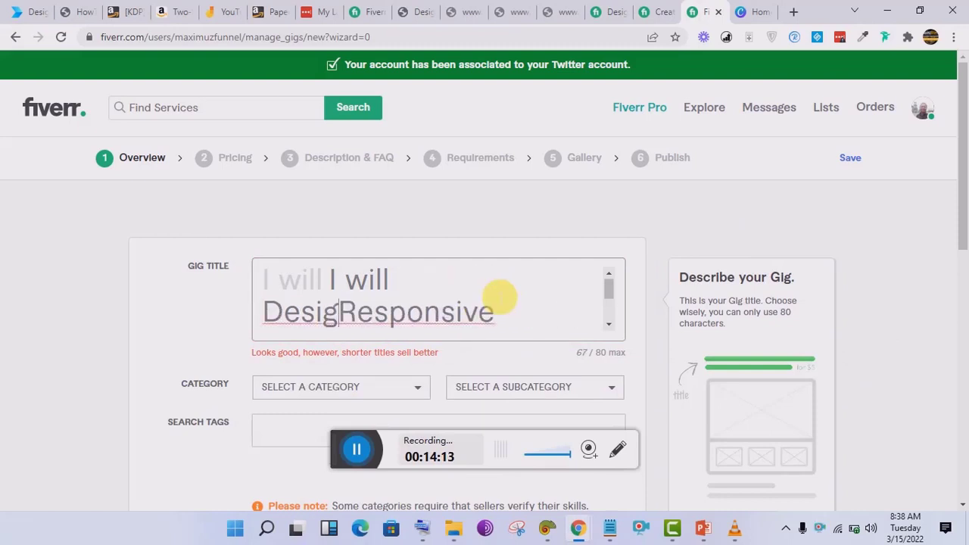
pyautogui.write('n')
# Delete the comma after "Sales" in the gig title.
pyautogui.press('Down')
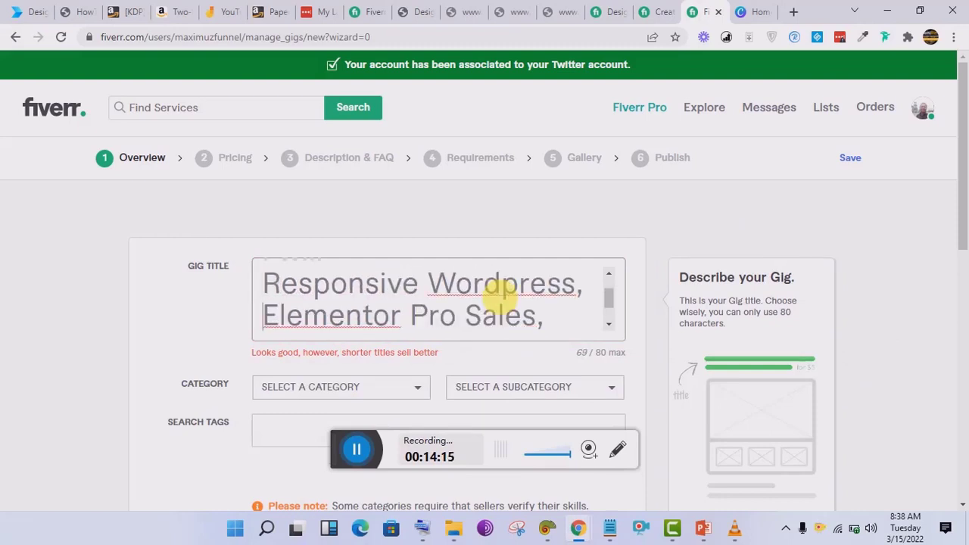
pyautogui.press('Down')
pyautogui.press('Down')
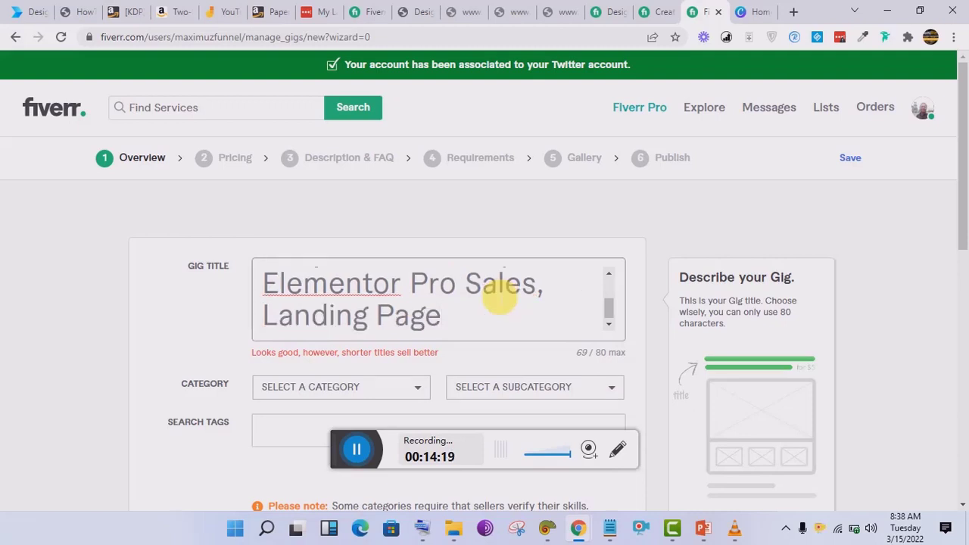
pyautogui.hotkey('ctrl', 'Home')
pyautogui.press('End')
pyautogui.press('BackSpace')
pyautogui.press('BackSpace')
pyautogui.press('End')
# Delete the duplicated "I will" before "Design" at the start of the gig title.
pyautogui.hotkey('ctrl', 'Home')
pyautogui.scroll(2, 499, 298)
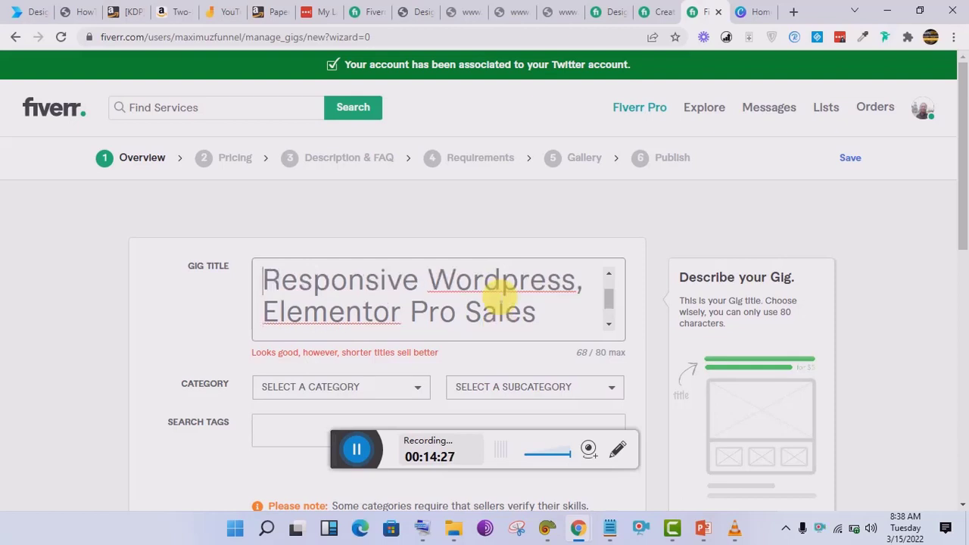
pyautogui.scroll(-2, 500, 295)
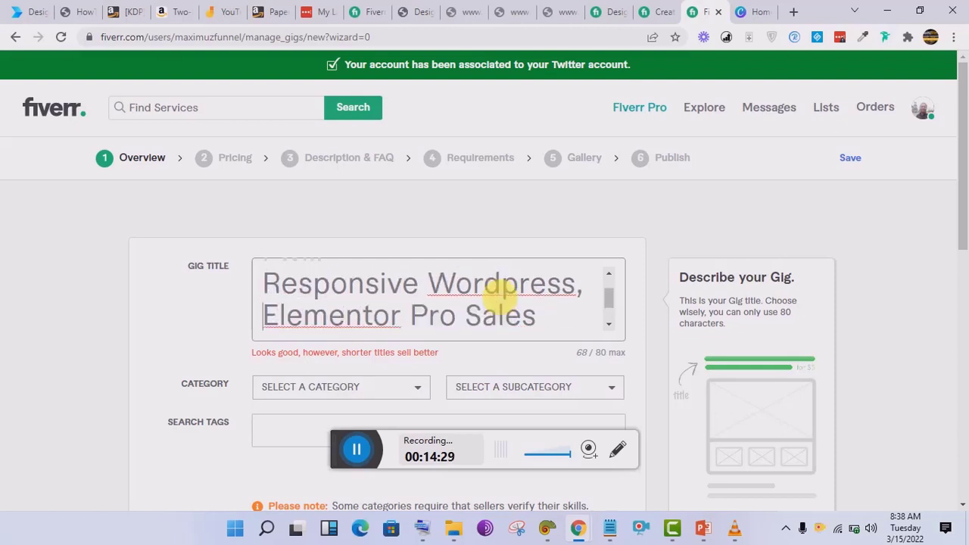
pyautogui.press('Down')
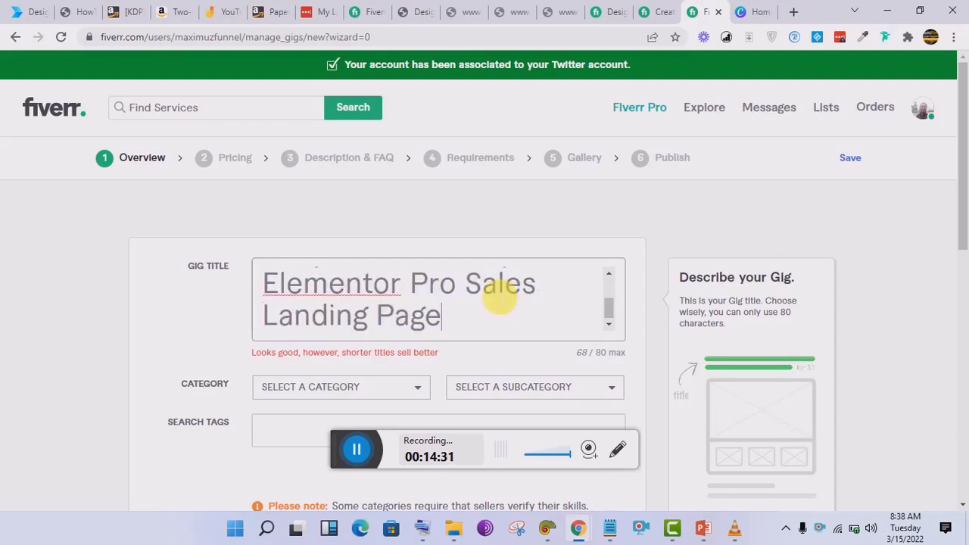
pyautogui.press('Up')
pyautogui.press('Up')
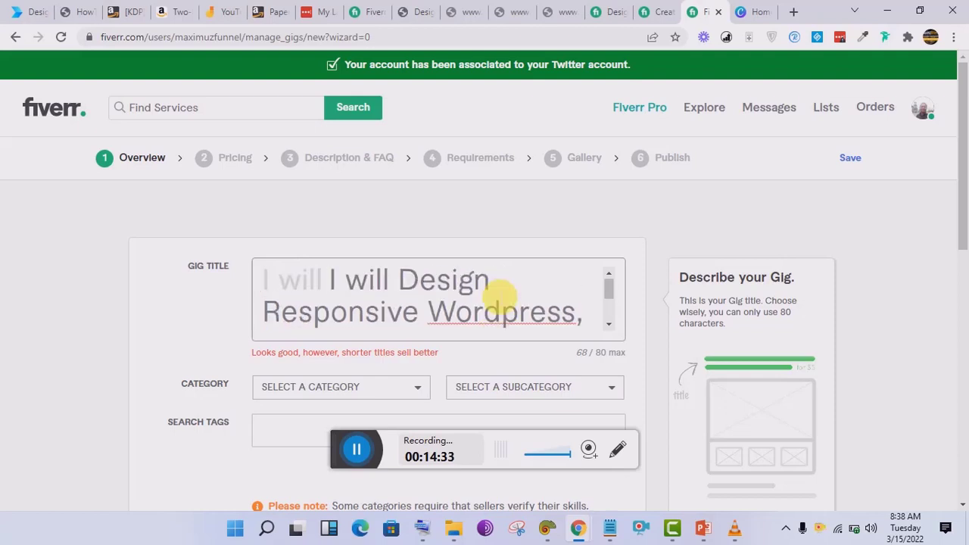
pyautogui.press('Right')
pyautogui.press('Right')
pyautogui.press('Right')
pyautogui.press('Right')
pyautogui.press('Right')
pyautogui.press('Right')
pyautogui.press('Right')
pyautogui.press('BackSpace')
pyautogui.press('BackSpace')
pyautogui.press('BackSpace')
pyautogui.press('BackSpace')
pyautogui.press('BackSpace')
pyautogui.press('BackSpace')
pyautogui.press('BackSpace')
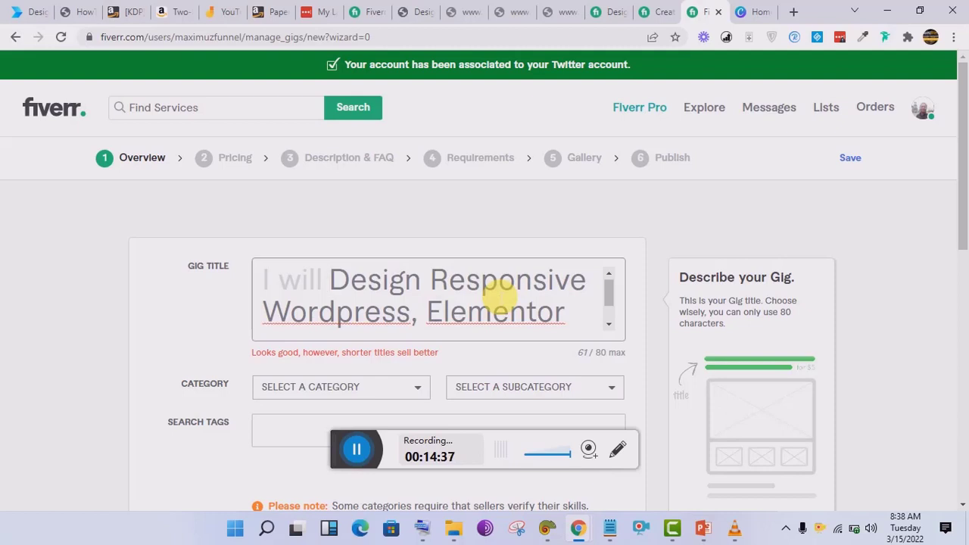
# Read through the complete gig title to check its wording.
pyautogui.press('Down')
pyautogui.press('Down')
pyautogui.press('Down')
pyautogui.press('Up')
pyautogui.press('Up')
pyautogui.press('Up')
pyautogui.press('Down')
pyautogui.press('Down')
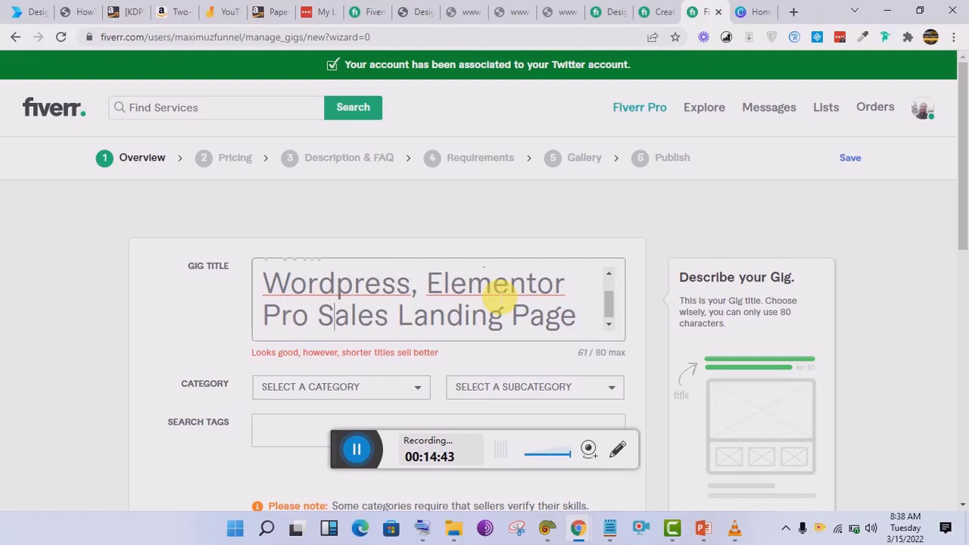
pyautogui.press('End')
# Insert the article "a" between "Design" and "Responsive" in the gig title and check the rest of the wording.
pyautogui.hotkey('ctrl', 'Home')
pyautogui.press('Right')
pyautogui.press('Right')
pyautogui.press('Right')
pyautogui.press('Right')
pyautogui.press('Right')
pyautogui.press('Right')
pyautogui.write('a')
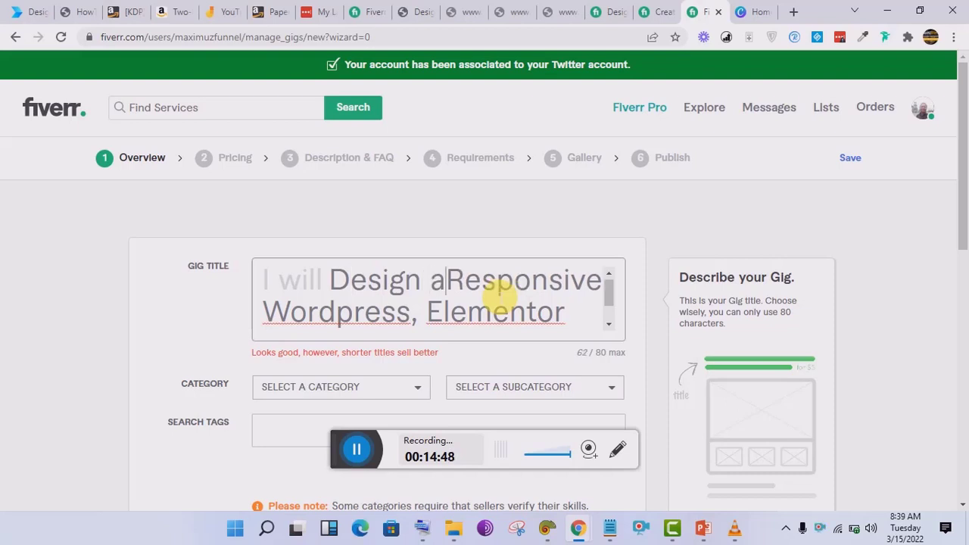
pyautogui.hotkey('ctrl', 'End')
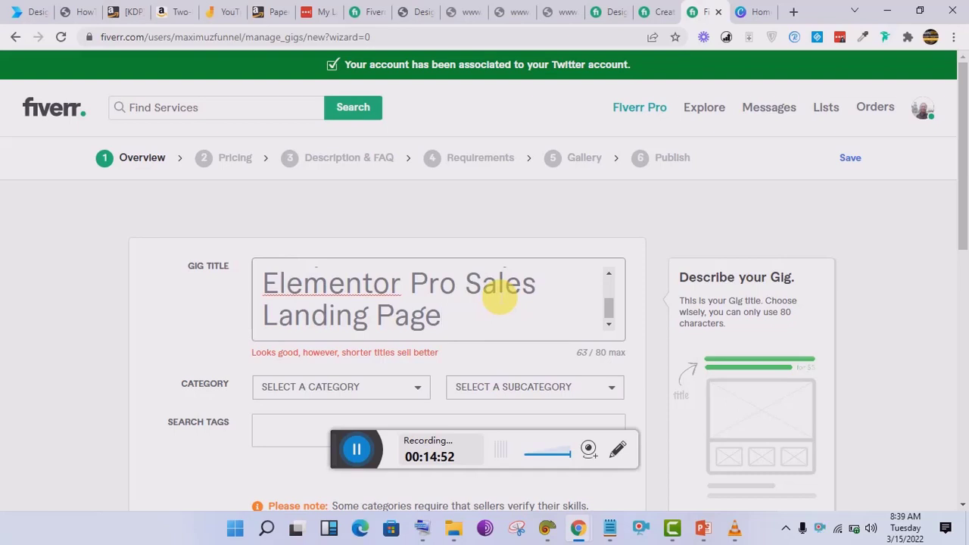
pyautogui.press('Up')
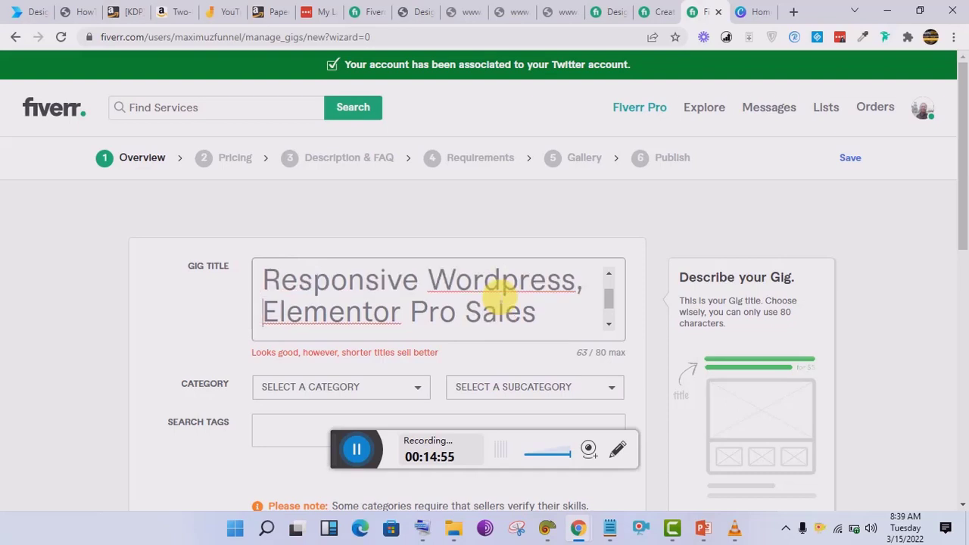
pyautogui.hotkey('ctrl', 'End')
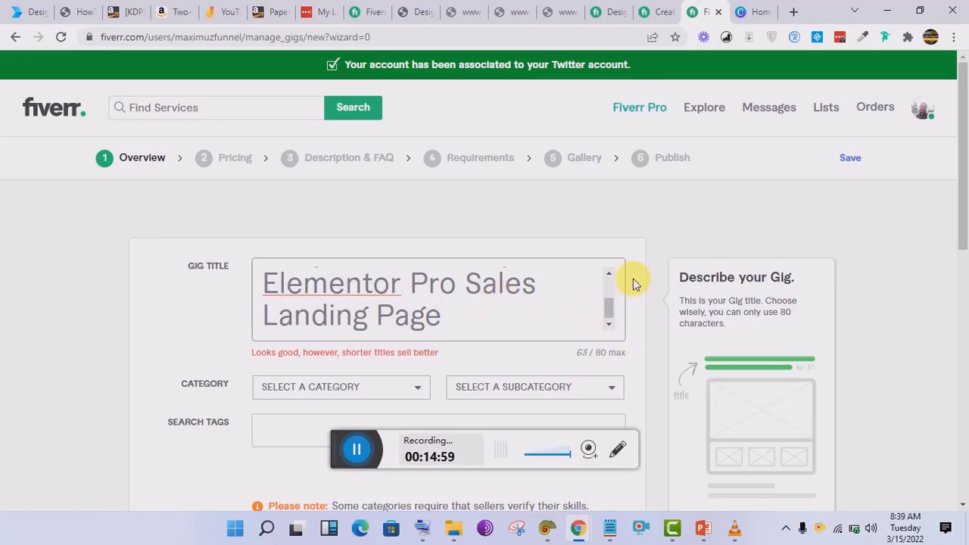
# Set the gig category to Programming & Tech and show the available subcategories.
pyautogui.moveTo(965, 169); pyautogui.dragTo(963, 261)
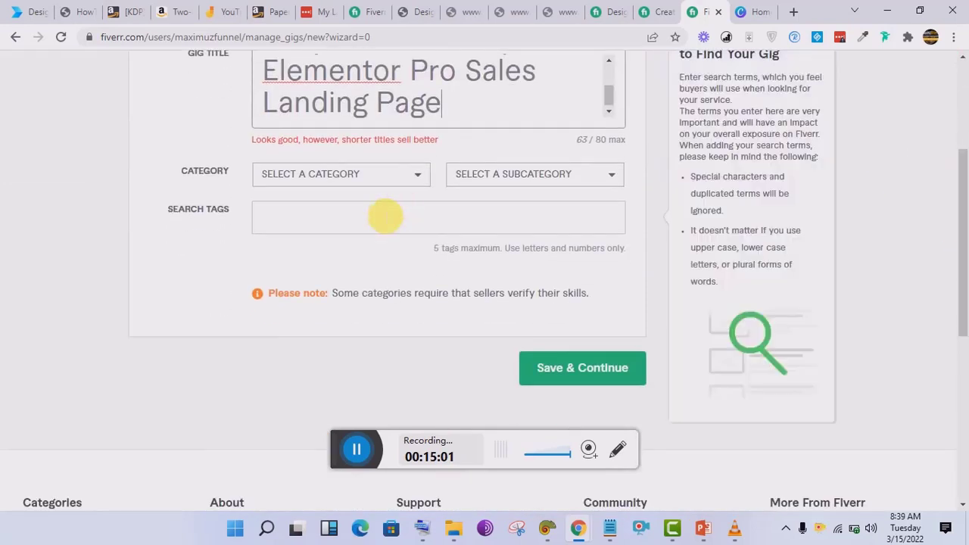
pyautogui.click(382, 186)
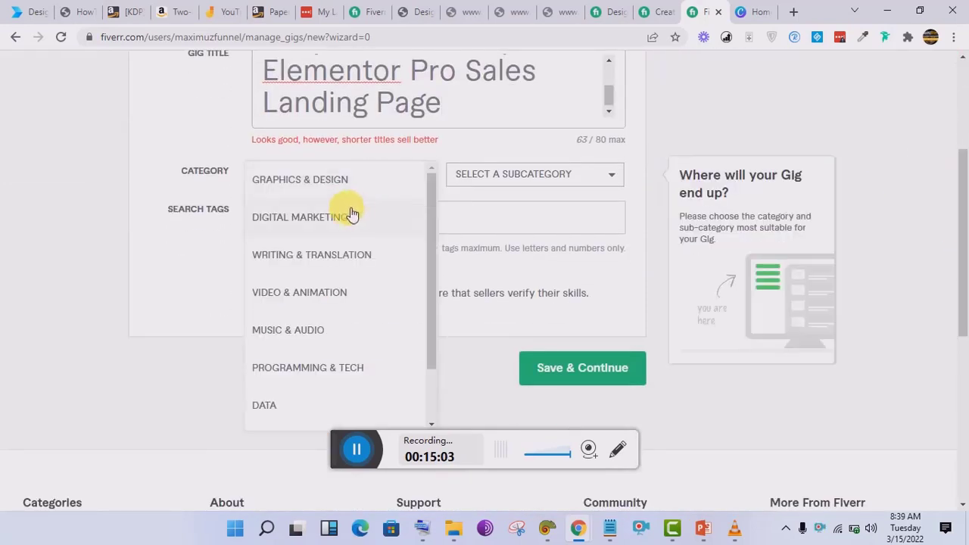
pyautogui.click(361, 368)
pyautogui.click(562, 179)
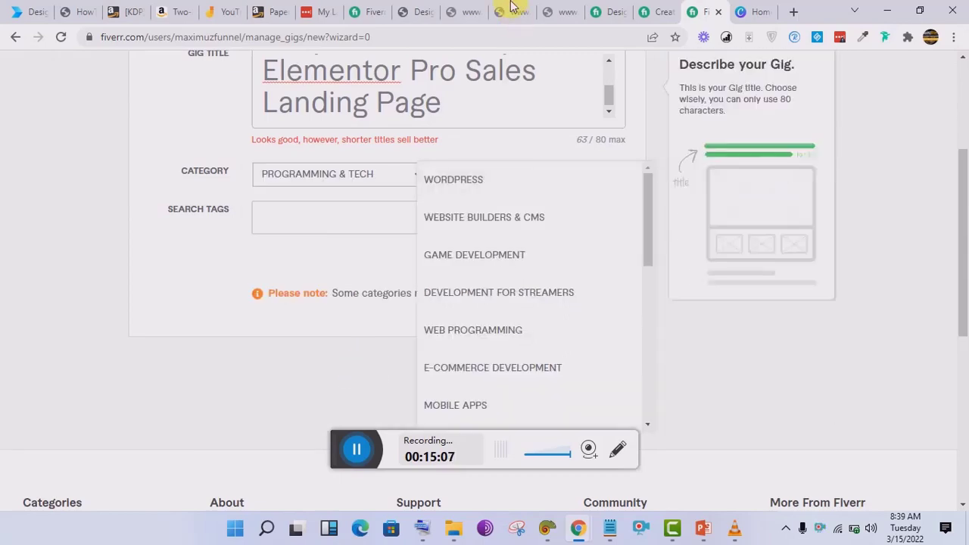
# Examine the category paths of the competing gohighlevel and WordPress landing page gigs in the other open pages.
pyautogui.click(358, 9)
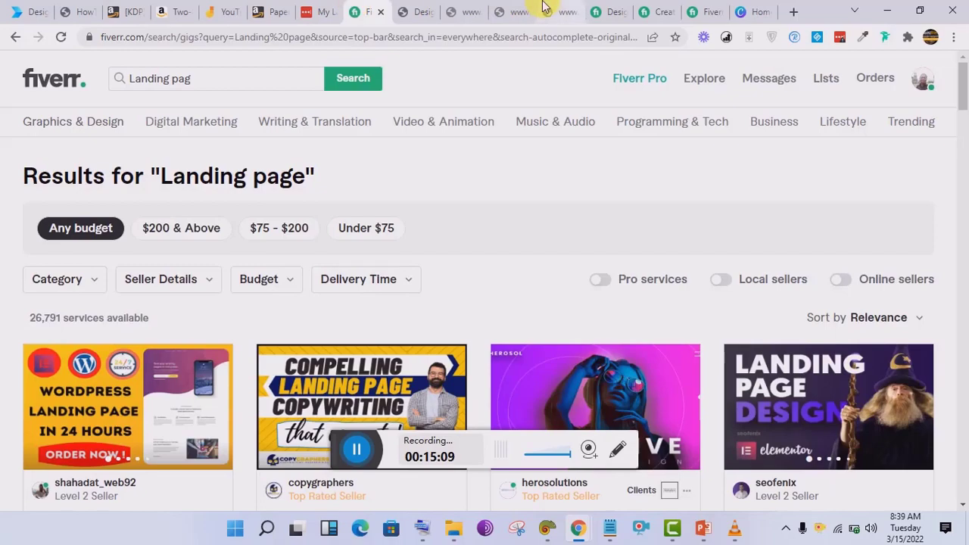
pyautogui.click(610, 12)
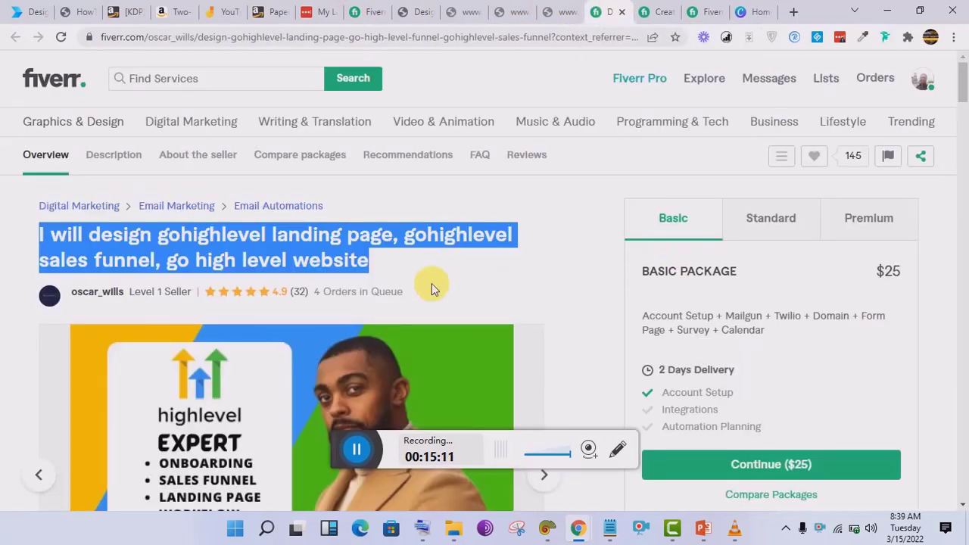
pyautogui.scroll(-1, 965, 87)
pyautogui.moveTo(965, 87); pyautogui.dragTo(912, 55)
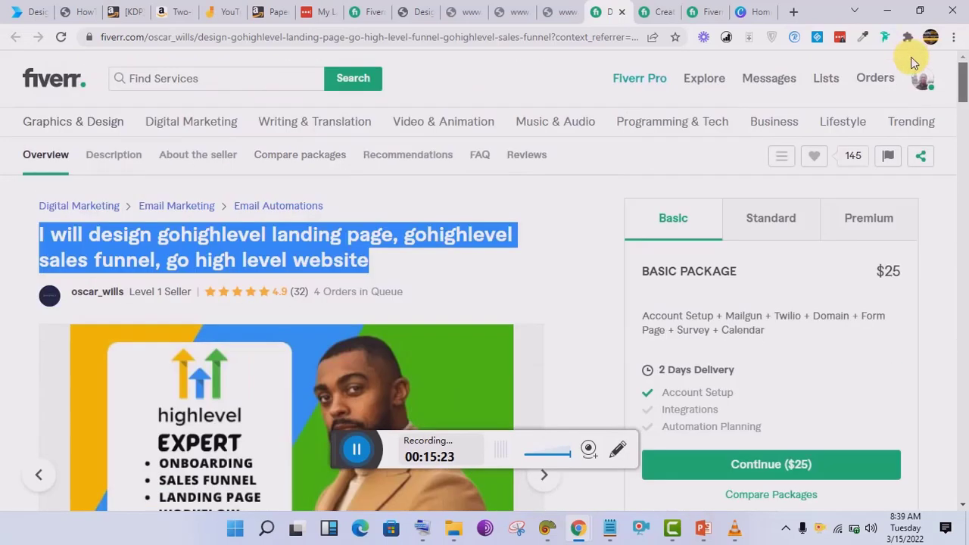
pyautogui.click(461, 247)
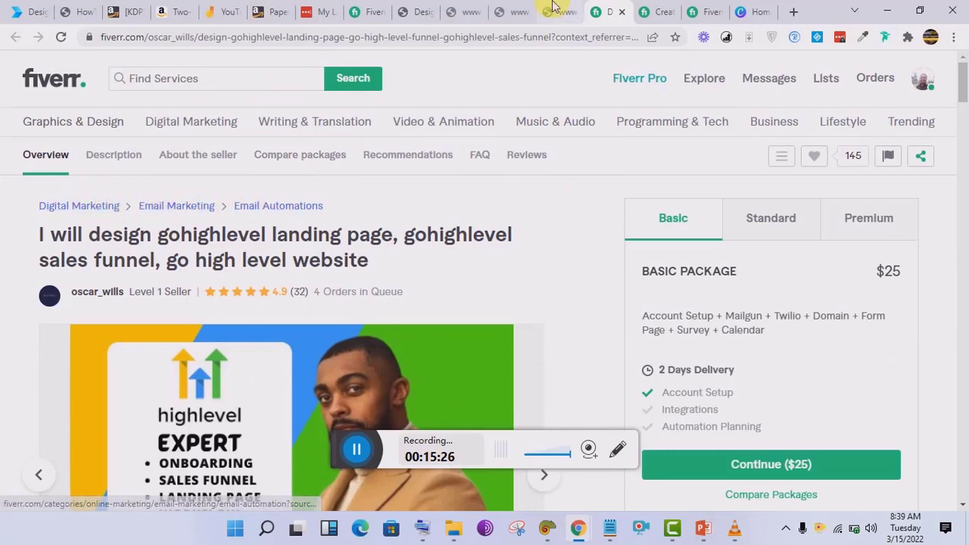
pyautogui.click(656, 12)
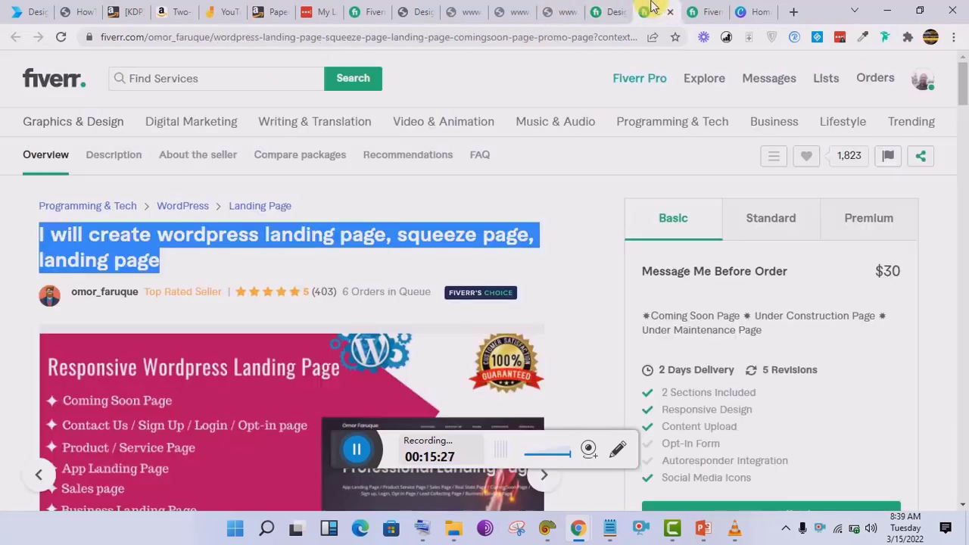
pyautogui.click(257, 287)
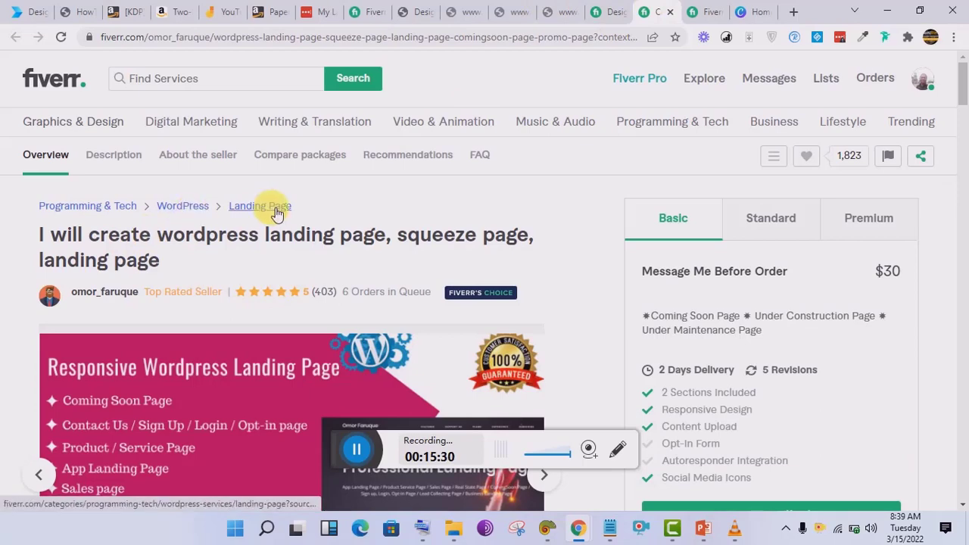
pyautogui.click(624, 8)
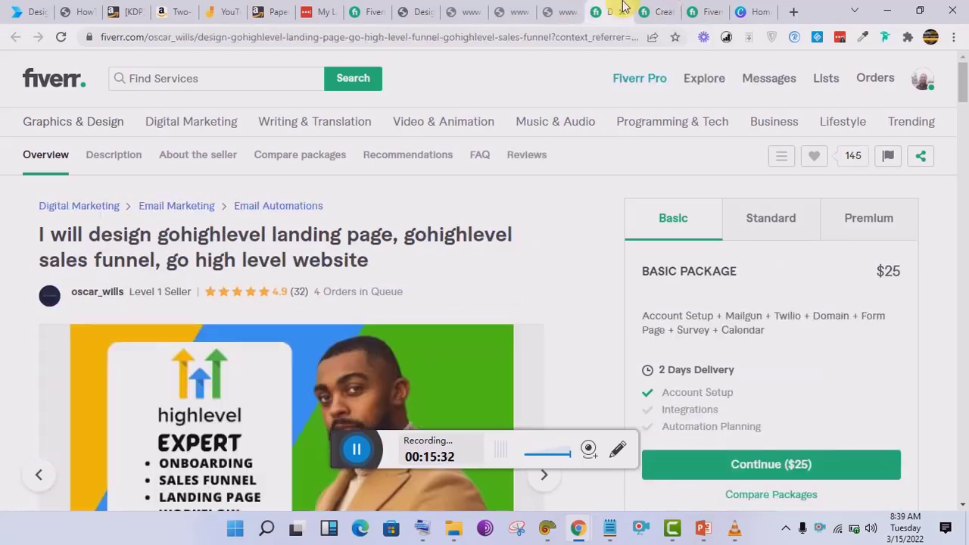
# Return to the new gig form and set the subcategory to WordPress.
pyautogui.click(706, 9)
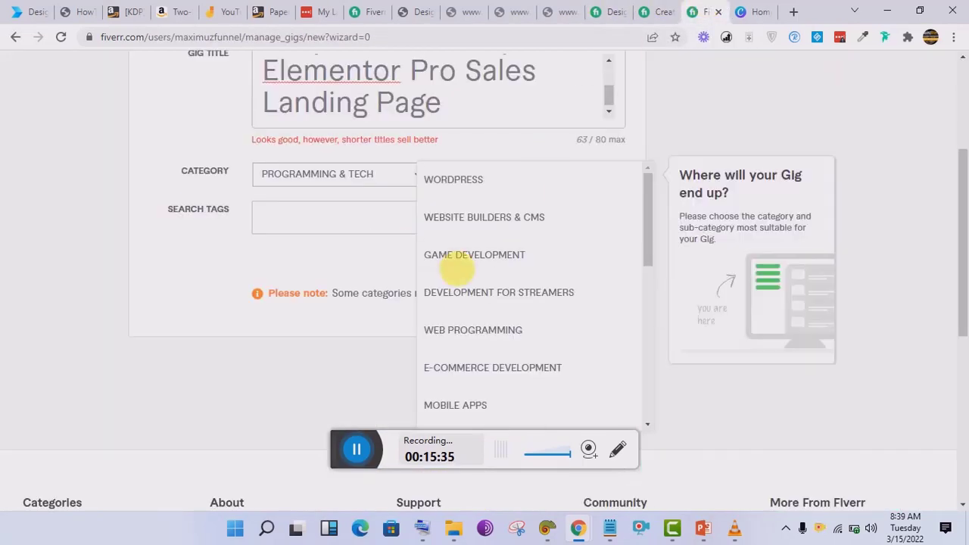
pyautogui.click(461, 180)
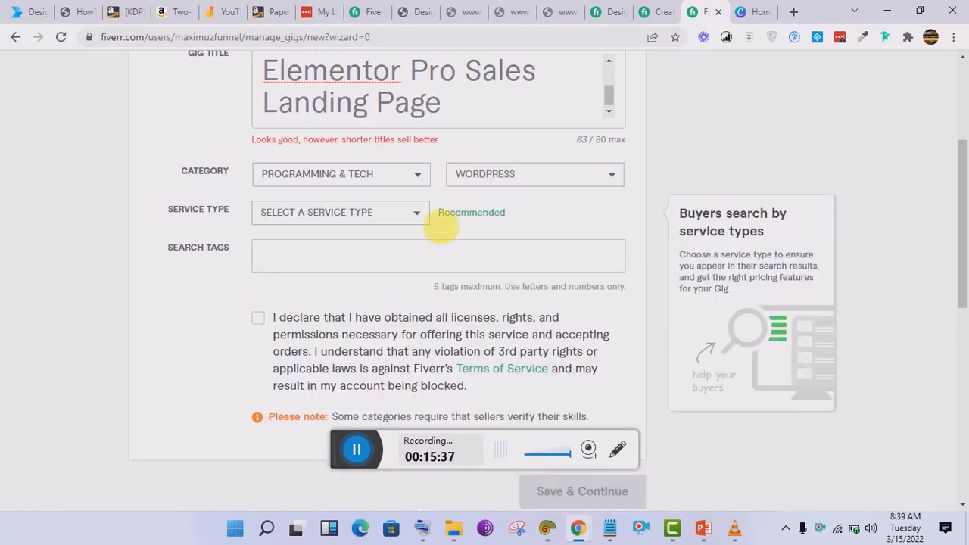
# Set the gig's service type to Landing Page.
pyautogui.click(397, 214)
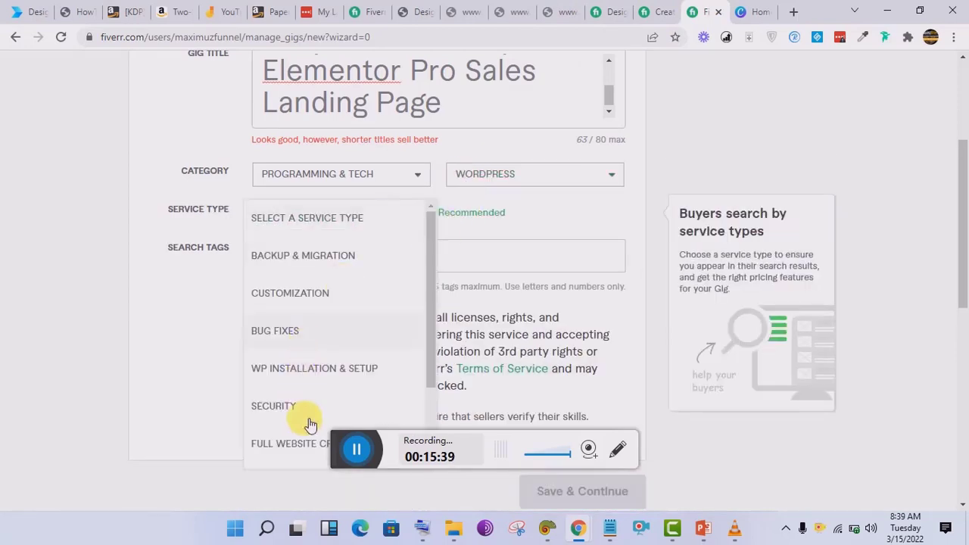
pyautogui.scroll(-3, 433, 313)
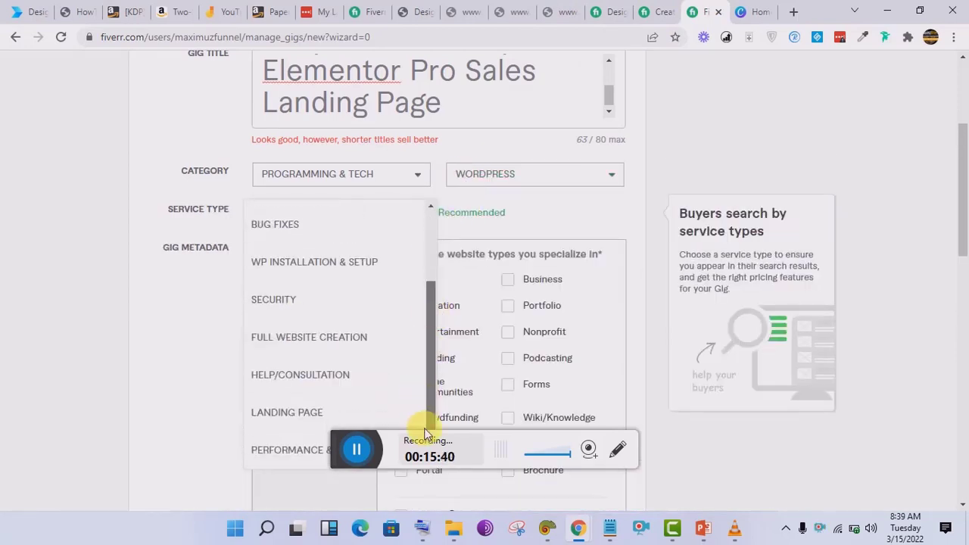
pyautogui.click(291, 412)
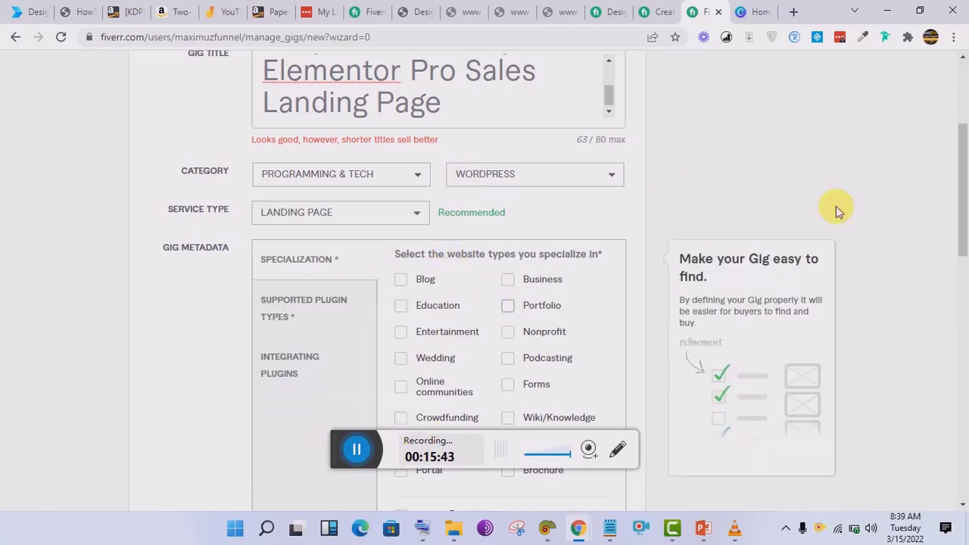
# Select Portfolio, Education, Blog, Portal and Forms as the website types in the gig's specialization metadata.
pyautogui.moveTo(966, 193); pyautogui.dragTo(966, 221)
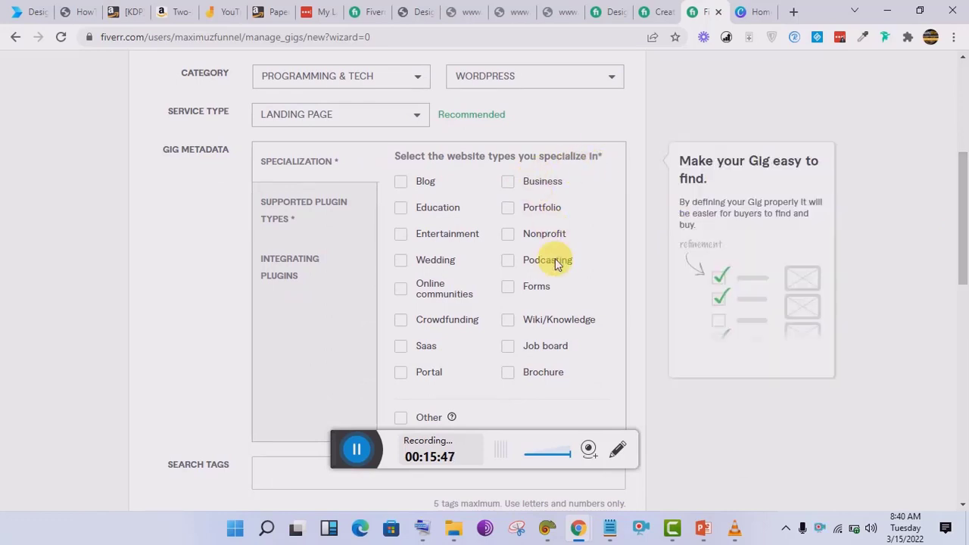
pyautogui.click(513, 213)
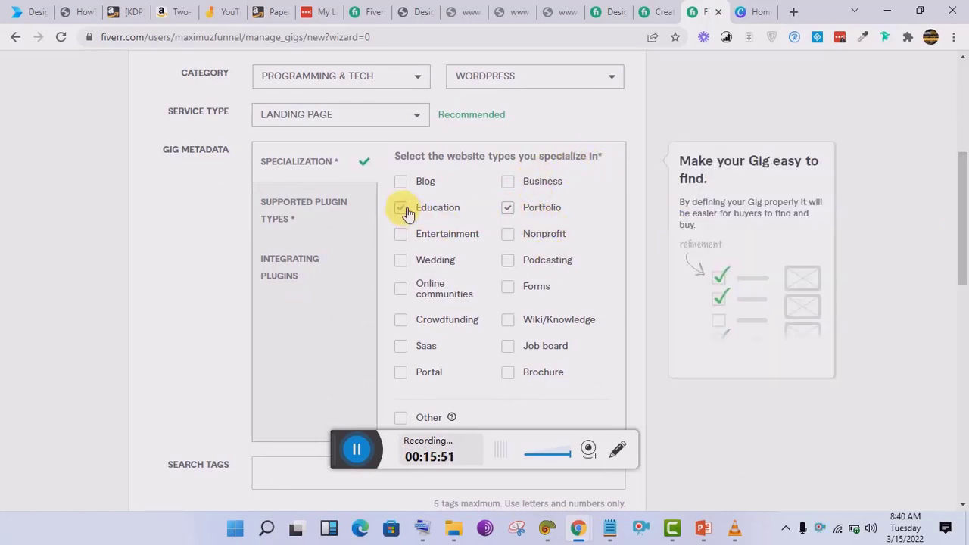
pyautogui.click(407, 212)
pyautogui.click(404, 182)
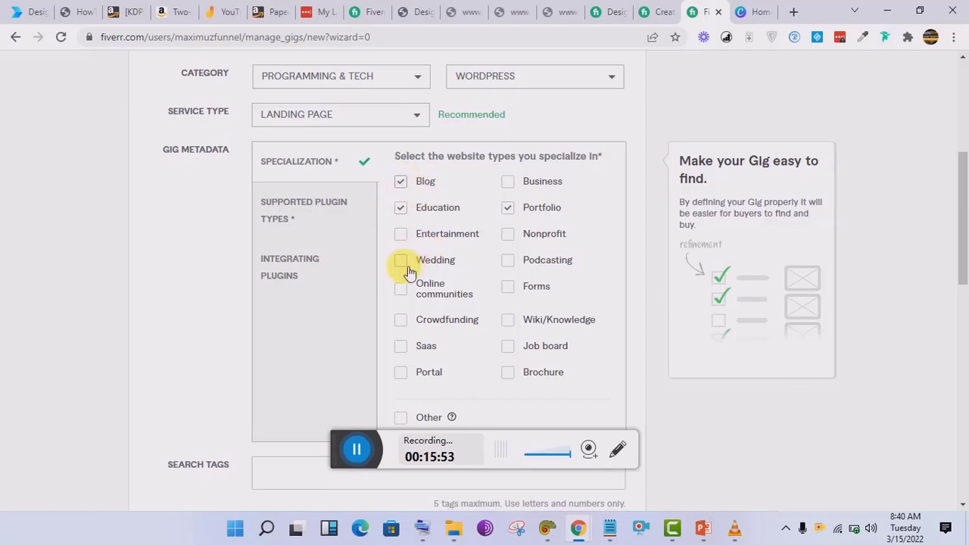
pyautogui.click(407, 376)
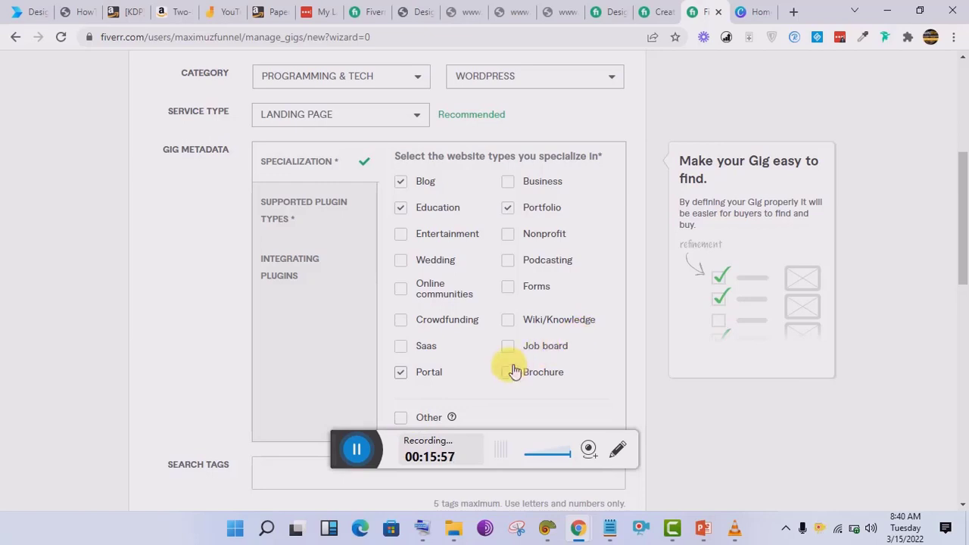
pyautogui.click(508, 287)
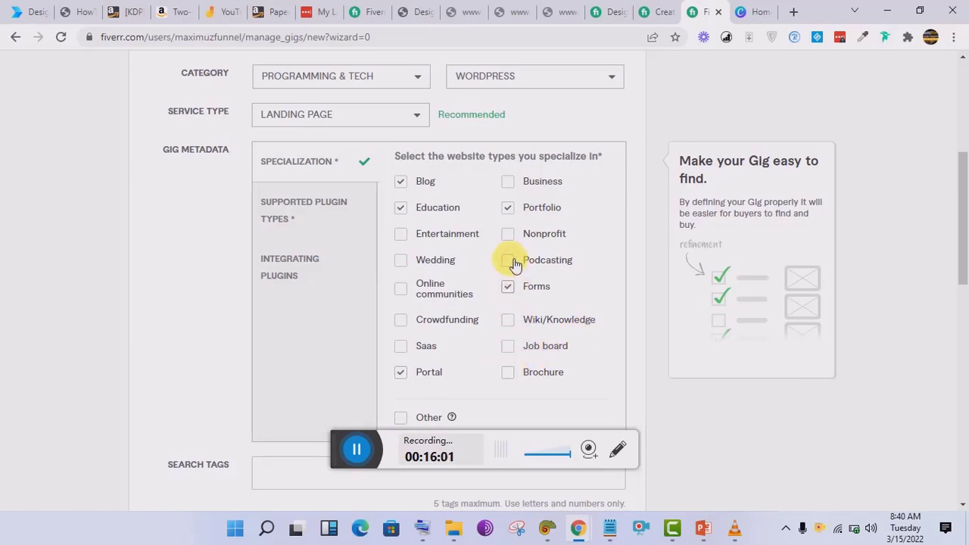
# Add Business, Wedding, Podcasting, Online communities, Crowdfunding and Job board to the specialized website types.
pyautogui.click(514, 183)
pyautogui.click(402, 262)
pyautogui.click(508, 260)
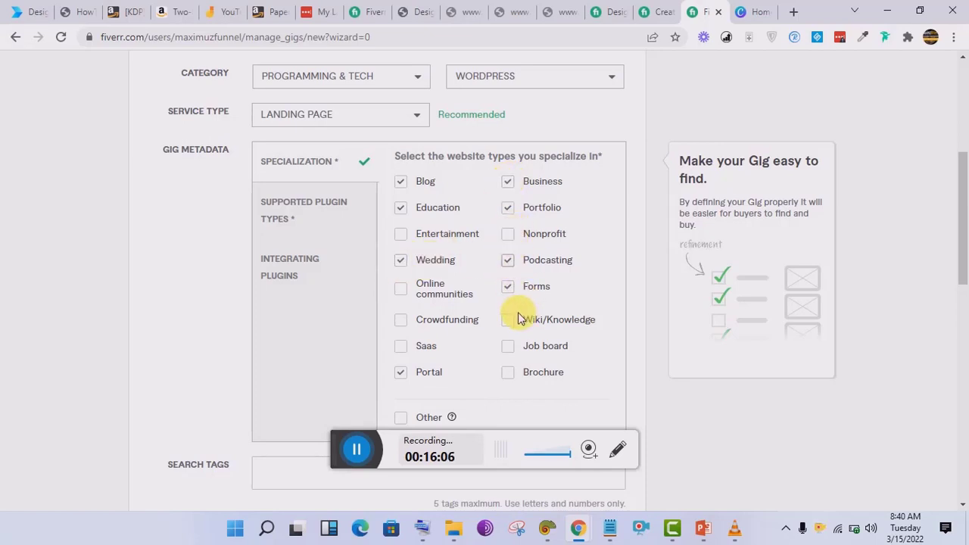
pyautogui.click(402, 291)
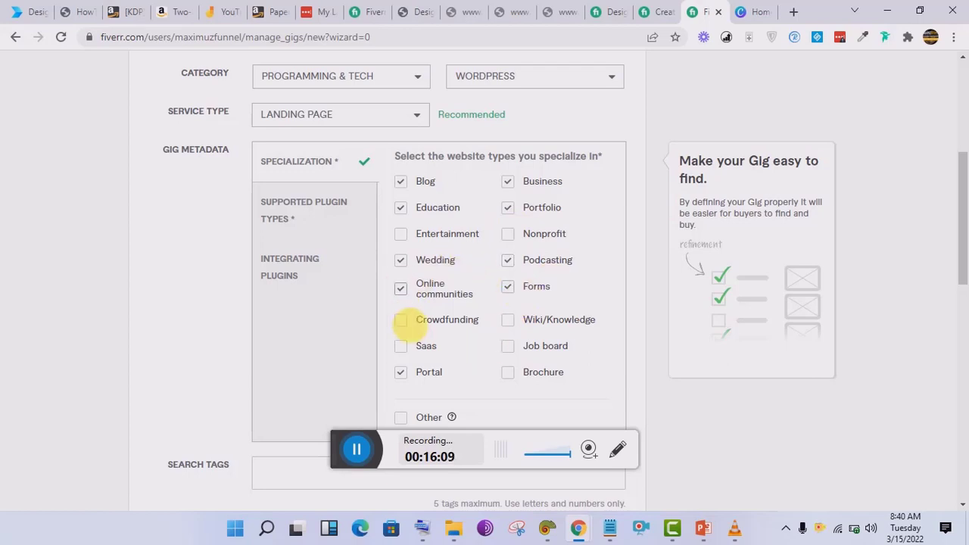
pyautogui.click(403, 323)
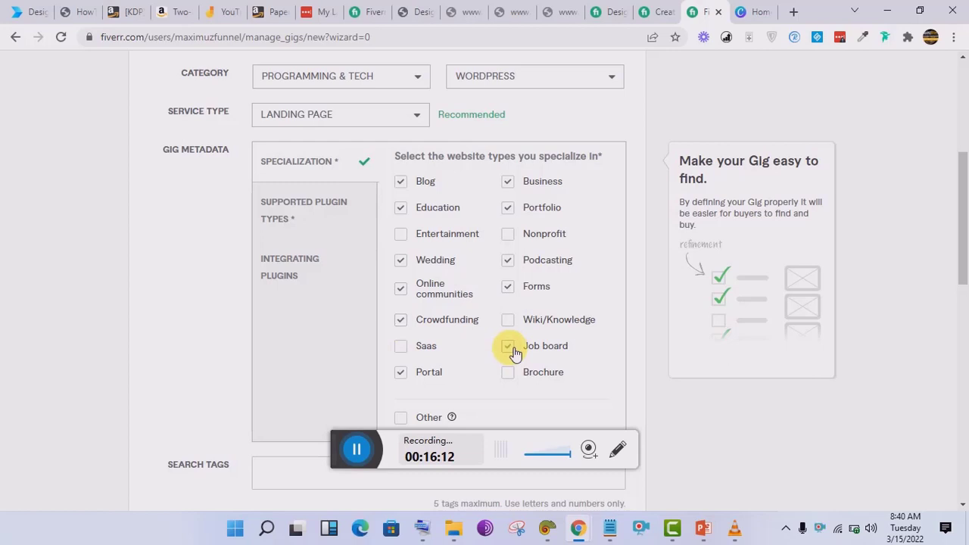
pyautogui.click(510, 348)
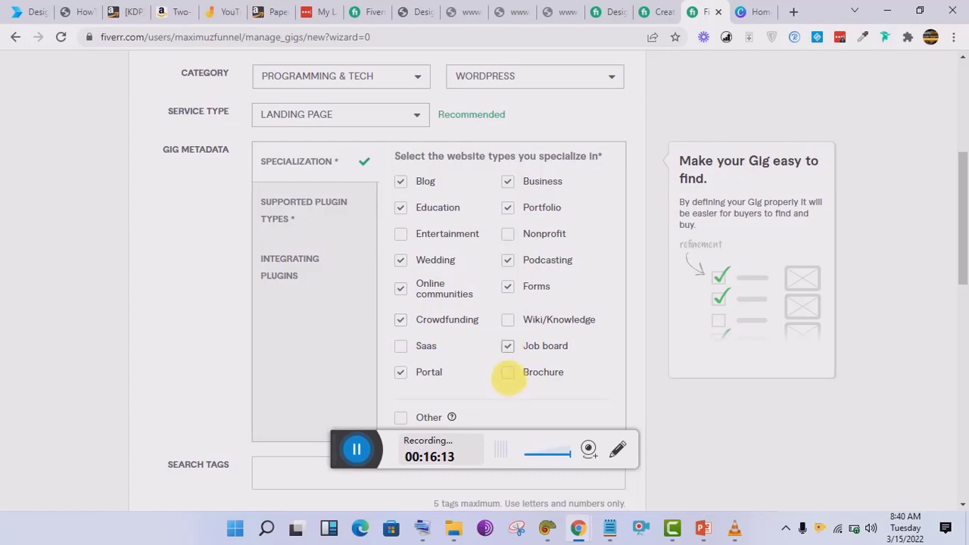
# Select Marketing, Payment, Forum, Social Media, Customer Support, Video and Form as the gig's supported plugin types.
pyautogui.click(307, 228)
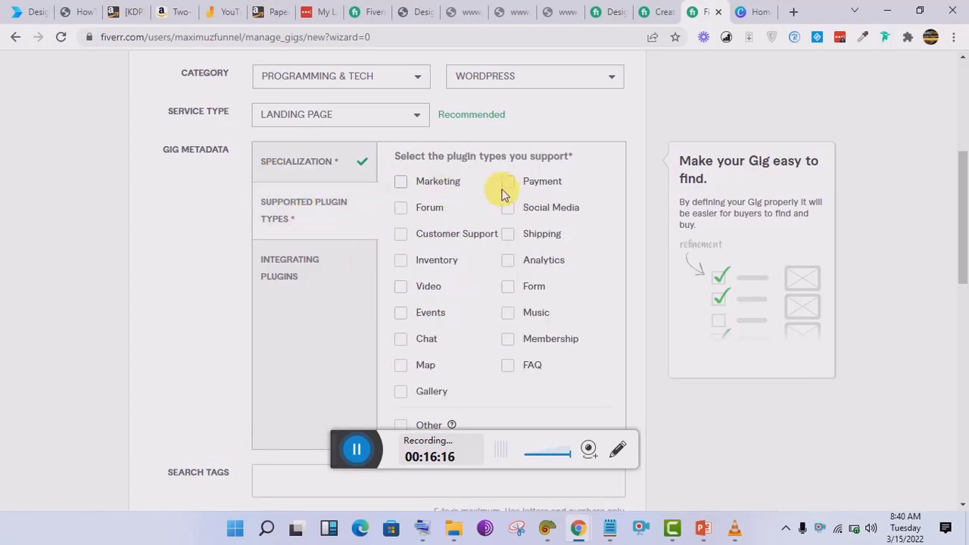
pyautogui.click(406, 210)
pyautogui.click(403, 235)
pyautogui.click(515, 216)
pyautogui.click(402, 183)
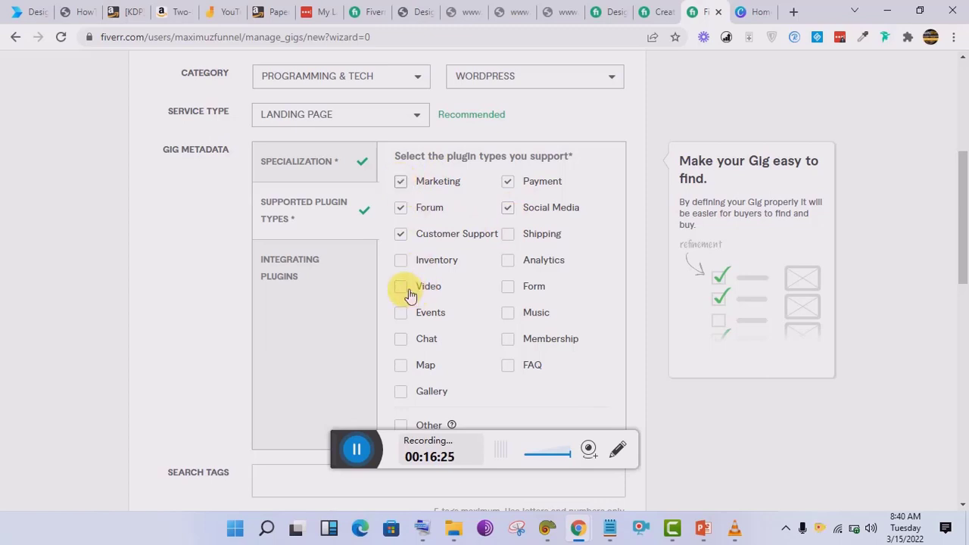
pyautogui.click(402, 288)
pyautogui.click(509, 286)
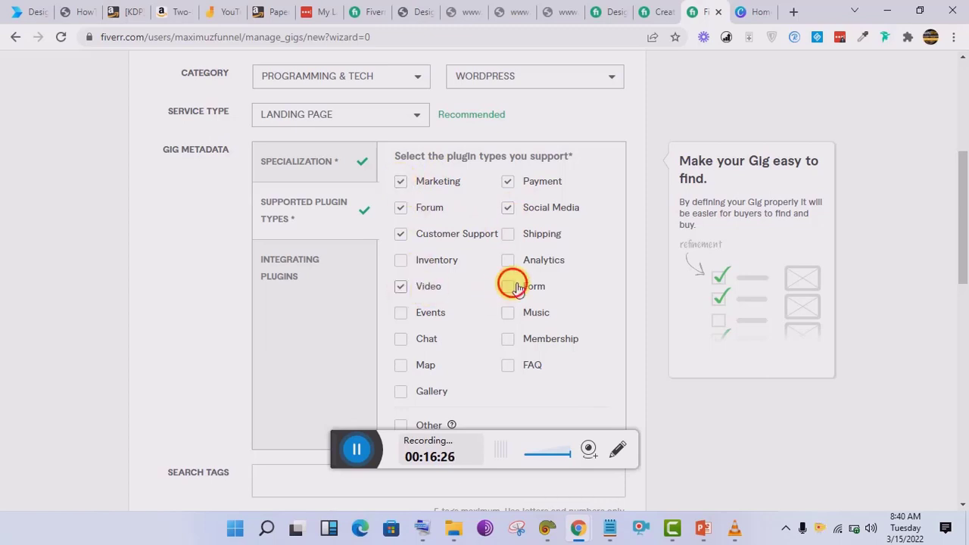
# Add Membership, Chat, Gallery, Map, FAQ, Analytics, Music, Inventory and Shipping to the supported plugin types.
pyautogui.click(511, 343)
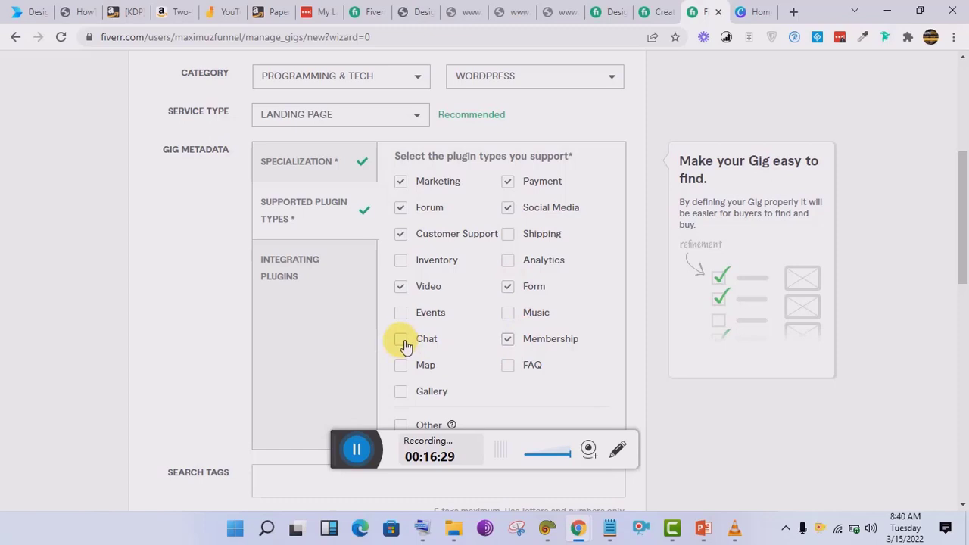
pyautogui.click(406, 345)
pyautogui.click(407, 393)
pyautogui.click(401, 365)
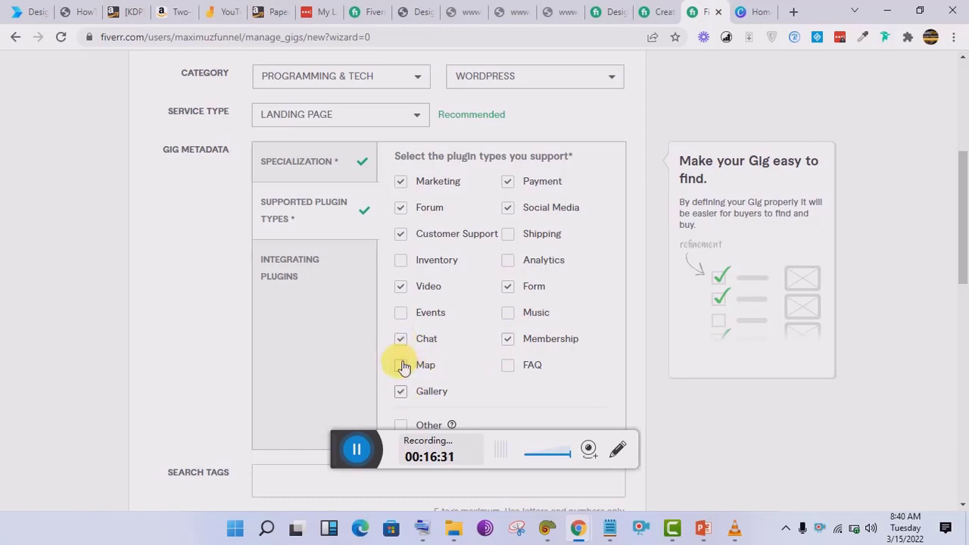
pyautogui.click(512, 369)
pyautogui.click(507, 262)
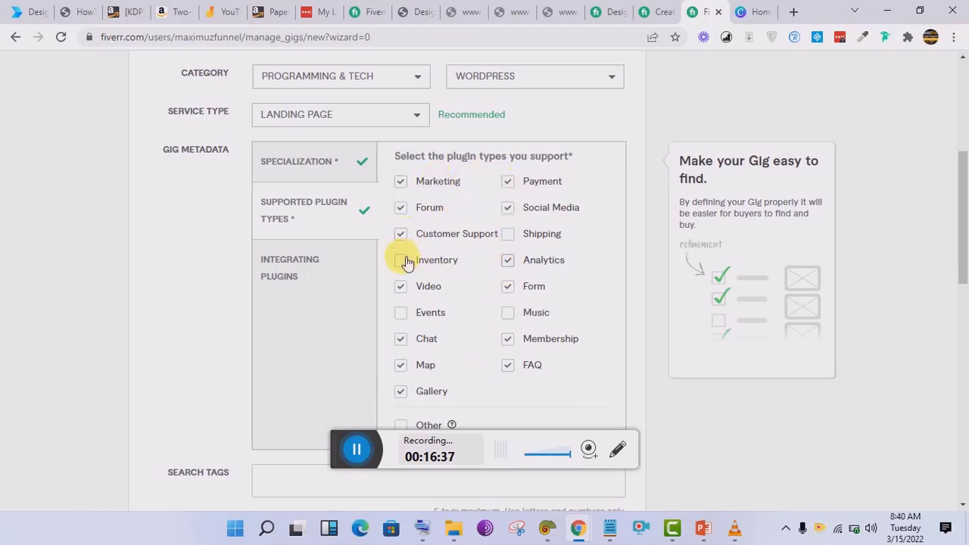
pyautogui.click(513, 316)
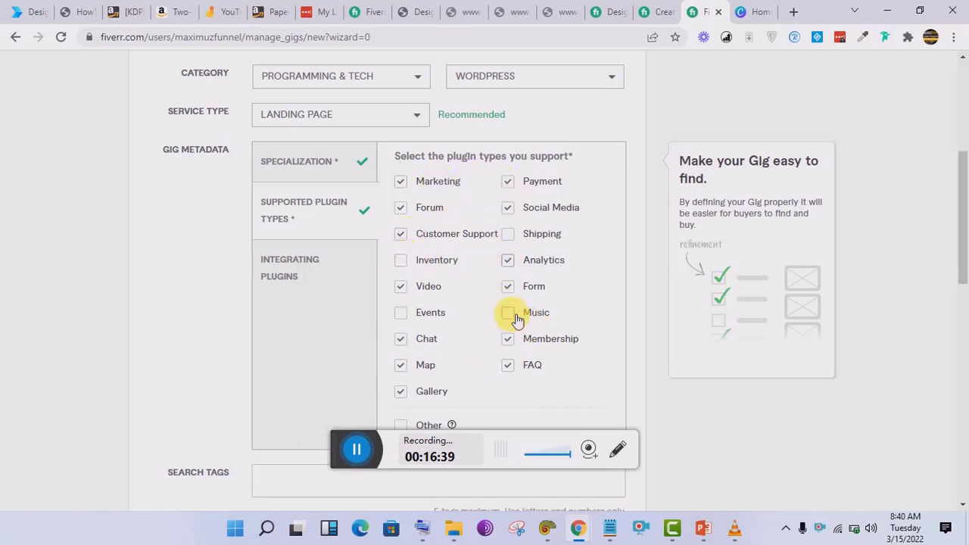
pyautogui.click(403, 261)
pyautogui.click(518, 236)
# Select Amazon, All-in-one SEO pack, AWeber, Contact form 7, GetResponse, Instagram, Paypal and Twitter as the gig's integrating plugins.
pyautogui.click(322, 280)
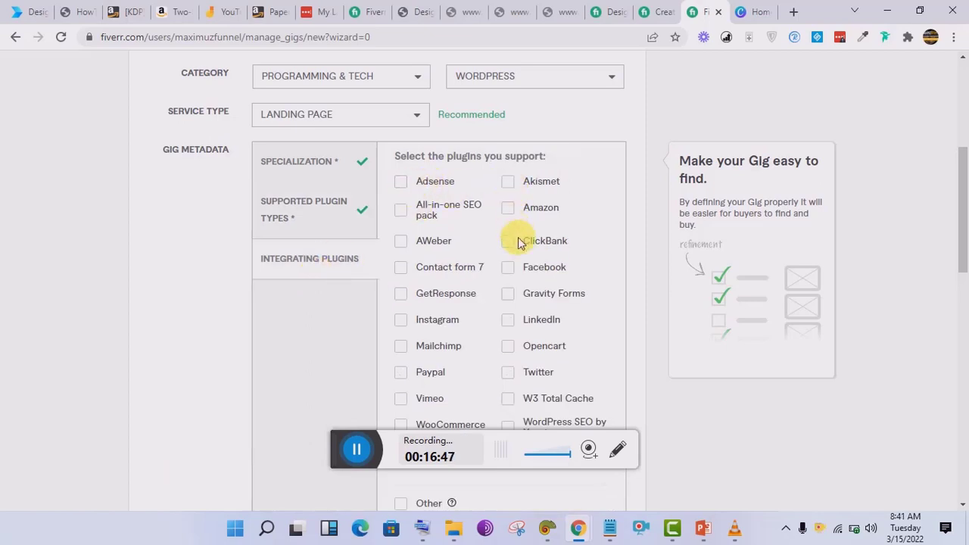
pyautogui.click(509, 209)
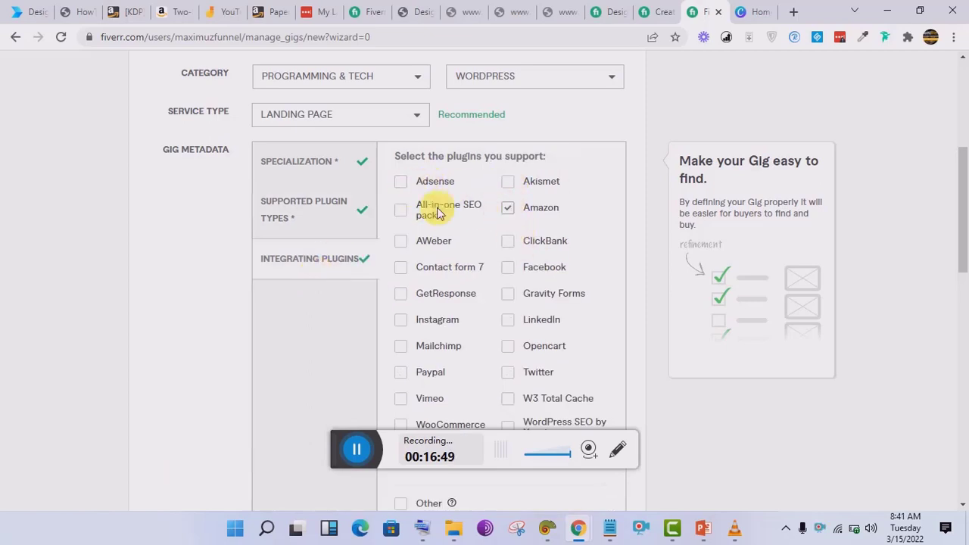
pyautogui.click(408, 211)
pyautogui.click(401, 239)
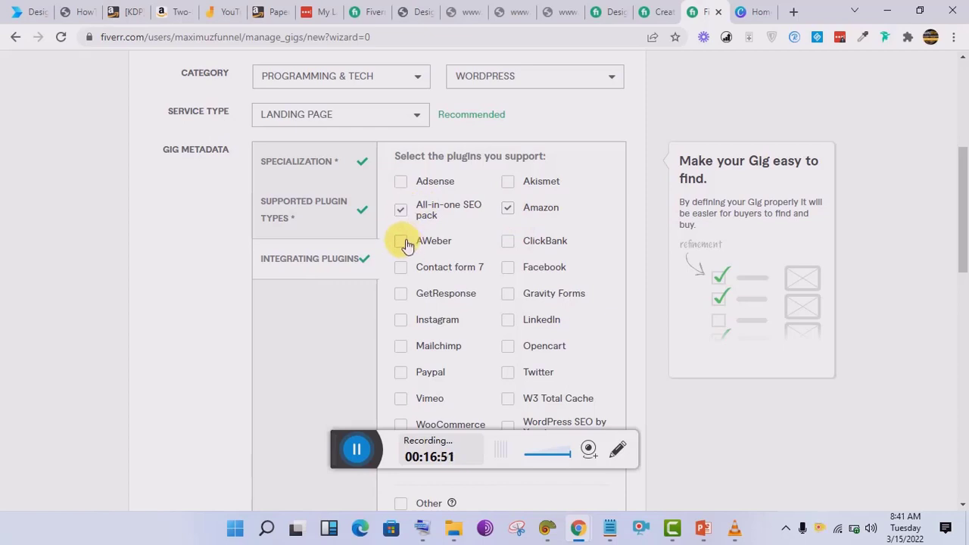
pyautogui.click(402, 269)
pyautogui.click(403, 297)
pyautogui.click(405, 324)
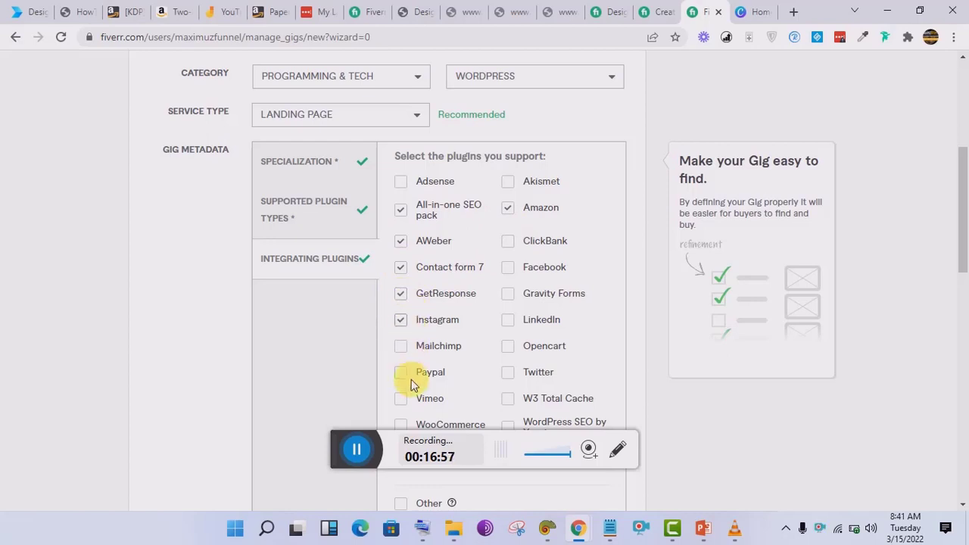
pyautogui.click(509, 371)
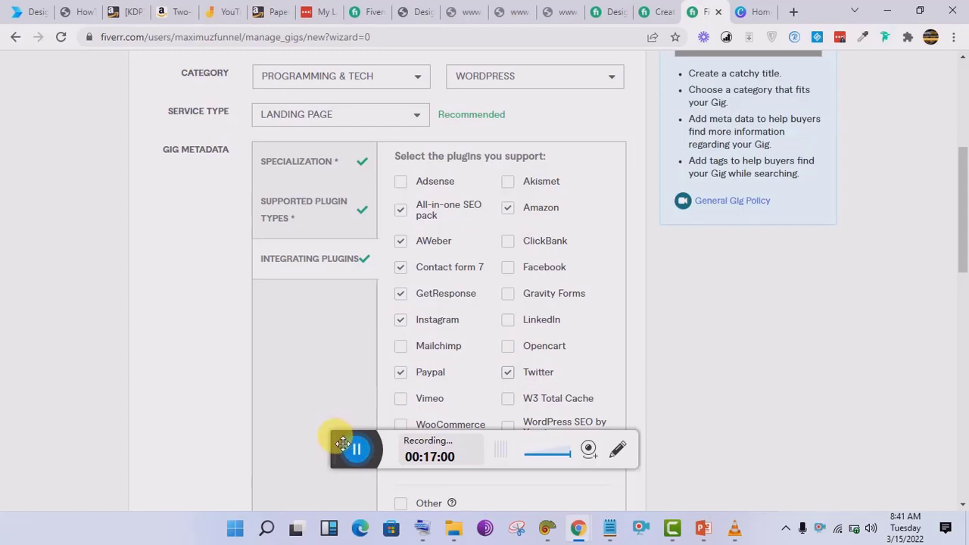
# Add WooCommerce, Elementor, YouTube, LinkedIn, Gravity Forms and Facebook to the integrating plugins.
pyautogui.moveTo(343, 447); pyautogui.dragTo(369, 503)
pyautogui.click(404, 428)
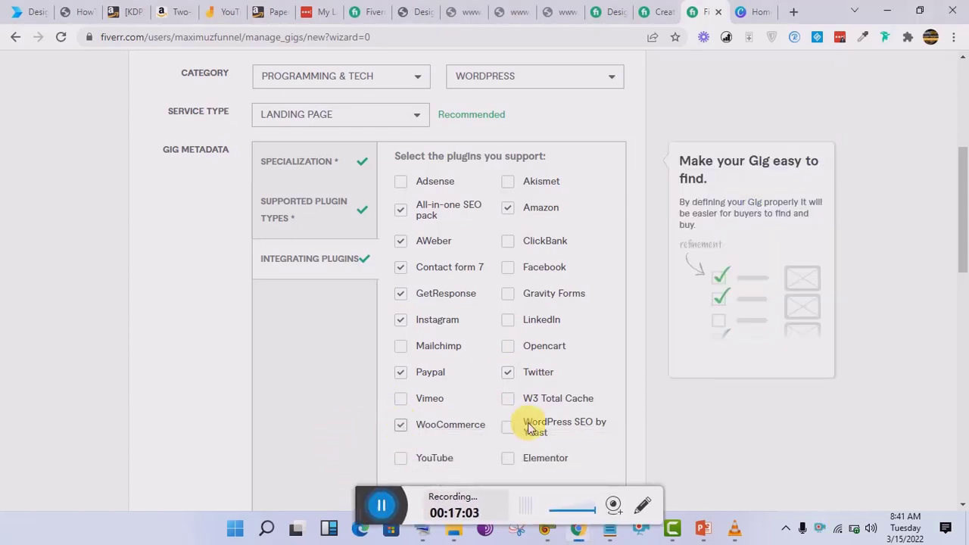
pyautogui.click(512, 462)
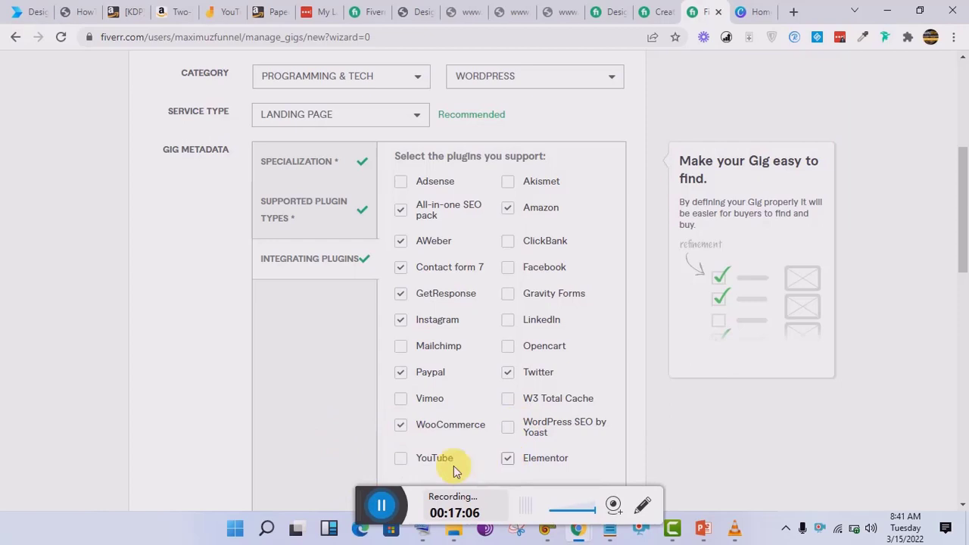
pyautogui.click(403, 463)
pyautogui.click(516, 325)
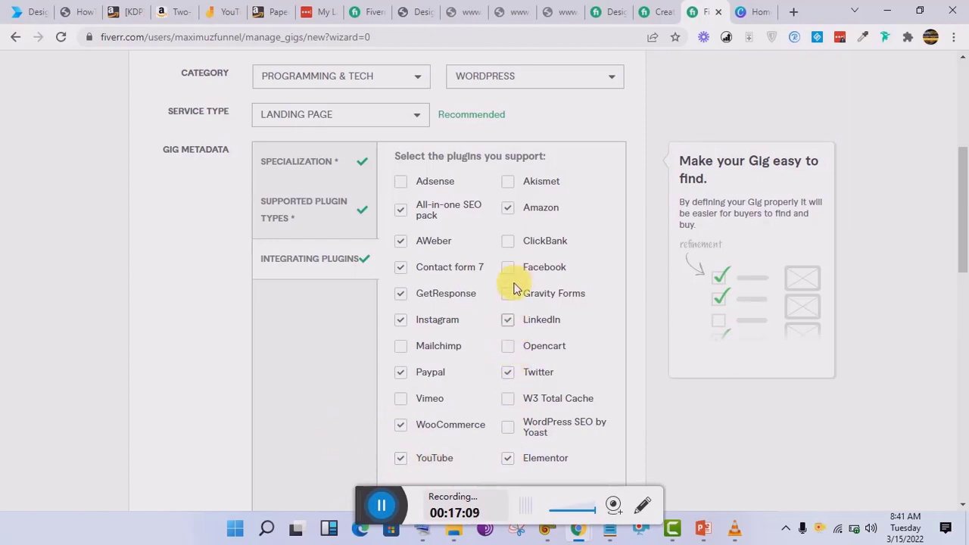
pyautogui.click(514, 297)
pyautogui.click(512, 272)
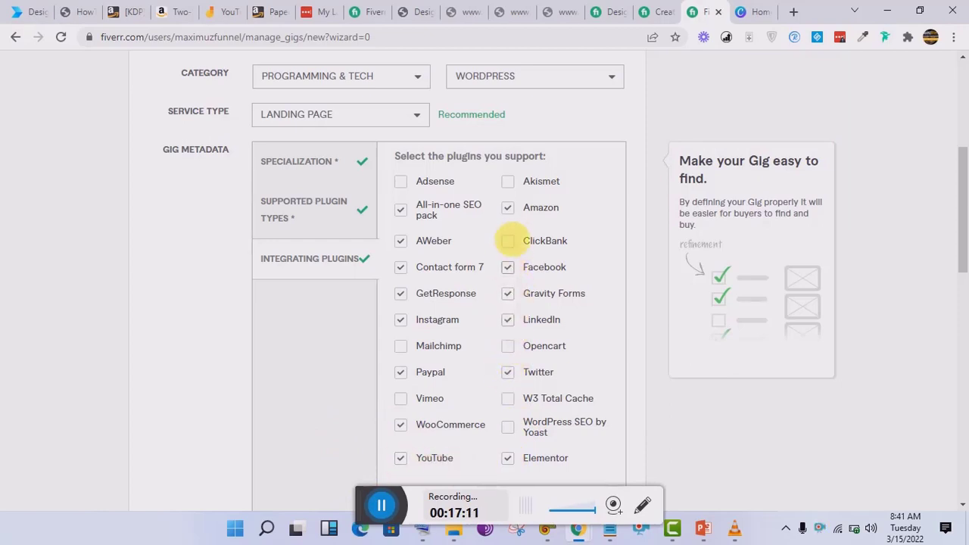
# Deselect Amazon and select Mailchimp among the integrating plugins.
pyautogui.click(515, 210)
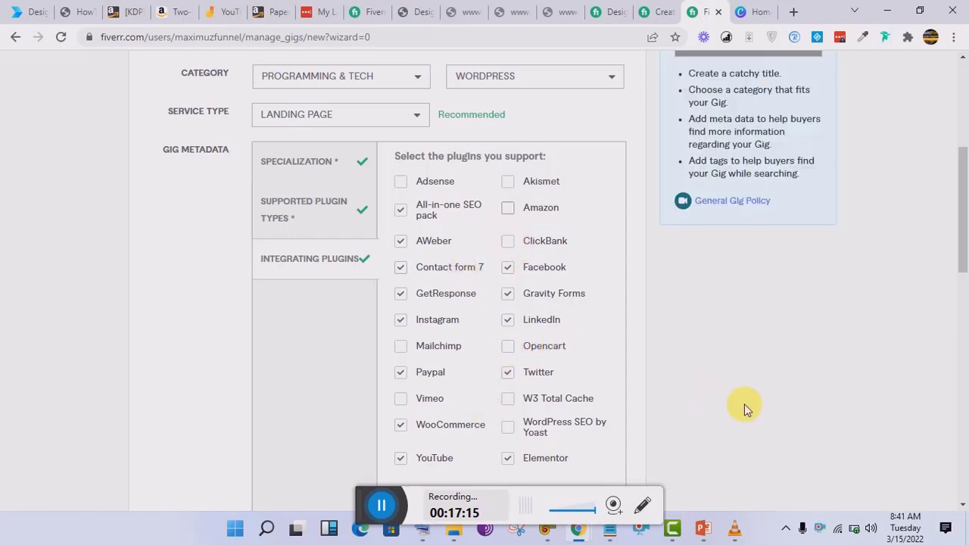
pyautogui.scroll(-3, 963, 299)
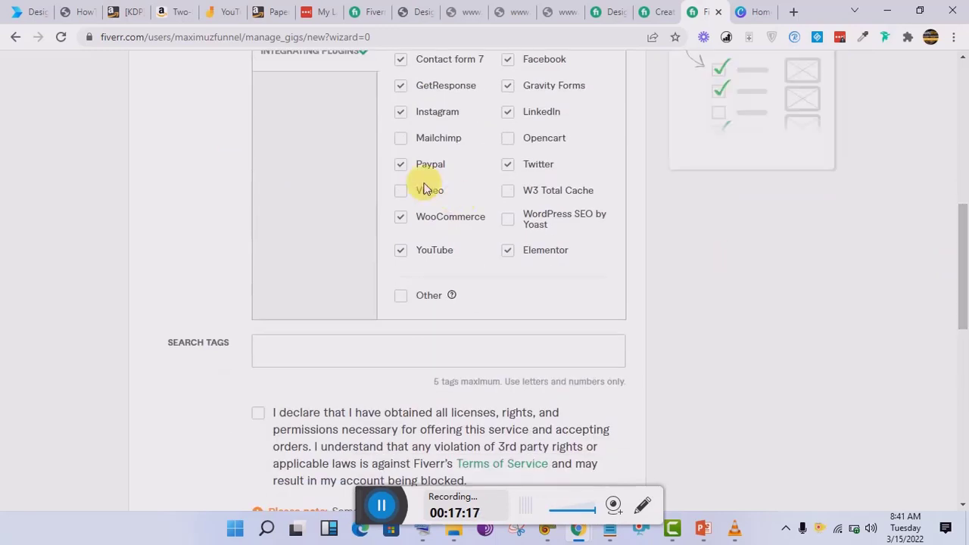
pyautogui.click(401, 143)
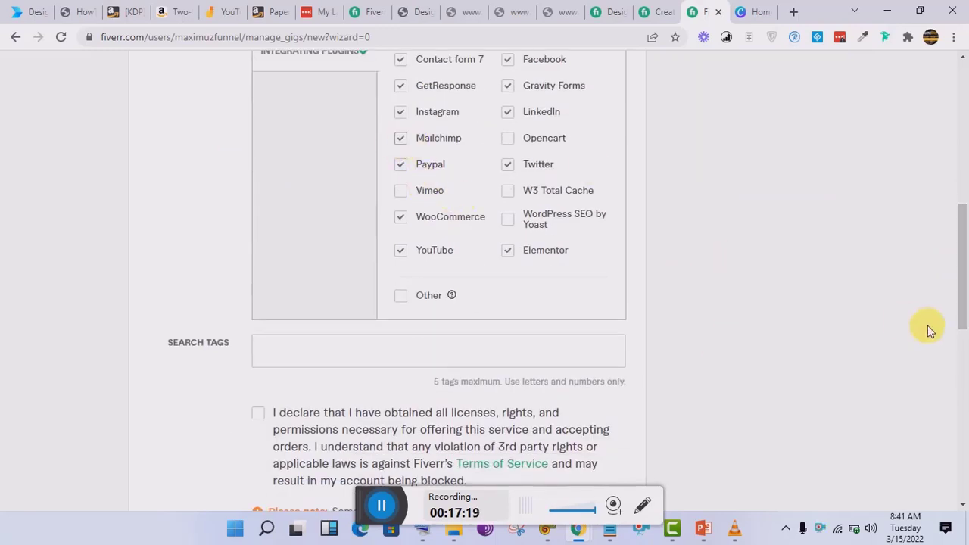
# Check the search suggestions for "Landing pag" as search tag ideas, and place the gig form page beside the landing page results.
pyautogui.moveTo(963, 270); pyautogui.dragTo(963, 307)
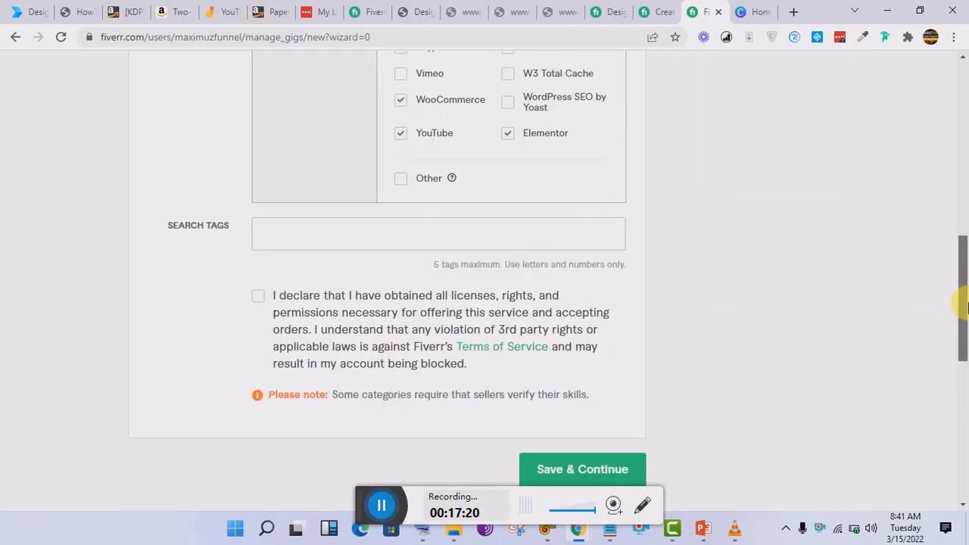
pyautogui.click(454, 236)
pyautogui.click(364, 8)
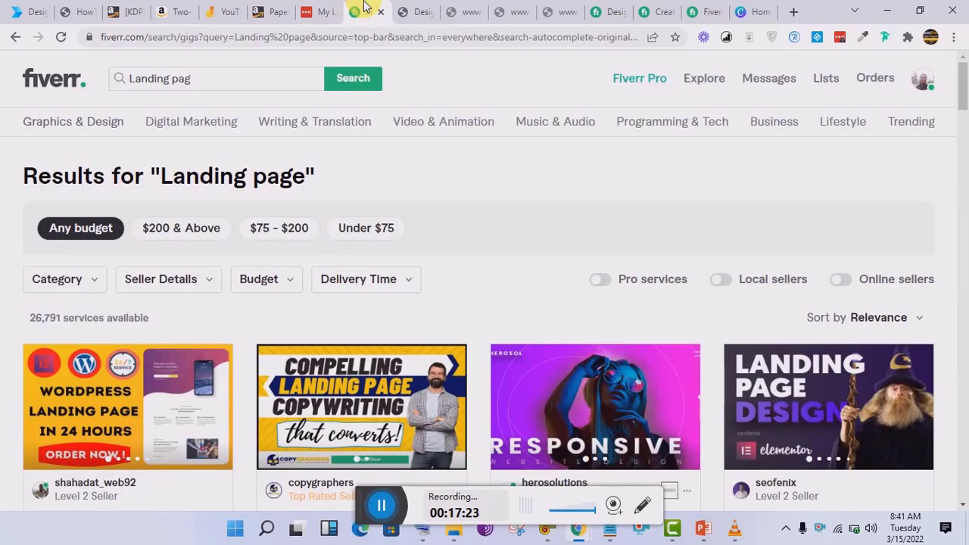
pyautogui.click(257, 84)
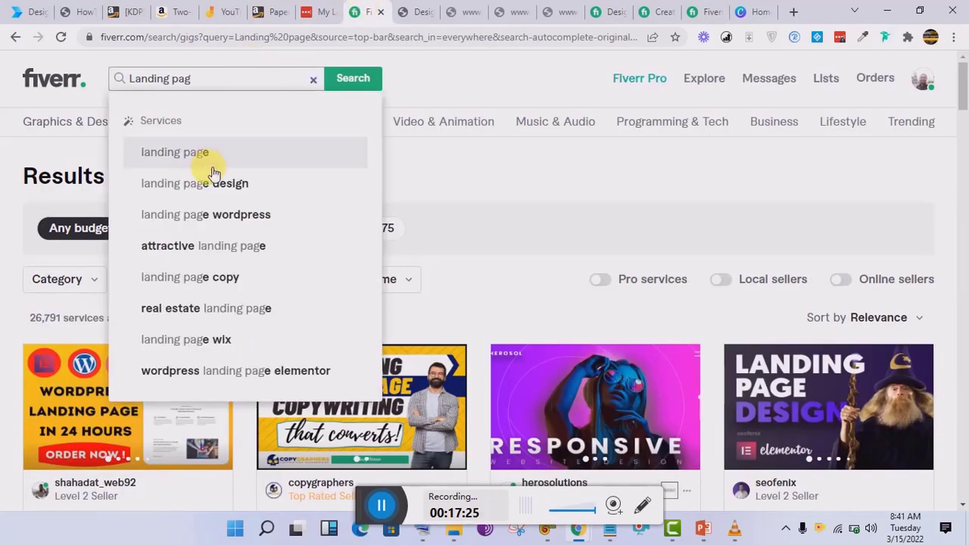
pyautogui.moveTo(712, 6); pyautogui.dragTo(429, 6)
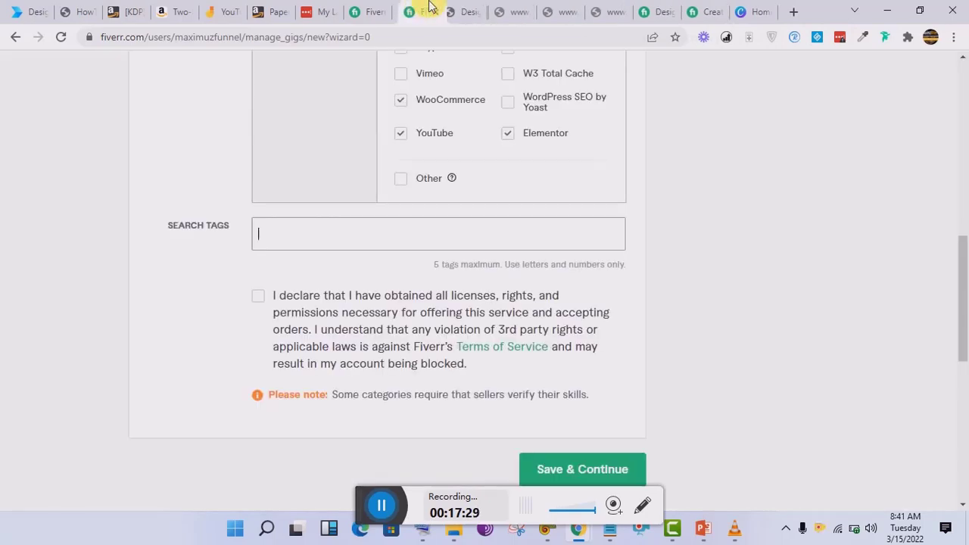
# Check the landing page search suggestions and add "landing page" as the gig's first search tag.
pyautogui.click(375, 12)
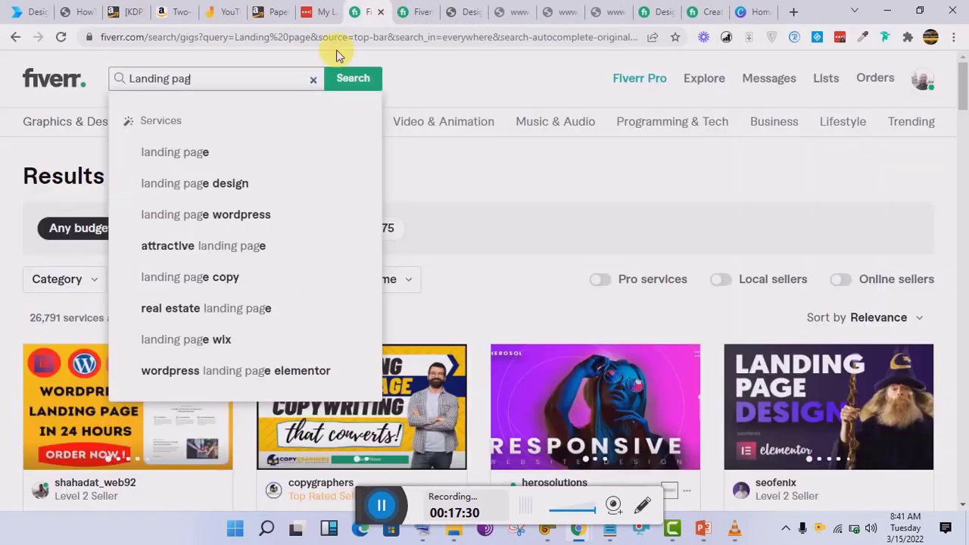
pyautogui.click(419, 10)
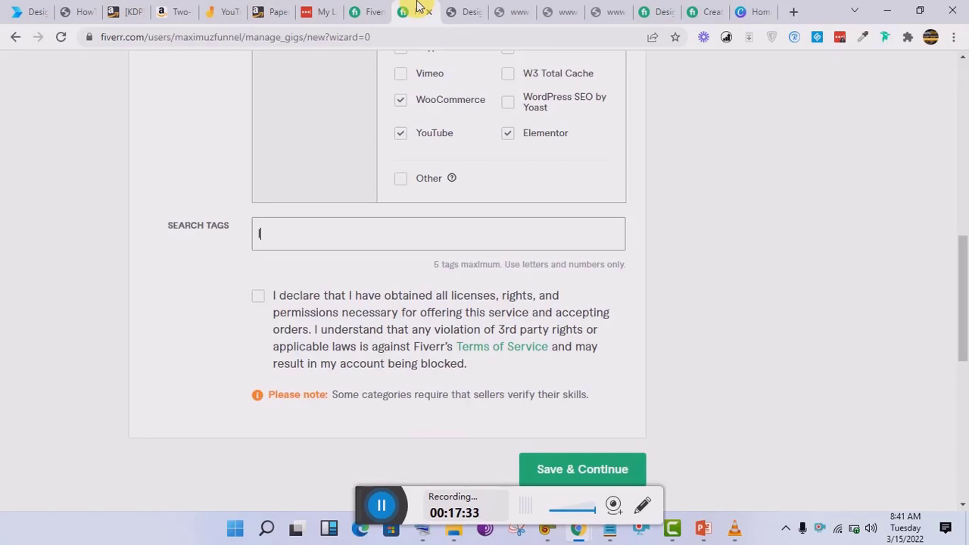
pyautogui.write('landing ')
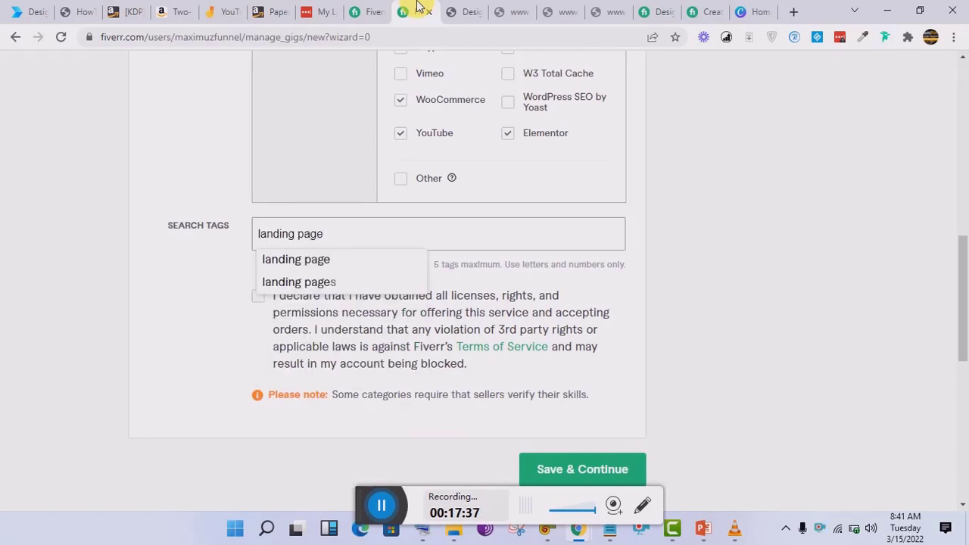
pyautogui.write('page')
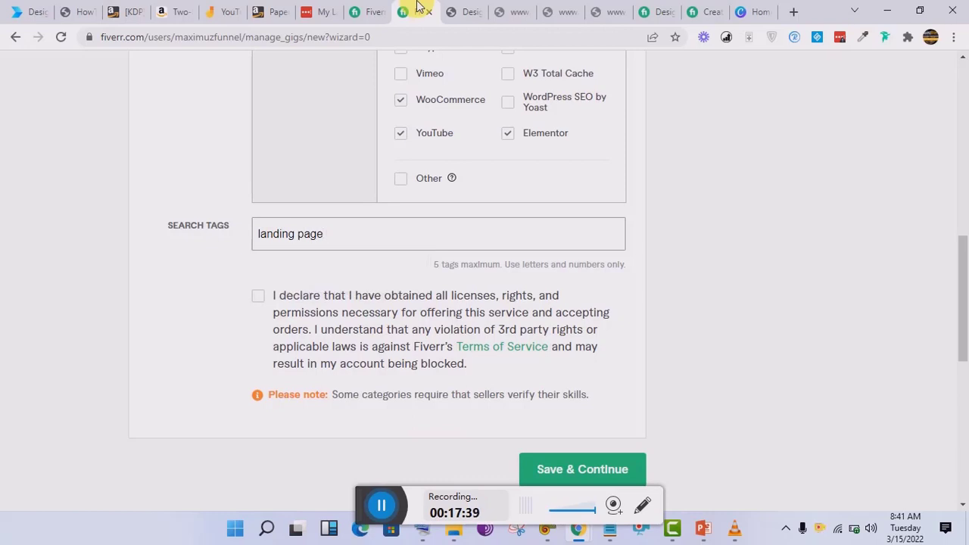
pyautogui.press('BackSpace')
pyautogui.press('Return')
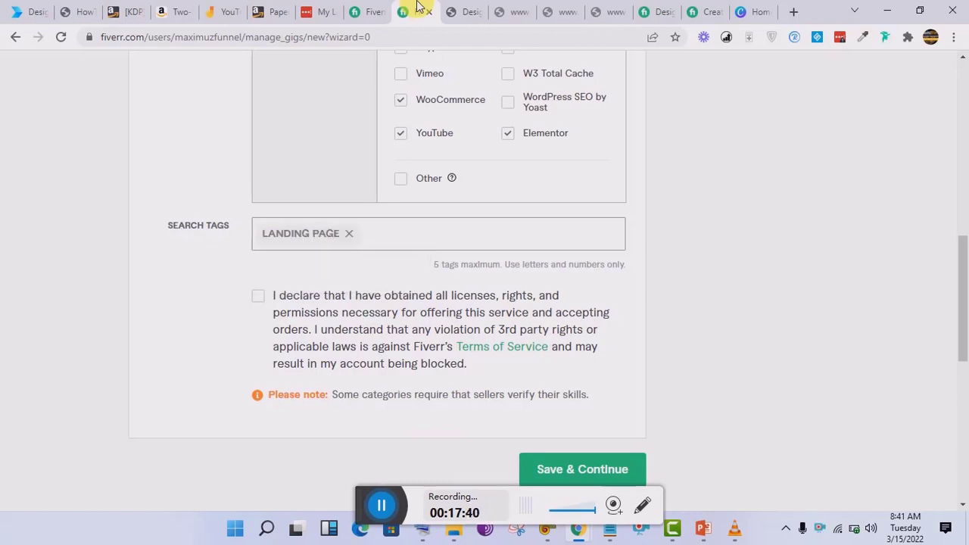
# Add "landing page design" as a search tag and accept the declaration on licenses, rights and permissions.
pyautogui.click(359, 9)
pyautogui.click(402, 9)
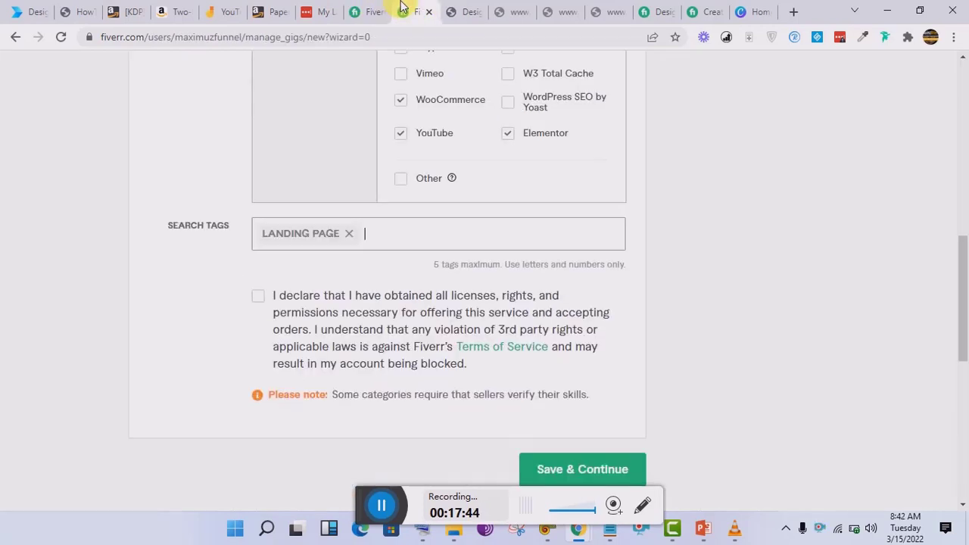
pyautogui.write('landing ')
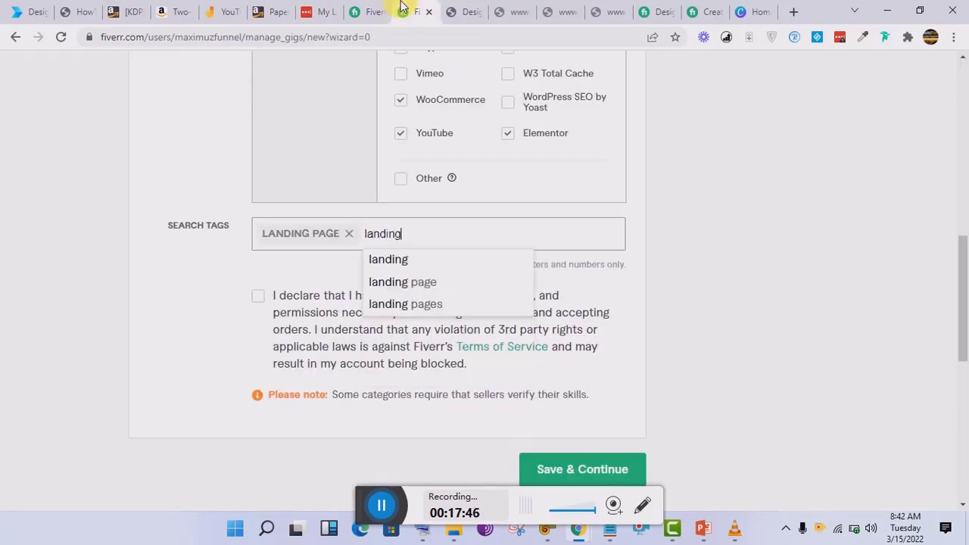
pyautogui.write('pag')
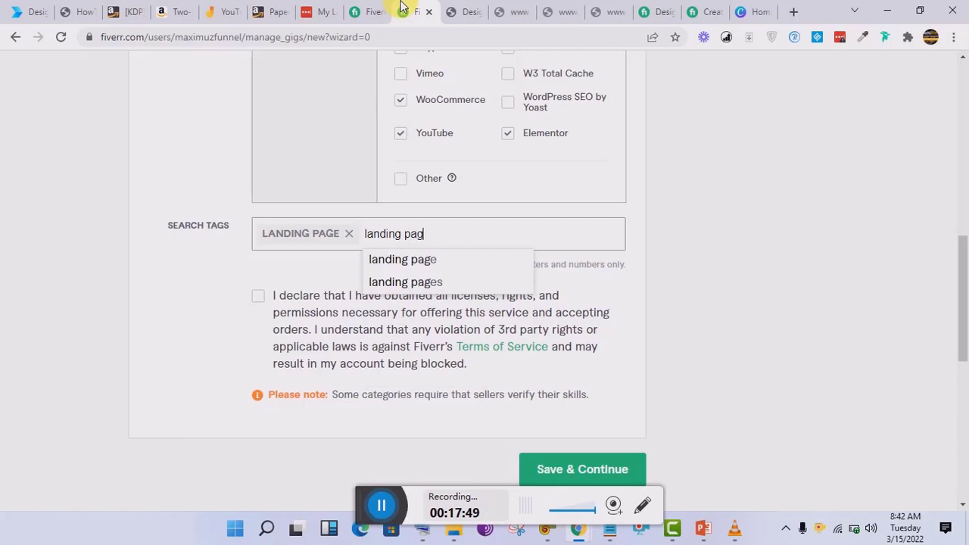
pyautogui.write('e design')
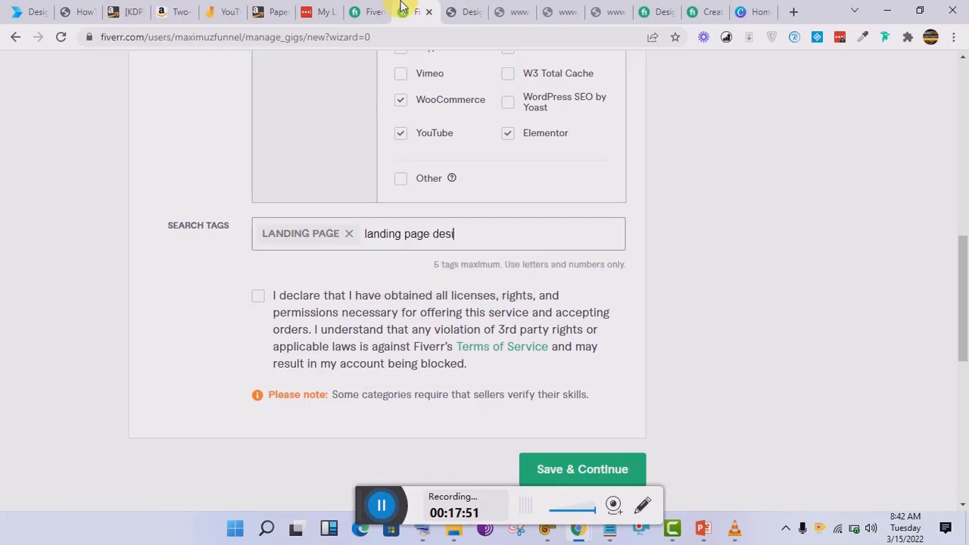
pyautogui.click(259, 296)
pyautogui.moveTo(449, 234)
pyautogui.click(483, 244)
pyautogui.press('Return')
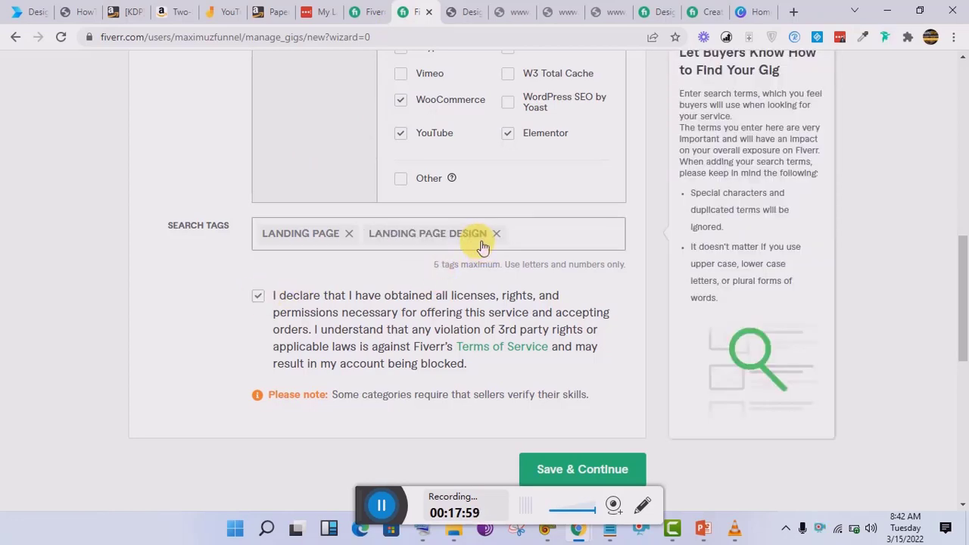
# Add "sales page" and "Elementor" to the gig's search tags.
pyautogui.write('sales')
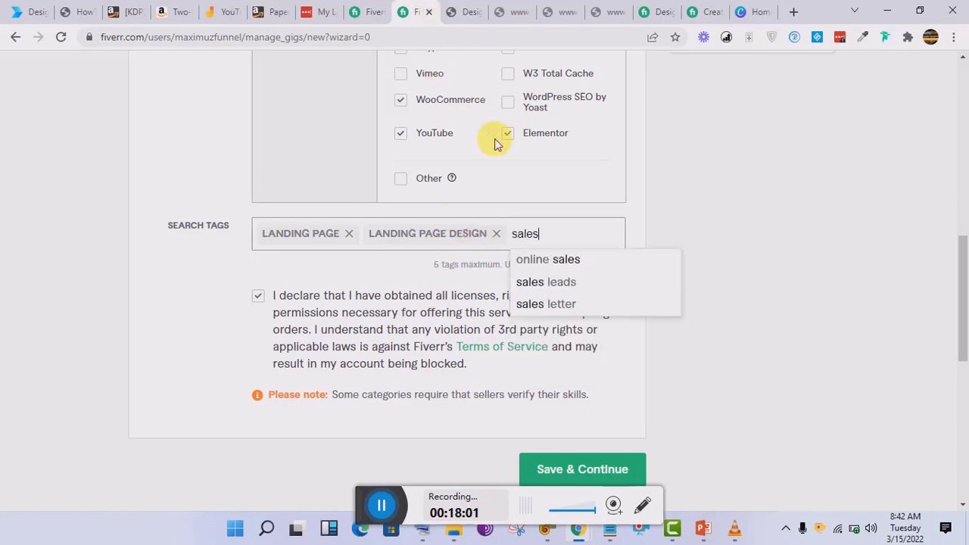
pyautogui.write(' pag')
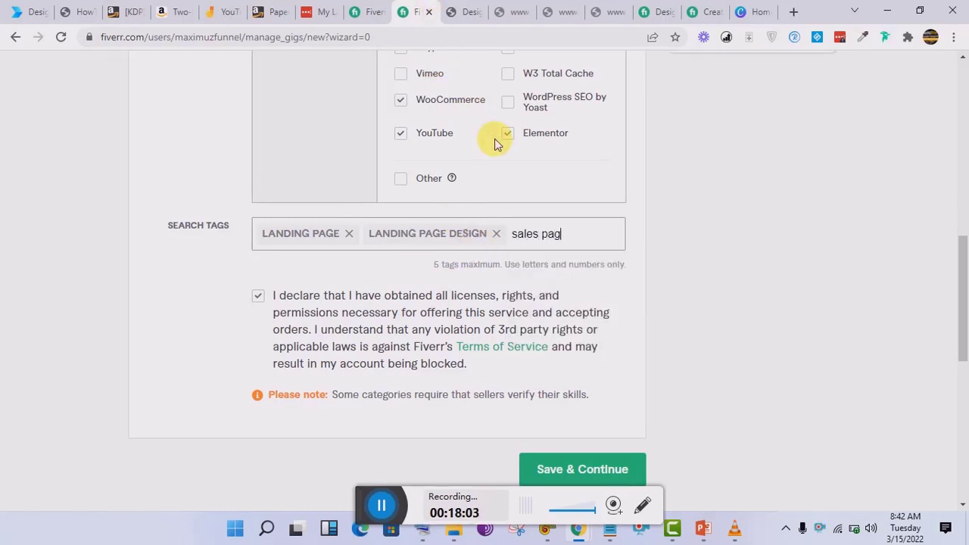
pyautogui.write('e')
pyautogui.press('Return')
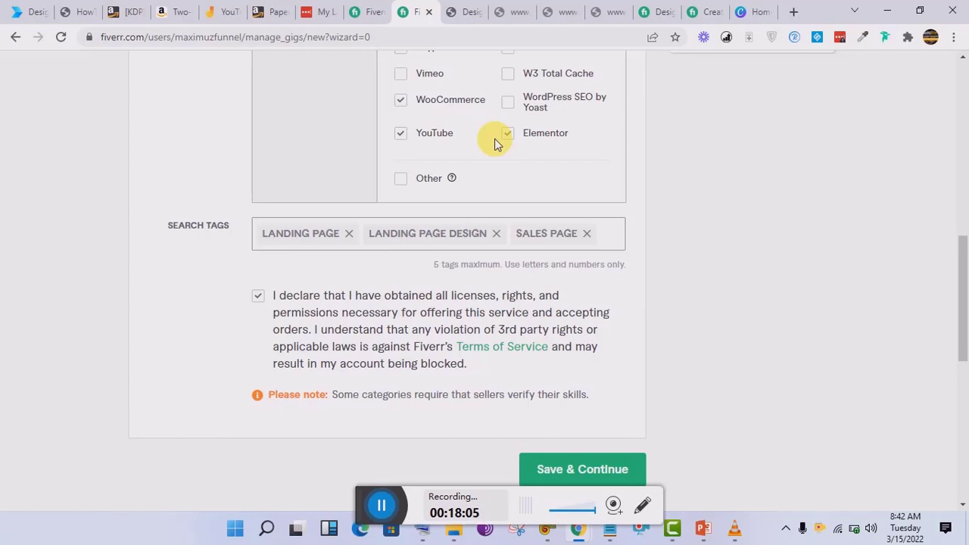
pyautogui.write('Elem')
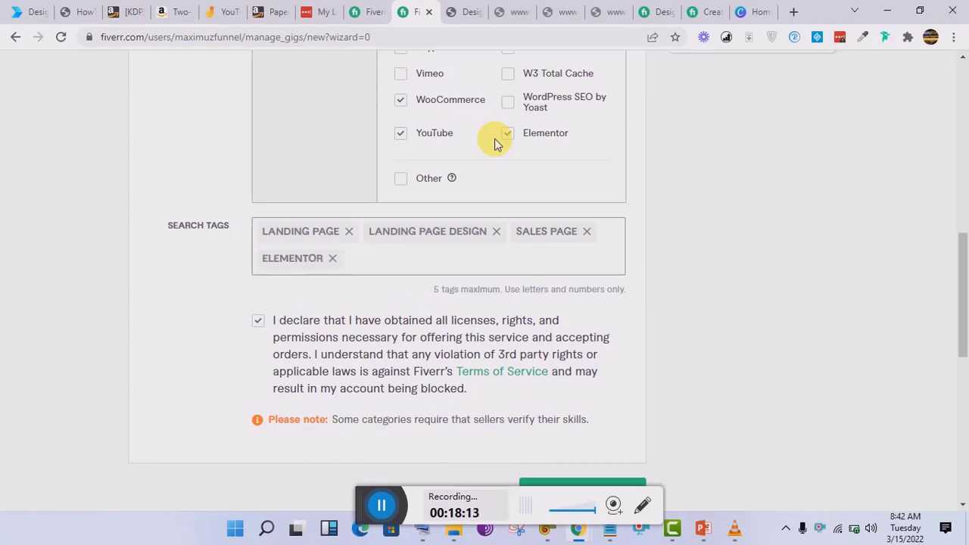
# Add "wordpress landing page" as the fifth search tag and dismiss the low battery notice.
pyautogui.write('wordpress ')
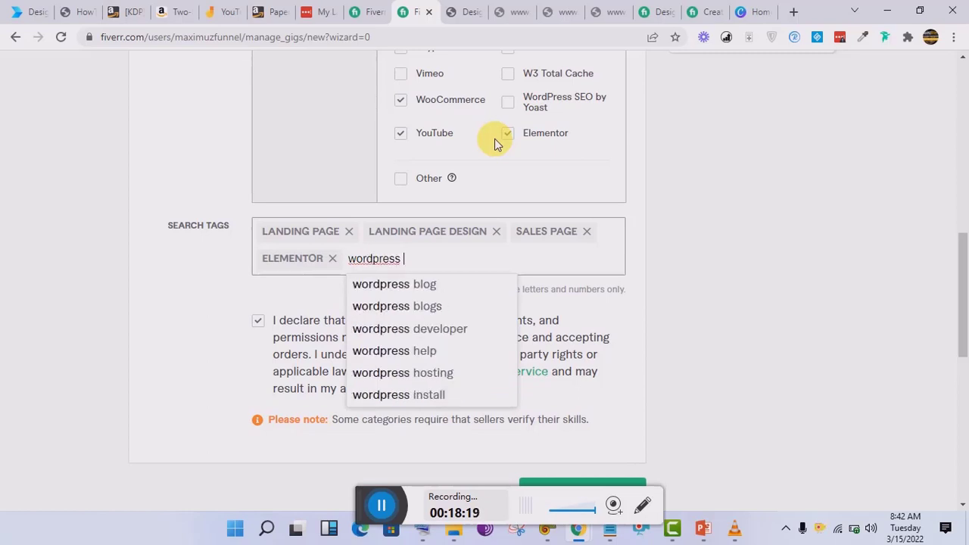
pyautogui.write('landing pa')
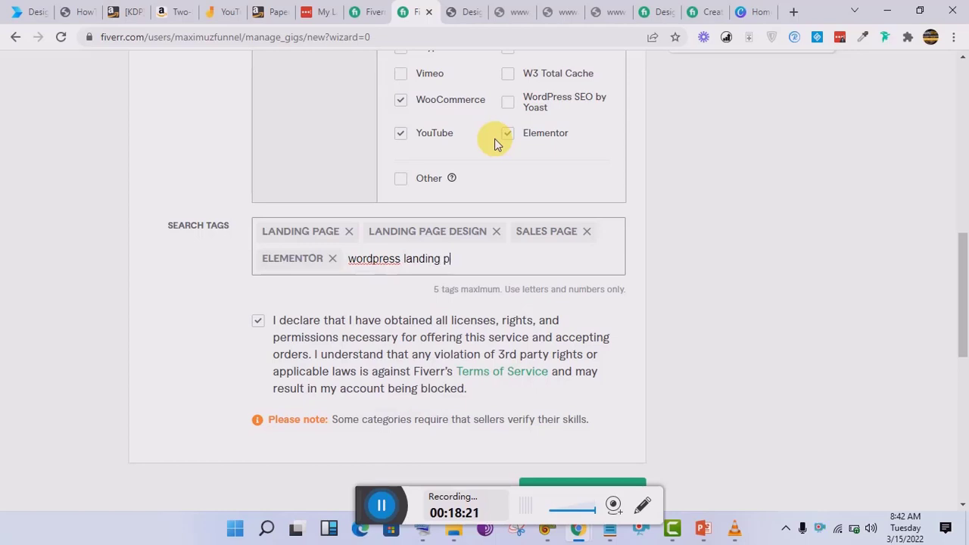
pyautogui.write('ge')
pyautogui.press('Return')
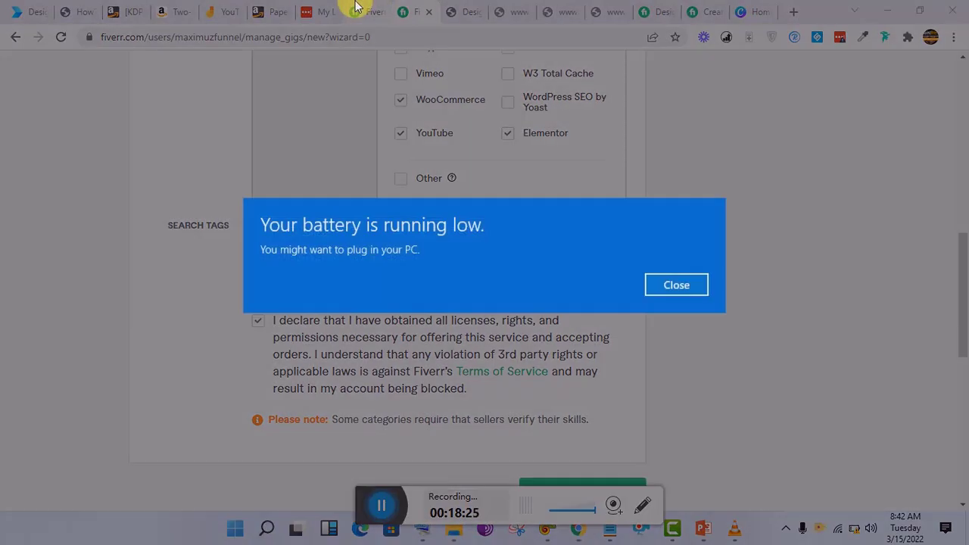
pyautogui.click(670, 286)
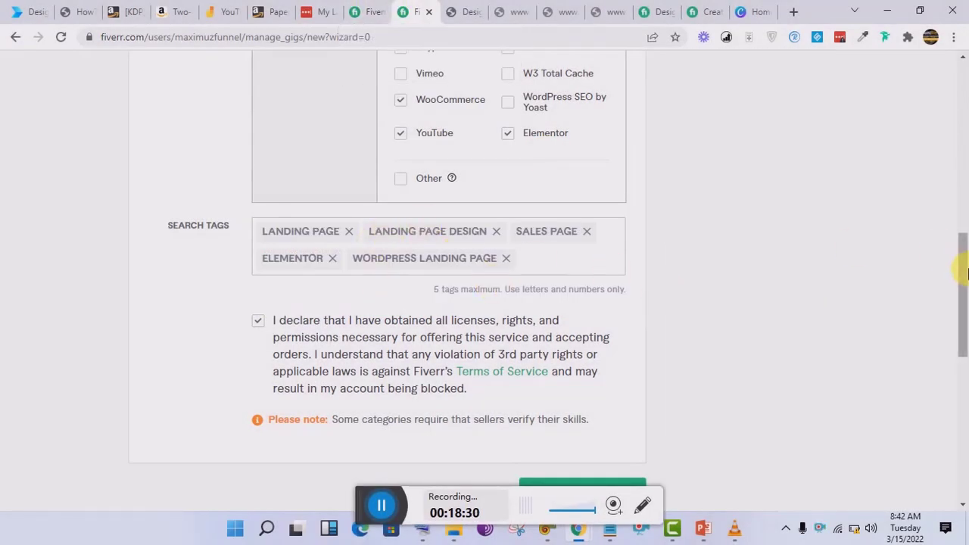
# Compare the tags with the landing page search suggestions and try to save the gig overview.
pyautogui.moveTo(962, 242); pyautogui.dragTo(965, 292)
pyautogui.click(384, 9)
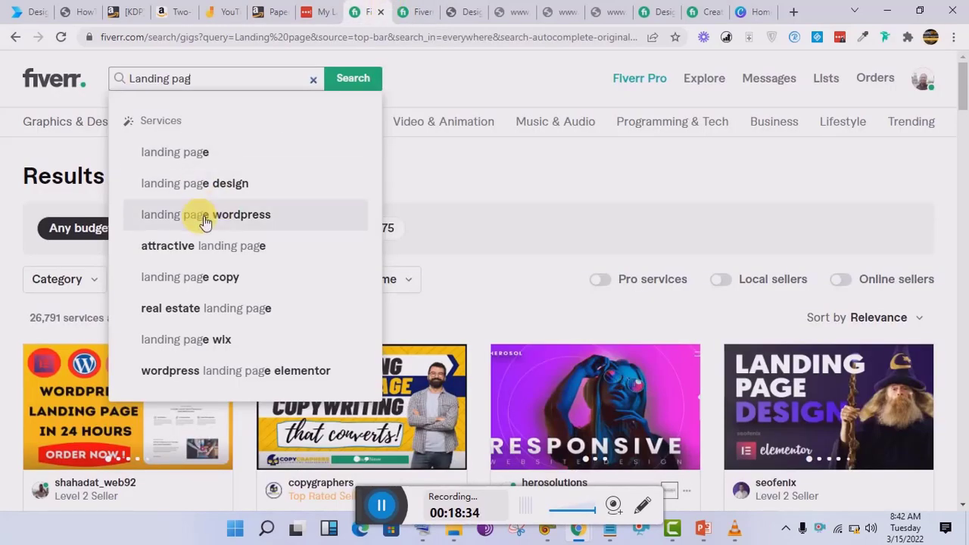
pyautogui.click(407, 10)
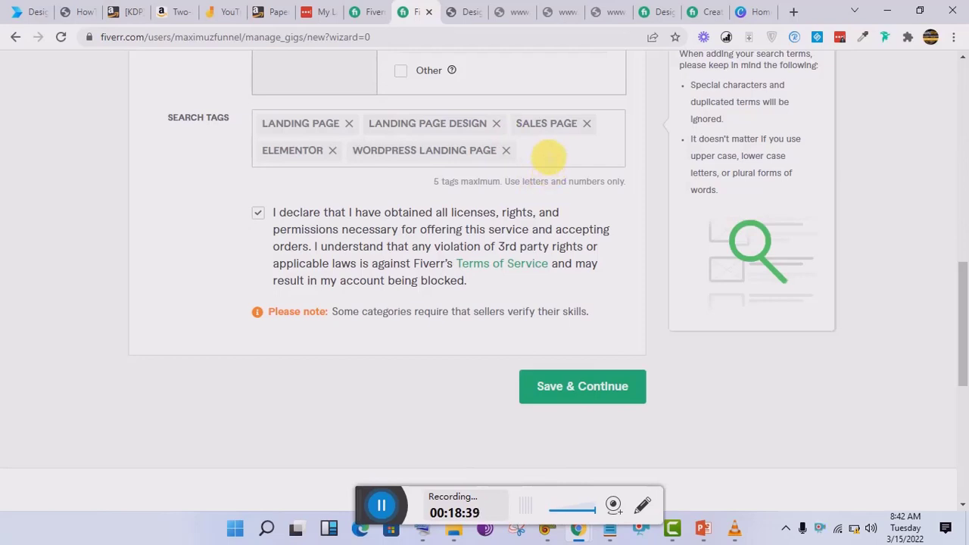
pyautogui.click(571, 388)
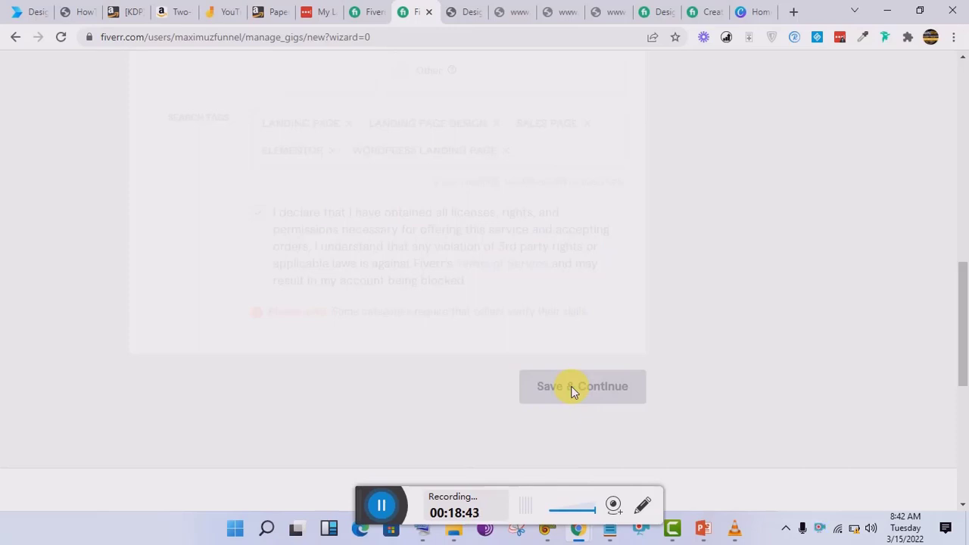
pyautogui.moveTo(525, 305)
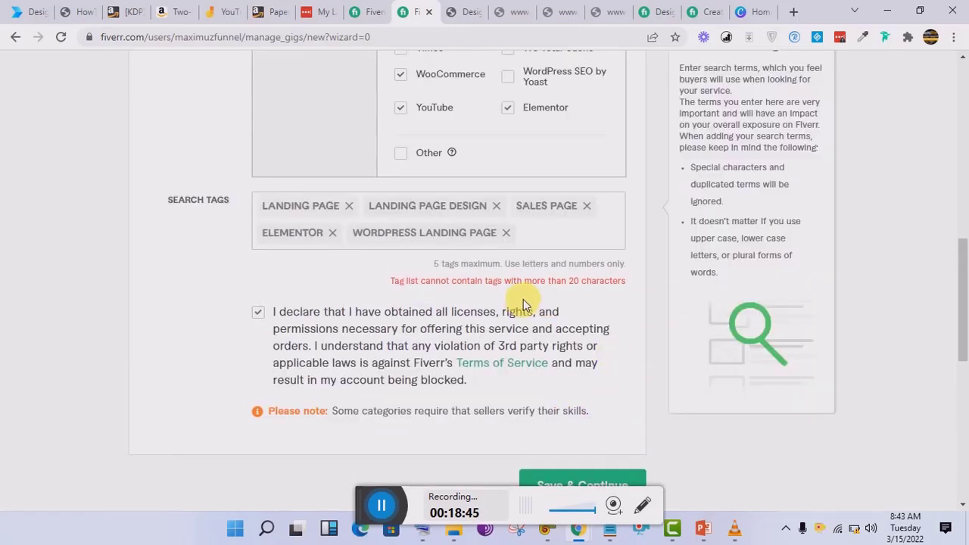
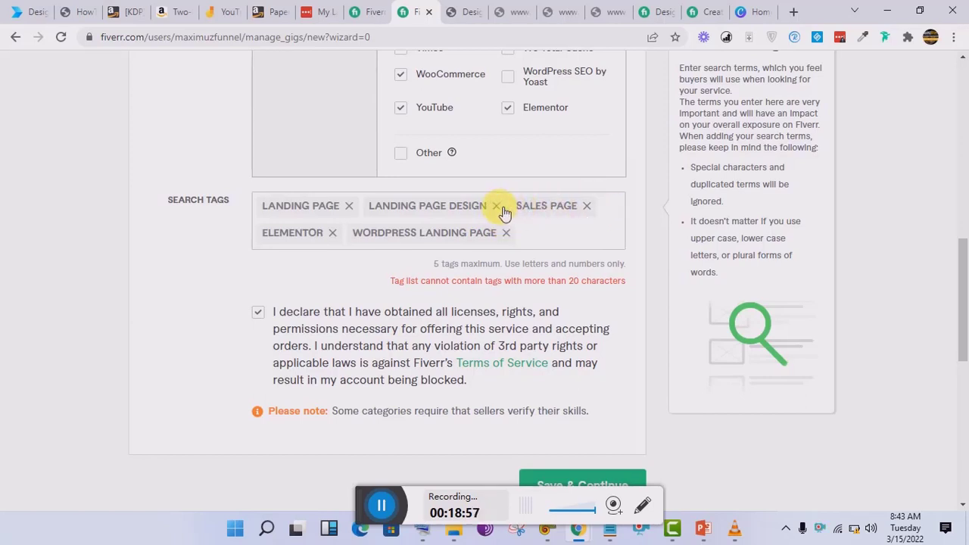
# Remove the "landing page design", "landing page" and "wordpress landing page" search tags.
pyautogui.click(503, 210)
pyautogui.click(634, 471)
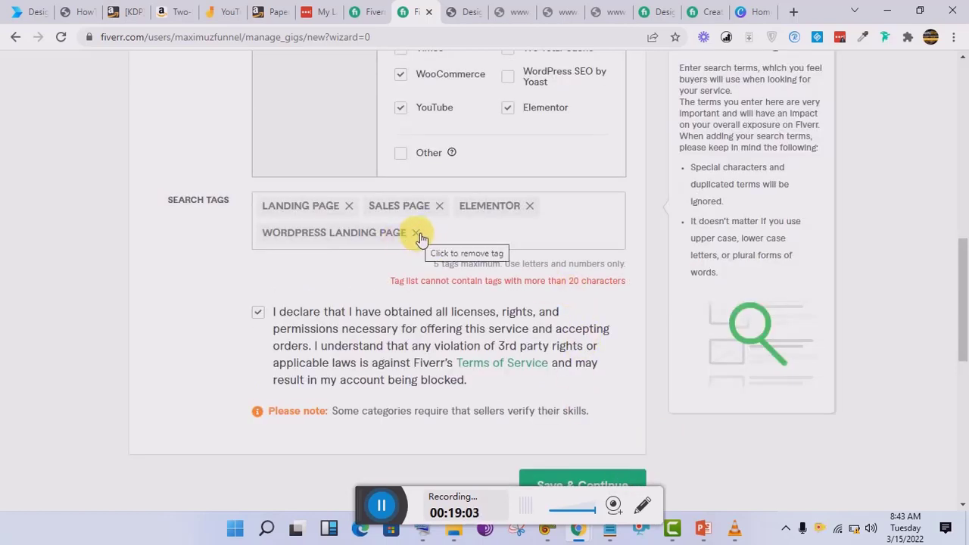
pyautogui.click(349, 206)
pyautogui.click(609, 445)
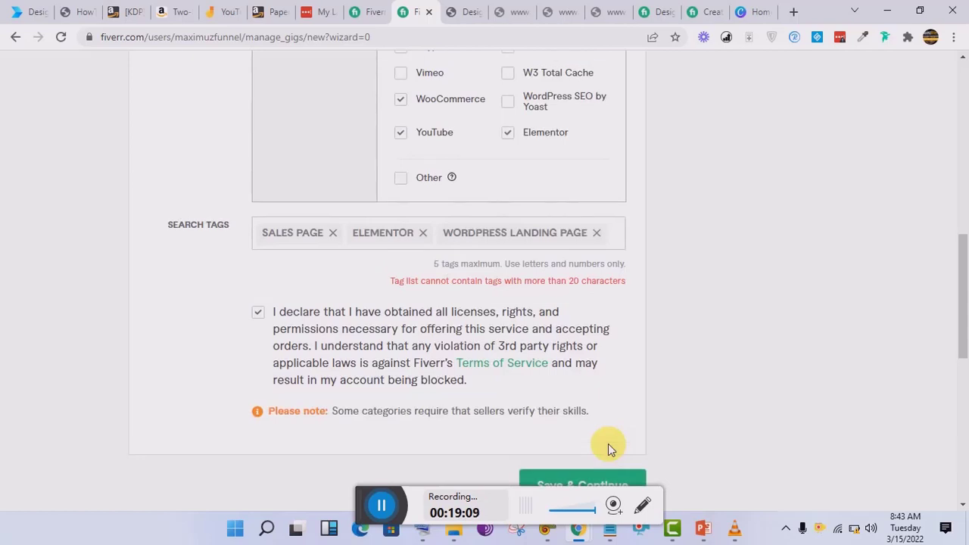
pyautogui.click(597, 232)
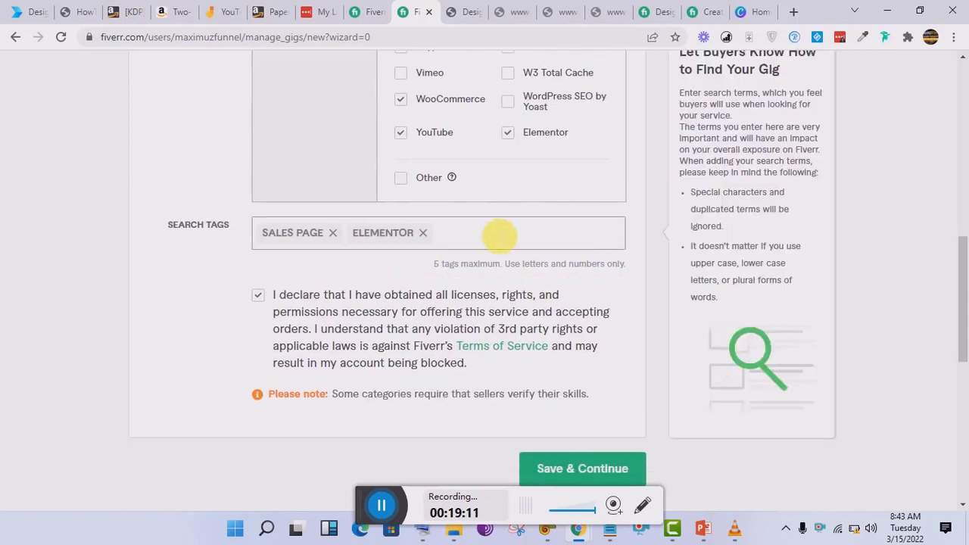
# Add "wordpress" to the gig's search tags.
pyautogui.write('wo')
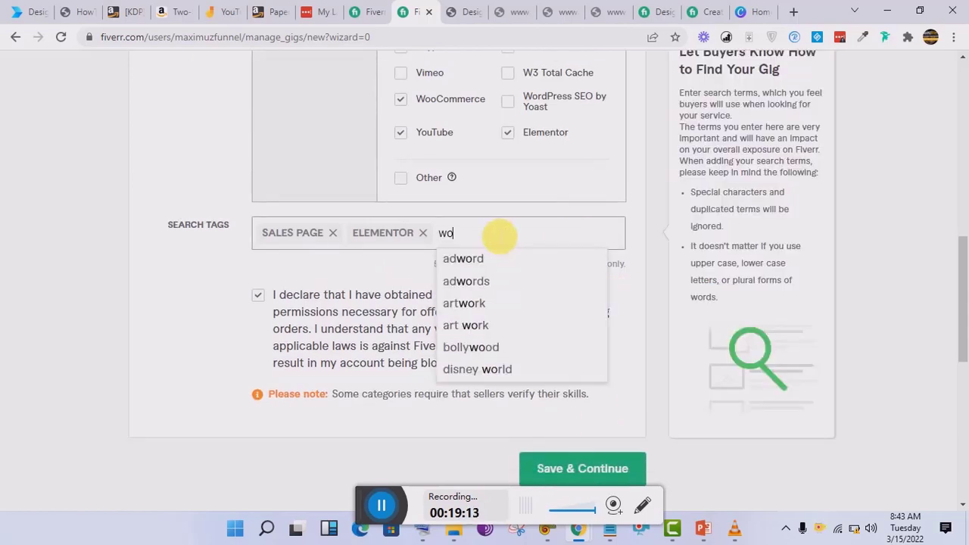
pyautogui.write('rdpr')
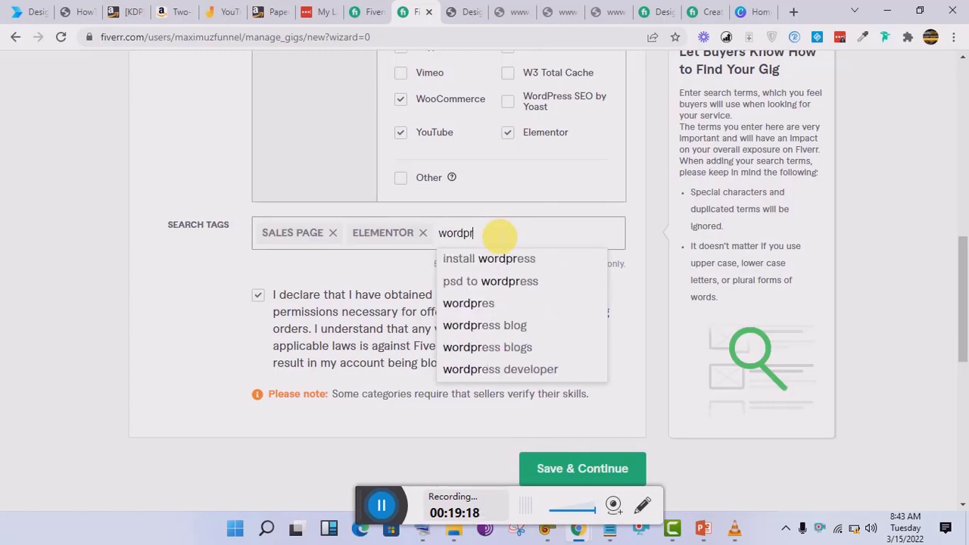
pyautogui.write('ess')
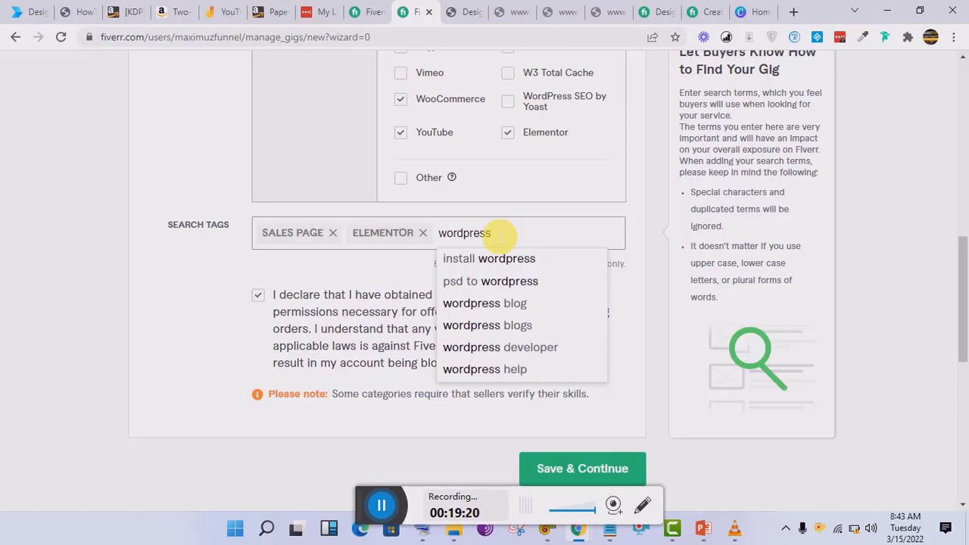
pyautogui.press('Return')
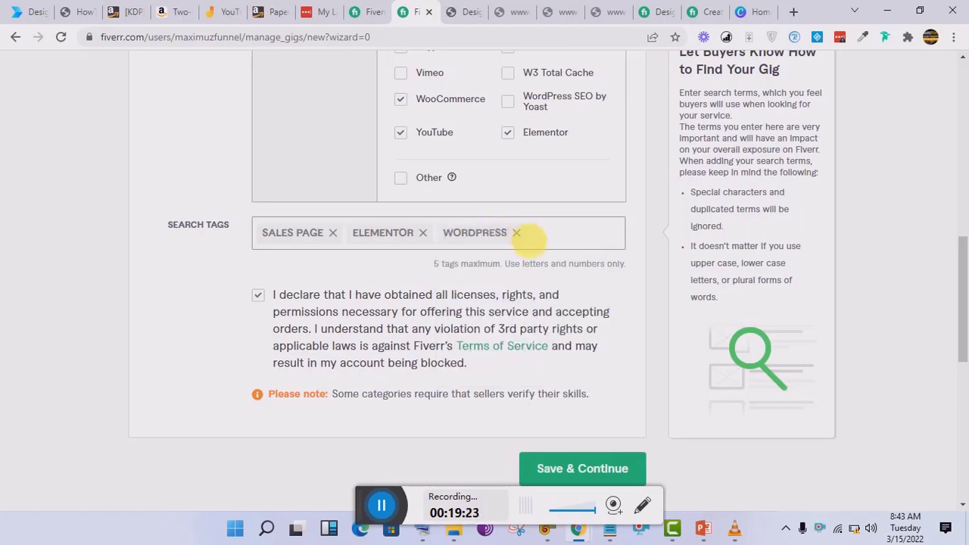
# Add the suggested "landing page" tag to the search tags beside "wordpress".
pyautogui.write('sl')
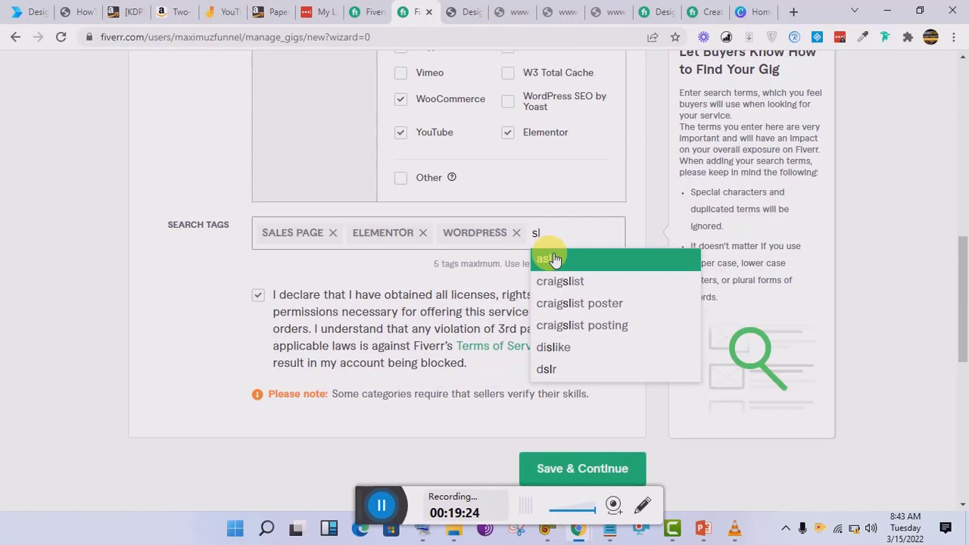
pyautogui.press('BackSpace')
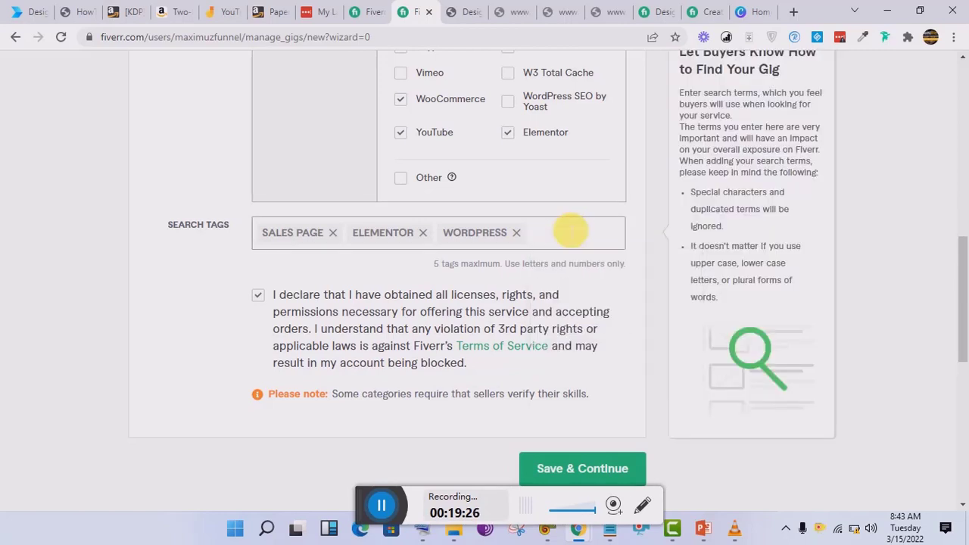
pyautogui.write('landing p')
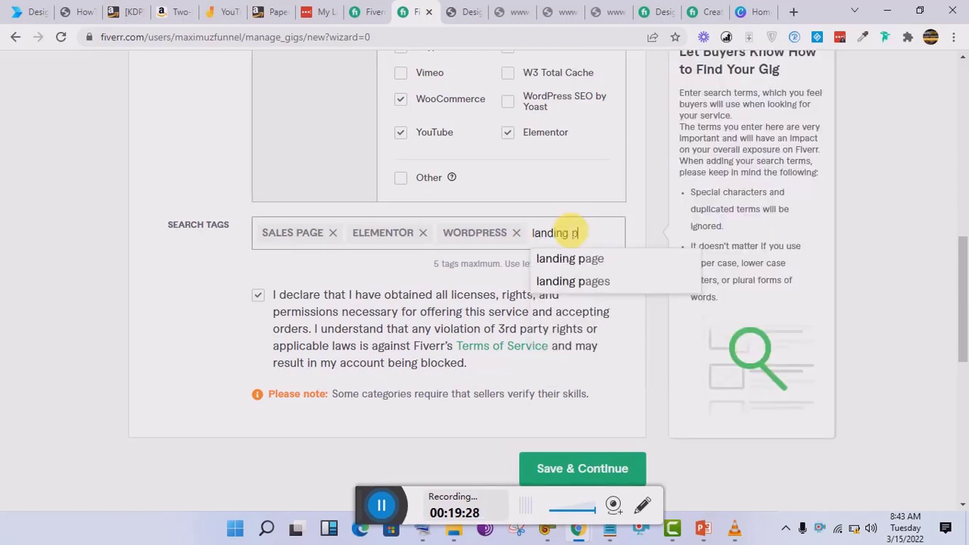
pyautogui.write('aeg')
pyautogui.press('BackSpace')
pyautogui.press('BackSpace')
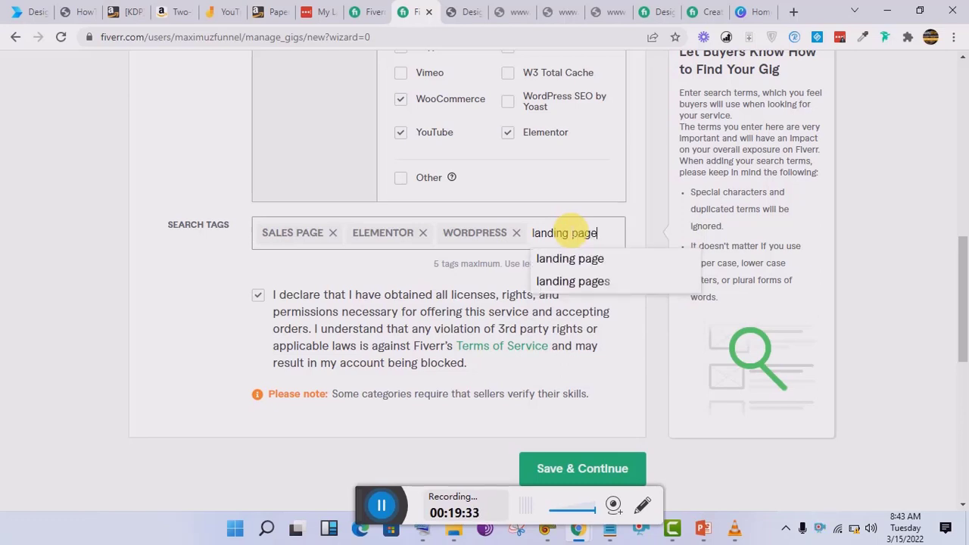
pyautogui.click(580, 265)
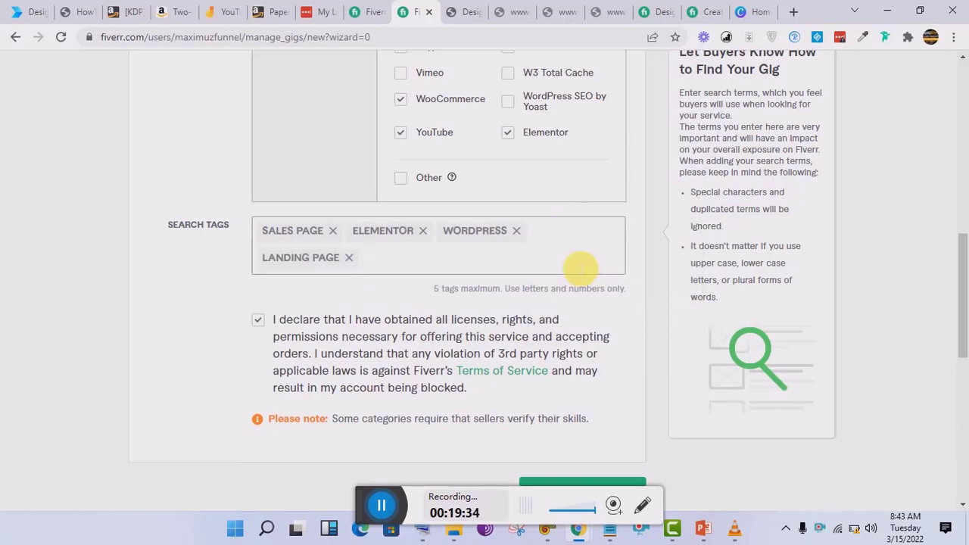
# Save the gig overview and continue to the Scope & Pricing stage.
pyautogui.click(636, 484)
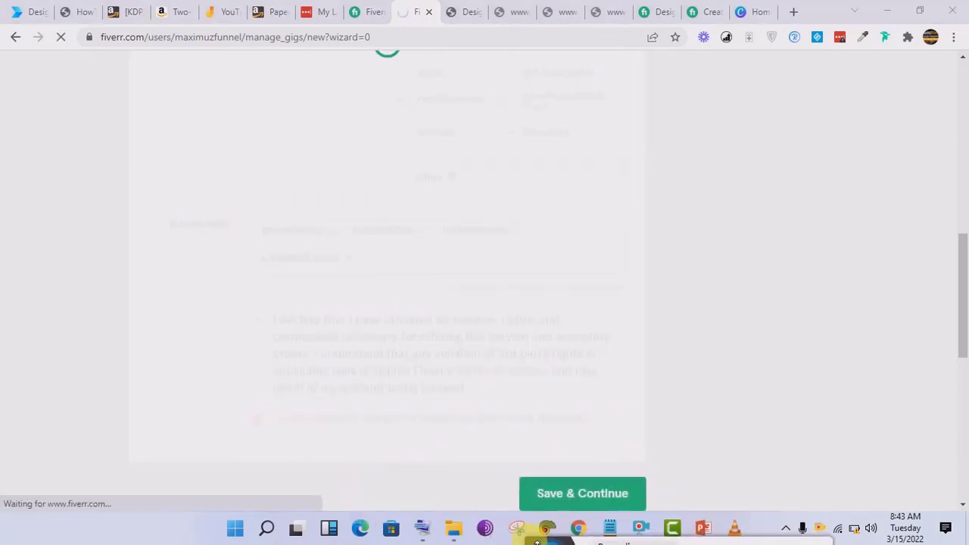
pyautogui.moveTo(964, 307); pyautogui.dragTo(964, 243)
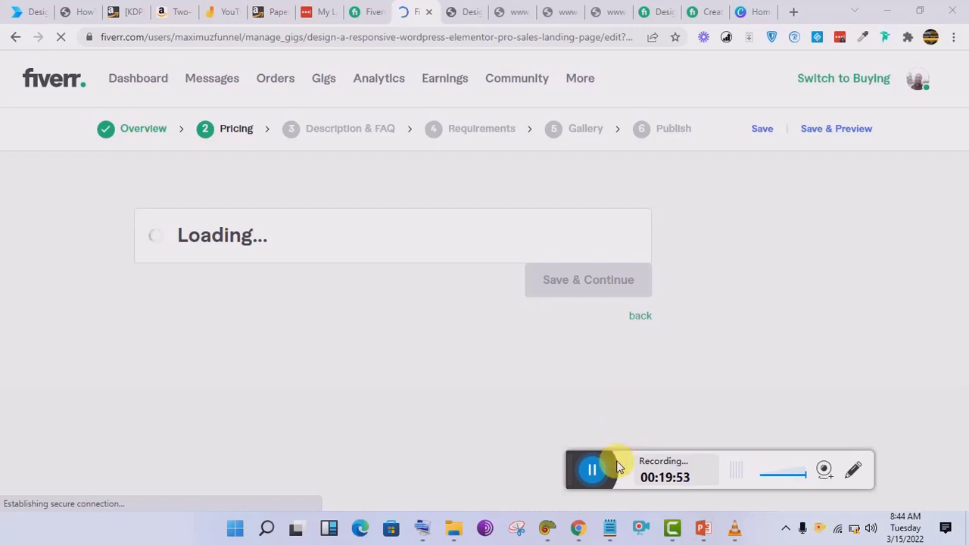
pyautogui.moveTo(594, 471); pyautogui.dragTo(358, 451)
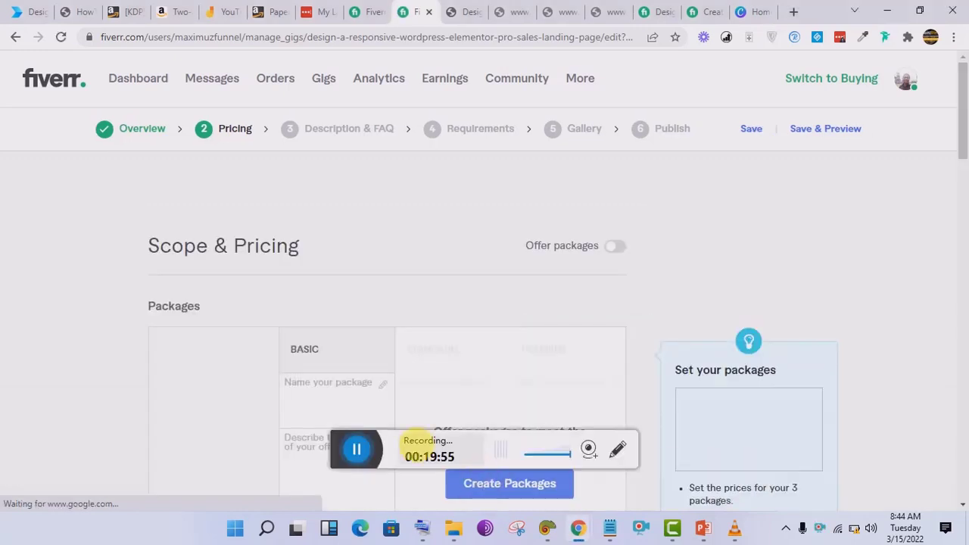
pyautogui.click(356, 445)
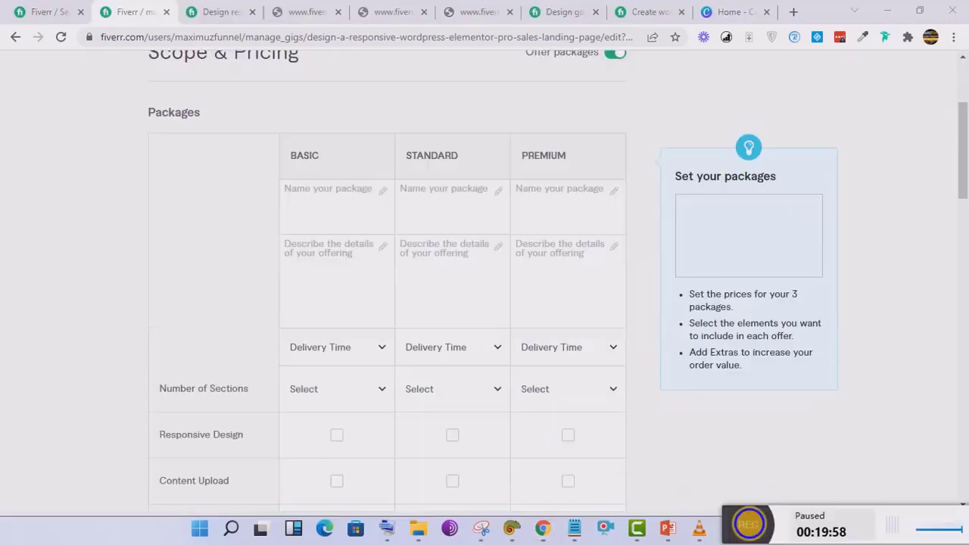
pyautogui.click(747, 526)
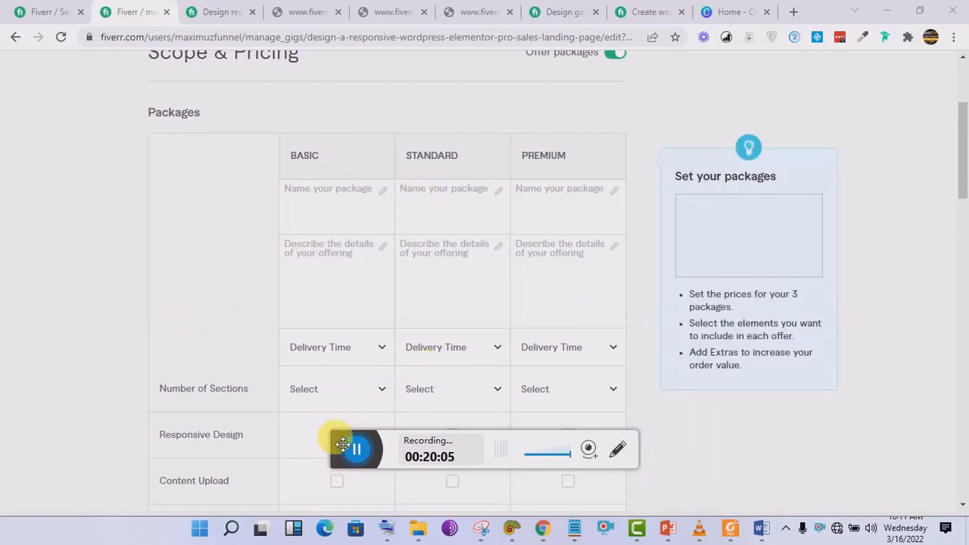
pyautogui.moveTo(343, 445); pyautogui.dragTo(594, 447)
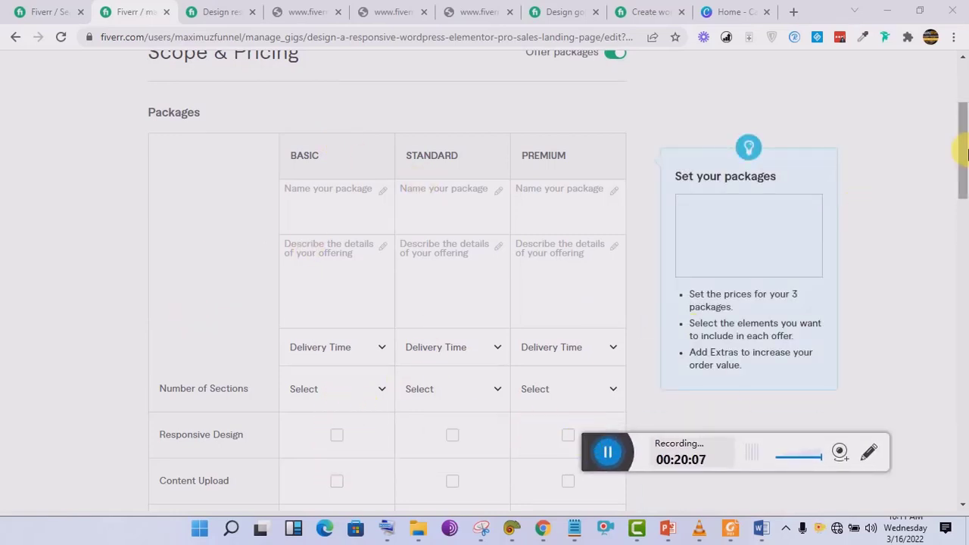
# Review the Basic, Standard and Premium packages table, then check the package texts in the "Gig set up Template" file in Notepad.
pyautogui.scroll(2, 963, 114)
pyautogui.moveTo(963, 121); pyautogui.dragTo(968, 163)
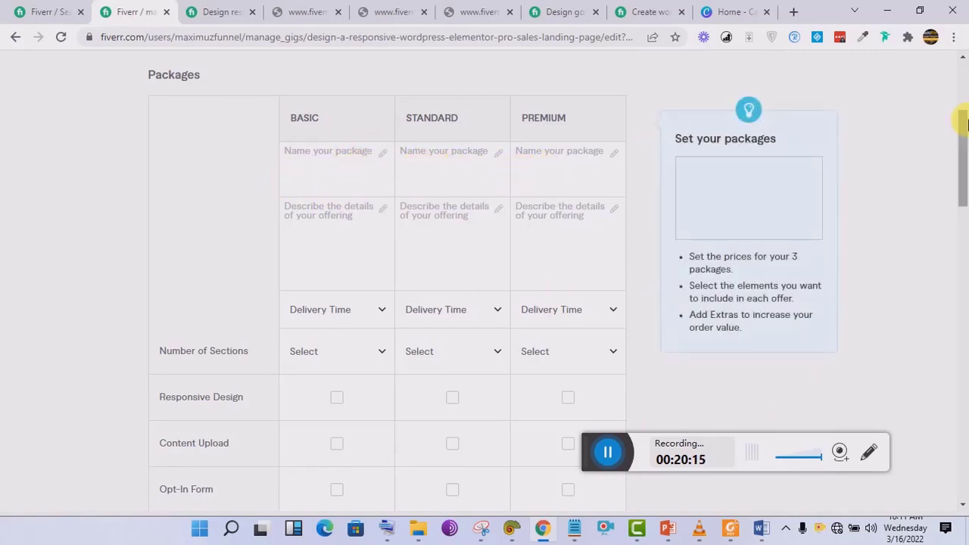
pyautogui.moveTo(968, 140); pyautogui.dragTo(961, 119)
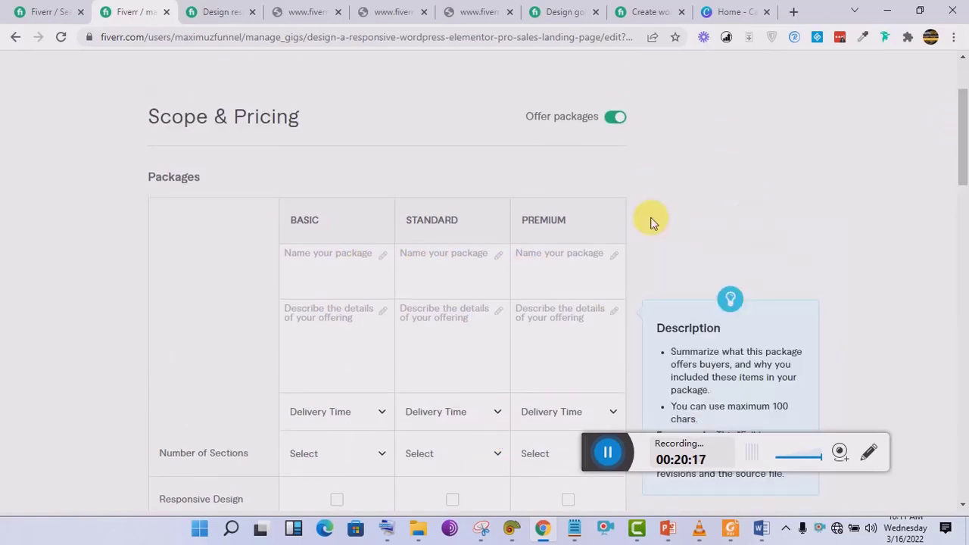
pyautogui.click(574, 528)
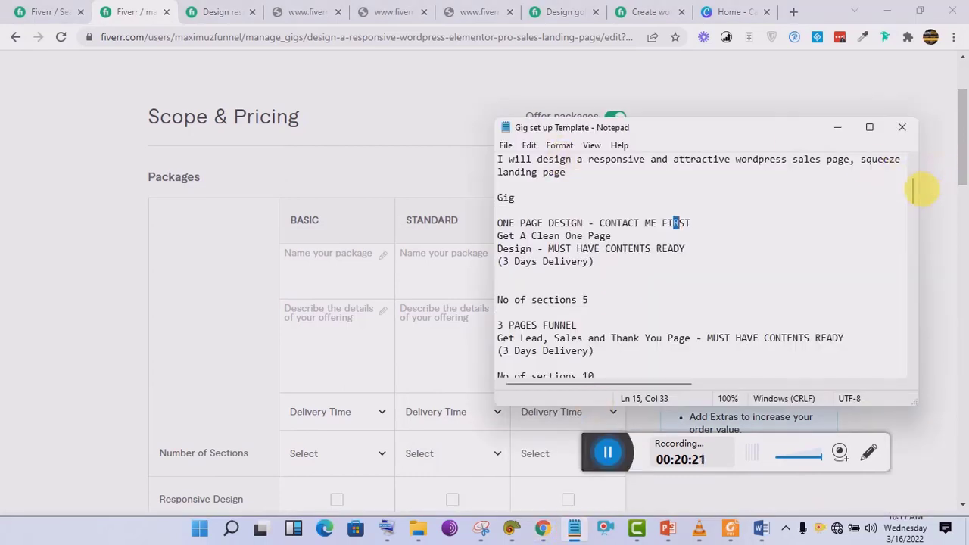
pyautogui.moveTo(916, 195); pyautogui.dragTo(911, 174)
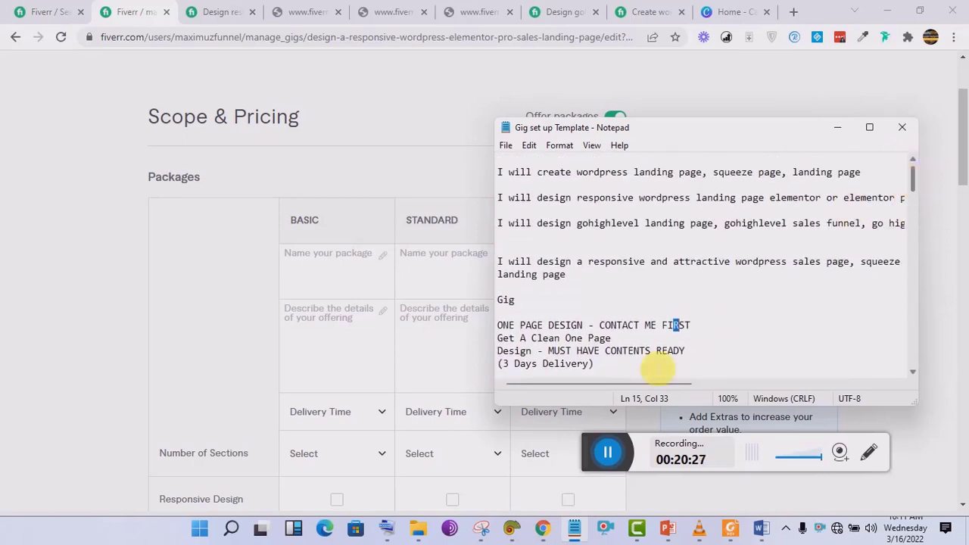
pyautogui.click(608, 452)
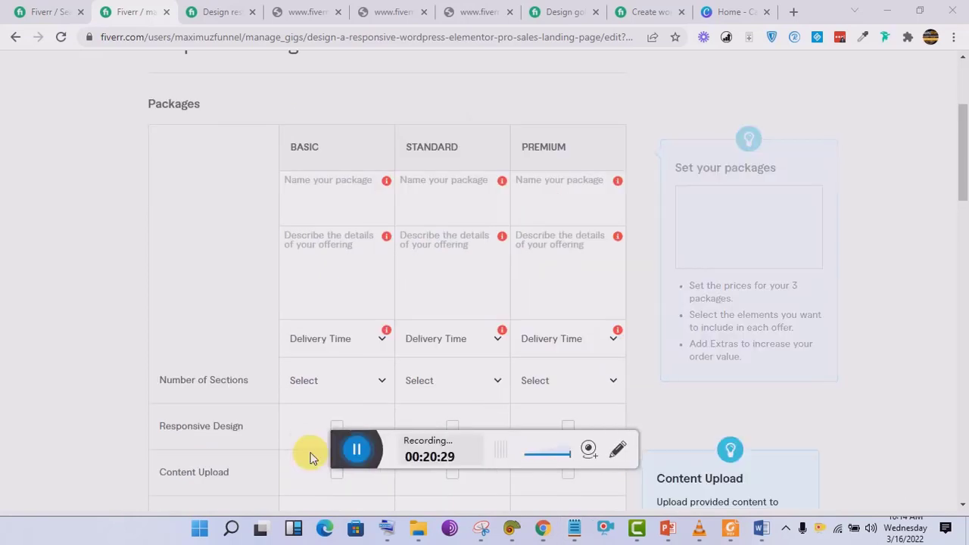
# Copy "ONE PAGE DESIGN - CONTACT ME FIRST" from the Notepad gig template into the Basic package name on Fiverr.
pyautogui.click(570, 528)
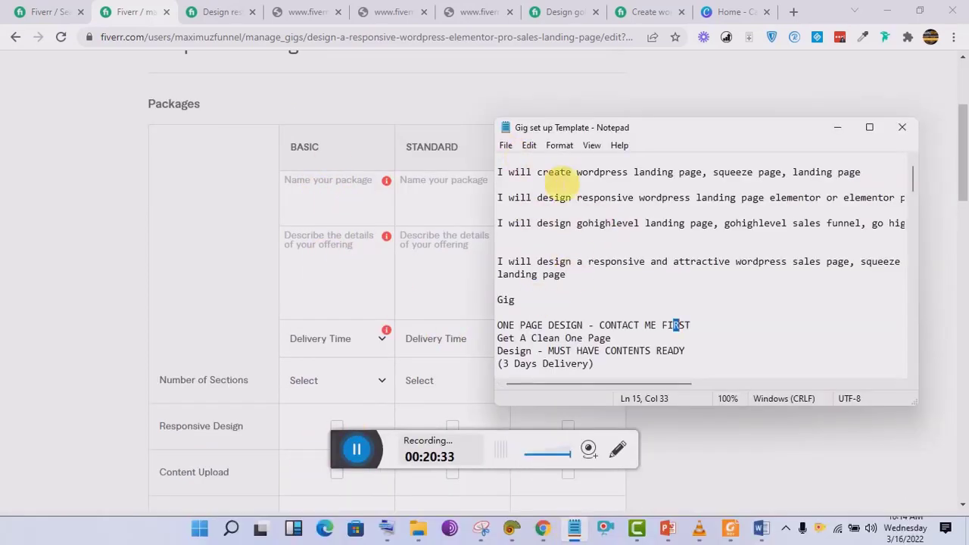
pyautogui.moveTo(914, 177)
pyautogui.mouseDown()
pyautogui.moveTo(911, 164)
pyautogui.moveTo(914, 189)
pyautogui.mouseUp()
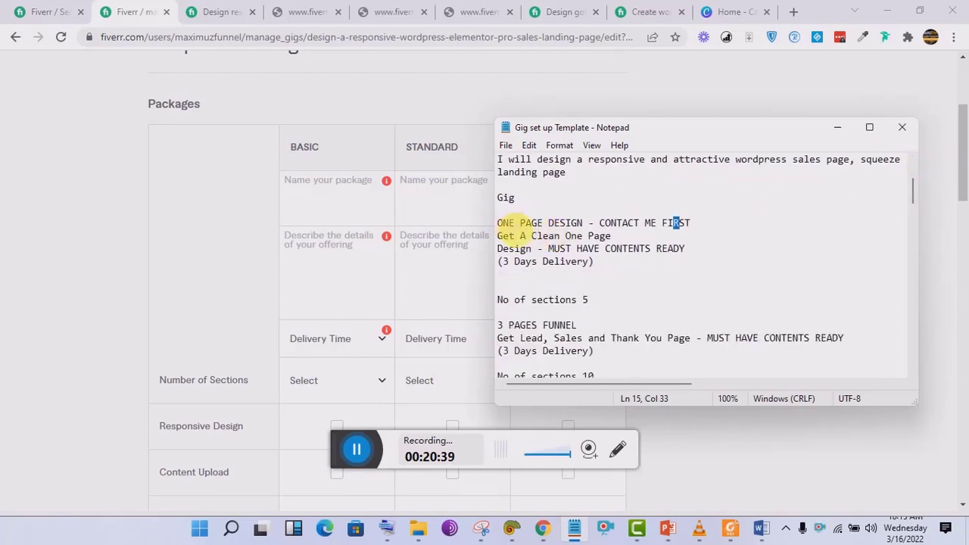
pyautogui.moveTo(500, 223); pyautogui.dragTo(694, 223)
pyautogui.hotkey('ctrl', 'c')
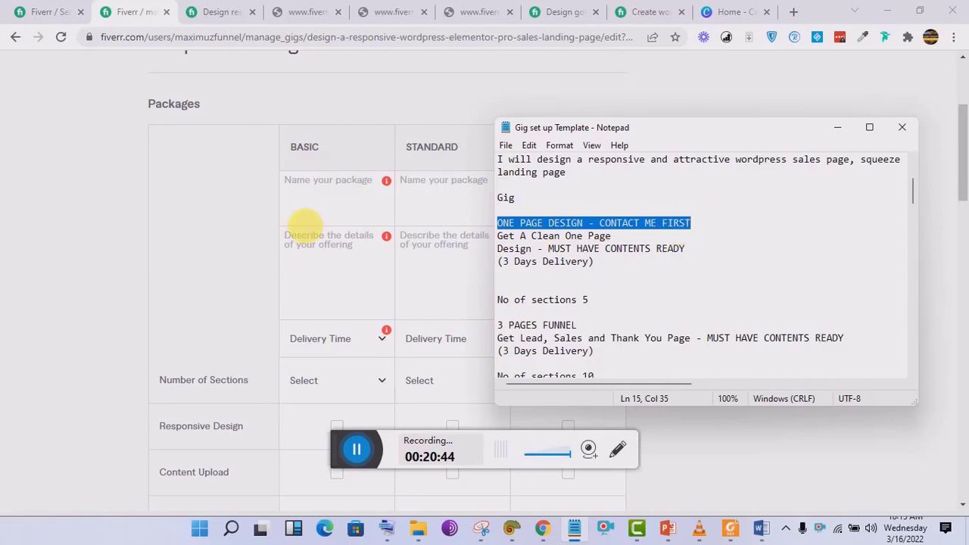
pyautogui.click(325, 180)
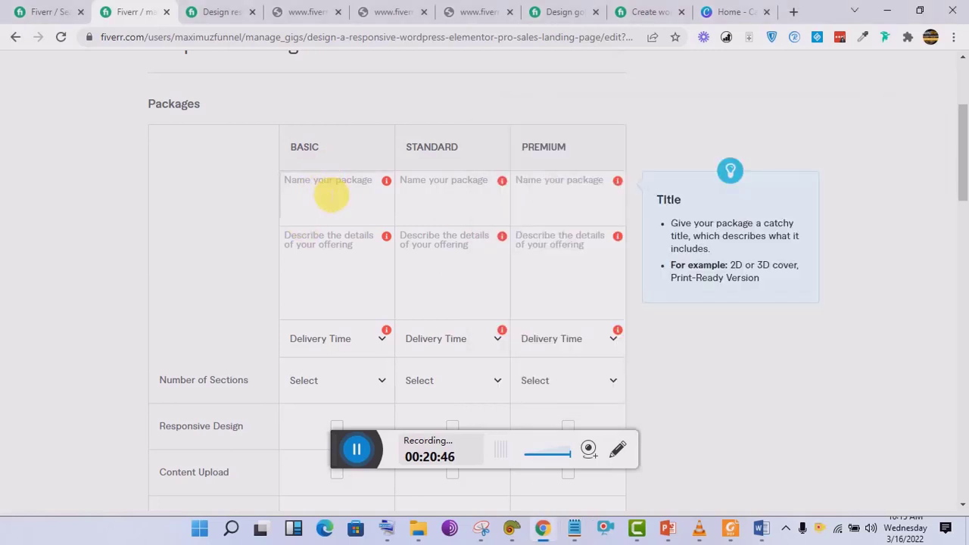
pyautogui.hotkey('ctrl', 'v')
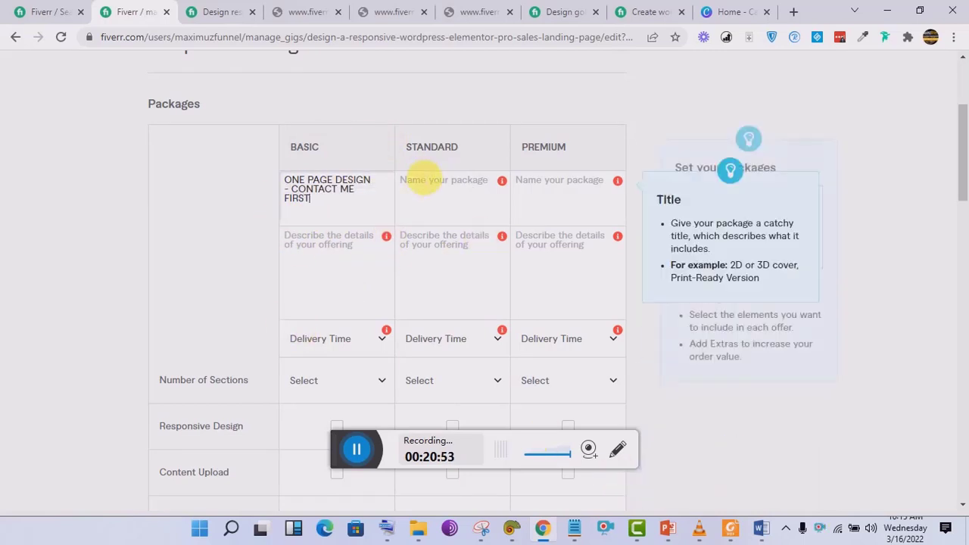
# Examine the "CONTACT ME FIRST" wording in the Basic package name and the price row of the packages table.
pyautogui.moveTo(290, 189); pyautogui.dragTo(314, 203)
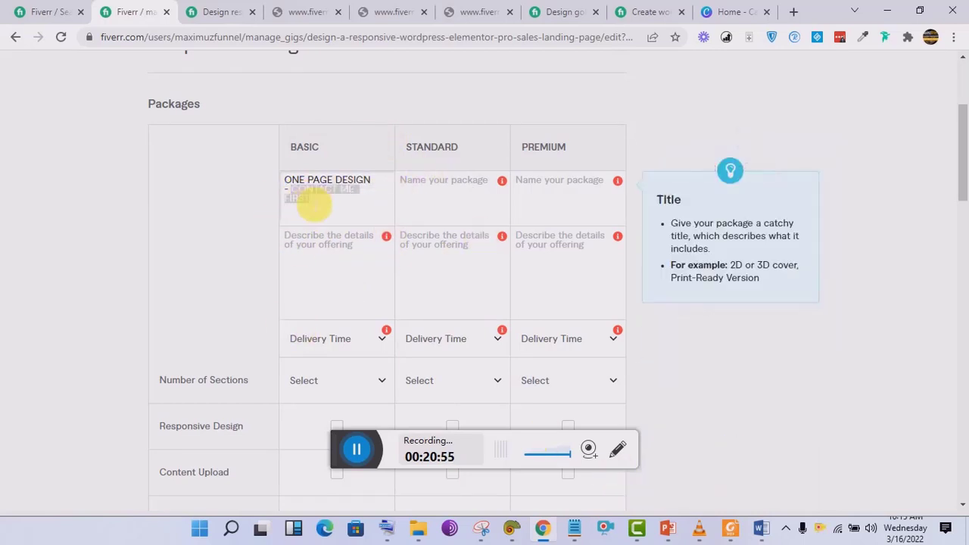
pyautogui.click(316, 203)
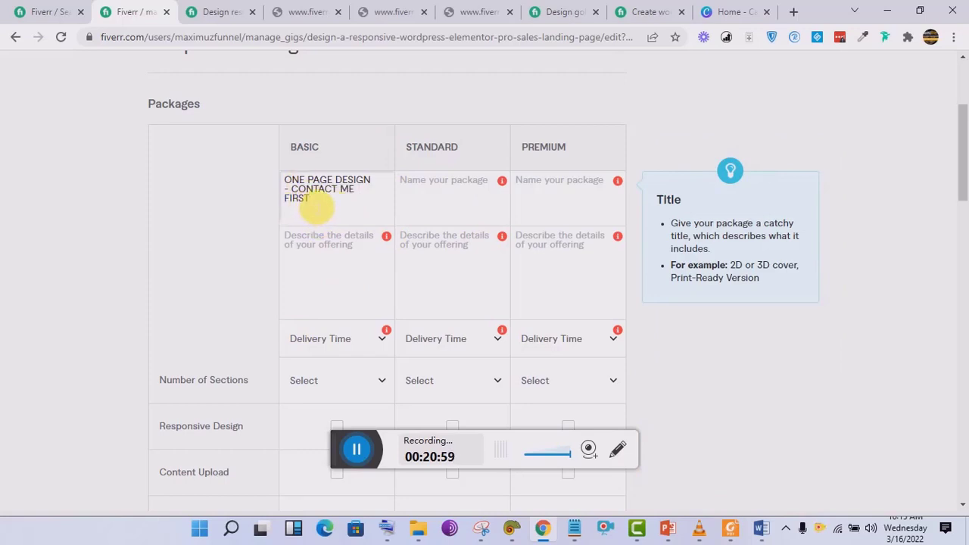
pyautogui.moveTo(313, 199); pyautogui.dragTo(298, 195)
pyautogui.click(304, 154)
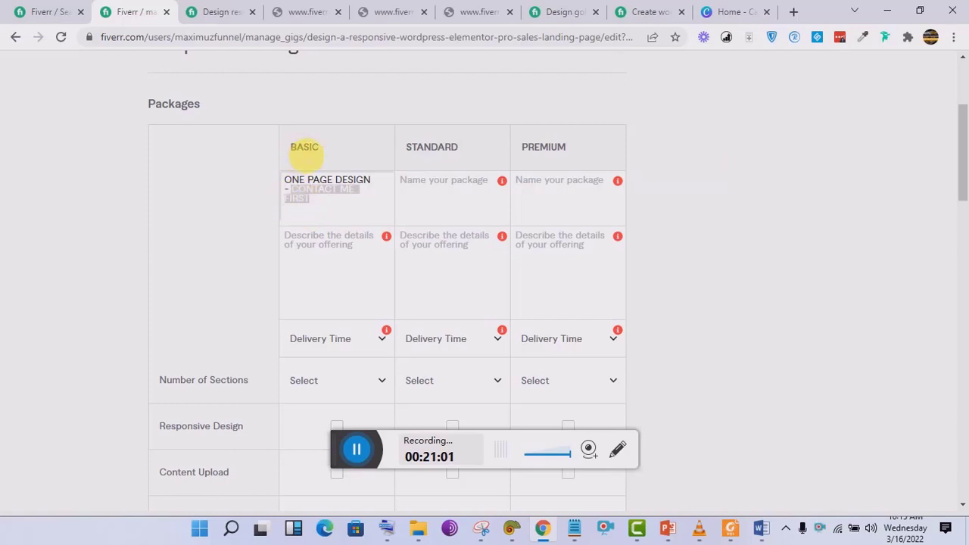
pyautogui.click(353, 205)
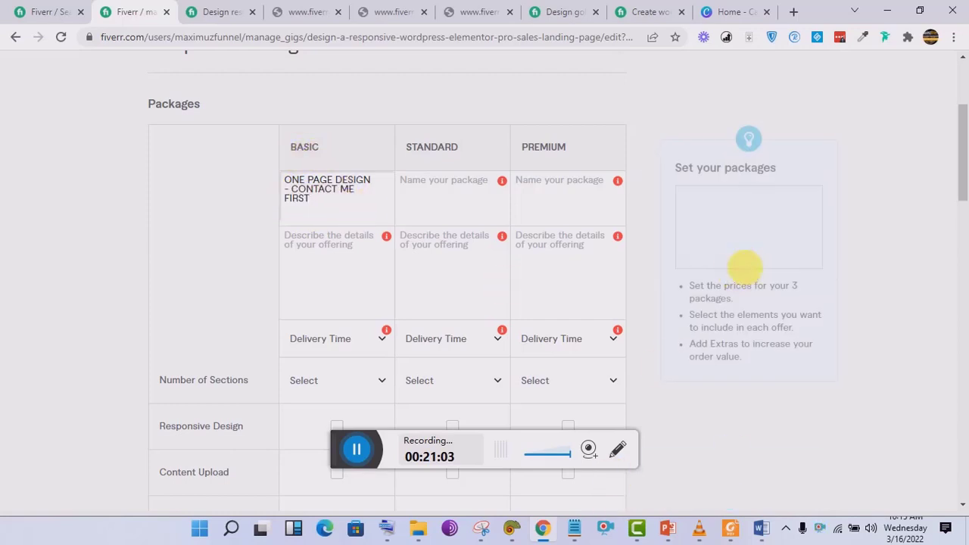
pyautogui.moveTo(966, 180); pyautogui.dragTo(965, 268)
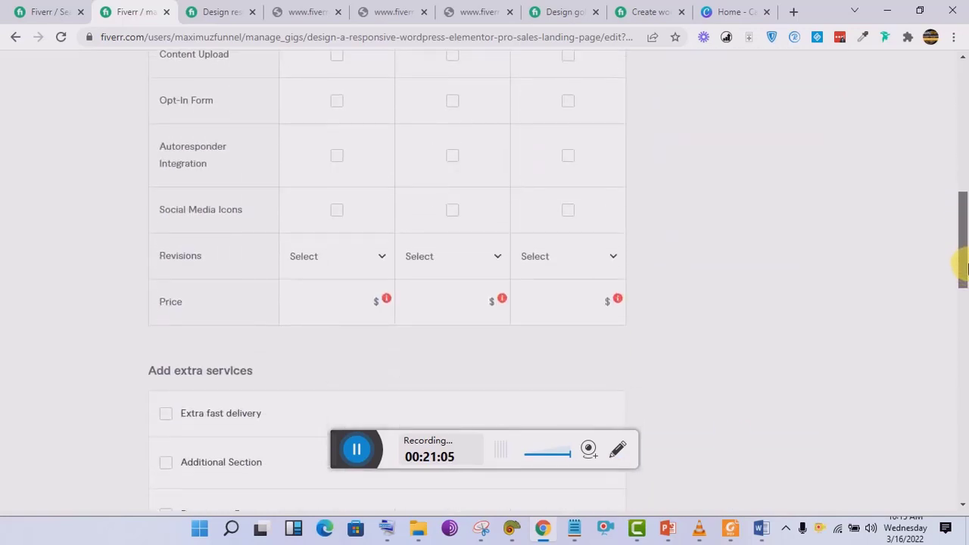
pyautogui.click(347, 300)
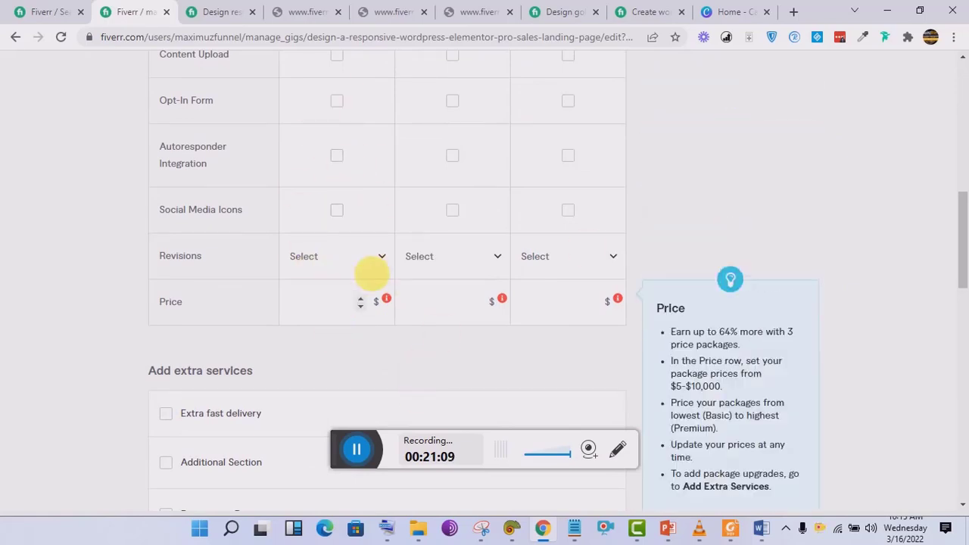
pyautogui.moveTo(961, 268); pyautogui.dragTo(963, 178)
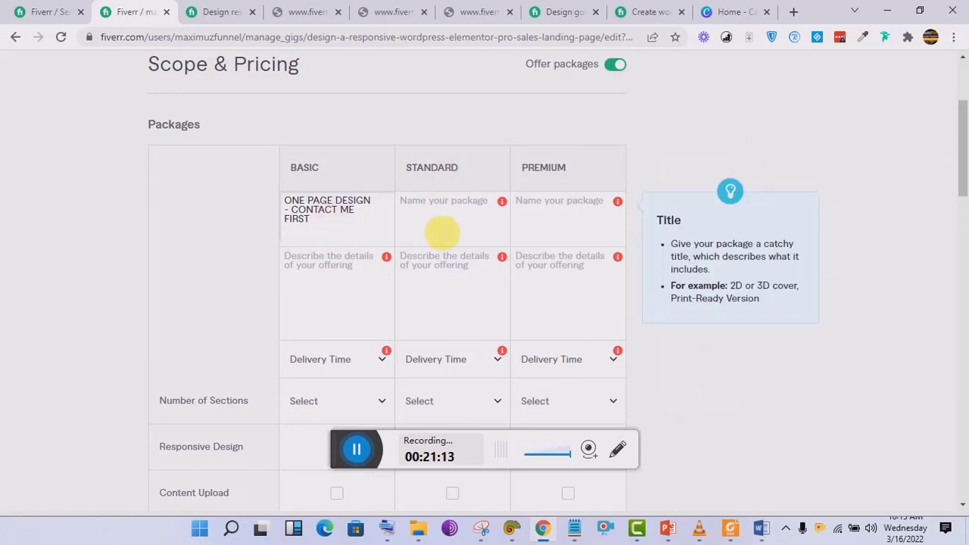
# Name the Standard package "3 PAGES FUNNEL" using the text from the Notepad gig template.
pyautogui.click(574, 531)
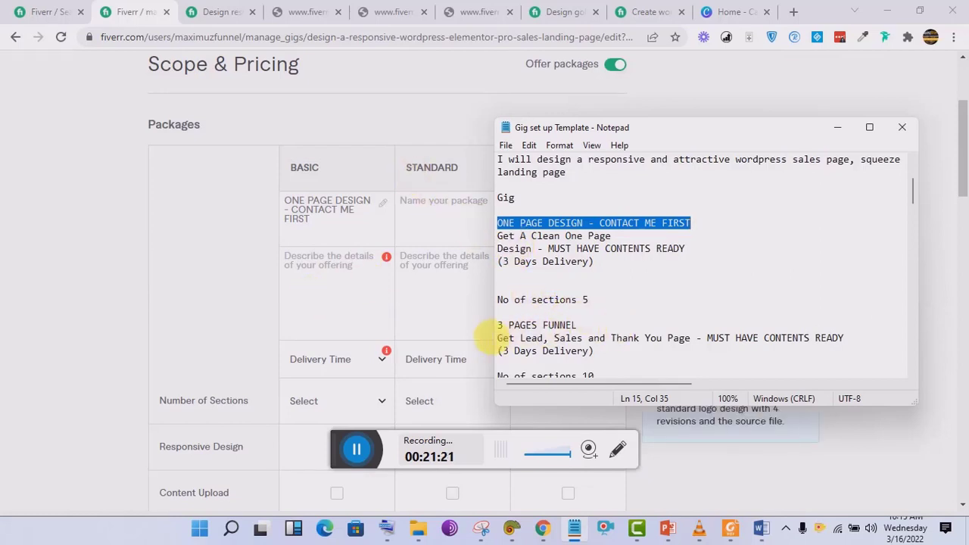
pyautogui.moveTo(498, 325); pyautogui.dragTo(577, 325)
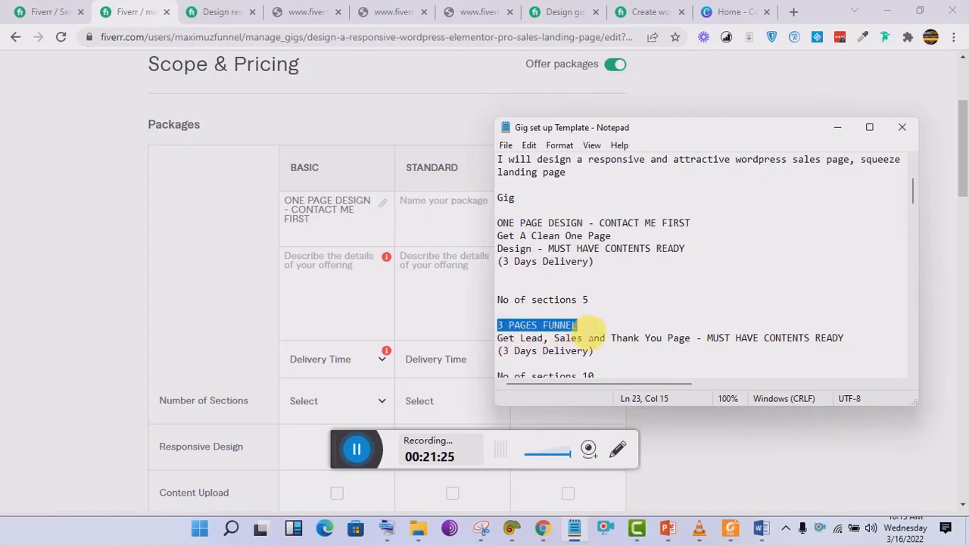
pyautogui.click(415, 217)
pyautogui.write('3 PAGES FUNNEL')
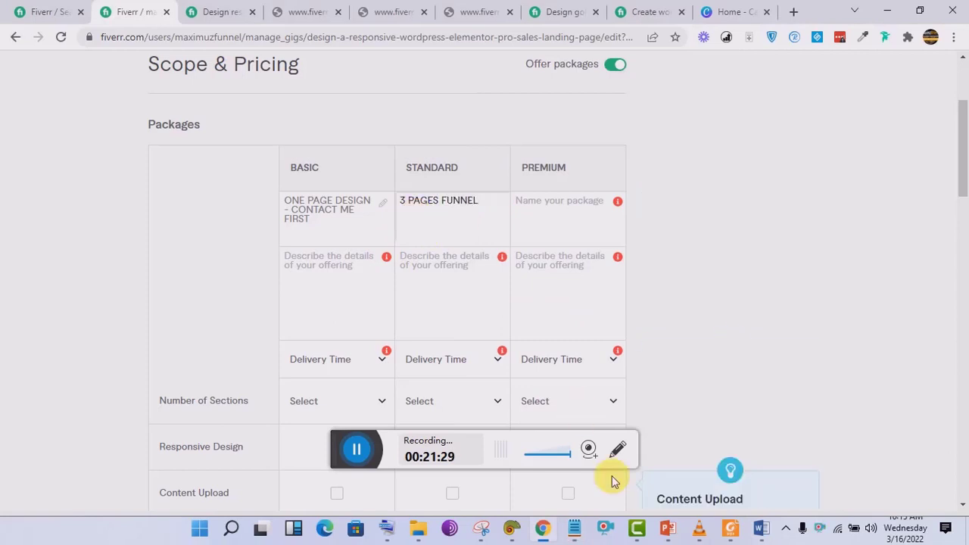
# Copy "COMPLETE FUNNEL" from the Notepad gig template into the Premium package name.
pyautogui.click(577, 526)
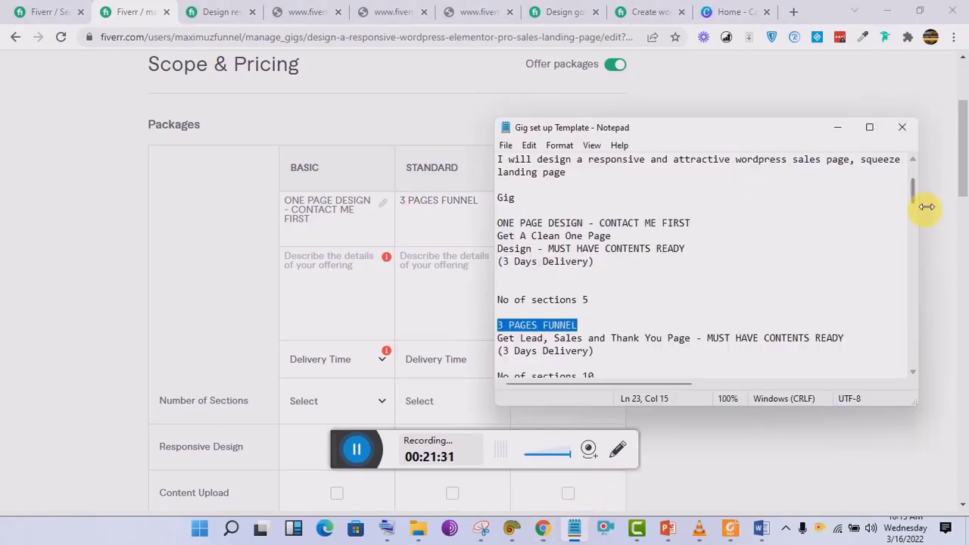
pyautogui.scroll(-2, 915, 204)
pyautogui.scroll(-1, 918, 219)
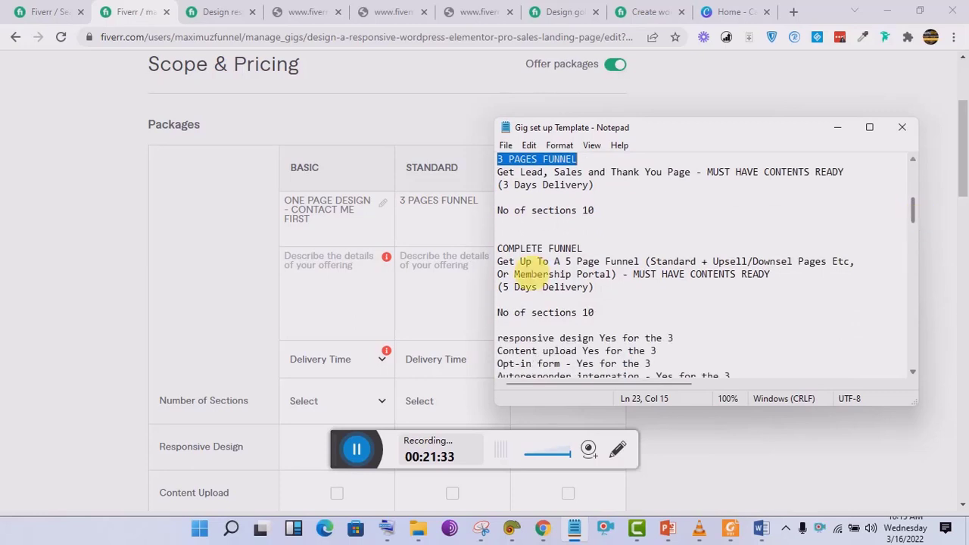
pyautogui.moveTo(602, 250); pyautogui.dragTo(504, 249)
pyautogui.hotkey('ctrl', 'c')
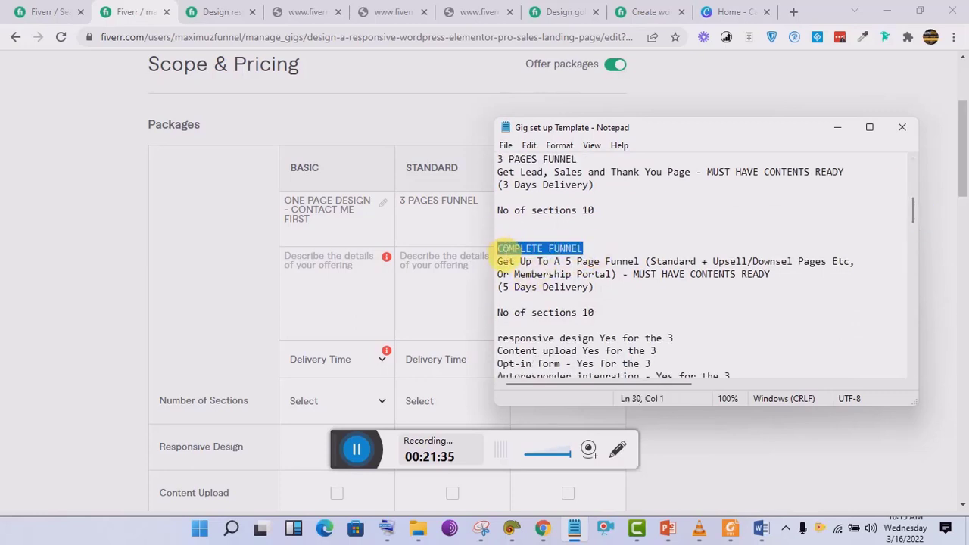
pyautogui.click(465, 253)
pyautogui.click(575, 220)
pyautogui.hotkey('ctrl', 'v')
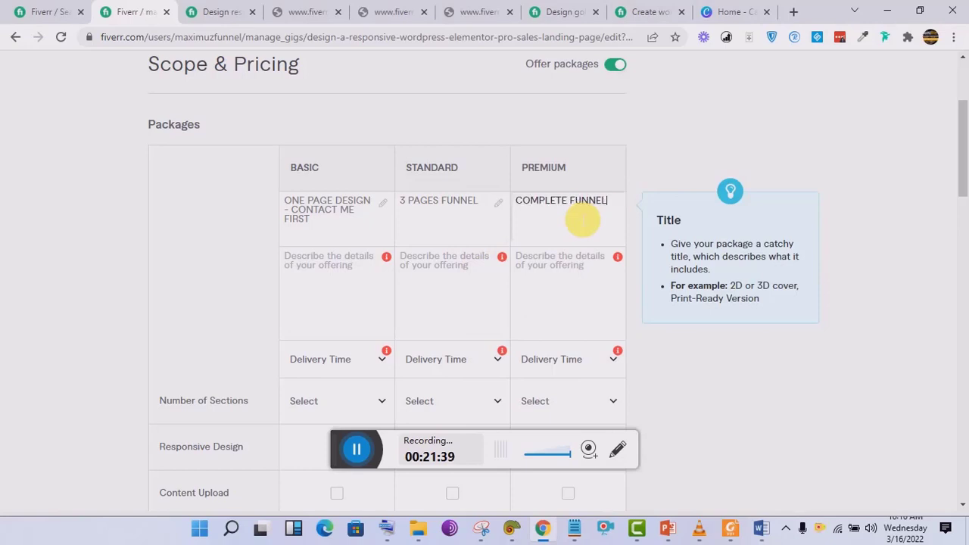
# Fill the Basic package description with "Get A Clean One Page Design - MUST HAVE CONTENTS READY" from the Notepad gig template.
pyautogui.click(362, 276)
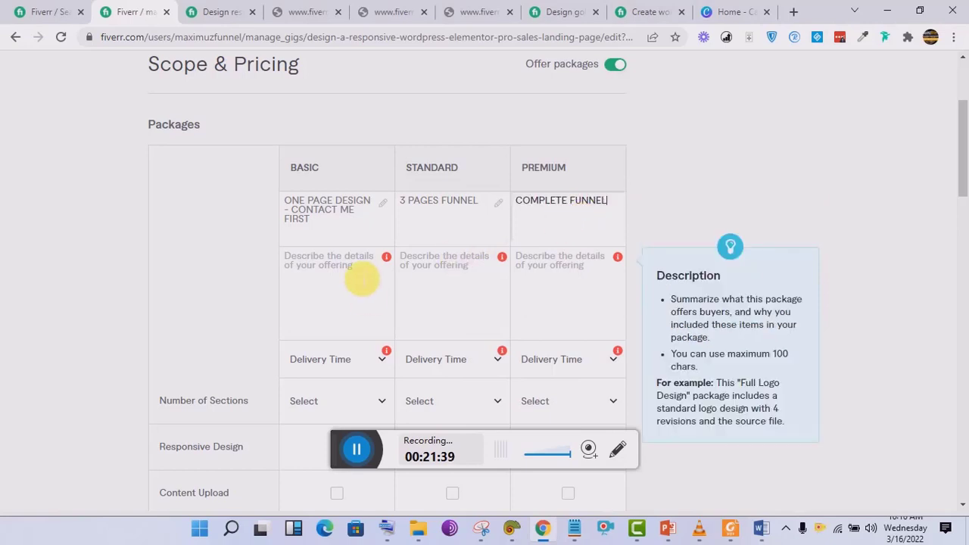
pyautogui.click(574, 527)
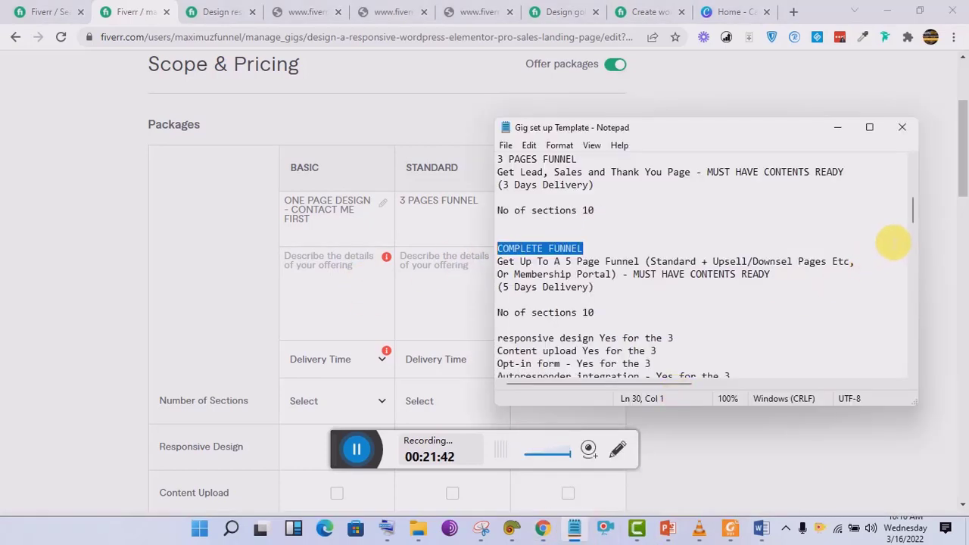
pyautogui.moveTo(911, 221); pyautogui.dragTo(911, 196)
pyautogui.moveTo(499, 223); pyautogui.dragTo(687, 237)
pyautogui.hotkey('ctrl', 'c')
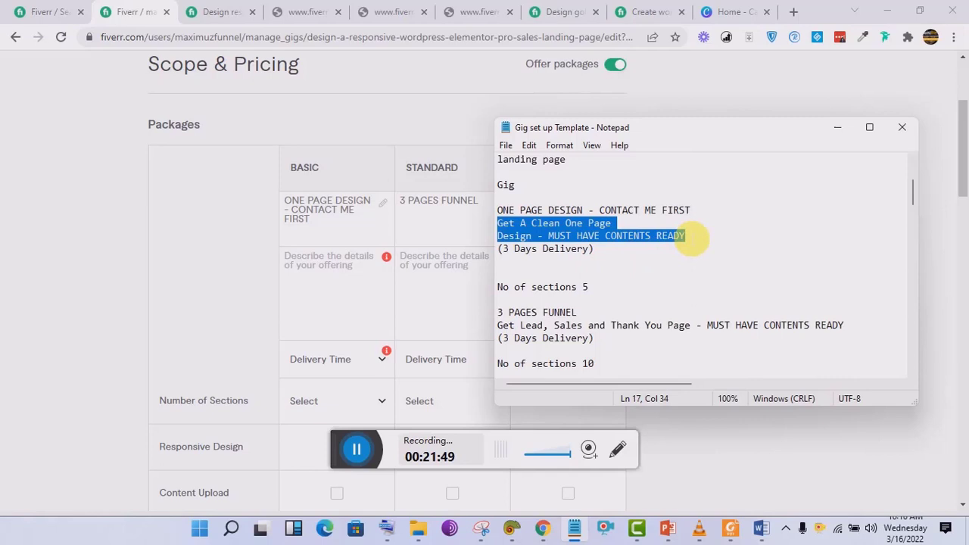
pyautogui.click(325, 285)
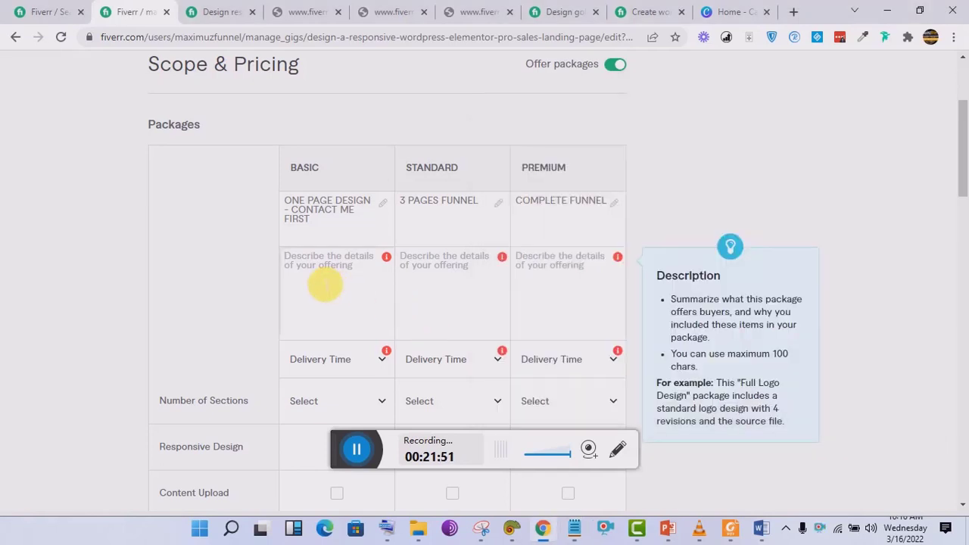
pyautogui.hotkey('ctrl', 'v')
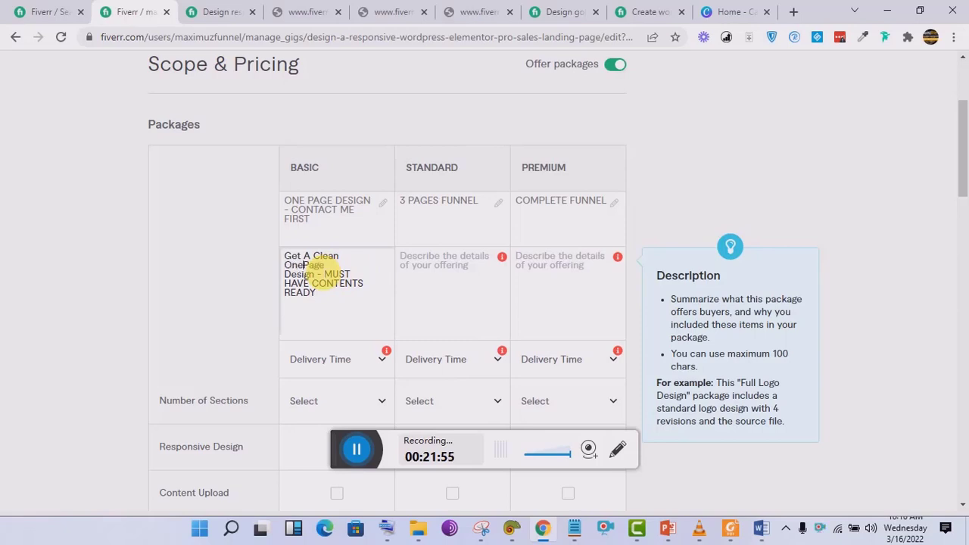
# Remove the Basic description's line break and copy "Get Lead, Sales and Thank You Page - MUST HAVE CONTENTS READY" from Notepad into the Standard description.
pyautogui.press('BackSpace')
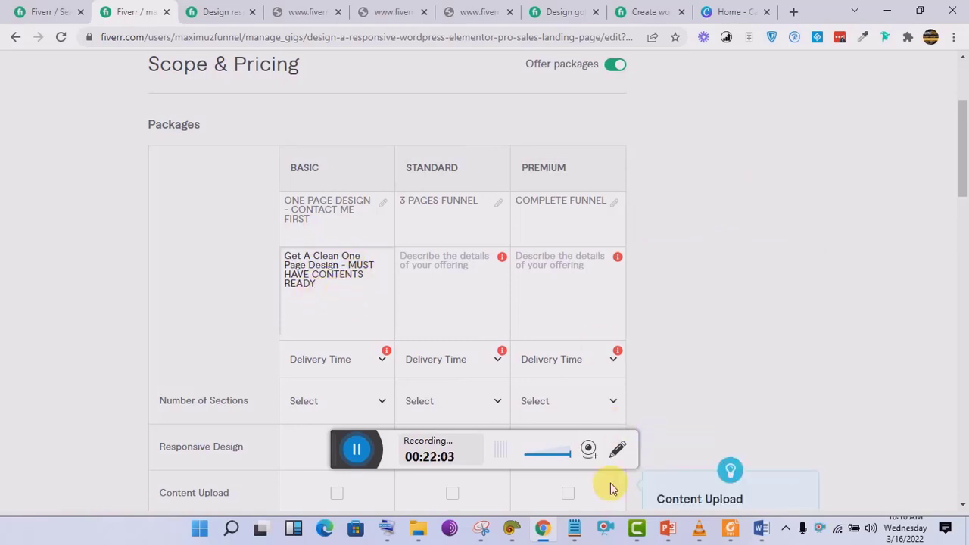
pyautogui.click(574, 528)
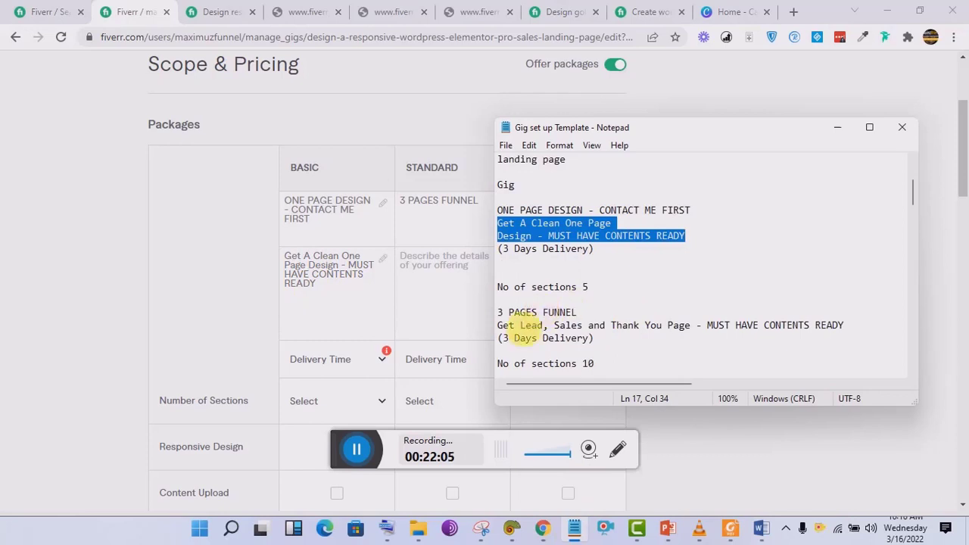
pyautogui.moveTo(504, 333); pyautogui.dragTo(847, 332)
pyautogui.hotkey('ctrl', 'c')
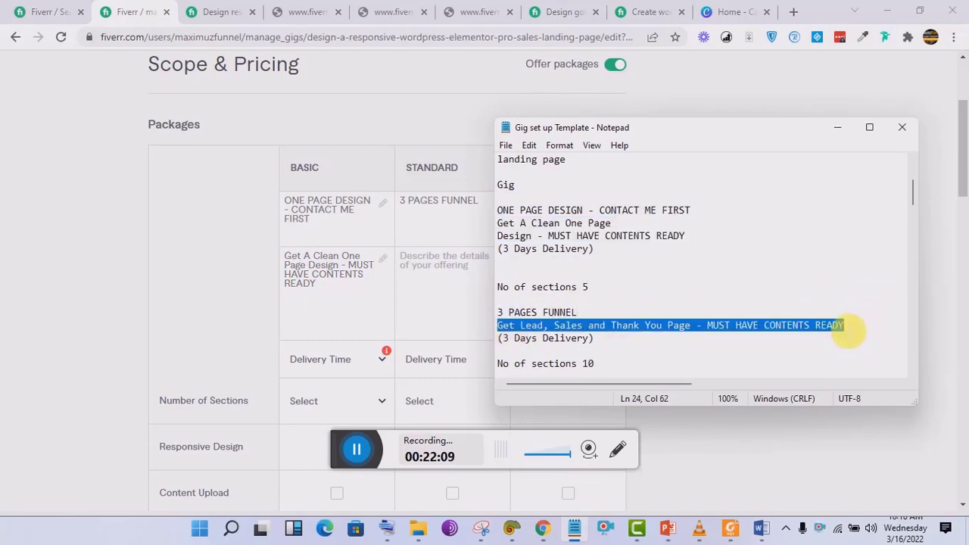
pyautogui.click(481, 259)
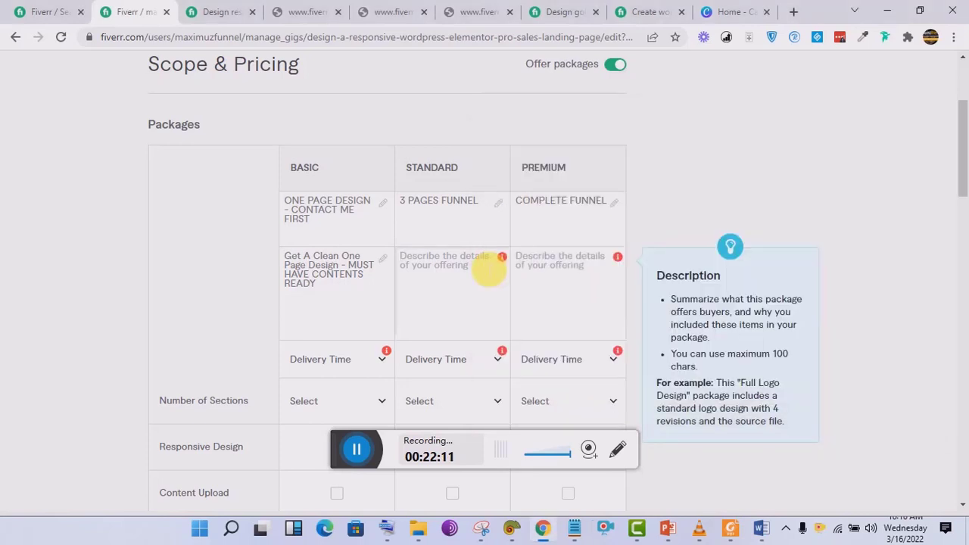
pyautogui.hotkey('ctrl', 'v')
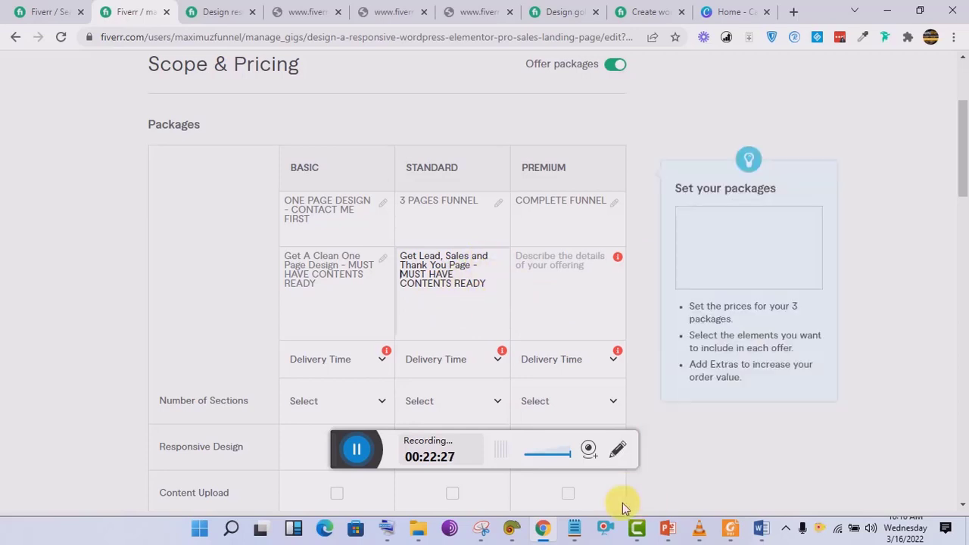
# Fill the Premium description from Notepad with "Get Up To A 5 Page Funnel (Standard + Upsell/Downsel Pages Etc, Or Membership Portal) - MUST HAVE CO".
pyautogui.click(573, 530)
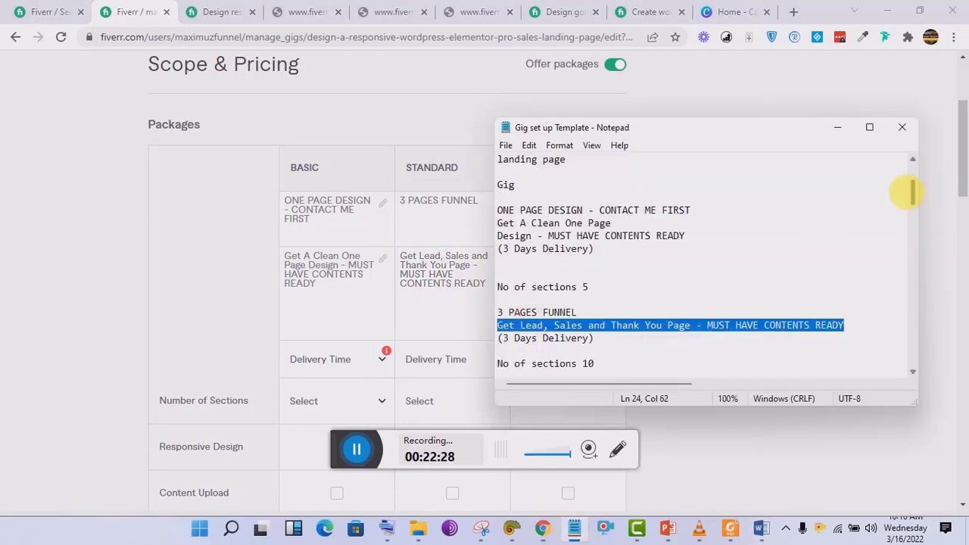
pyautogui.moveTo(913, 190); pyautogui.dragTo(918, 207)
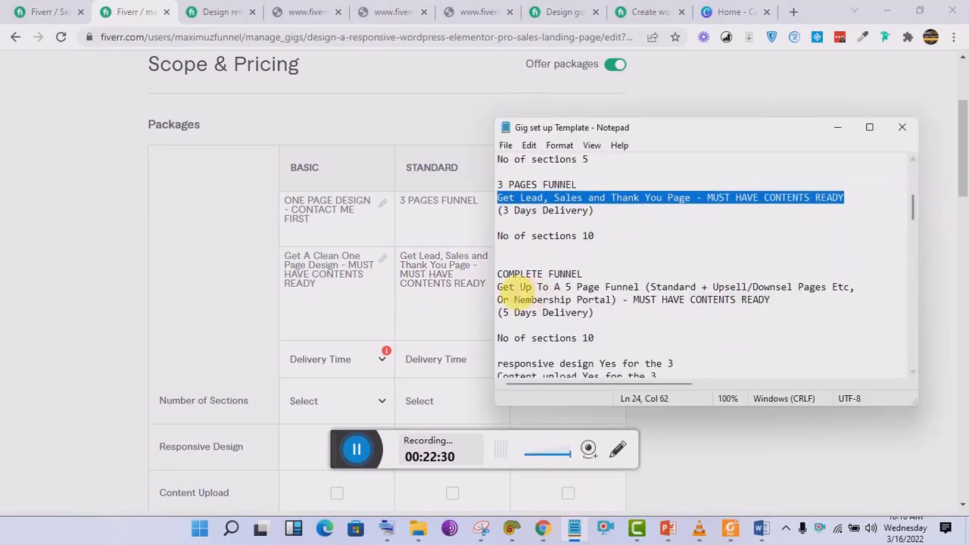
pyautogui.moveTo(500, 290); pyautogui.dragTo(774, 301)
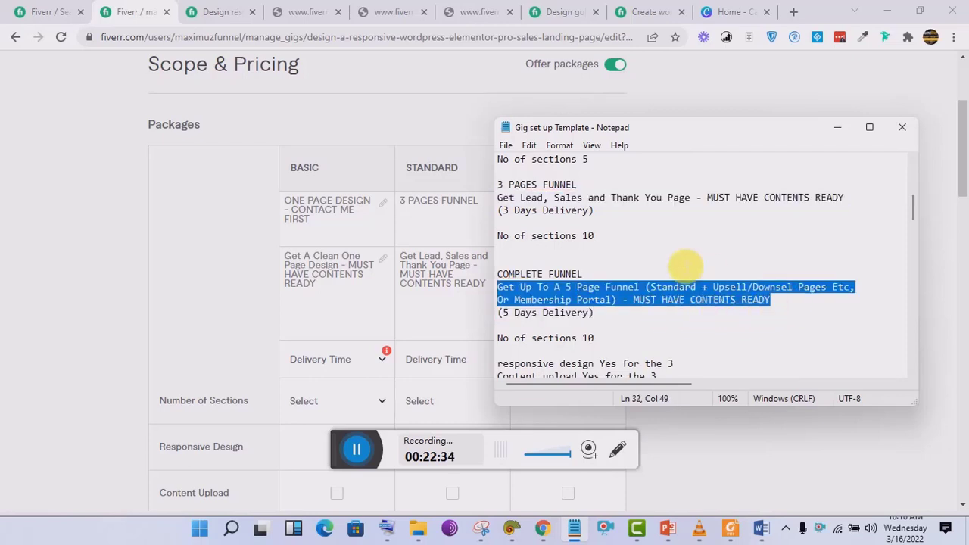
pyautogui.click(489, 304)
pyautogui.click(598, 289)
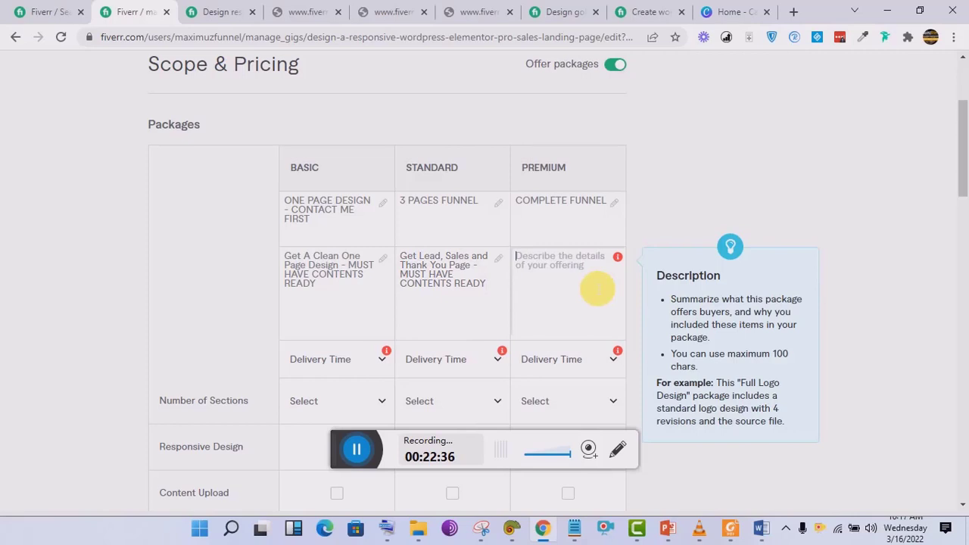
pyautogui.write('Get Up To A 5 Page Funnel (Standard + Upsell/Downsel Pages Etc. Or Membership Portal) - MUST HAVE CO')
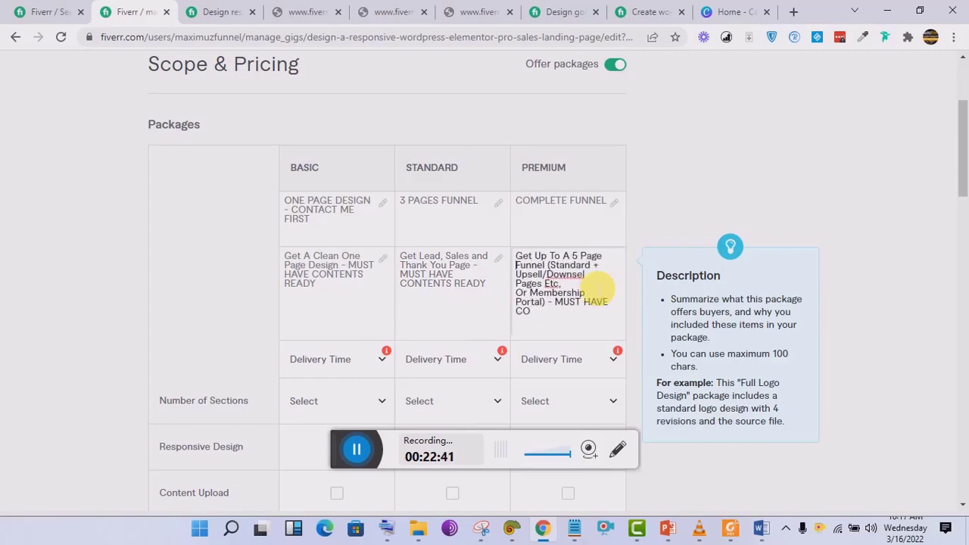
pyautogui.press('BackSpace')
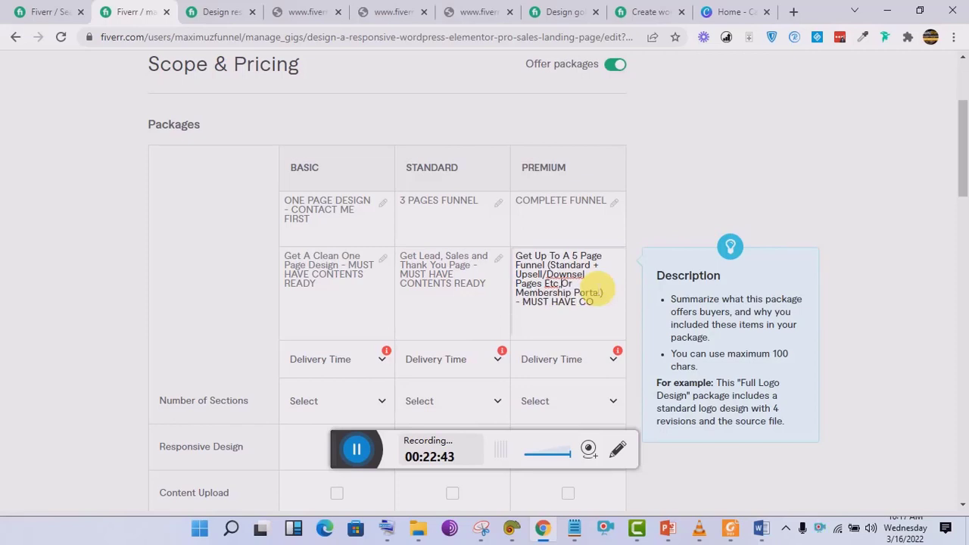
# Set the delivery time of the Basic package to 3 days in the packages table.
pyautogui.moveTo(964, 173); pyautogui.dragTo(966, 200)
pyautogui.click(368, 227)
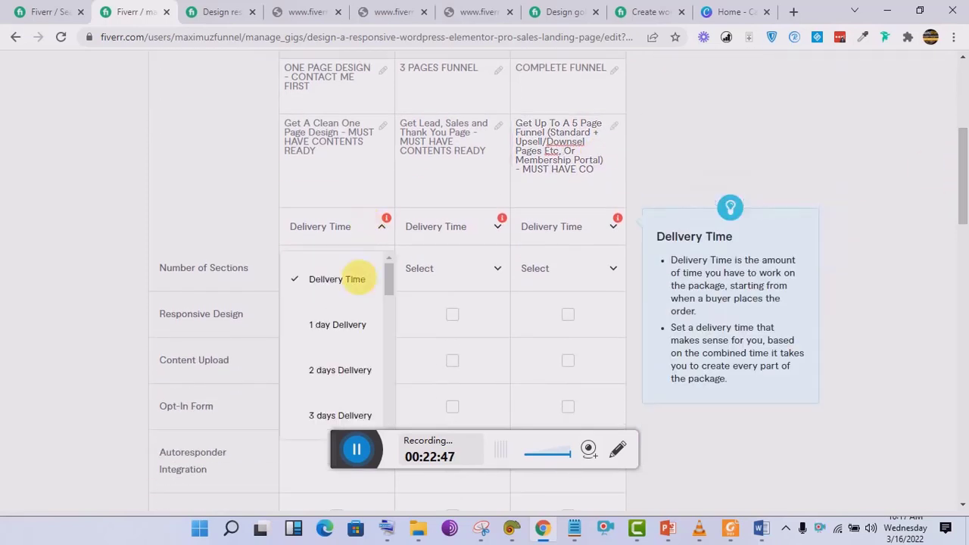
pyautogui.click(337, 402)
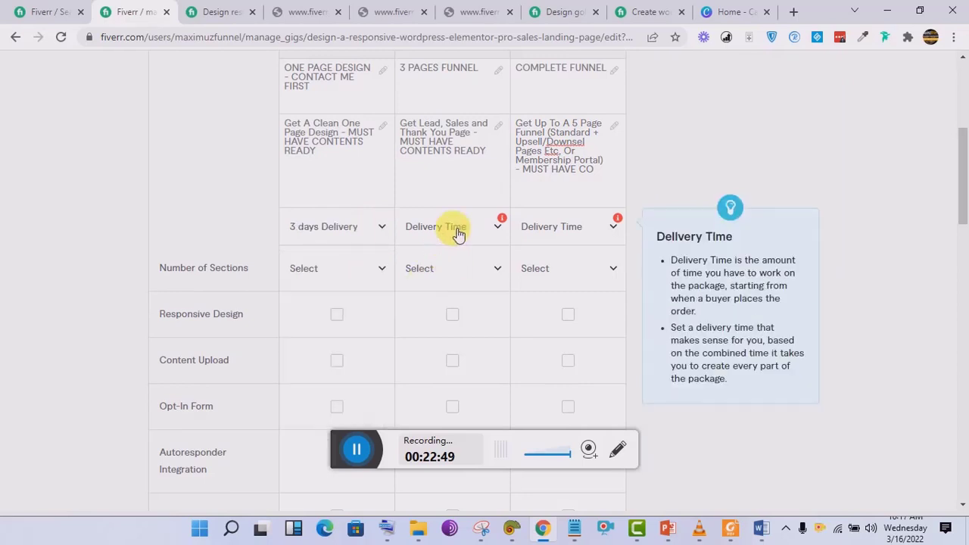
# Set the delivery time to 5 days for the 3 Pages Funnel package and 7 days for the Complete Funnel package.
pyautogui.click(457, 233)
pyautogui.moveTo(504, 271); pyautogui.dragTo(490, 299)
pyautogui.click(490, 293)
pyautogui.click(598, 228)
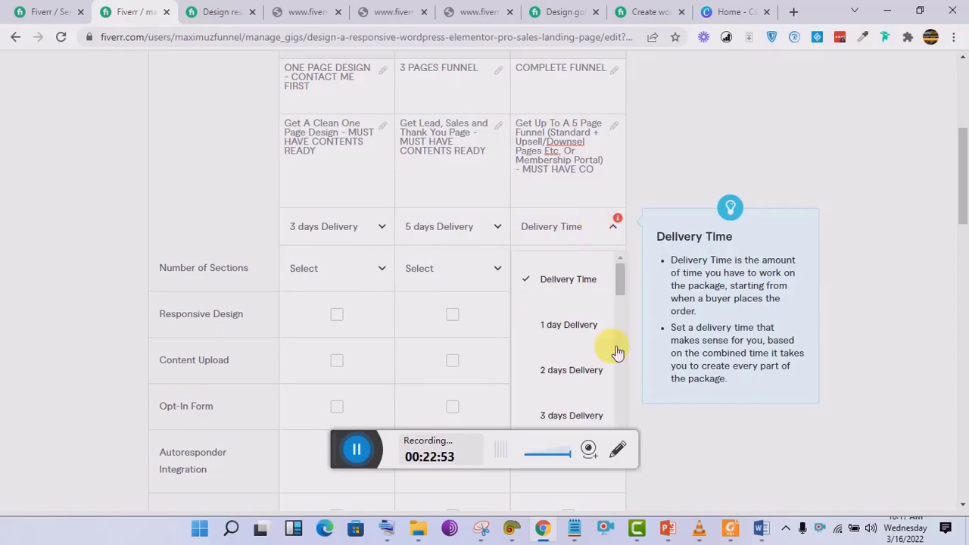
pyautogui.moveTo(619, 281); pyautogui.dragTo(616, 320)
pyautogui.click(576, 346)
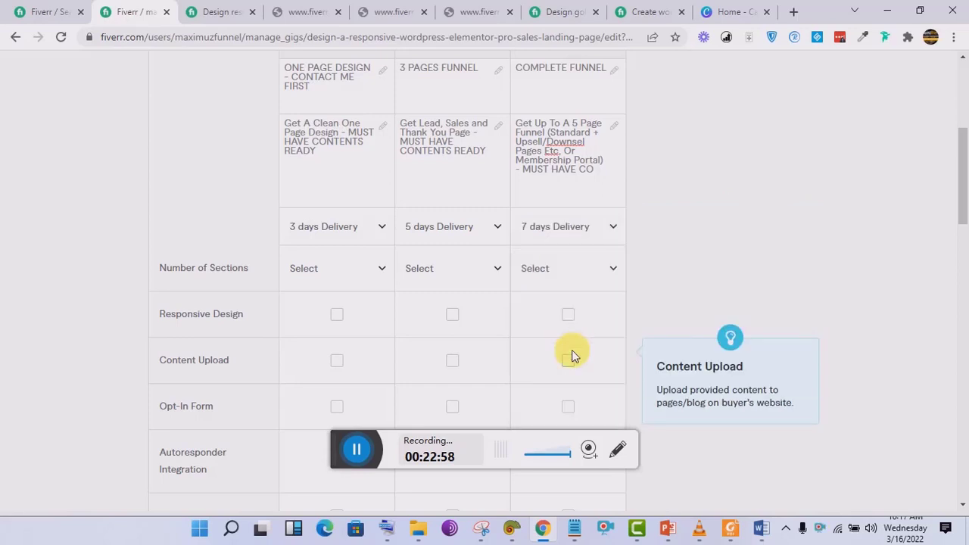
# Check the Gig set up Template in Notepad and set the One Page Design package's number of sections to 5.
pyautogui.click(574, 528)
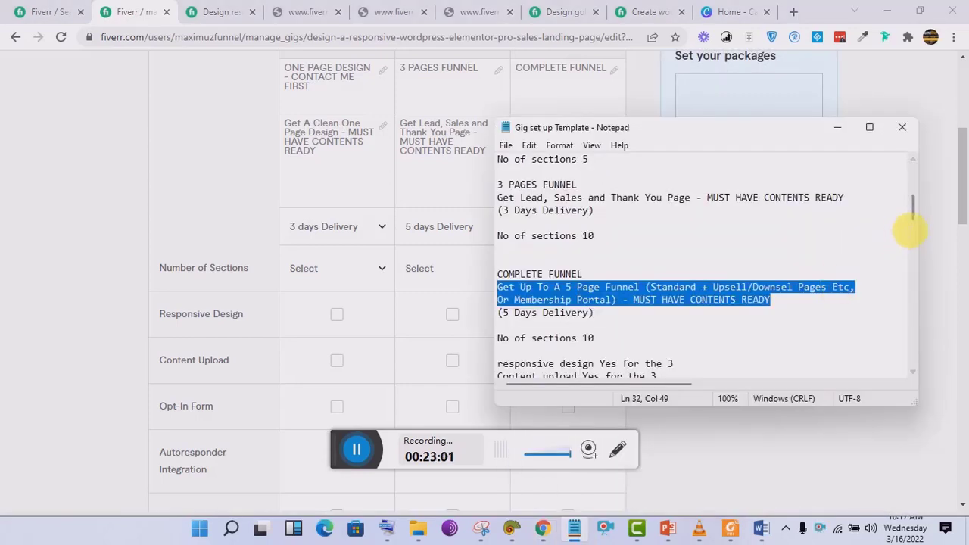
pyautogui.moveTo(916, 209)
pyautogui.mouseDown()
pyautogui.moveTo(917, 218)
pyautogui.moveTo(920, 198)
pyautogui.mouseUp()
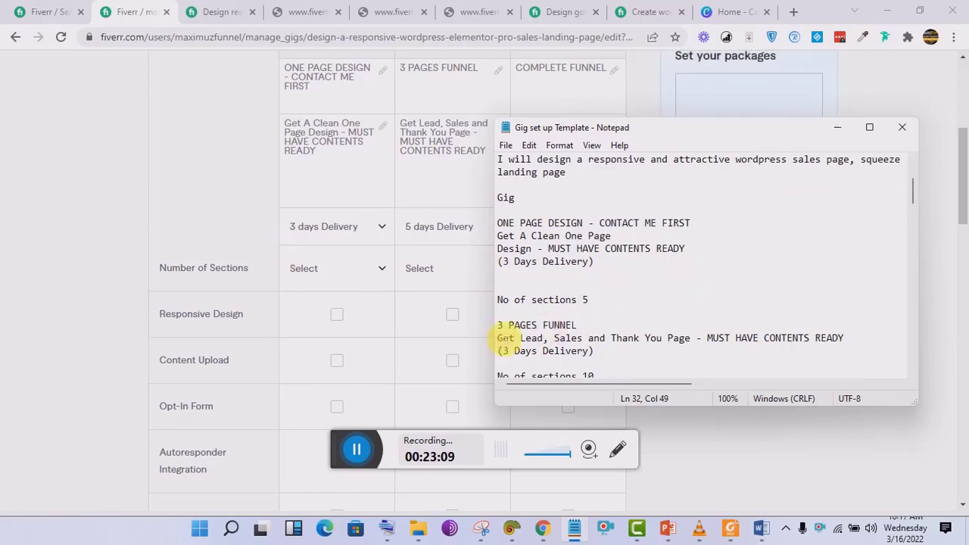
pyautogui.click(345, 270)
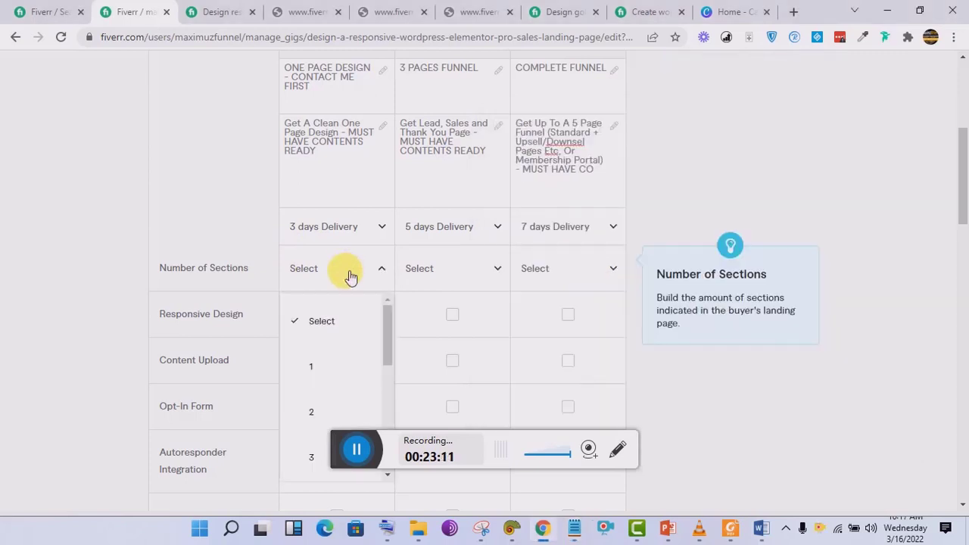
pyautogui.moveTo(389, 363); pyautogui.dragTo(389, 396)
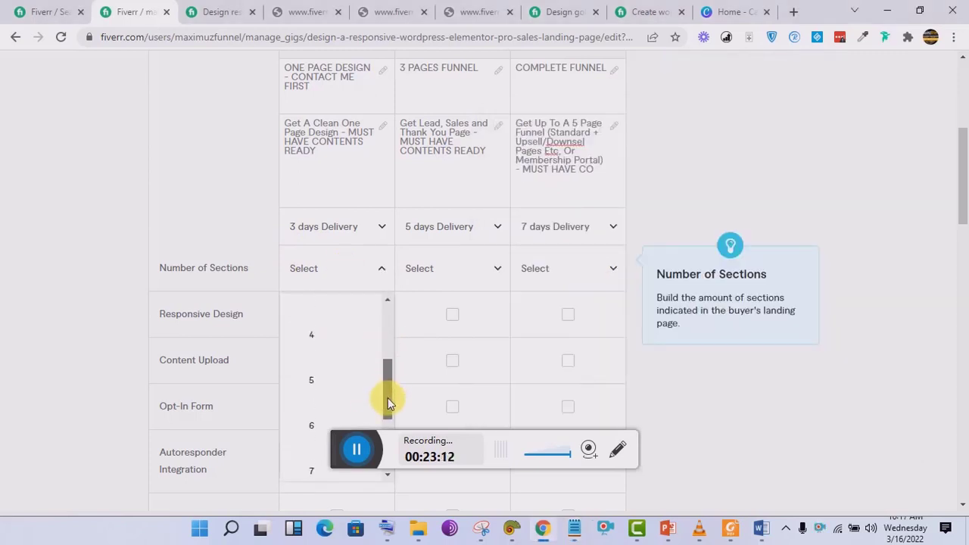
pyautogui.click(325, 394)
# Check the section count in the Notepad template and set the 3 Pages Funnel's number of sections to 10.
pyautogui.click(499, 268)
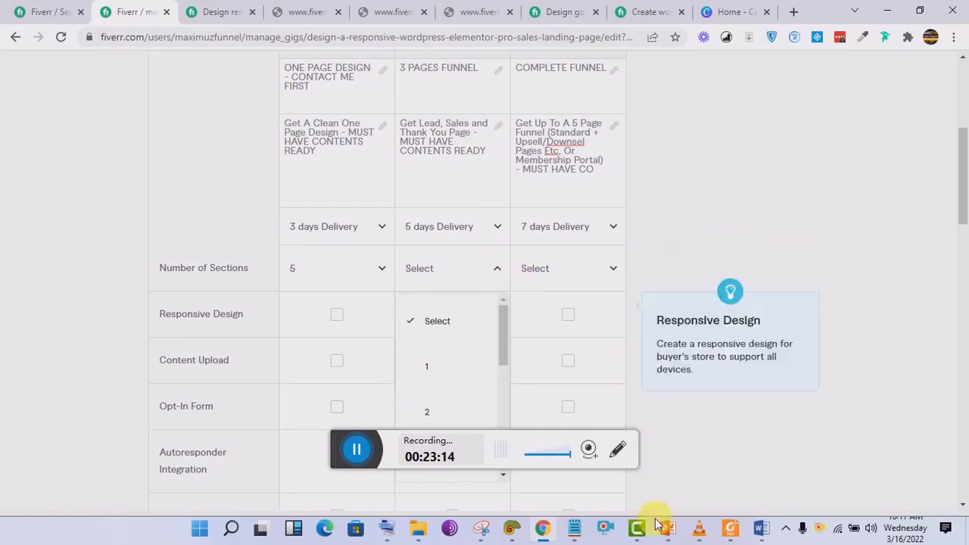
pyautogui.click(575, 528)
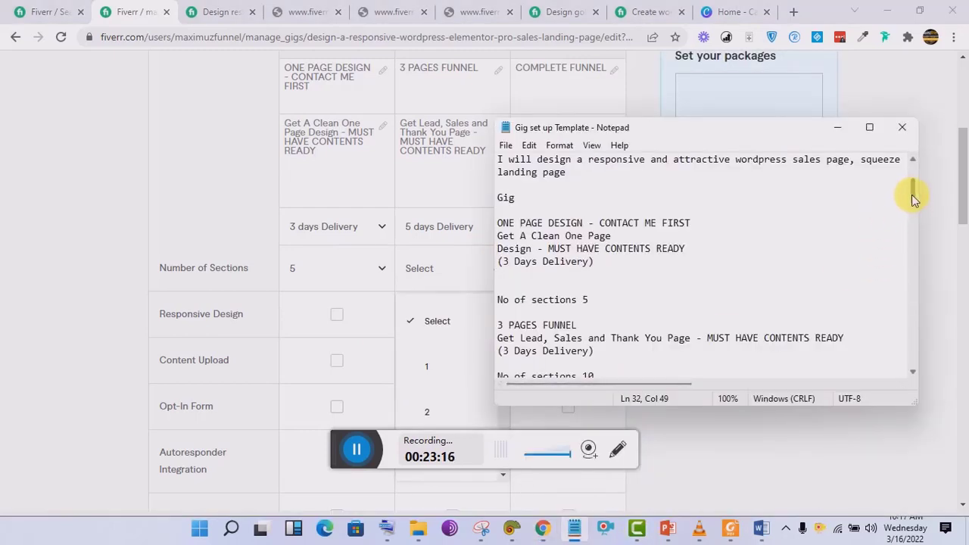
pyautogui.moveTo(914, 198); pyautogui.dragTo(918, 213)
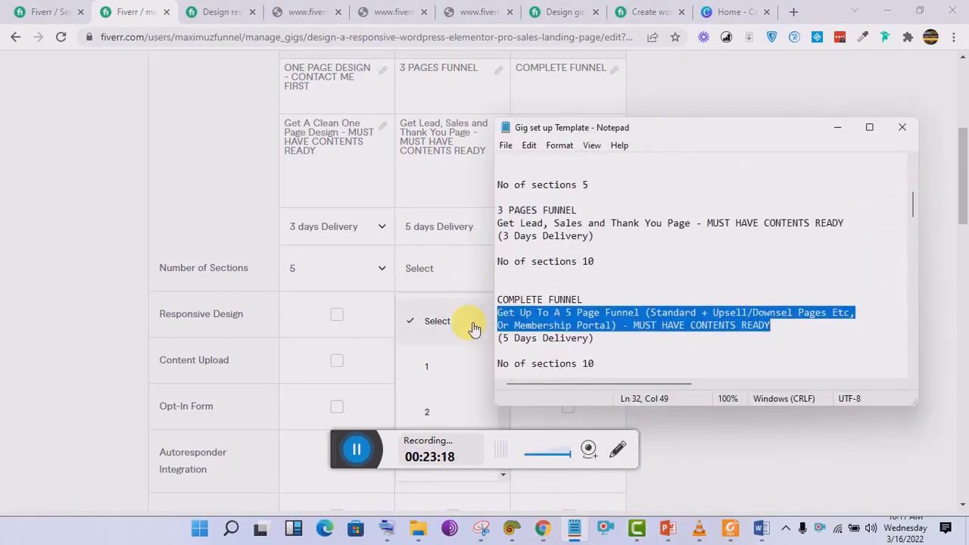
pyautogui.click(464, 320)
pyautogui.click(463, 321)
pyautogui.click(468, 268)
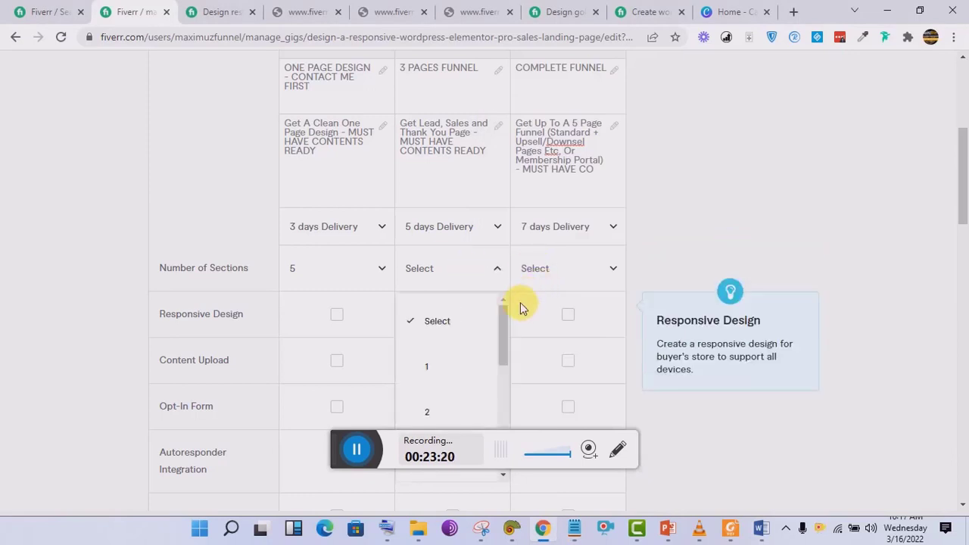
pyautogui.moveTo(504, 328); pyautogui.dragTo(505, 457)
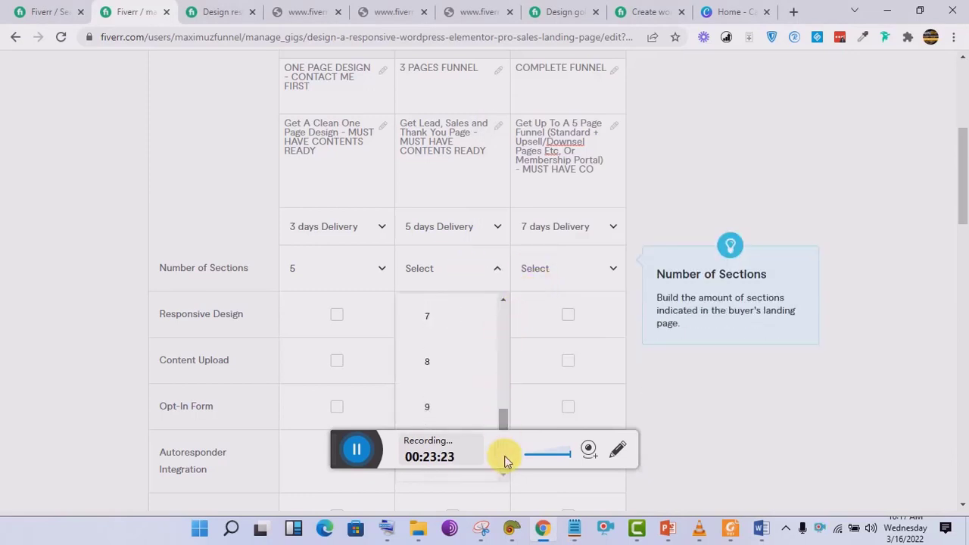
pyautogui.moveTo(343, 447); pyautogui.dragTo(558, 510)
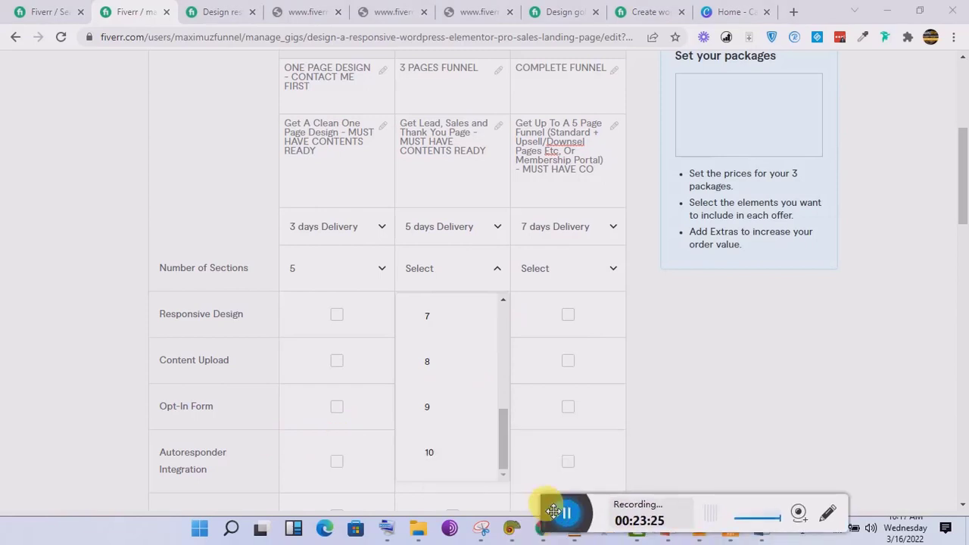
pyautogui.click(442, 456)
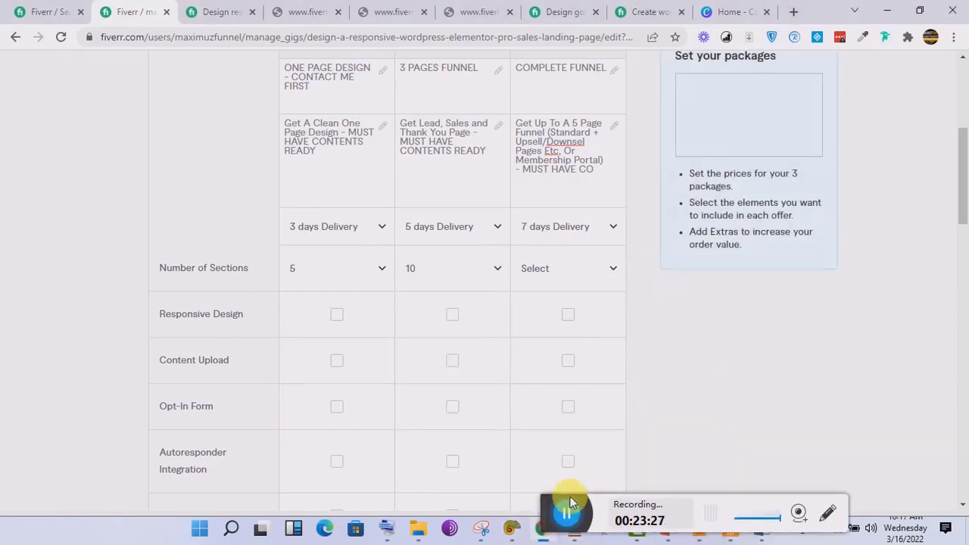
# Consult the Complete Funnel notes in the Notepad template and set that package's number of sections to 10.
pyautogui.moveTo(551, 506); pyautogui.dragTo(571, 470)
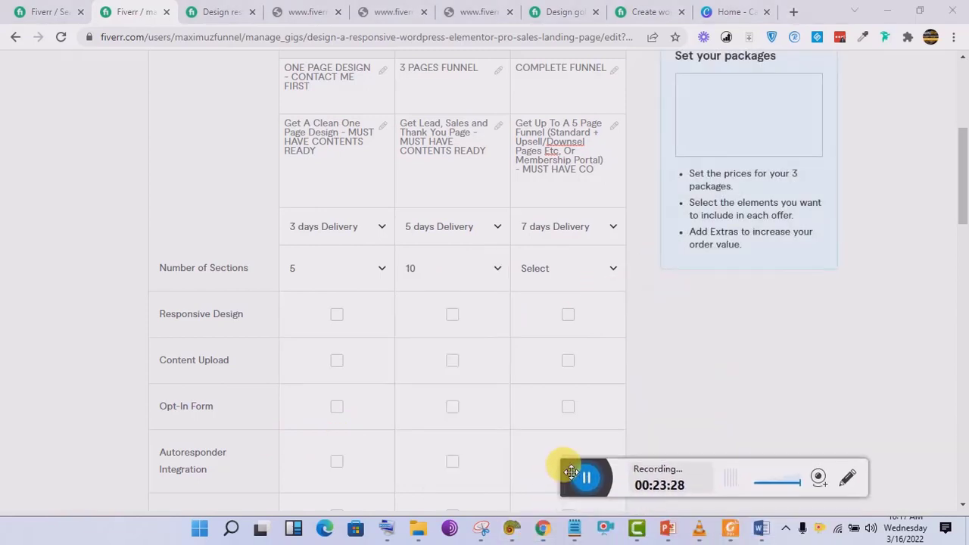
pyautogui.click(574, 528)
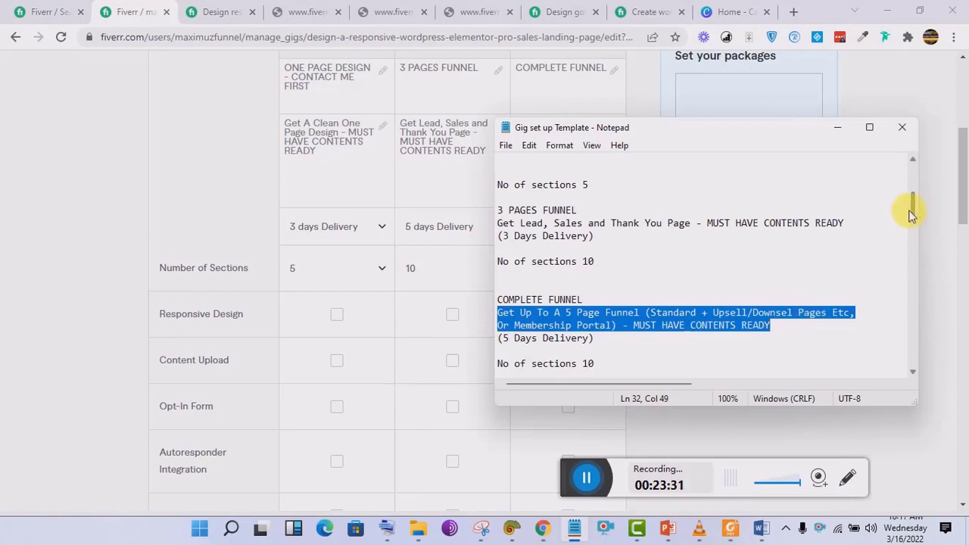
pyautogui.scroll(-2, 911, 215)
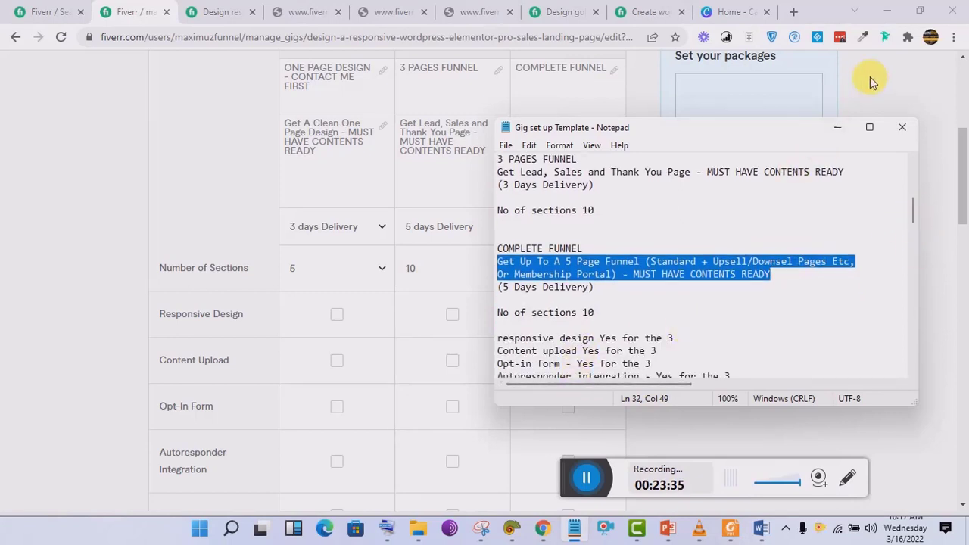
pyautogui.moveTo(916, 210); pyautogui.dragTo(913, 218)
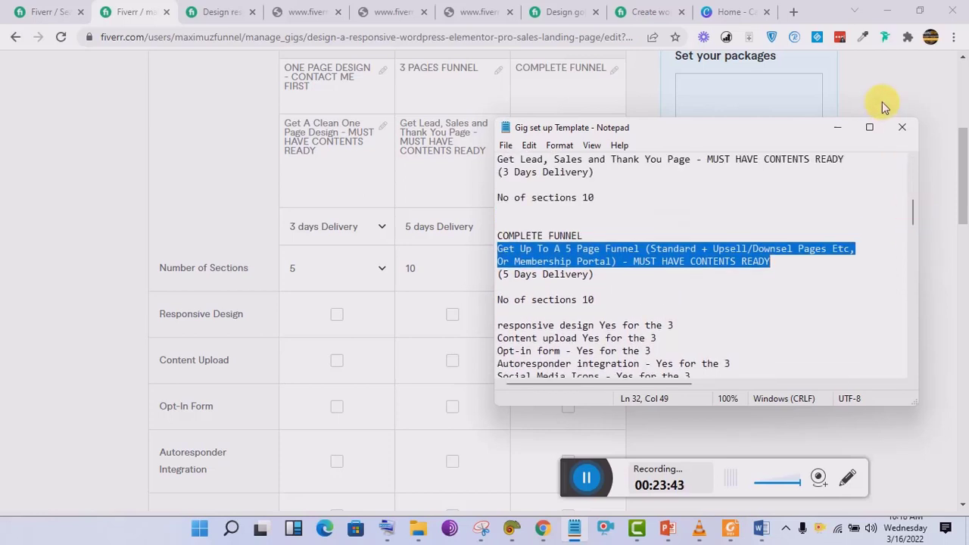
pyautogui.click(884, 106)
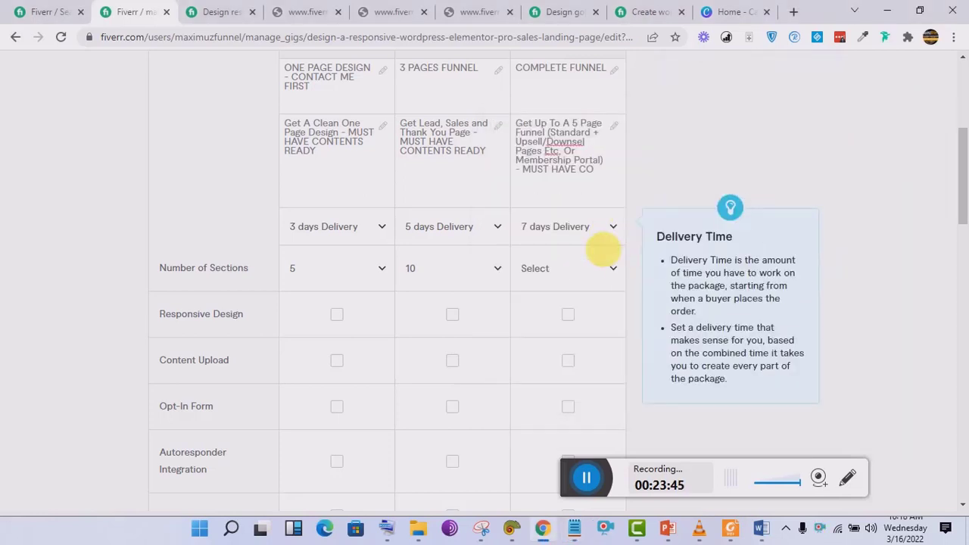
pyautogui.click(606, 271)
pyautogui.moveTo(618, 346); pyautogui.dragTo(606, 477)
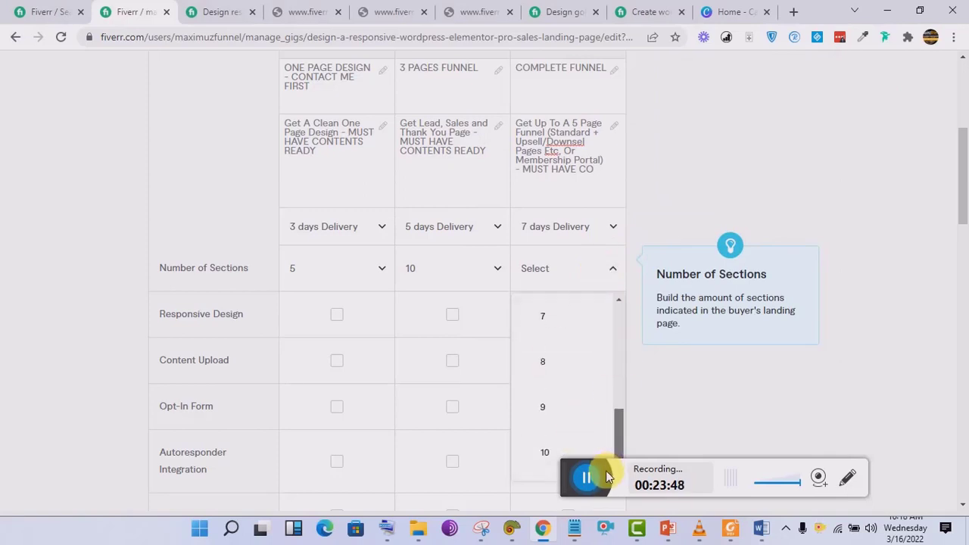
pyautogui.click(548, 455)
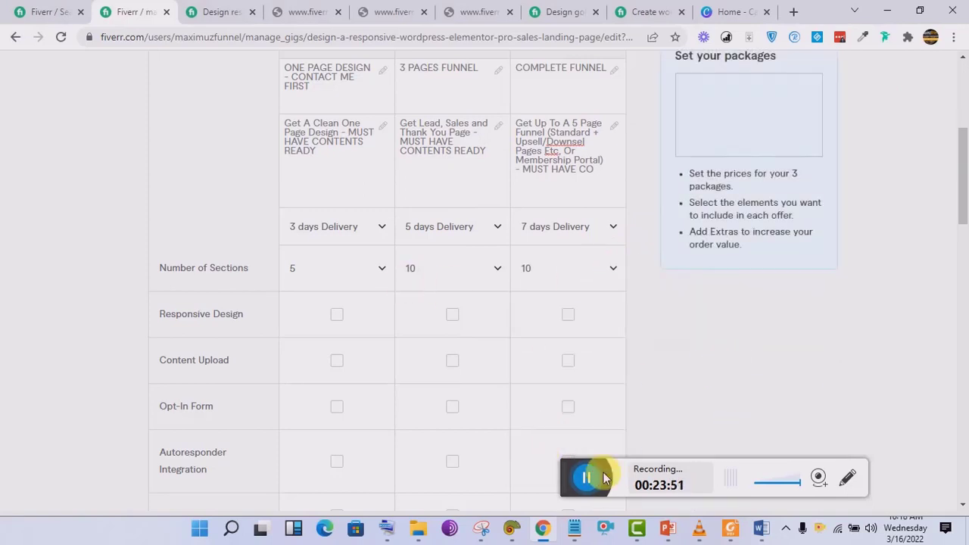
# Check the feature list in the Notepad template and include Responsive Design in all three packages.
pyautogui.click(576, 528)
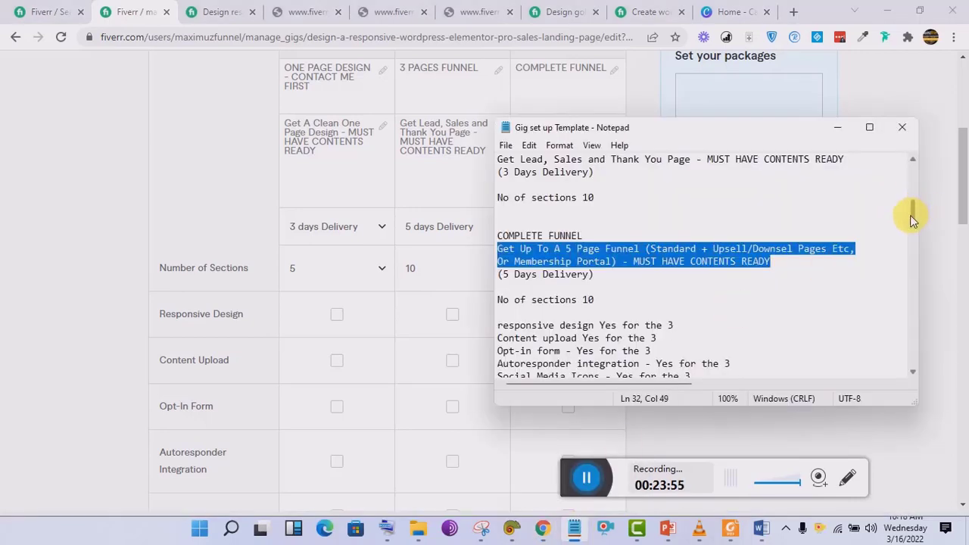
pyautogui.moveTo(911, 212)
pyautogui.mouseDown()
pyautogui.moveTo(905, 173)
pyautogui.moveTo(912, 215)
pyautogui.mouseUp()
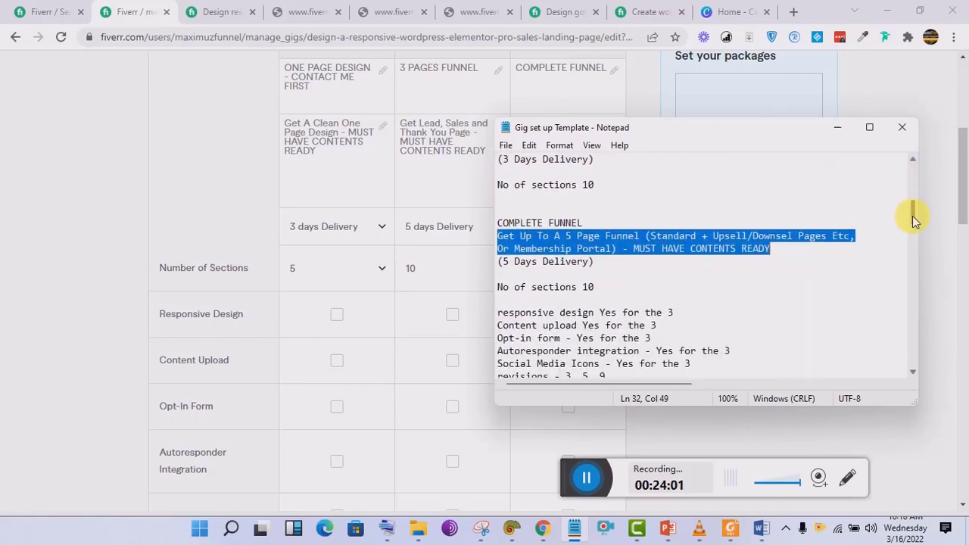
pyautogui.click(342, 314)
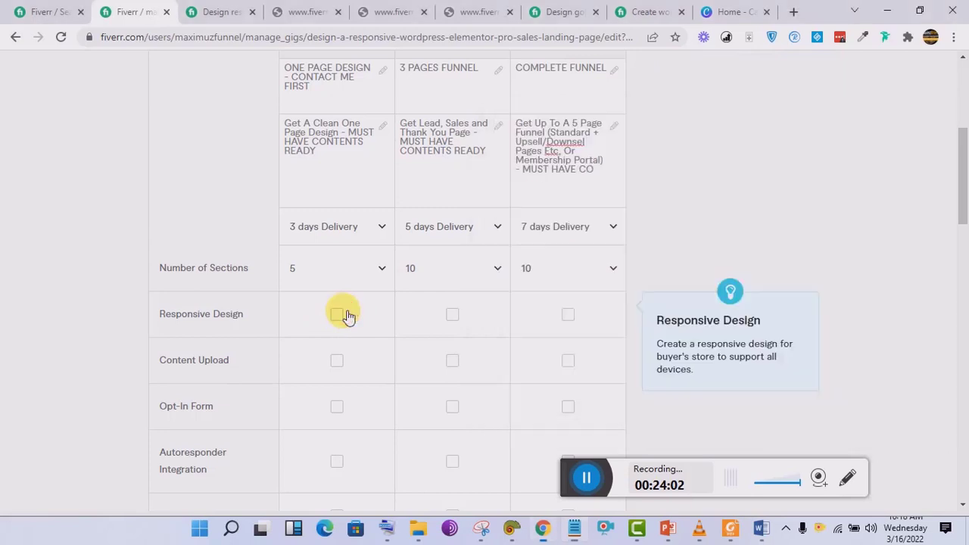
pyautogui.click(457, 315)
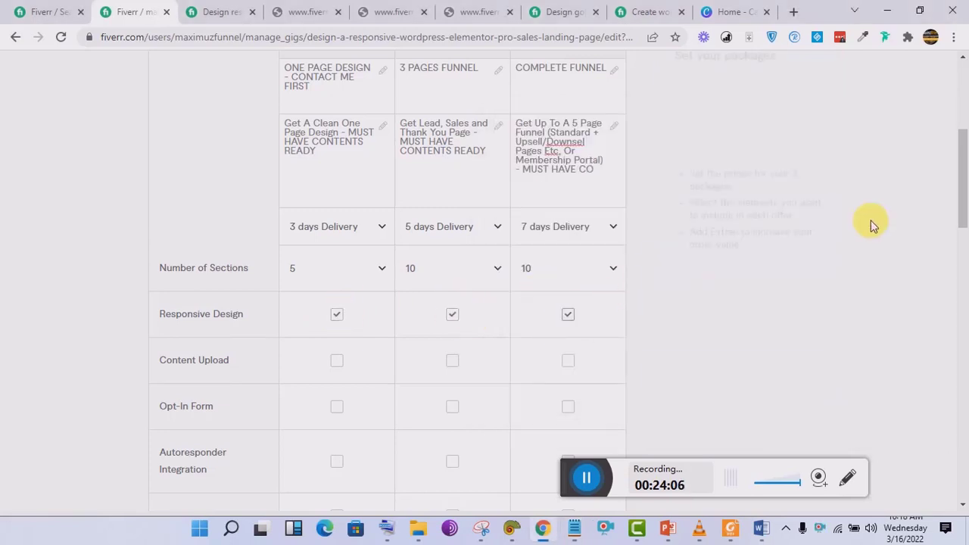
# Include Content Upload and Opt-In Form in all three packages.
pyautogui.moveTo(961, 200)
pyautogui.mouseDown()
pyautogui.moveTo(961, 90)
pyautogui.moveTo(962, 203)
pyautogui.mouseUp()
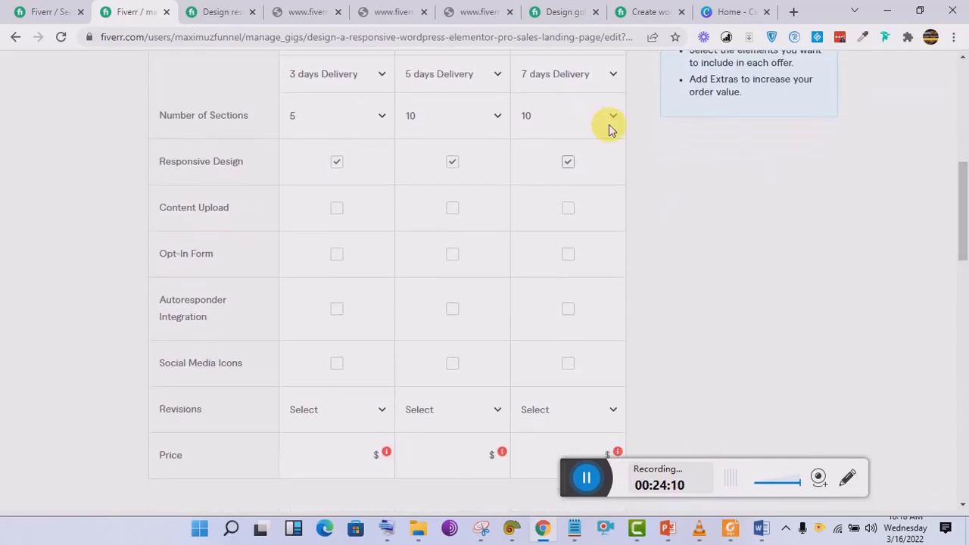
pyautogui.click(337, 208)
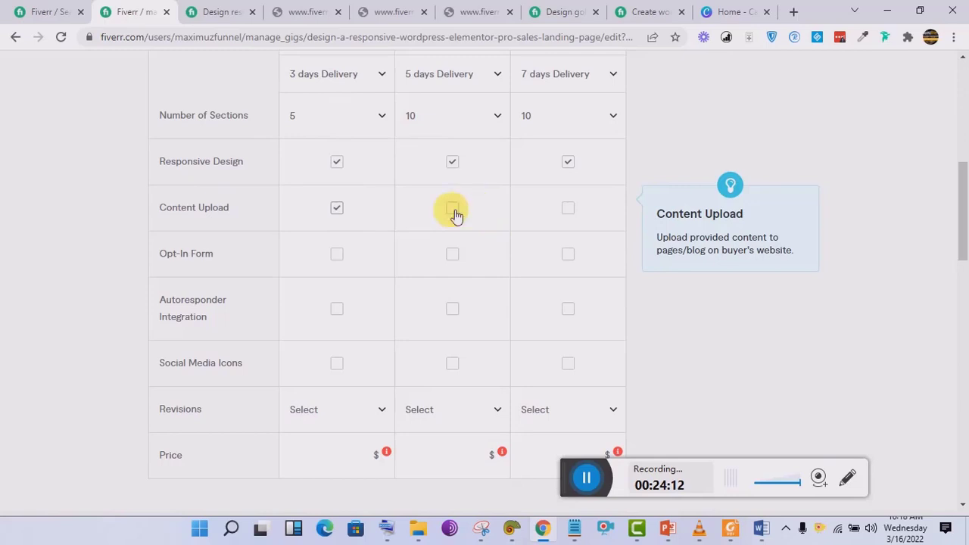
pyautogui.click(574, 215)
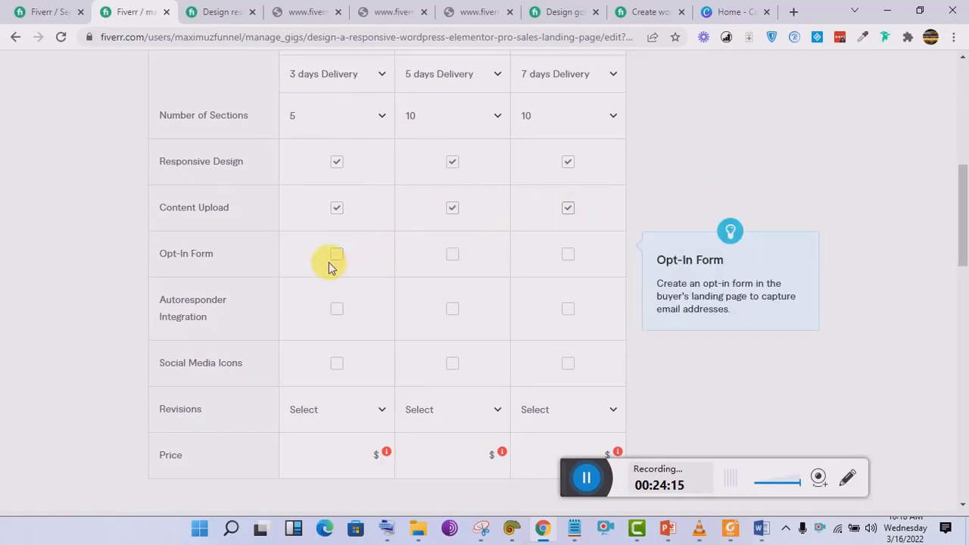
pyautogui.click(333, 258)
pyautogui.click(564, 256)
pyautogui.click(452, 256)
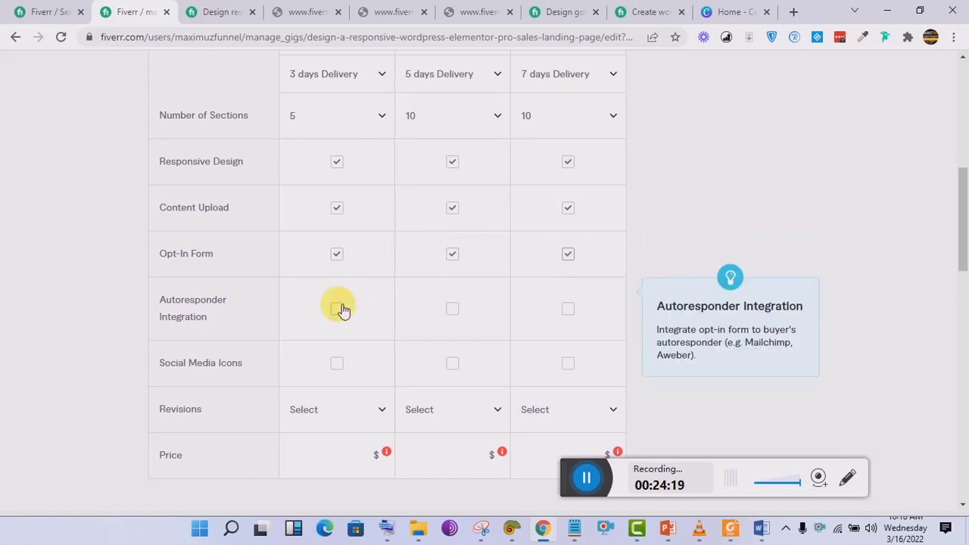
# Include Autoresponder Integration in the 3 Pages Funnel and Complete Funnel packages, and Social Media Icons in all three packages.
pyautogui.click(572, 309)
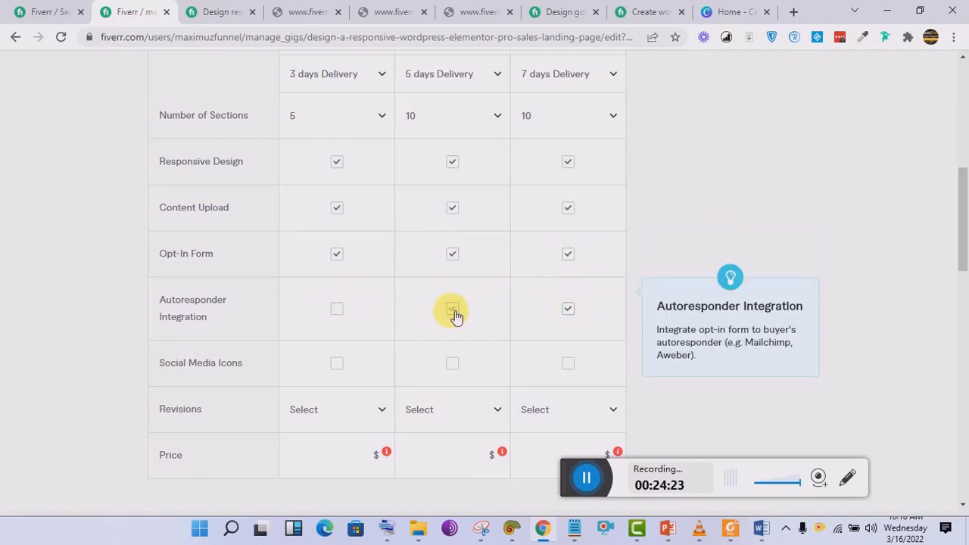
pyautogui.moveTo(962, 235); pyautogui.dragTo(963, 280)
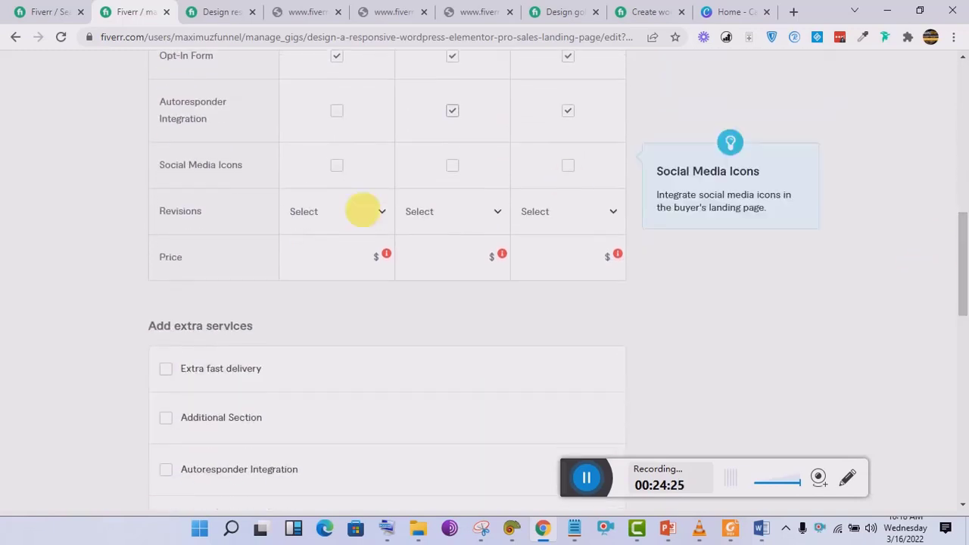
pyautogui.click(340, 172)
pyautogui.click(458, 168)
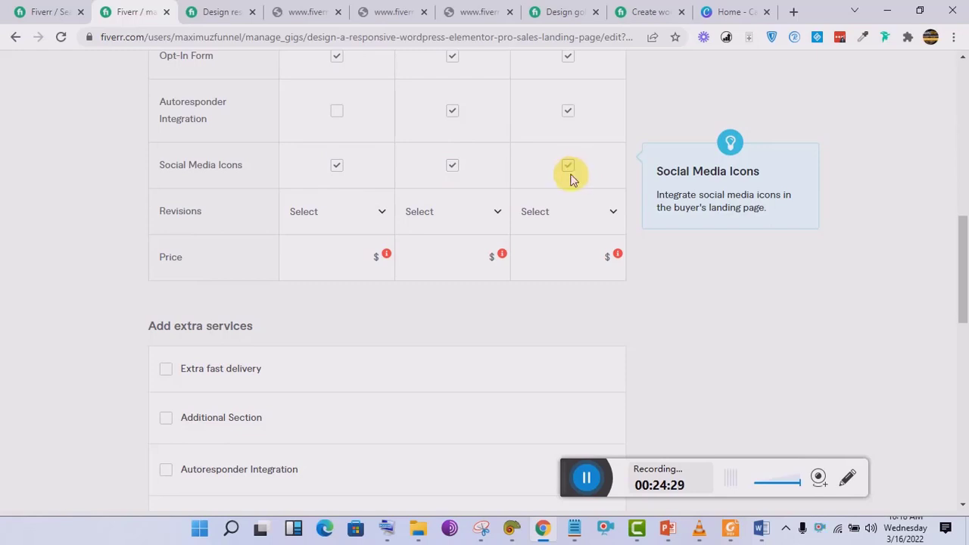
# Set the revisions to 5 for the One Page Design package and 7 for the 3 Pages Funnel package.
pyautogui.click(356, 215)
pyautogui.moveTo(389, 263); pyautogui.dragTo(376, 325)
pyautogui.click(347, 295)
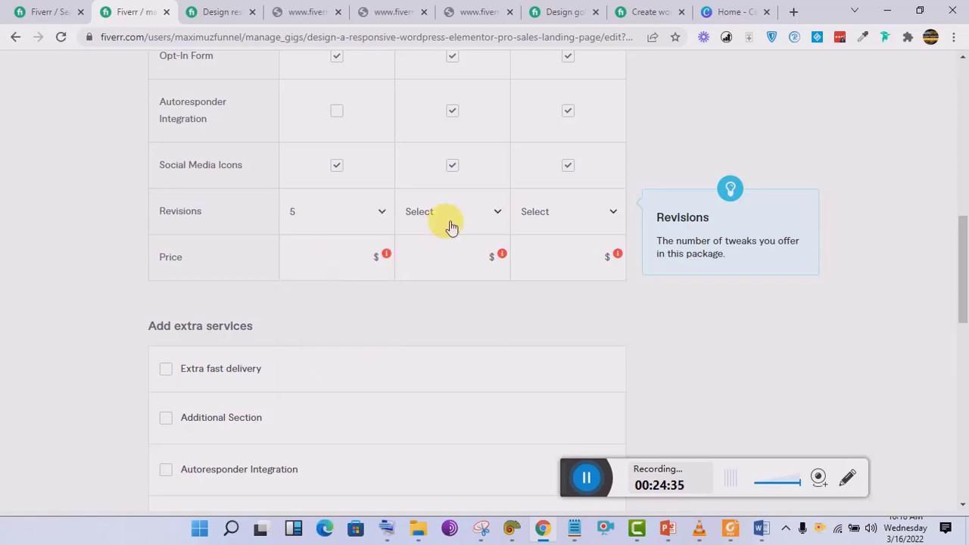
pyautogui.click(451, 225)
pyautogui.moveTo(510, 286); pyautogui.dragTo(500, 382)
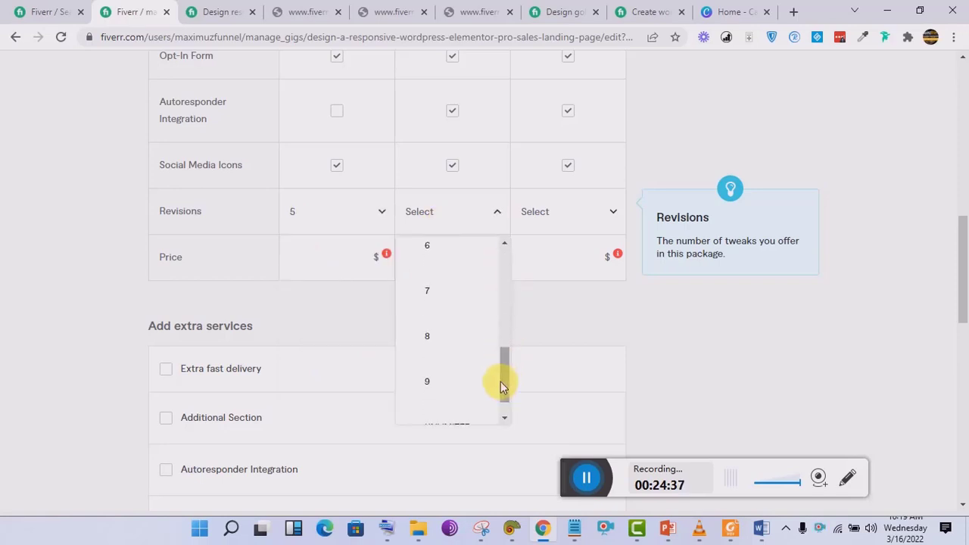
pyautogui.click(439, 297)
# Set the revisions for the Complete Funnel package to 9.
pyautogui.click(572, 212)
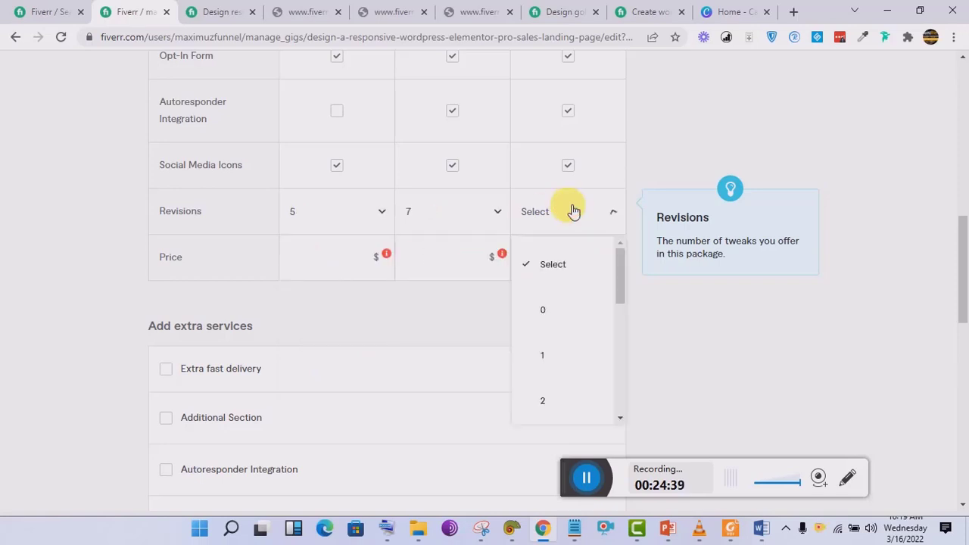
pyautogui.moveTo(619, 282); pyautogui.dragTo(621, 383)
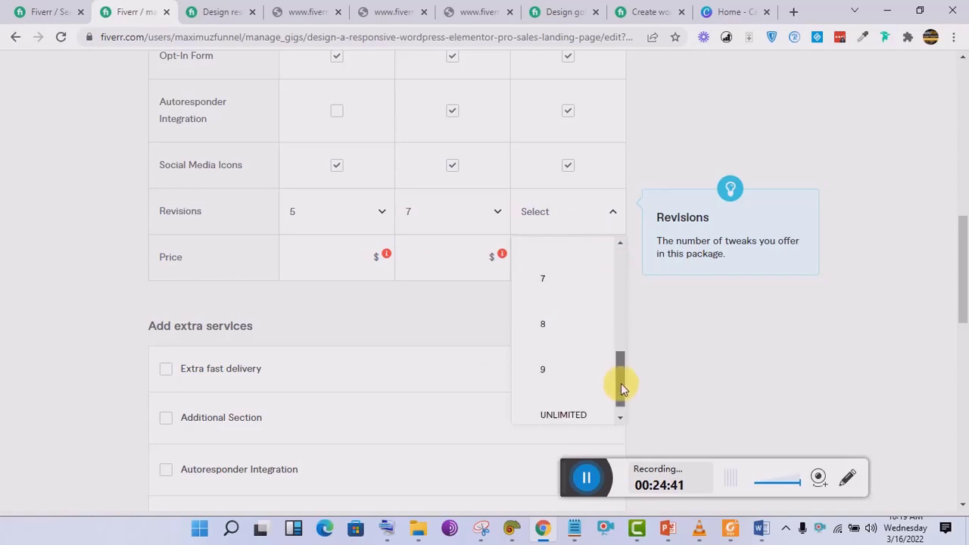
pyautogui.click(566, 376)
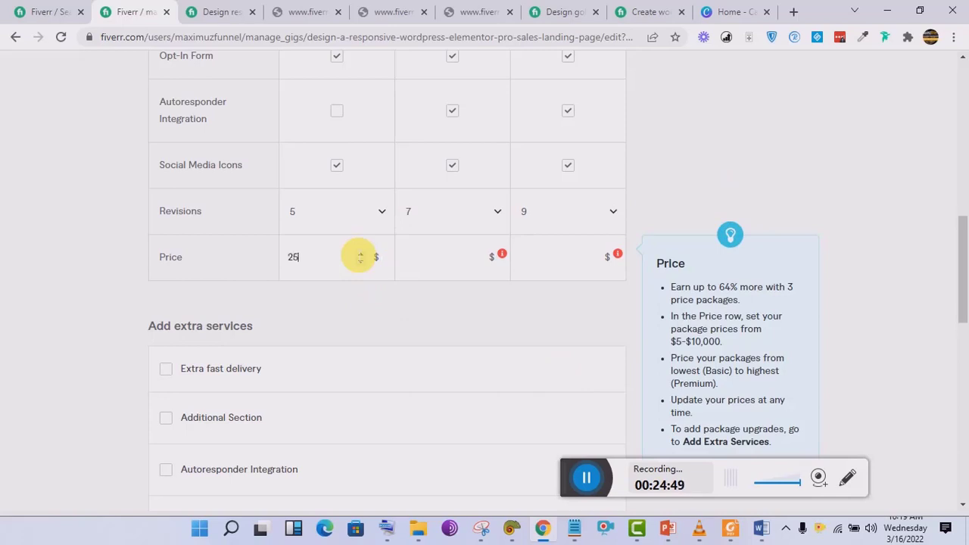
# Price the three packages at $25, $75 and $300, from One Page Design up to Complete Funnel.
pyautogui.click(475, 260)
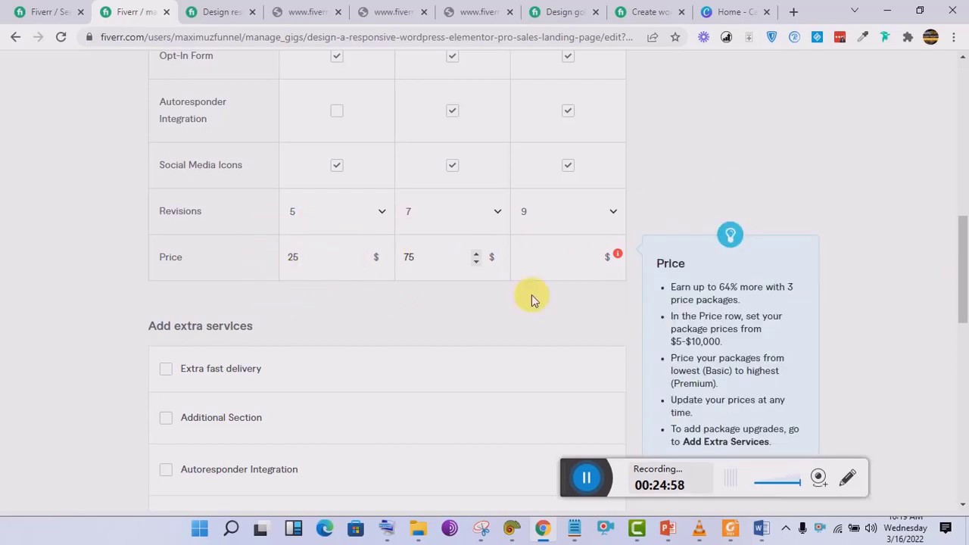
pyautogui.moveTo(961, 242)
pyautogui.mouseDown()
pyautogui.moveTo(962, 87)
pyautogui.moveTo(960, 244)
pyautogui.mouseUp()
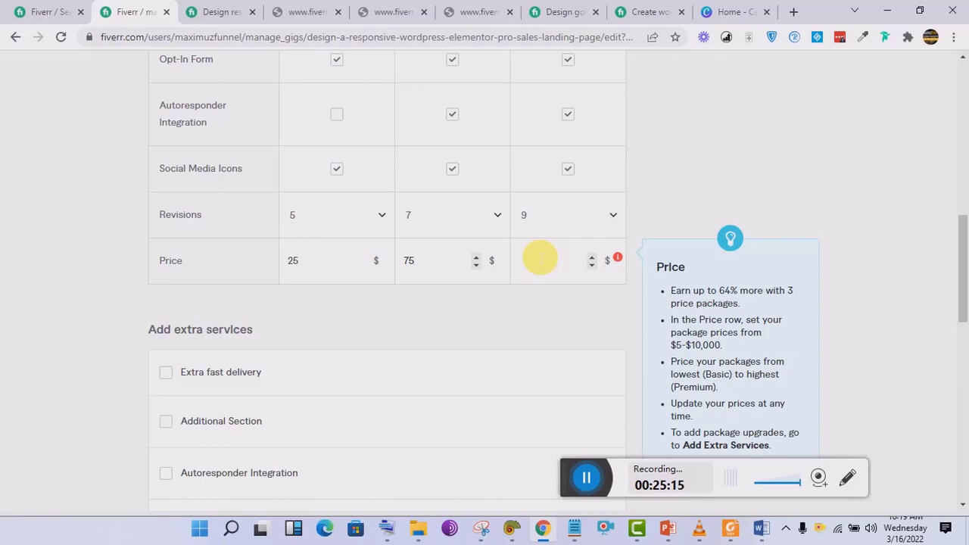
pyautogui.click(551, 263)
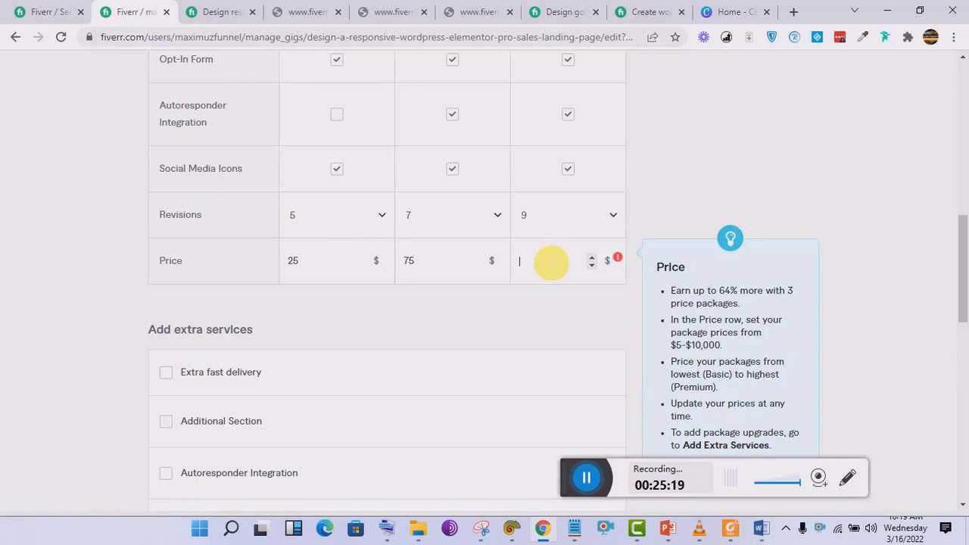
pyautogui.write('300')
pyautogui.click(729, 168)
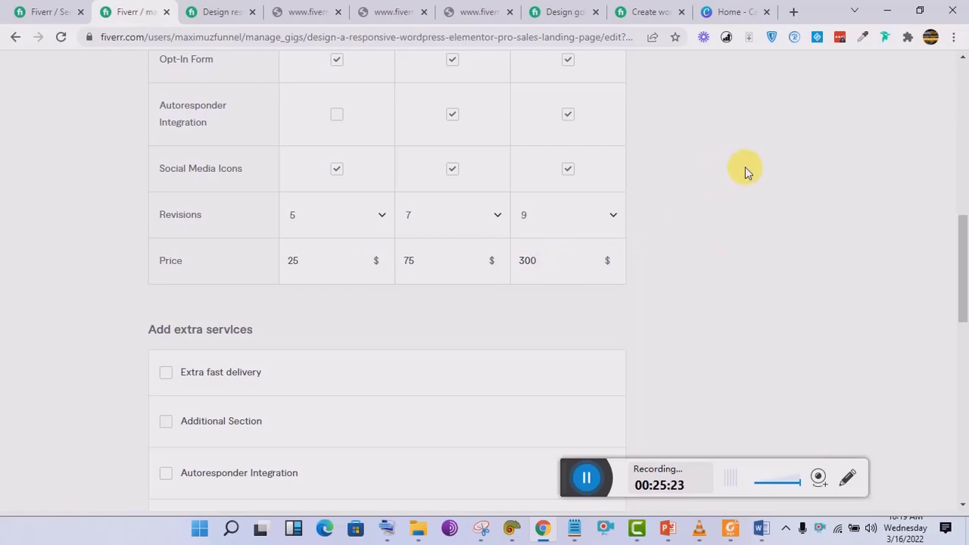
# Change the price of the 3 Pages Funnel package to $150 and the One Page Design package to $50.
pyautogui.moveTo(960, 246); pyautogui.dragTo(939, 259)
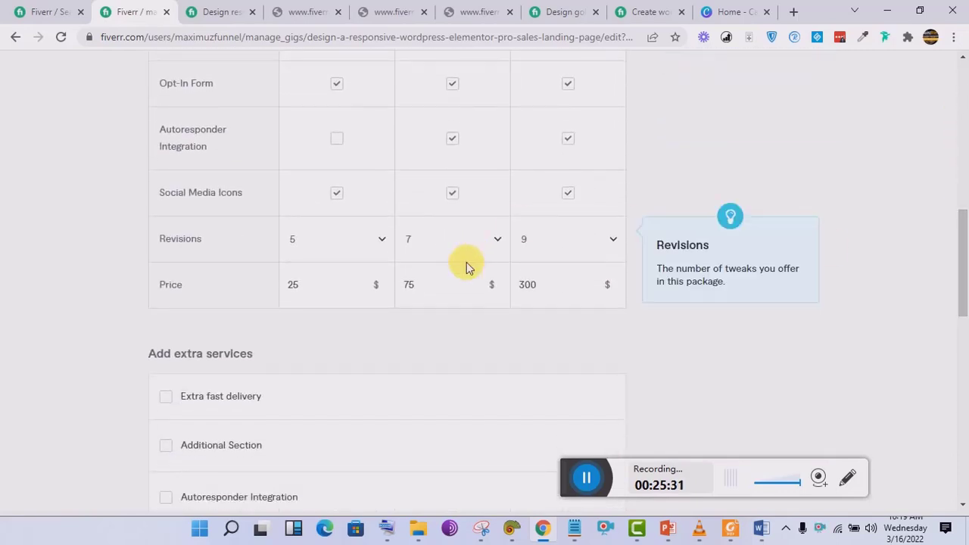
pyautogui.moveTo(964, 249); pyautogui.dragTo(966, 288)
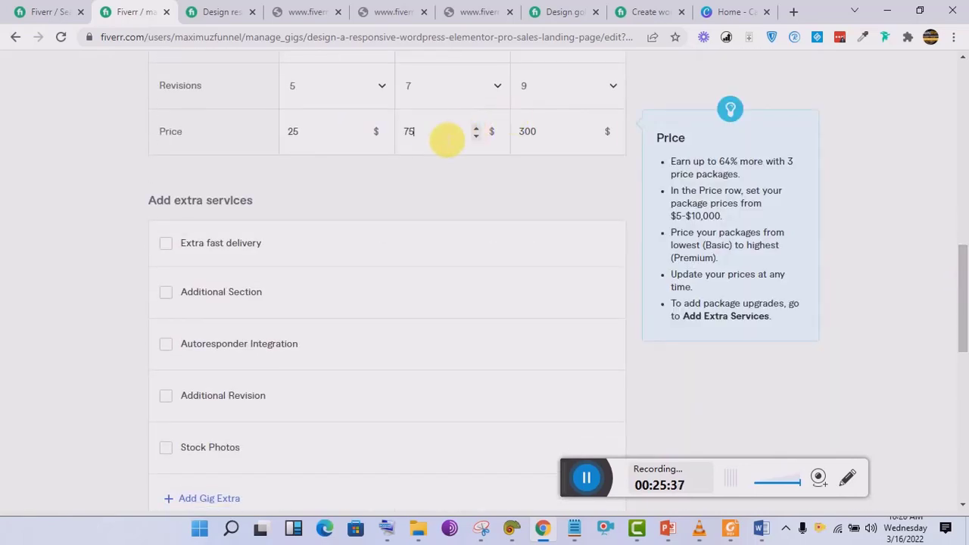
pyautogui.write('150')
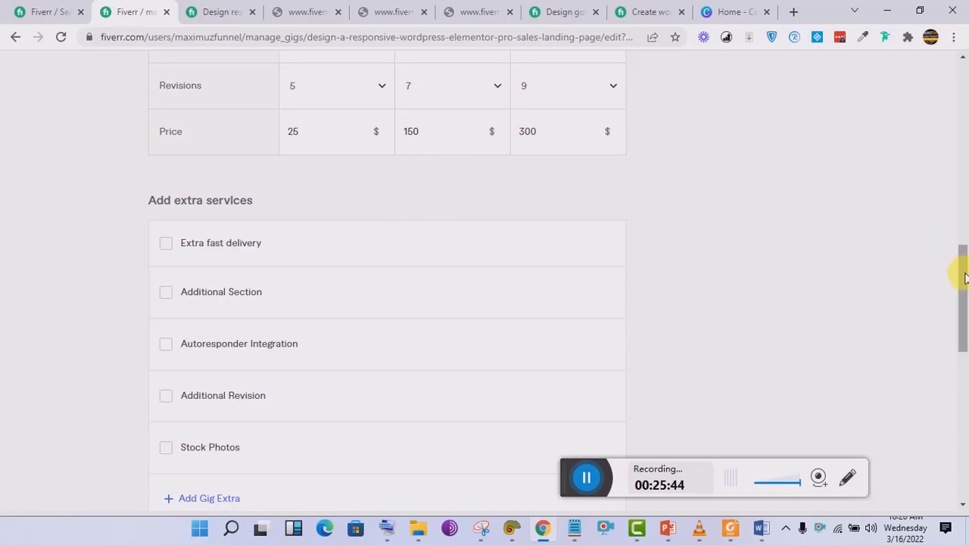
pyautogui.moveTo(962, 274)
pyautogui.mouseDown()
pyautogui.moveTo(966, 129)
pyautogui.moveTo(963, 277)
pyautogui.moveTo(962, 256)
pyautogui.mouseUp()
pyautogui.moveTo(471, 195)
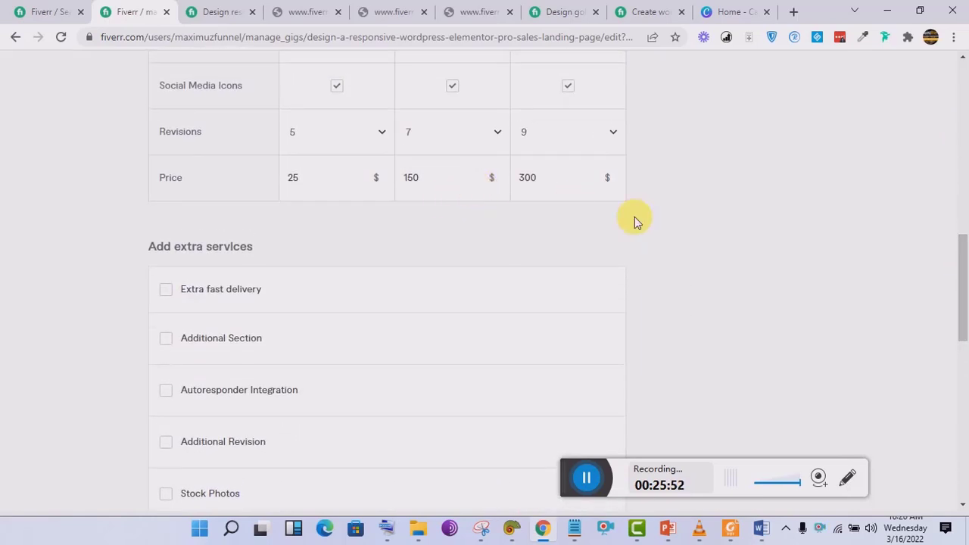
pyautogui.moveTo(415, 174)
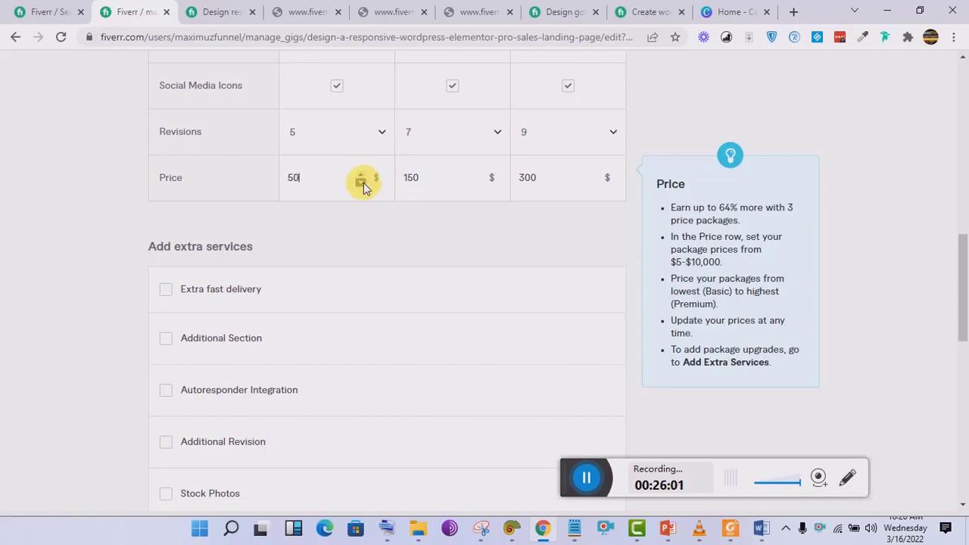
pyautogui.click(349, 218)
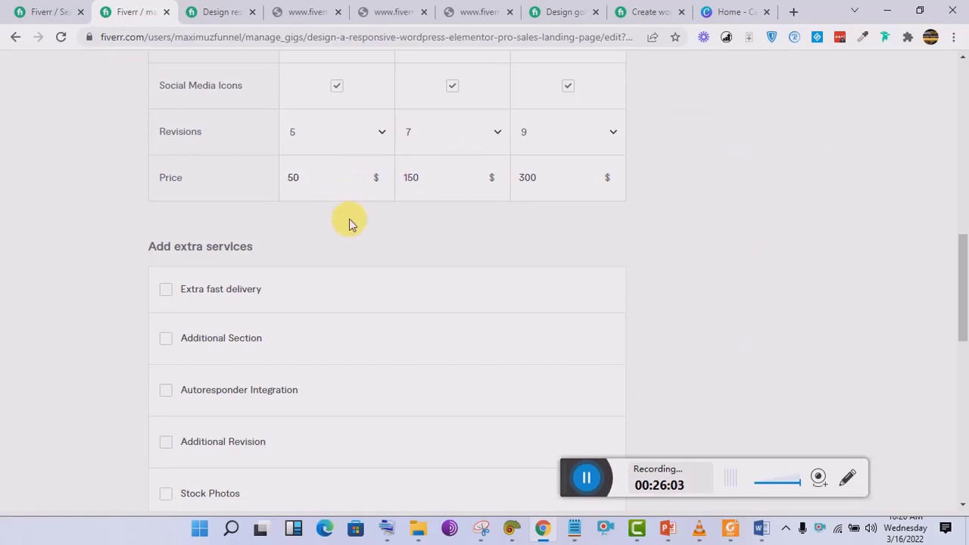
pyautogui.click(342, 218)
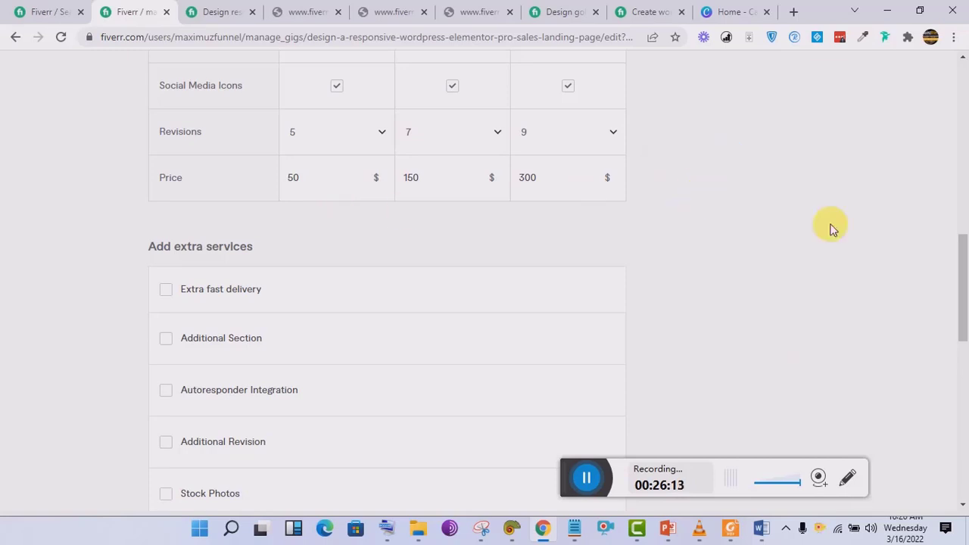
# Enable the extra fast delivery service and offer Basic delivery in 2 days for an extra $10.
pyautogui.moveTo(966, 287); pyautogui.dragTo(966, 301)
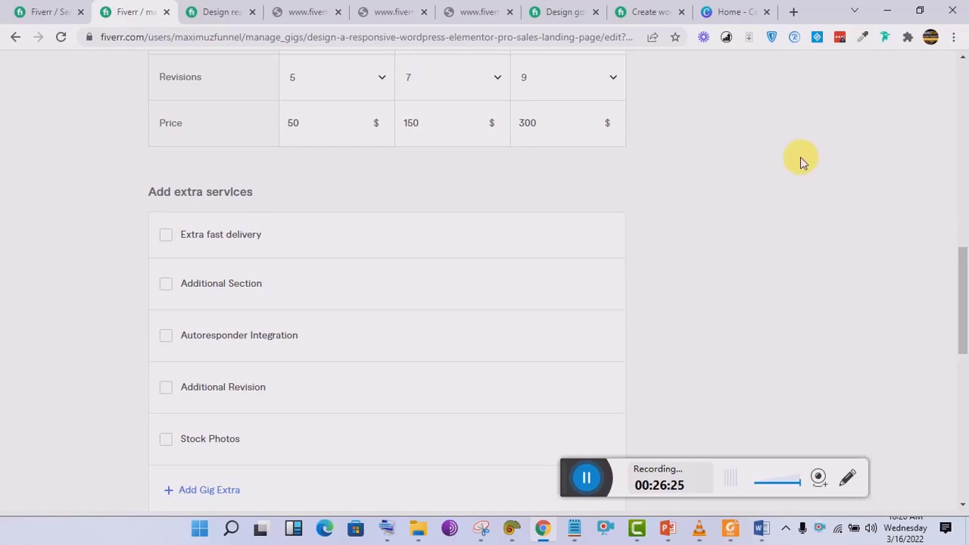
pyautogui.click(166, 235)
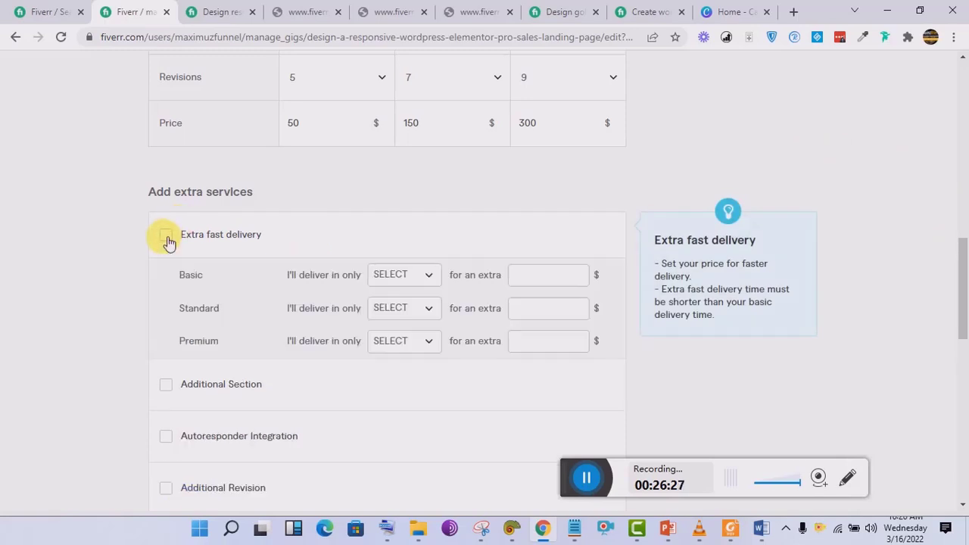
pyautogui.click(425, 275)
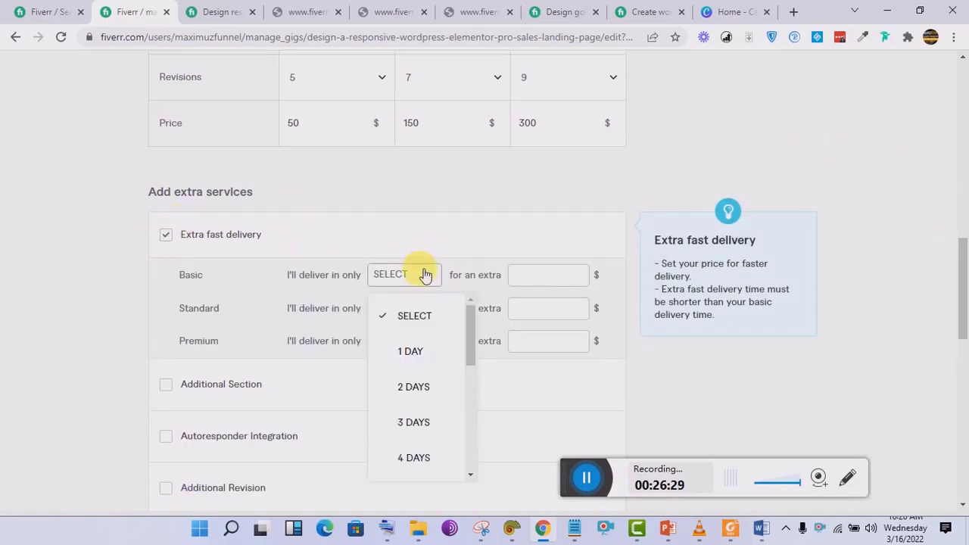
pyautogui.click(438, 358)
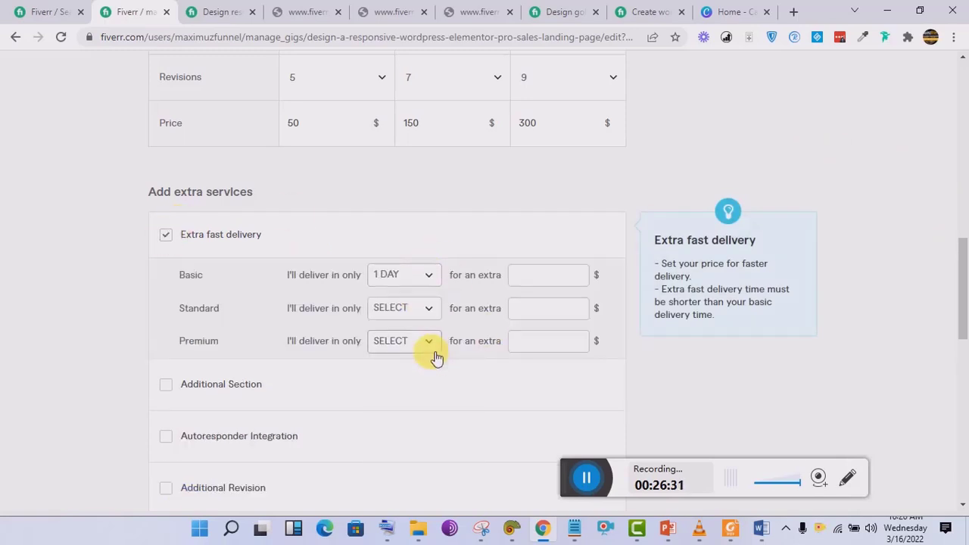
pyautogui.moveTo(963, 303)
pyautogui.mouseDown()
pyautogui.moveTo(963, 178)
pyautogui.moveTo(966, 311)
pyautogui.mouseUp()
pyautogui.click(424, 219)
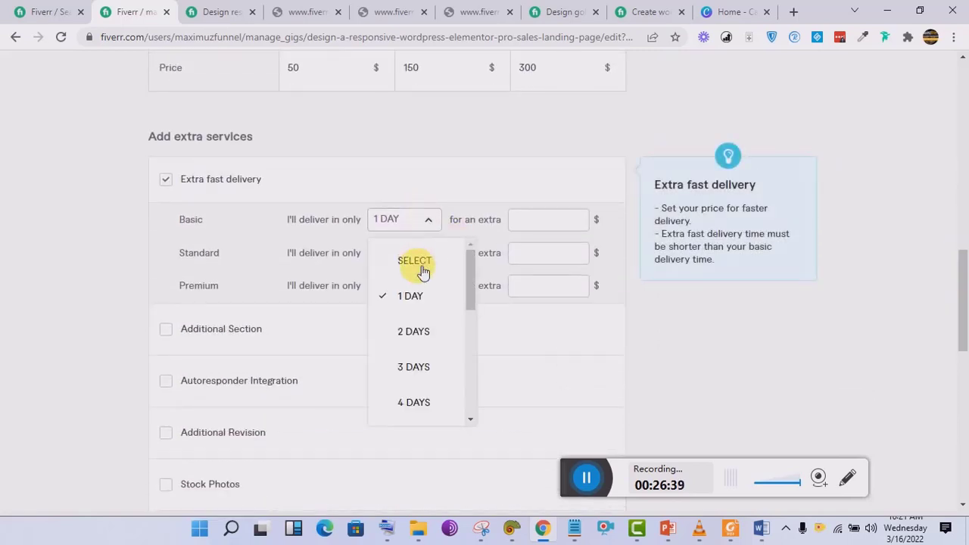
pyautogui.click(422, 331)
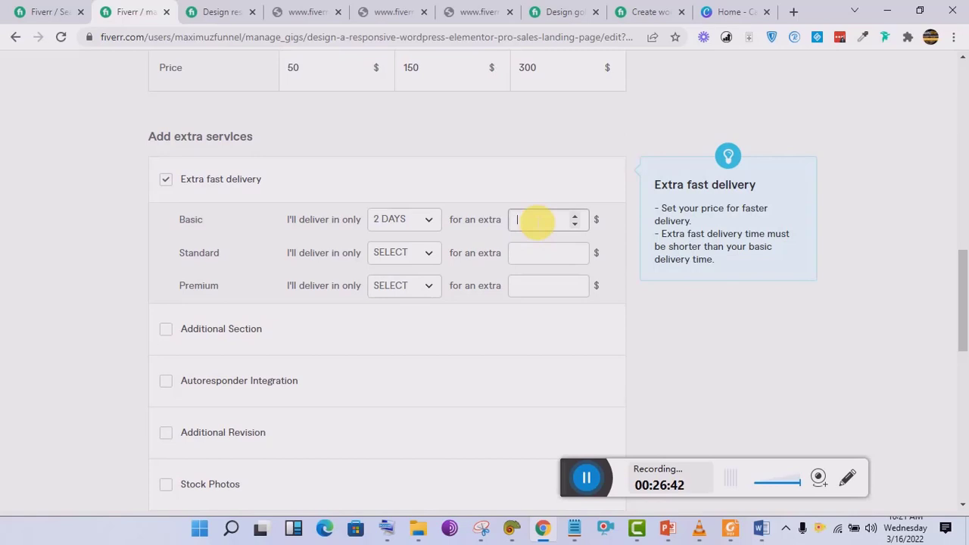
# Set the Standard extra fast delivery to 3 days for an extra $10.
pyautogui.click(405, 253)
pyautogui.moveTo(966, 286); pyautogui.dragTo(966, 351)
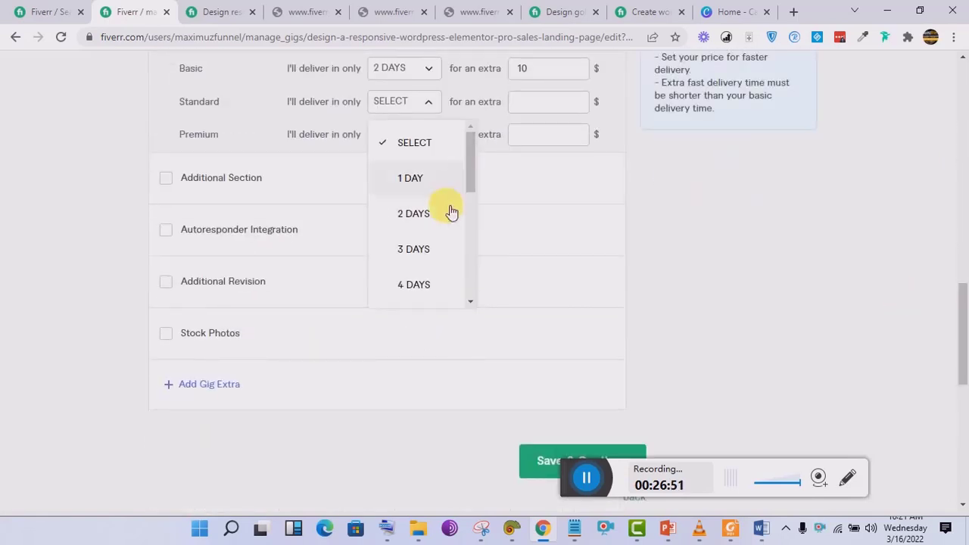
pyautogui.click(434, 253)
pyautogui.click(534, 106)
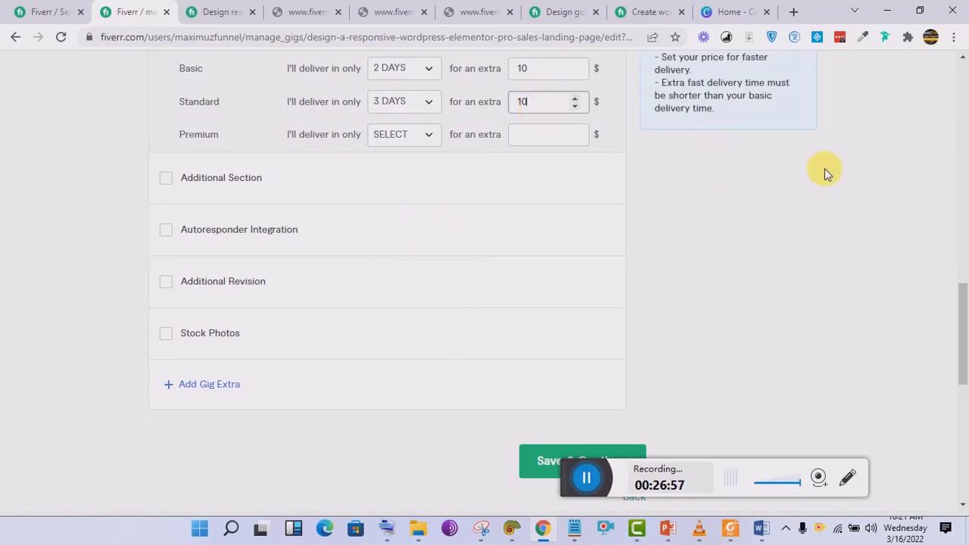
# Set the Premium extra fast delivery to 5 days for an extra $20.
pyautogui.moveTo(965, 307); pyautogui.dragTo(962, 281)
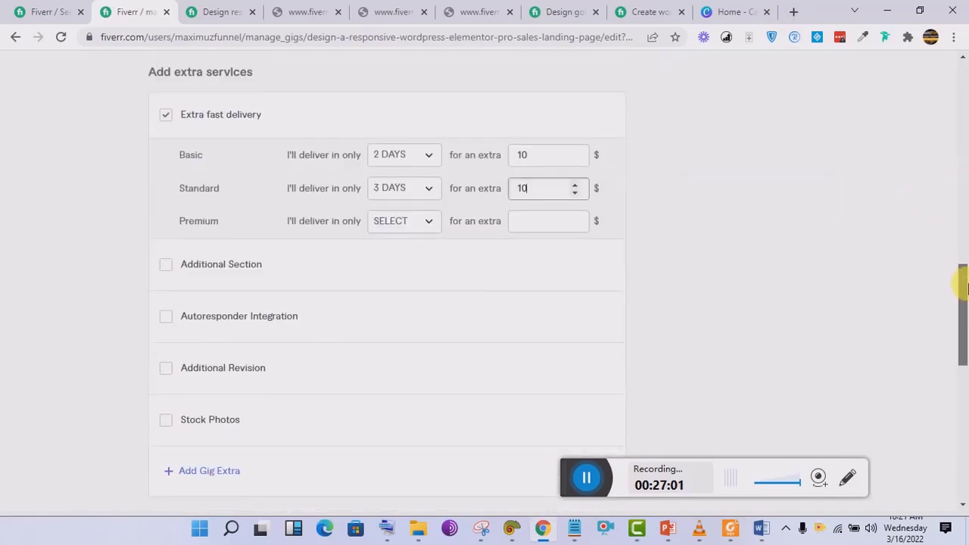
pyautogui.click(417, 220)
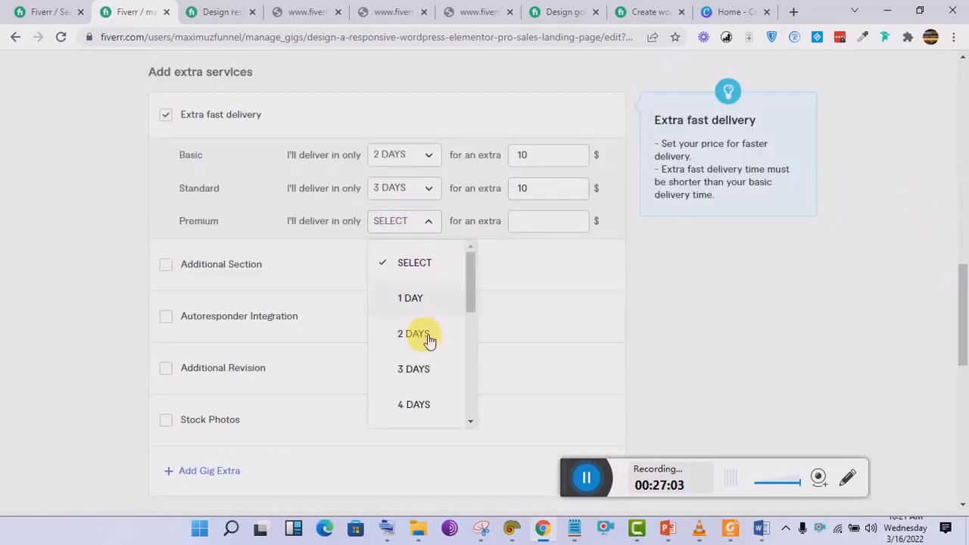
pyautogui.moveTo(469, 301); pyautogui.dragTo(472, 319)
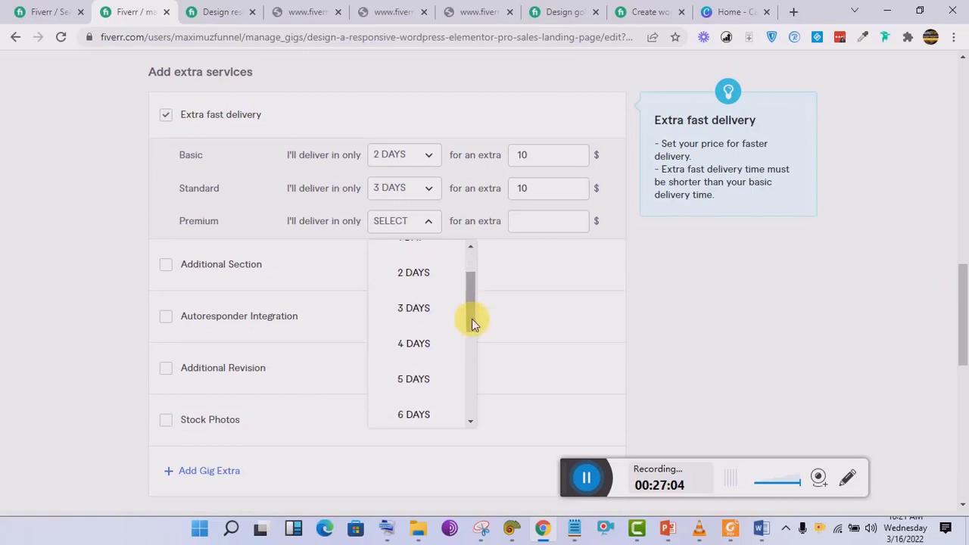
pyautogui.click(415, 379)
pyautogui.click(555, 230)
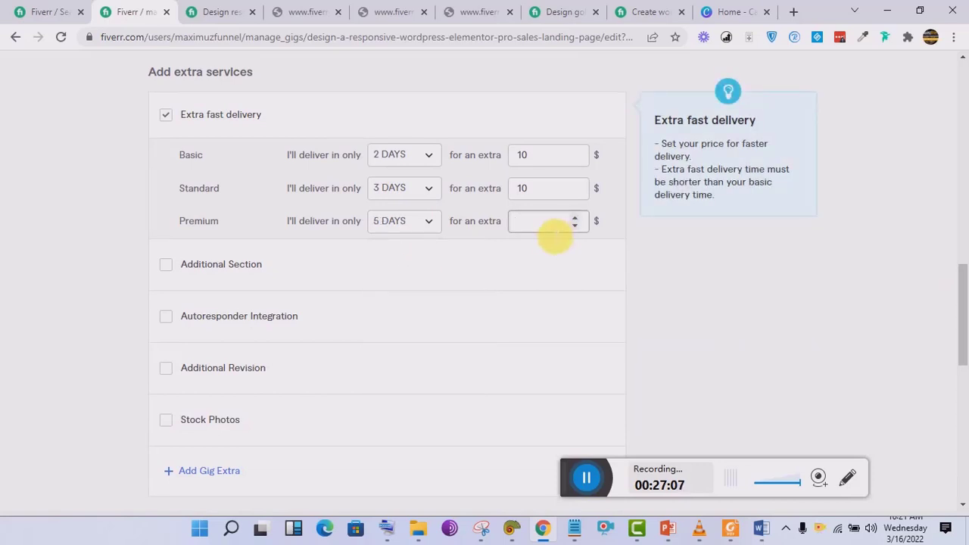
pyautogui.click(738, 236)
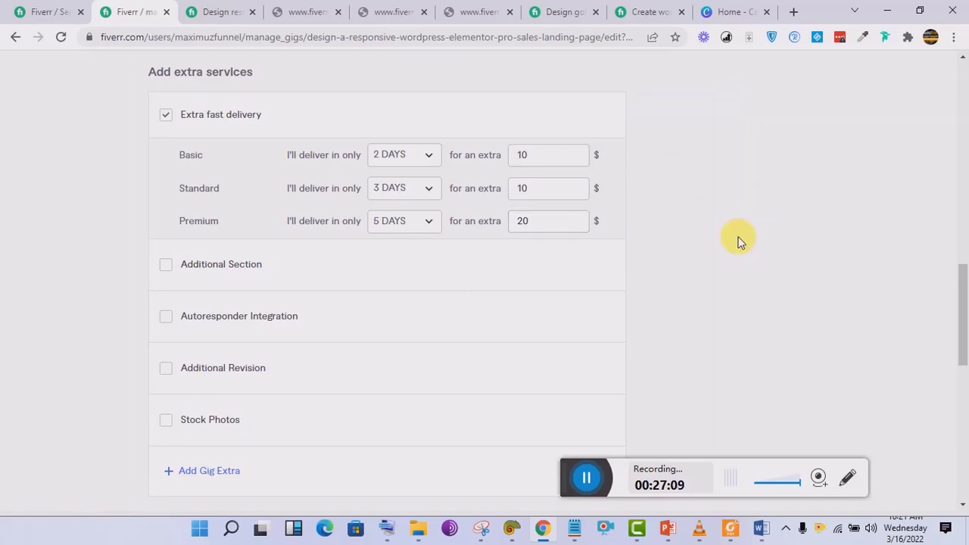
# Offer Additional Section as an extra service for $10 and 1 additional day.
pyautogui.click(168, 269)
pyautogui.click(426, 267)
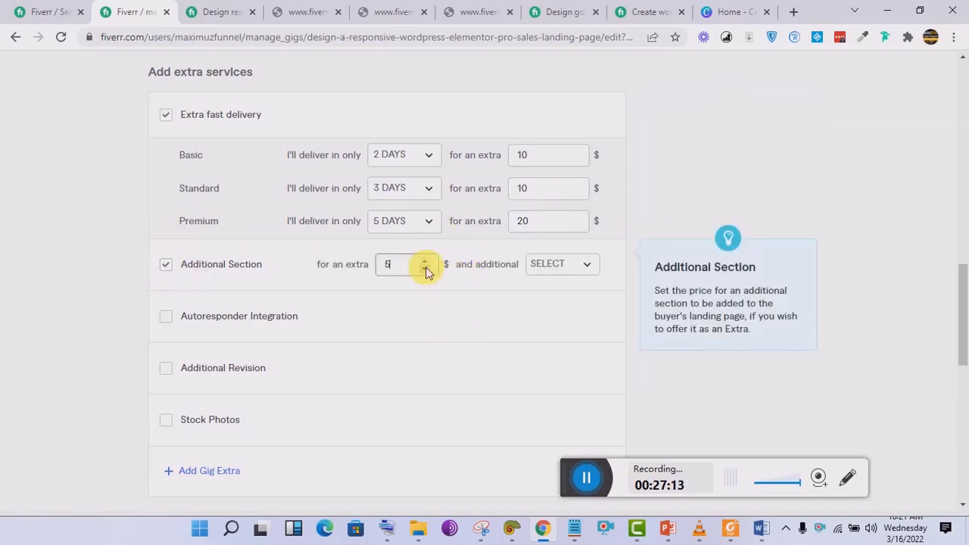
pyautogui.click(425, 260)
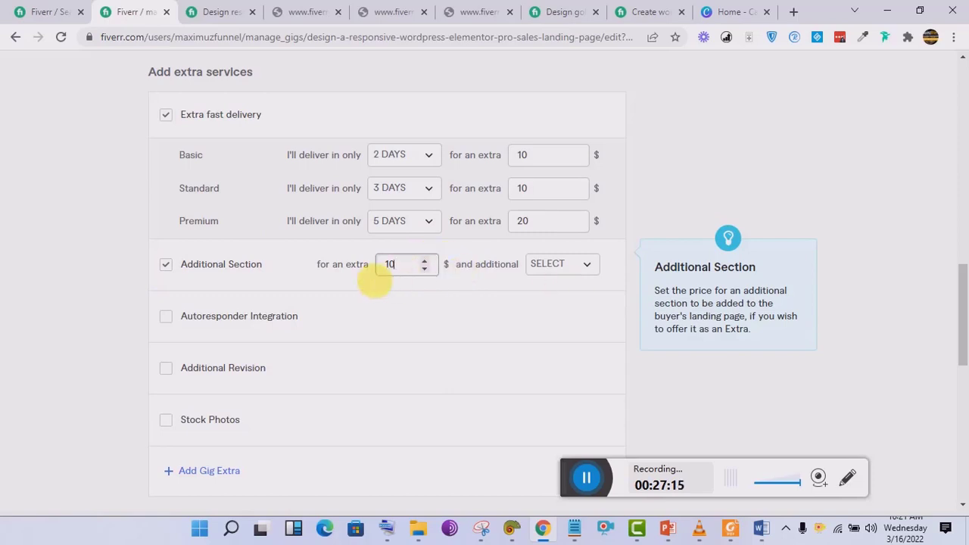
pyautogui.click(580, 266)
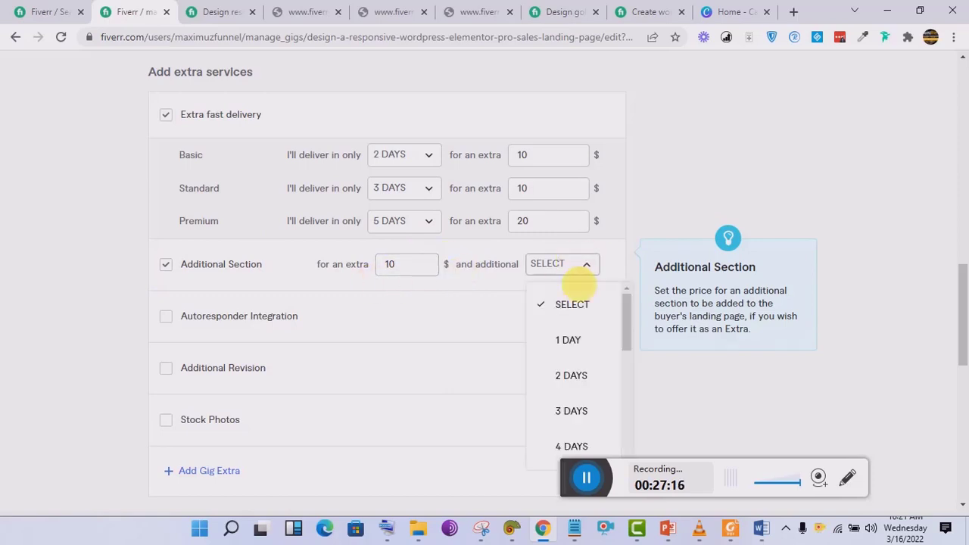
pyautogui.click(580, 376)
pyautogui.click(580, 268)
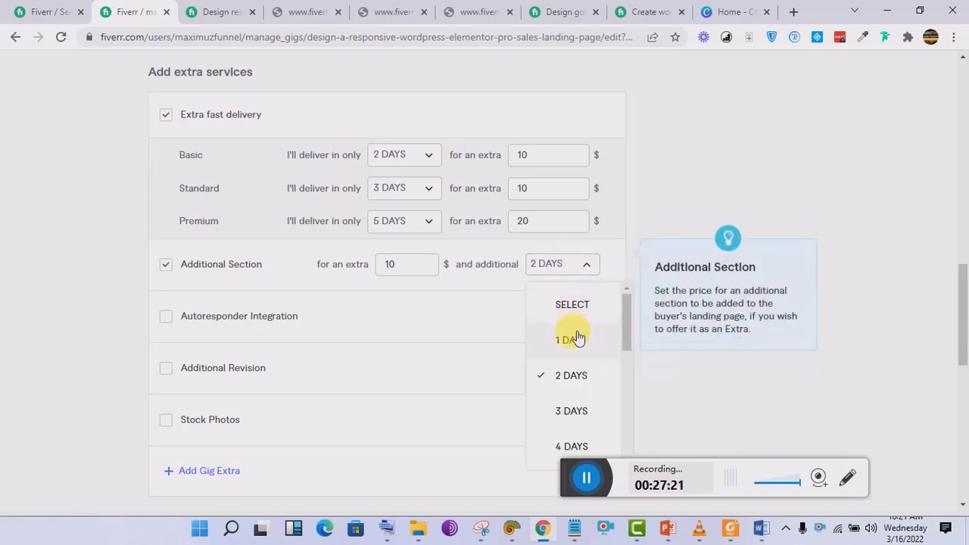
pyautogui.click(575, 338)
pyautogui.scroll(-2, 962, 318)
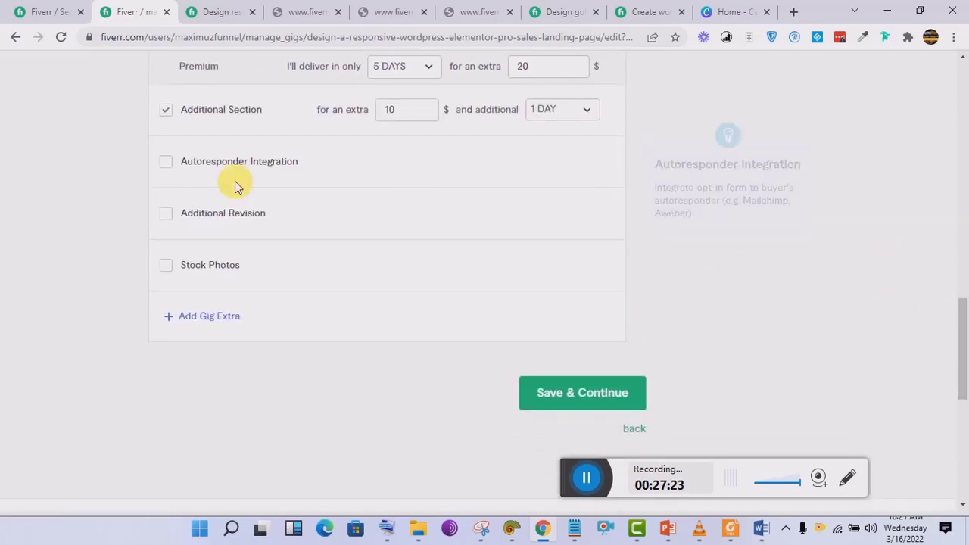
pyautogui.click(170, 161)
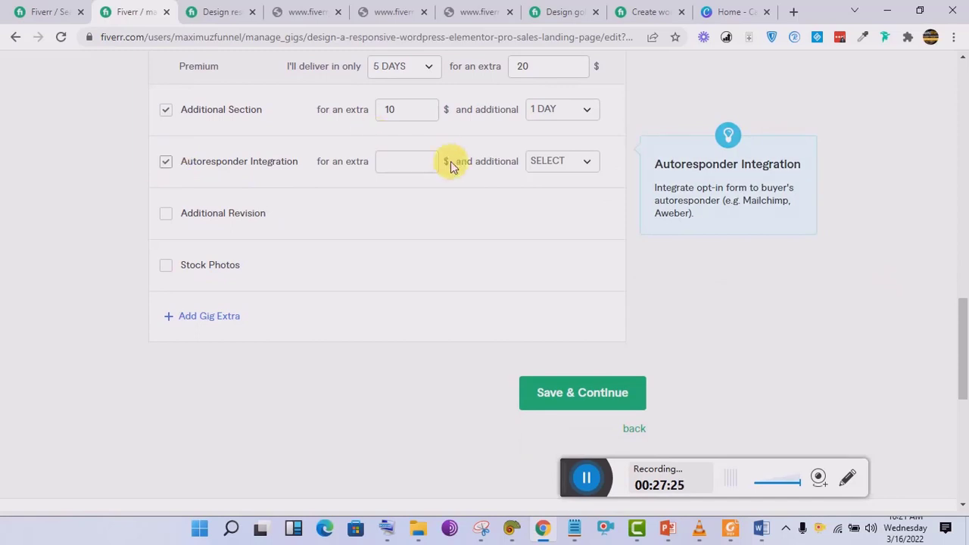
pyautogui.click(167, 161)
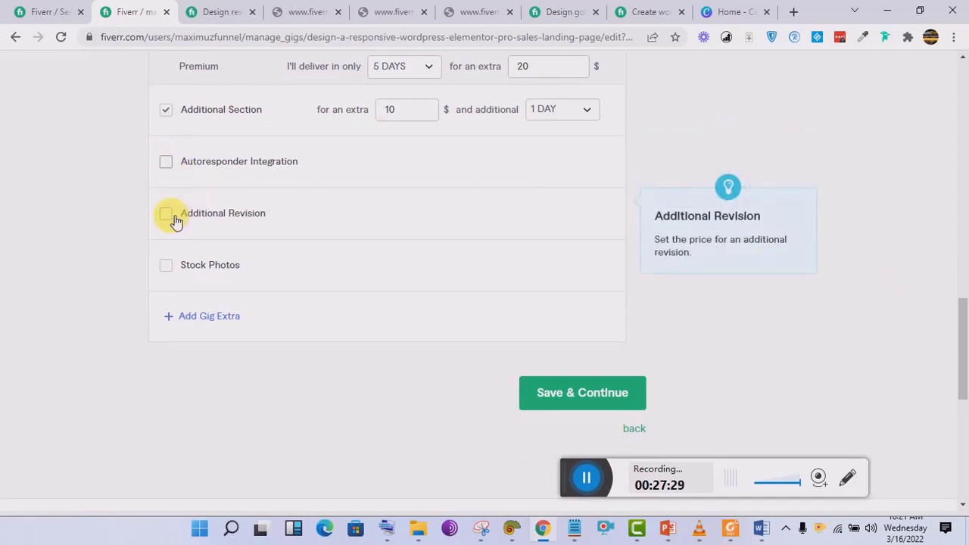
pyautogui.click(168, 215)
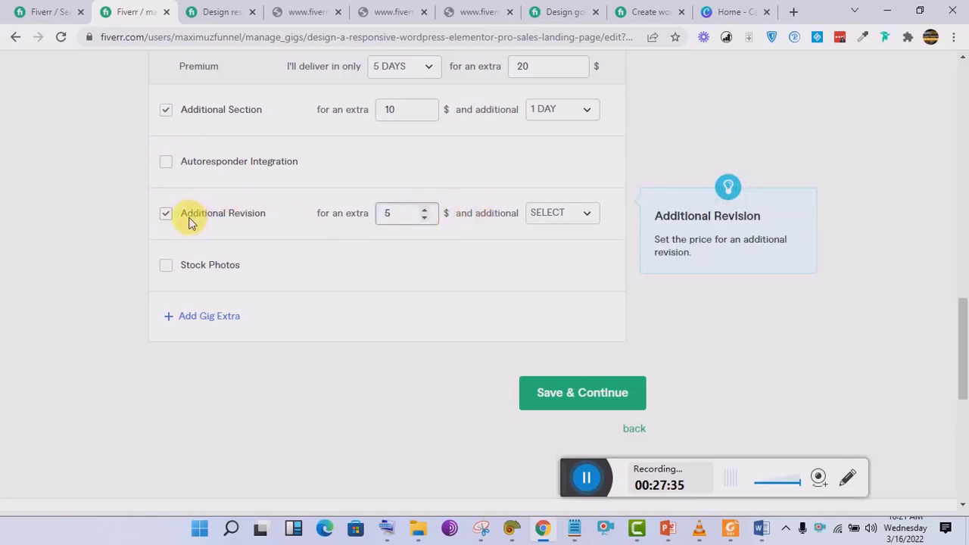
pyautogui.click(166, 213)
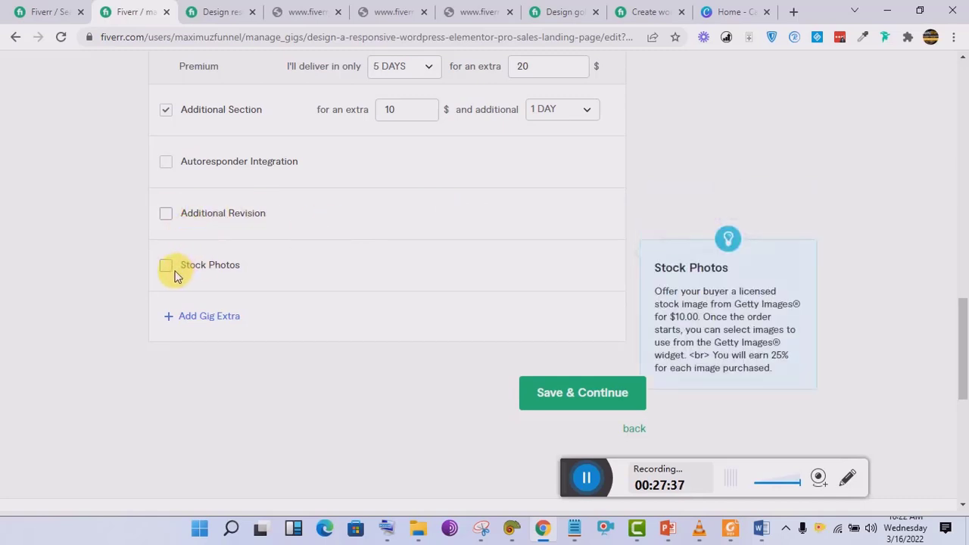
# Add a new custom gig extra below Stock Photos in the extra services list.
pyautogui.click(194, 317)
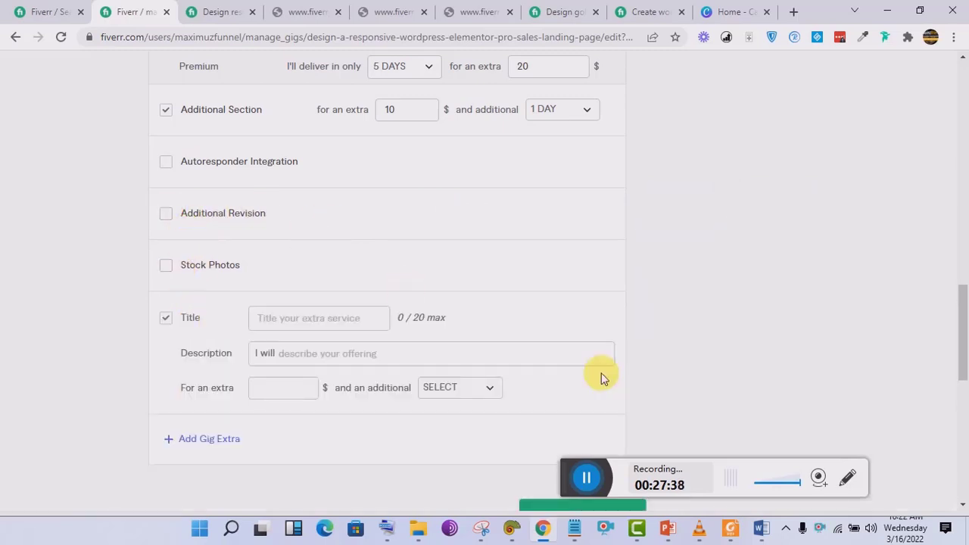
pyautogui.moveTo(962, 318); pyautogui.dragTo(962, 334)
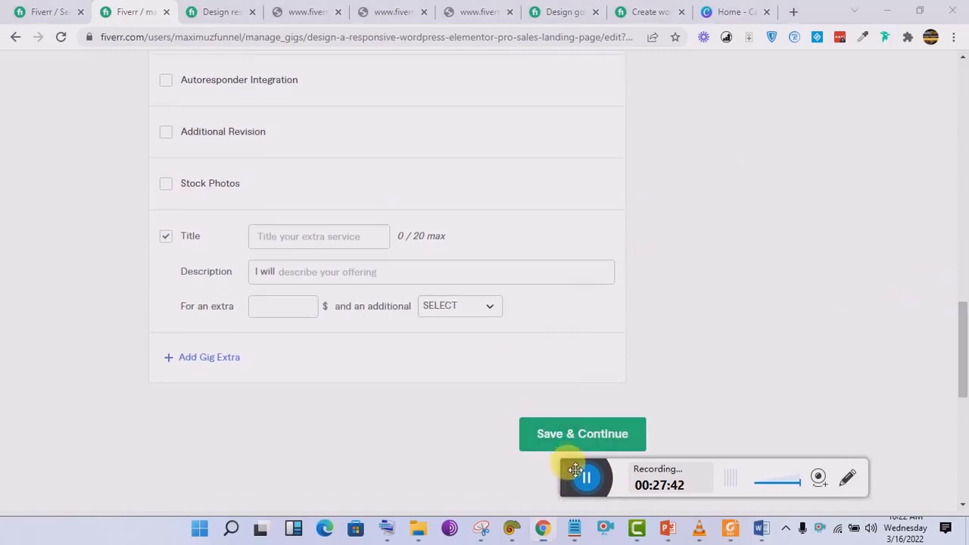
pyautogui.moveTo(573, 470); pyautogui.dragTo(656, 261)
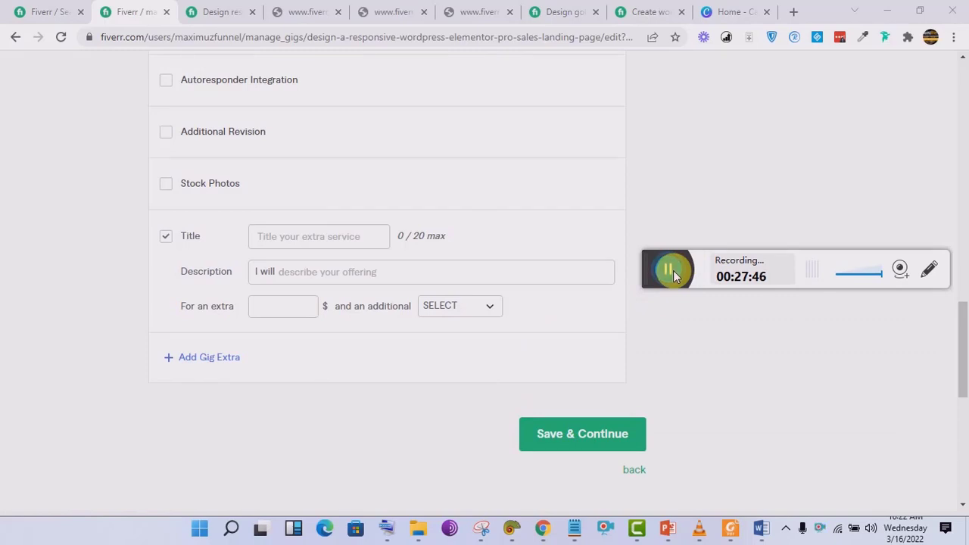
pyautogui.click(673, 271)
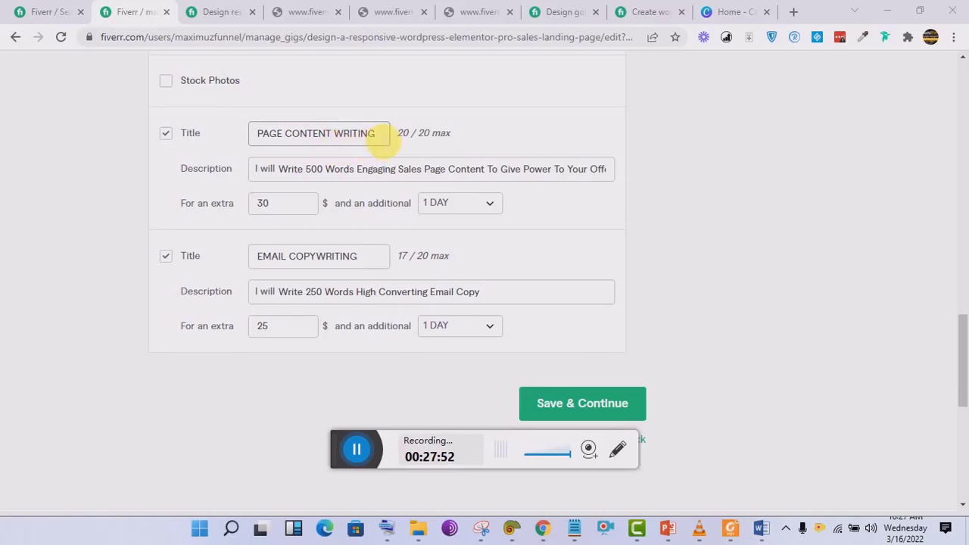
# Load the JVZoo affiliate information page for KDSPY v5 in a new browser tab as a sales page example.
pyautogui.click(792, 10)
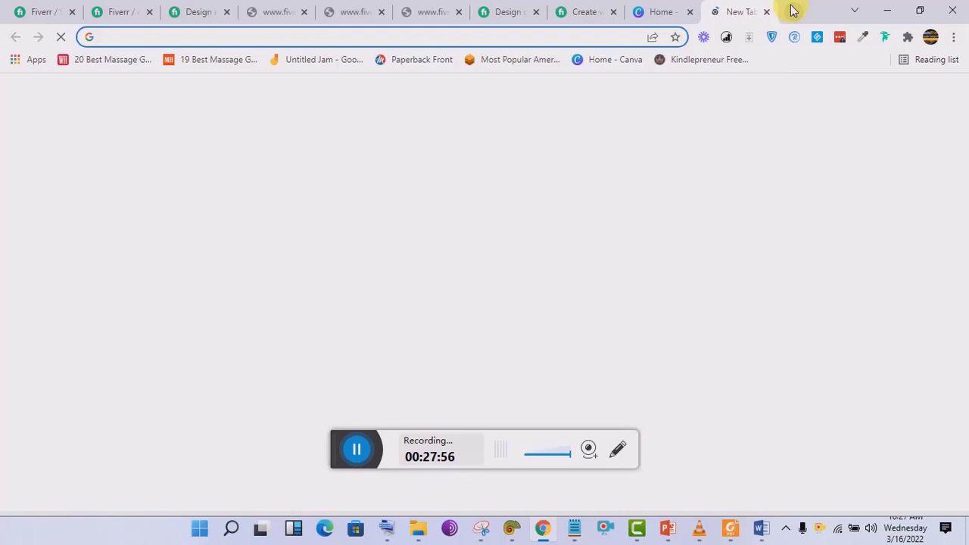
pyautogui.write('jv')
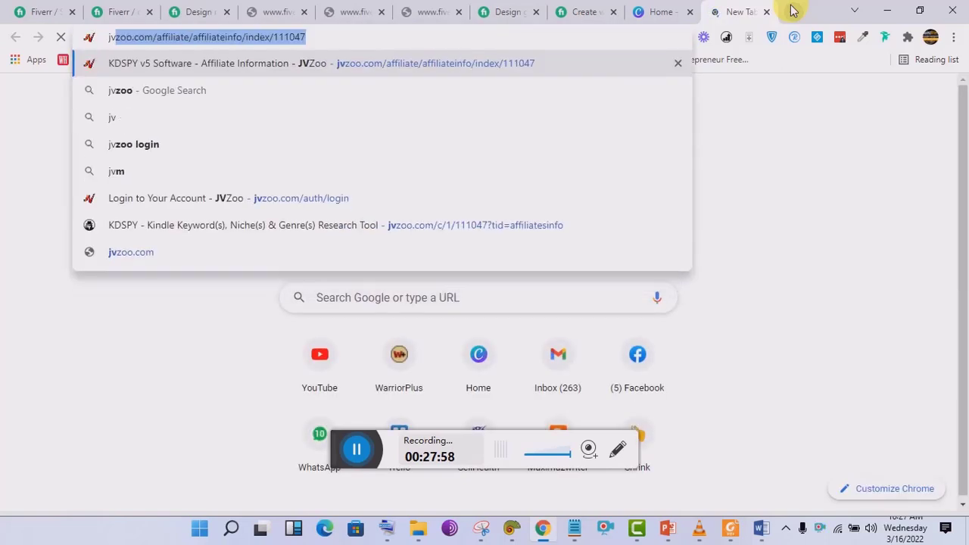
pyautogui.press('Return')
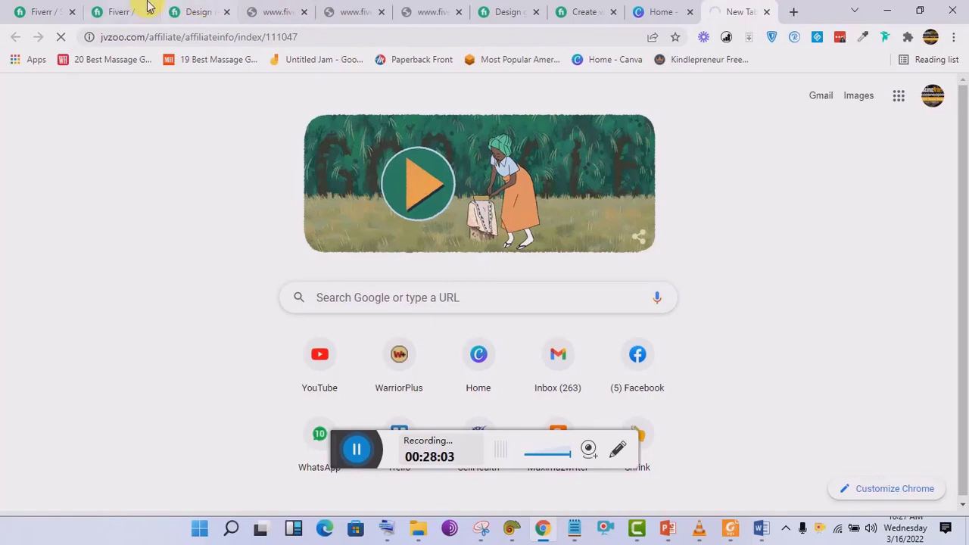
pyautogui.click(193, 7)
pyautogui.click(123, 9)
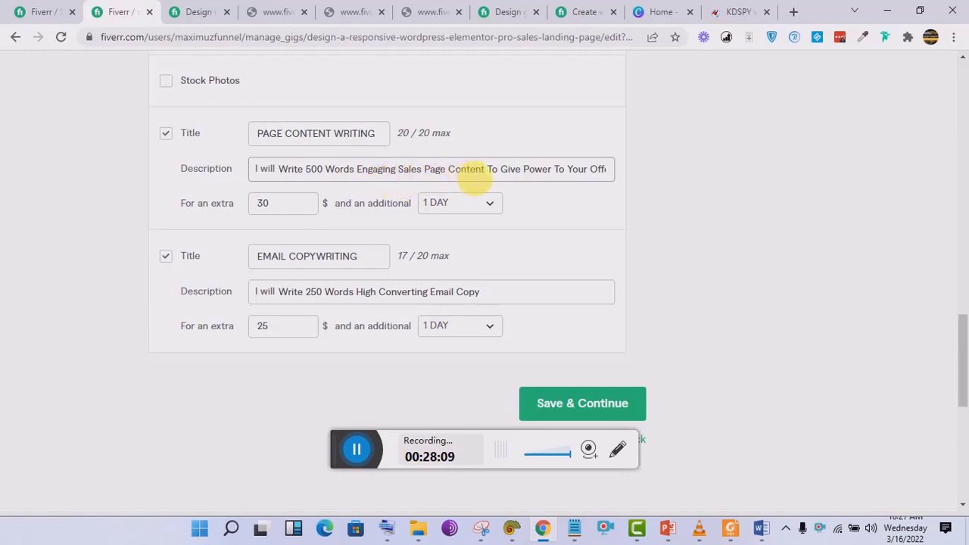
pyautogui.click(731, 9)
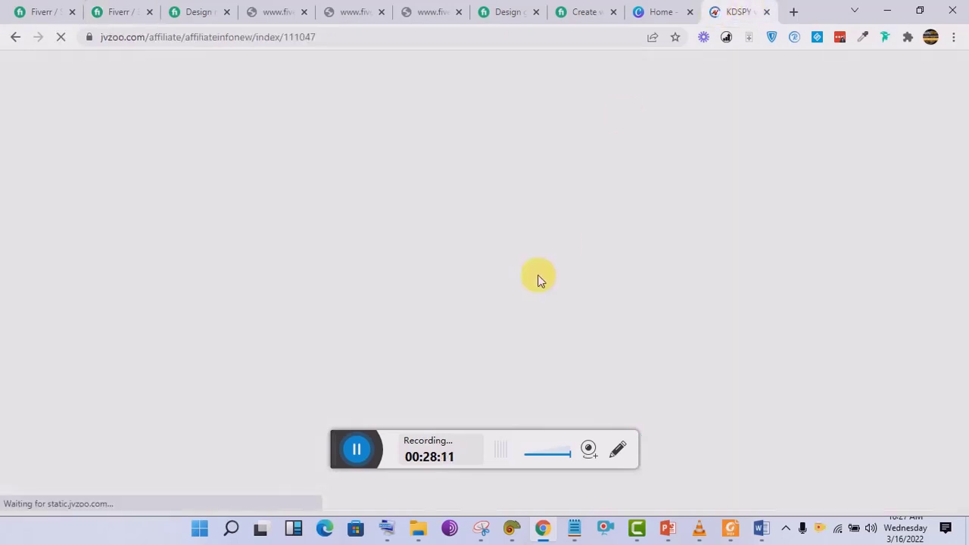
pyautogui.click(131, 7)
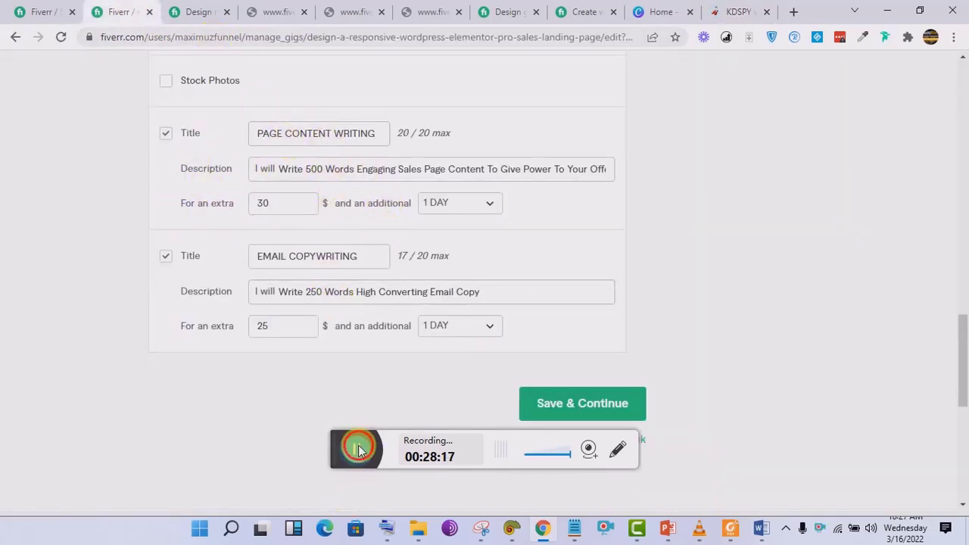
# Examine the headline and testimonial copy on the KDSPY sales page.
pyautogui.click(360, 451)
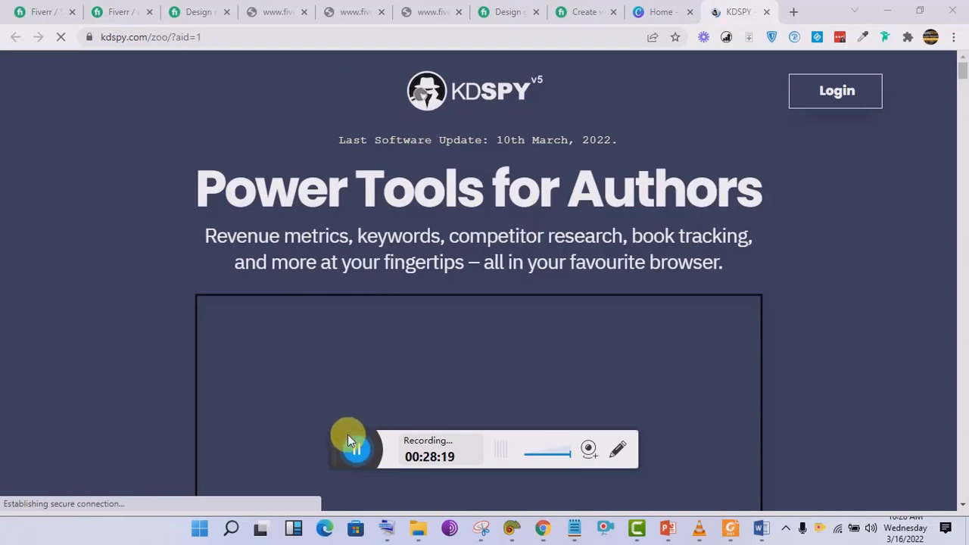
pyautogui.moveTo(342, 448); pyautogui.dragTo(503, 472)
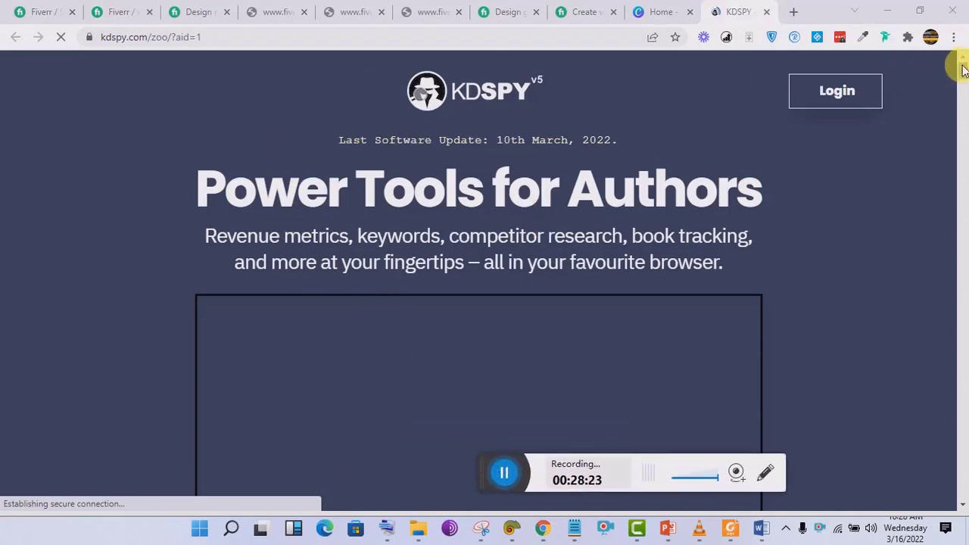
pyautogui.moveTo(963, 70); pyautogui.dragTo(964, 117)
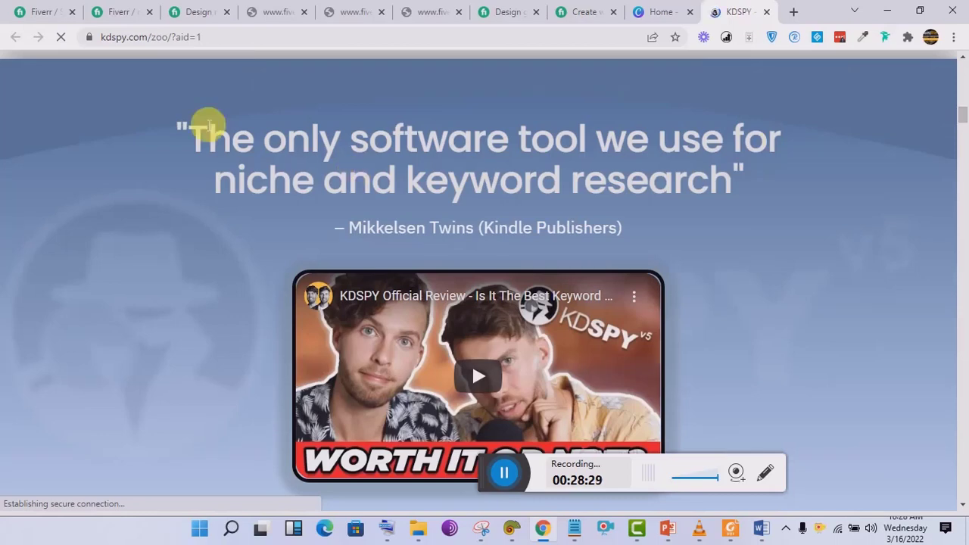
pyautogui.moveTo(201, 139); pyautogui.dragTo(740, 188)
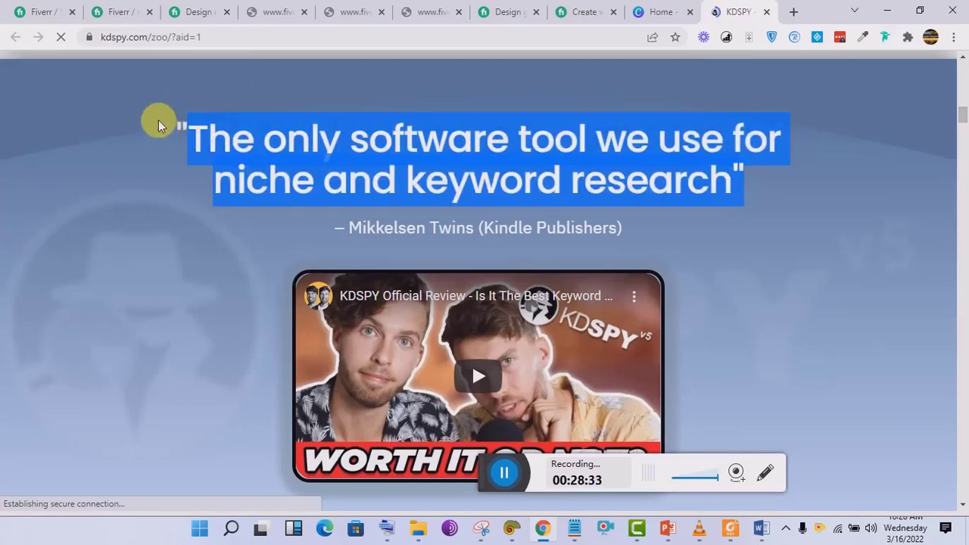
# Open the landing page and sales copywriting gig from the Fiverr "Landing page" search results.
pyautogui.click(30, 7)
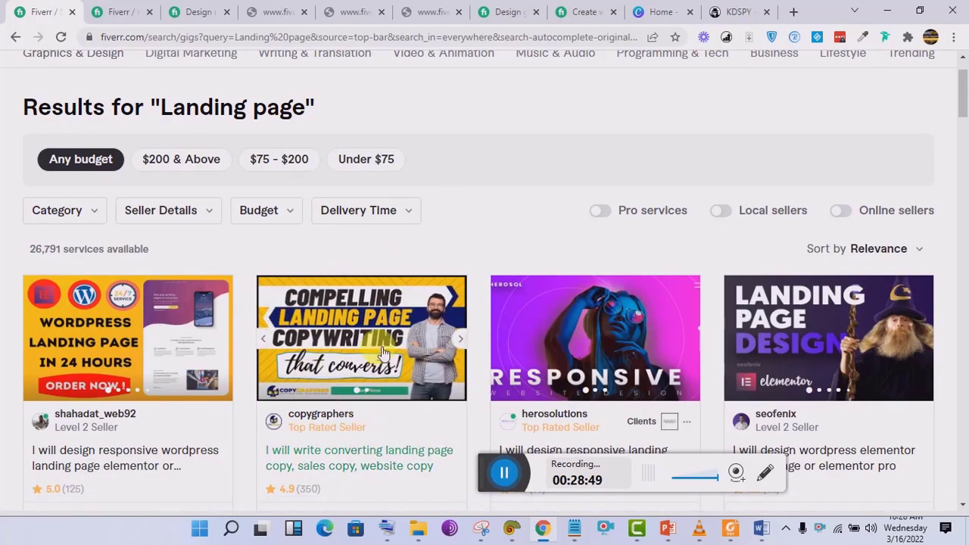
pyautogui.scroll(-2, 950, 115)
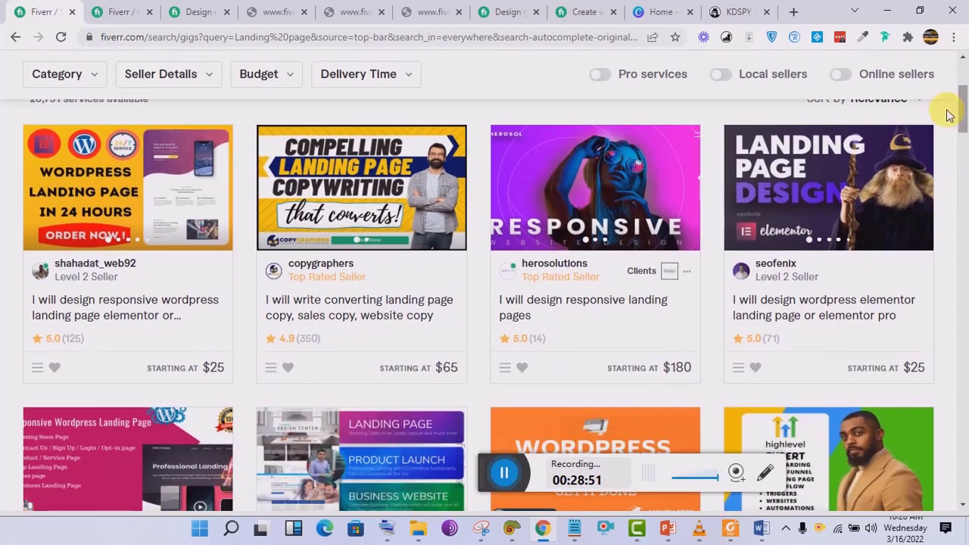
pyautogui.click(381, 314)
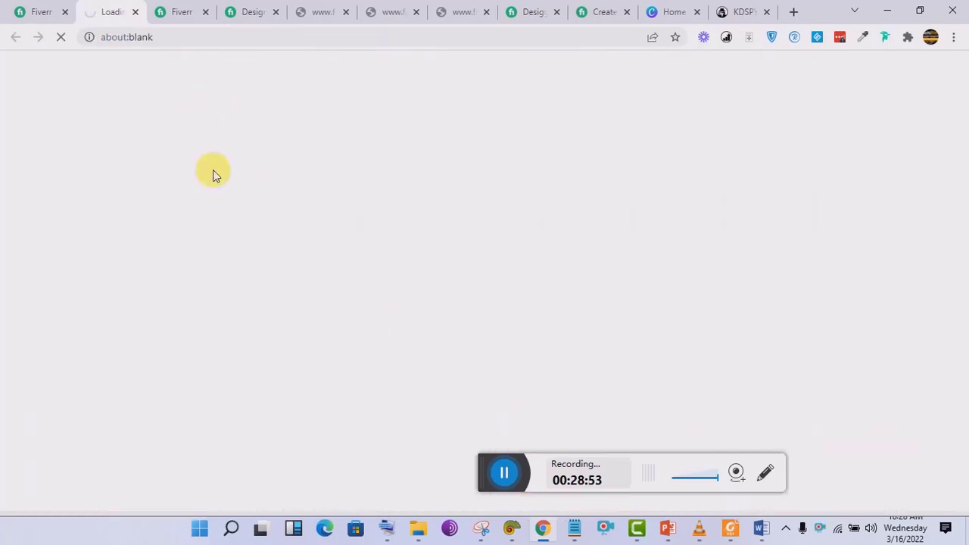
# Return to the KDSPY sales page and review its copy down to the pricing and bonus section.
pyautogui.click(767, 8)
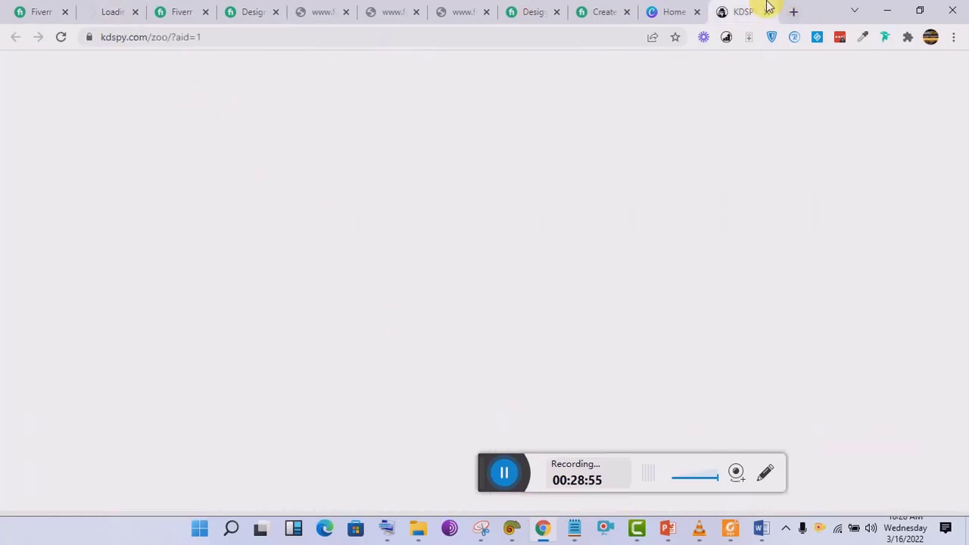
pyautogui.click(933, 127)
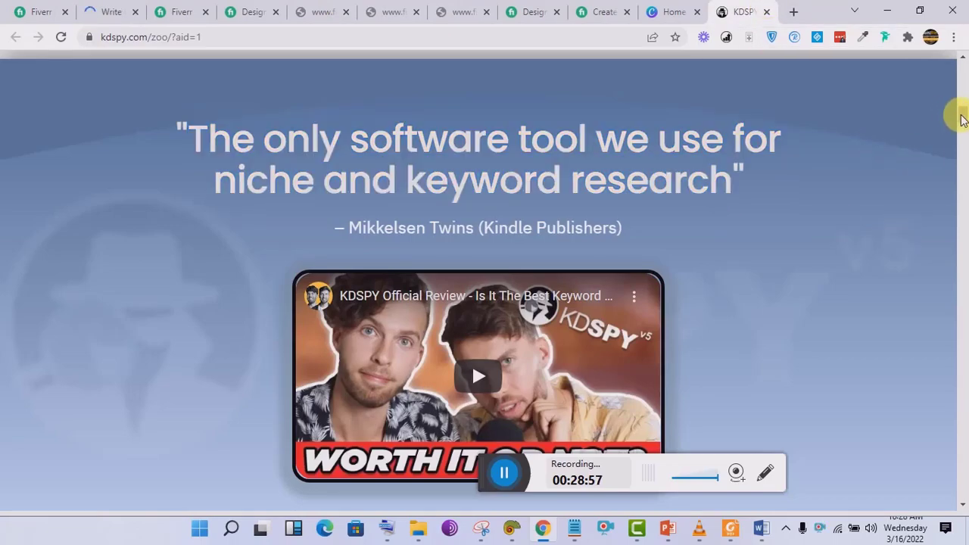
pyautogui.moveTo(963, 115); pyautogui.dragTo(961, 390)
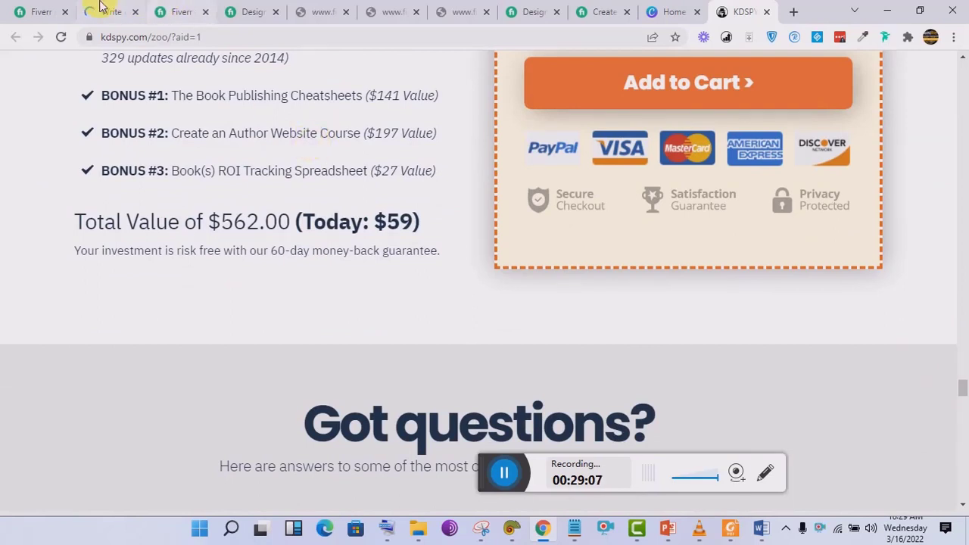
# Compare the Basic, Standard and Premium packages of the landing page copywriting gig and examine its title.
pyautogui.click(100, 9)
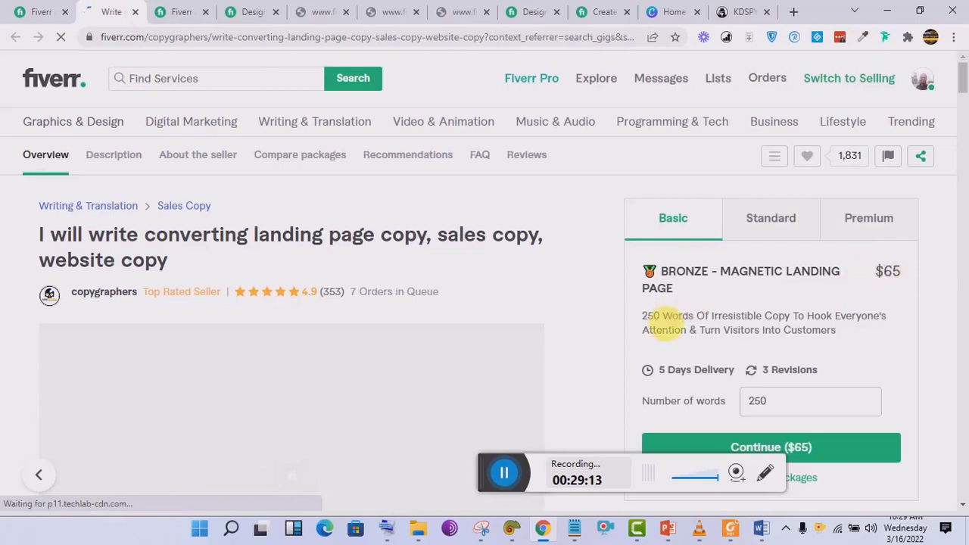
pyautogui.moveTo(641, 322); pyautogui.dragTo(808, 336)
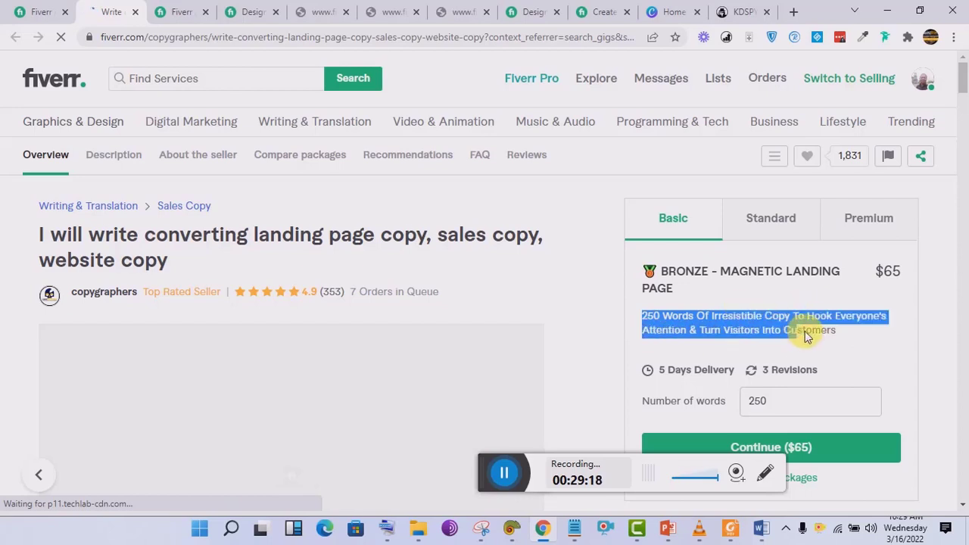
pyautogui.click(772, 222)
pyautogui.click(868, 225)
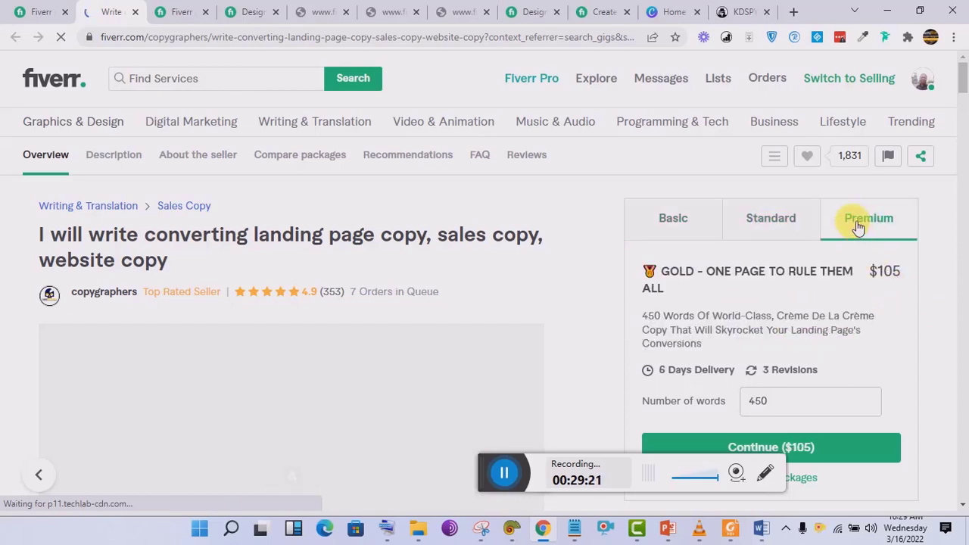
pyautogui.moveTo(195, 260); pyautogui.dragTo(86, 234)
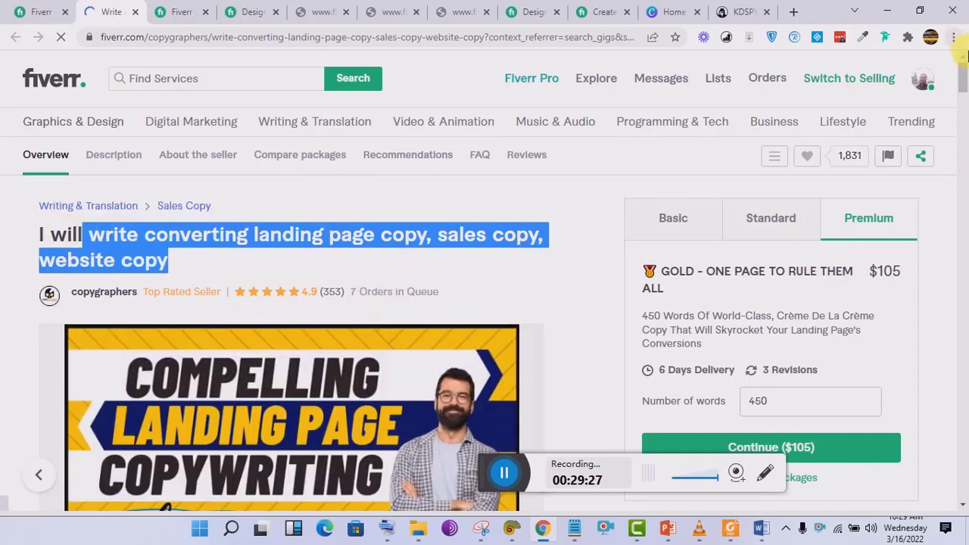
pyautogui.moveTo(963, 72); pyautogui.dragTo(963, 90)
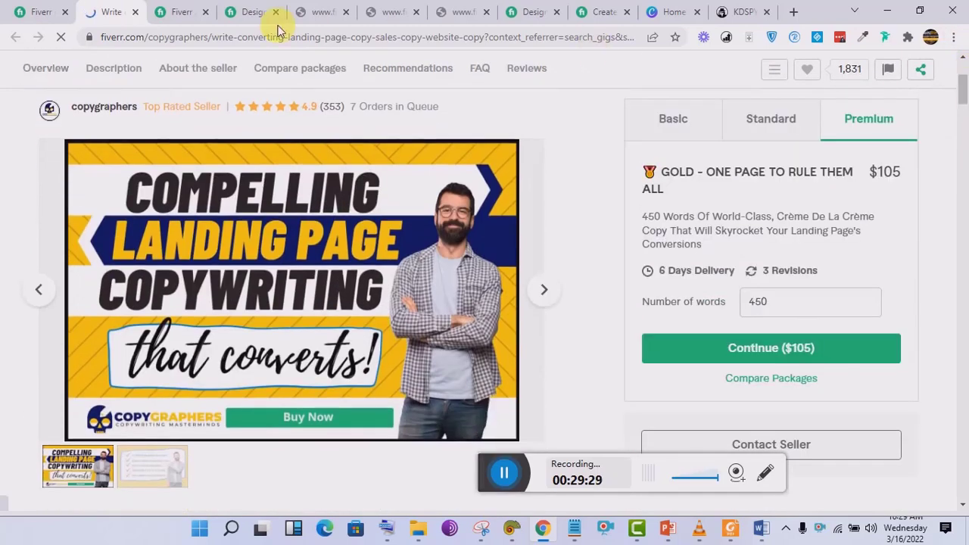
# Recheck the copywriting gig's Basic package against the edited gig, and set the PAGE CONTENT WRITING extra's price to $50.
pyautogui.click(193, 6)
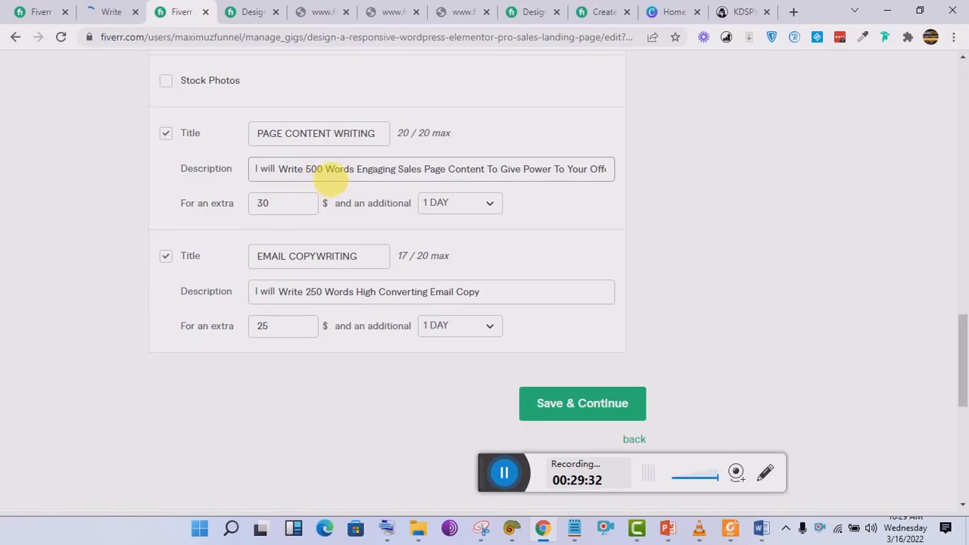
pyautogui.click(111, 7)
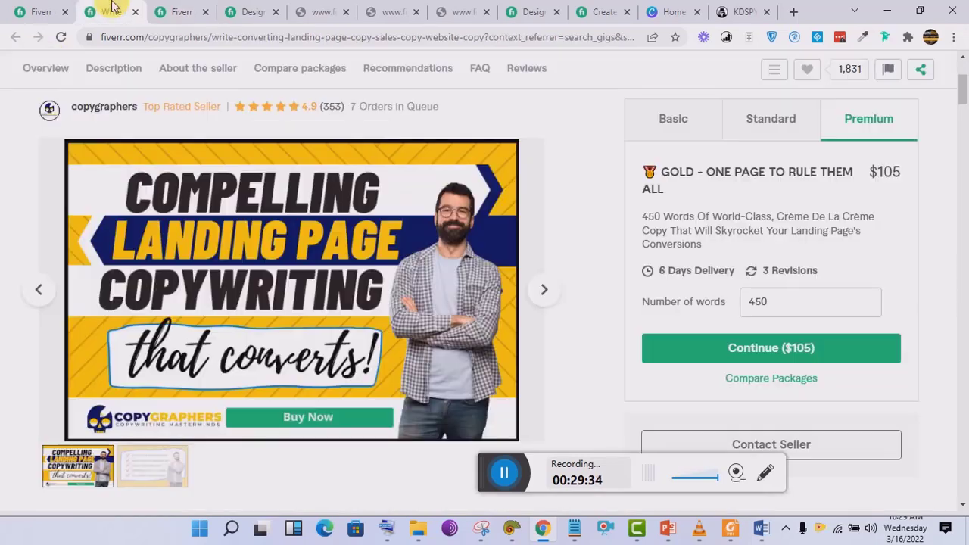
pyautogui.click(689, 130)
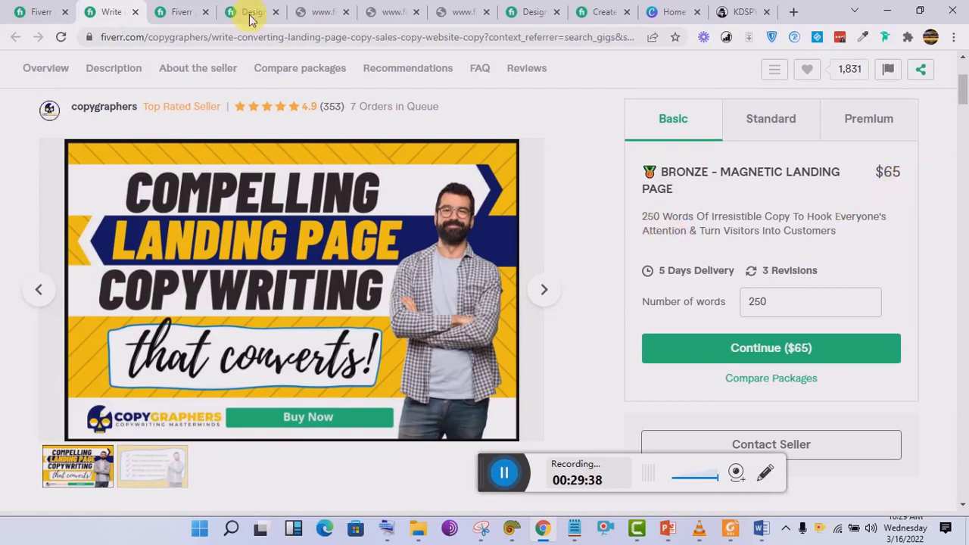
pyautogui.click(184, 7)
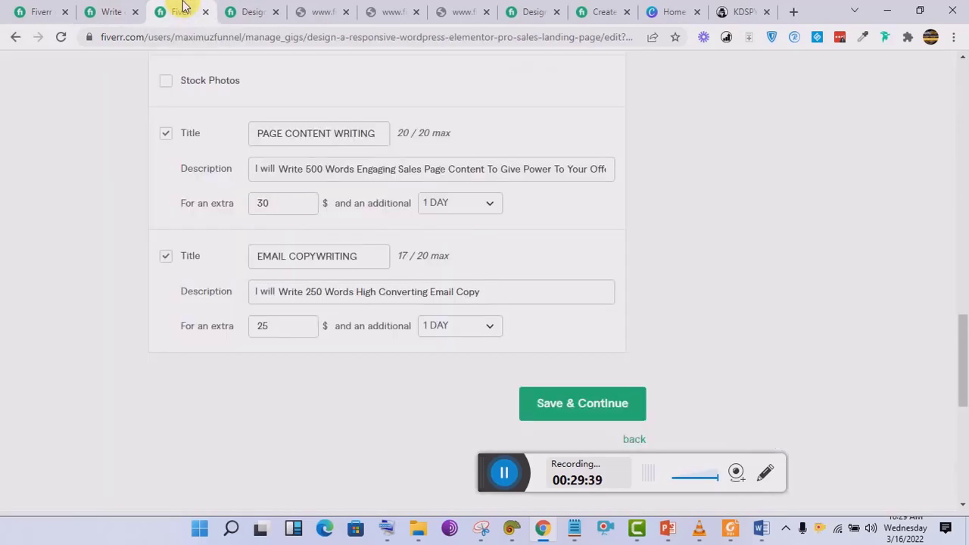
pyautogui.doubleClick(280, 206)
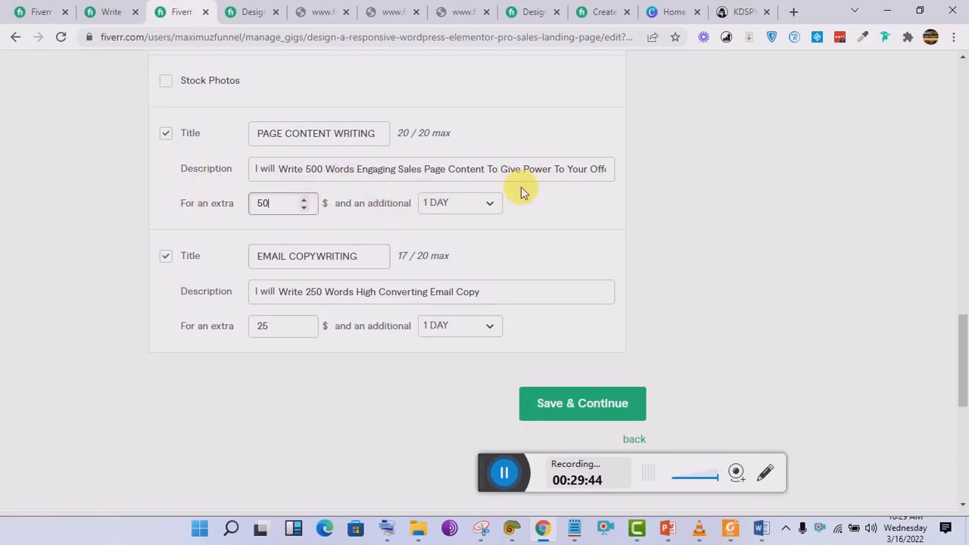
# Check the delivery time of the copywriting gig's Basic package and set the PAGE CONTENT WRITING extra's additional time to 2 days.
pyautogui.click(824, 184)
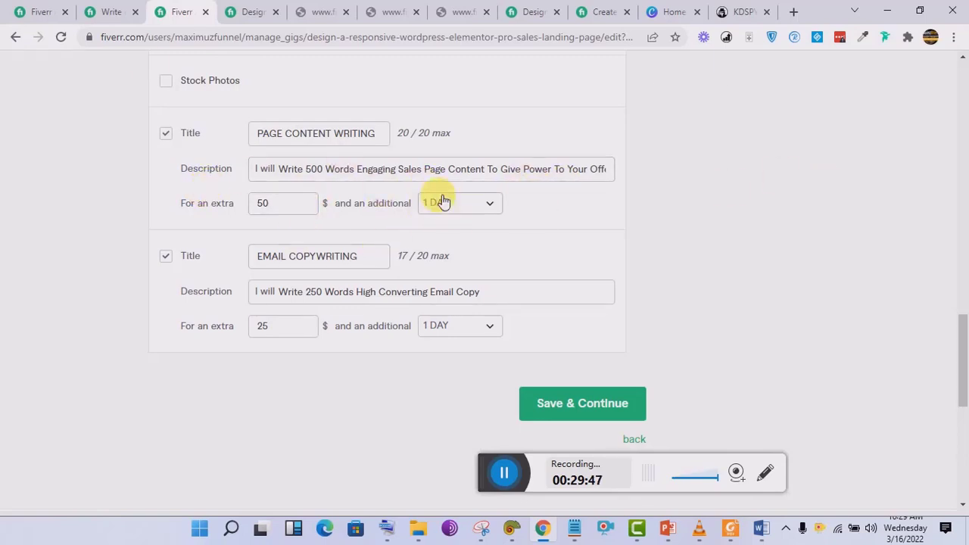
pyautogui.click(109, 9)
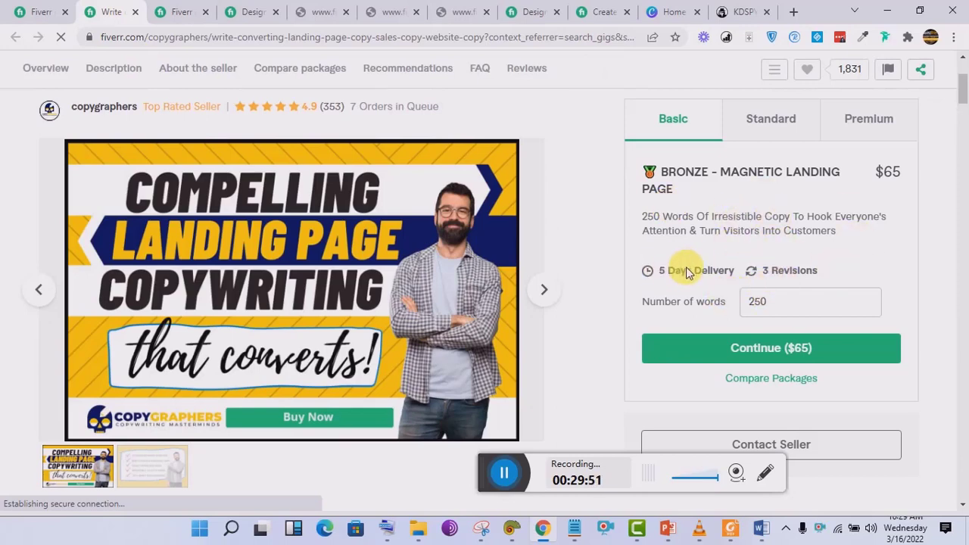
pyautogui.click(171, 6)
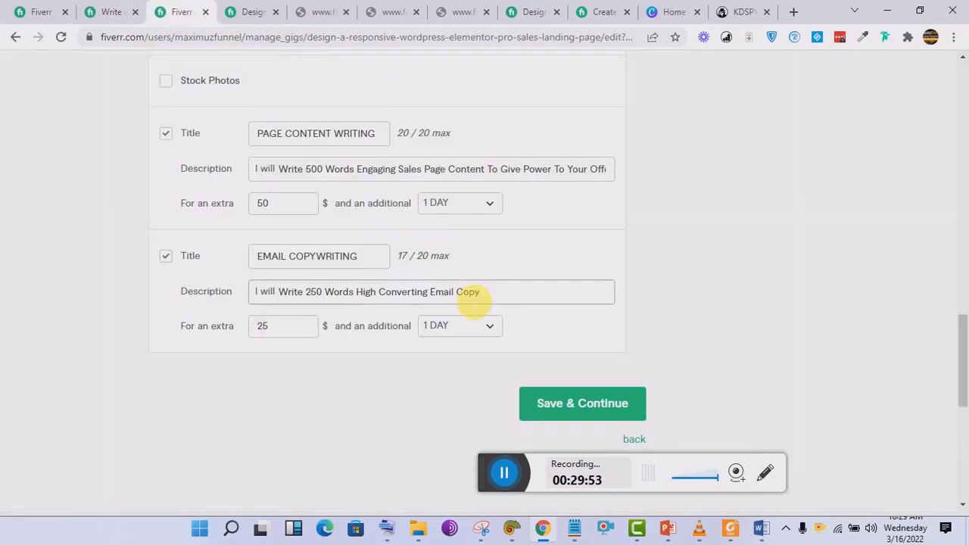
pyautogui.click(491, 211)
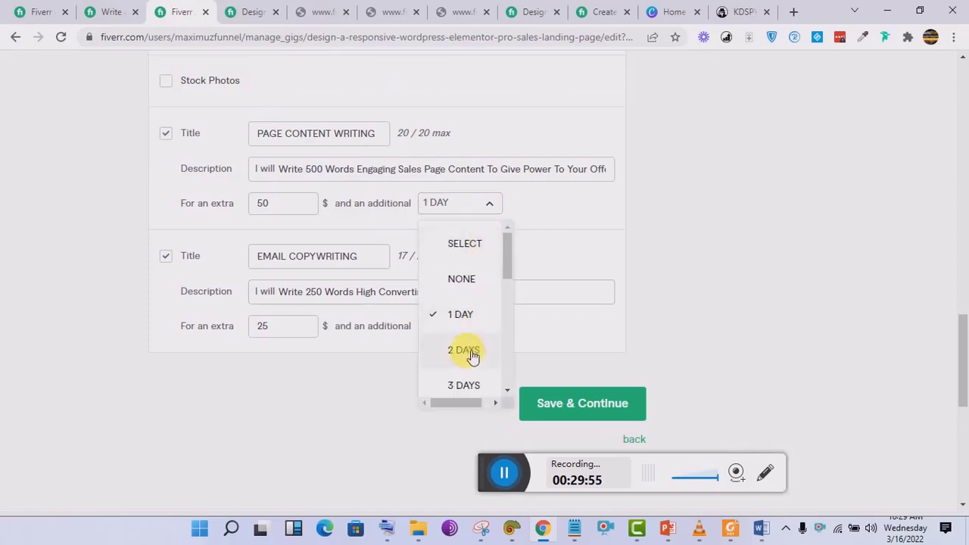
pyautogui.click(463, 351)
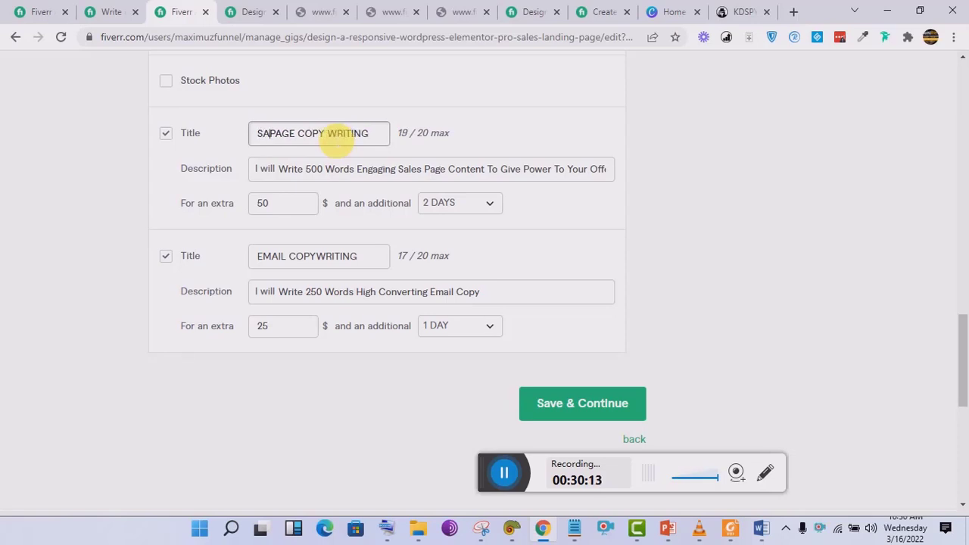
# Rename the first copywriting extra as SALES COPYWRITING, save the pricing page and continue to the empty gig description box.
pyautogui.write('L')
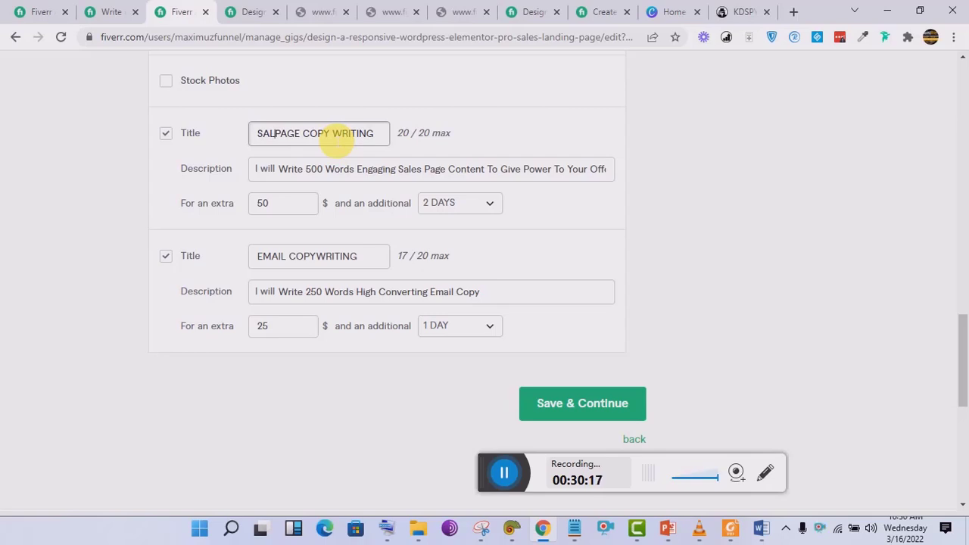
pyautogui.press('BackSpace')
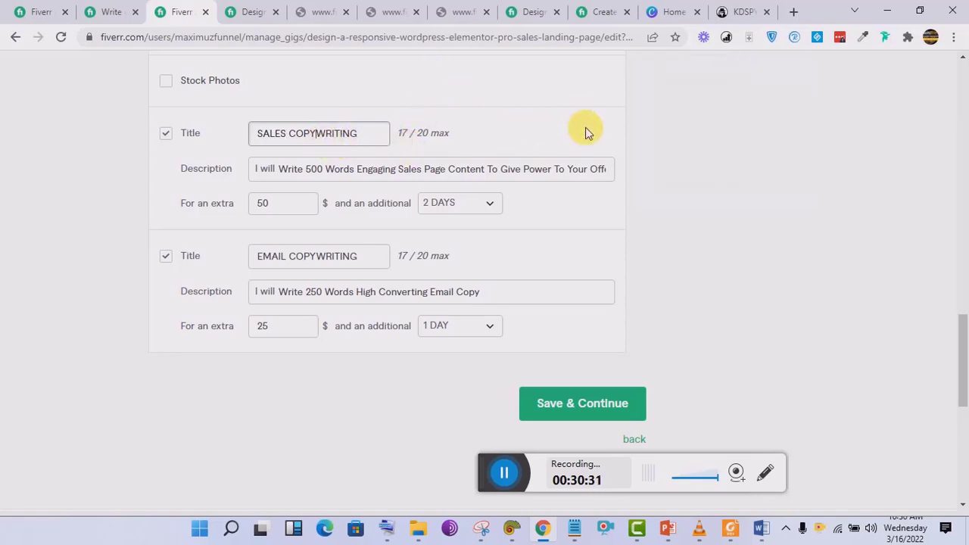
pyautogui.click(591, 416)
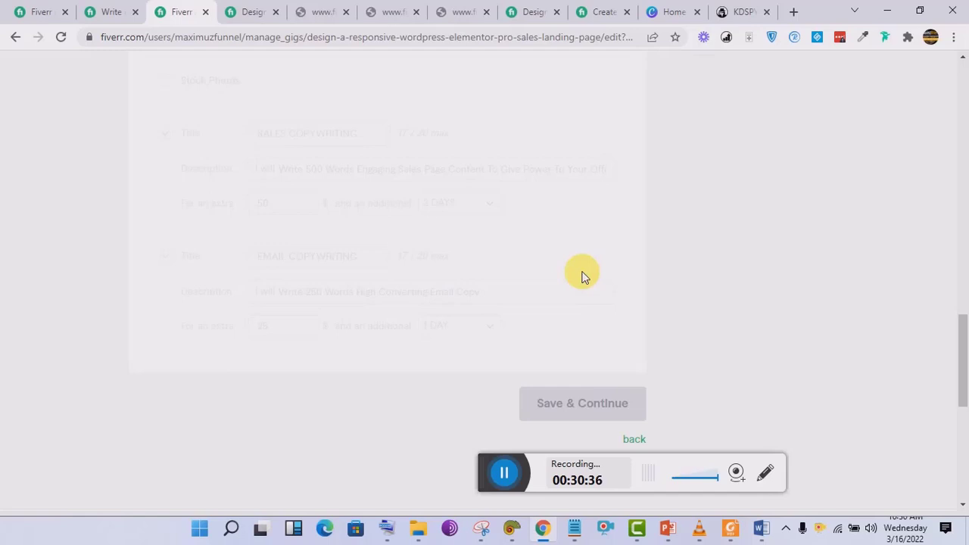
pyautogui.moveTo(964, 352); pyautogui.dragTo(963, 197)
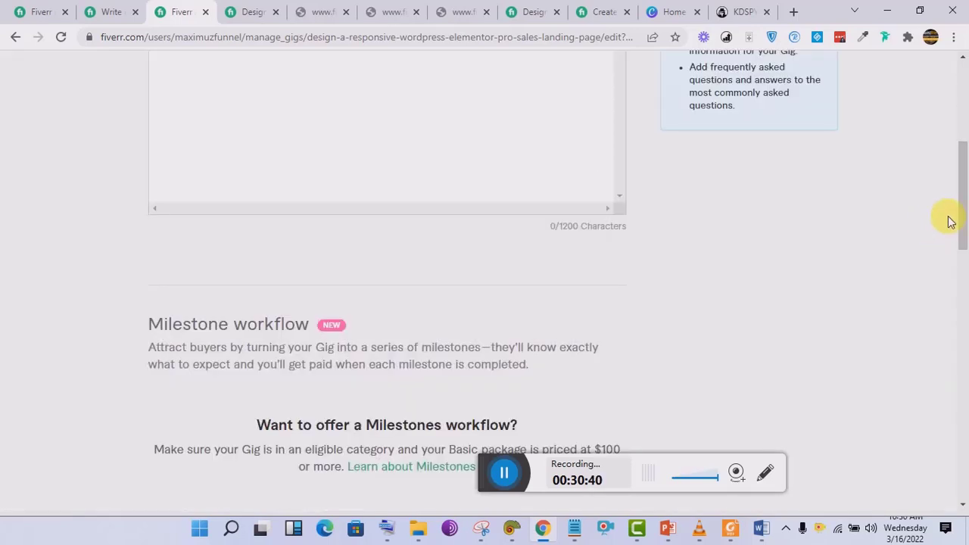
pyautogui.moveTo(967, 205); pyautogui.dragTo(967, 168)
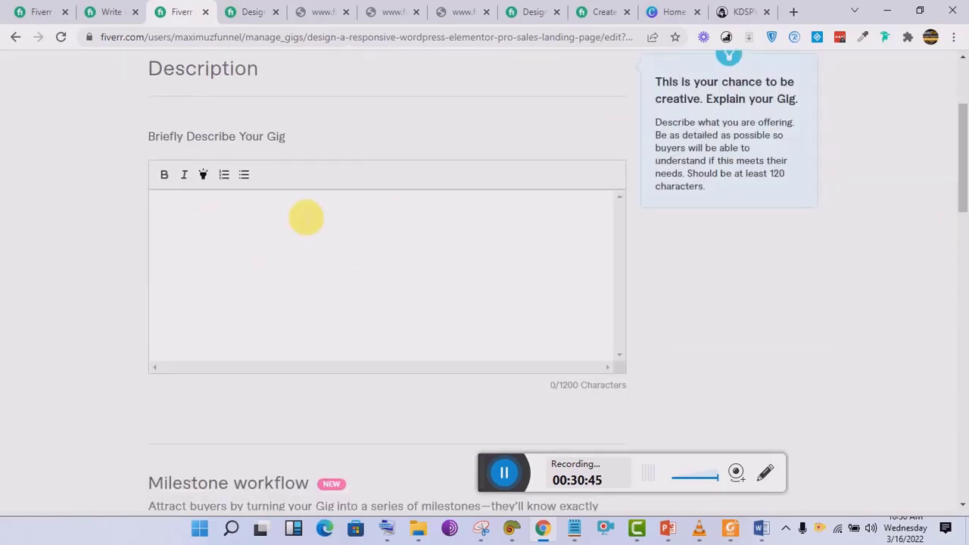
# Review the description and seller section of the gohighlevel landing page gig.
pyautogui.click(542, 8)
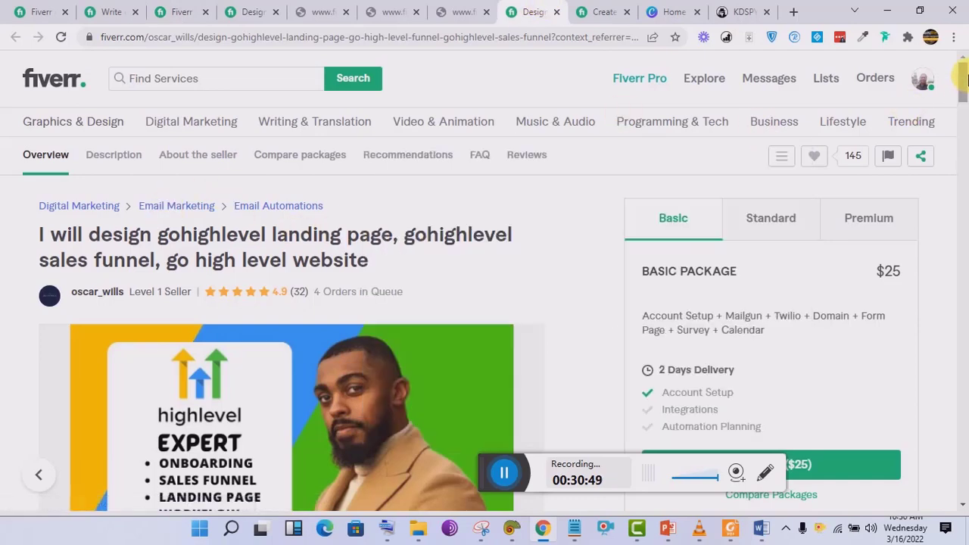
pyautogui.moveTo(963, 84)
pyautogui.mouseDown()
pyautogui.moveTo(965, 154)
pyautogui.moveTo(963, 76)
pyautogui.mouseUp()
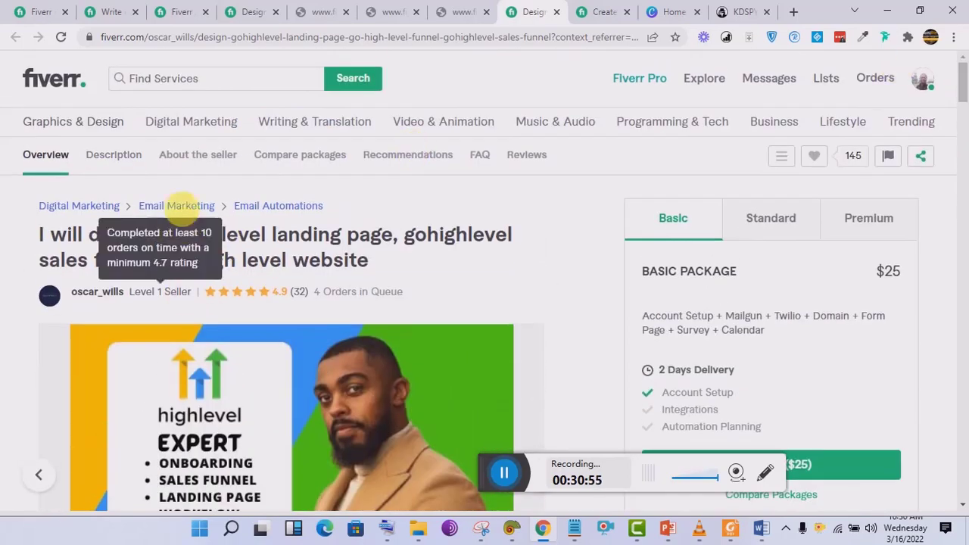
pyautogui.click(144, 170)
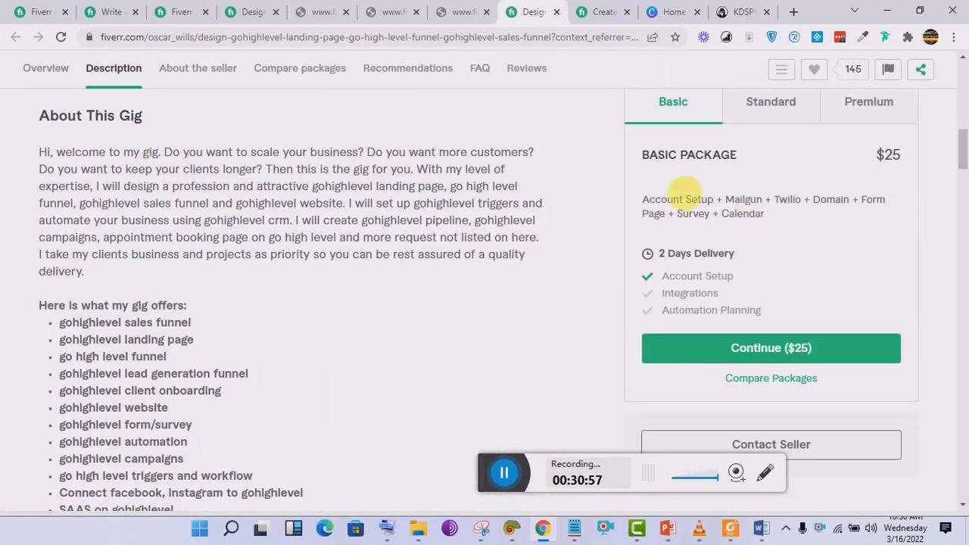
pyautogui.moveTo(41, 117); pyautogui.dragTo(277, 7)
pyautogui.click(463, 187)
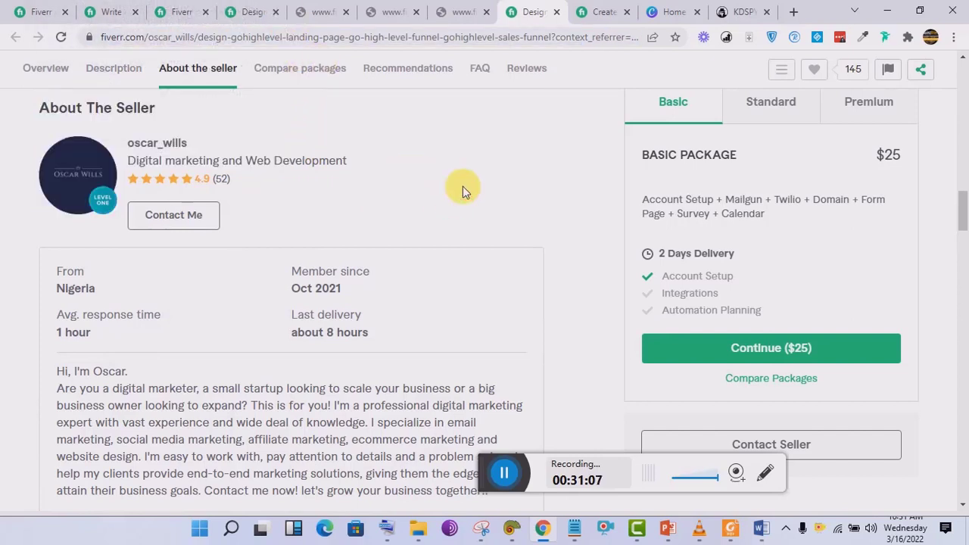
# Copy the gohighlevel gig's whole About This Gig text into the blank Word document Document2.
pyautogui.moveTo(964, 218); pyautogui.dragTo(963, 182)
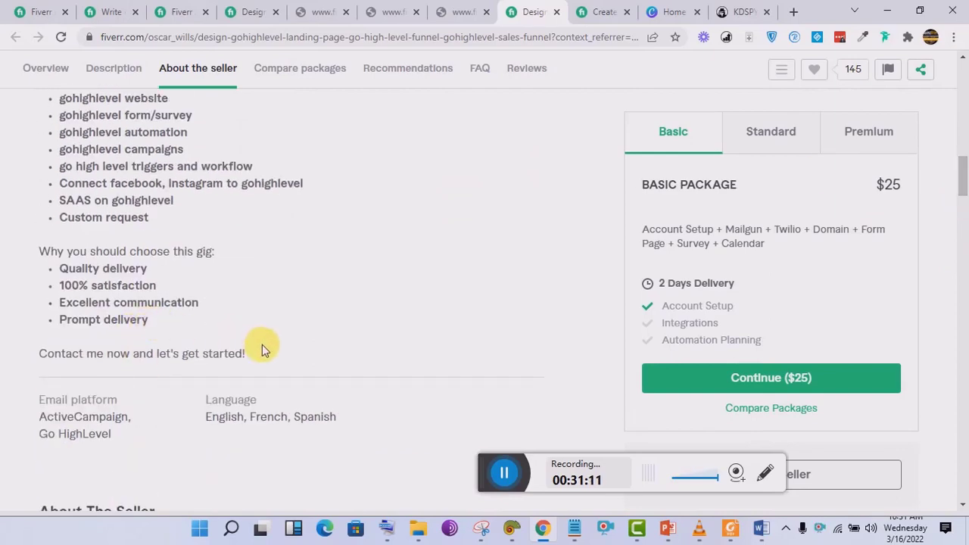
pyautogui.moveTo(262, 345); pyautogui.dragTo(44, 124)
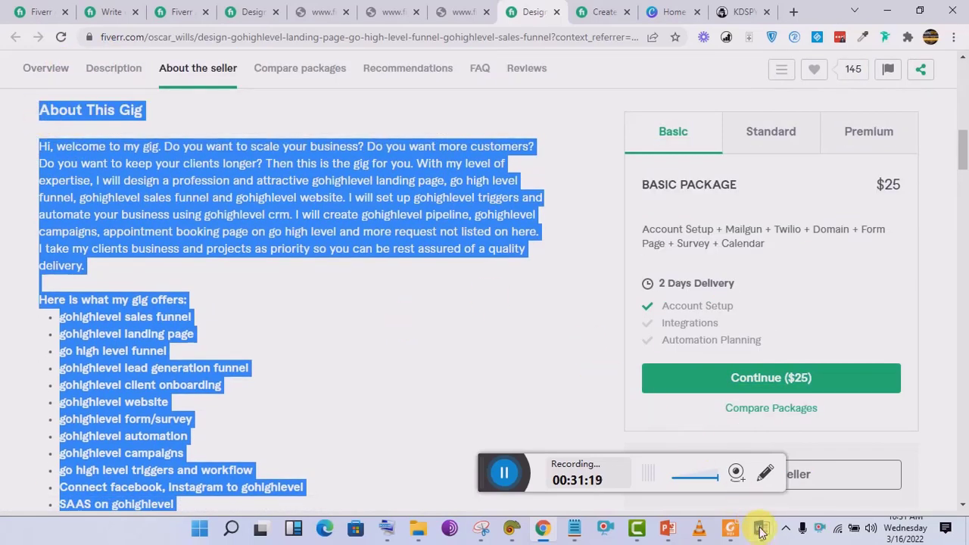
pyautogui.moveTo(761, 534)
pyautogui.click(823, 437)
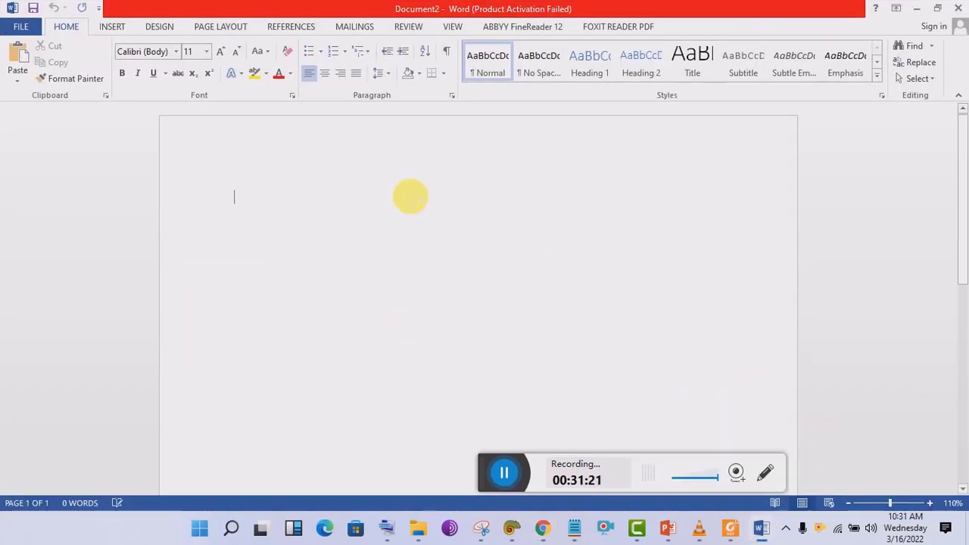
pyautogui.hotkey('ctrl', 'v')
# Switch back to Chrome and open the description of the WordPress landing page gig priced at $30.
pyautogui.click(551, 538)
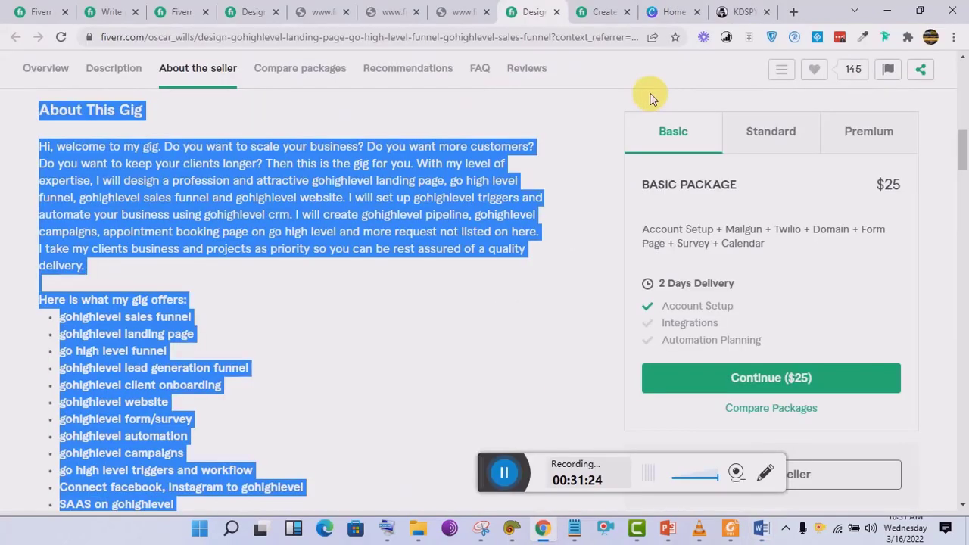
pyautogui.click(613, 9)
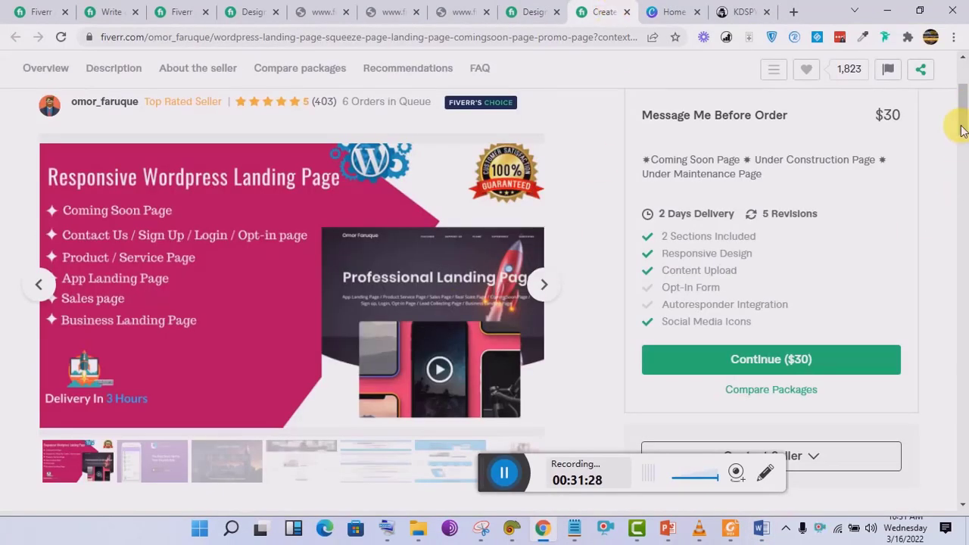
pyautogui.click(121, 69)
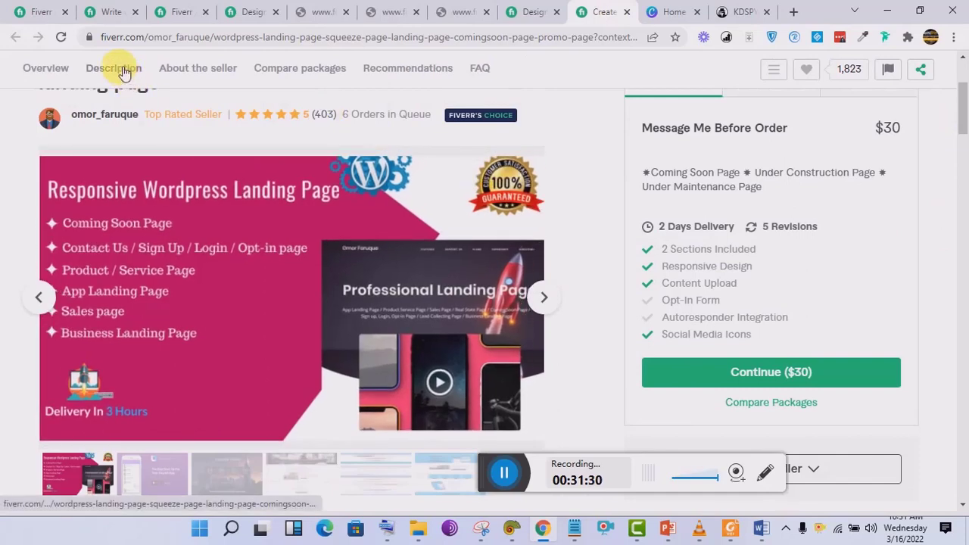
pyautogui.scroll(-1, 40, 159)
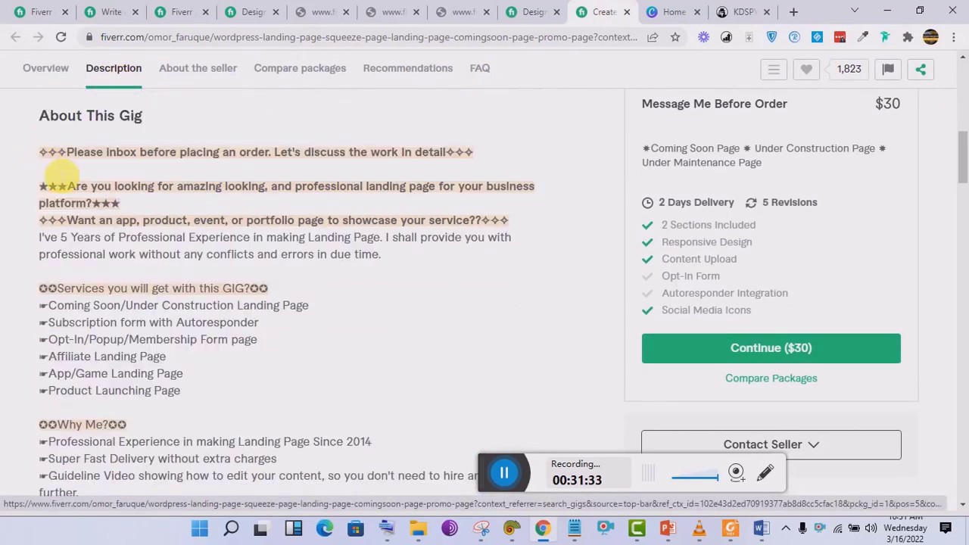
# Copy the WordPress landing page gig's full description into Word's Document2, below the gohighlevel gig text.
pyautogui.keyDown('shift'); pyautogui.click(195, 366); pyautogui.keyUp('shift')
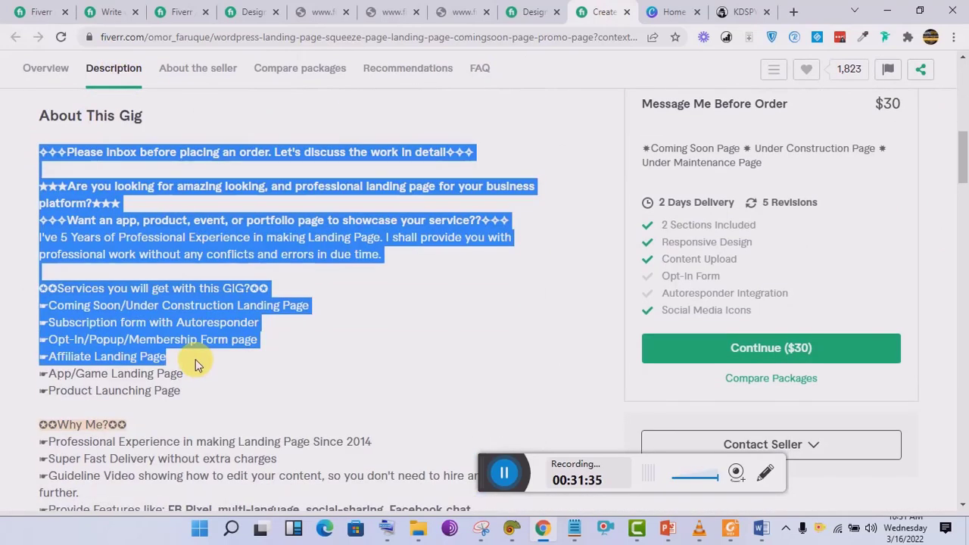
pyautogui.hotkey('shift', 'Down')
pyautogui.hotkey('shift', 'Down')
pyautogui.hotkey('shift', 'Down')
pyautogui.hotkey('shift', 'Down')
pyautogui.hotkey('shift', 'Down')
pyautogui.hotkey('shift', 'Down')
pyautogui.hotkey('shift', 'Down')
pyautogui.hotkey('shift', 'Down')
pyautogui.hotkey('shift', 'Down')
pyautogui.hotkey('shift', 'Down')
pyautogui.hotkey('shift', 'Down')
pyautogui.hotkey('shift', 'Down')
pyautogui.hotkey('shift', 'Down')
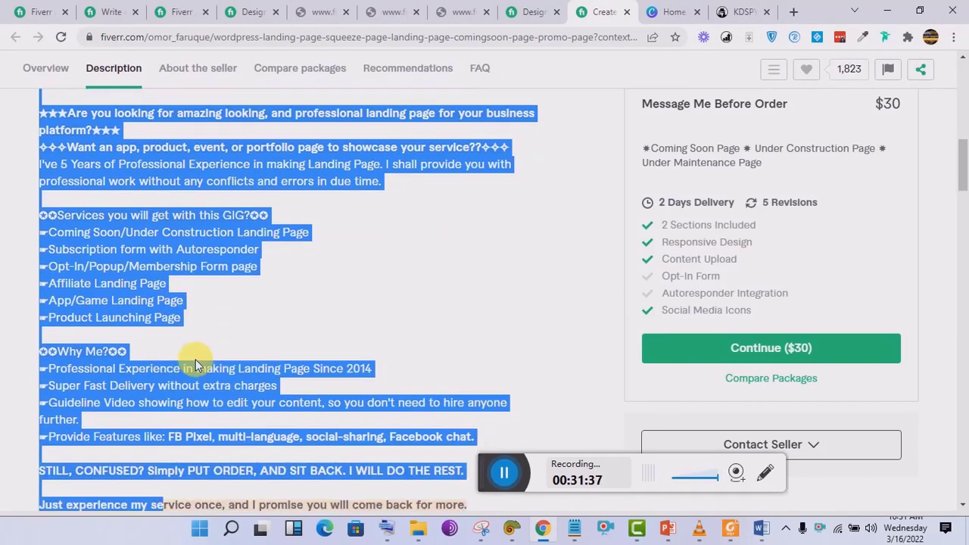
pyautogui.hotkey('shift', 'Down')
pyautogui.hotkey('shift', 'Down')
pyautogui.hotkey('shift', 'Down')
pyautogui.hotkey('shift', 'Down')
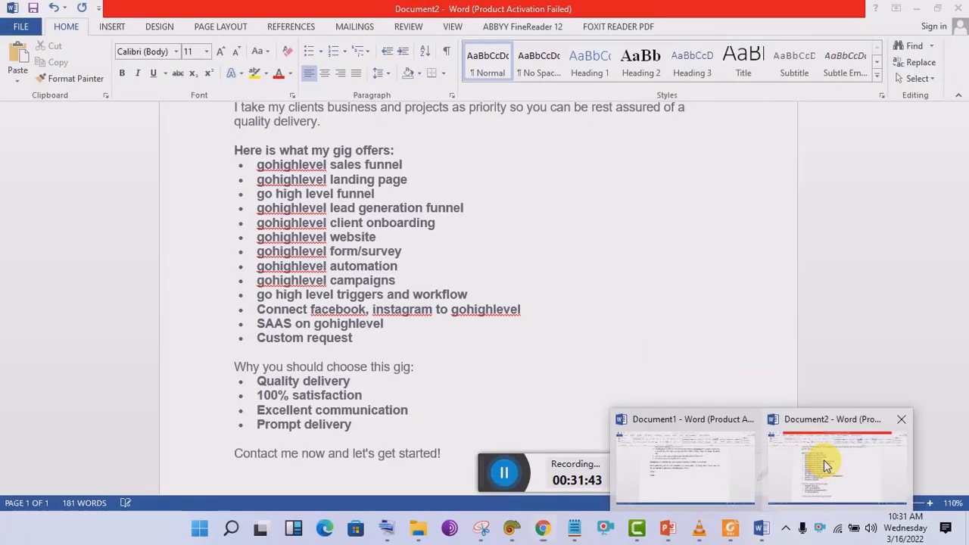
pyautogui.click(824, 460)
pyautogui.scroll(-3, 778, 327)
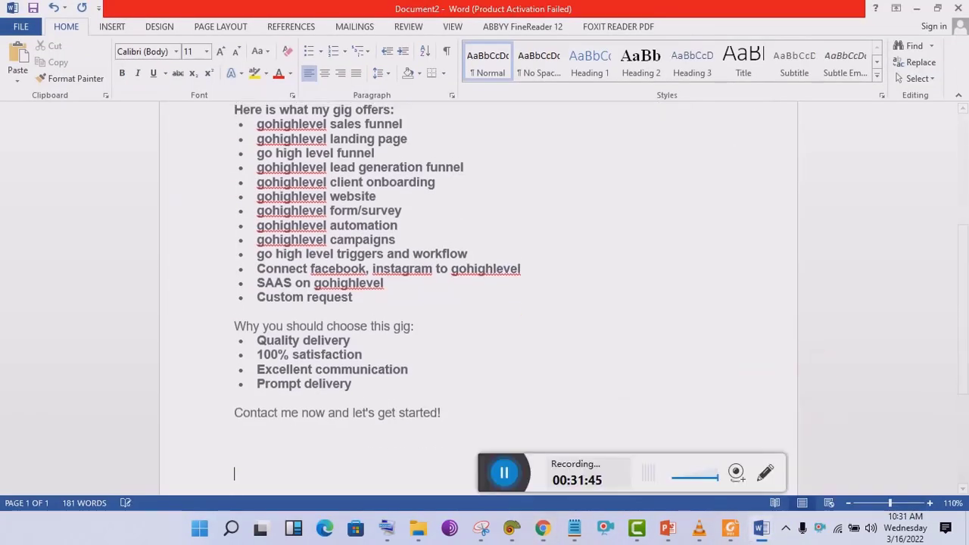
pyautogui.scroll(-8, 778, 327)
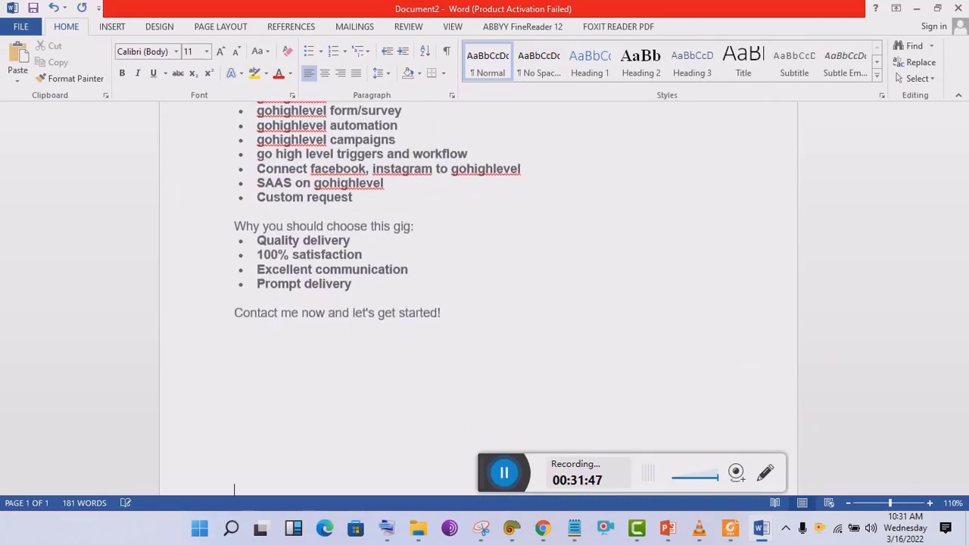
pyautogui.hotkey('ctrl', 'v')
pyautogui.moveTo(963, 371); pyautogui.dragTo(965, 125)
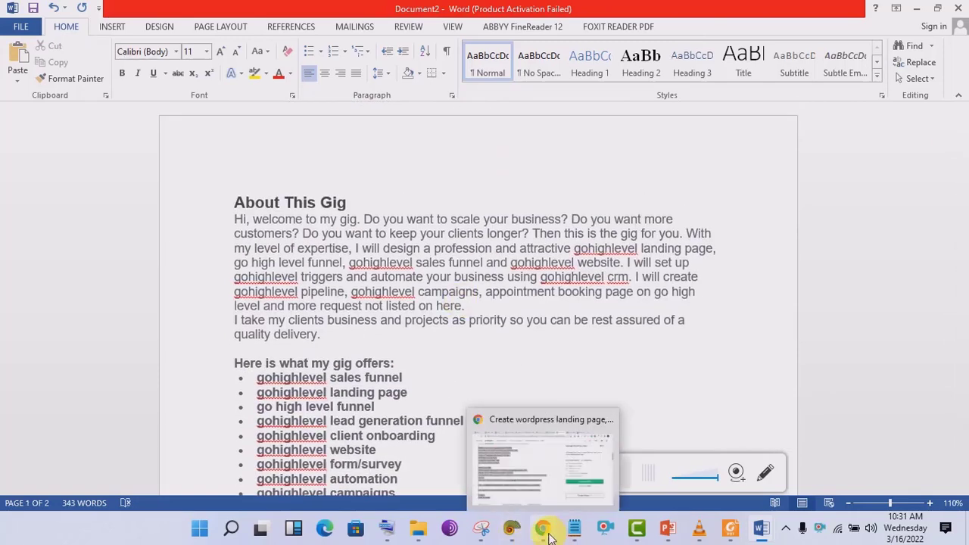
# Switch back to Chrome and open quillbot.com in a new tab.
pyautogui.click(543, 530)
pyautogui.click(747, 10)
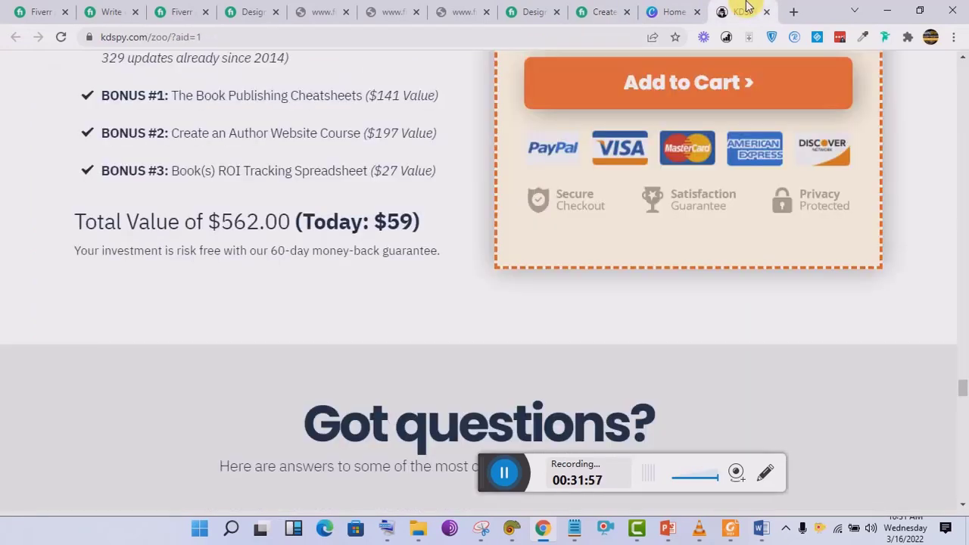
pyautogui.click(795, 12)
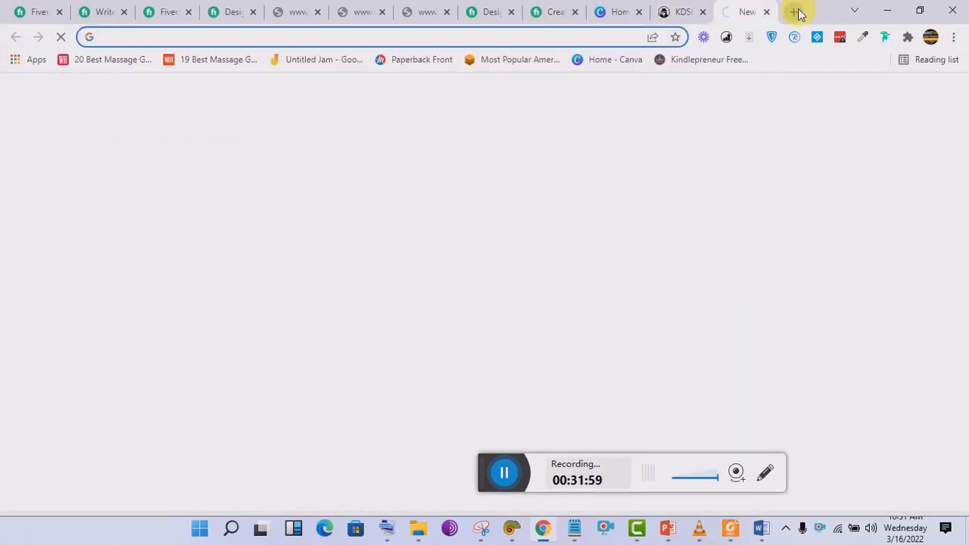
pyautogui.write('QUI')
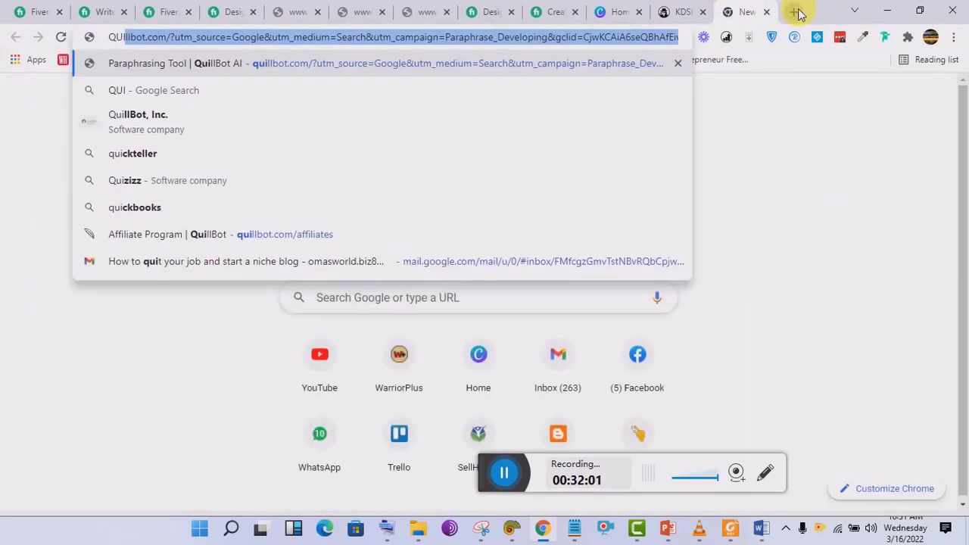
pyautogui.press('Right')
pyautogui.hotkey('ctrl', 'a')
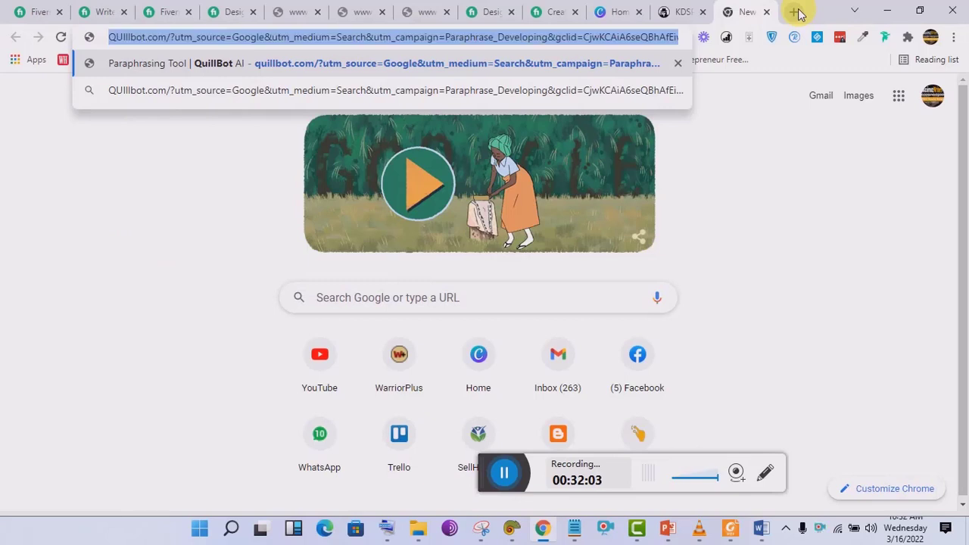
pyautogui.write('com')
pyautogui.press('Return')
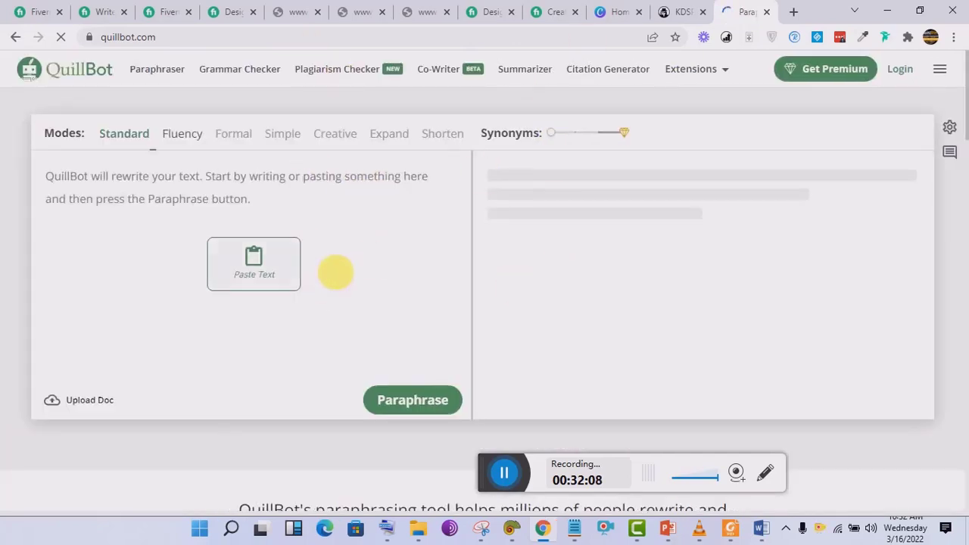
# Copy the introductory paragraphs under About This Gig from Word's Document2, from the welcome line through "quality delivery".
pyautogui.moveTo(760, 528)
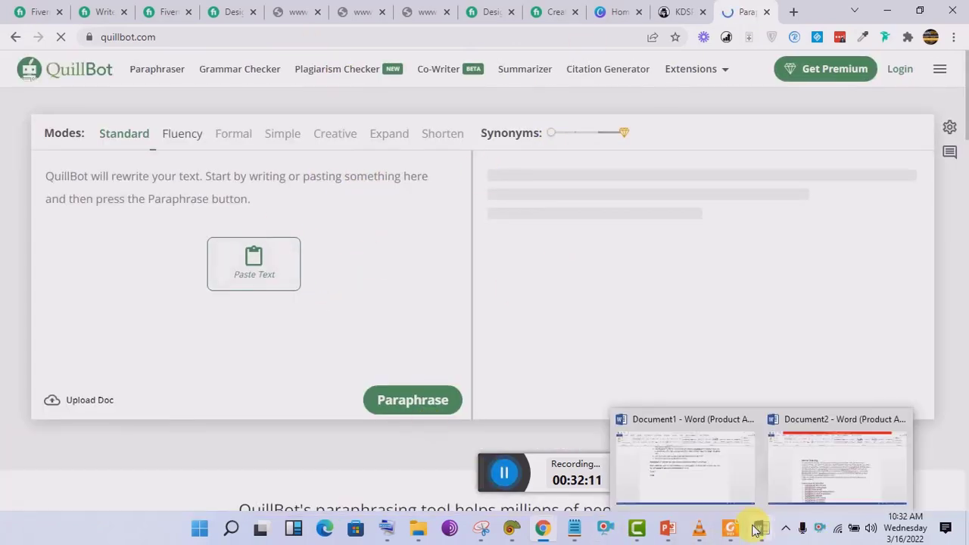
pyautogui.click(854, 426)
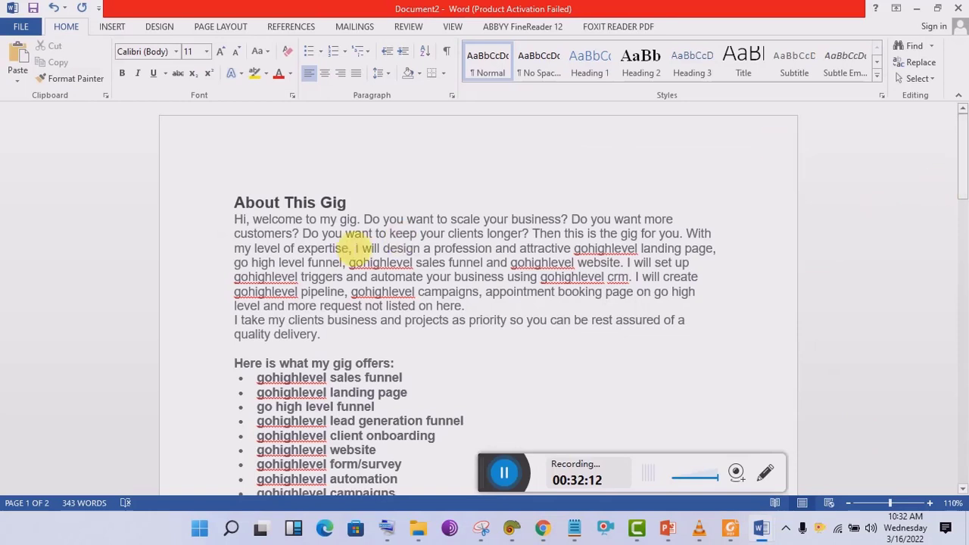
pyautogui.moveTo(235, 220); pyautogui.dragTo(337, 343)
pyautogui.press('super+c')
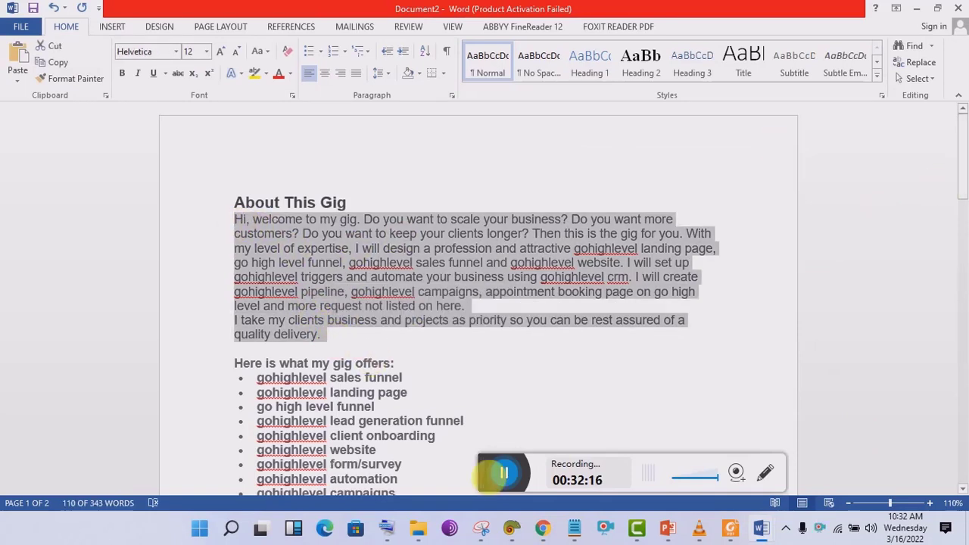
# Switch back to Chrome, paste the copied introduction into QuillBot's input, start paraphrasing it in Standard mode and dismiss the Google sign-in prompt.
pyautogui.click(542, 528)
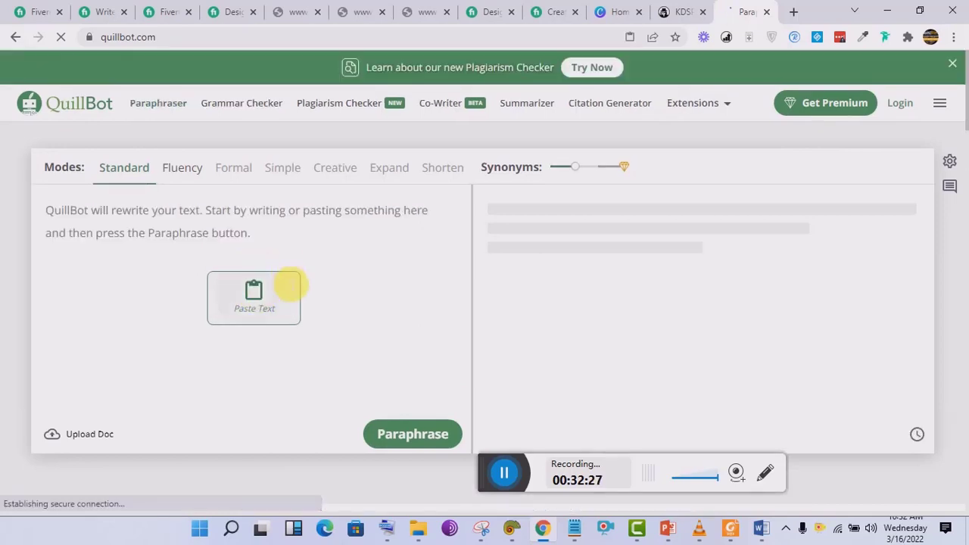
pyautogui.click(289, 279)
pyautogui.click(409, 491)
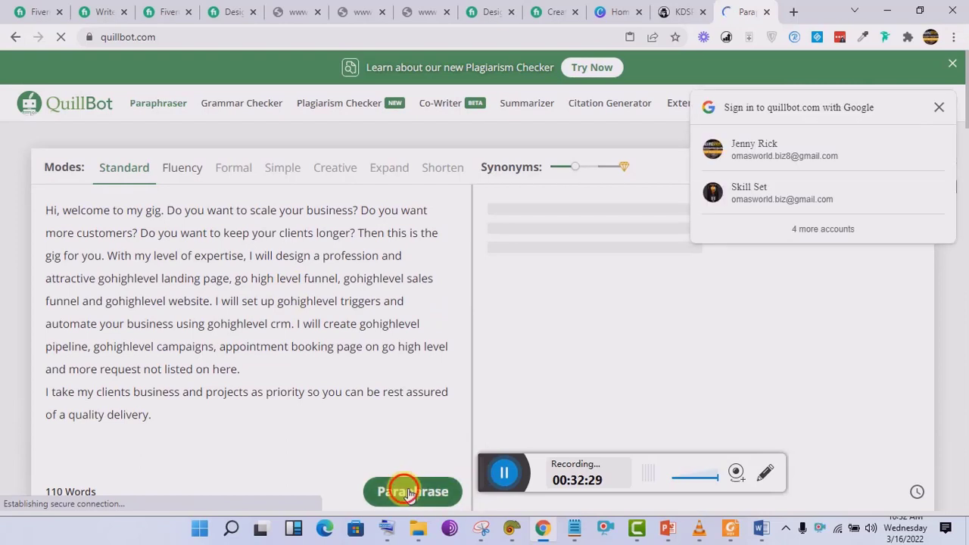
pyautogui.click(940, 109)
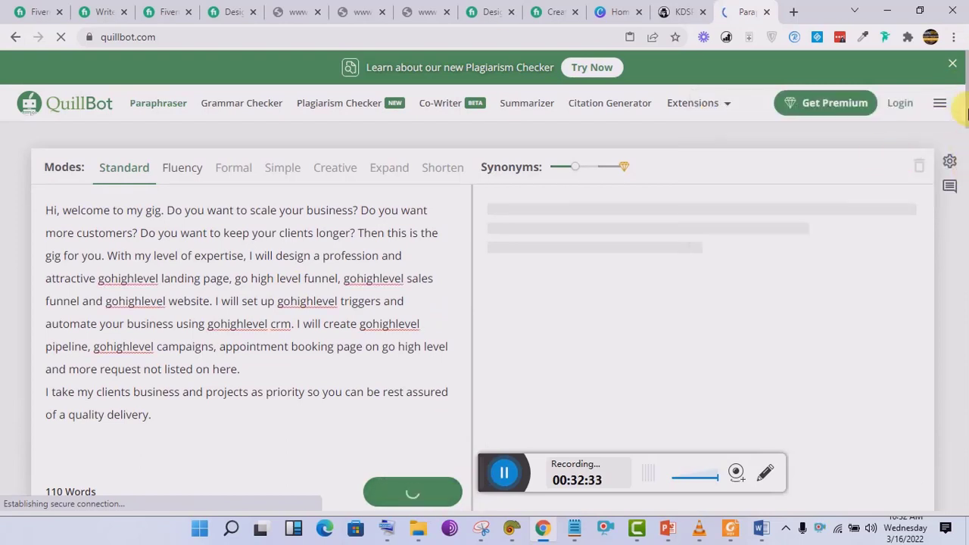
pyautogui.scroll(-2, 870, 151)
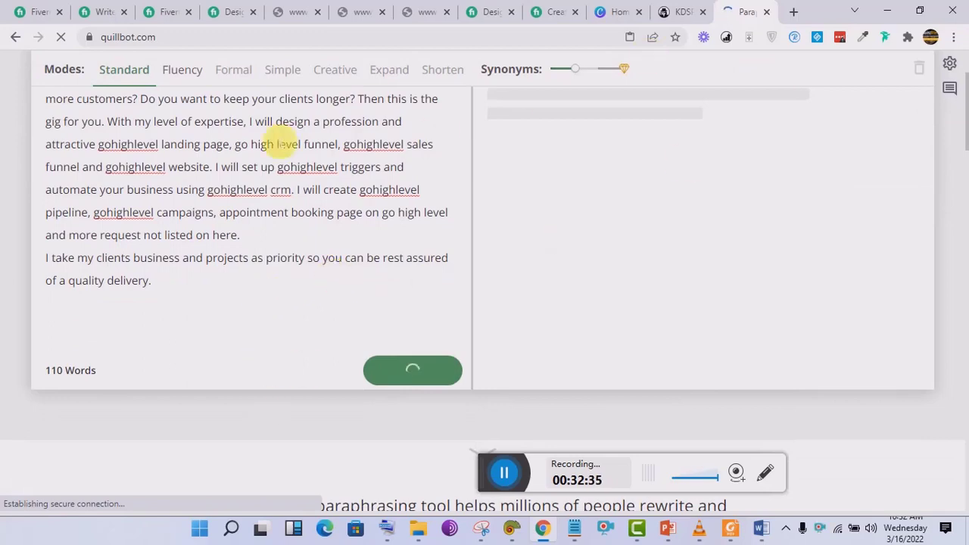
pyautogui.scroll(2, 962, 143)
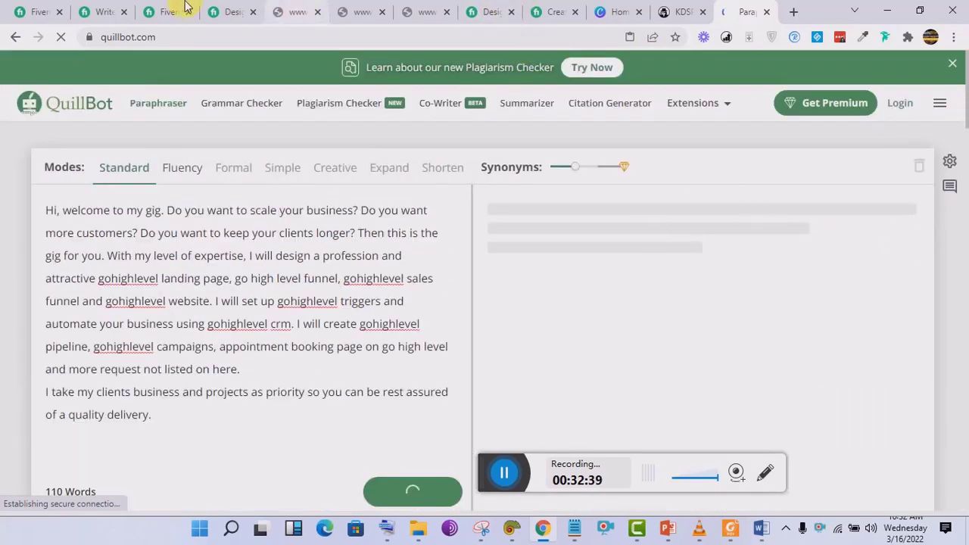
# Bring up the empty description of the gig being edited on Fiverr and copy the entire text of Word's Document1.
pyautogui.click(220, 11)
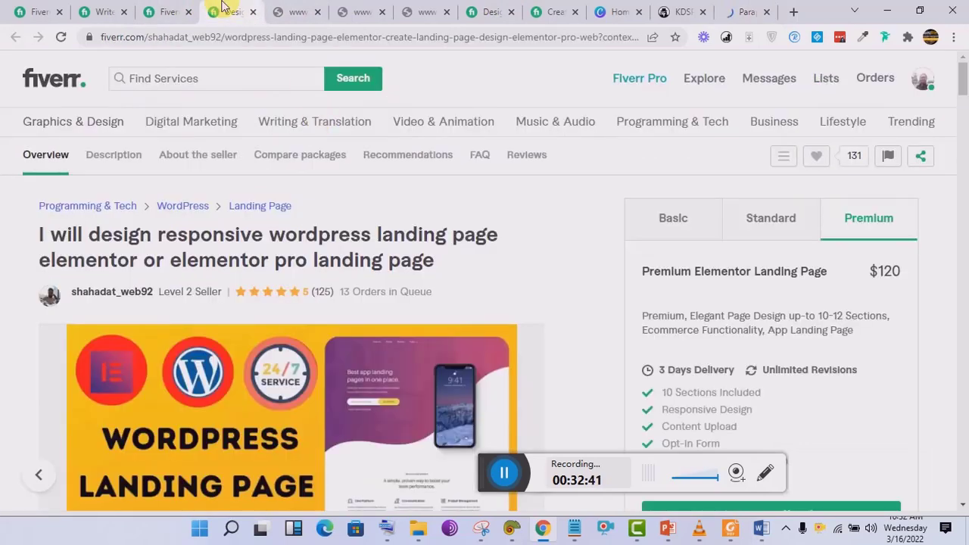
pyautogui.click(168, 11)
pyautogui.click(330, 241)
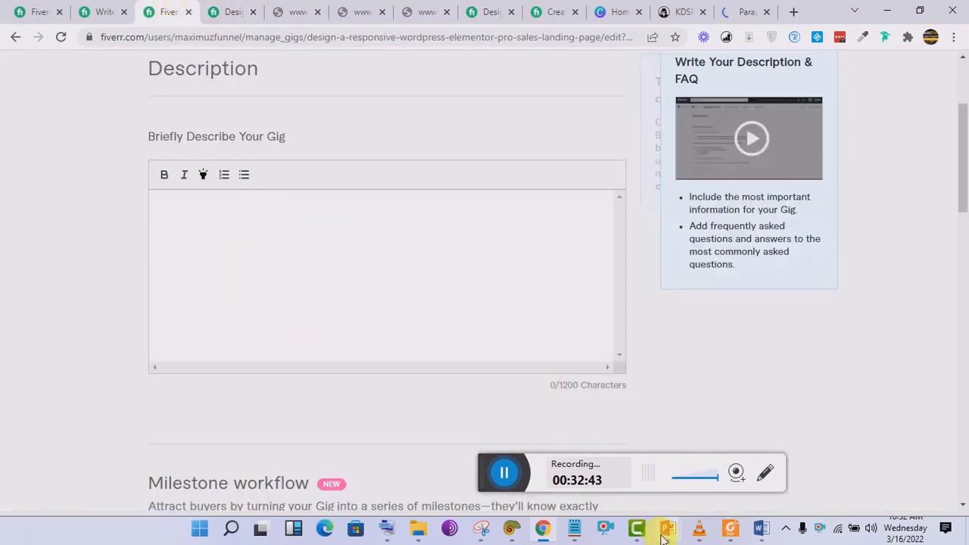
pyautogui.moveTo(761, 536)
pyautogui.click(708, 444)
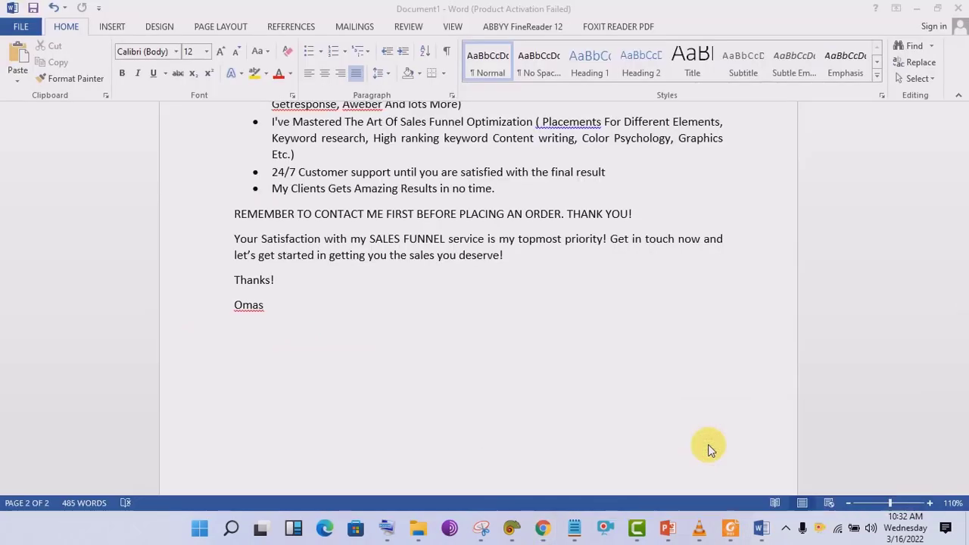
pyautogui.click(294, 314)
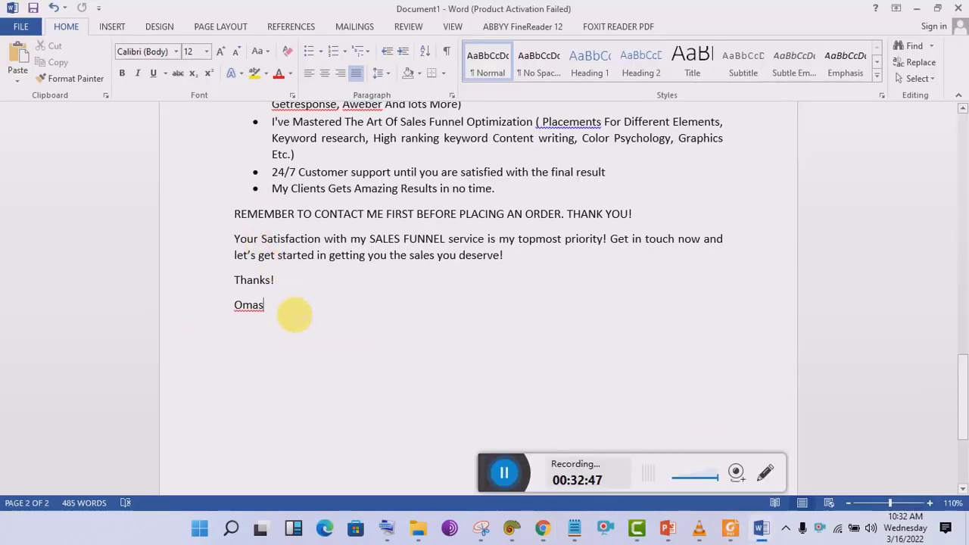
pyautogui.hotkey('ctrl', 'a')
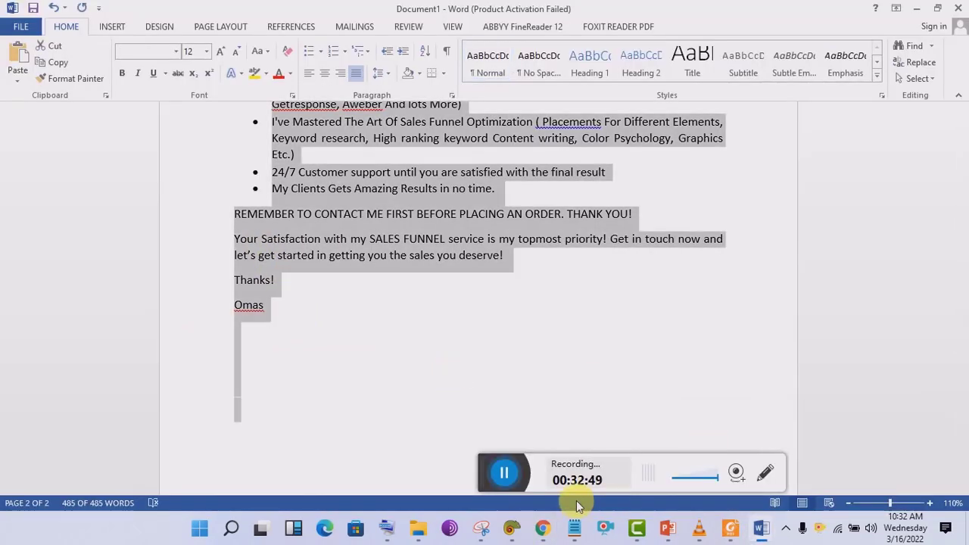
# Switch back to Chrome, paste the Document1 text into the gig's description and check where it ends.
pyautogui.click(545, 526)
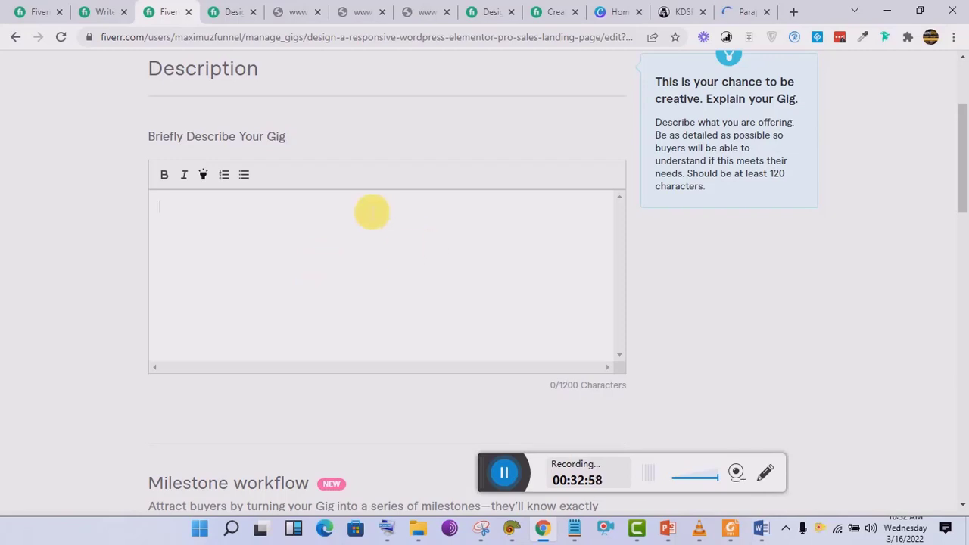
pyautogui.hotkey('ctrl', 'v')
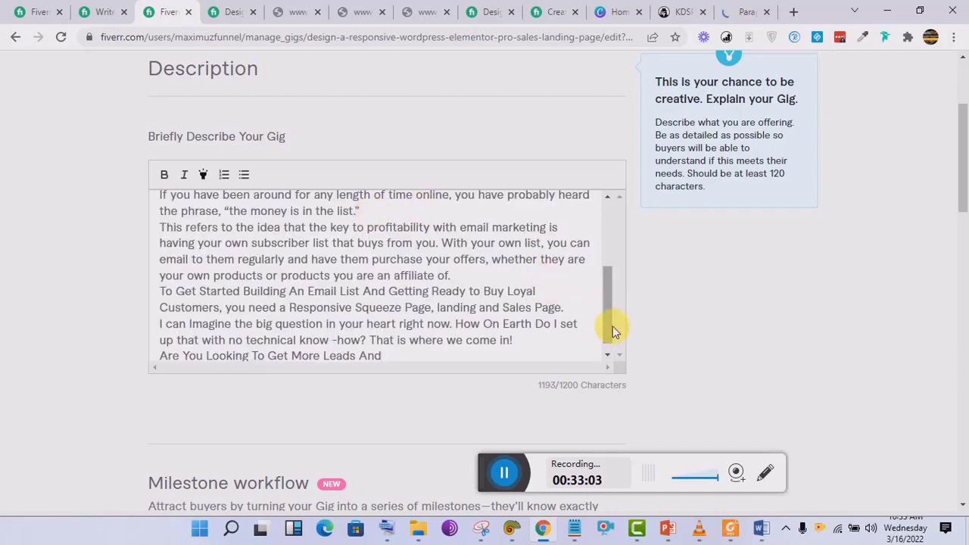
pyautogui.moveTo(609, 324); pyautogui.dragTo(613, 383)
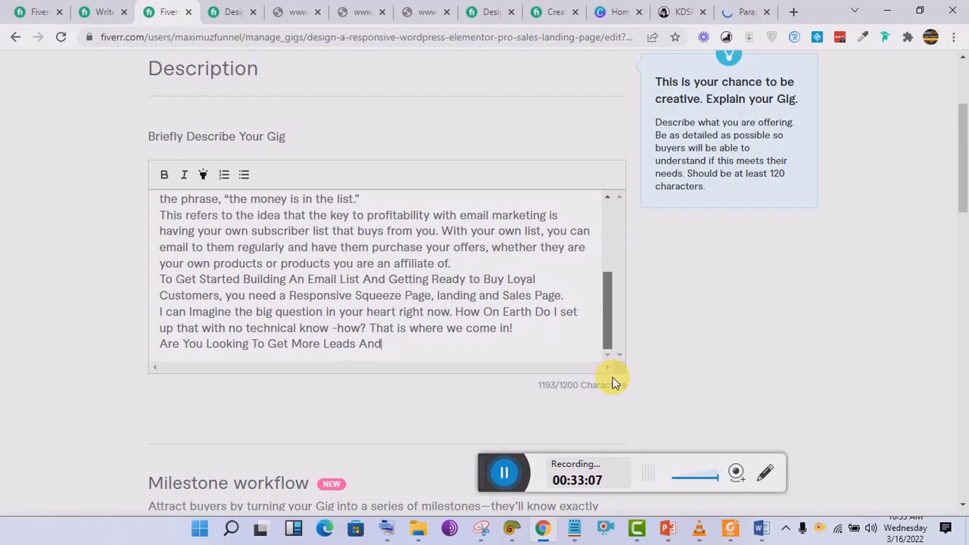
pyautogui.scroll(3, 589, 287)
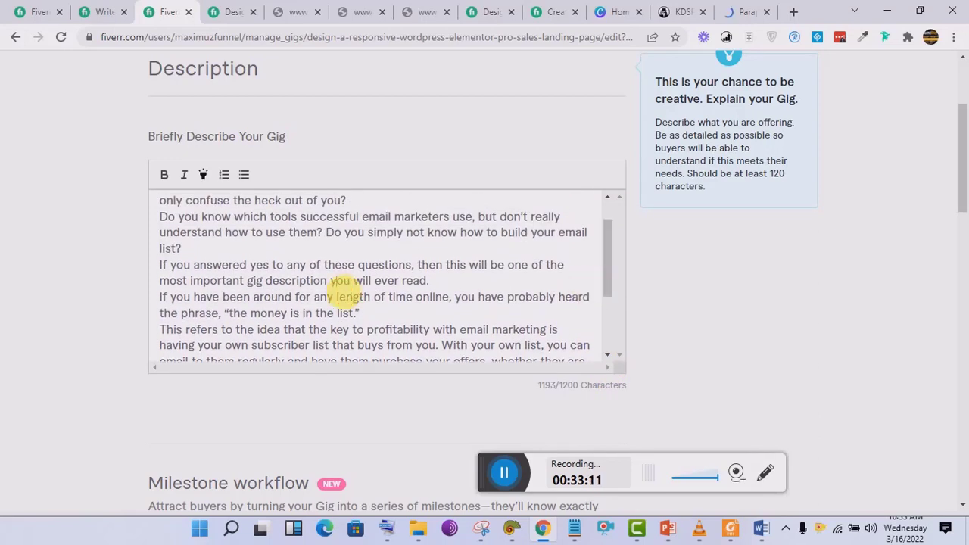
# Clear the gig's description and paste the Document1 text into it again.
pyautogui.hotkey('ctrl', 'a')
pyautogui.press('BackSpace')
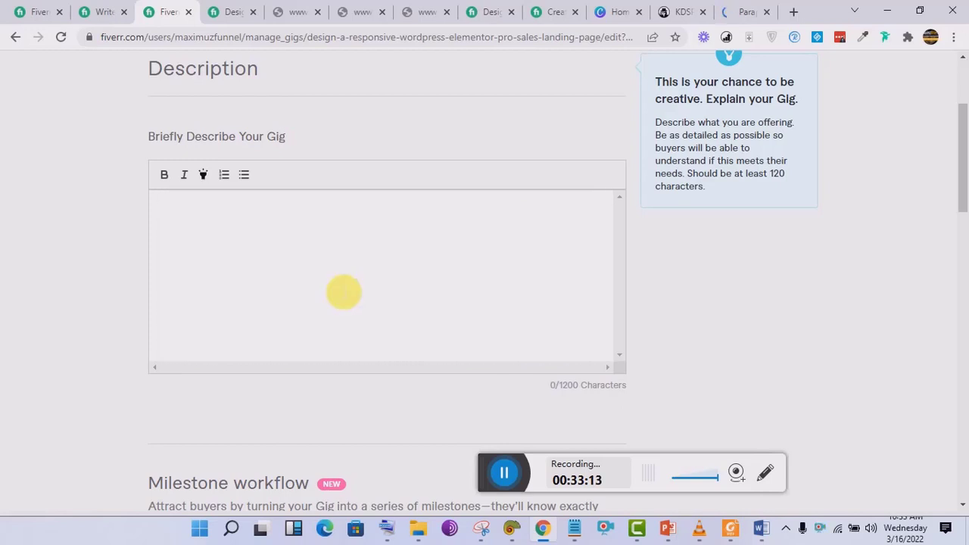
pyautogui.hotkey('ctrl', 'v')
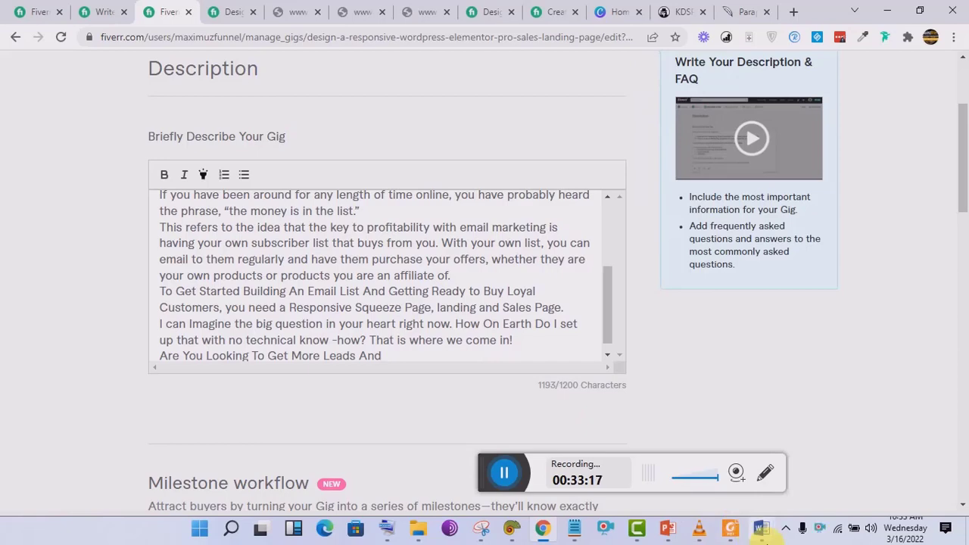
# Reselect all of Document1's text in Word, return to Chrome and compare the pasted gig description's end with the character limit.
pyautogui.moveTo(761, 531)
pyautogui.click(685, 464)
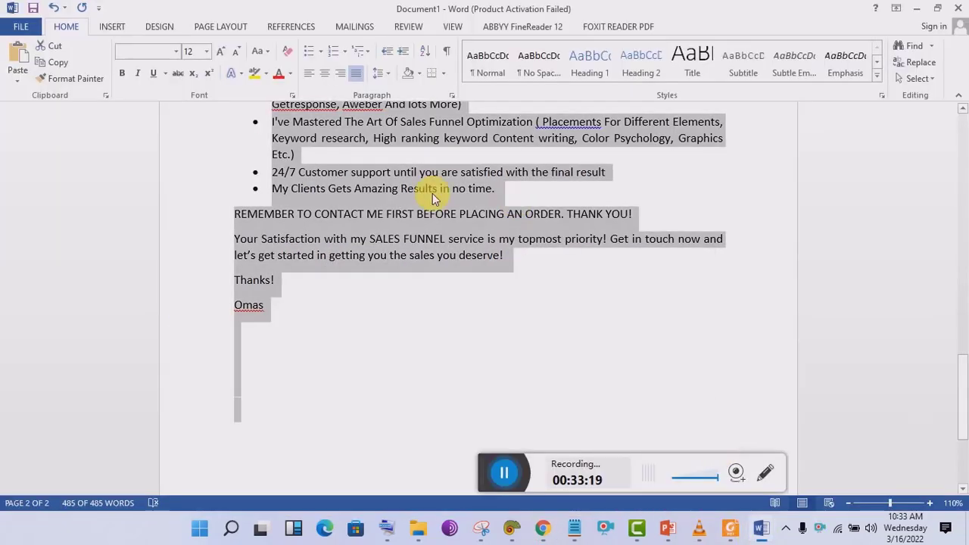
pyautogui.click(320, 212)
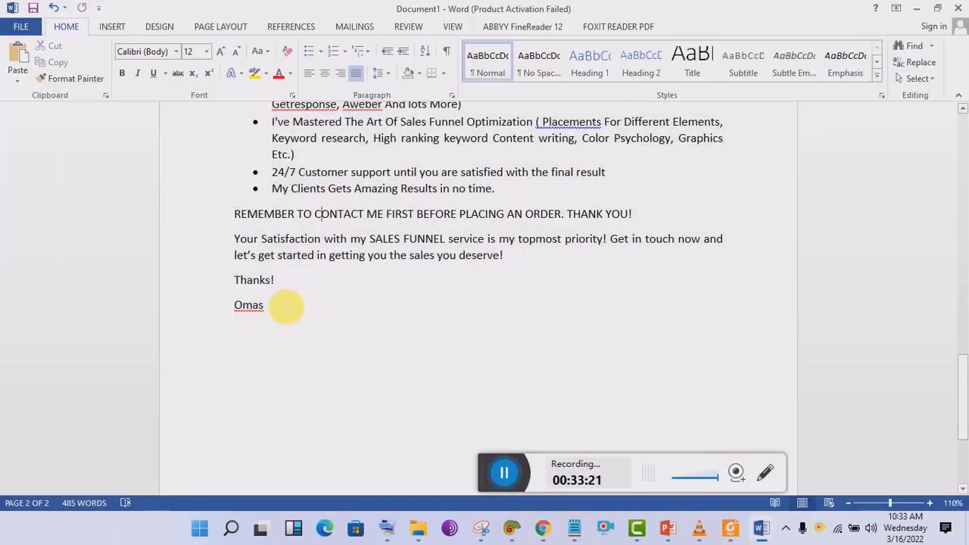
pyautogui.hotkey('ctrl', 'a')
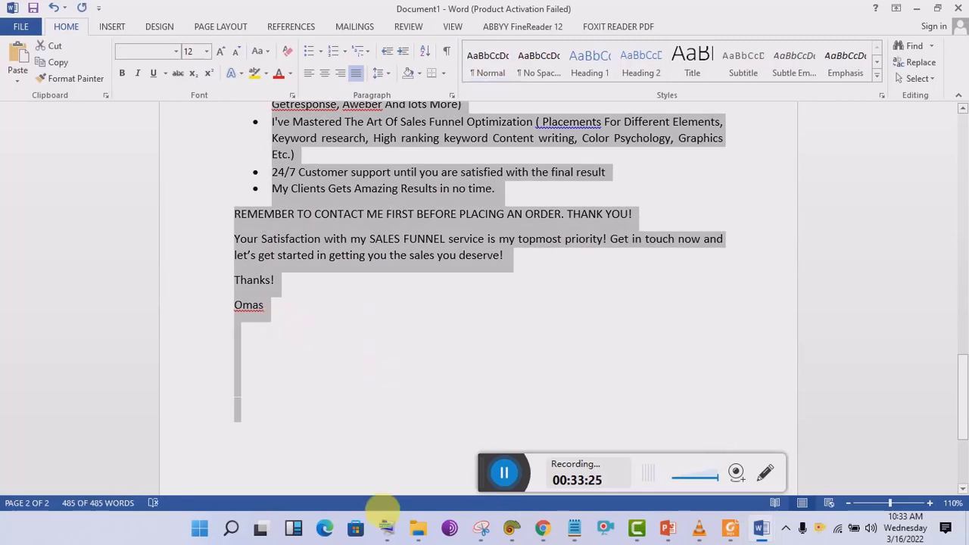
pyautogui.click(543, 528)
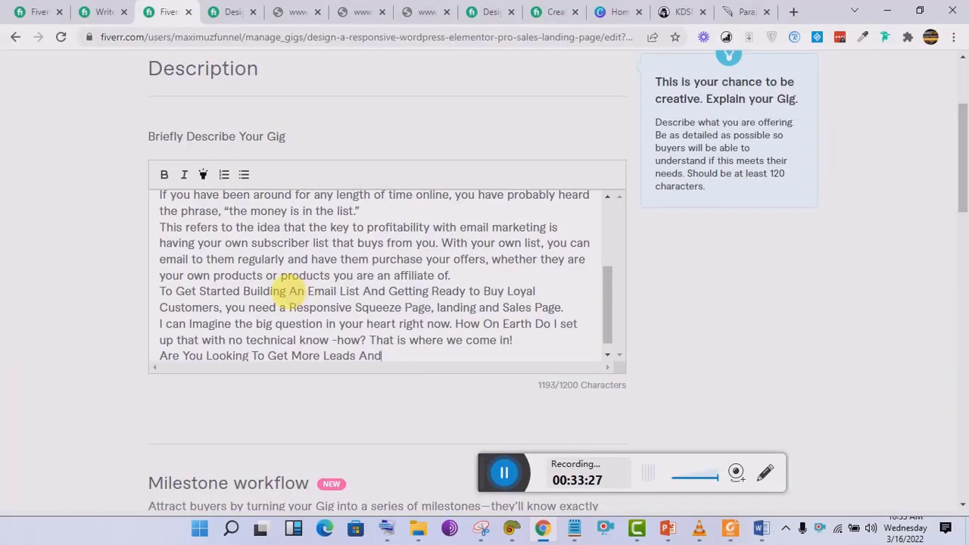
pyautogui.hotkey('ctrl', 'a')
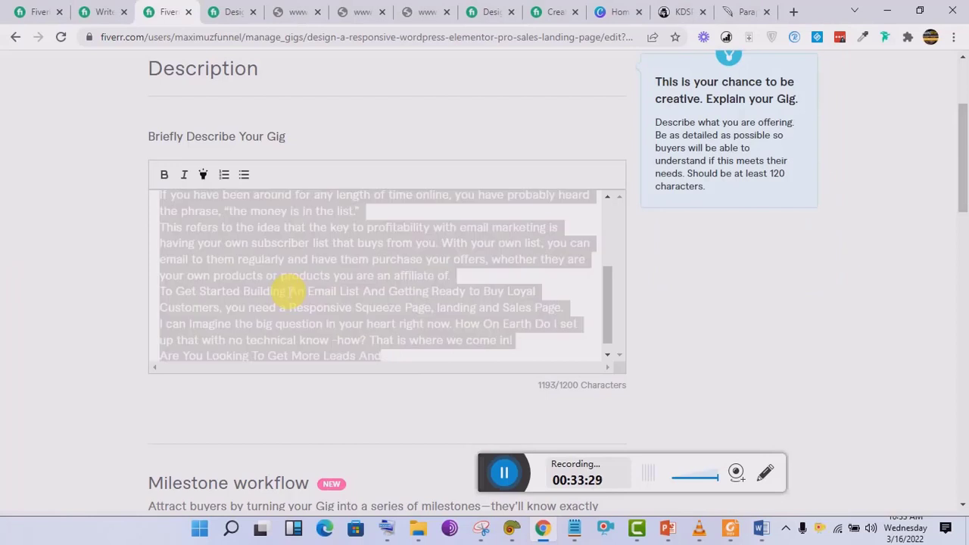
pyautogui.click(295, 292)
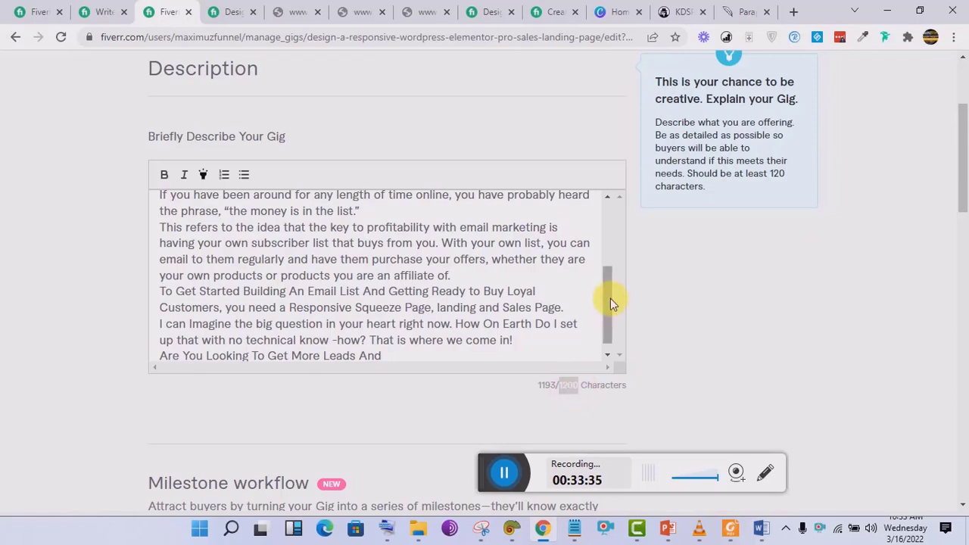
pyautogui.scroll(-1, 606, 338)
pyautogui.moveTo(607, 337)
pyautogui.mouseDown()
pyautogui.moveTo(614, 231)
pyautogui.moveTo(608, 353)
pyautogui.mouseUp()
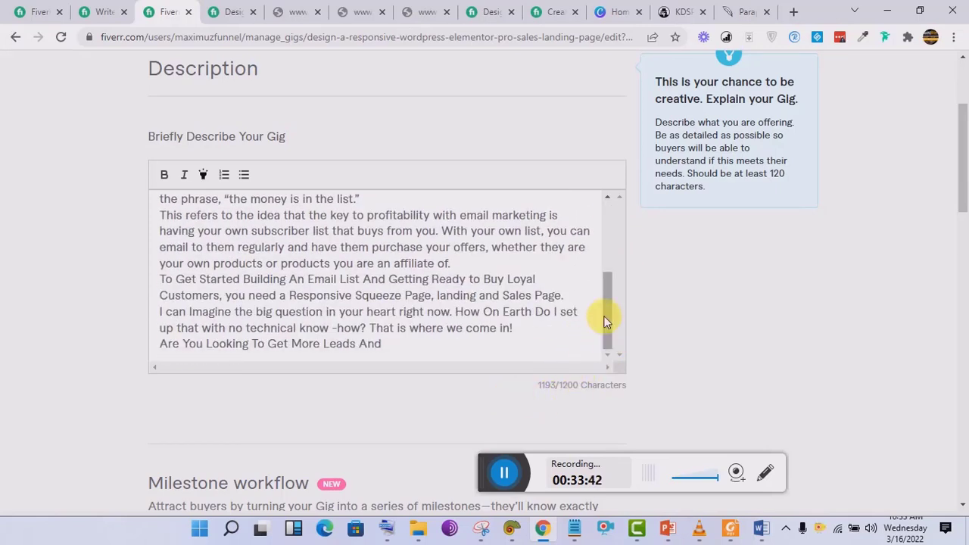
# Return to QuillBot and run the Standard paraphrase on the pasted gig introduction again.
pyautogui.click(742, 11)
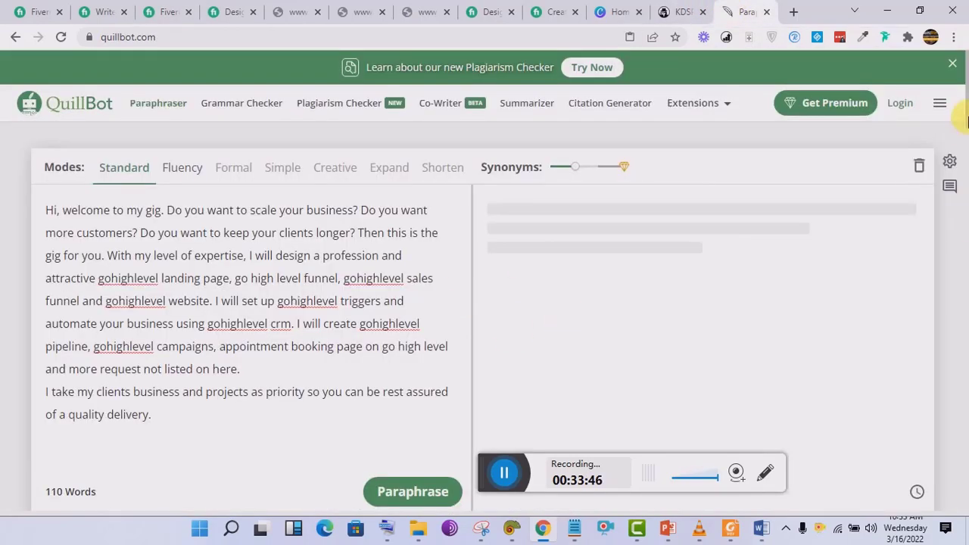
pyautogui.scroll(-3, 967, 129)
pyautogui.click(418, 325)
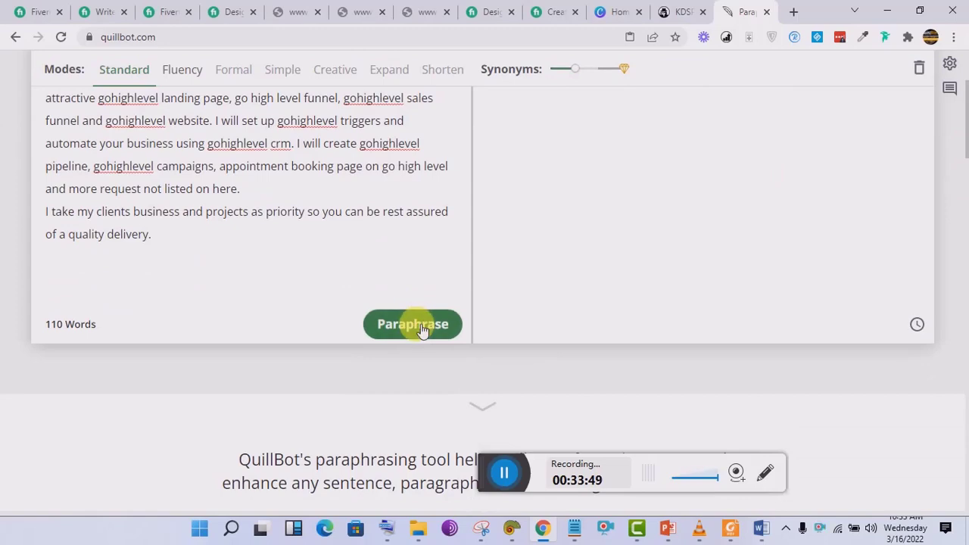
pyautogui.moveTo(968, 141); pyautogui.dragTo(968, 100)
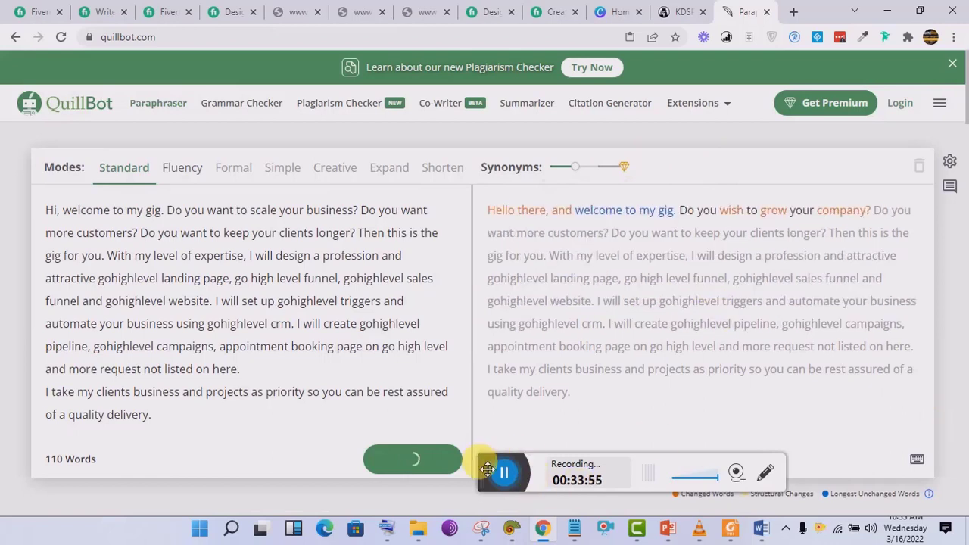
pyautogui.moveTo(487, 470); pyautogui.dragTo(350, 493)
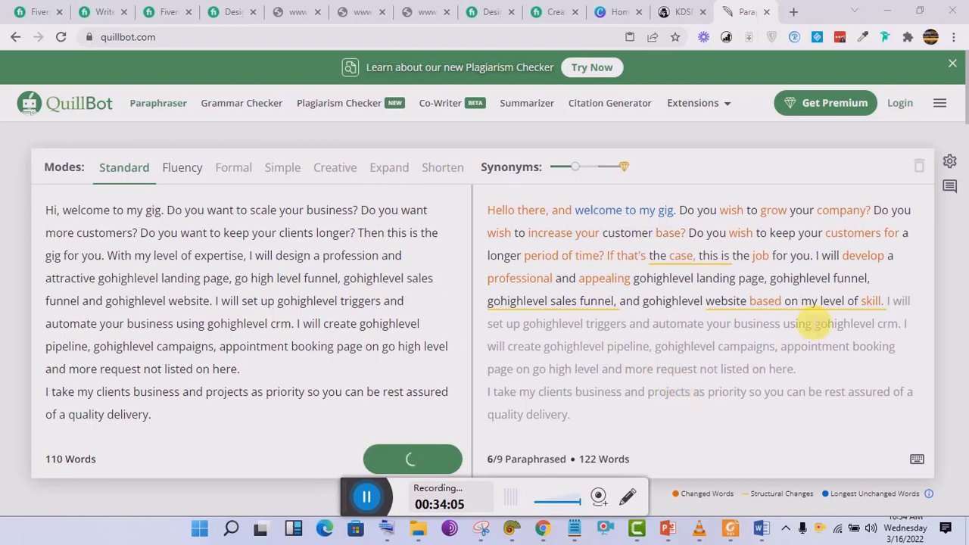
# Copy QuillBot's full paraphrased text and paste it at the end of Word's Document2, a few blank lines below the existing text.
pyautogui.moveTo(966, 106); pyautogui.dragTo(966, 128)
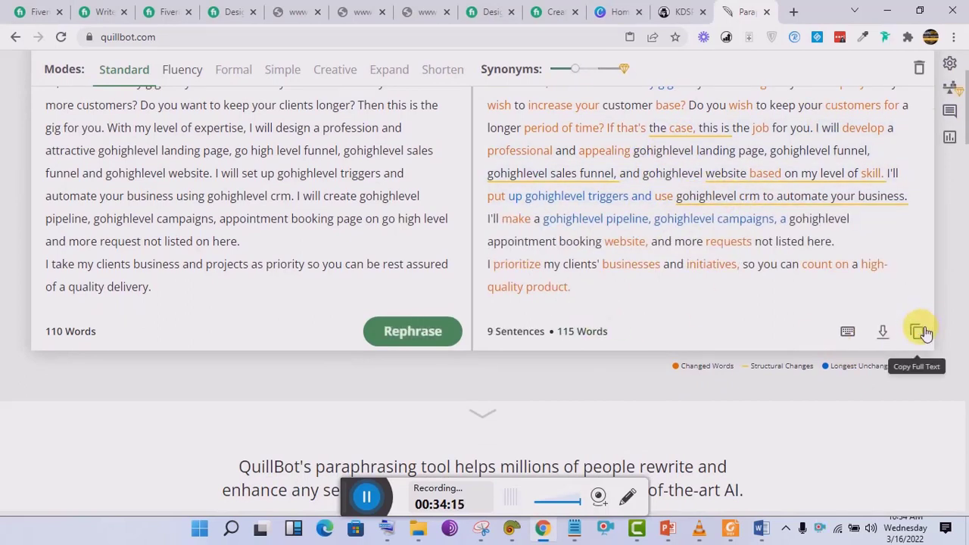
pyautogui.click(922, 333)
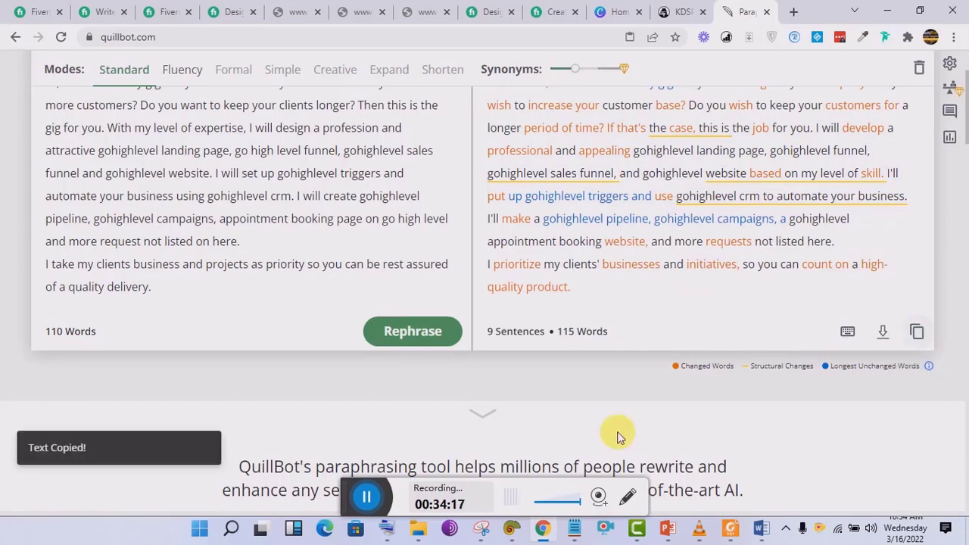
pyautogui.moveTo(763, 528)
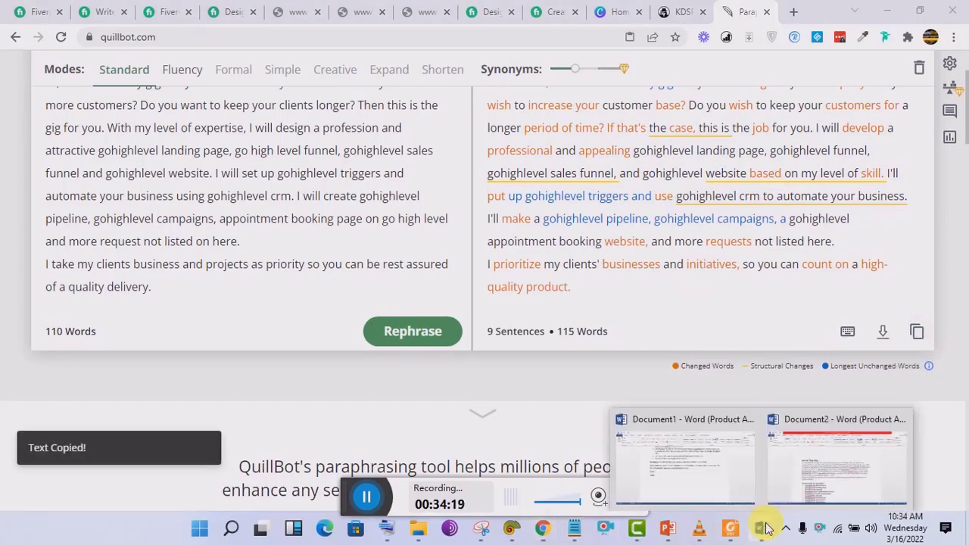
pyautogui.click(822, 473)
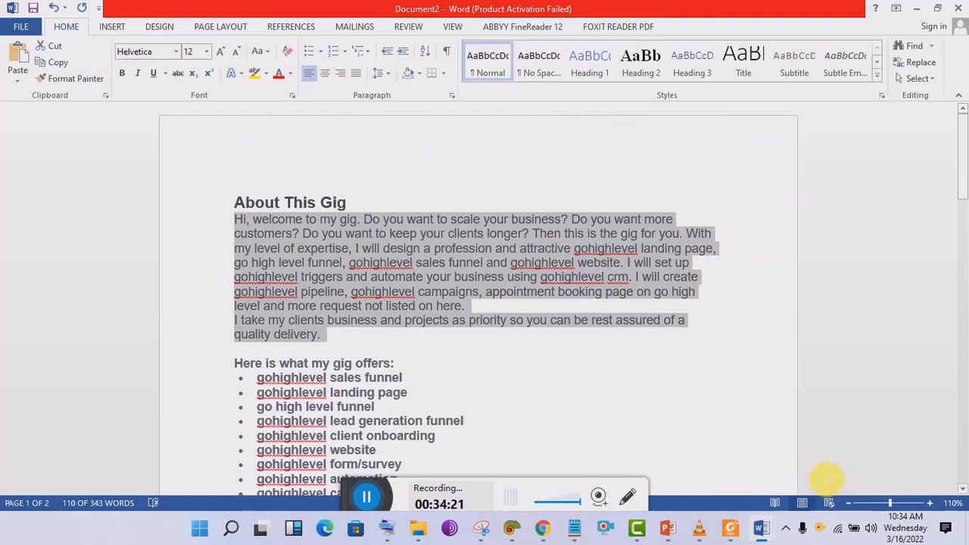
pyautogui.hotkey('ctrl', 'End')
pyautogui.press('Return')
pyautogui.press('Return')
pyautogui.press('Return')
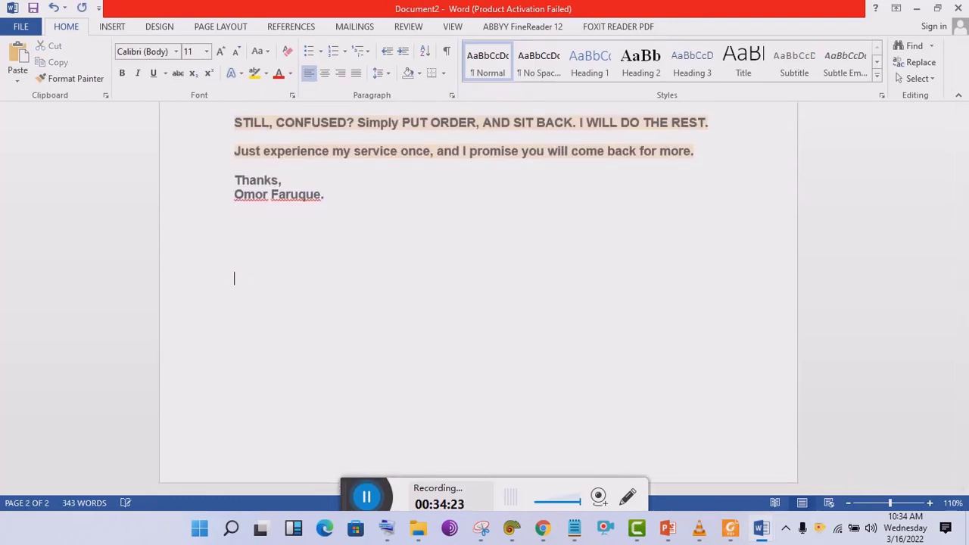
pyautogui.hotkey('ctrl', 'v')
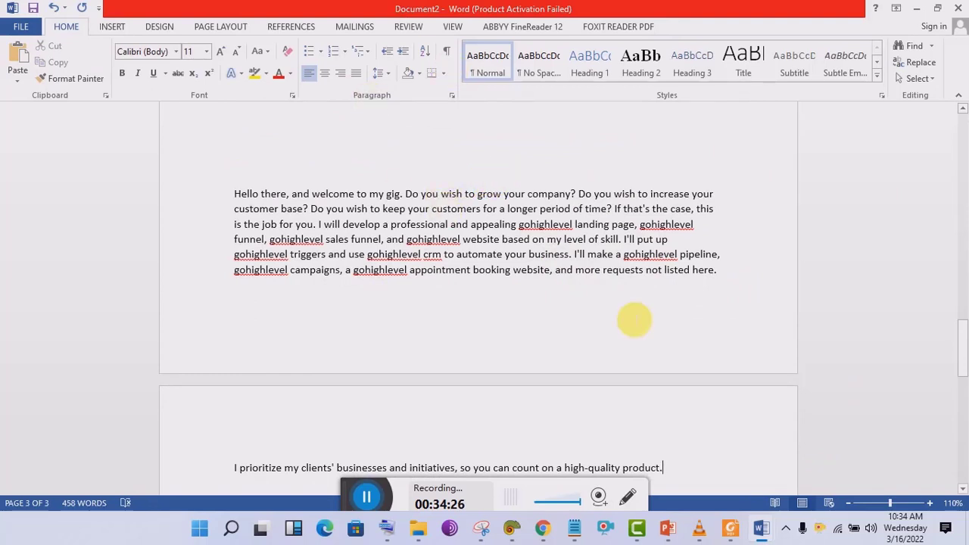
# Switch to Document1 in Word, select its whole text, clear the selection and look at the end of the text.
pyautogui.moveTo(763, 532)
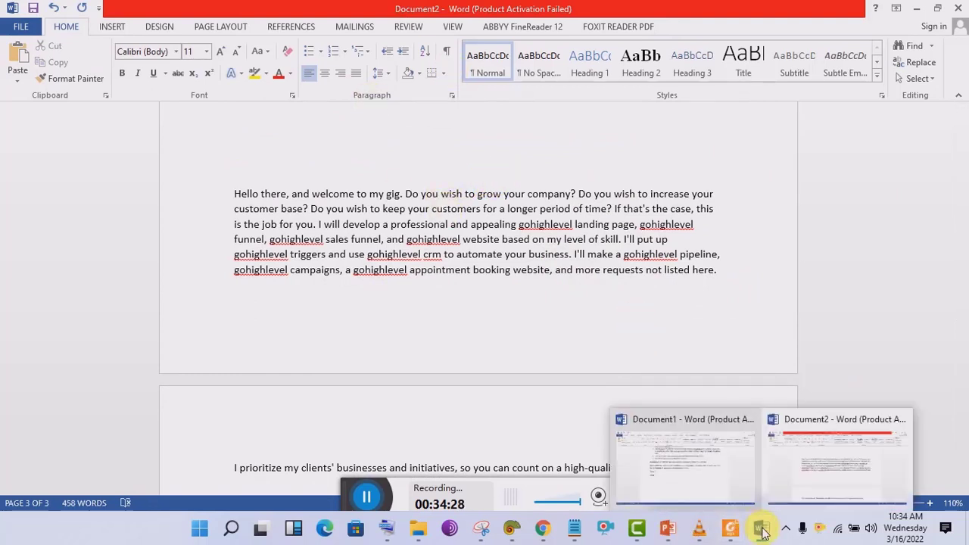
pyautogui.click(704, 466)
pyautogui.hotkey('ctrl', 'a')
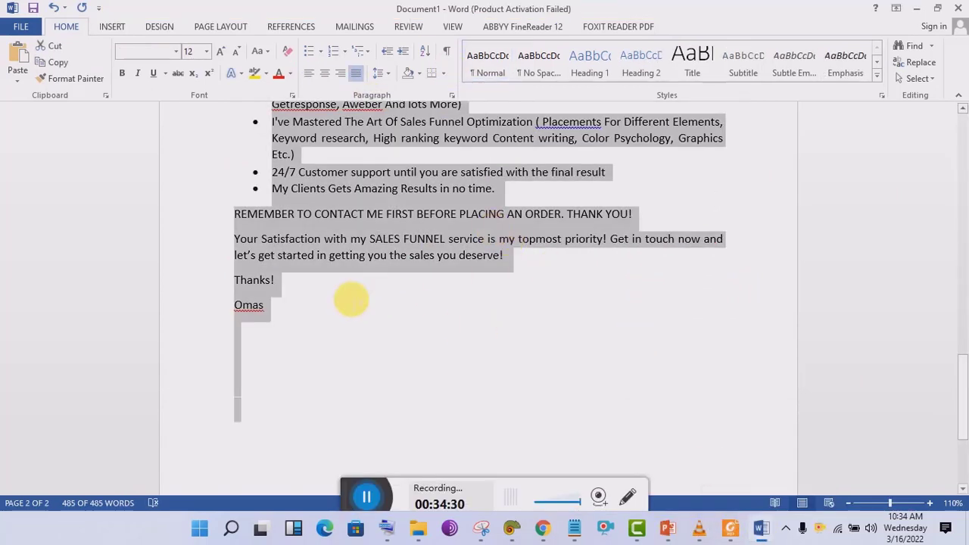
pyautogui.click(351, 300)
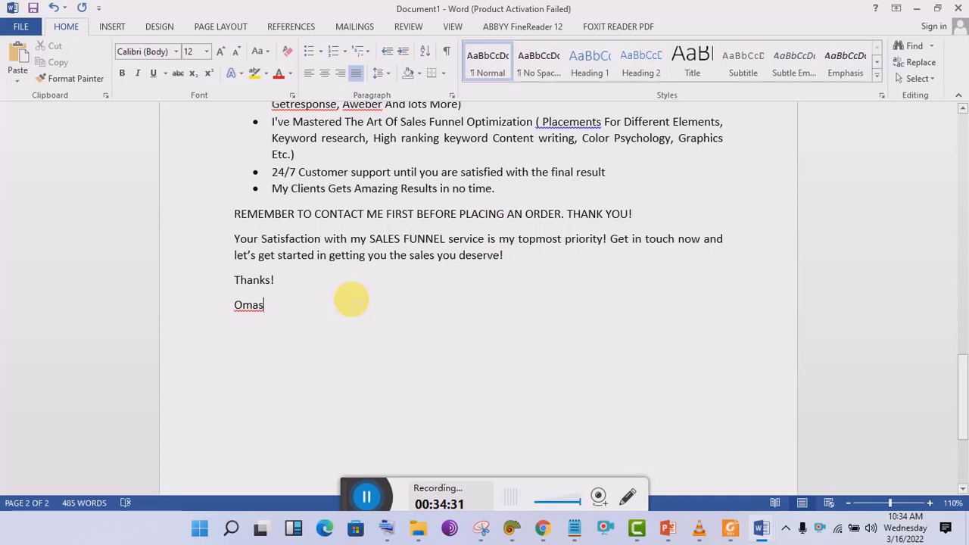
pyautogui.click(370, 497)
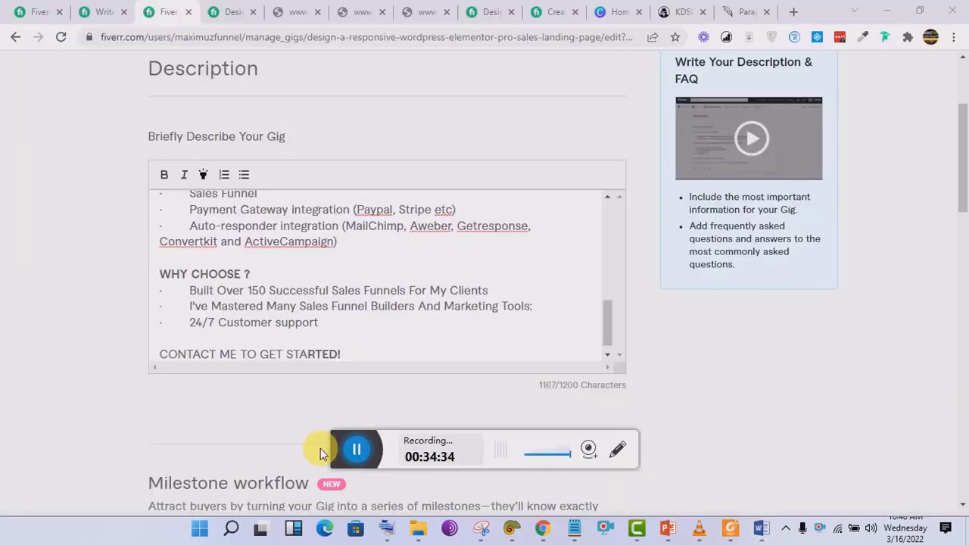
# In Chrome, bold and highlight "Email List" in the gig description's paragraph starting "To Get Started Building".
pyautogui.click(417, 321)
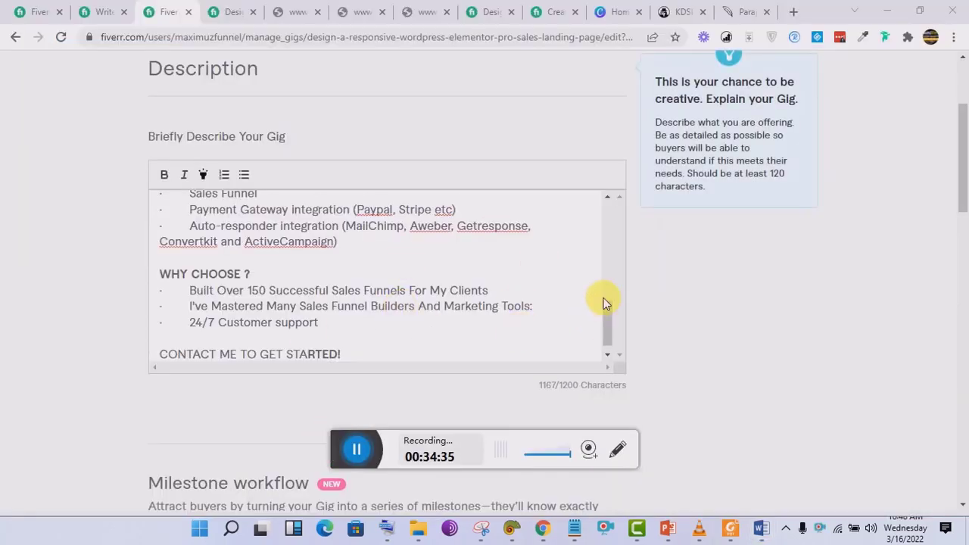
pyautogui.moveTo(605, 309); pyautogui.dragTo(606, 228)
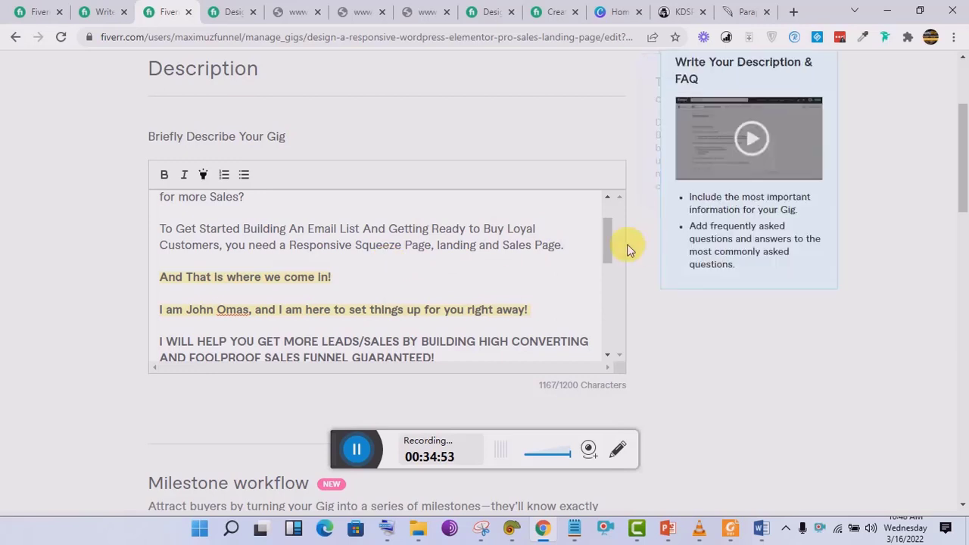
pyautogui.moveTo(603, 238); pyautogui.dragTo(606, 200)
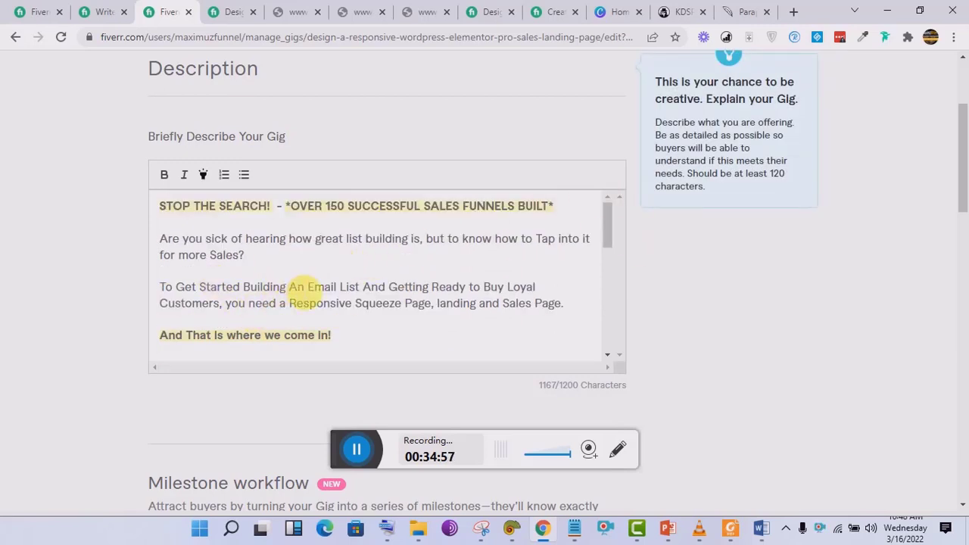
pyautogui.moveTo(314, 288); pyautogui.dragTo(345, 287)
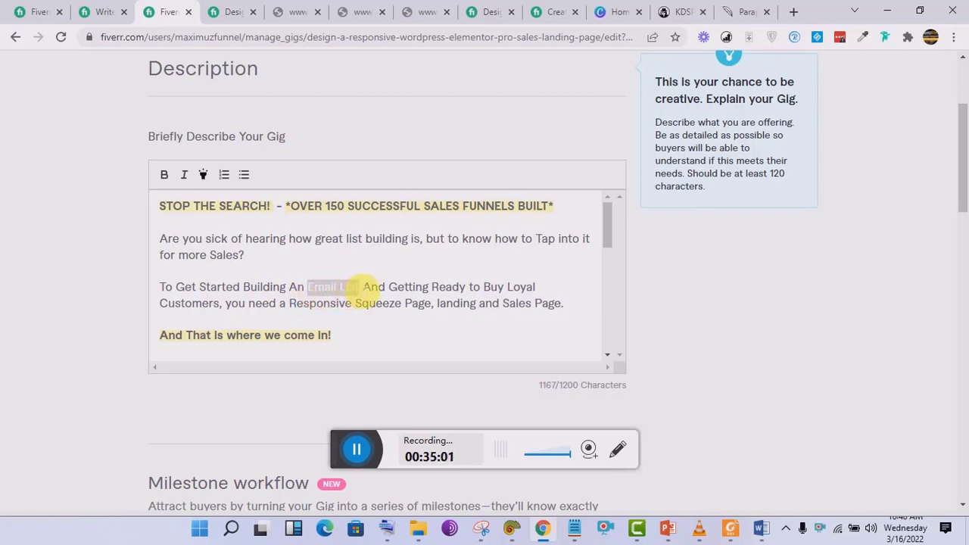
pyautogui.click(165, 179)
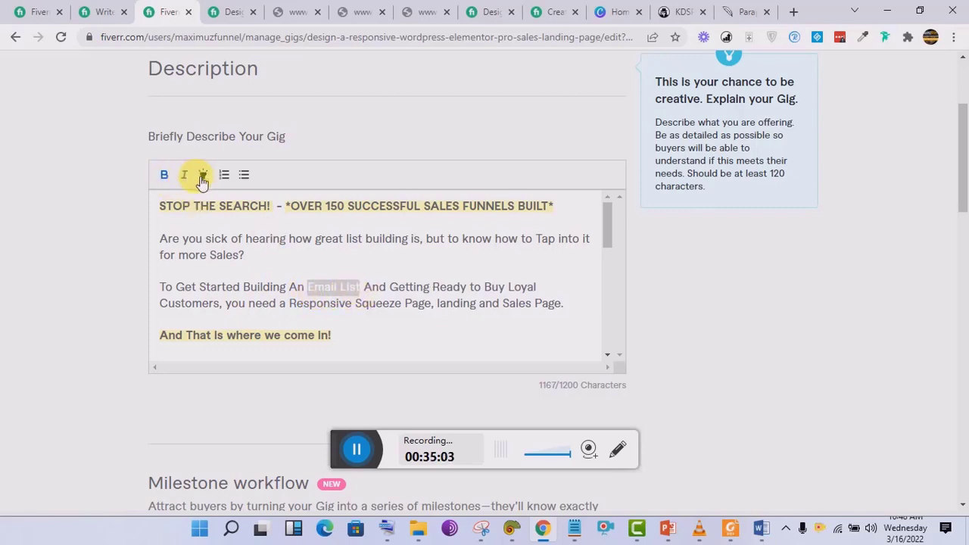
pyautogui.click(341, 337)
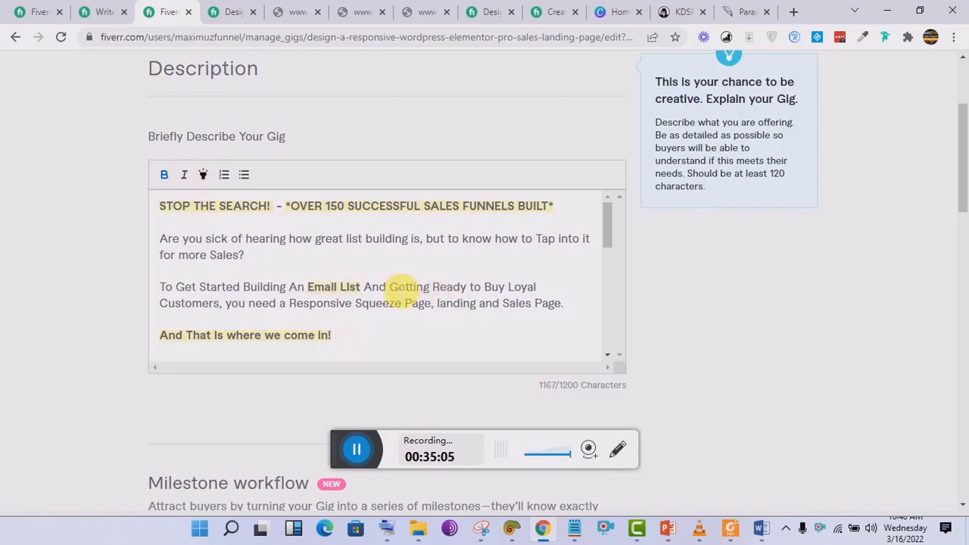
# Bold and highlight "Loyal Customers" and "Responsive Squeeze Page, landing and Sales Page" in the "To Get Started Building" paragraph.
pyautogui.click(513, 290)
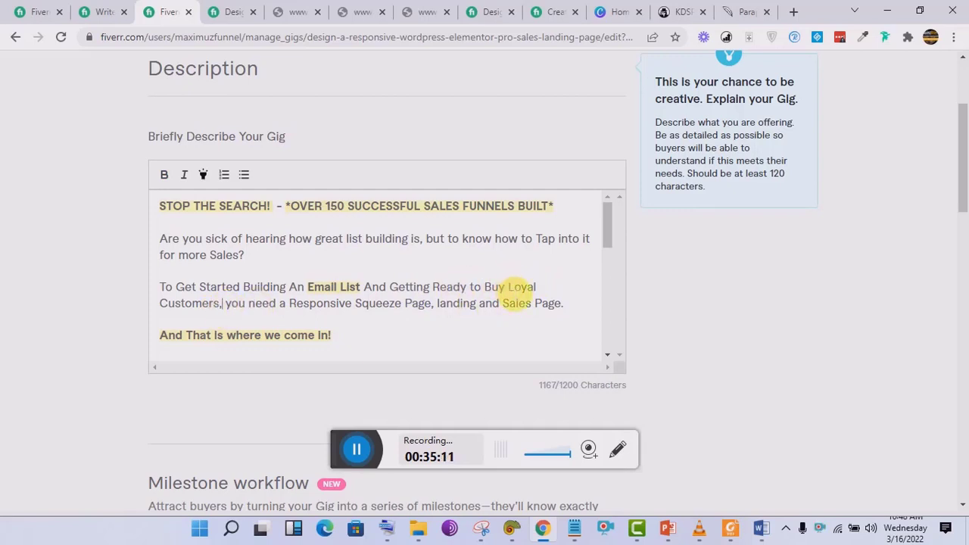
pyautogui.moveTo(515, 290); pyautogui.dragTo(224, 303)
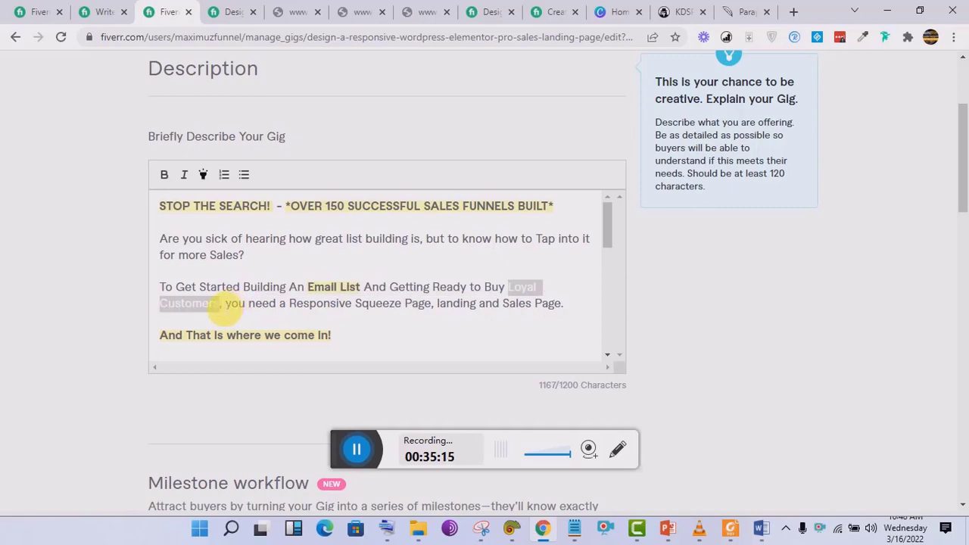
pyautogui.click(170, 178)
pyautogui.click(334, 322)
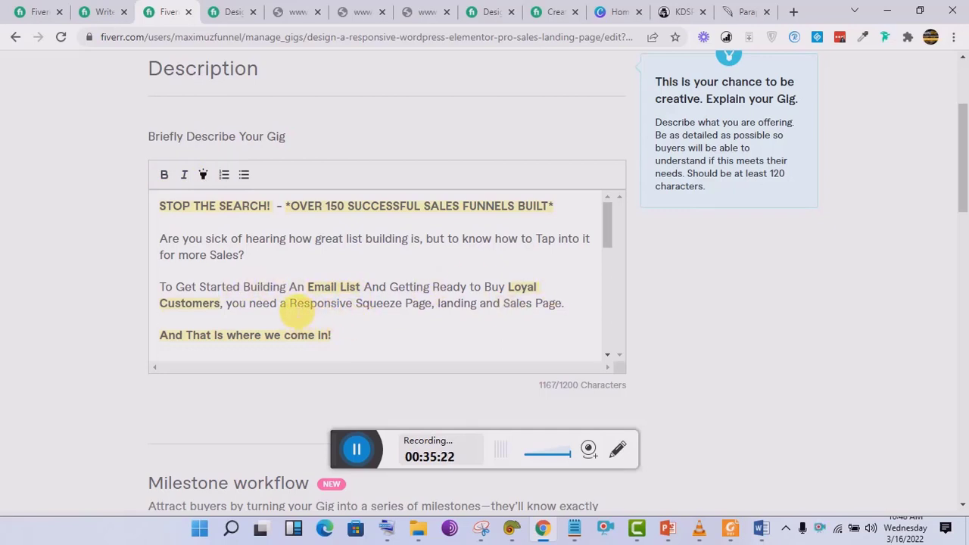
pyautogui.moveTo(290, 306); pyautogui.dragTo(610, 303)
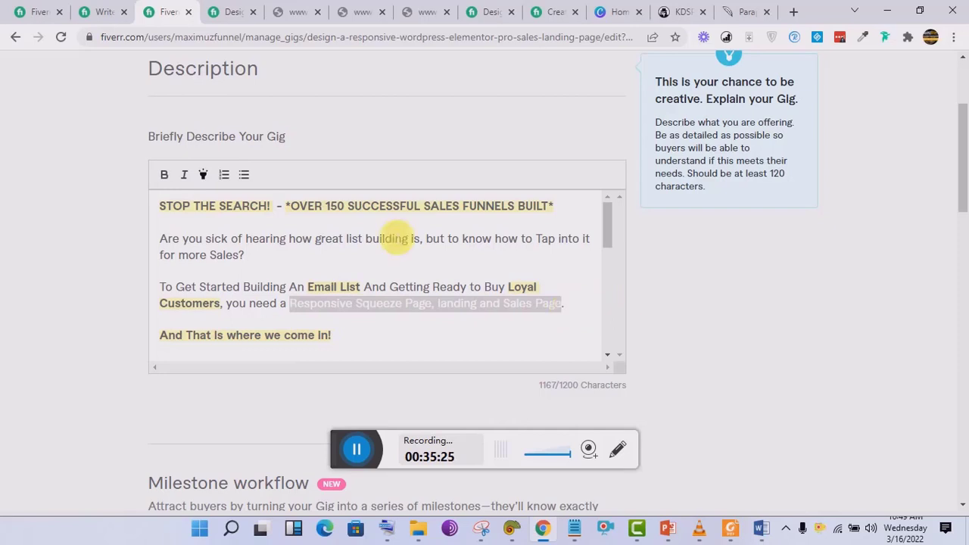
pyautogui.click(164, 175)
pyautogui.click(463, 318)
# Highlight "SALES FUNNEL" in the capitalised guarantee sentence, and bold and highlight "Sales Funnel" in the first line of the paragraph below it.
pyautogui.moveTo(606, 224); pyautogui.dragTo(612, 267)
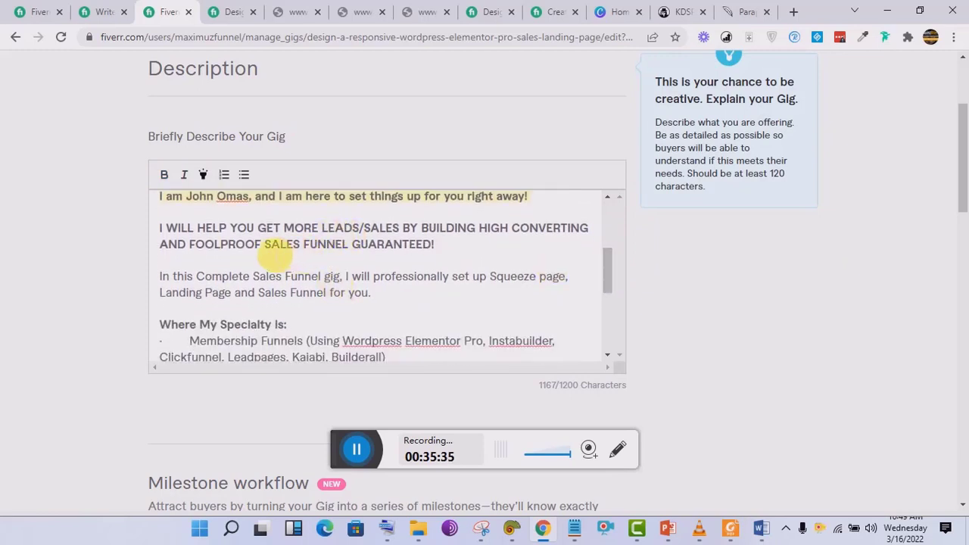
pyautogui.moveTo(265, 246); pyautogui.dragTo(350, 252)
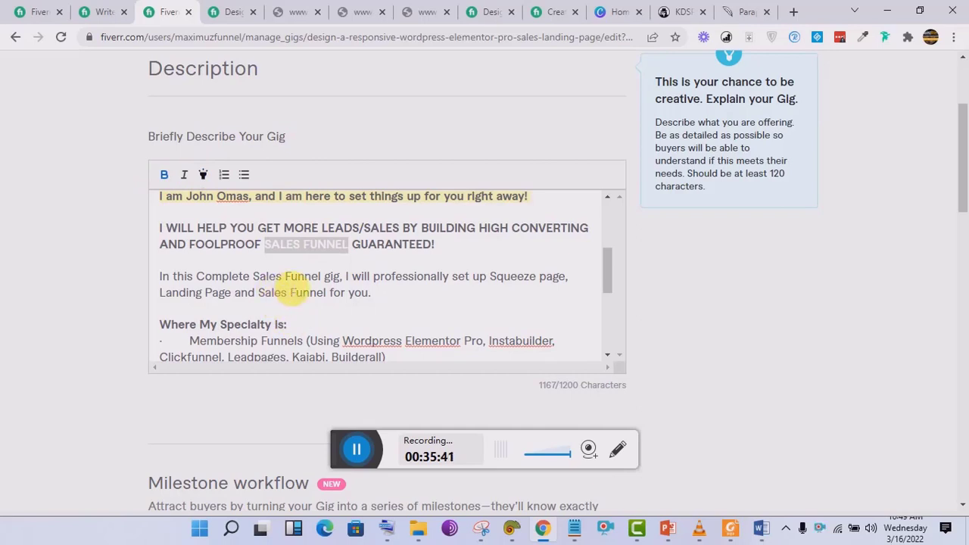
pyautogui.moveTo(253, 277); pyautogui.dragTo(332, 280)
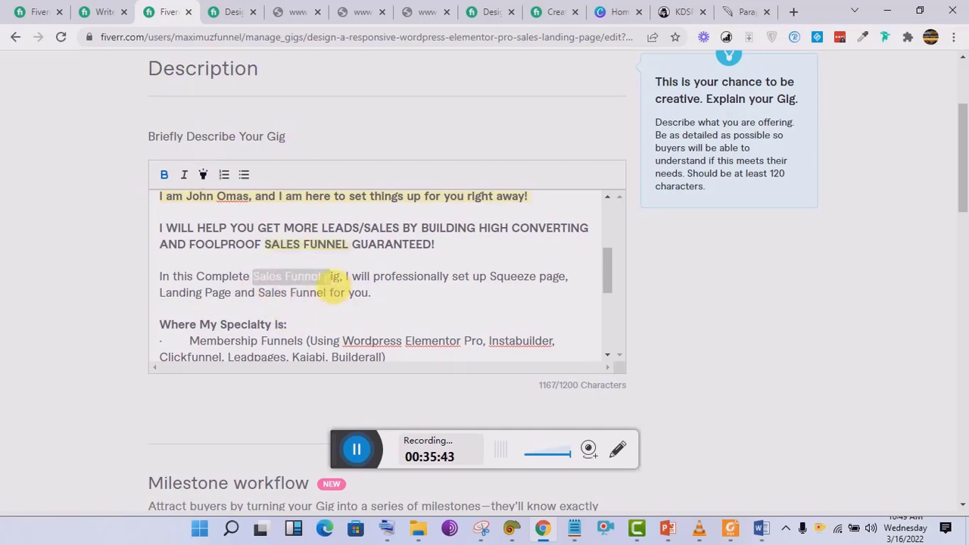
pyautogui.click(167, 176)
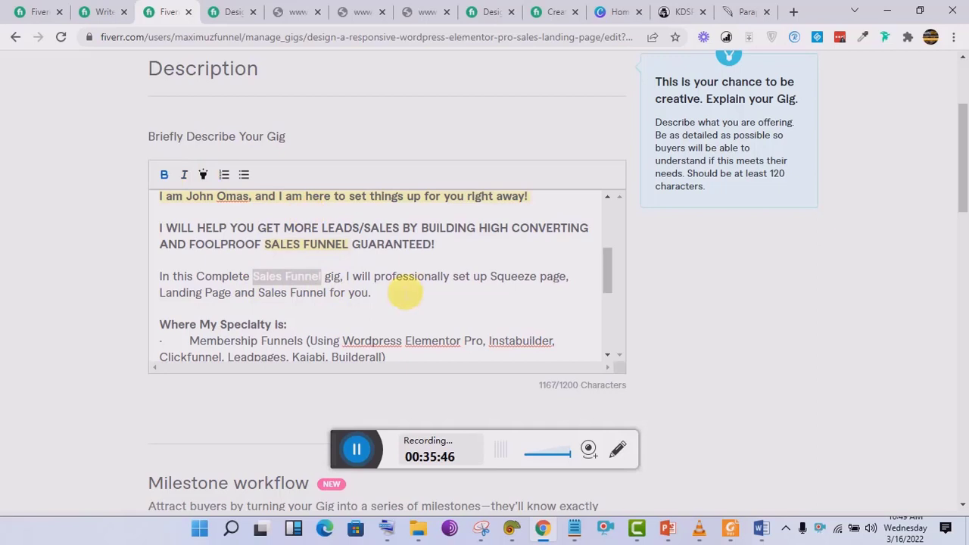
pyautogui.click(501, 282)
# Bold and highlight "Squeeze page, Landing Page and Sales Funnel" in the "In this Complete Sales Funnel gig" paragraph.
pyautogui.moveTo(492, 278); pyautogui.dragTo(339, 297)
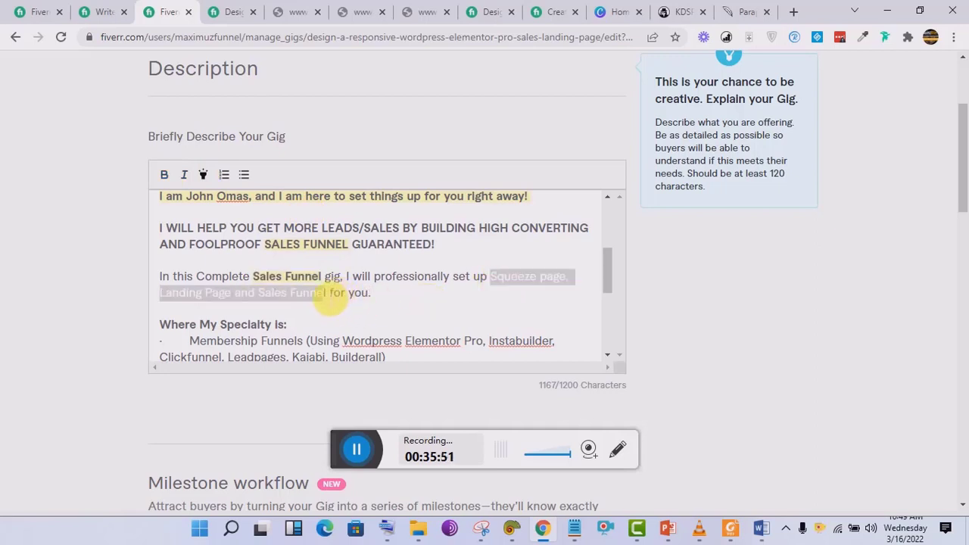
pyautogui.click(167, 175)
pyautogui.click(203, 176)
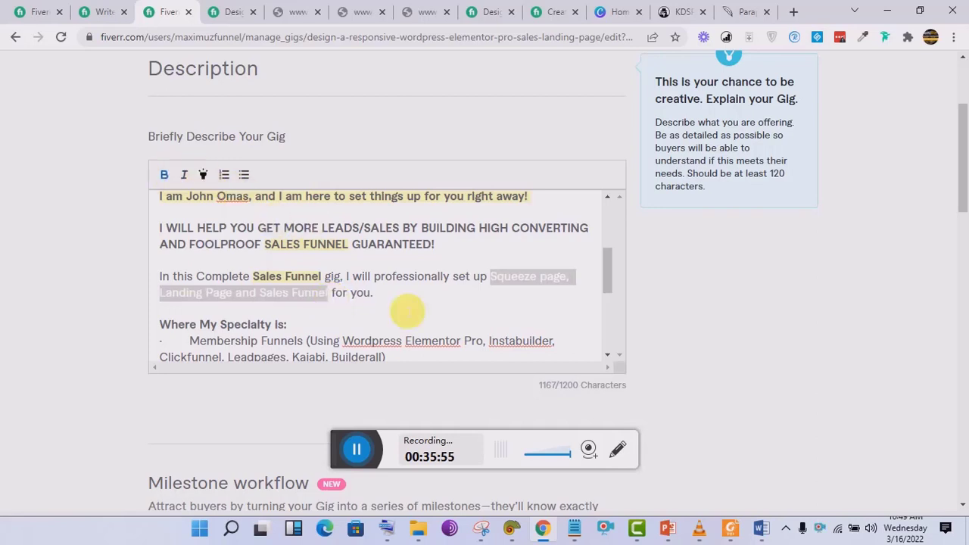
pyautogui.click(432, 342)
# Bold and highlight the tool names from "Wordpress Elementor Pro" to "Builderall" in the Membership Funnels list item.
pyautogui.moveTo(613, 281); pyautogui.dragTo(612, 312)
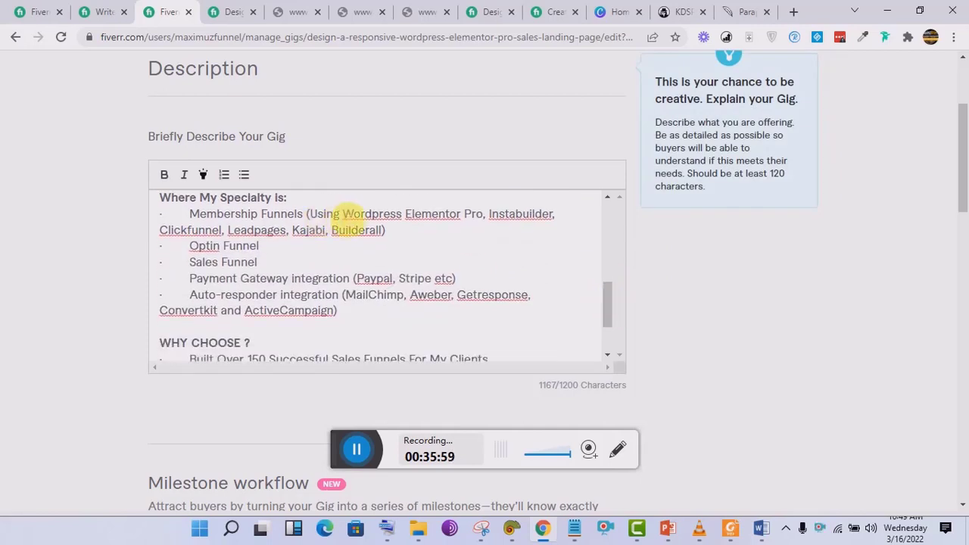
pyautogui.moveTo(343, 217); pyautogui.dragTo(386, 231)
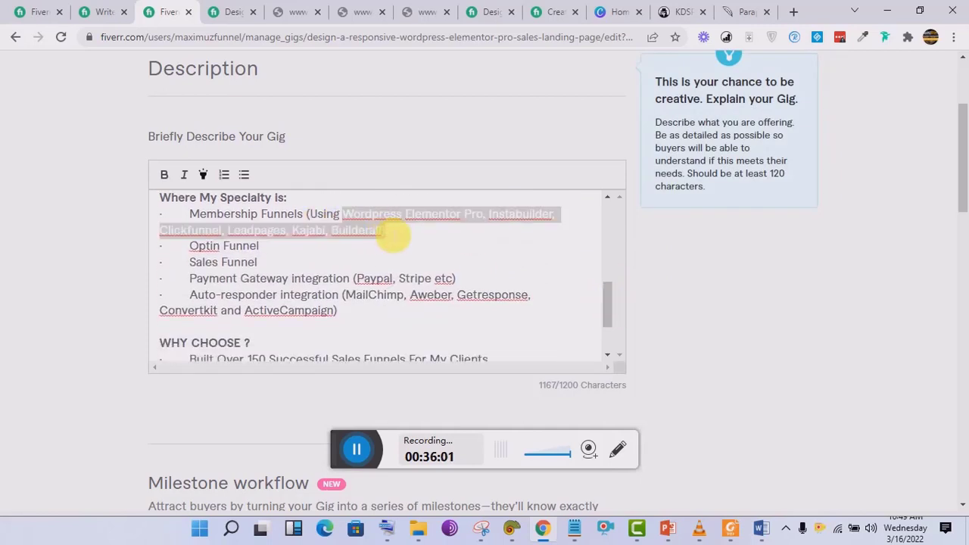
pyautogui.click(164, 175)
pyautogui.click(238, 261)
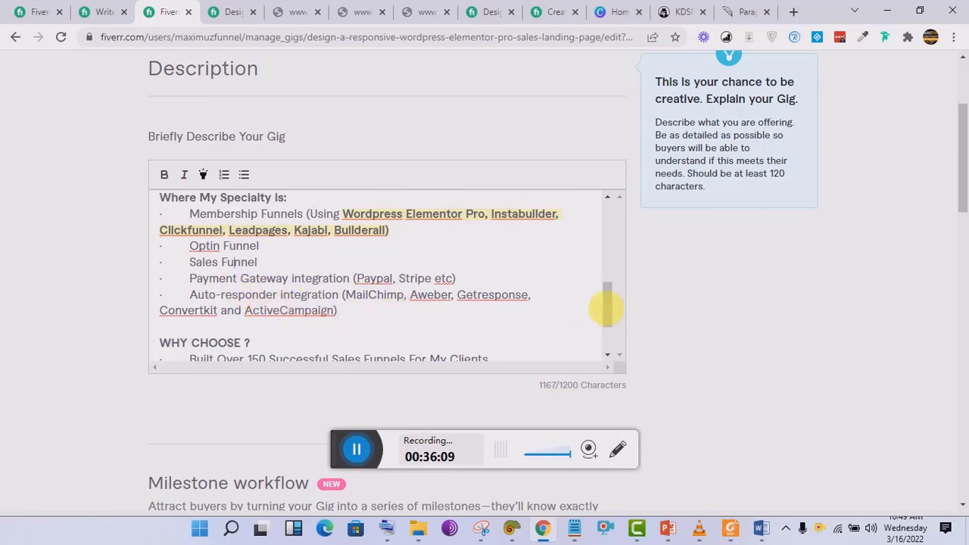
# Highlight the heading "Where My Specialty Is:" in the gig description.
pyautogui.moveTo(610, 308); pyautogui.dragTo(608, 280)
pyautogui.click(302, 305)
pyautogui.moveTo(303, 304); pyautogui.dragTo(152, 310)
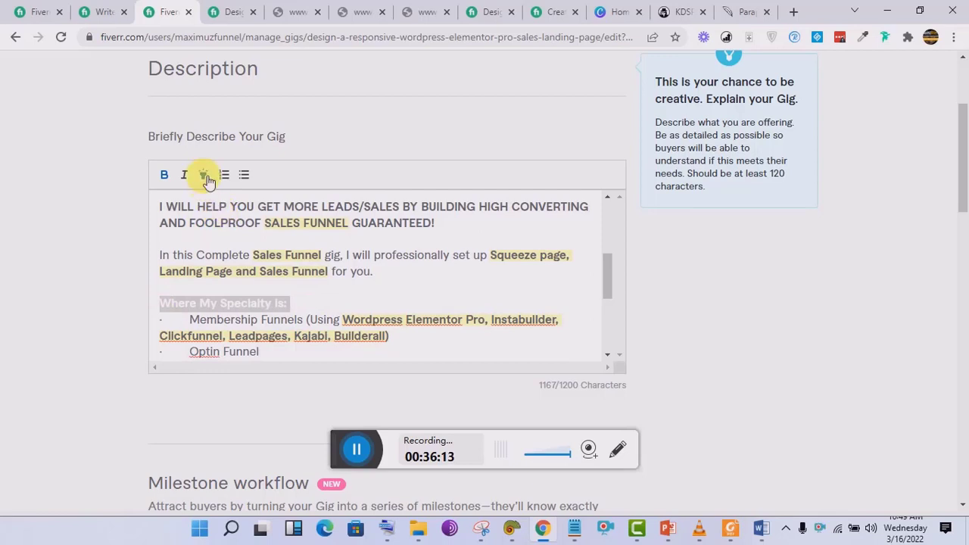
pyautogui.click(510, 281)
# Complete the "WHY CHOOSE" heading as "WHY CHOOSE ME?" and highlight it.
pyautogui.moveTo(608, 279); pyautogui.dragTo(608, 314)
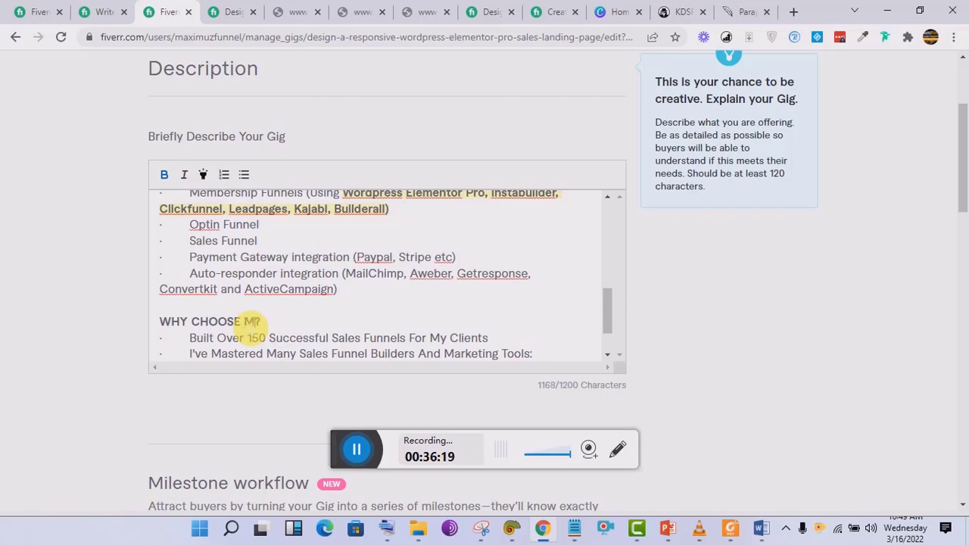
pyautogui.tripleClick(256, 324)
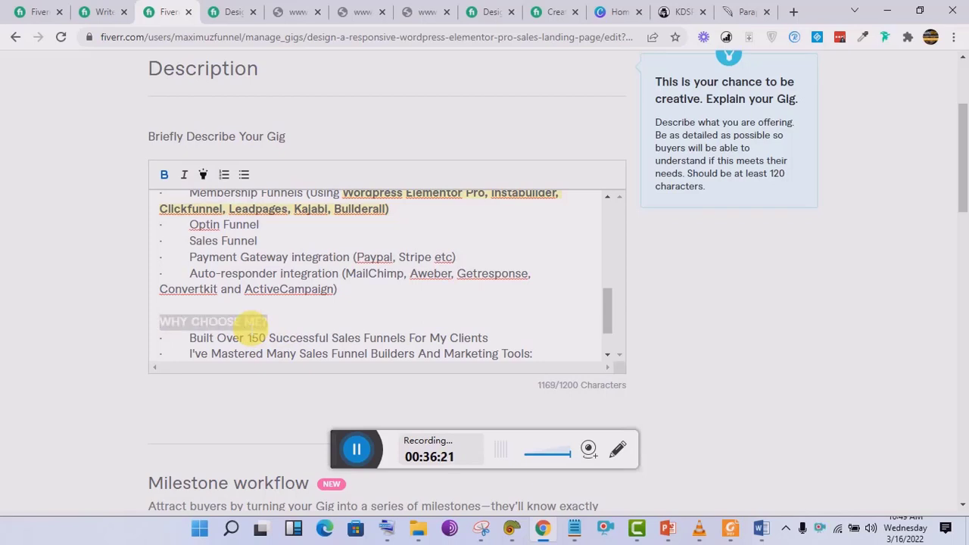
pyautogui.click(309, 338)
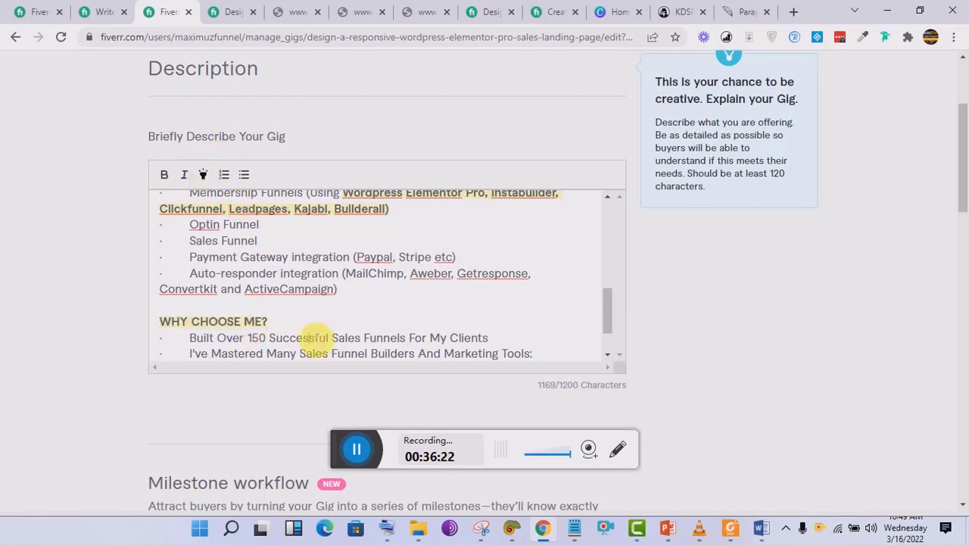
# Bold and highlight "150 Successful Sales Funnels" in the first list item under "WHY CHOOSE ME?".
pyautogui.moveTo(606, 314); pyautogui.dragTo(612, 341)
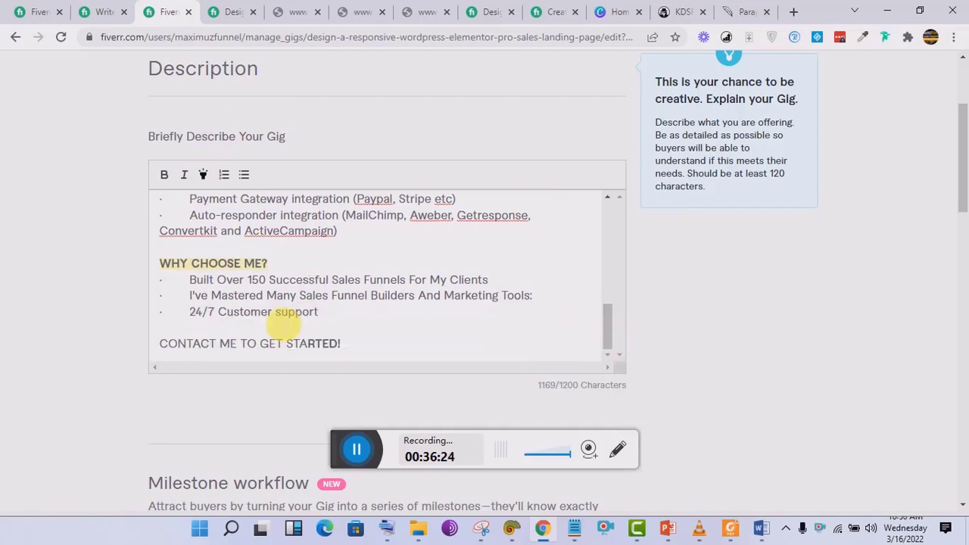
pyautogui.moveTo(249, 280); pyautogui.dragTo(407, 281)
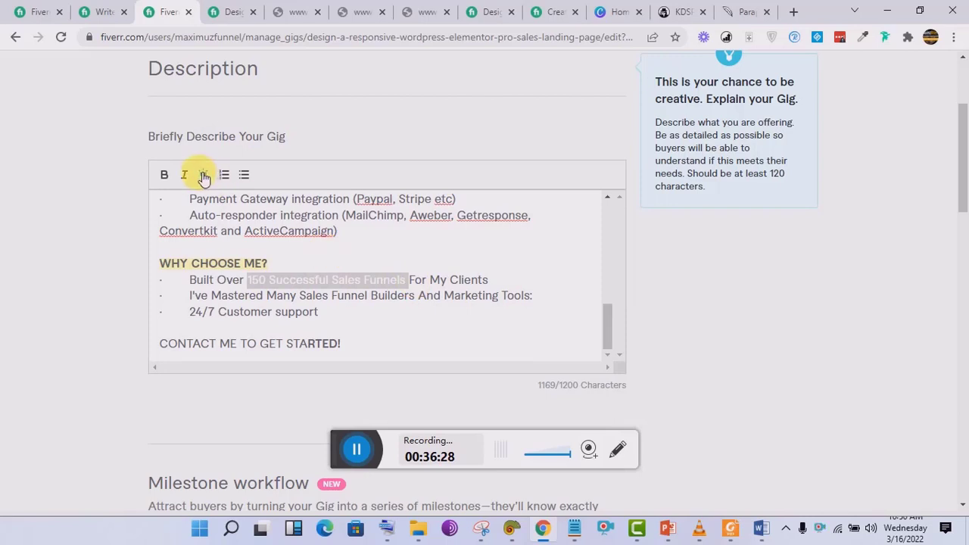
pyautogui.click(183, 175)
pyautogui.click(164, 175)
pyautogui.click(318, 312)
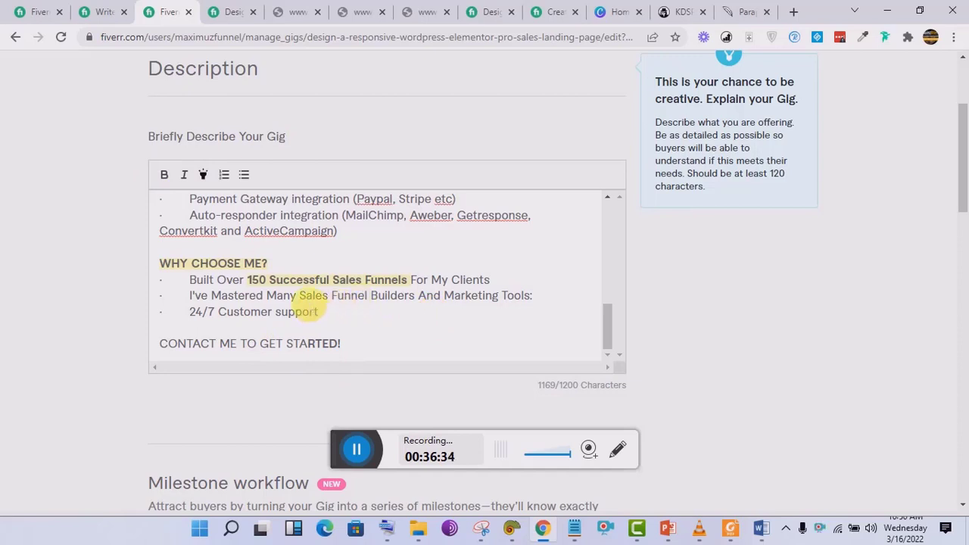
# Bold and highlight "Sales Funnel Builders" in the second list item under "WHY CHOOSE ME?".
pyautogui.moveTo(300, 296); pyautogui.dragTo(415, 297)
pyautogui.click(364, 304)
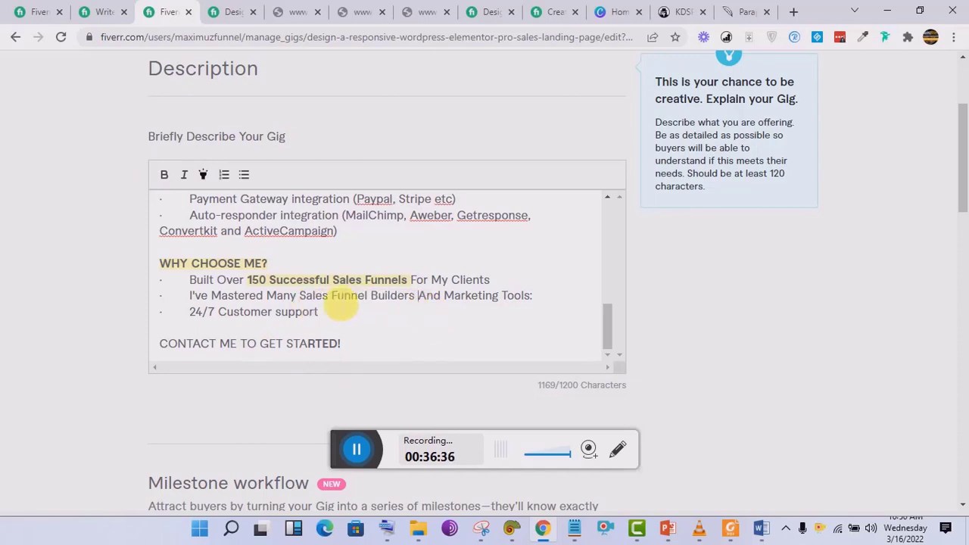
pyautogui.moveTo(301, 297); pyautogui.dragTo(418, 297)
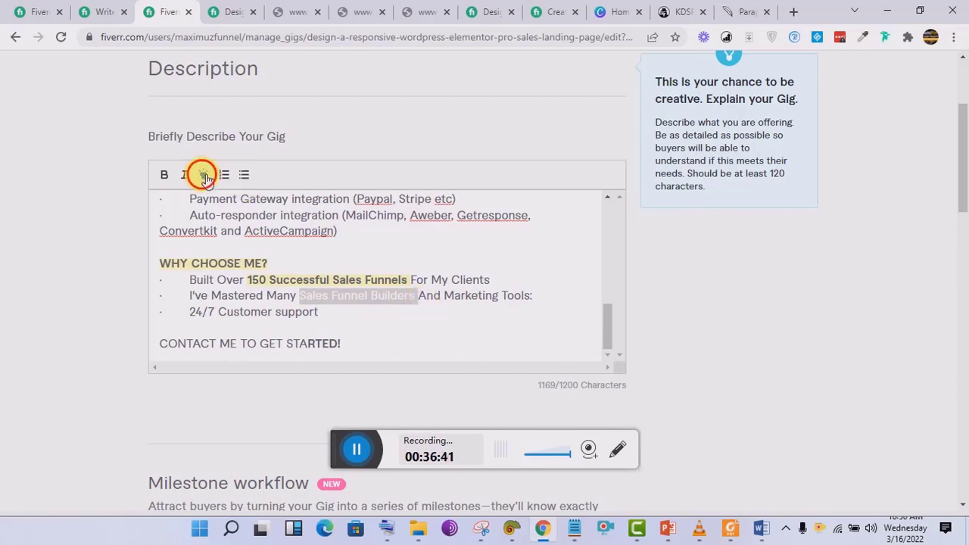
pyautogui.click(161, 176)
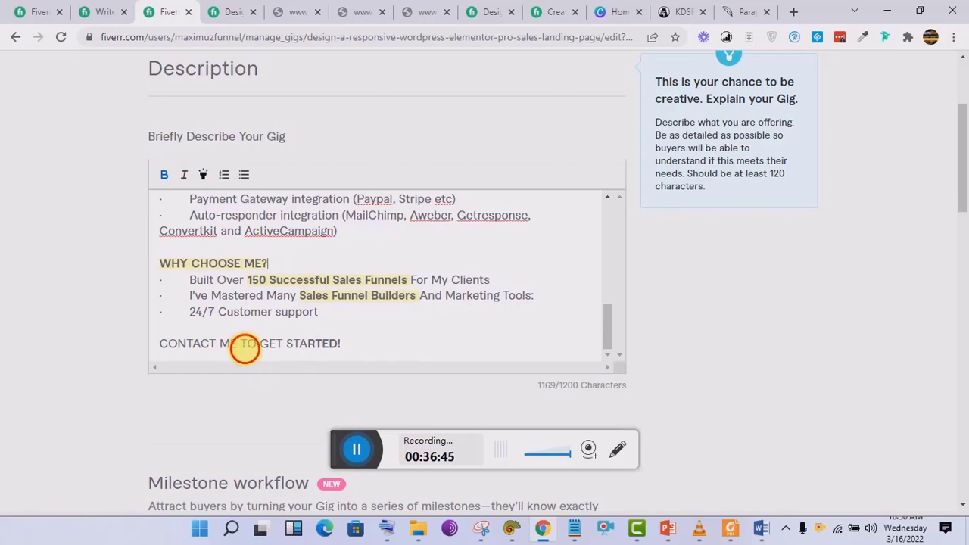
# Insert the word "FIRST" into the description's closing line so it reads "CONTACT ME FIRST TO GET STARTED!".
pyautogui.write('F')
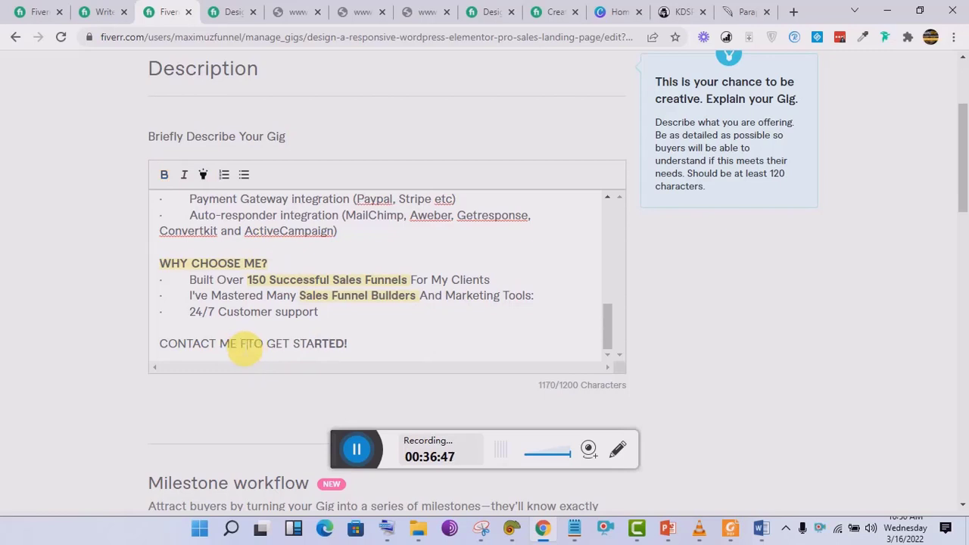
pyautogui.write('I')
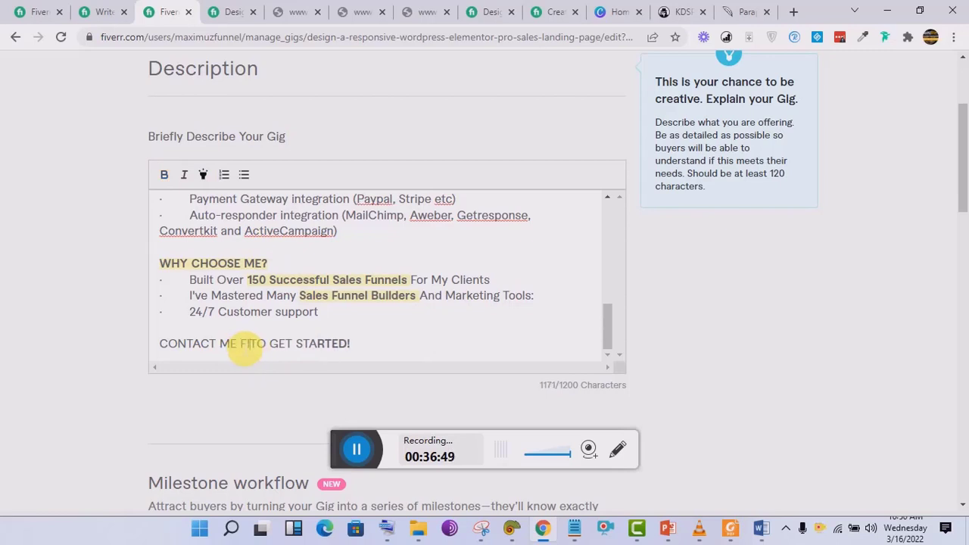
pyautogui.press('BackSpace')
pyautogui.write('ST')
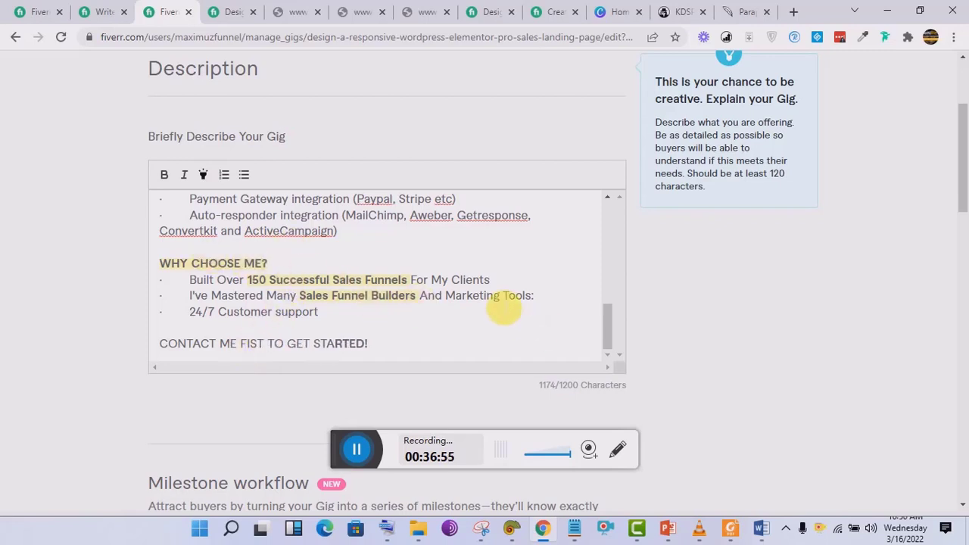
pyautogui.moveTo(604, 344); pyautogui.dragTo(612, 325)
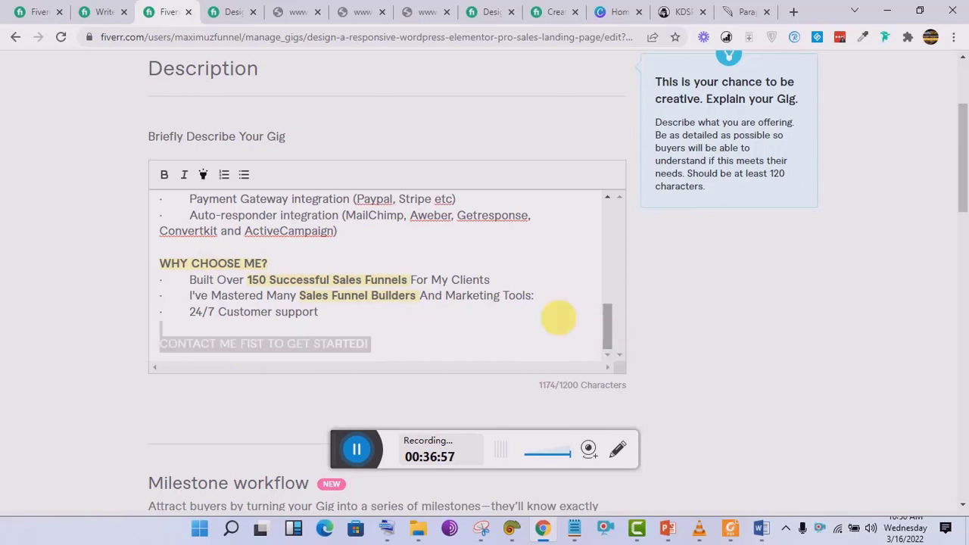
pyautogui.click(454, 340)
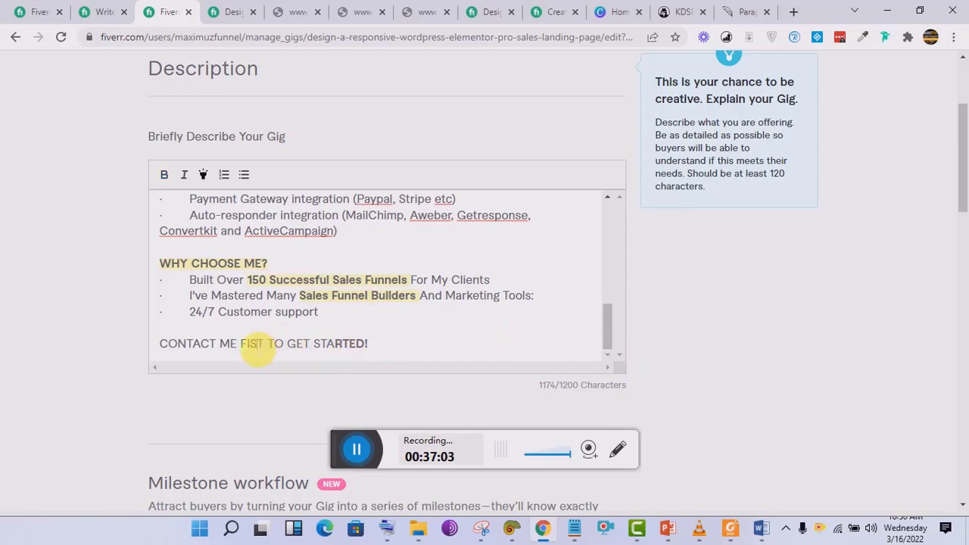
pyautogui.click(253, 344)
pyautogui.write('R')
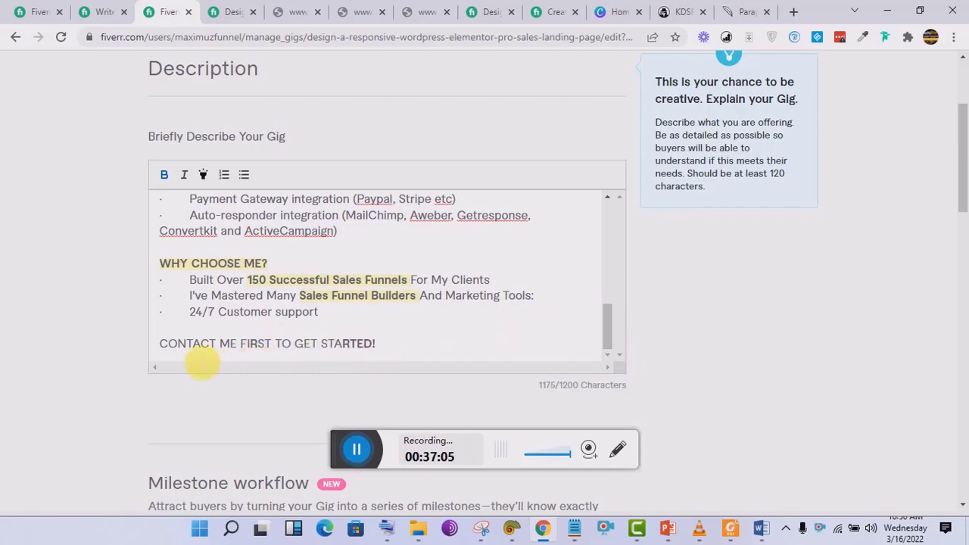
# Bold and highlight the whole closing line "CONTACT ME FIRST TO GET STARTED!".
pyautogui.moveTo(161, 347); pyautogui.dragTo(385, 353)
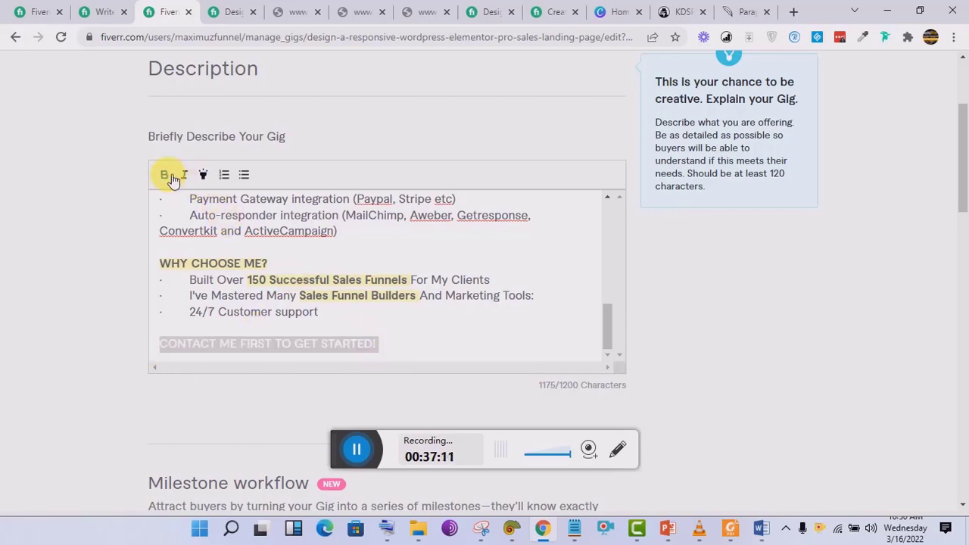
pyautogui.click(371, 297)
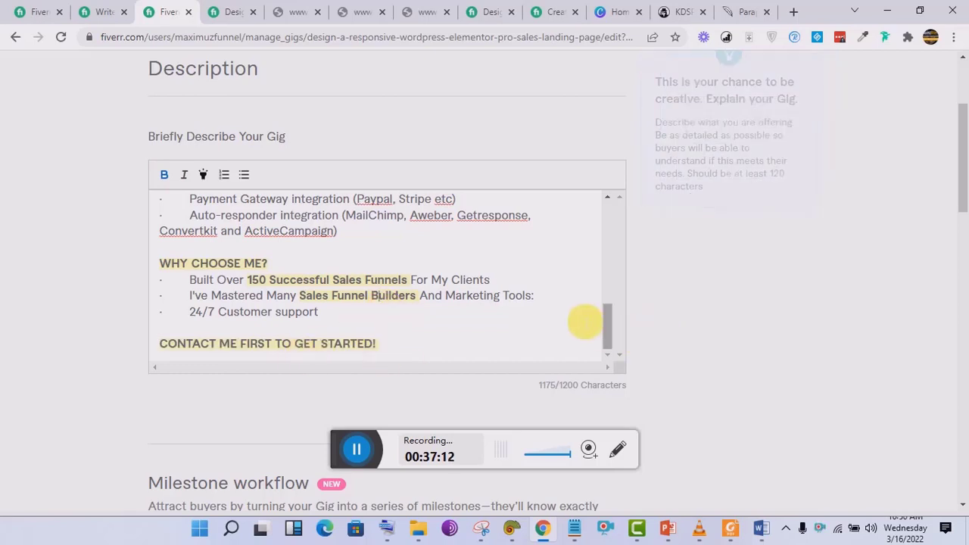
pyautogui.moveTo(612, 318); pyautogui.dragTo(608, 345)
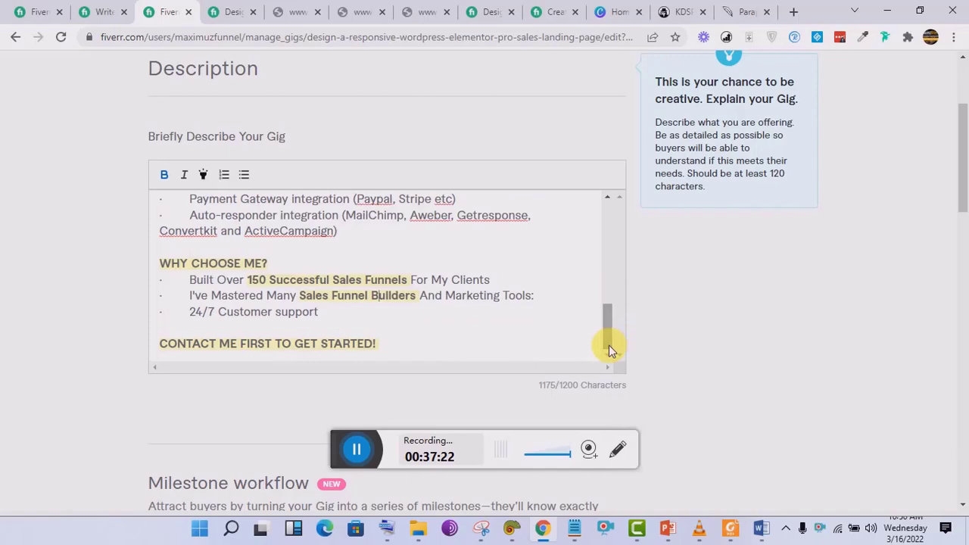
pyautogui.click(747, 10)
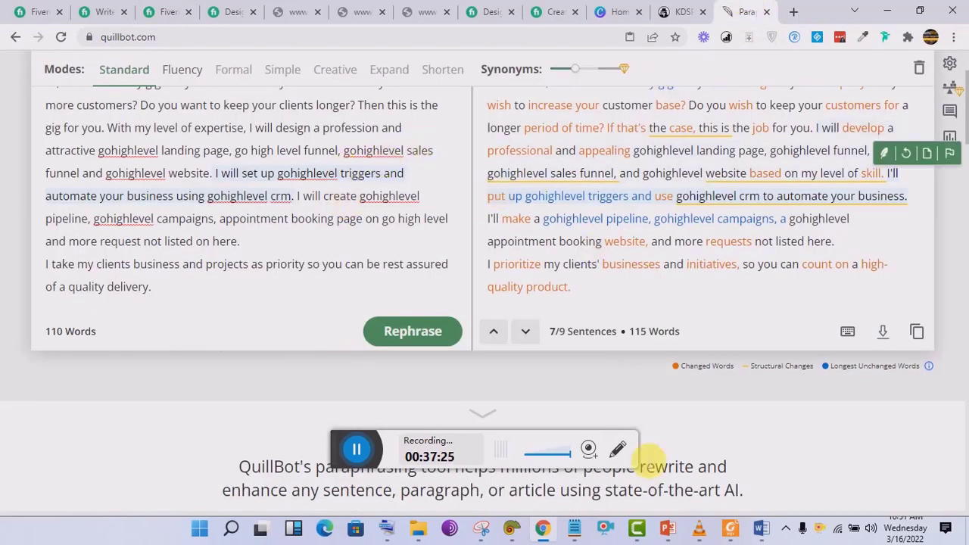
pyautogui.moveTo(760, 535)
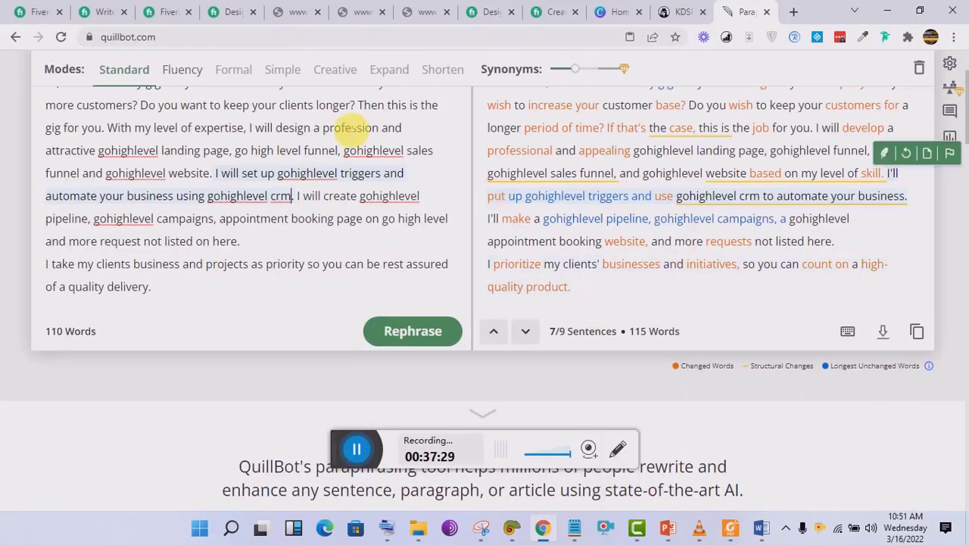
pyautogui.click(157, 7)
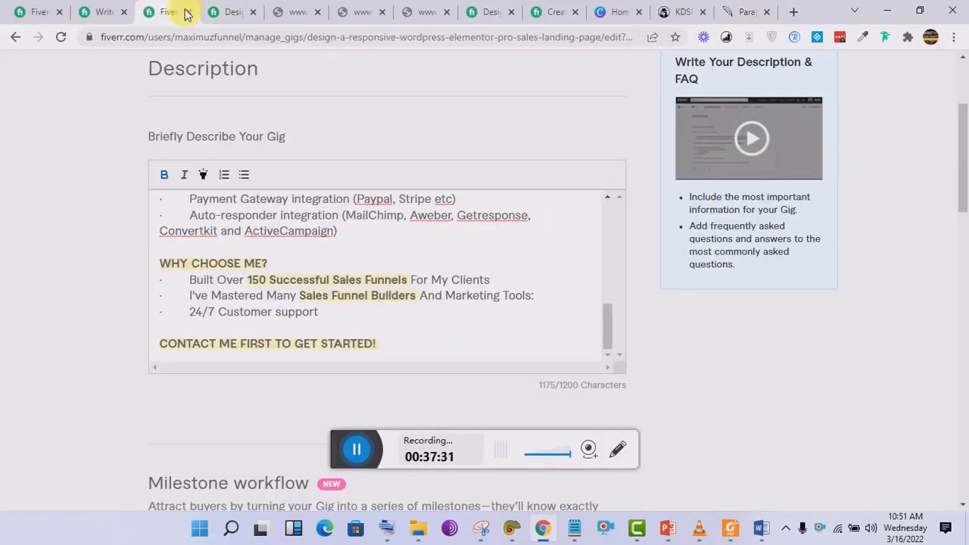
# Start a new FAQ and copy the question "WHAT ARE YOUR REQUIREMENTS?" into it from the Notepad gig template.
pyautogui.moveTo(966, 185); pyautogui.dragTo(960, 355)
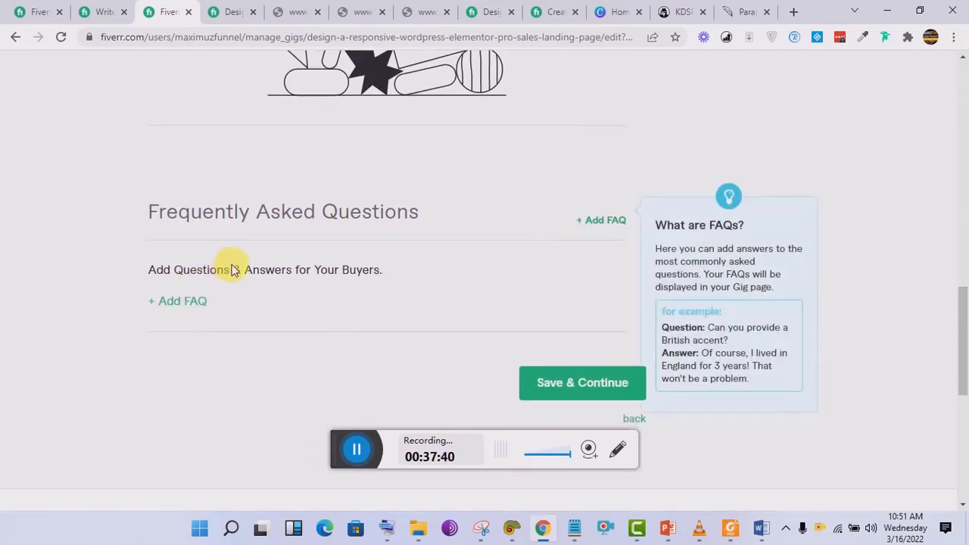
pyautogui.click(589, 222)
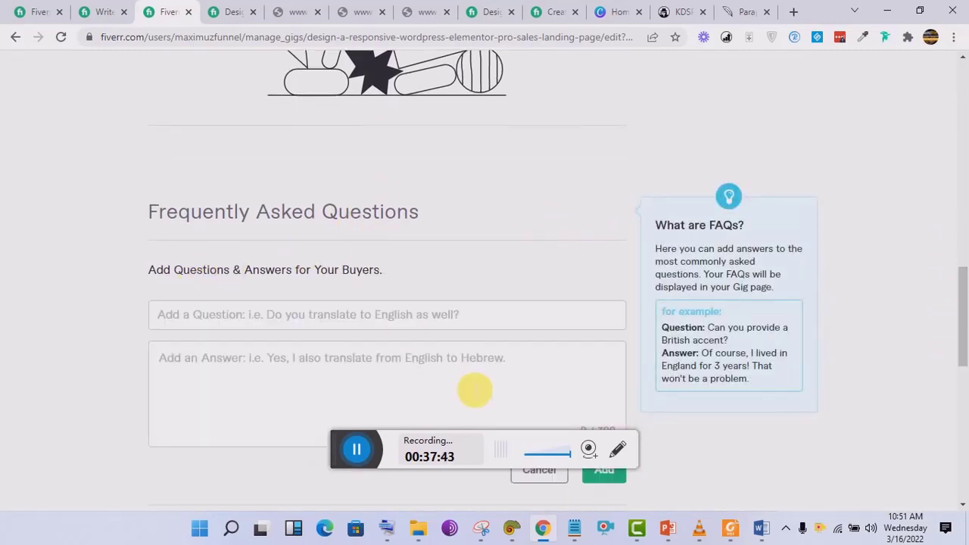
pyautogui.click(577, 528)
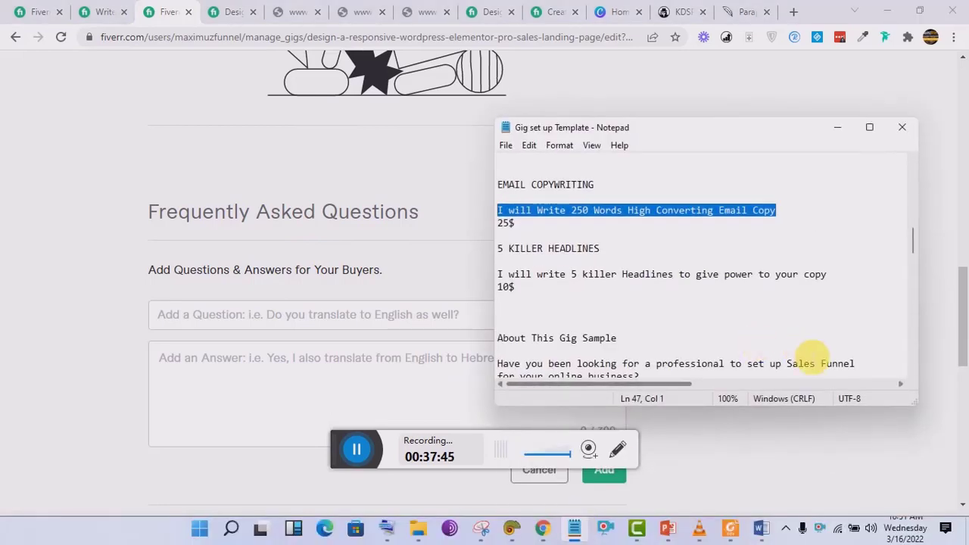
pyautogui.moveTo(913, 242); pyautogui.dragTo(911, 347)
pyautogui.moveTo(652, 235); pyautogui.dragTo(505, 236)
pyautogui.rightClick(499, 236)
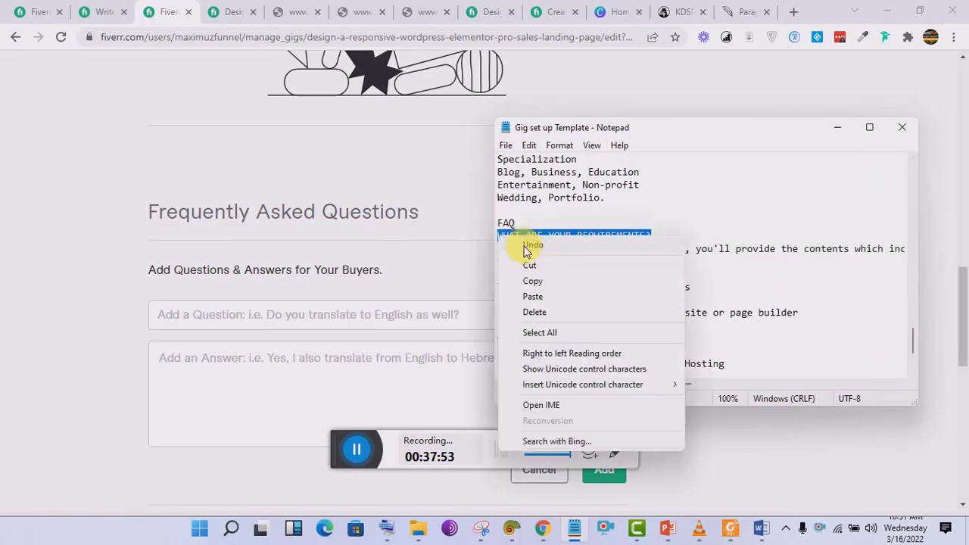
pyautogui.click(532, 281)
pyautogui.rightClick(340, 316)
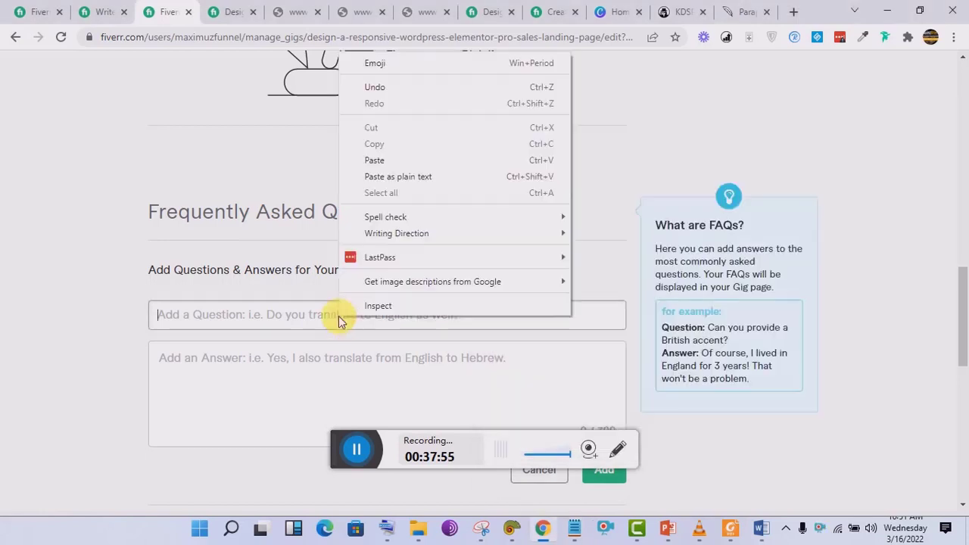
pyautogui.click(412, 161)
# Copy the template's answer about providing texts, images, logos and videos into the FAQ's answer and add the FAQ to the gig.
pyautogui.click(361, 359)
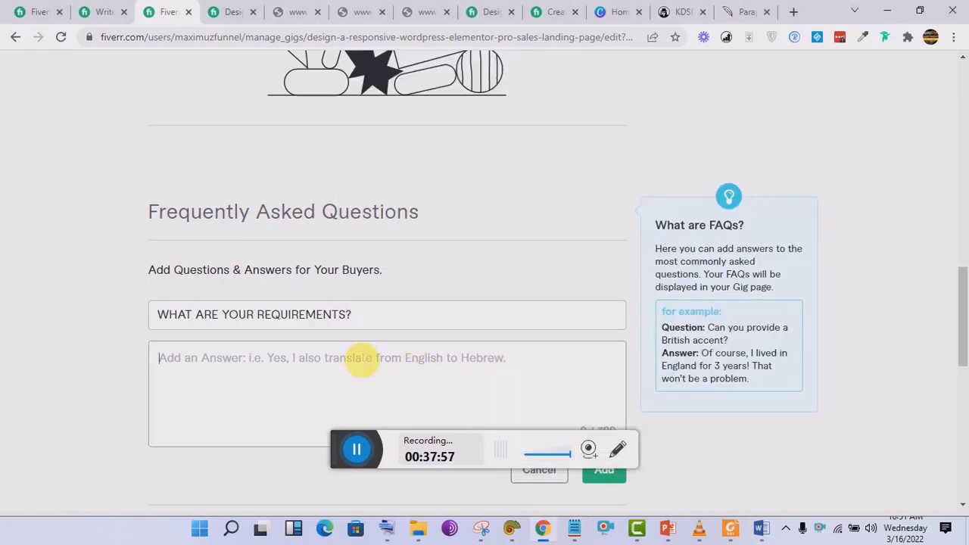
pyautogui.click(575, 528)
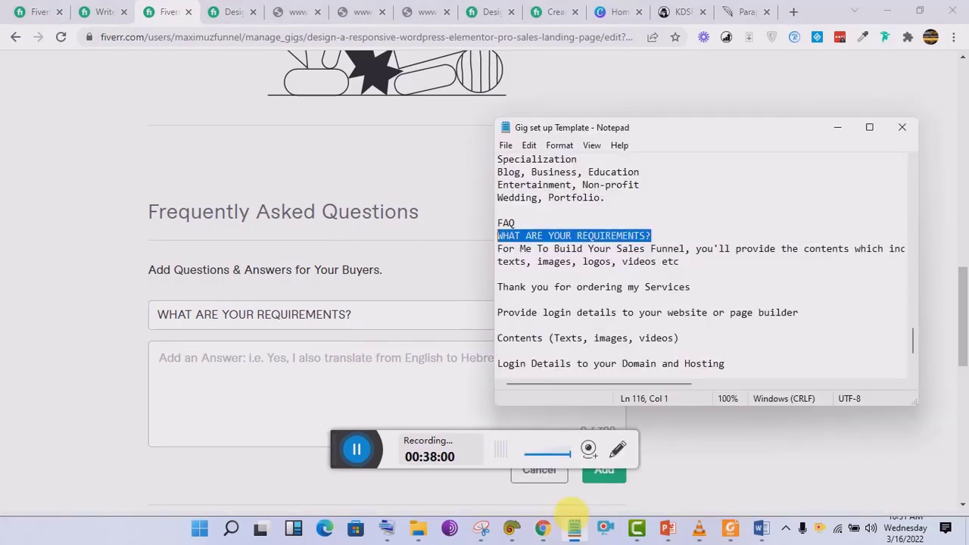
pyautogui.moveTo(498, 248); pyautogui.dragTo(698, 260)
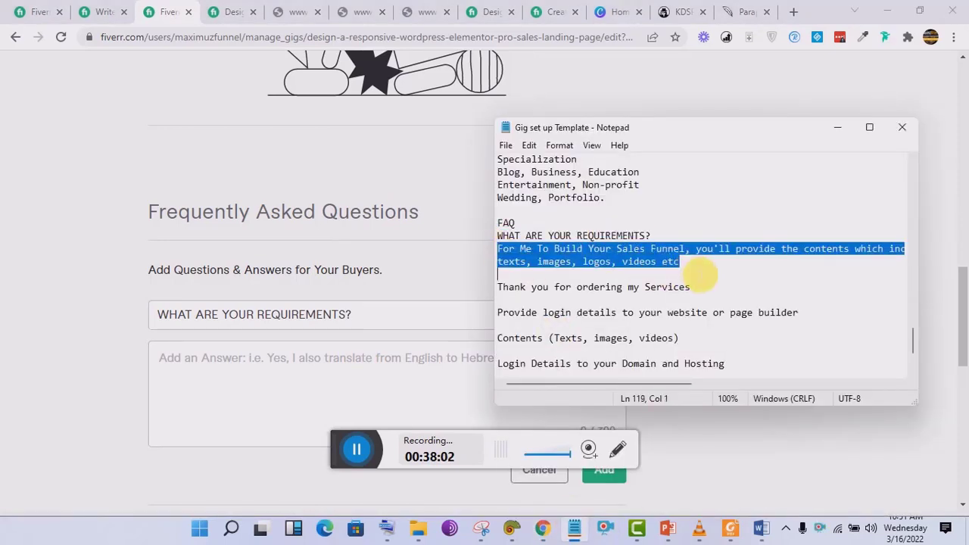
pyautogui.rightClick(651, 259)
pyautogui.click(700, 309)
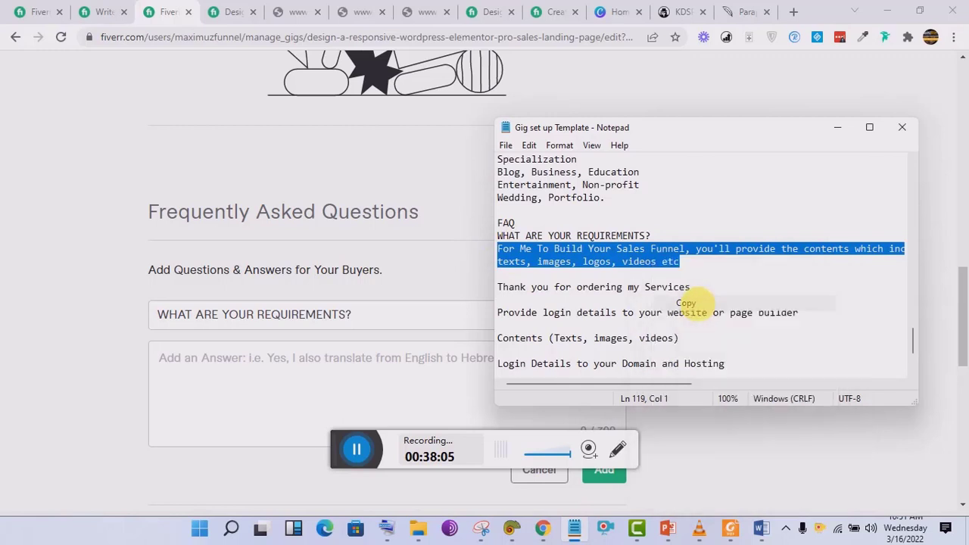
pyautogui.rightClick(368, 368)
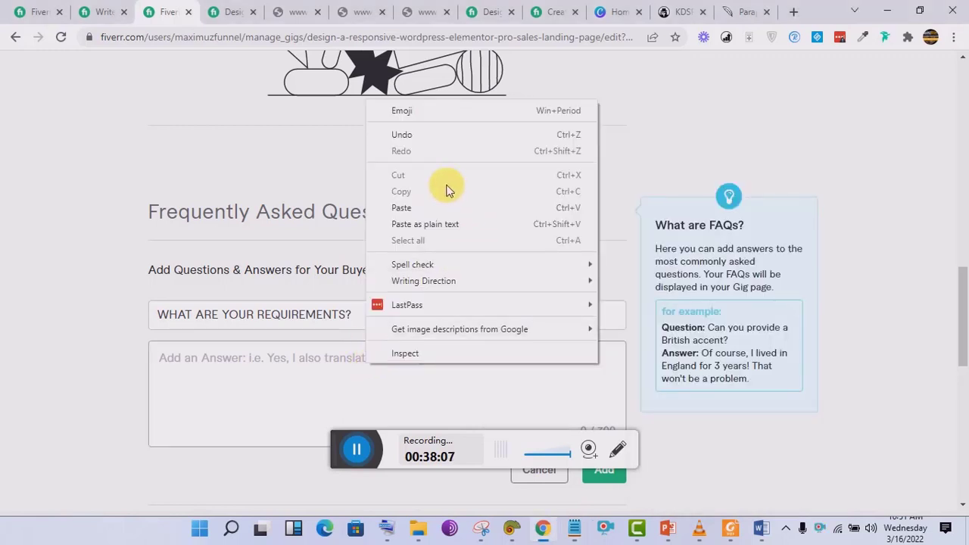
pyautogui.click(447, 208)
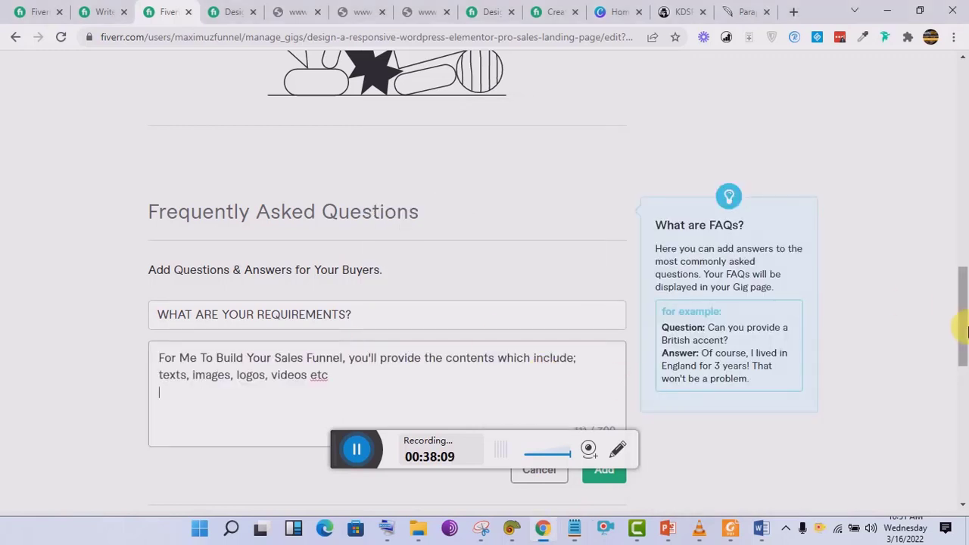
pyautogui.moveTo(966, 330); pyautogui.dragTo(962, 364)
pyautogui.click(604, 321)
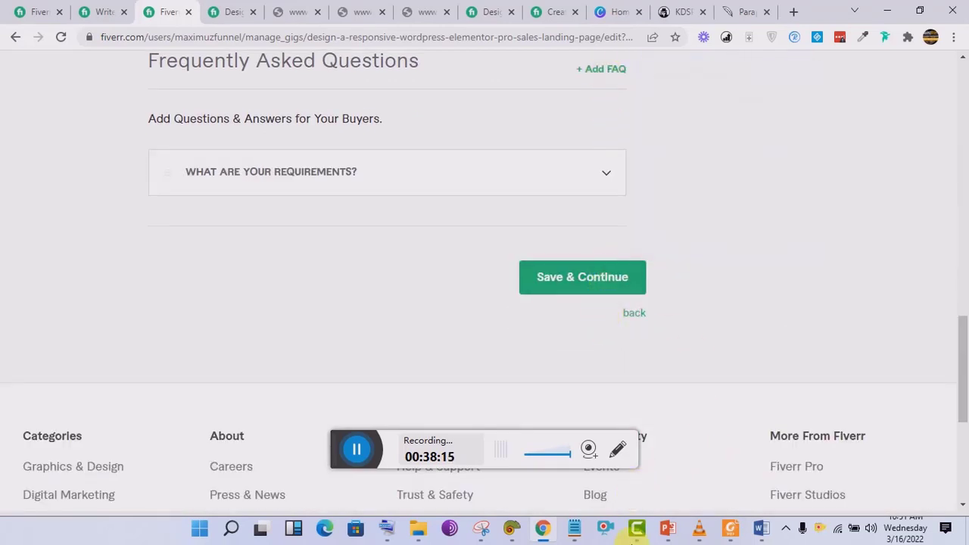
# Save the gig's description and FAQ and continue to the buyer requirements.
pyautogui.click(575, 528)
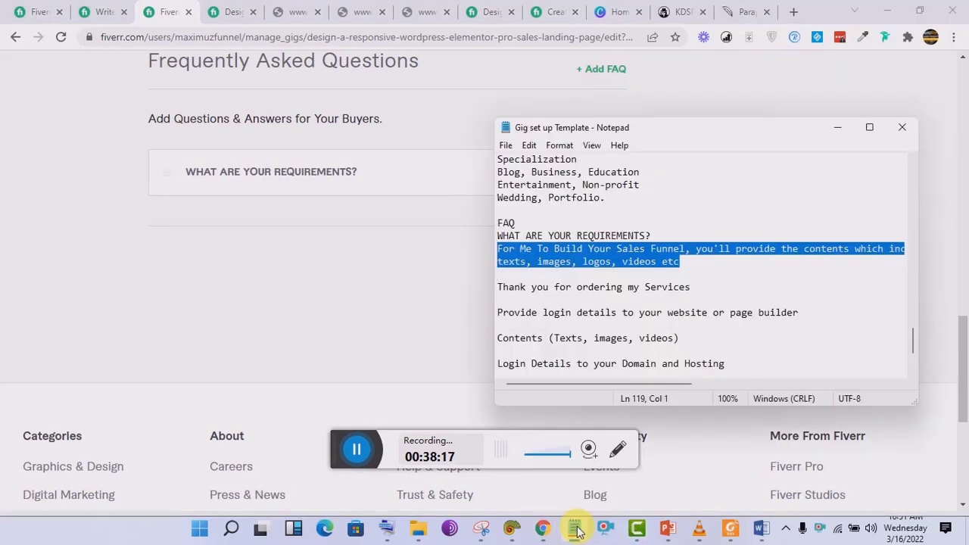
pyautogui.click(578, 531)
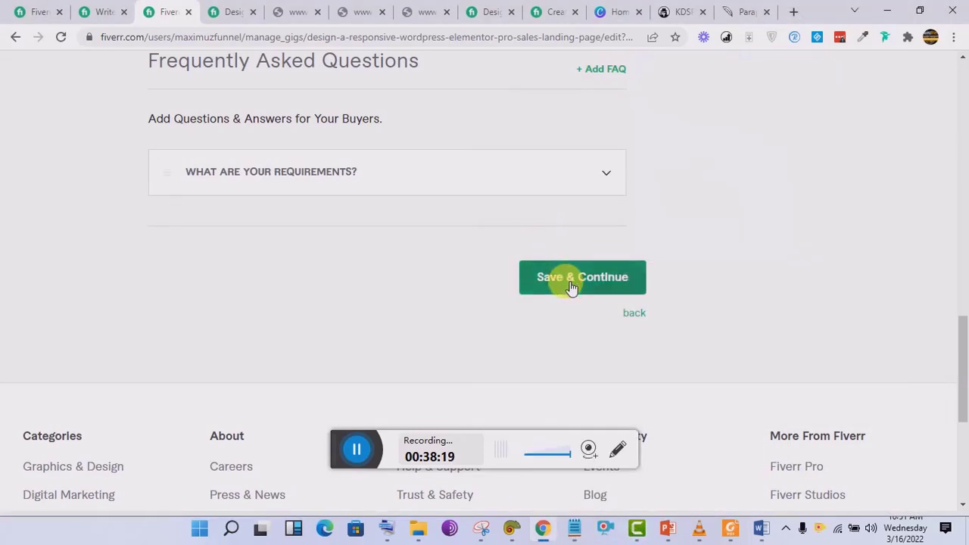
pyautogui.click(569, 282)
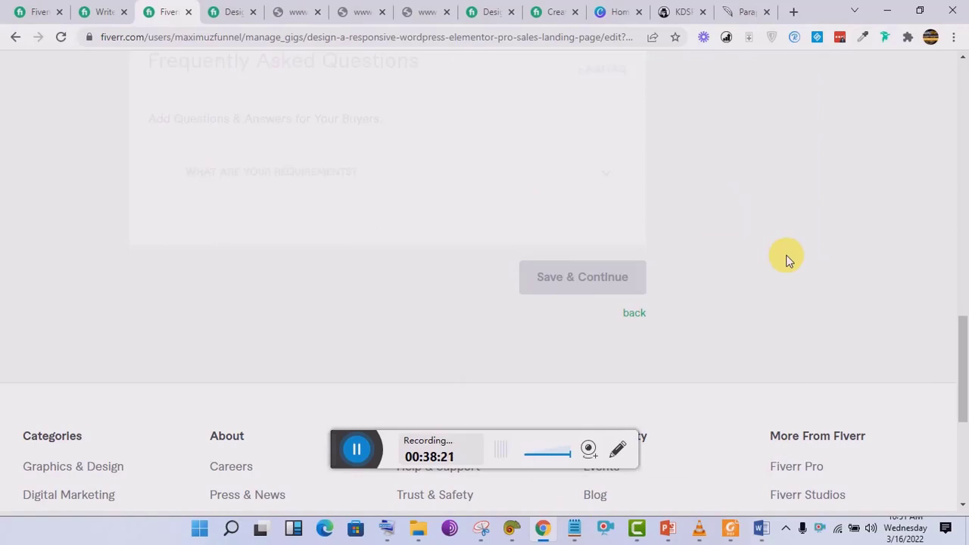
# Start a new buyer requirement question for the gig.
pyautogui.moveTo(960, 371); pyautogui.dragTo(966, 239)
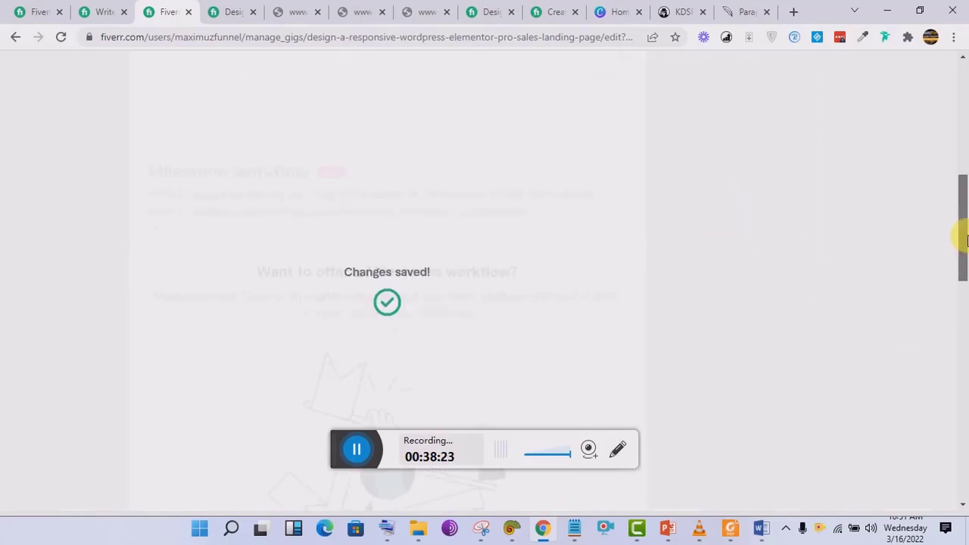
pyautogui.scroll(2, 961, 258)
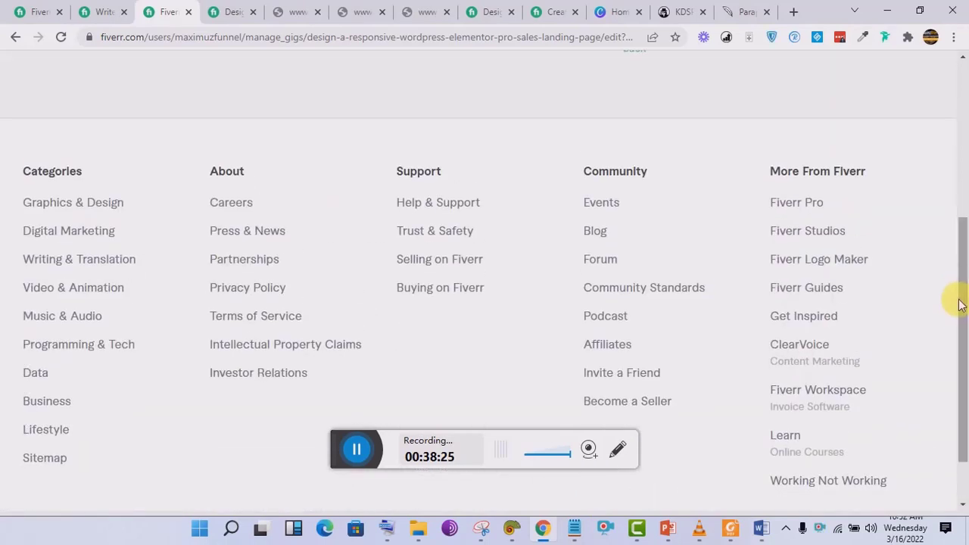
pyautogui.scroll(3, 960, 281)
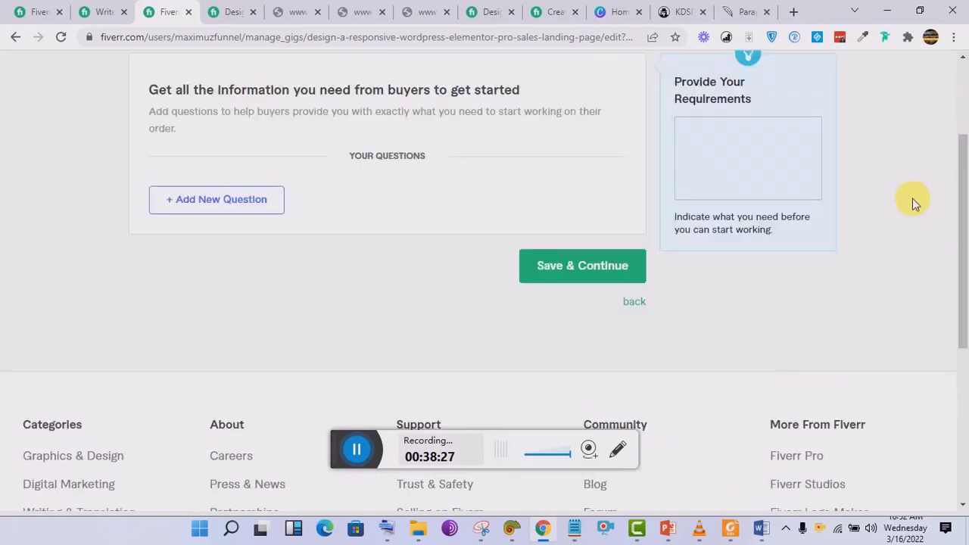
pyautogui.moveTo(965, 227); pyautogui.dragTo(834, 215)
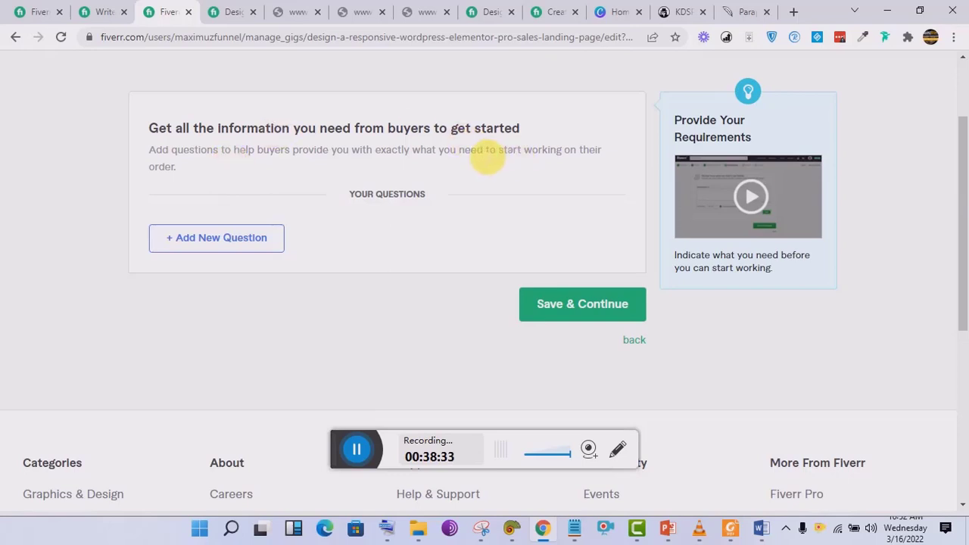
pyautogui.click(234, 241)
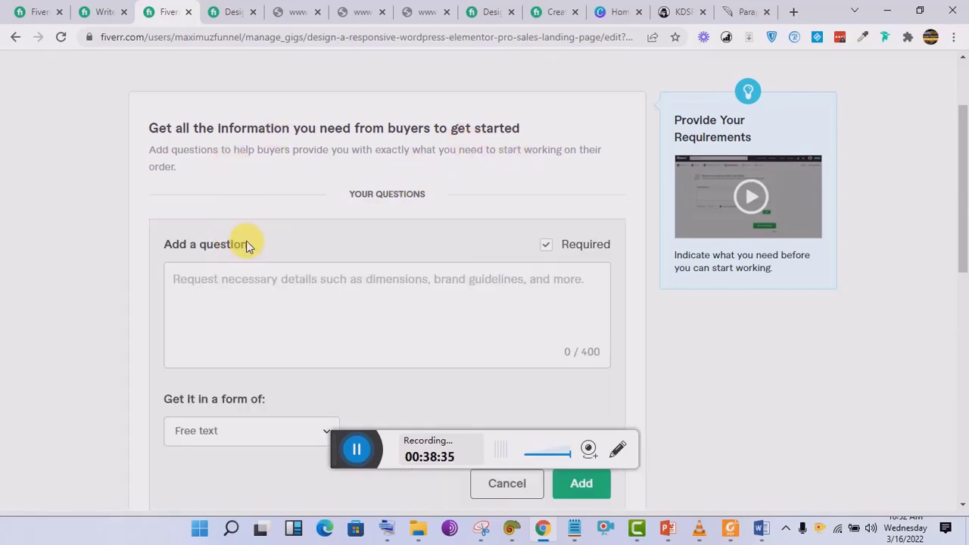
# Copy the line "Thank you for ordering my Services" from the Notepad gig template into the requirement question.
pyautogui.click(574, 528)
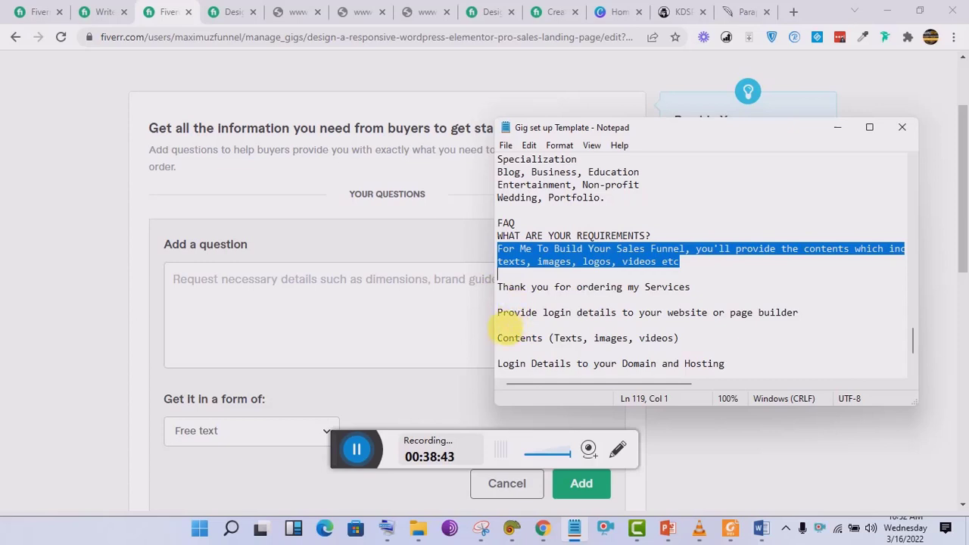
pyautogui.click(400, 325)
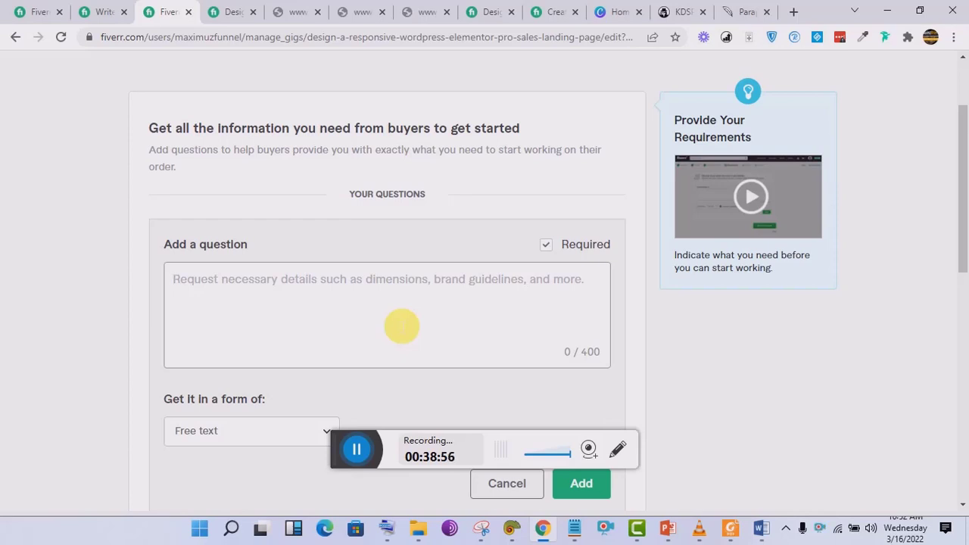
pyautogui.write('W')
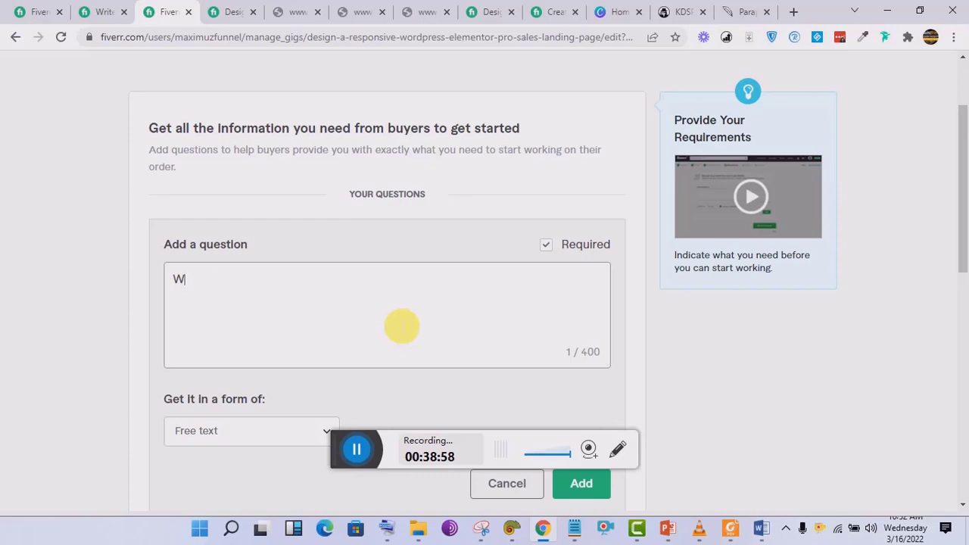
pyautogui.click(574, 528)
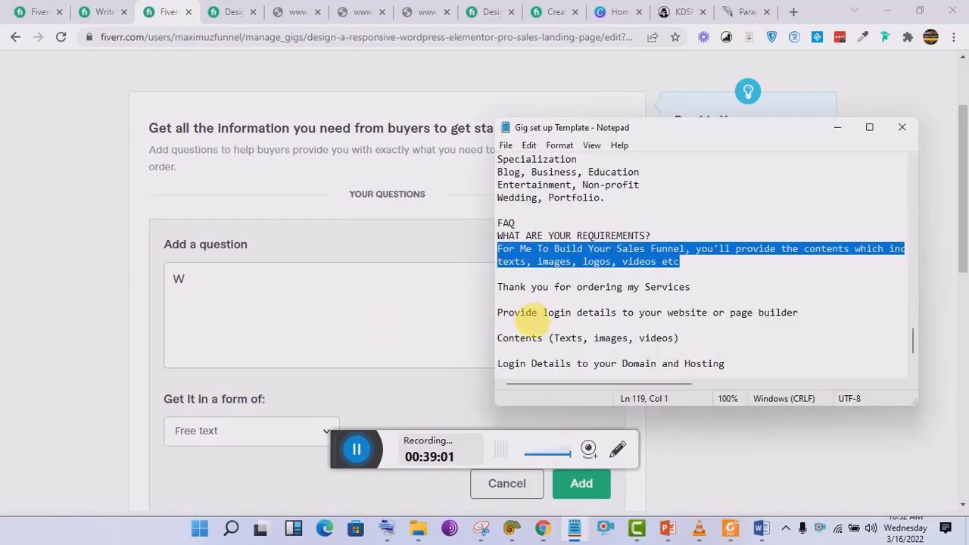
pyautogui.click(499, 287)
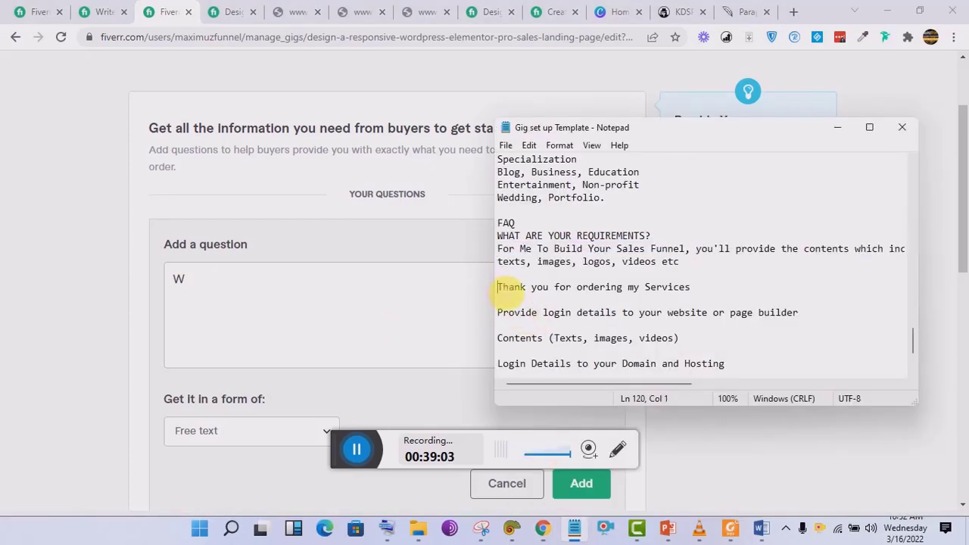
pyautogui.keyDown('shift'); pyautogui.click(727, 289); pyautogui.keyUp('shift')
pyautogui.hotkey('ctrl', 'c')
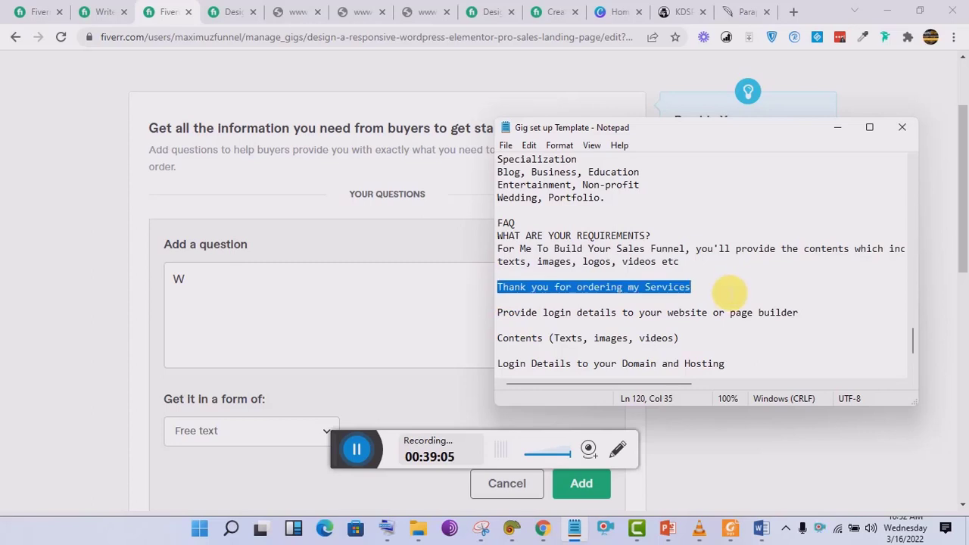
pyautogui.click(438, 302)
pyautogui.press('BackSpace')
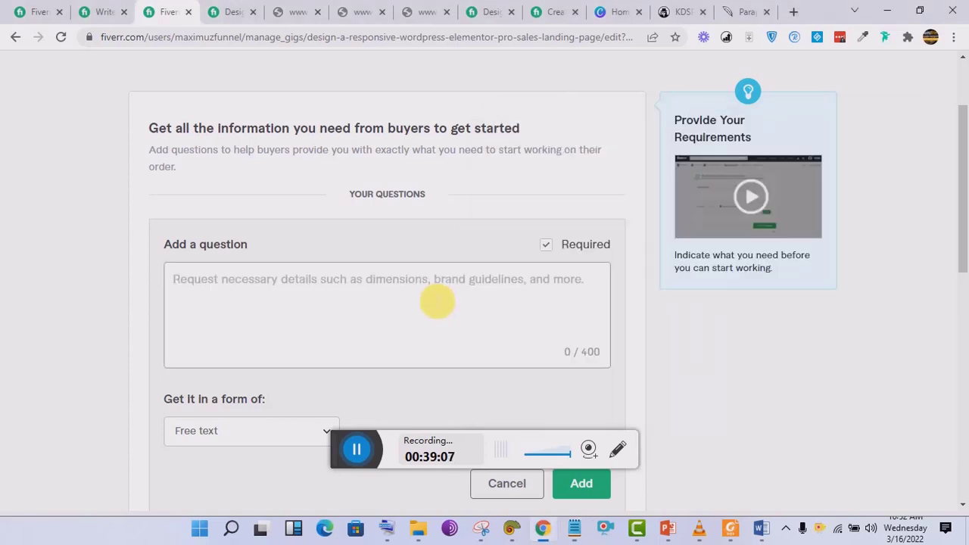
pyautogui.hotkey('ctrl', 'v')
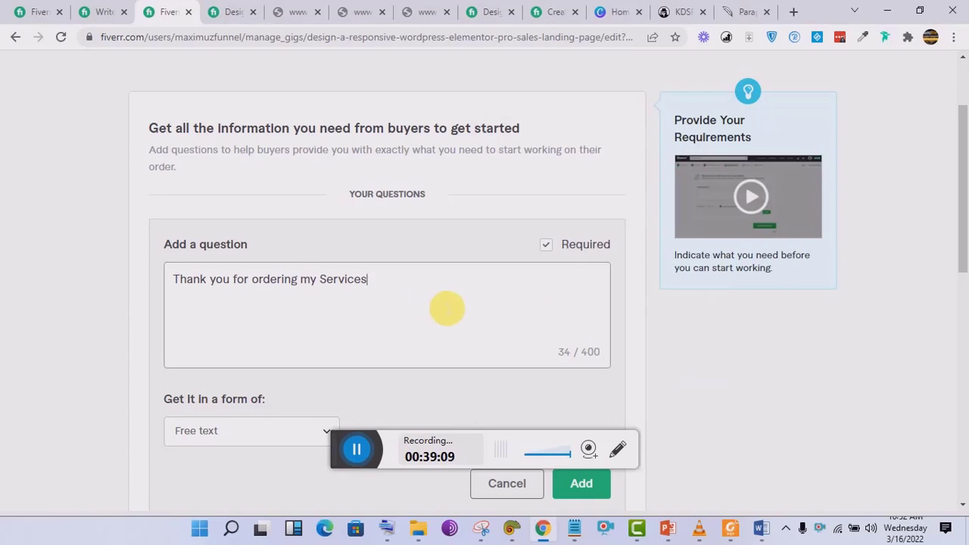
# End the thank-you line with a full stop and add "Please Provide The following Details" as a separate line below it.
pyautogui.write('.')
pyautogui.press('Return')
pyautogui.write('Please P')
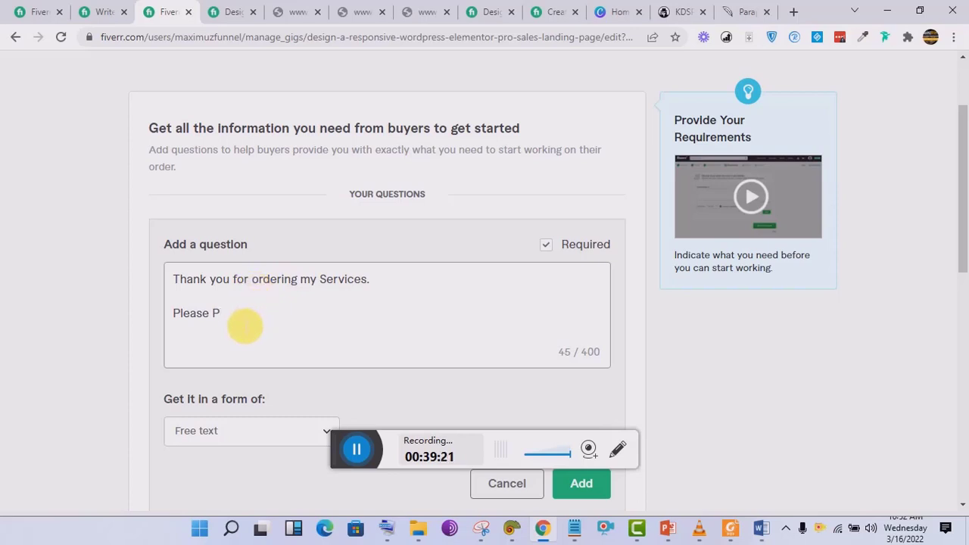
pyautogui.write('rovide T')
pyautogui.write('hsi')
pyautogui.press('BackSpace')
pyautogui.press('BackSpace')
pyautogui.write('e following ')
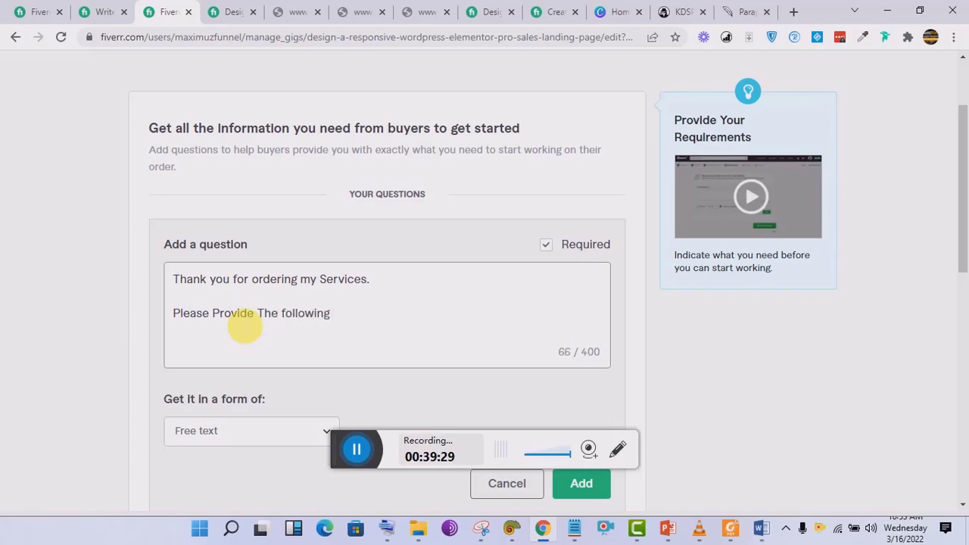
pyautogui.write('Detaiks')
pyautogui.press('BackSpace')
pyautogui.press('BackSpace')
pyautogui.write('ls')
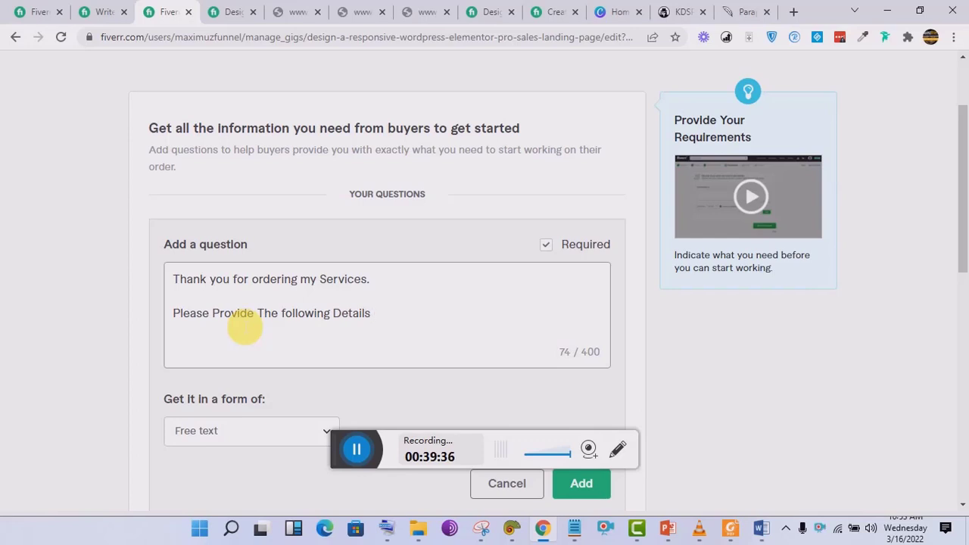
# Add a colon after "Details" and copy the template's lines from "Provide login details" to "Thank You Once Again!" below it.
pyautogui.click(574, 527)
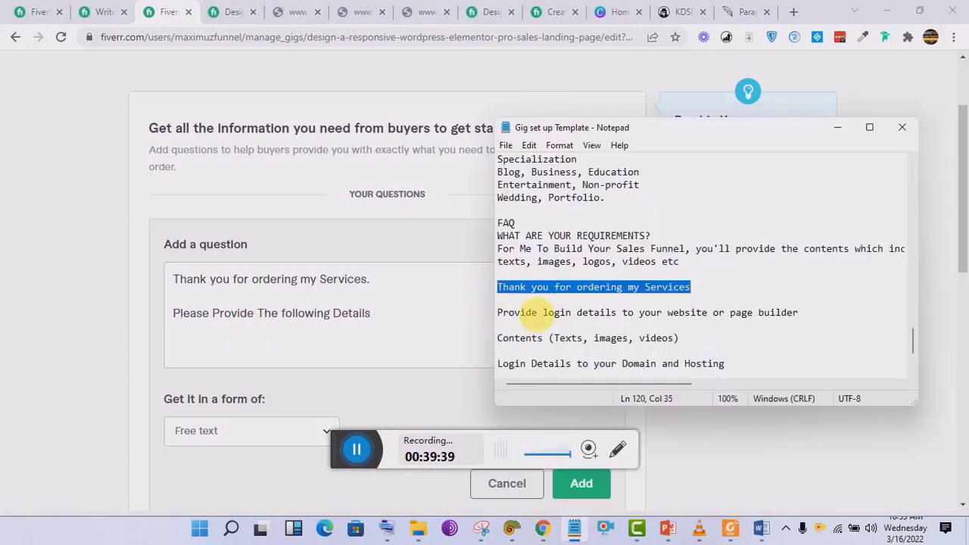
pyautogui.moveTo(500, 313); pyautogui.dragTo(674, 312)
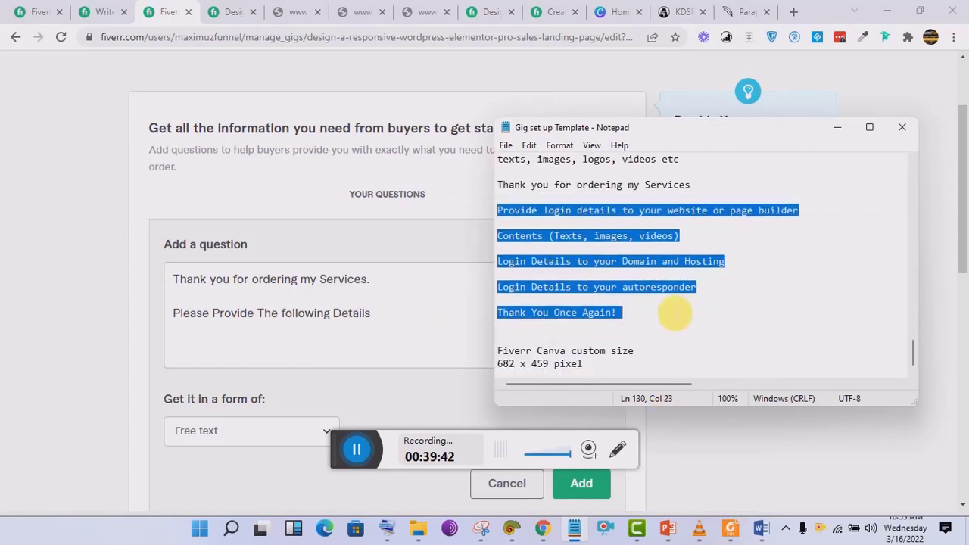
pyautogui.click(399, 318)
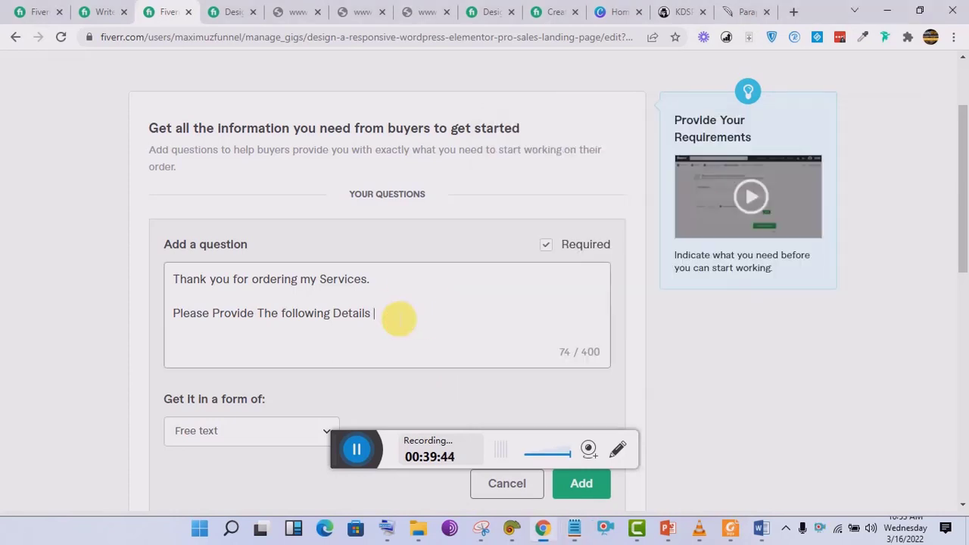
pyautogui.write(':')
pyautogui.press('Return')
pyautogui.hotkey('ctrl', 'v')
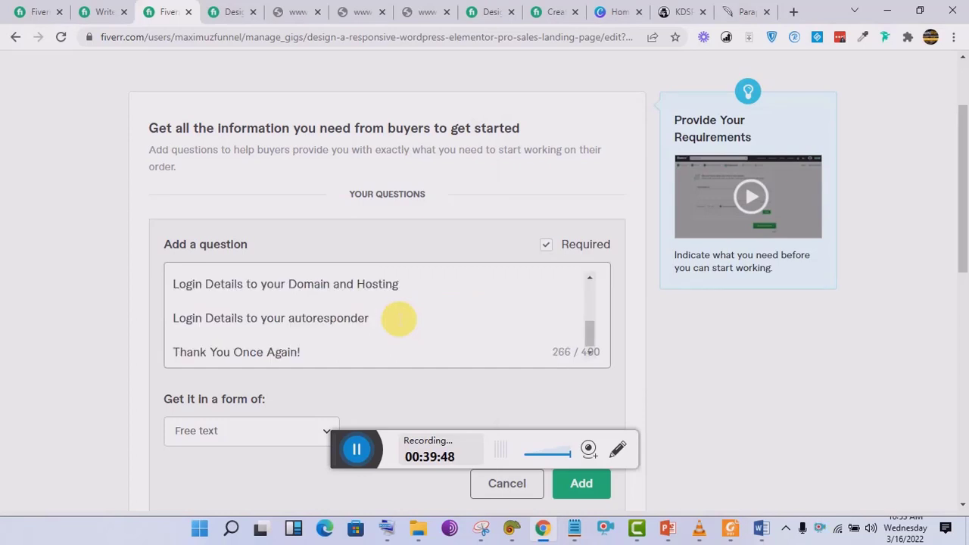
# Number the contents, domain and hosting, and autoresponder lines i., ii. and iii., removing the blank lines between them.
pyautogui.press('pageup')
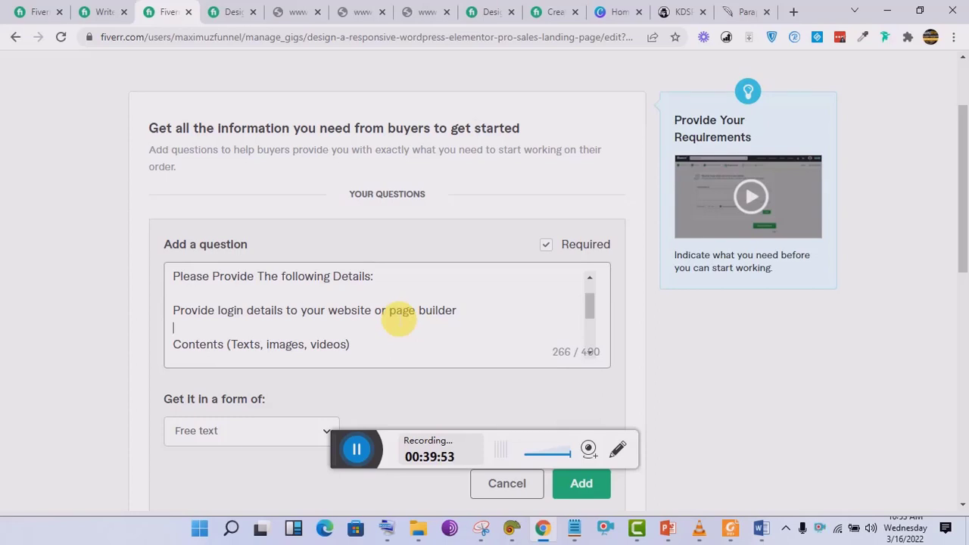
pyautogui.write('1')
pyautogui.press('BackSpace')
pyautogui.write('i.')
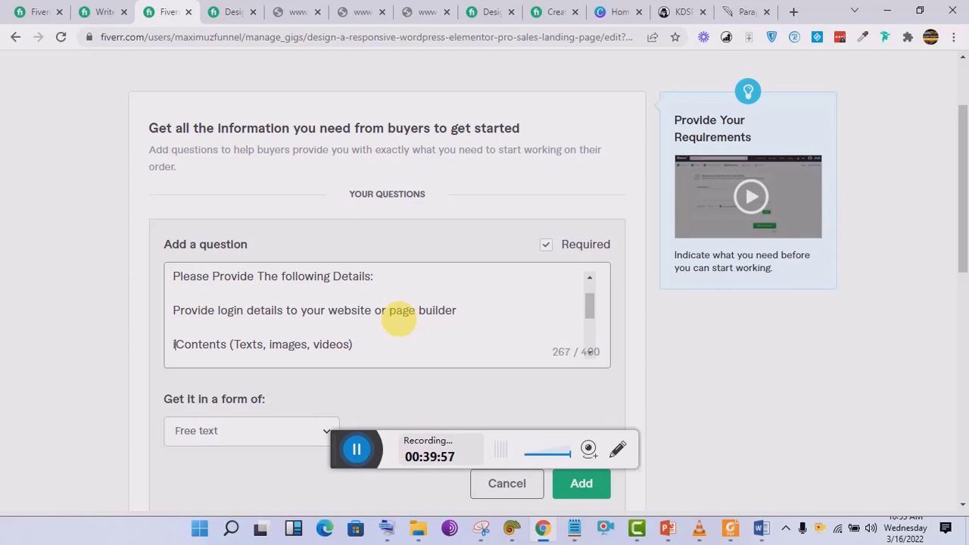
pyautogui.press('Down')
pyautogui.press('Down')
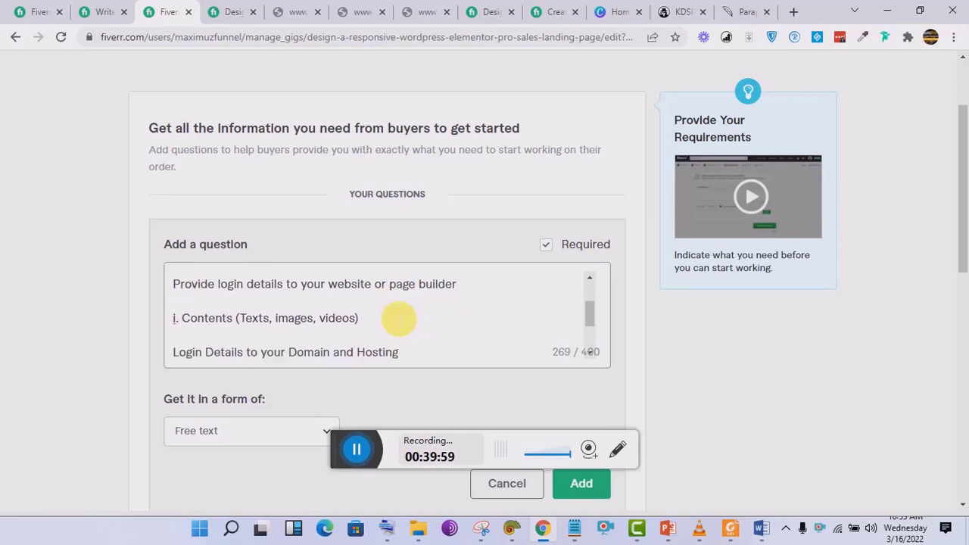
pyautogui.press('BackSpace')
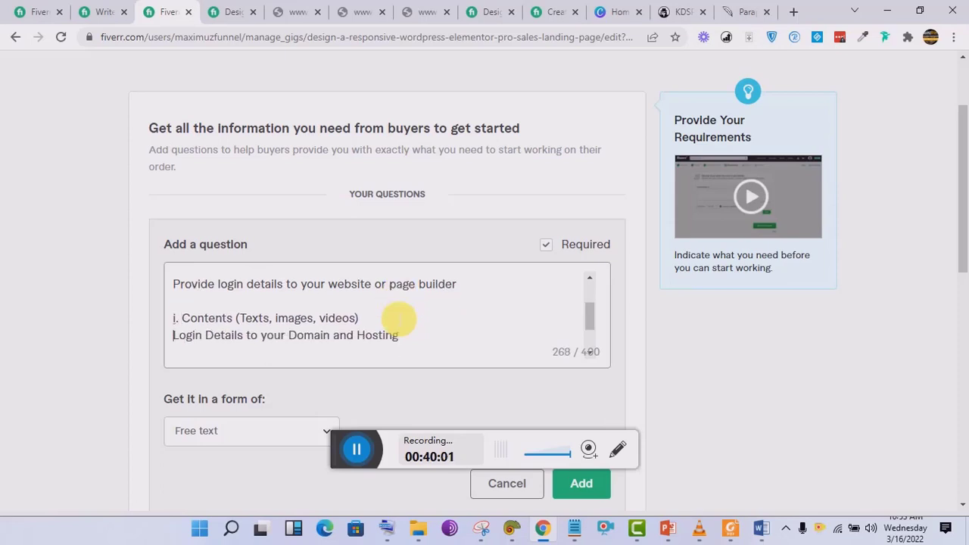
pyautogui.write('ii.')
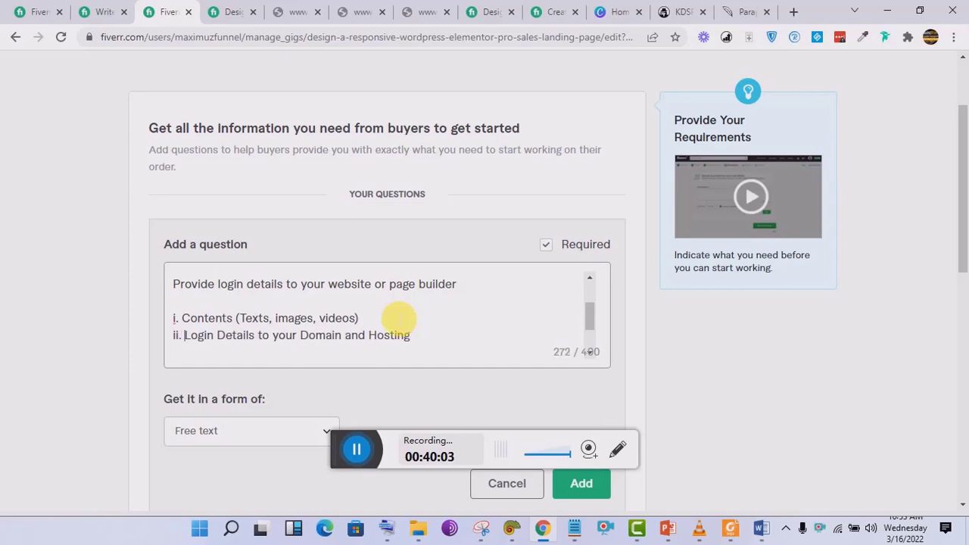
pyautogui.press('Down')
pyautogui.press('Down')
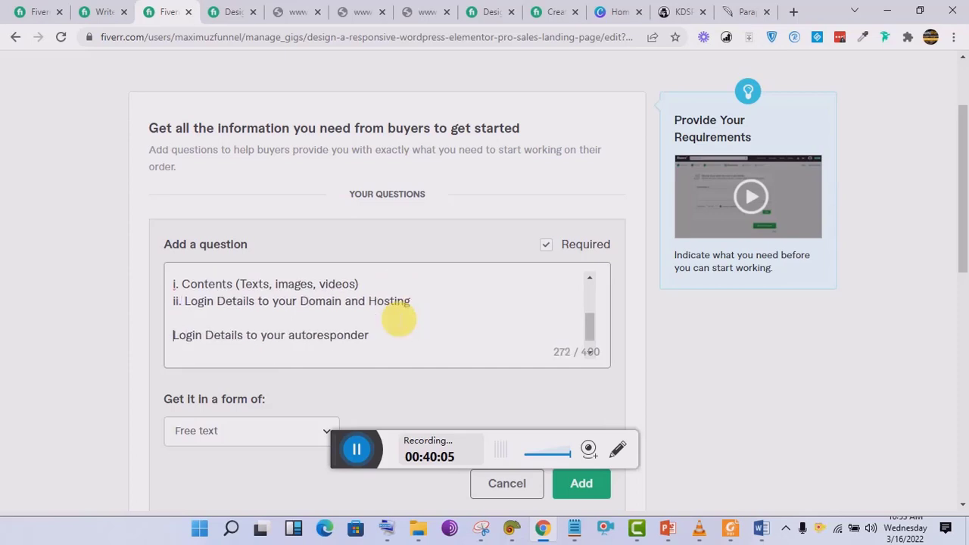
pyautogui.press('BackSpace')
pyautogui.write('iii')
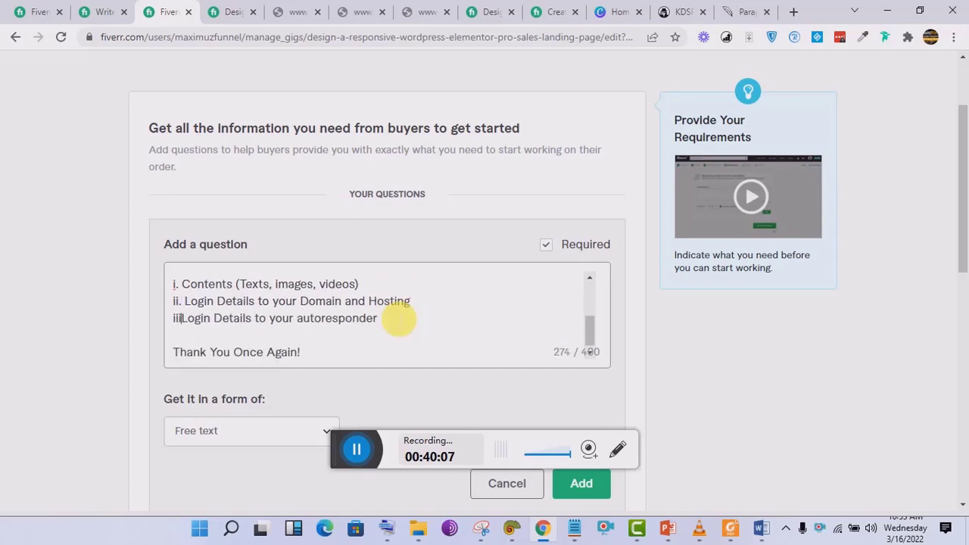
pyautogui.write('.')
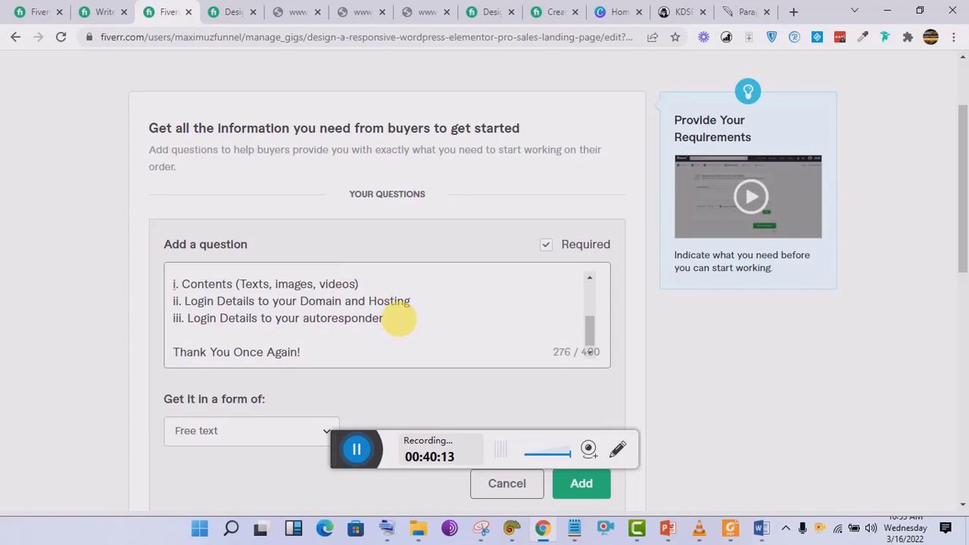
pyautogui.press('BackSpace')
pyautogui.press('BackSpace')
pyautogui.press('Return')
pyautogui.write('iv.')
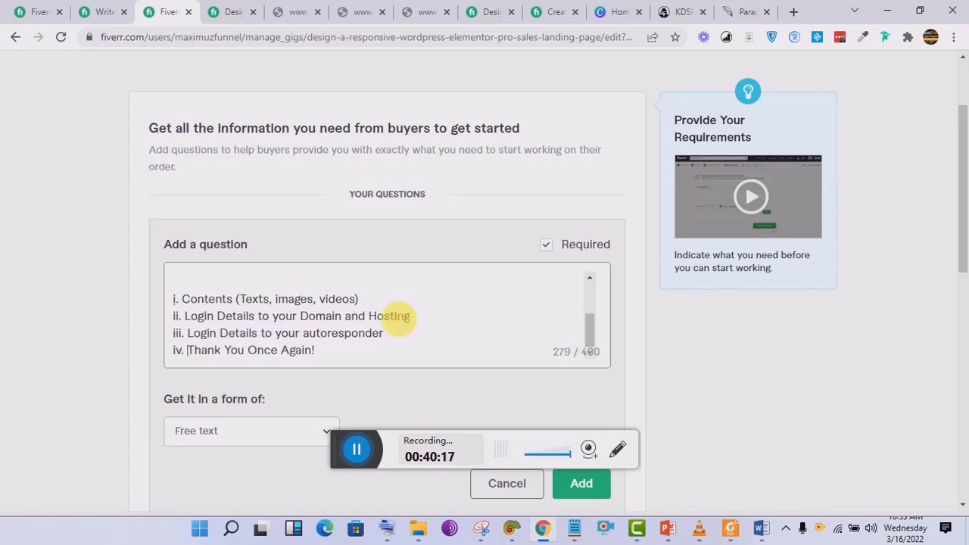
pyautogui.press('End')
pyautogui.press('Right')
pyautogui.press('BackSpace')
pyautogui.press('BackSpace')
pyautogui.press('BackSpace')
pyautogui.press('BackSpace')
pyautogui.press('Return')
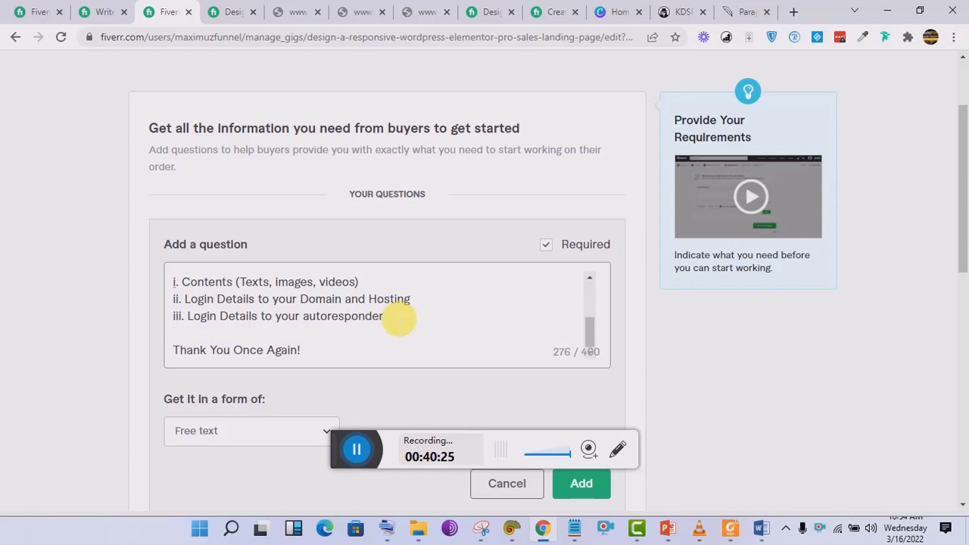
# Add the question to the gig's requirements, then save and continue to the gallery.
pyautogui.moveTo(590, 331); pyautogui.dragTo(759, 314)
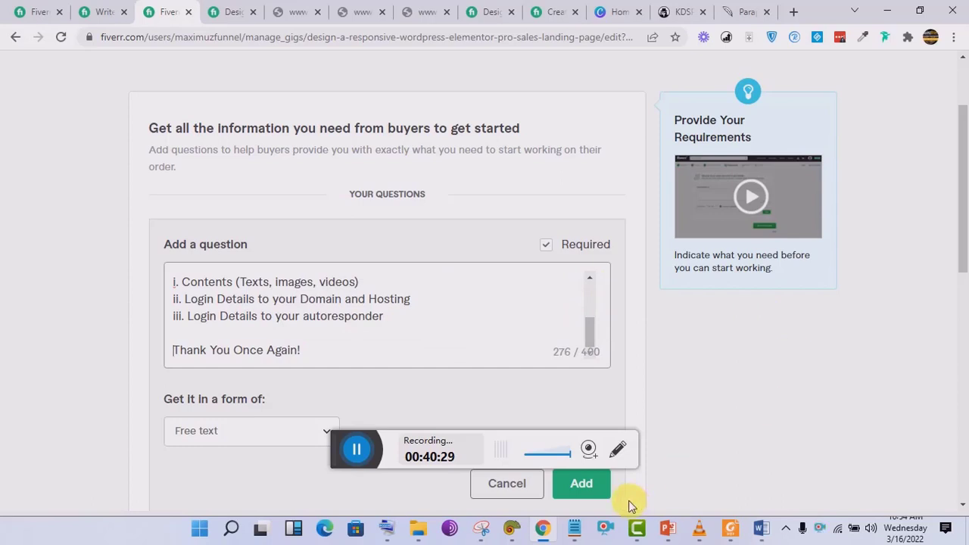
pyautogui.click(606, 493)
pyautogui.click(617, 405)
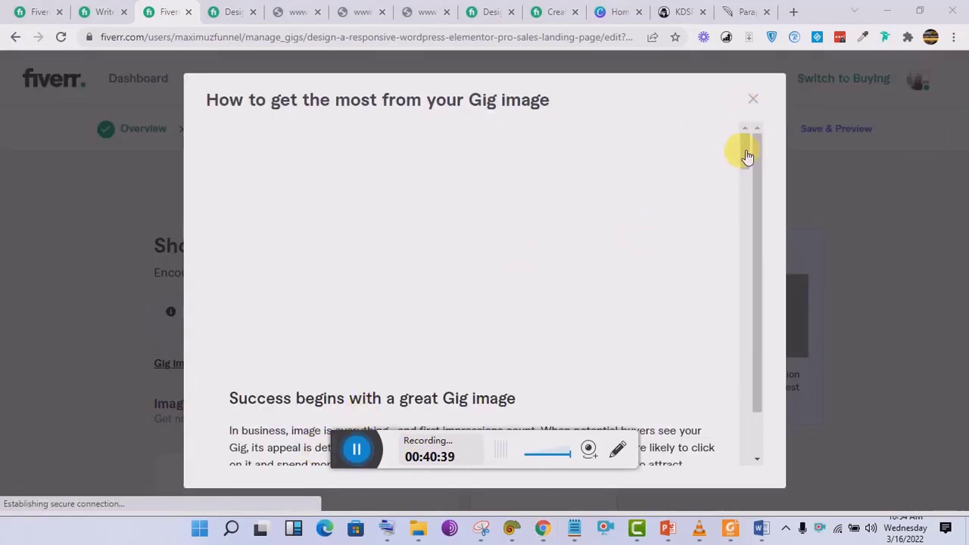
# Skim and dismiss the gig image advice, and go to the gallery's image upload area.
pyautogui.moveTo(754, 157); pyautogui.dragTo(750, 262)
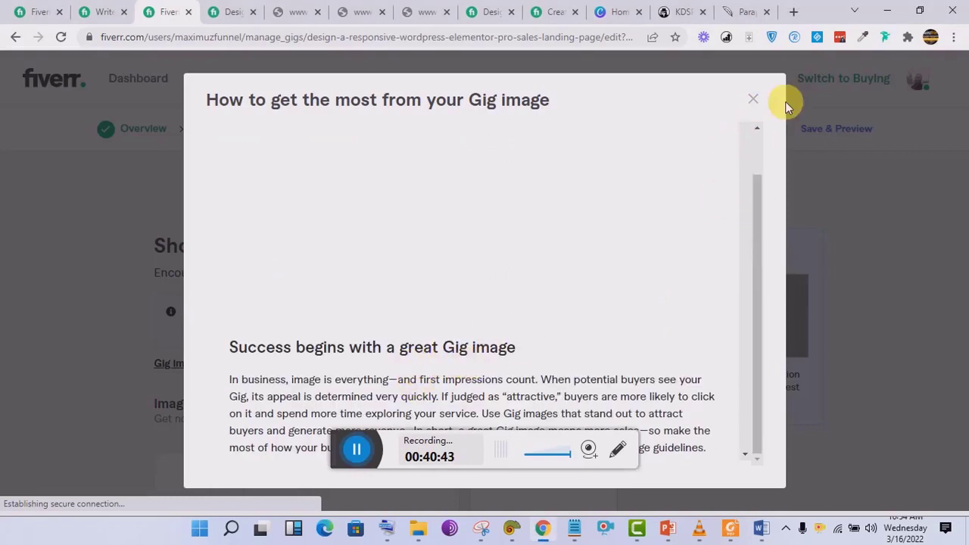
pyautogui.moveTo(757, 209); pyautogui.dragTo(748, 119)
pyautogui.click(753, 98)
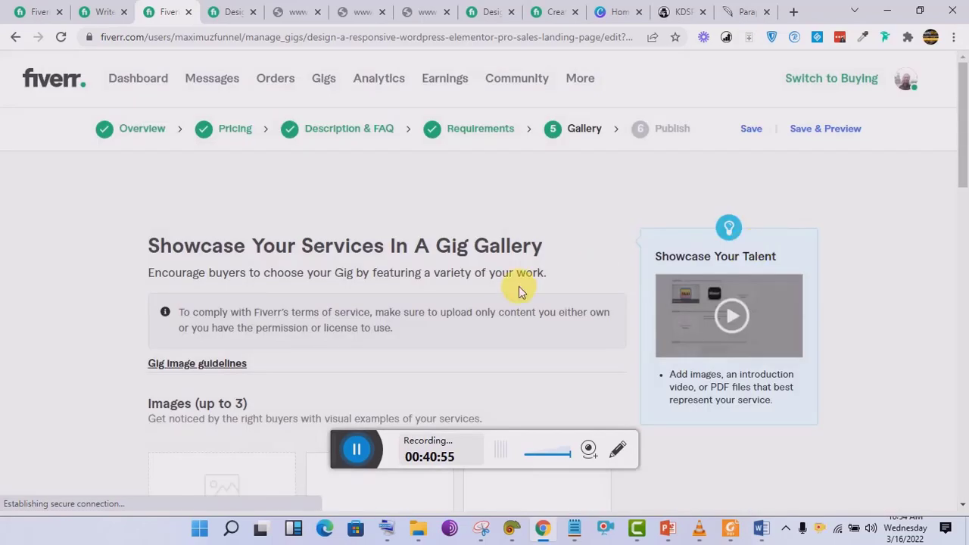
pyautogui.moveTo(961, 113); pyautogui.dragTo(960, 183)
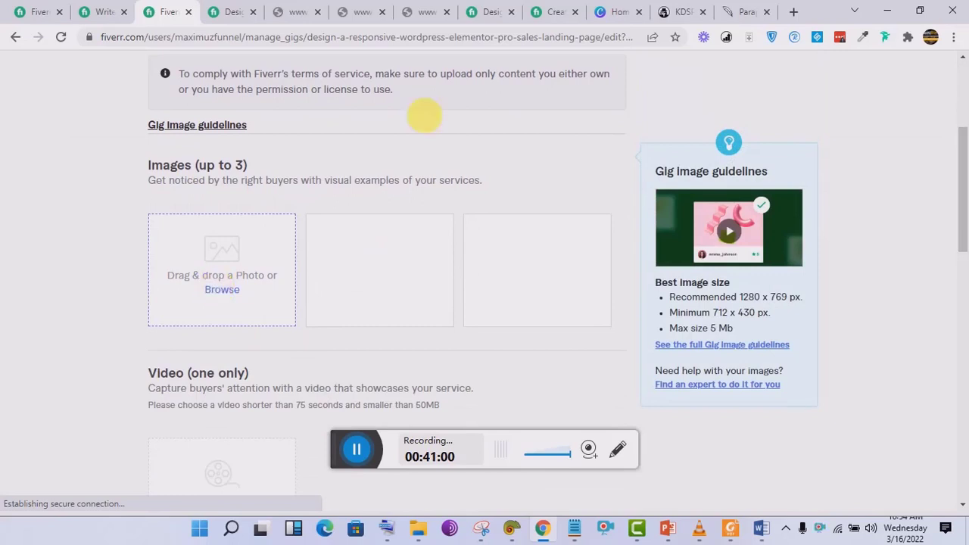
# Switch to Canva, begin a custom-size design and copy the width 682 from the Notepad gig template.
pyautogui.click(617, 9)
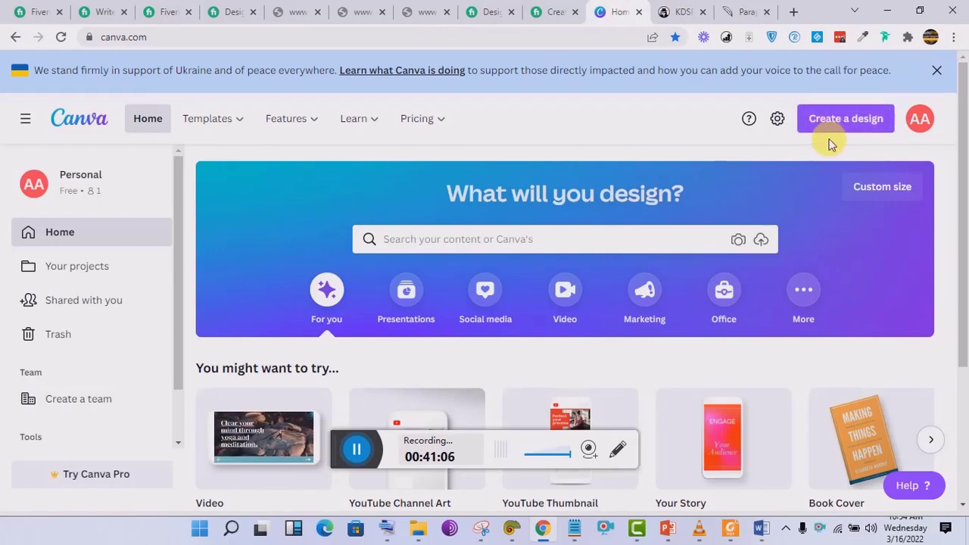
pyautogui.click(872, 128)
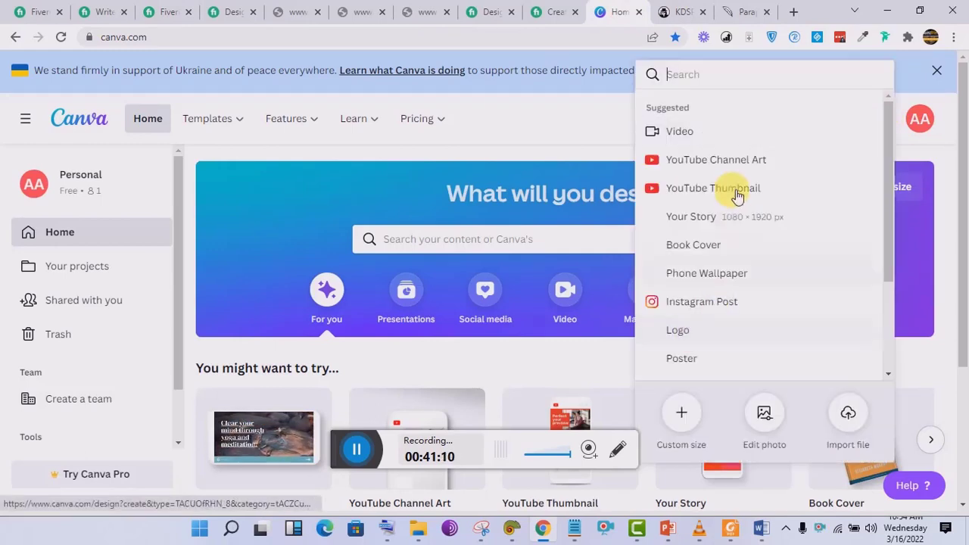
pyautogui.click(682, 424)
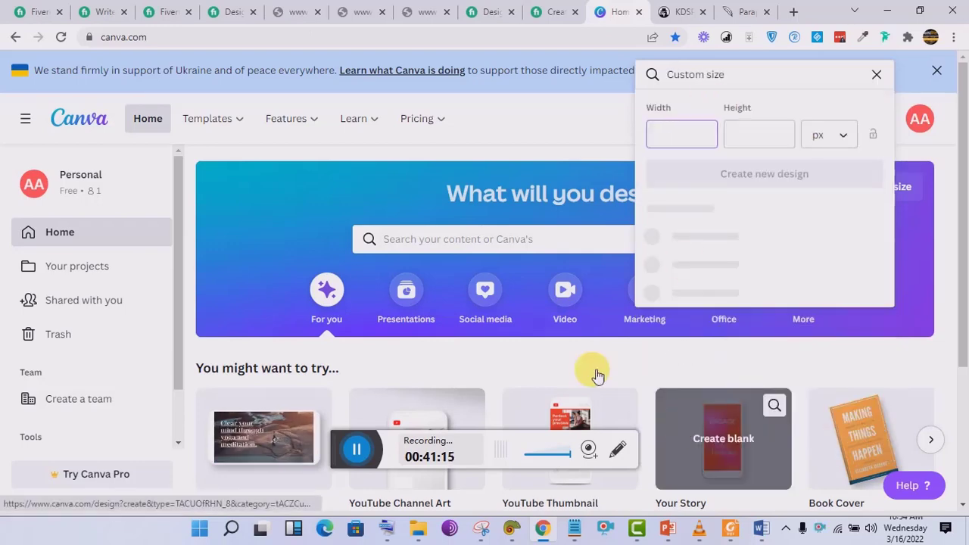
pyautogui.click(574, 528)
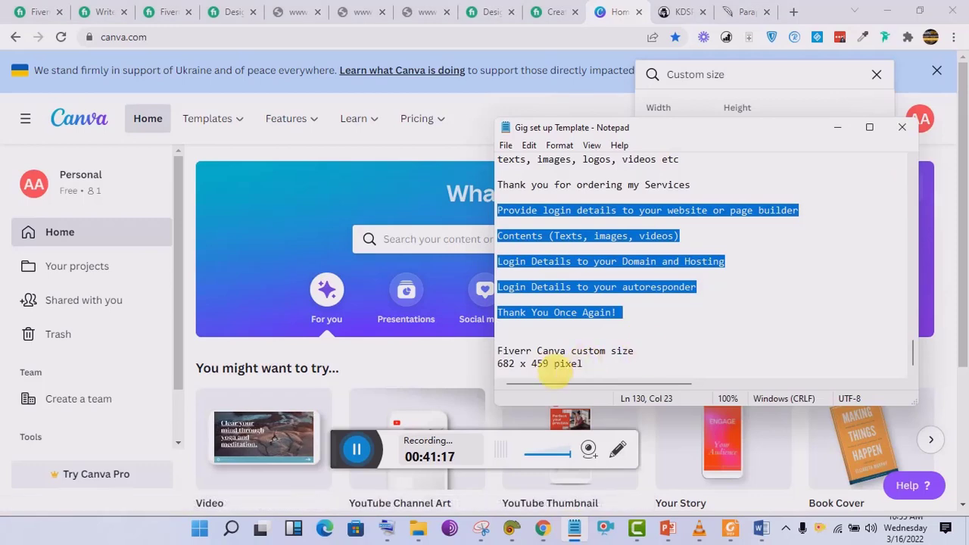
pyautogui.click(515, 364)
pyautogui.moveTo(514, 364); pyautogui.dragTo(498, 364)
pyautogui.hotkey('ctrl', 'c')
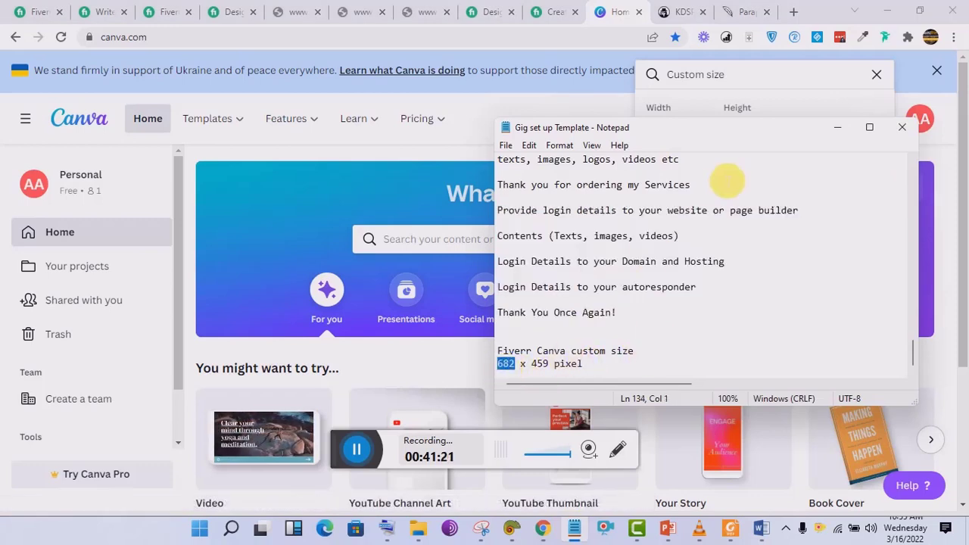
# Set the custom size to 682 px wide and 459 px high and create the new design.
pyautogui.moveTo(705, 131); pyautogui.dragTo(713, 166)
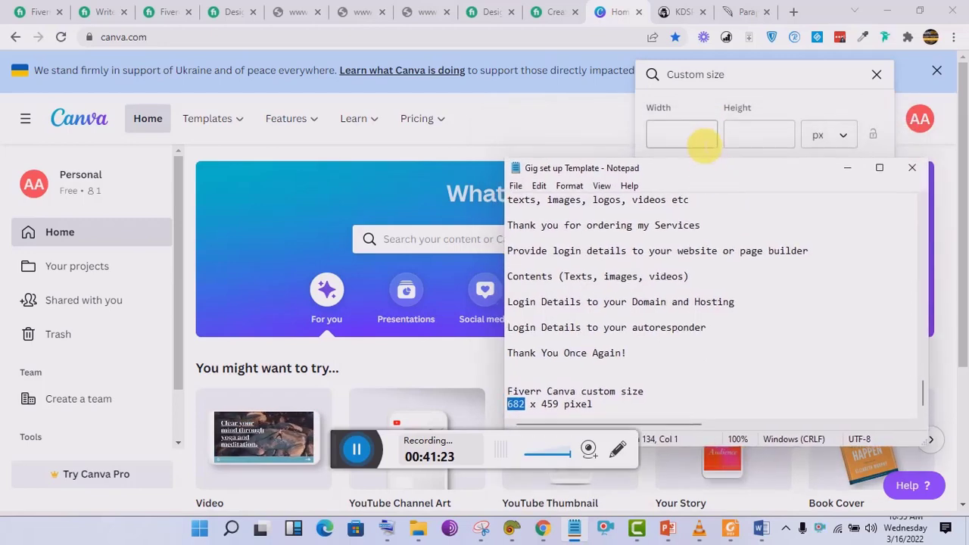
pyautogui.click(703, 144)
pyautogui.hotkey('ctrl', 'v')
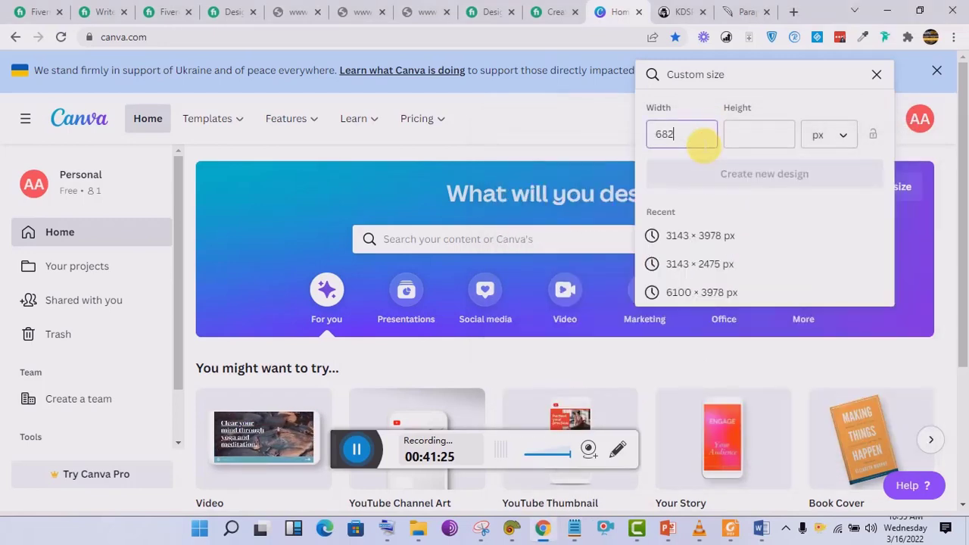
pyautogui.press('Tab')
pyautogui.write('4')
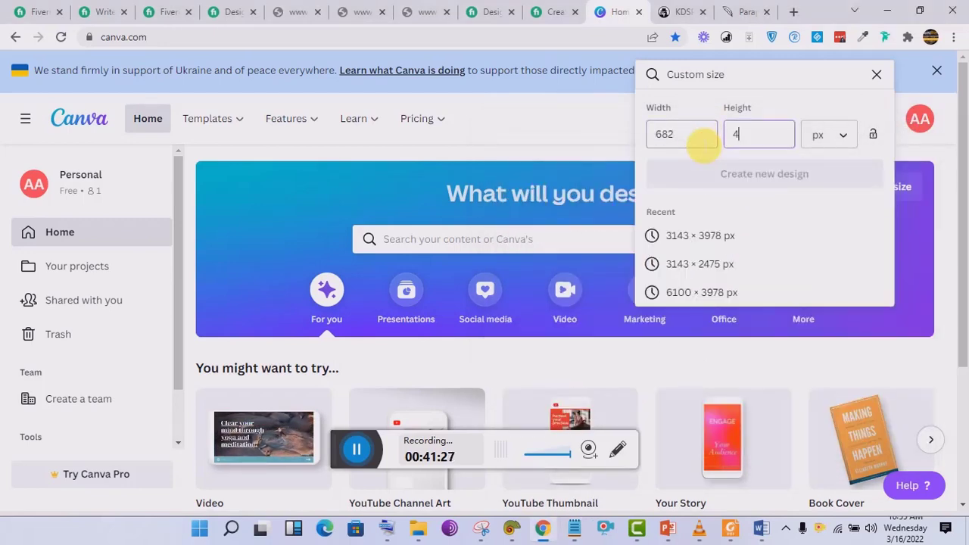
pyautogui.write('59')
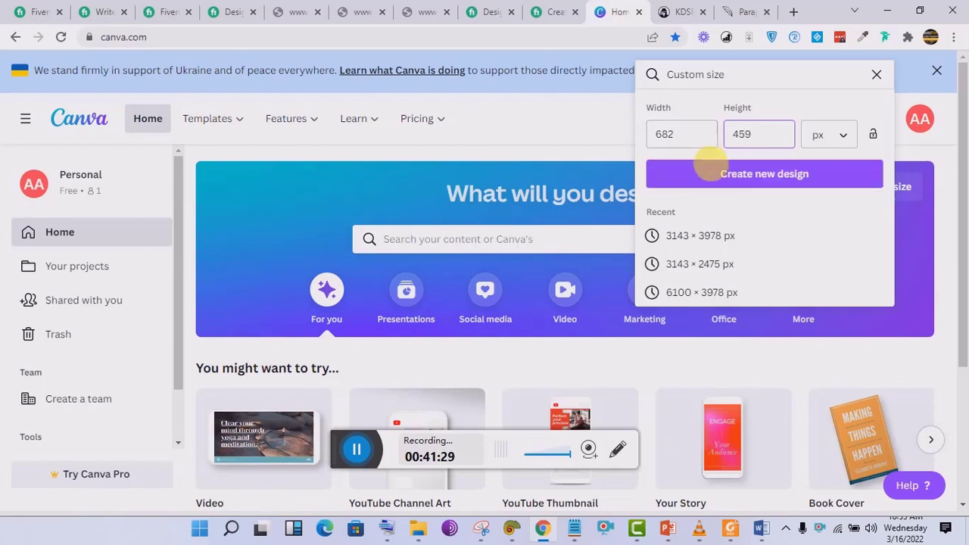
pyautogui.click(721, 178)
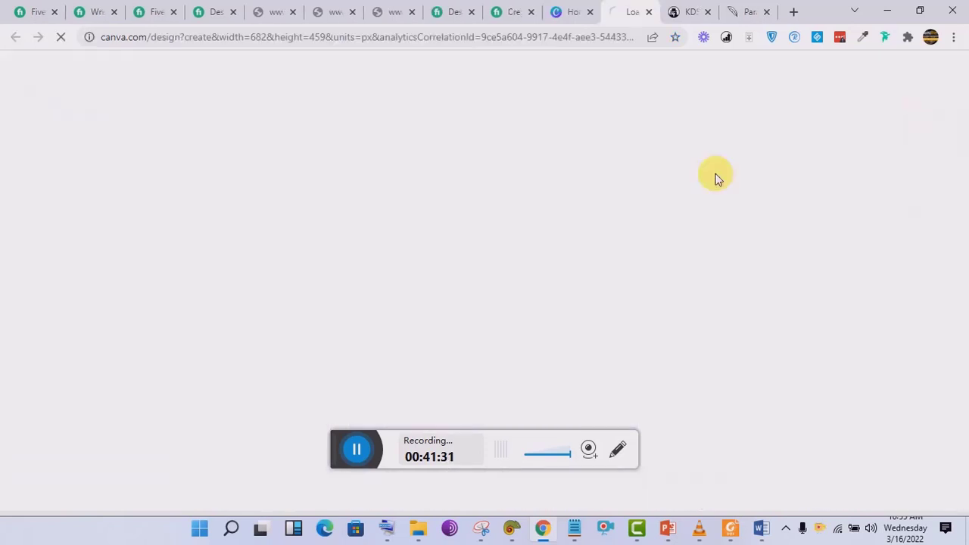
# Examine both gallery images of the reference landing page copywriting gig on Fiverr for design ideas.
pyautogui.click(125, 6)
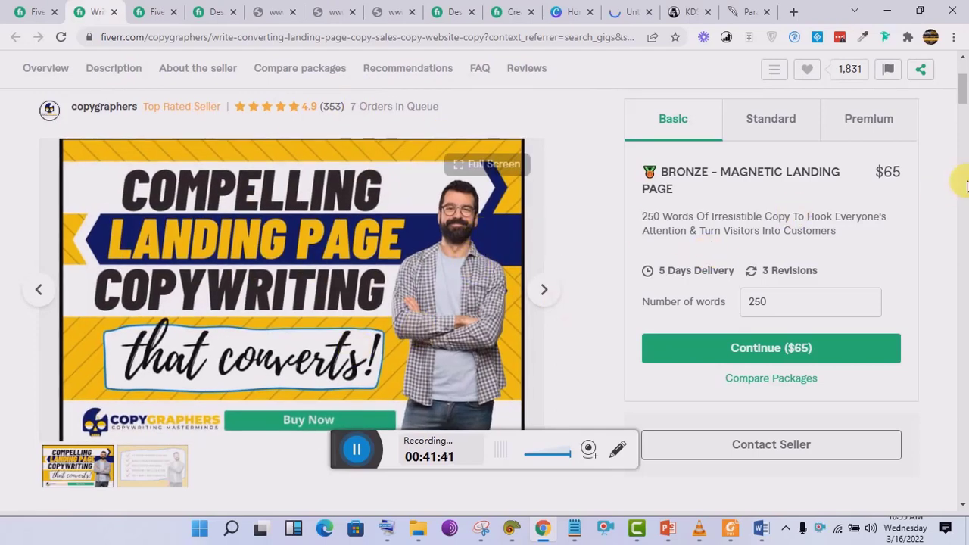
pyautogui.moveTo(966, 89); pyautogui.dragTo(965, 95)
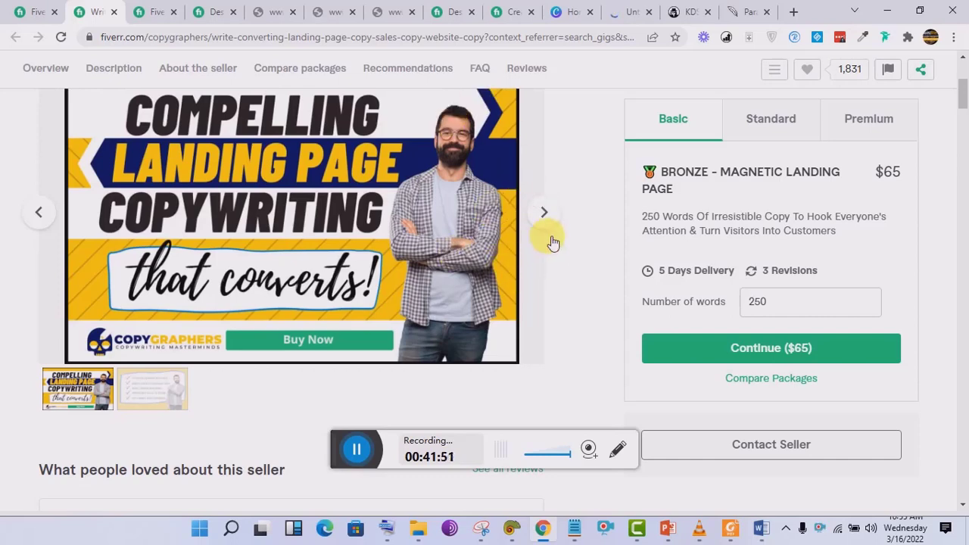
pyautogui.click(544, 213)
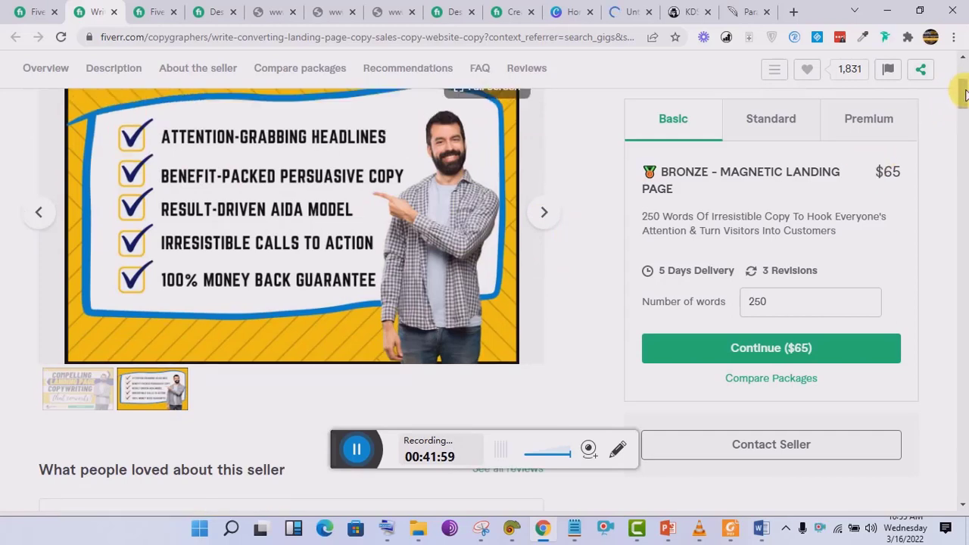
pyautogui.scroll(-1, 966, 114)
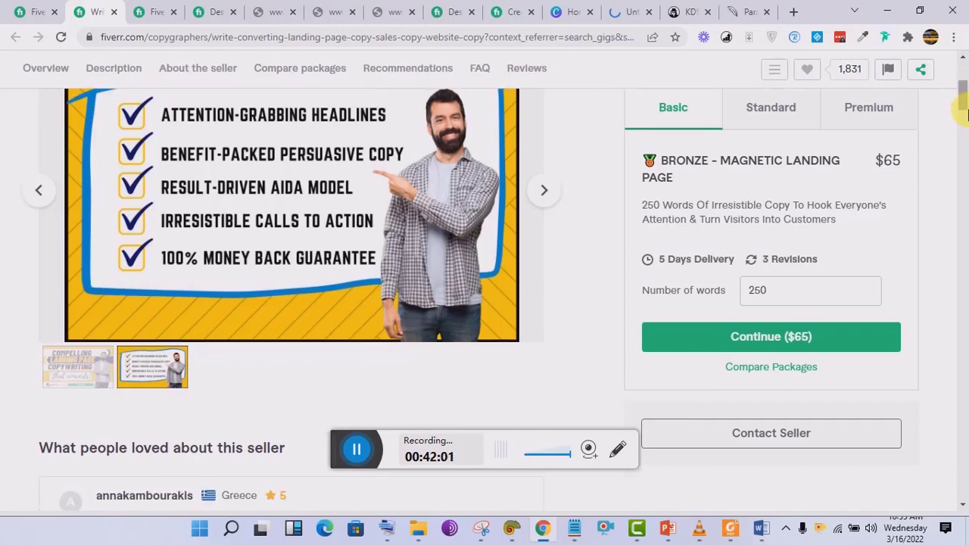
pyautogui.moveTo(966, 113)
pyautogui.mouseDown()
pyautogui.moveTo(966, 138)
pyautogui.moveTo(966, 80)
pyautogui.moveTo(966, 110)
pyautogui.mouseUp()
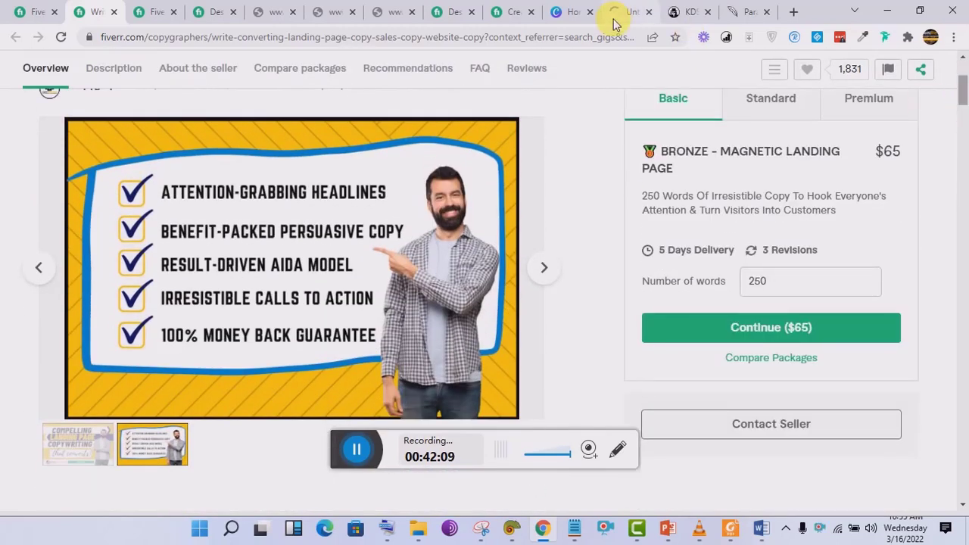
# Return to the WordPress gig's gallery step on Fiverr and look over its image upload area.
pyautogui.click(574, 9)
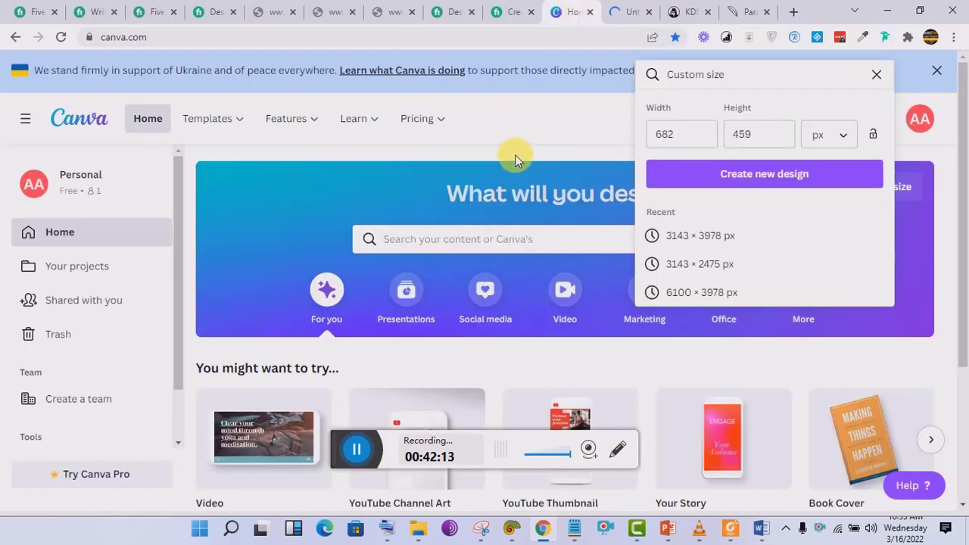
pyautogui.click(165, 9)
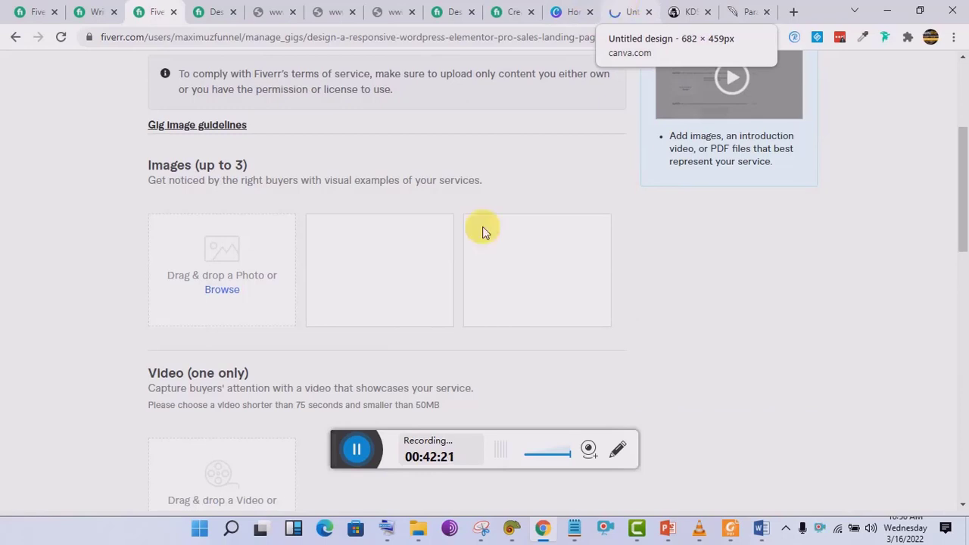
pyautogui.moveTo(343, 448); pyautogui.dragTo(578, 494)
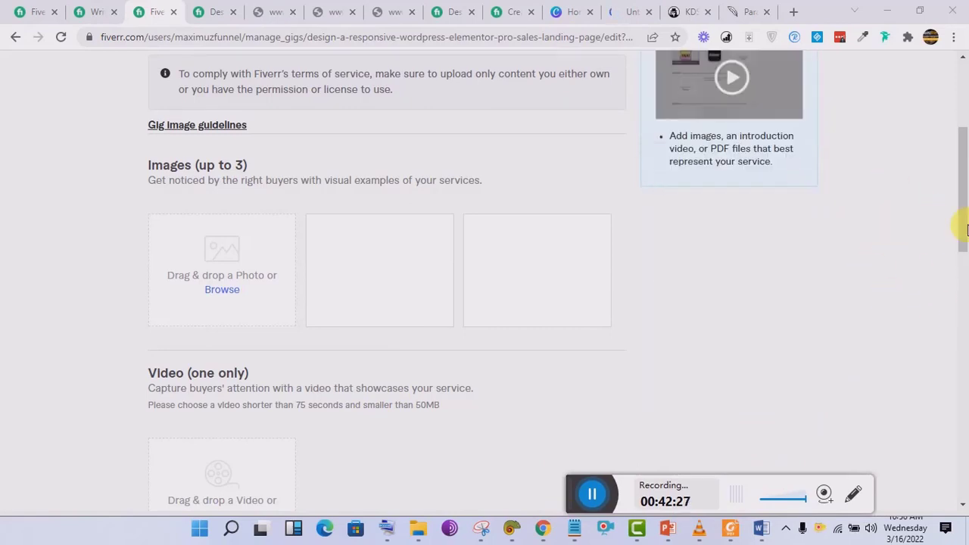
pyautogui.moveTo(967, 204); pyautogui.dragTo(966, 129)
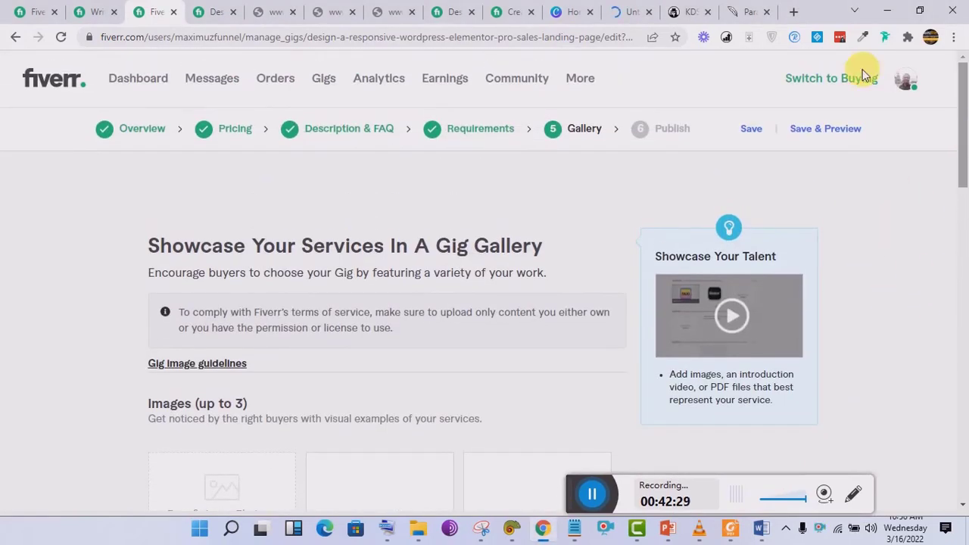
pyautogui.click(594, 495)
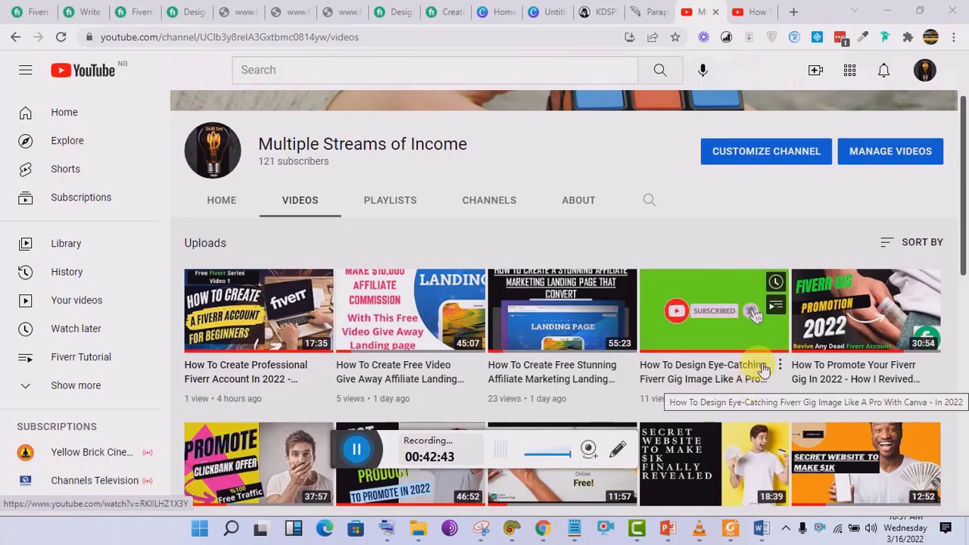
# Preview part of the YouTube tutorial on designing eye-catching Fiverr gig images with Canva, and close the video.
pyautogui.click(753, 11)
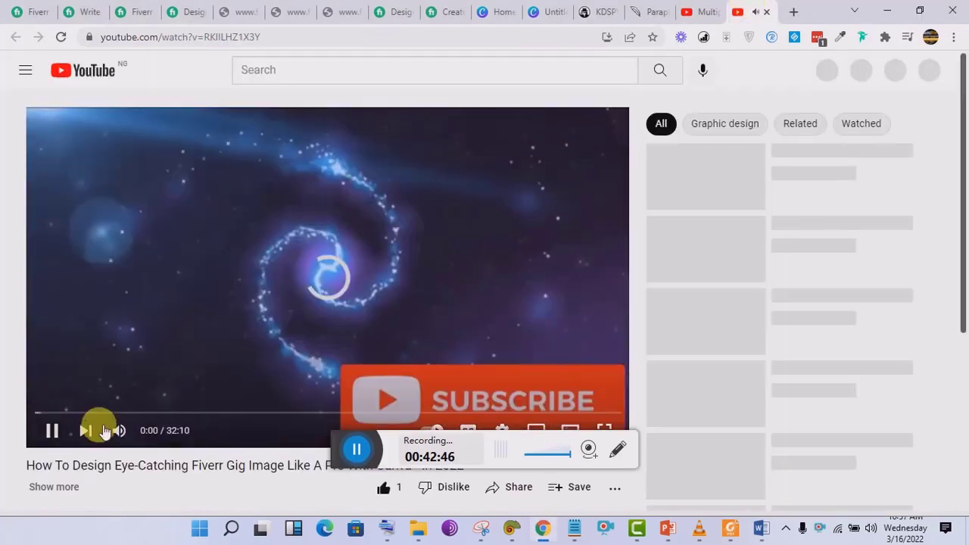
pyautogui.click(89, 416)
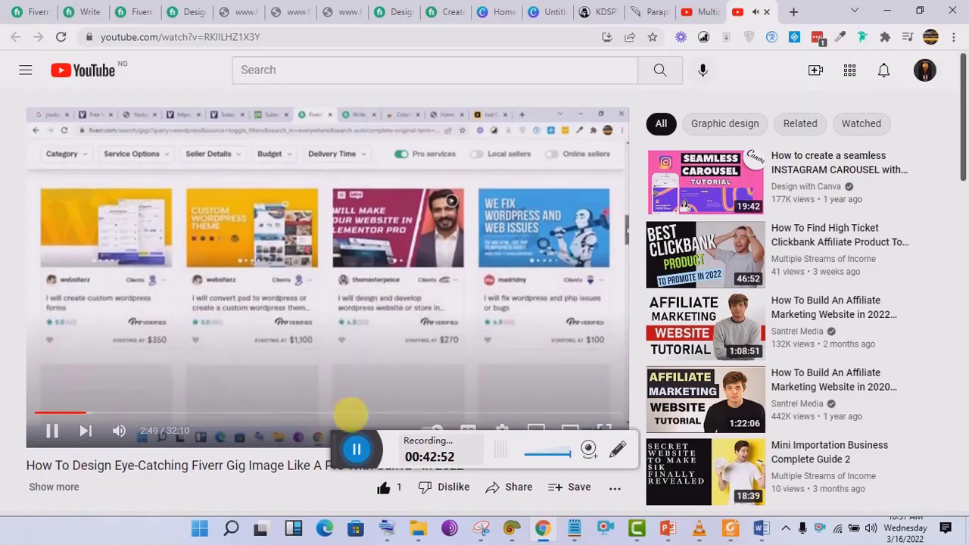
pyautogui.moveTo(343, 445); pyautogui.dragTo(591, 514)
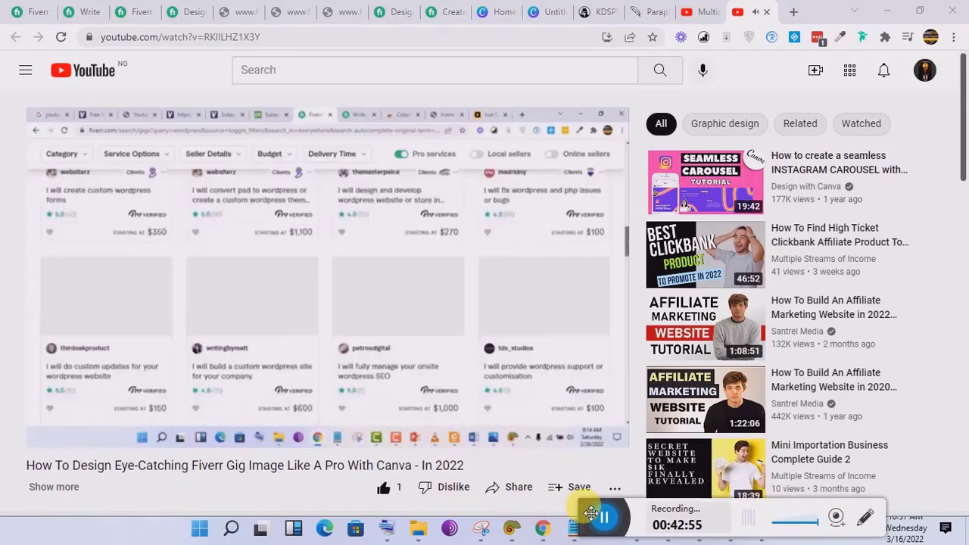
pyautogui.moveTo(966, 123)
pyautogui.mouseDown()
pyautogui.moveTo(967, 203)
pyautogui.moveTo(967, 134)
pyautogui.mouseUp()
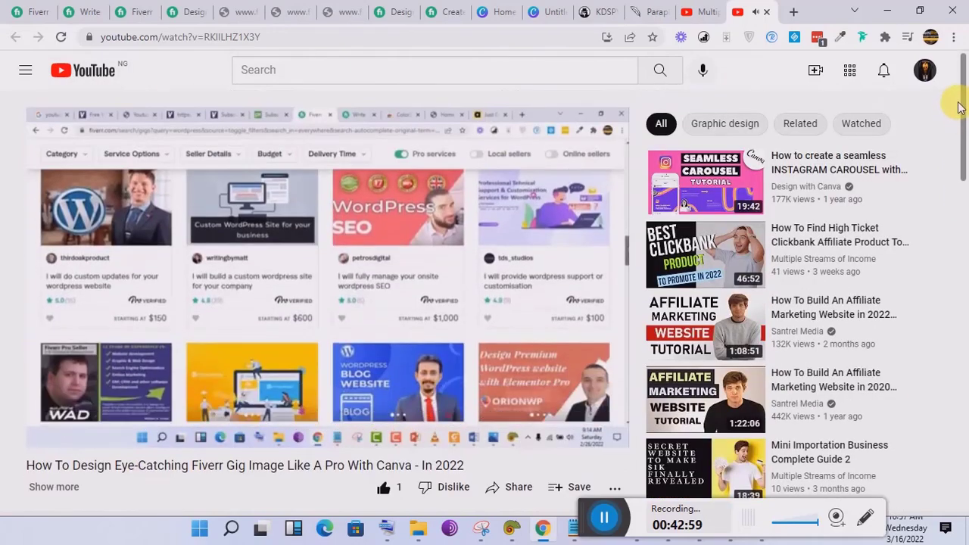
pyautogui.click(422, 238)
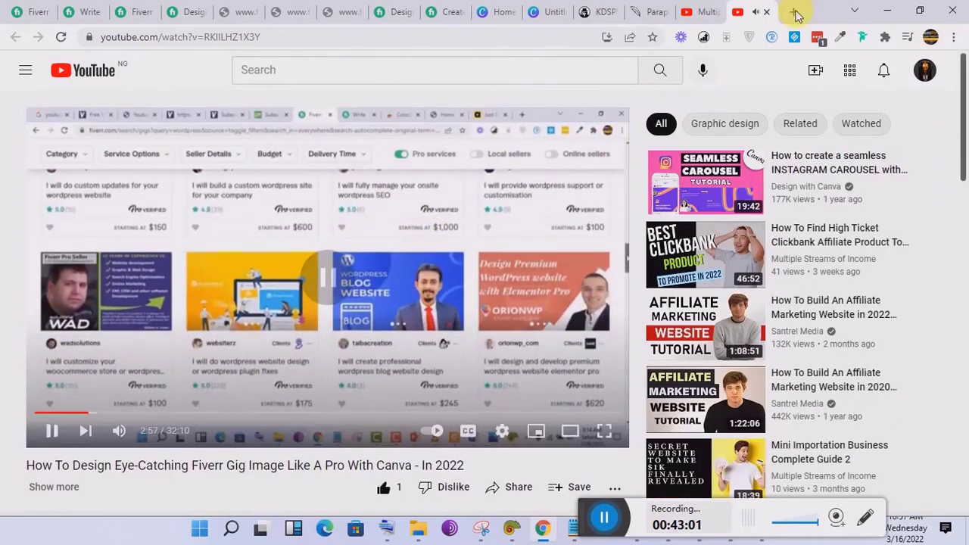
pyautogui.click(769, 13)
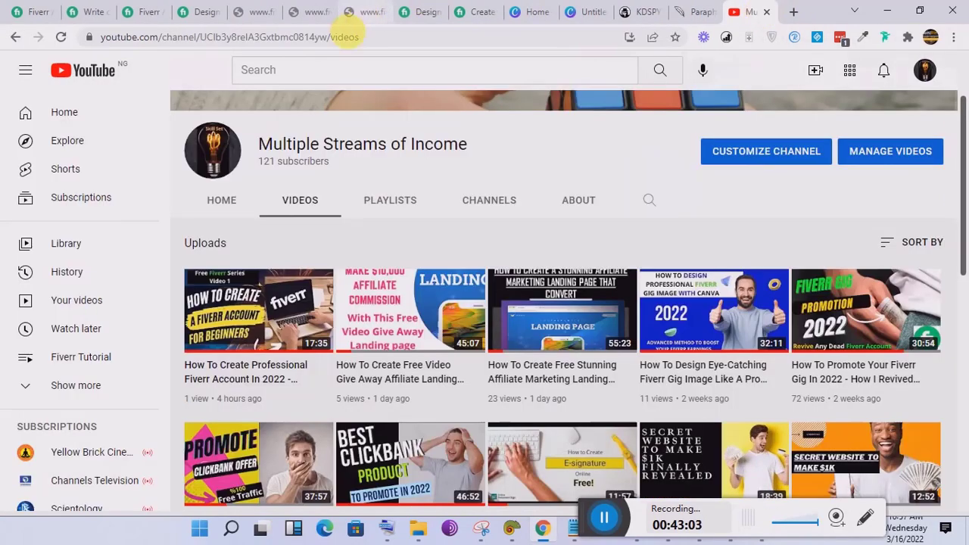
# Go by way of the gig's gallery page to the blank 682 × 459 px design in Canva.
pyautogui.click(203, 9)
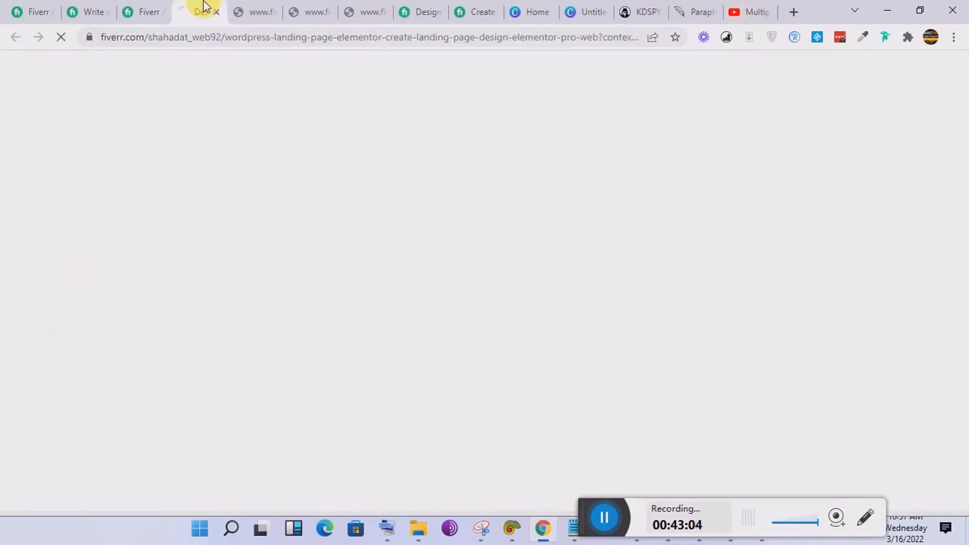
pyautogui.click(127, 9)
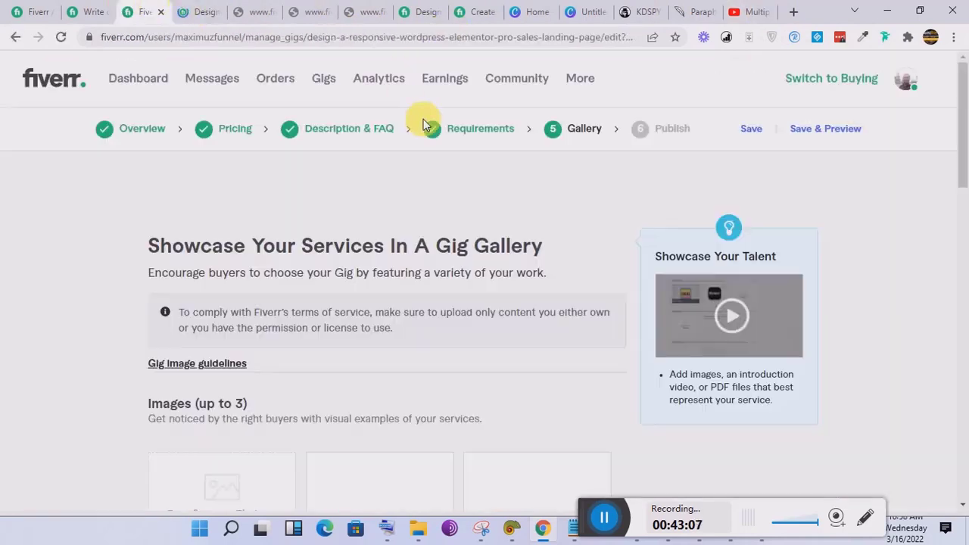
pyautogui.click(584, 10)
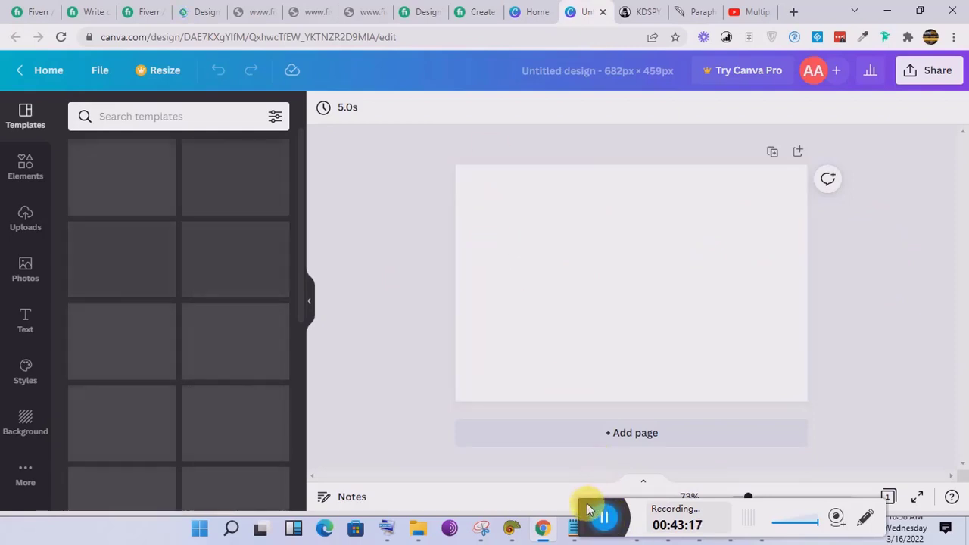
pyautogui.moveTo(589, 508); pyautogui.dragTo(625, 436)
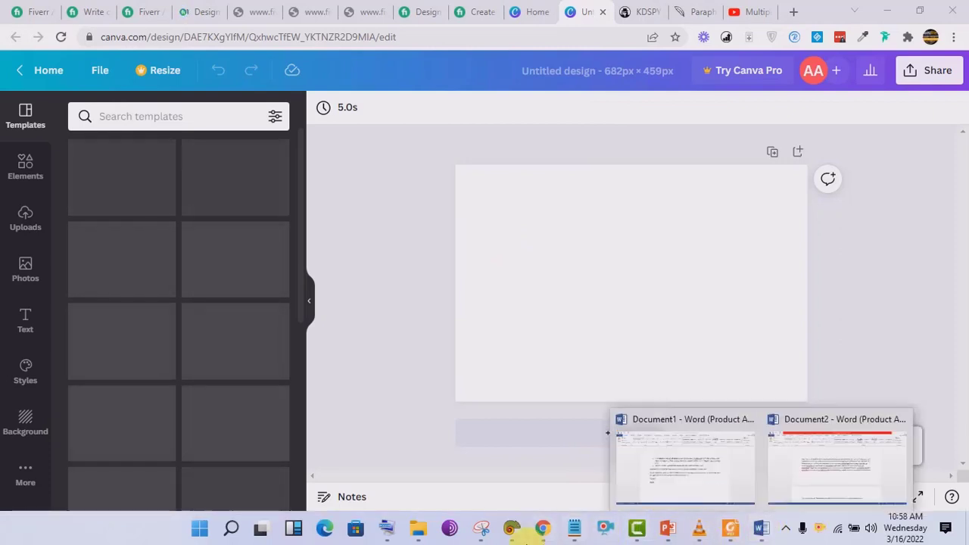
pyautogui.click(486, 537)
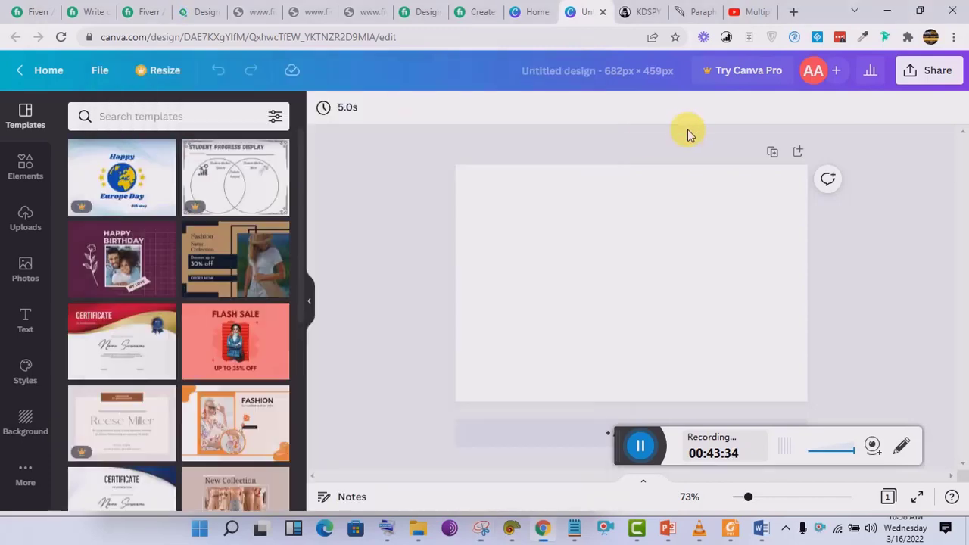
pyautogui.click(687, 133)
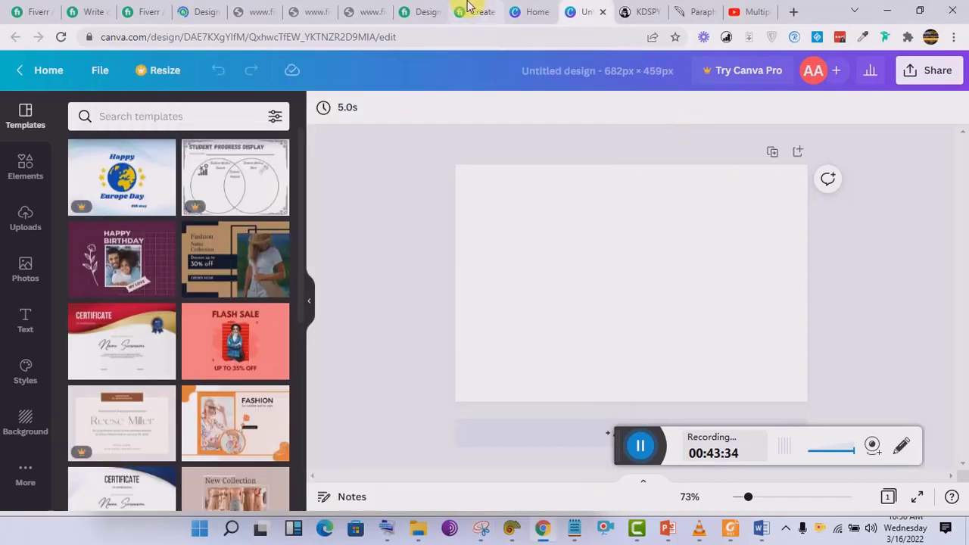
# Examine the main gallery image of the reference WordPress Elementor landing page gig on Fiverr.
pyautogui.click(470, 10)
pyautogui.click(425, 9)
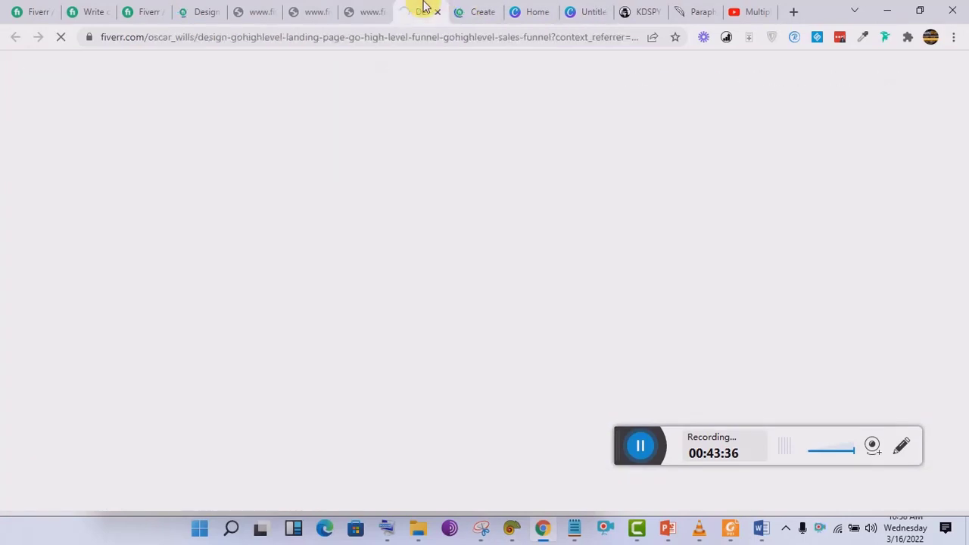
pyautogui.click(214, 6)
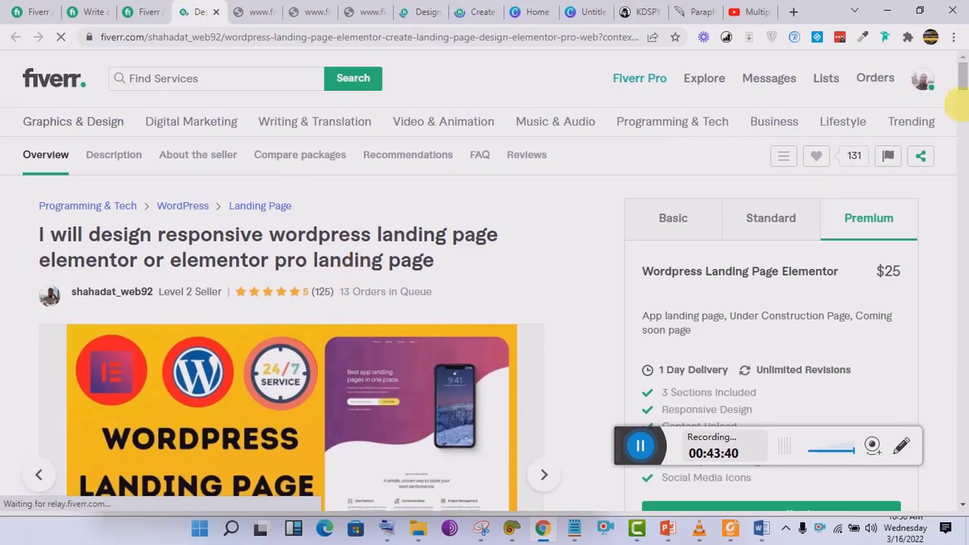
pyautogui.moveTo(965, 85); pyautogui.dragTo(965, 98)
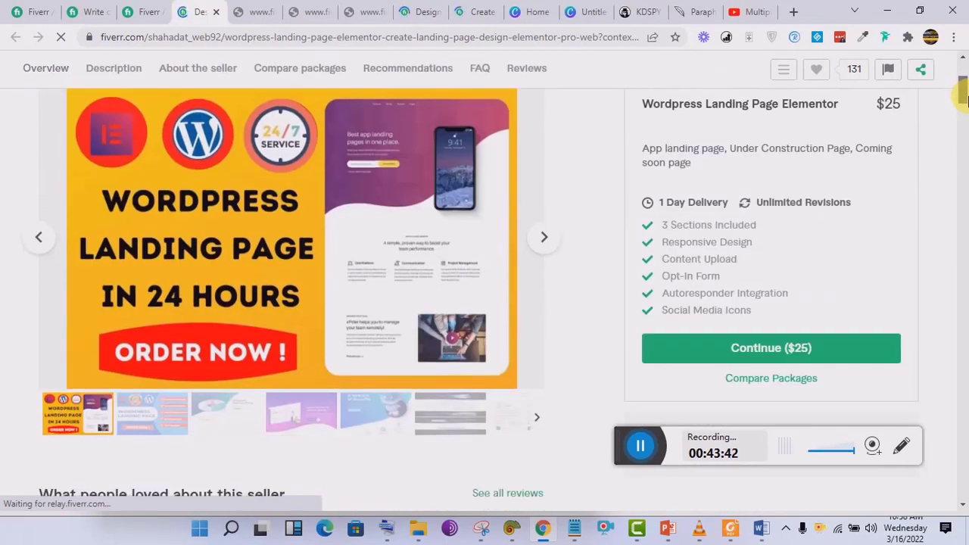
# Browse the reference gig's gallery images, leave the blue "WordPress Landing Page" image displayed, and place that gig page beside the Canva design.
pyautogui.click(163, 419)
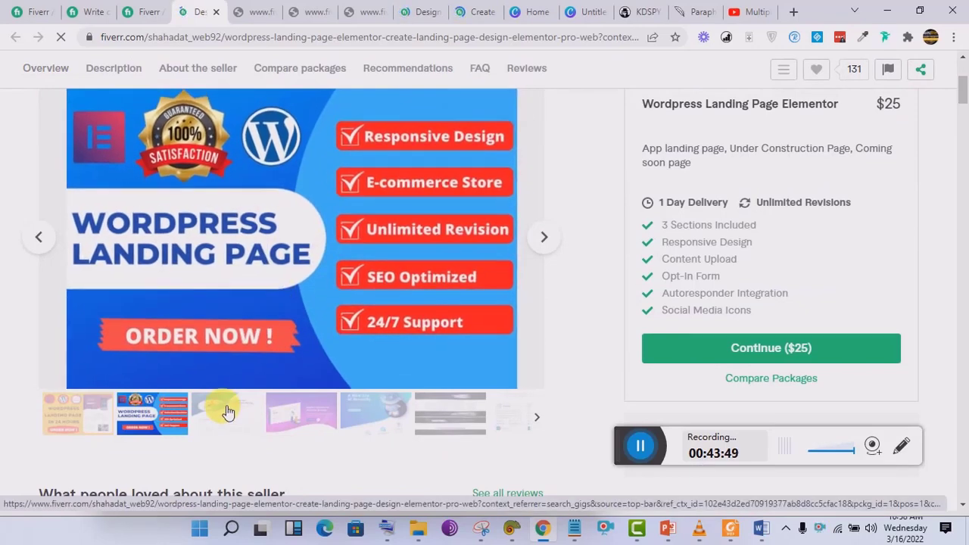
pyautogui.click(226, 411)
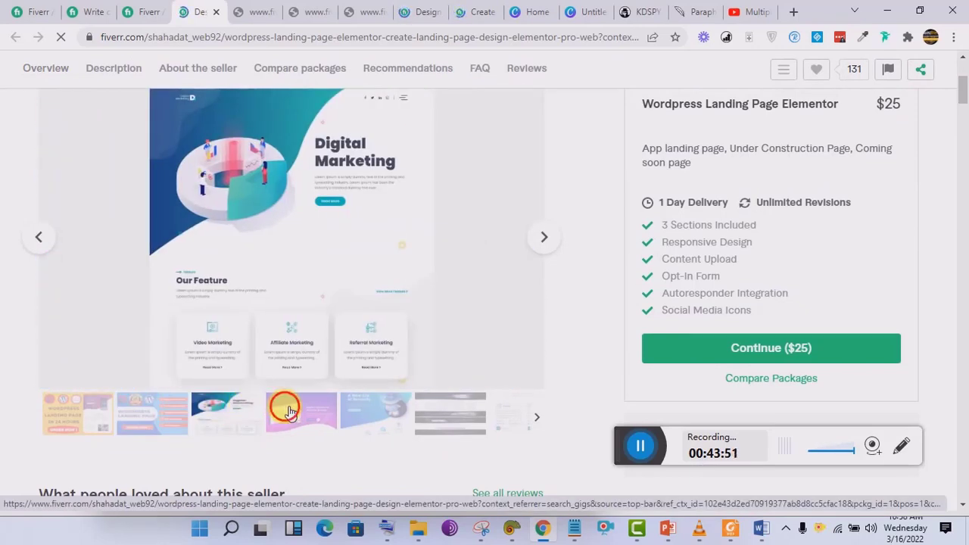
pyautogui.click(288, 411)
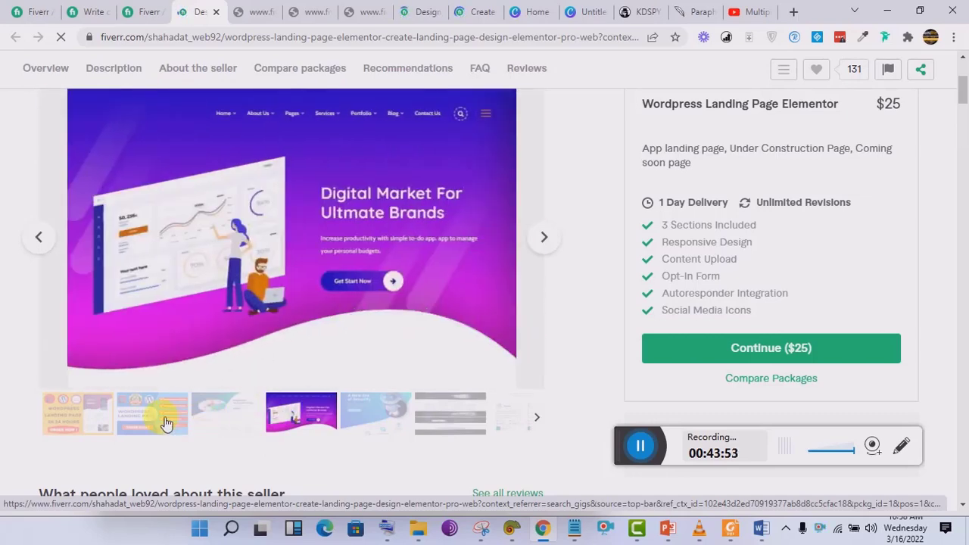
pyautogui.click(167, 422)
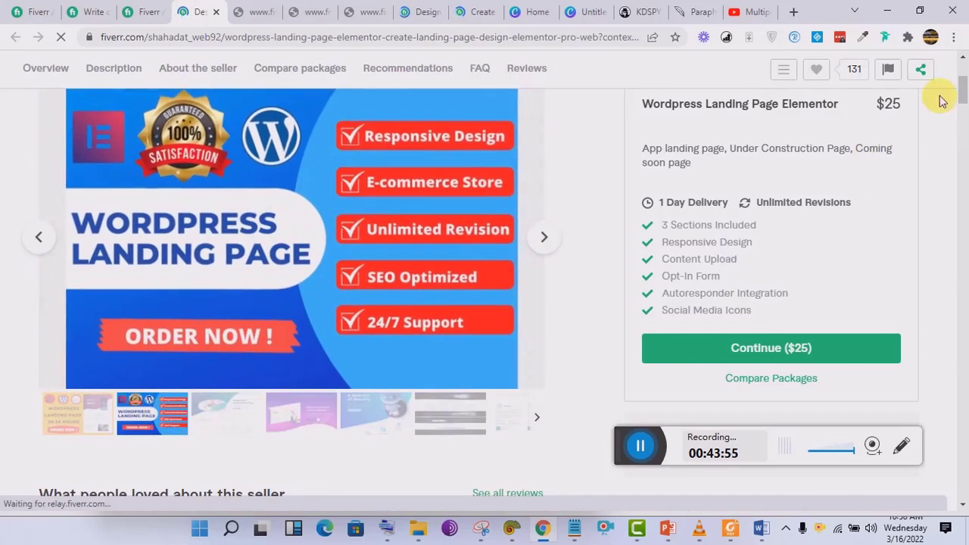
pyautogui.moveTo(968, 87); pyautogui.dragTo(968, 83)
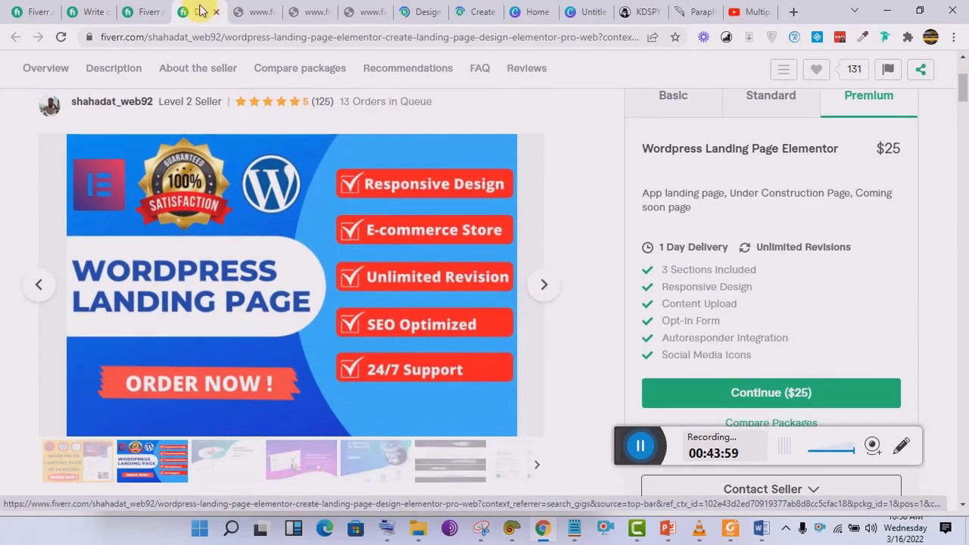
pyautogui.moveTo(244, 6); pyautogui.dragTo(512, 7)
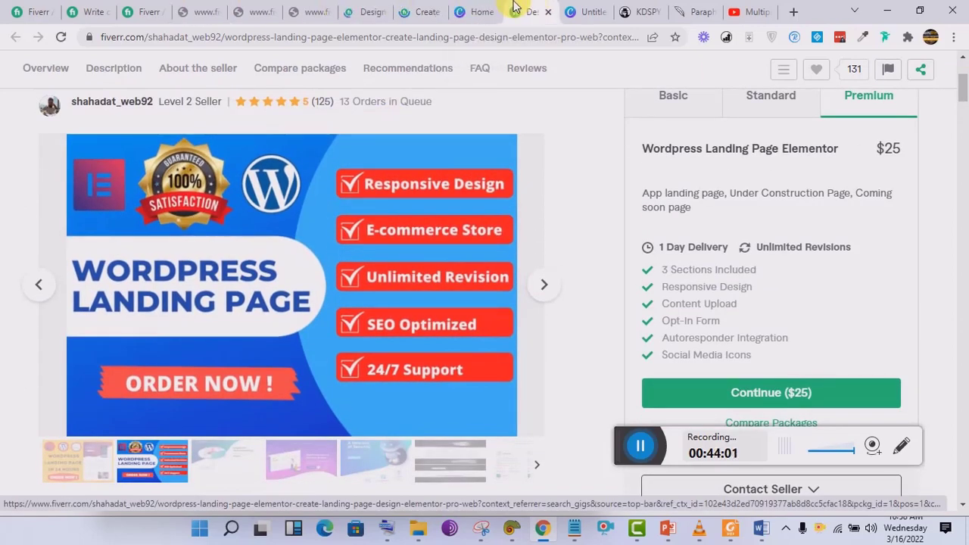
# Compare the gallery images of the squeeze page and GoHighLevel landing page gigs, ending back on the WordPress Elementor gig.
pyautogui.click(413, 7)
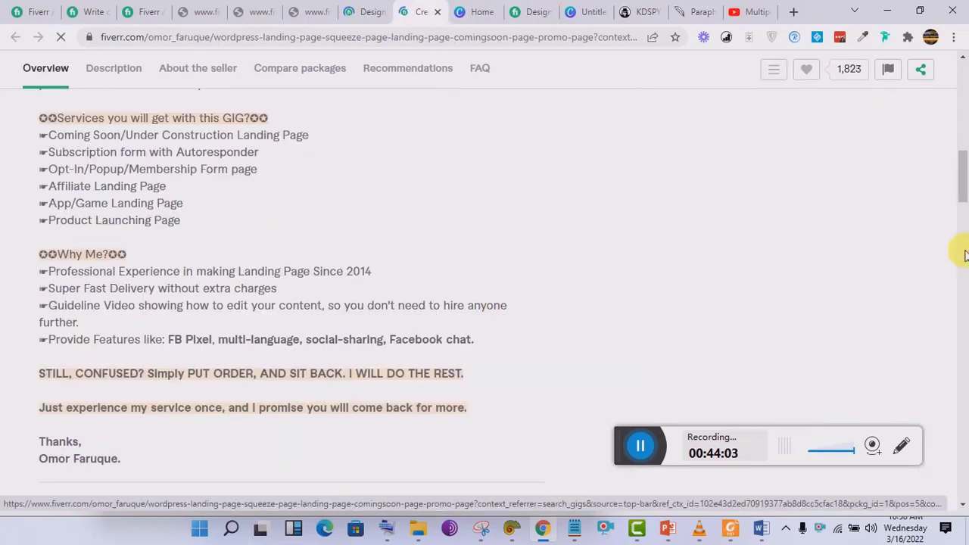
pyautogui.moveTo(966, 182); pyautogui.dragTo(963, 115)
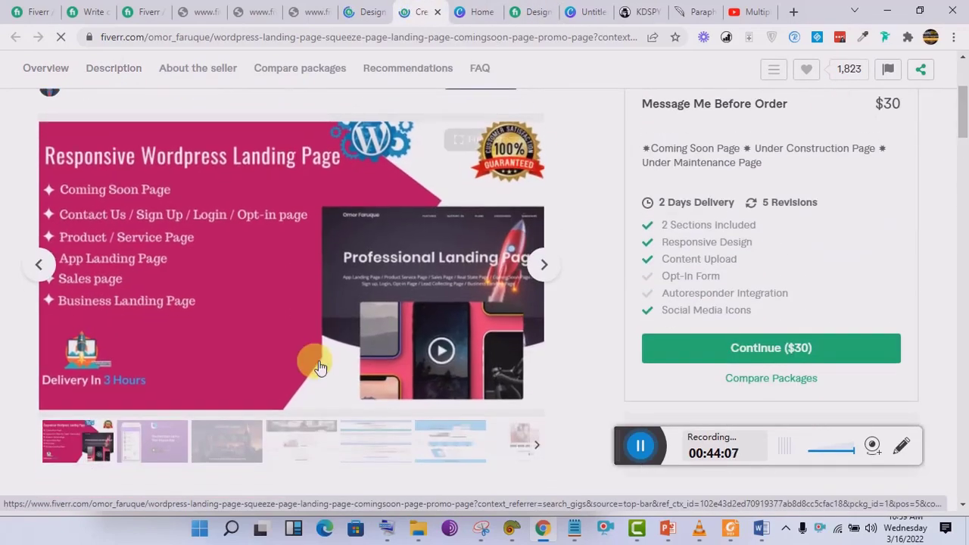
pyautogui.click(366, 11)
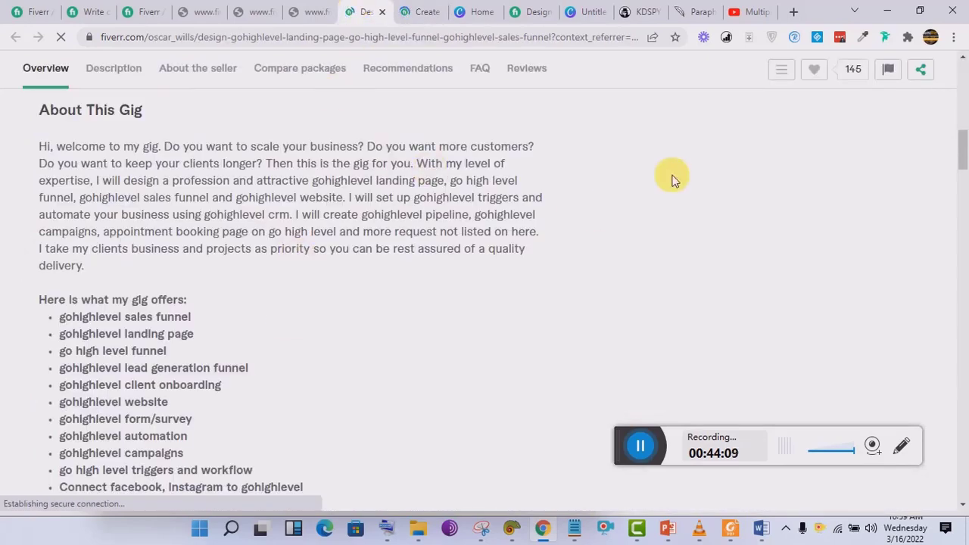
pyautogui.moveTo(964, 159); pyautogui.dragTo(964, 113)
pyautogui.click(435, 9)
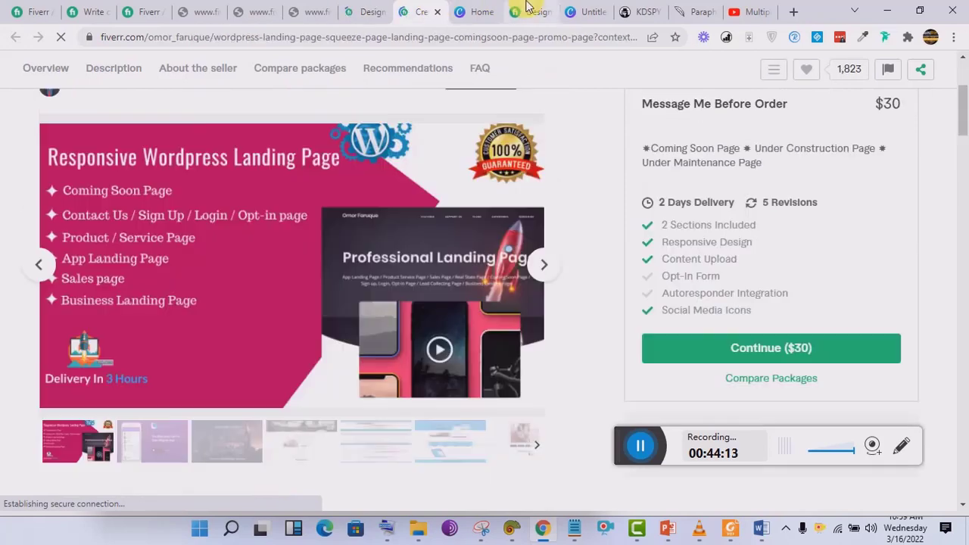
pyautogui.click(534, 11)
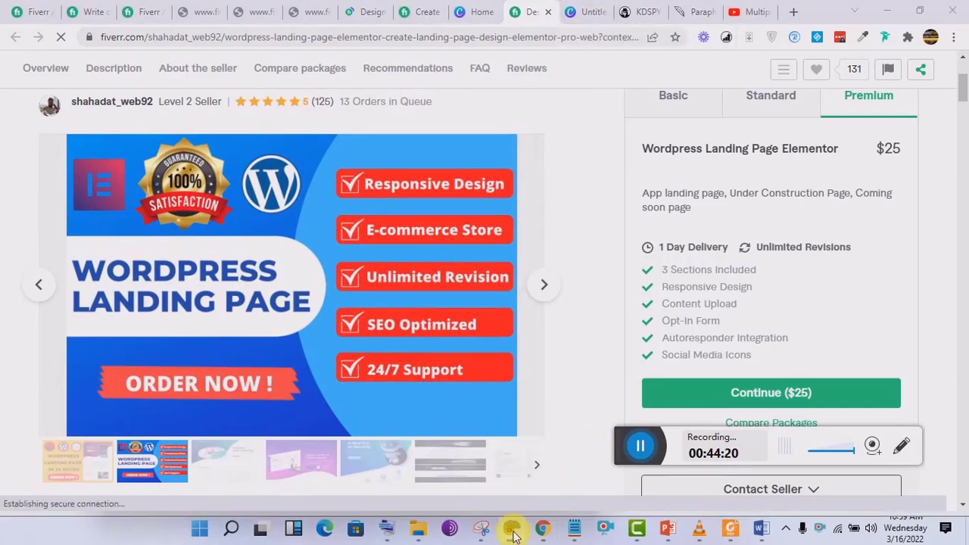
# Switch to Just Color Picker and sample the blue background beside the WordPress logo in the reference gig image.
pyautogui.click(513, 533)
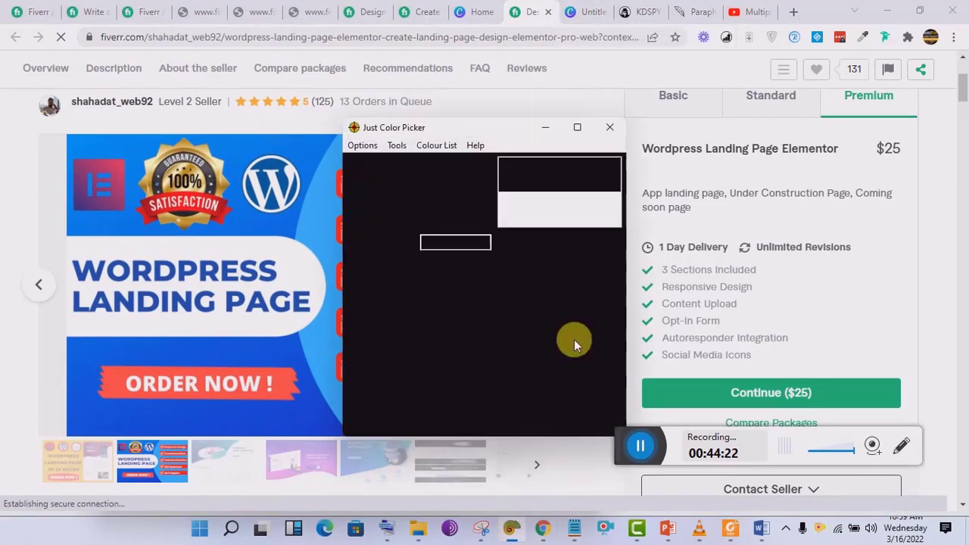
pyautogui.click(511, 529)
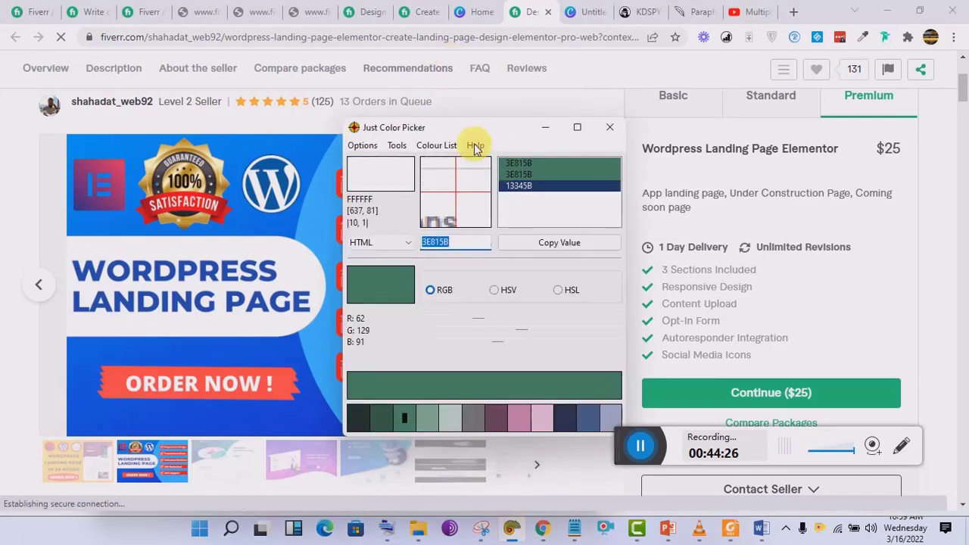
pyautogui.moveTo(473, 131); pyautogui.dragTo(739, 128)
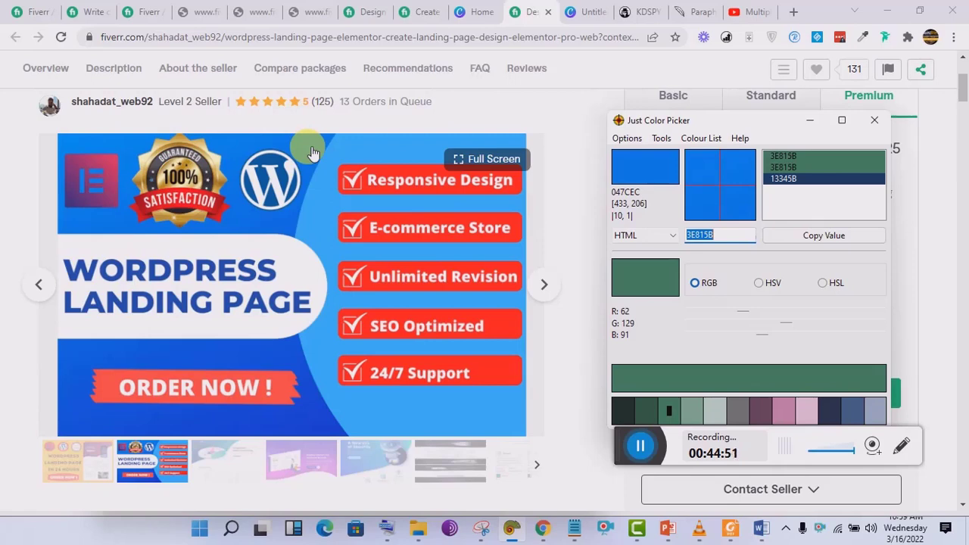
pyautogui.hotkey('alt', 'x')
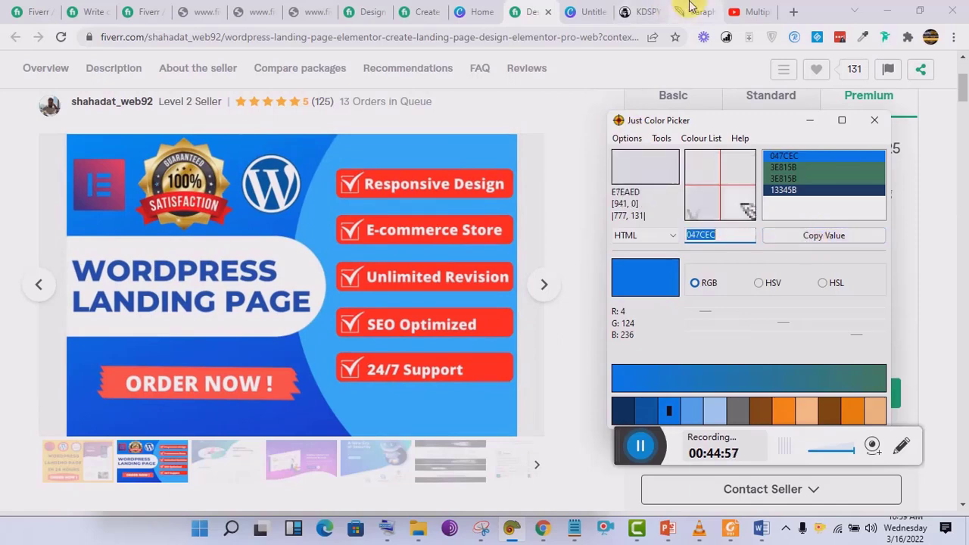
# Set the background colour of the blank 682 × 459 px Canva design to 047CEC.
pyautogui.click(589, 10)
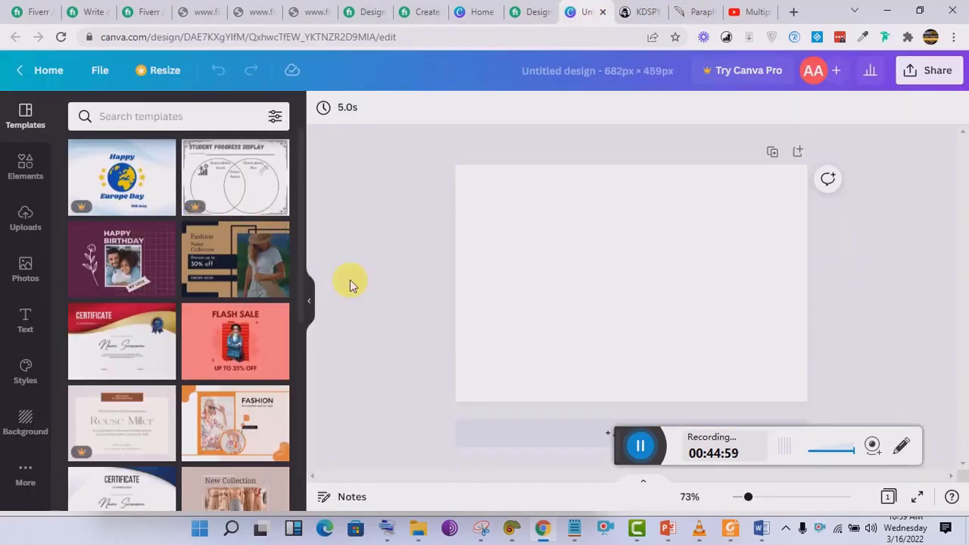
pyautogui.click(564, 274)
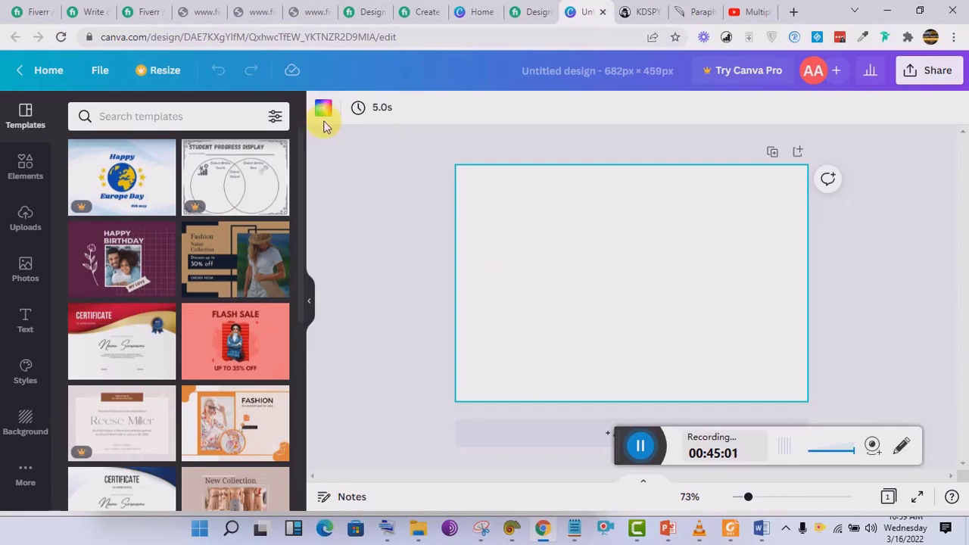
pyautogui.click(27, 423)
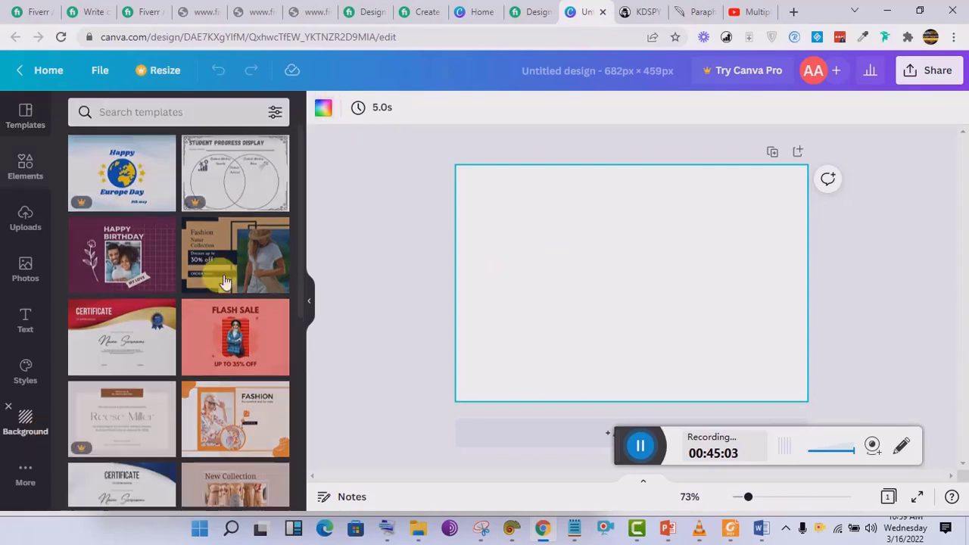
pyautogui.click(324, 110)
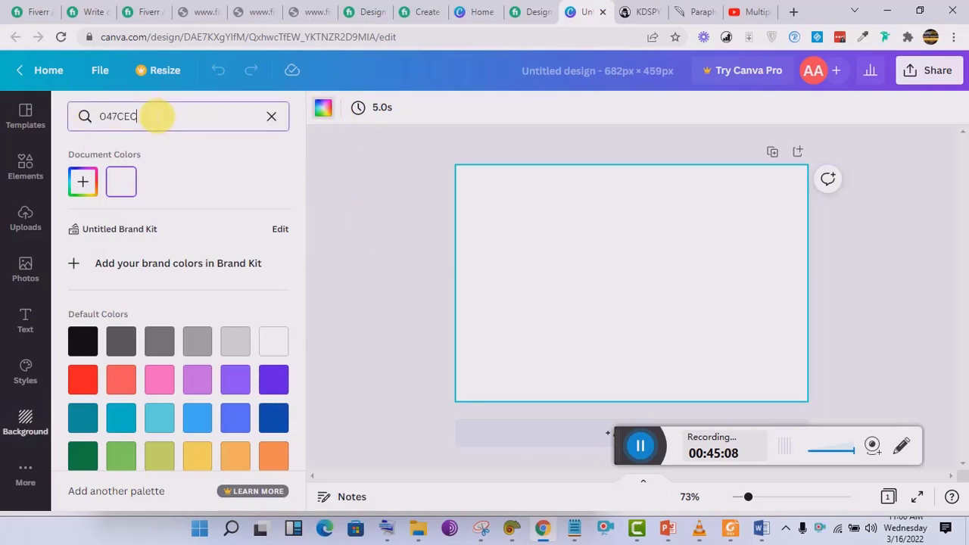
pyautogui.press('Return')
pyautogui.click(84, 180)
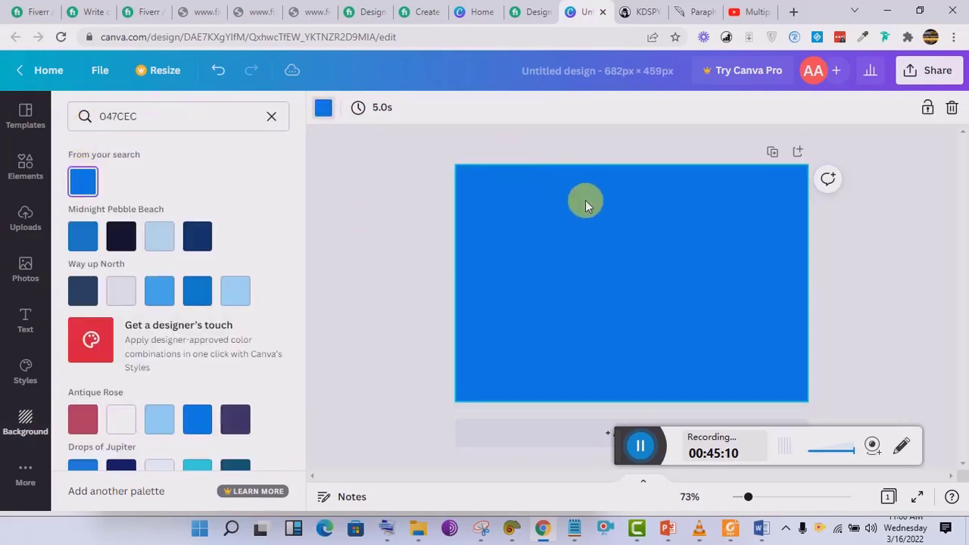
# Check the reference gig image, add a circle shape to the Canva design, and stretch it vertically into an ellipse spanning the canvas height.
pyautogui.click(542, 7)
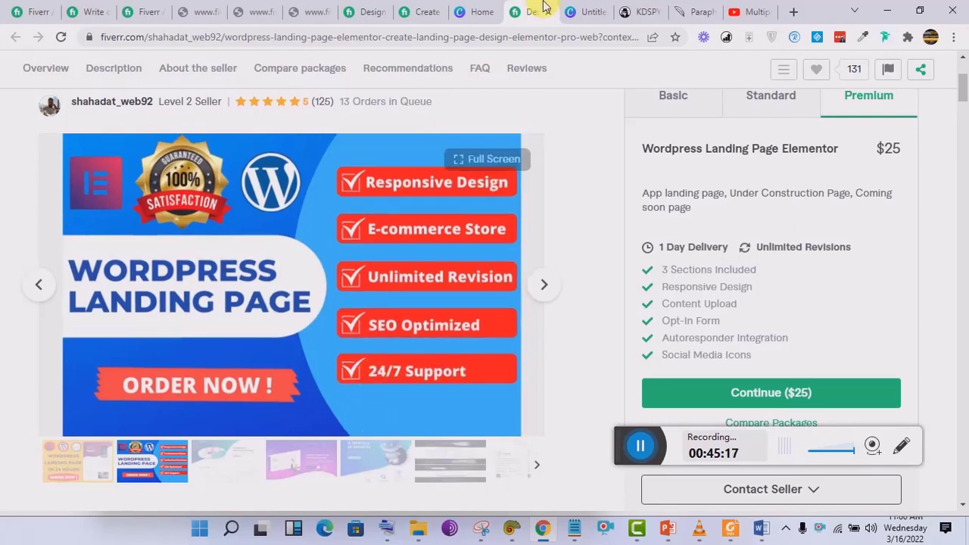
pyautogui.click(576, 12)
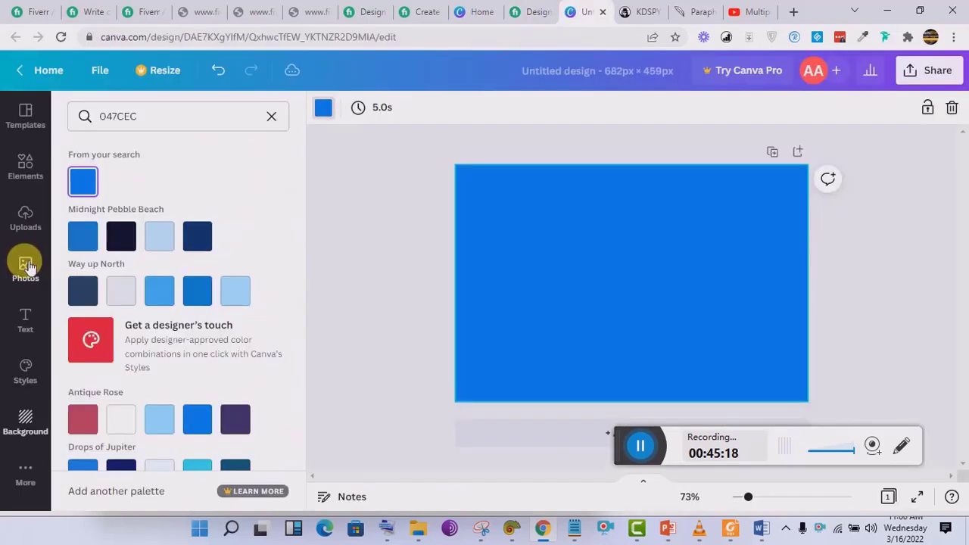
pyautogui.click(27, 167)
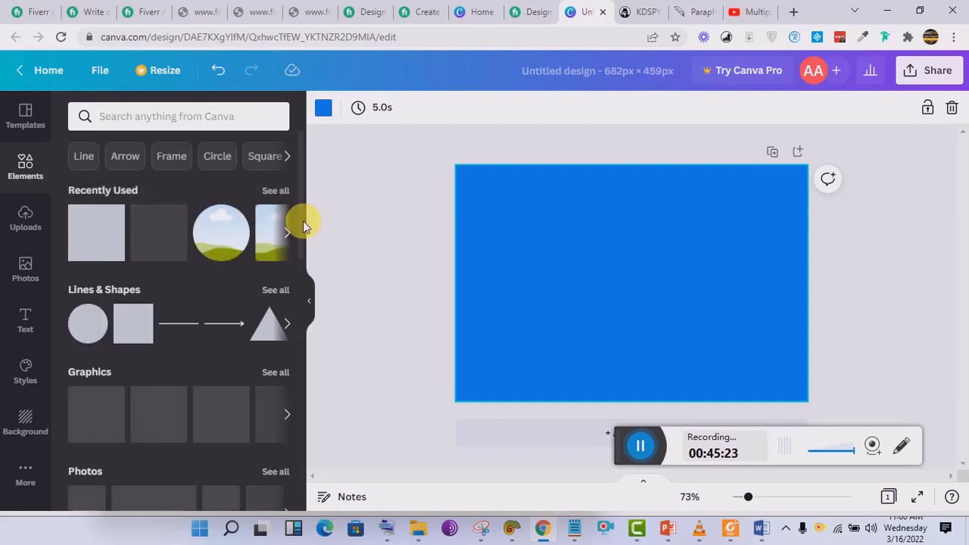
pyautogui.click(87, 336)
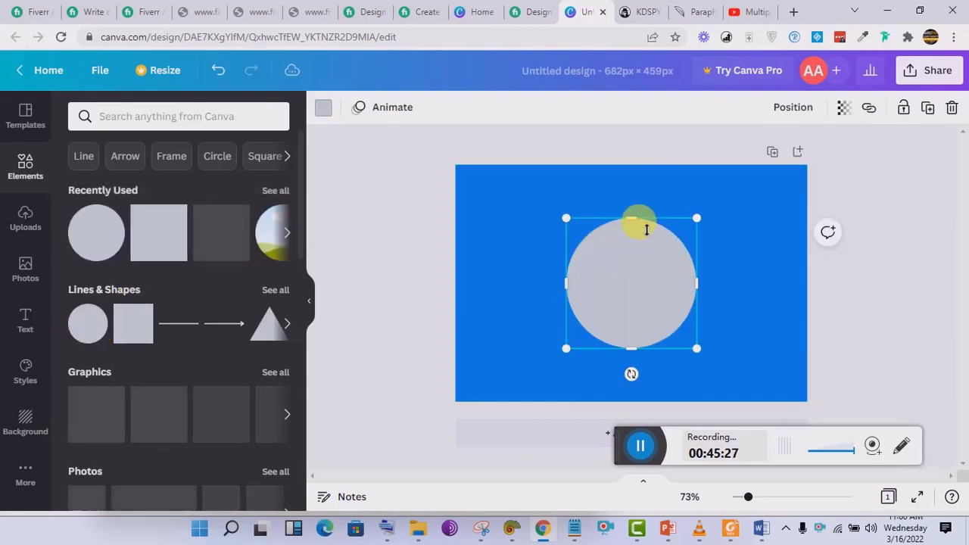
pyautogui.moveTo(646, 229); pyautogui.dragTo(640, 173)
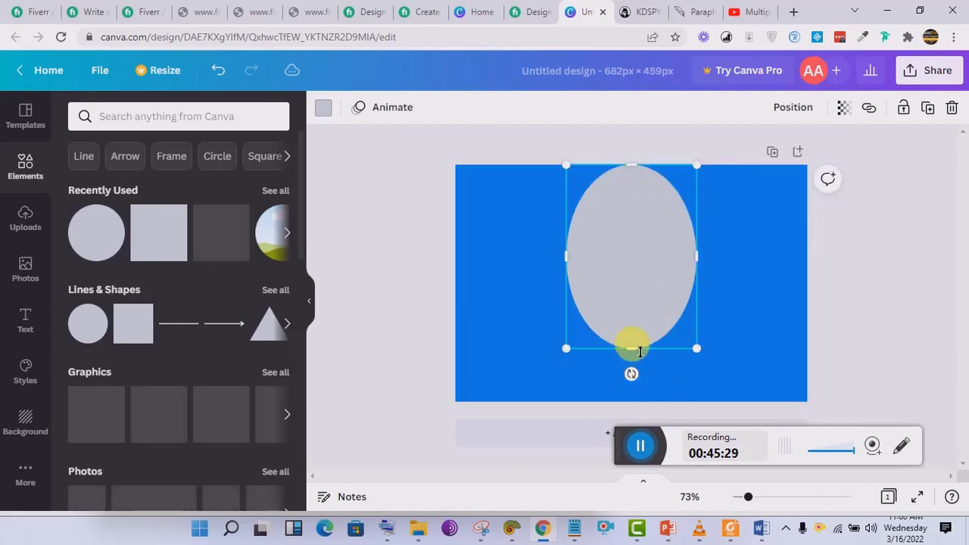
pyautogui.moveTo(635, 354); pyautogui.dragTo(638, 410)
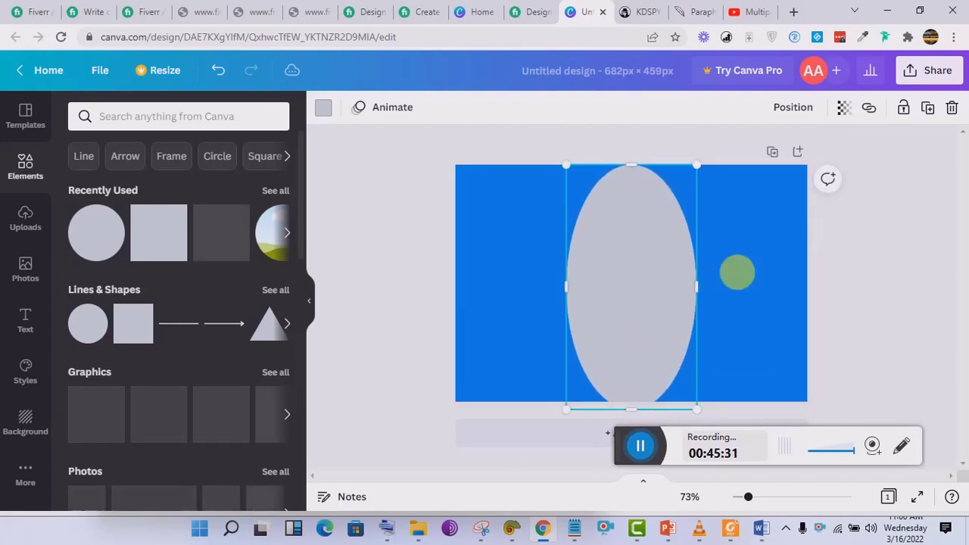
# Go to the YouTube channel's video list to find the tutorial on designing eye-catching Fiverr gig images.
pyautogui.click(747, 7)
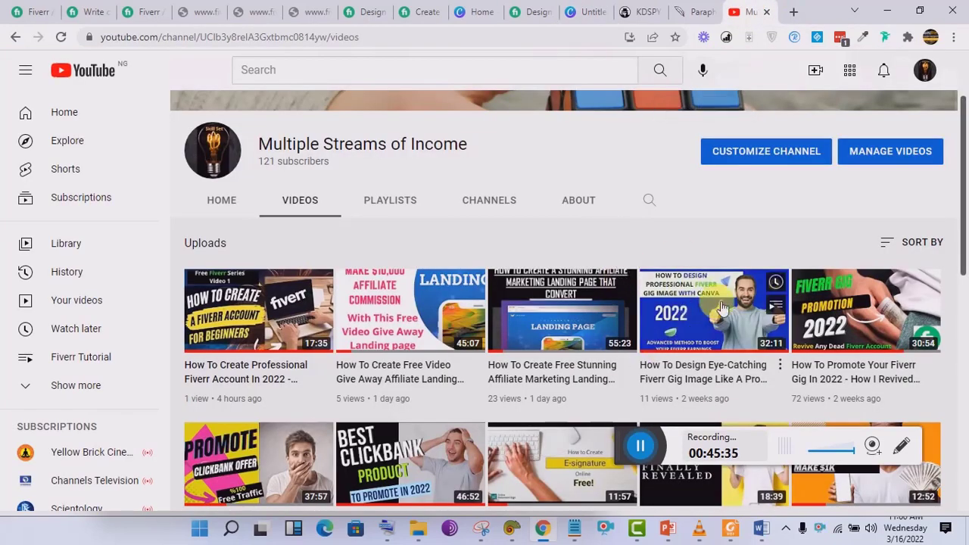
# Switch to the untitled Canva design and enlarge the grey circle so it overhangs the blue canvas's right edge, leaving a curved left side.
pyautogui.moveTo(692, 368)
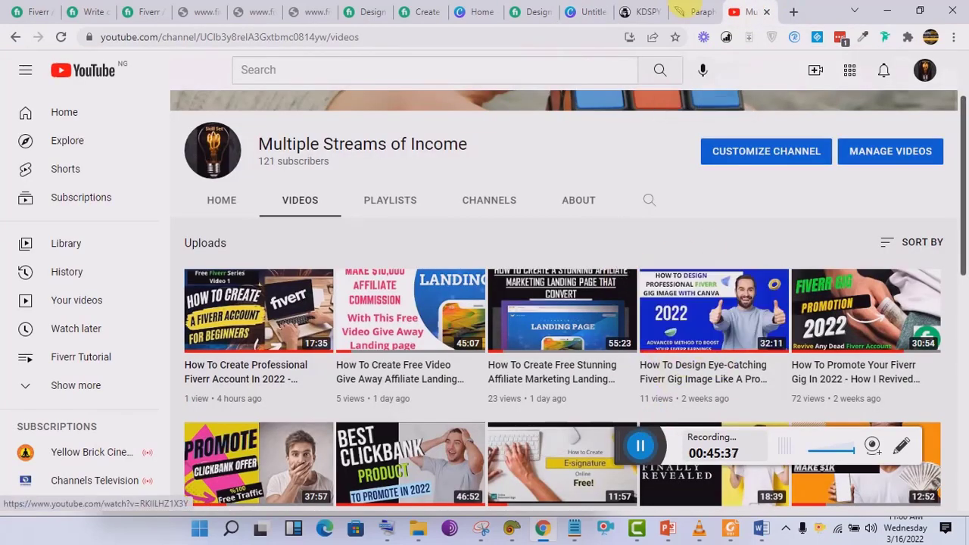
pyautogui.click(581, 12)
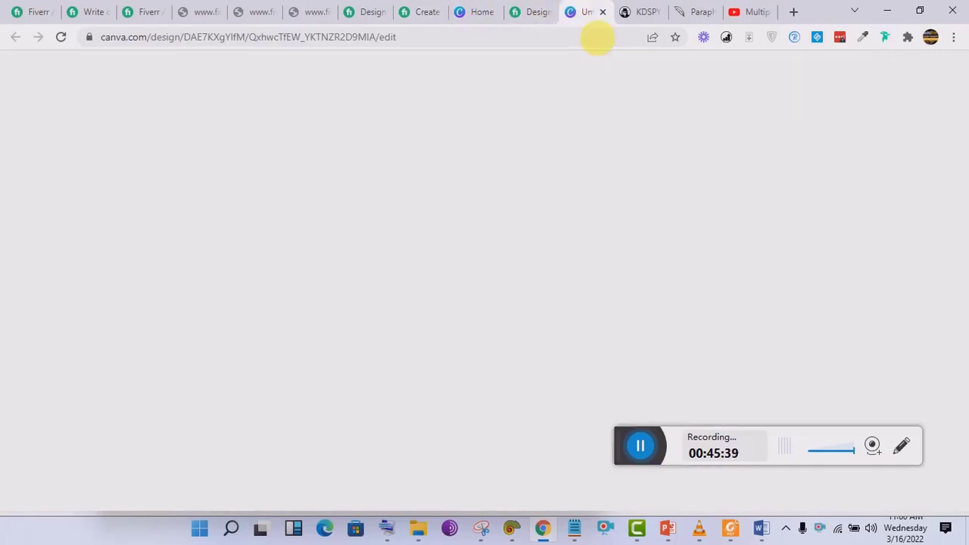
pyautogui.moveTo(711, 290); pyautogui.dragTo(817, 288)
pyautogui.moveTo(752, 262); pyautogui.dragTo(825, 256)
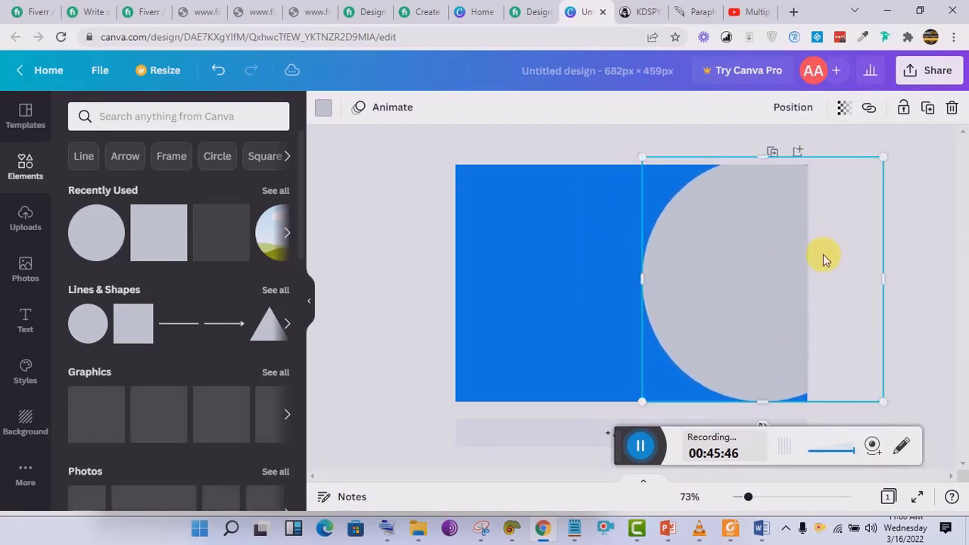
pyautogui.moveTo(781, 424); pyautogui.dragTo(784, 427)
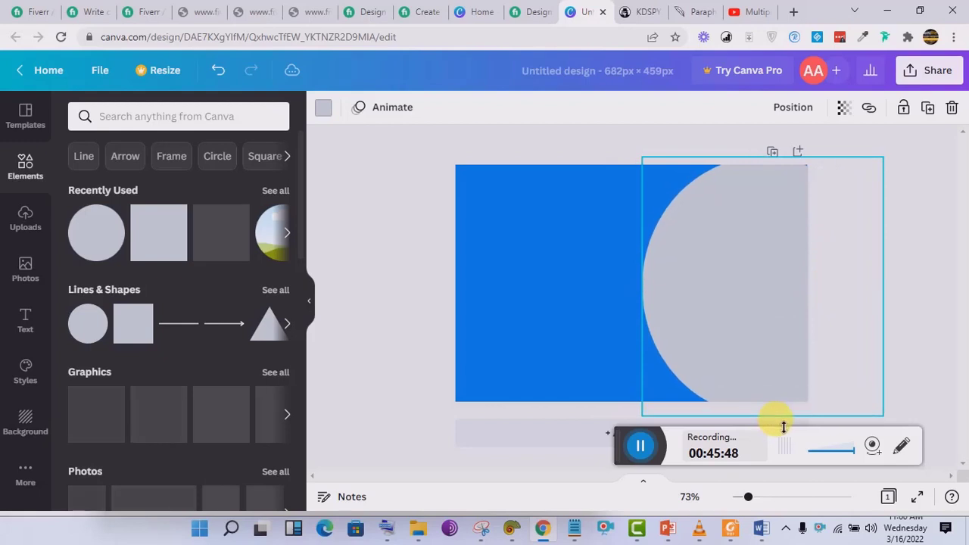
pyautogui.moveTo(738, 285); pyautogui.dragTo(731, 287)
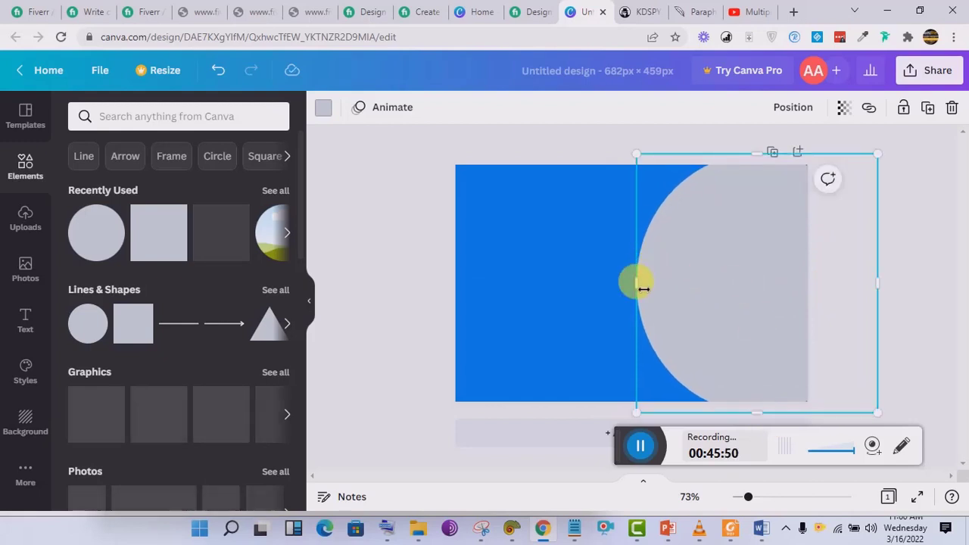
pyautogui.moveTo(640, 285); pyautogui.dragTo(604, 280)
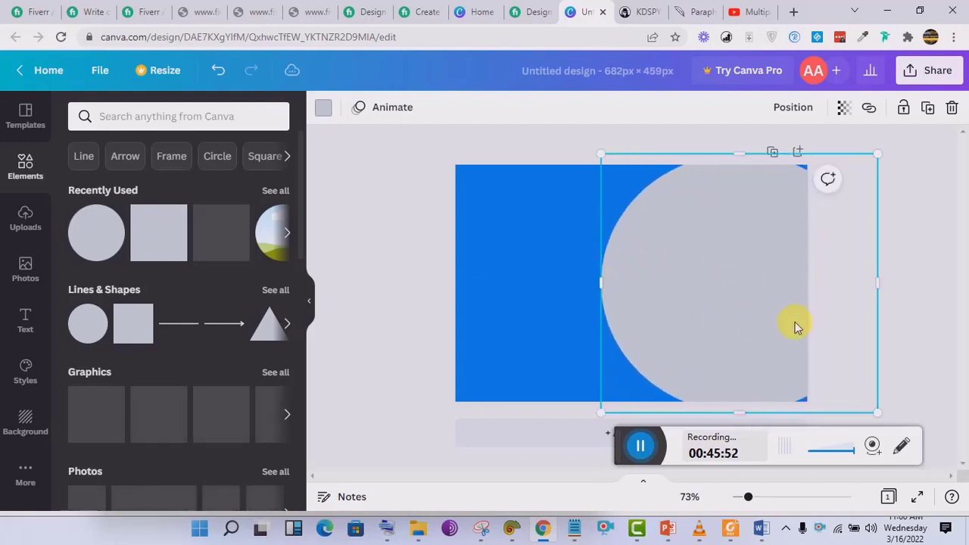
pyautogui.moveTo(791, 321); pyautogui.dragTo(803, 322)
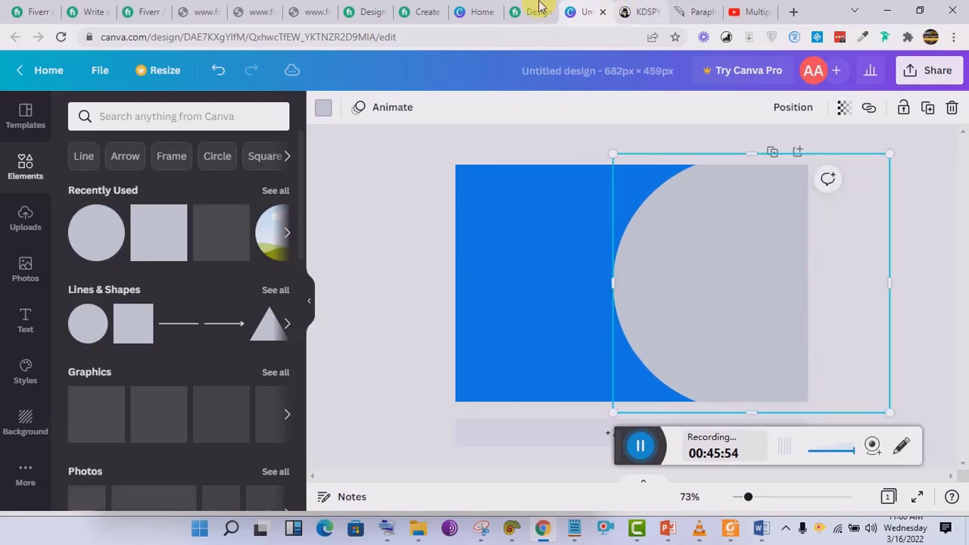
# Check the layout and logos in the WordPress Landing Page gig image on Fiverr, and return to the Canva design.
pyautogui.click(523, 10)
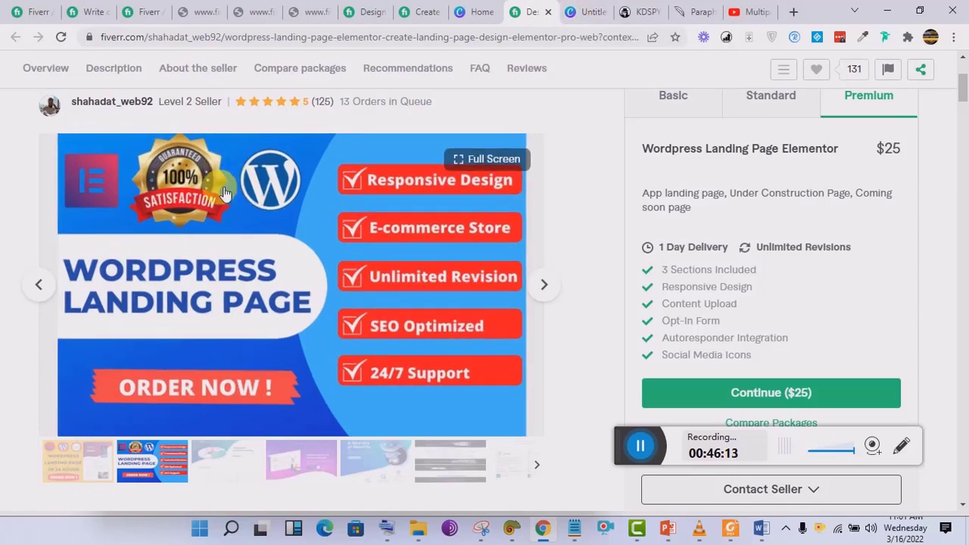
pyautogui.click(583, 7)
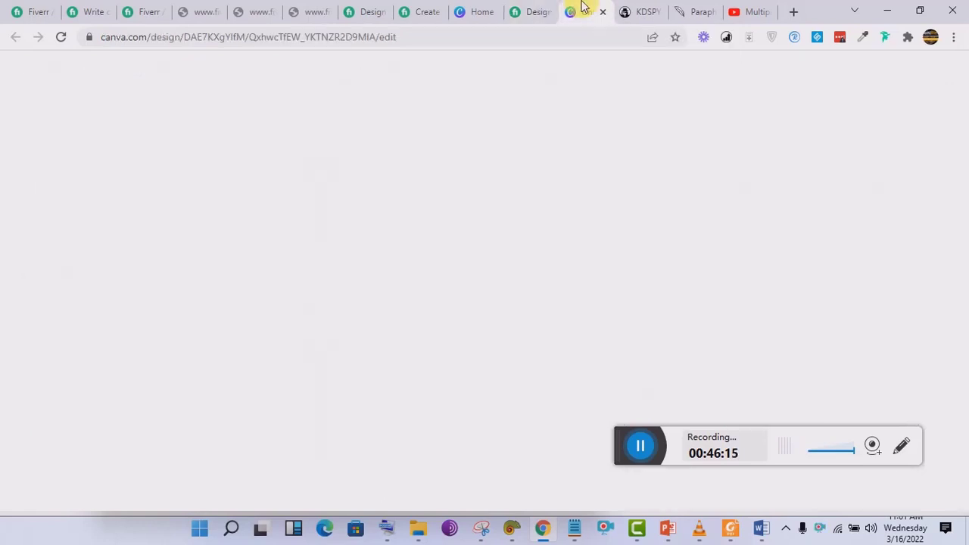
# Open a new browser tab and close the three unloaded Fiverr gig pages.
pyautogui.click(795, 11)
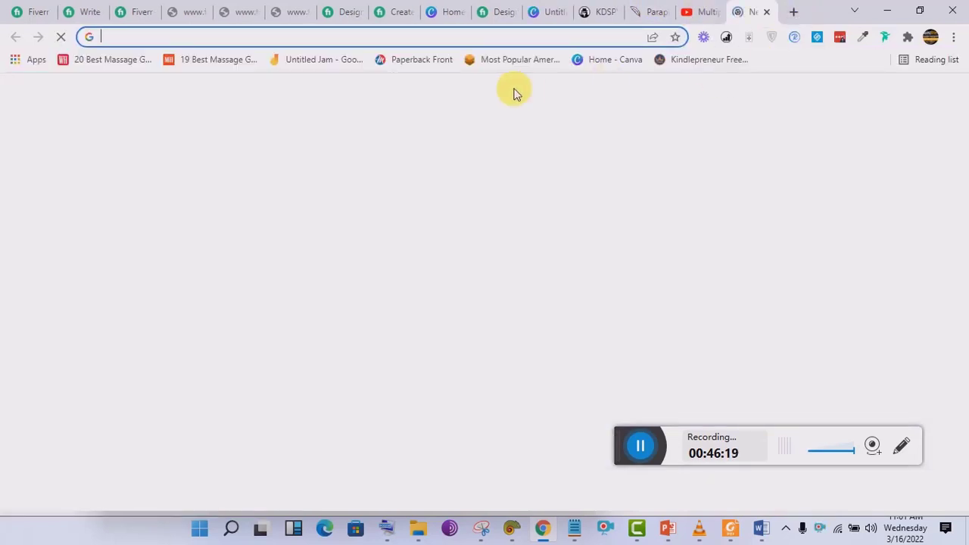
pyautogui.click(254, 11)
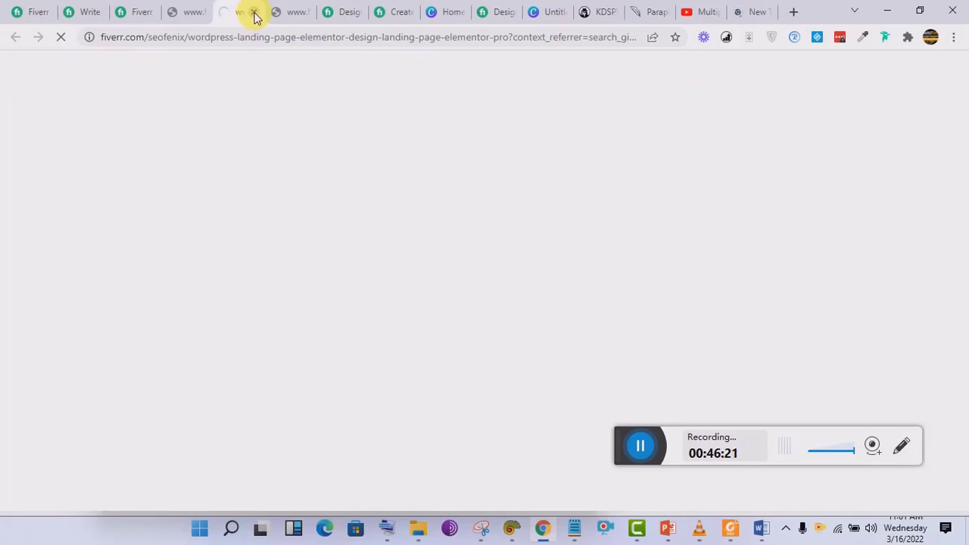
pyautogui.click(254, 14)
pyautogui.click(254, 14)
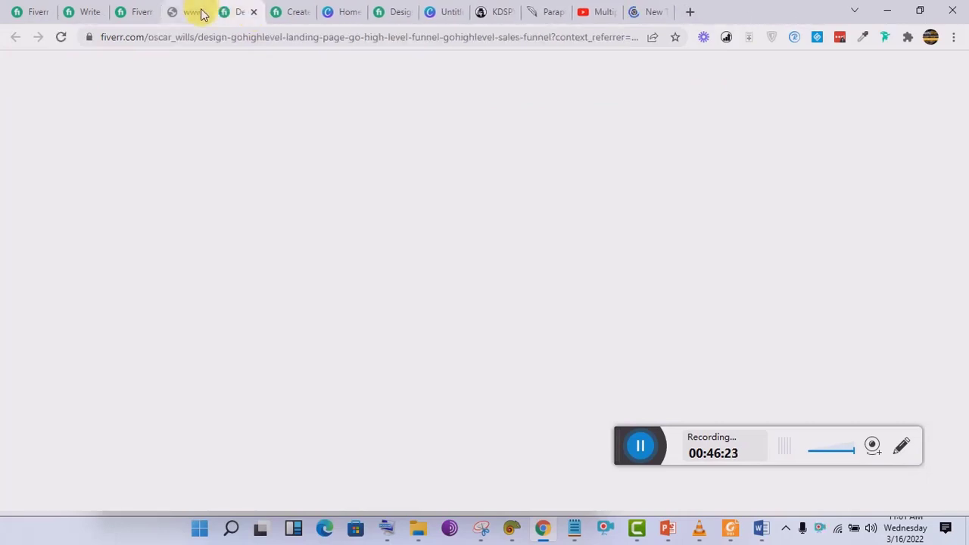
pyautogui.click(202, 16)
pyautogui.click(201, 14)
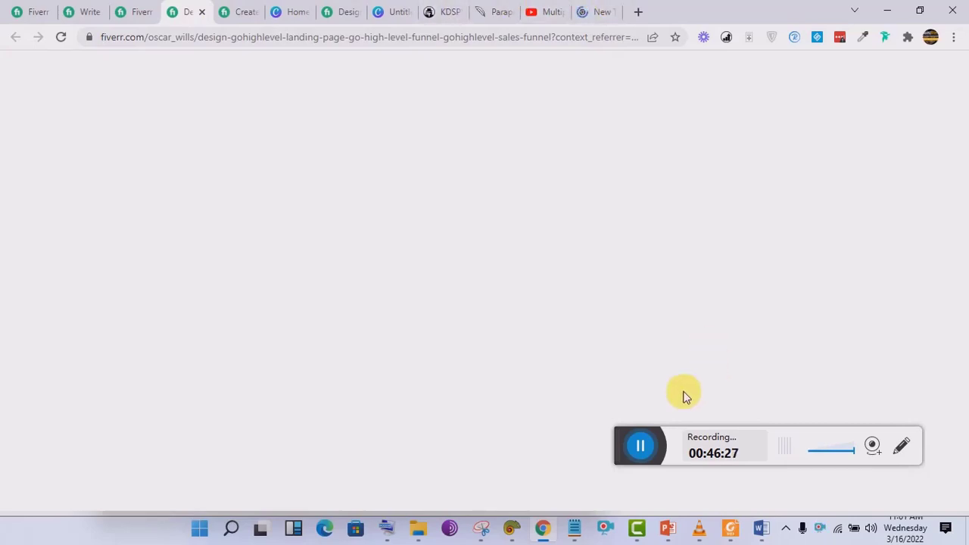
pyautogui.click(640, 447)
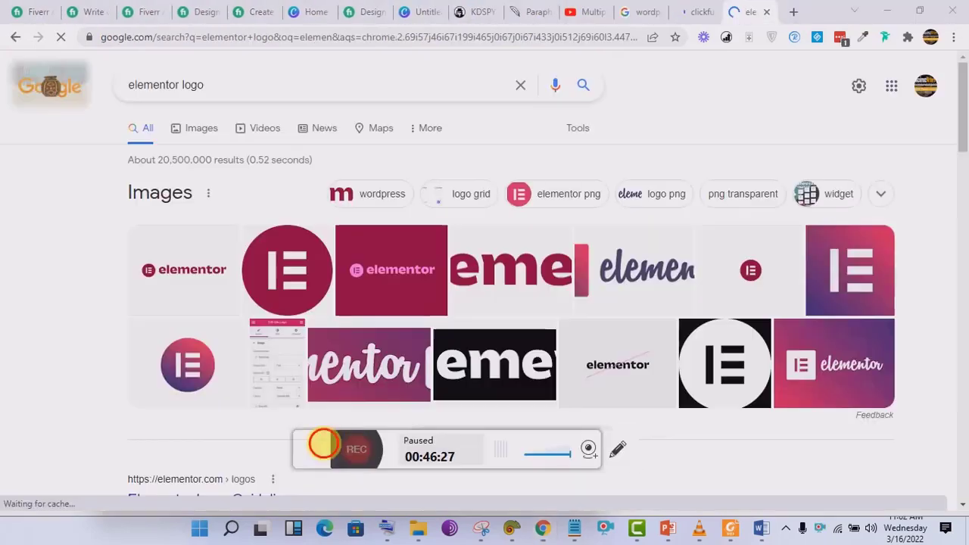
pyautogui.click(323, 447)
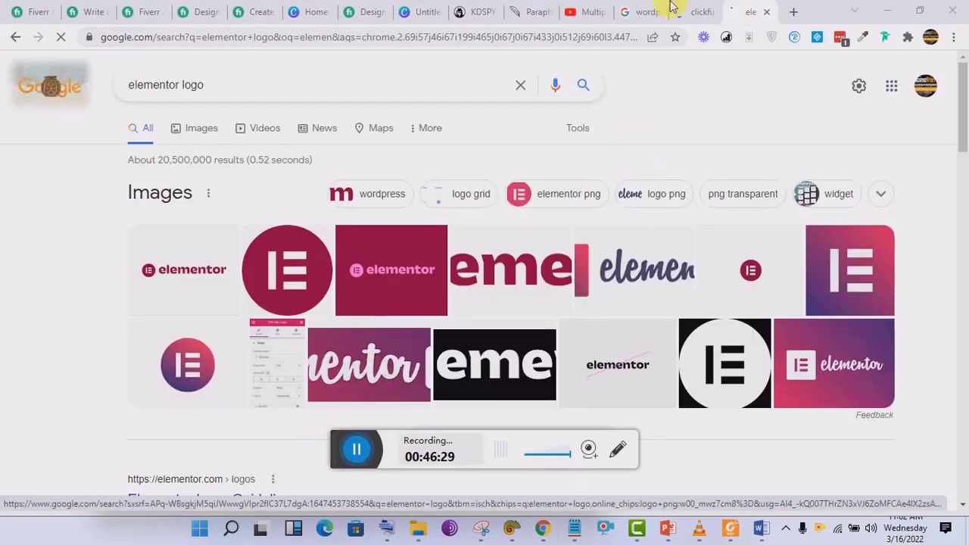
# Check the Fiverr gig's logo against the "wordpress logo" search results, and preview the blue WordPress logo and a related image.
pyautogui.click(636, 7)
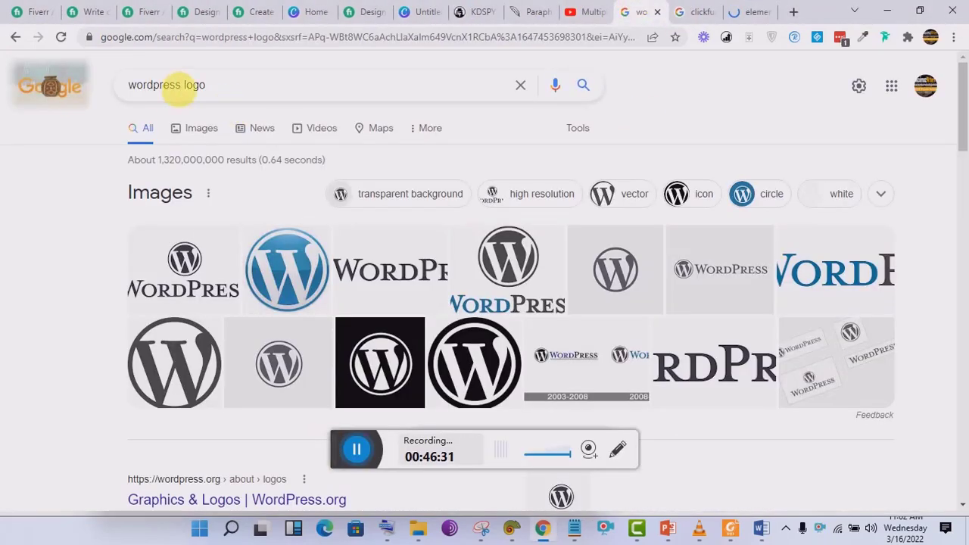
pyautogui.click(368, 6)
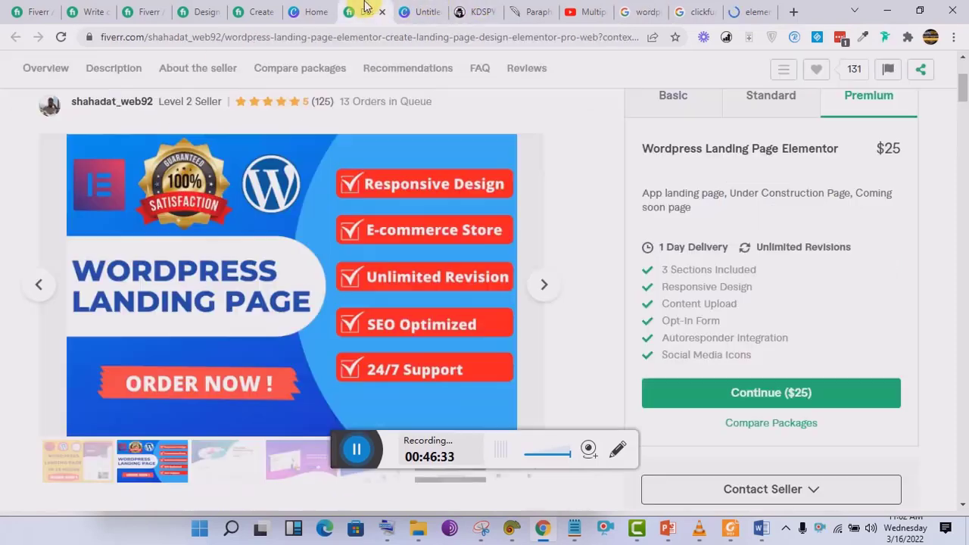
pyautogui.click(632, 9)
pyautogui.click(295, 268)
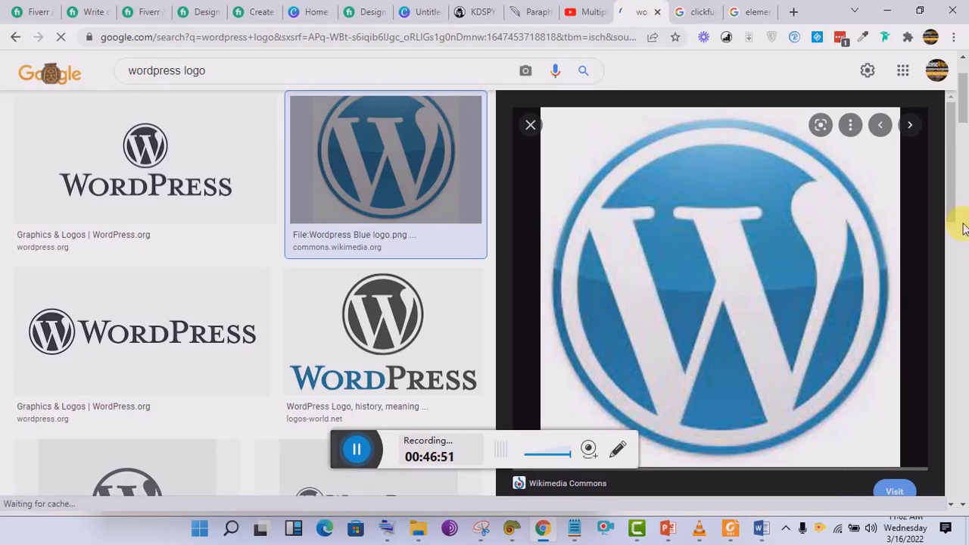
pyautogui.moveTo(955, 197); pyautogui.dragTo(960, 265)
pyautogui.click(887, 379)
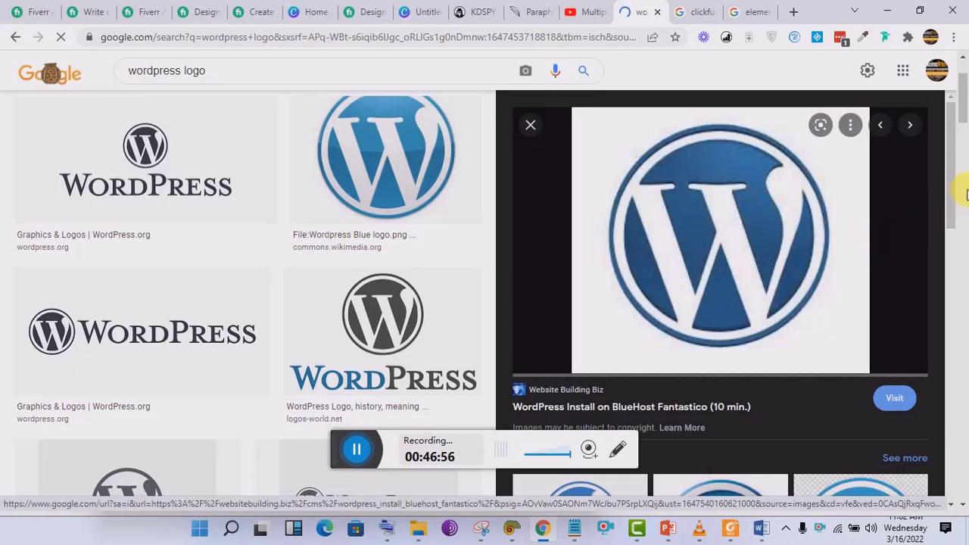
# Browse the related WordPress logos, recheck the Fiverr gig image, and preview the raised blue circular logo from en.xdams.org.
pyautogui.scroll(-1, 956, 240)
pyautogui.scroll(-5, 956, 241)
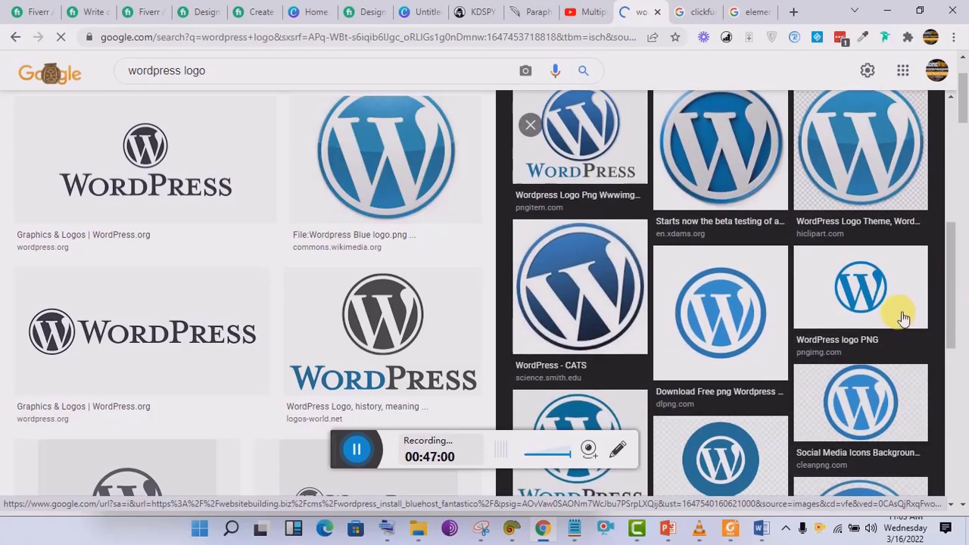
pyautogui.click(362, 6)
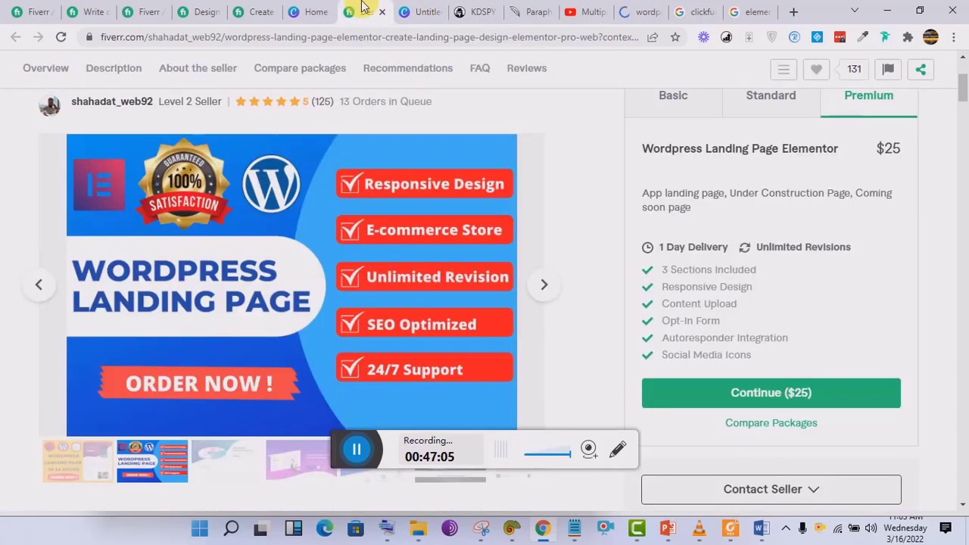
pyautogui.click(645, 11)
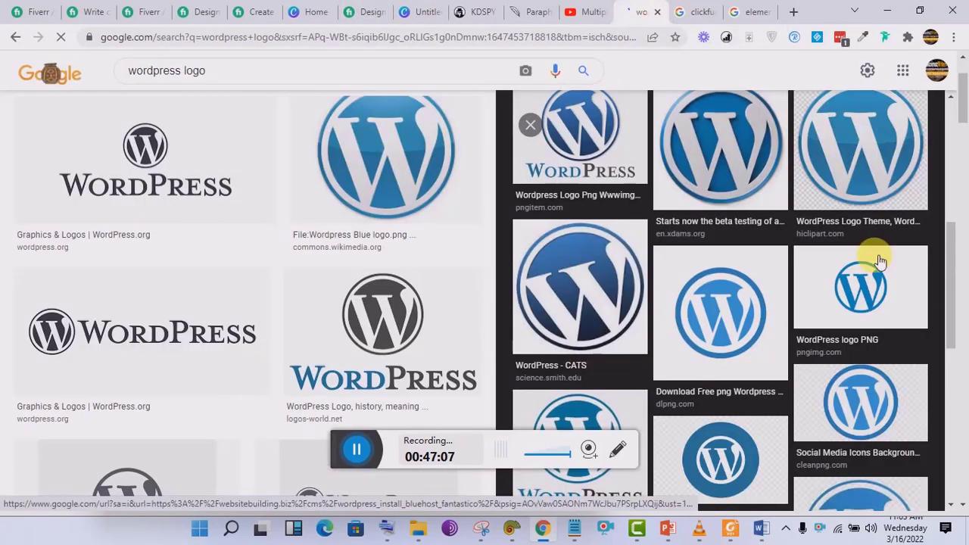
pyautogui.click(755, 143)
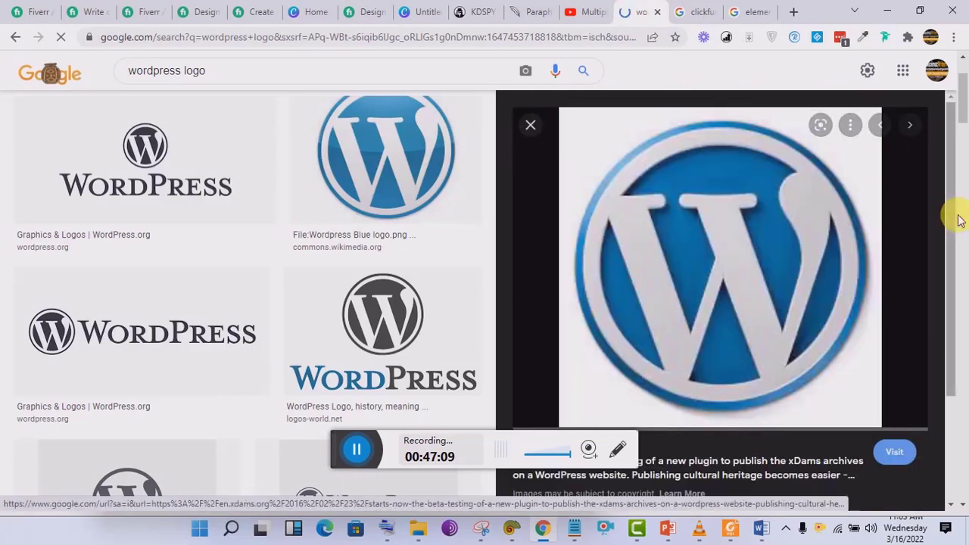
# Compare the Fiverr gig image with the "clickfunnel logo" search results and preview the transparent Click Funnels logo from pngitem.com.
pyautogui.click(693, 11)
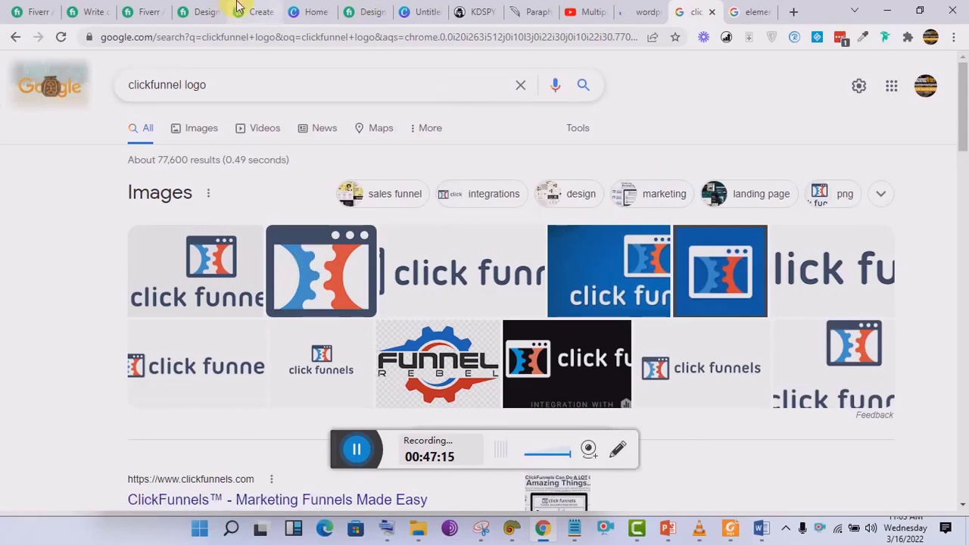
pyautogui.click(354, 9)
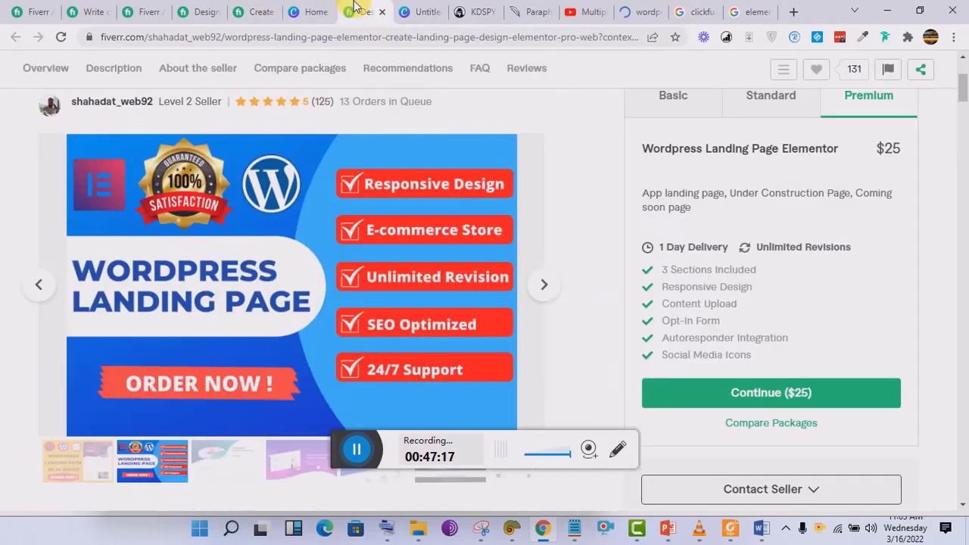
pyautogui.click(695, 10)
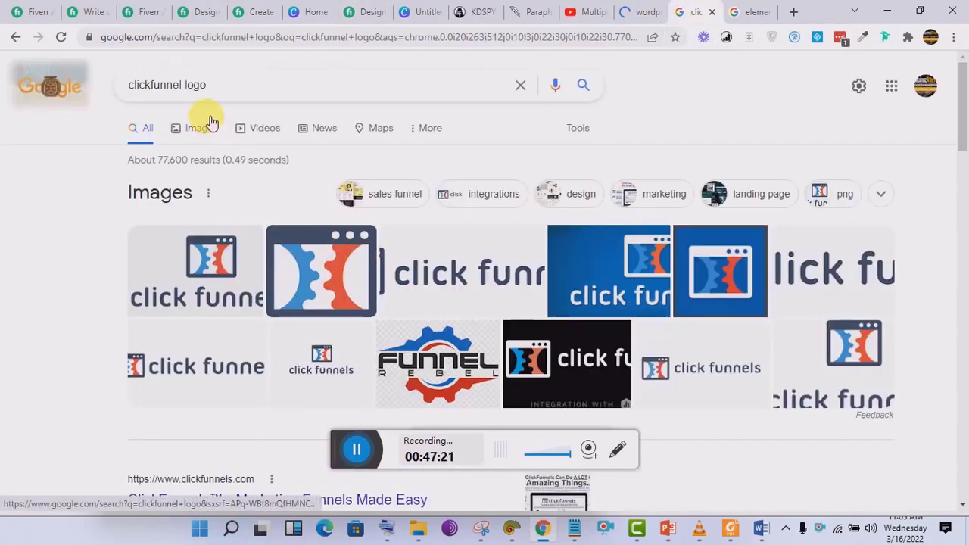
pyautogui.click(186, 84)
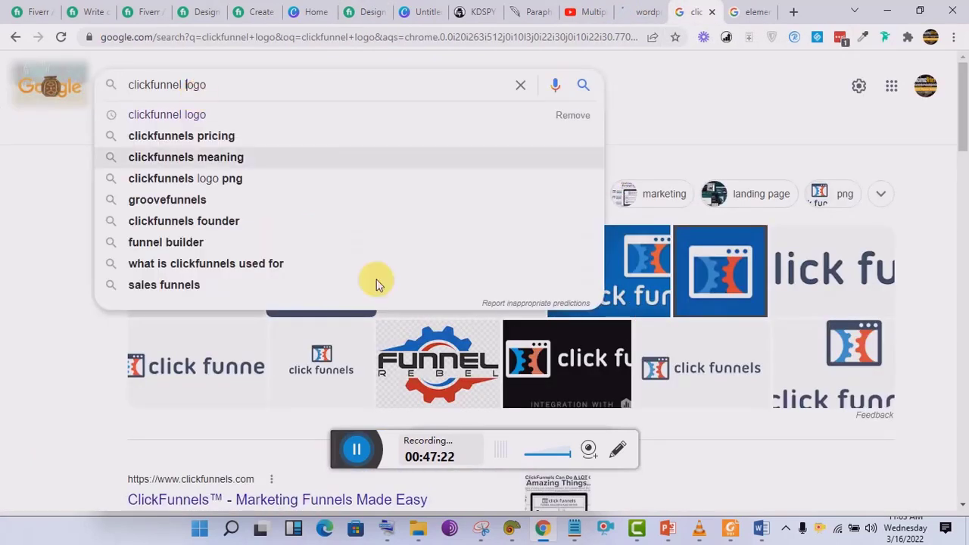
pyautogui.click(42, 343)
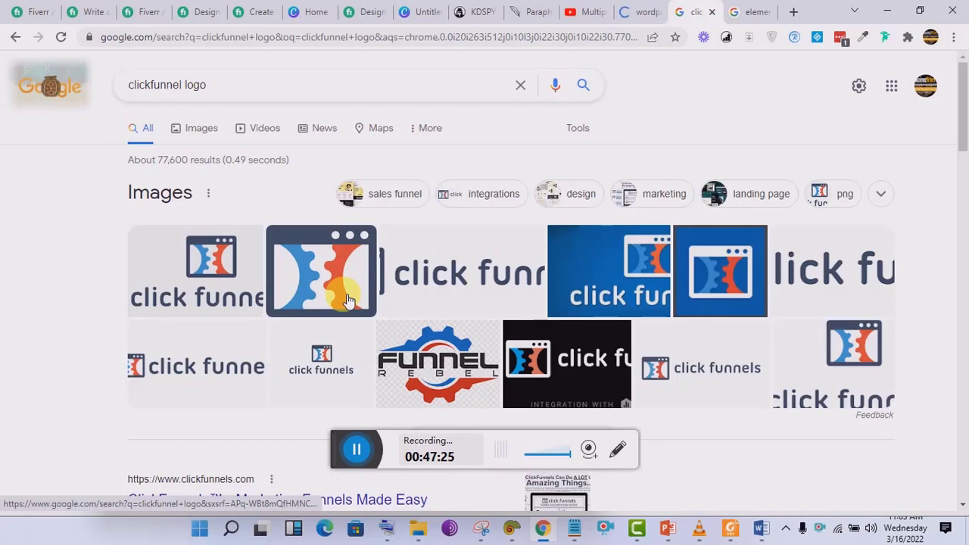
pyautogui.click(223, 278)
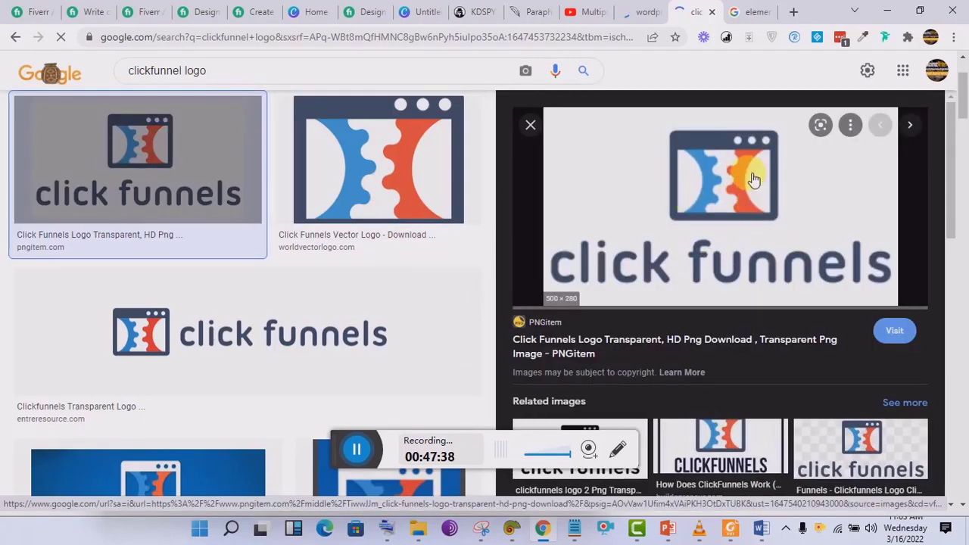
# Go to the "elementor logo" search results, preview the pink-purple Elementor banner from Compete Themes, and browse its related images.
pyautogui.click(738, 9)
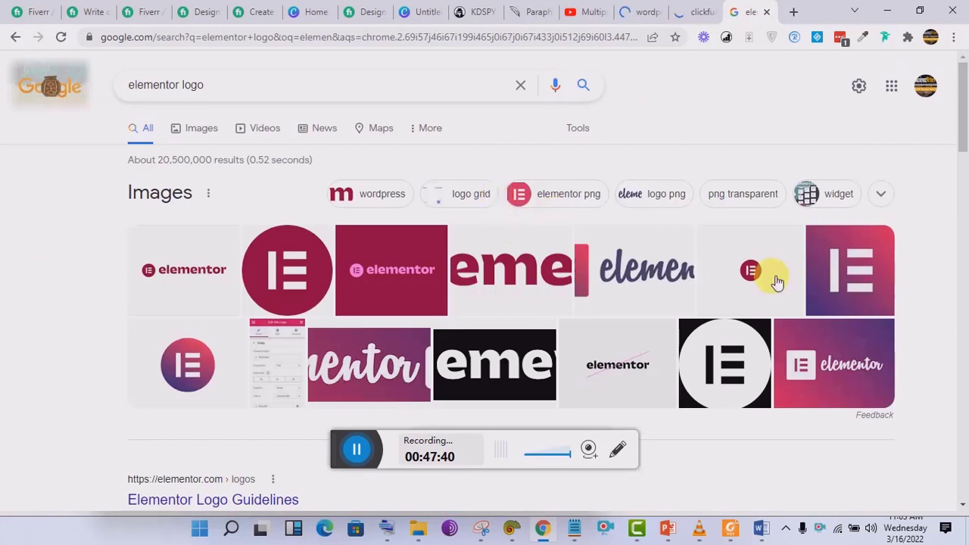
pyautogui.click(831, 370)
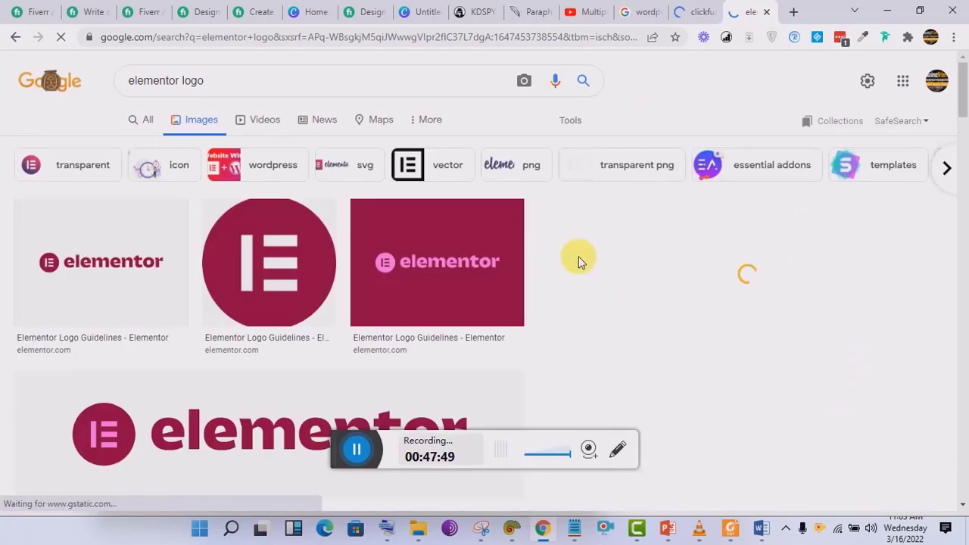
pyautogui.click(720, 250)
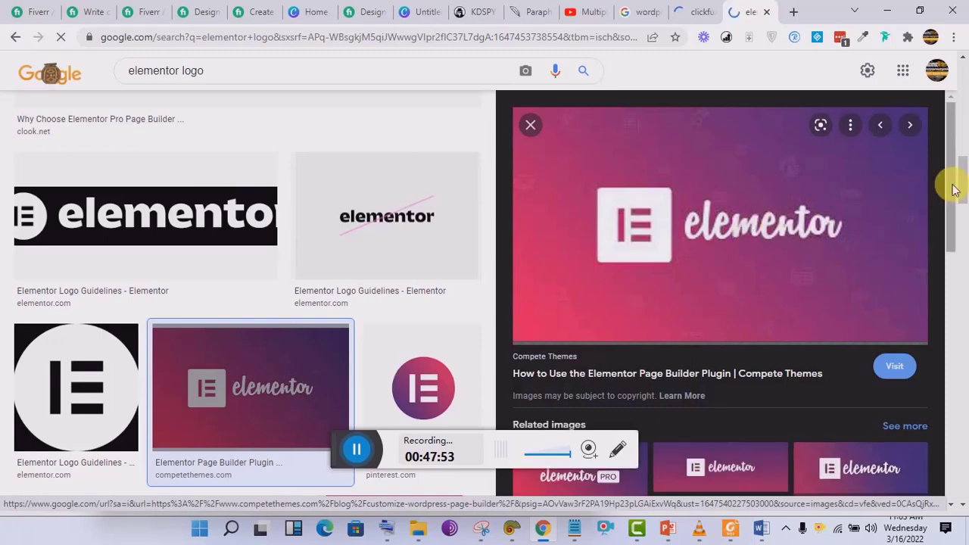
pyautogui.moveTo(954, 186); pyautogui.dragTo(960, 318)
# Preview the round gradient Elementor logo from Pinterest, and open the related square Elementor logo from oceanofcrack.com.
pyautogui.click(428, 387)
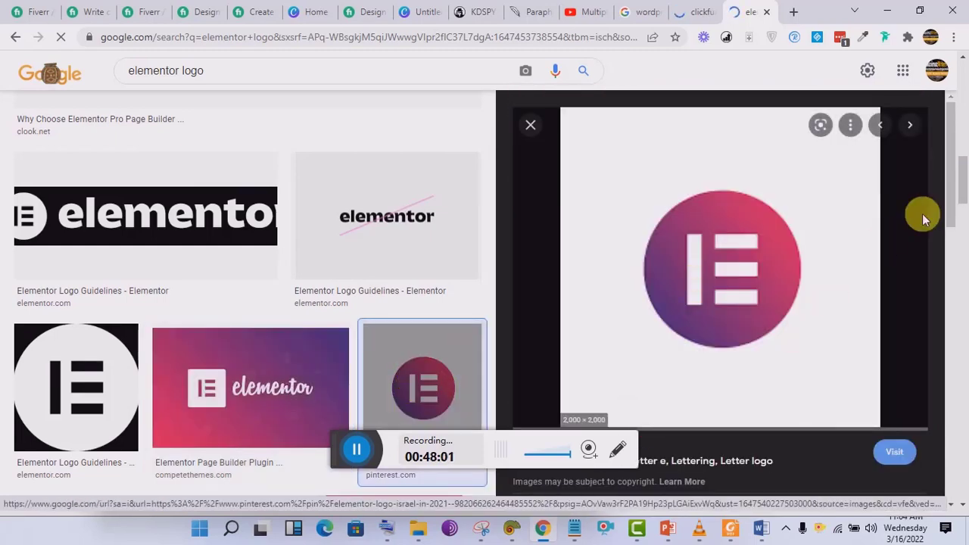
pyautogui.moveTo(950, 192); pyautogui.dragTo(955, 292)
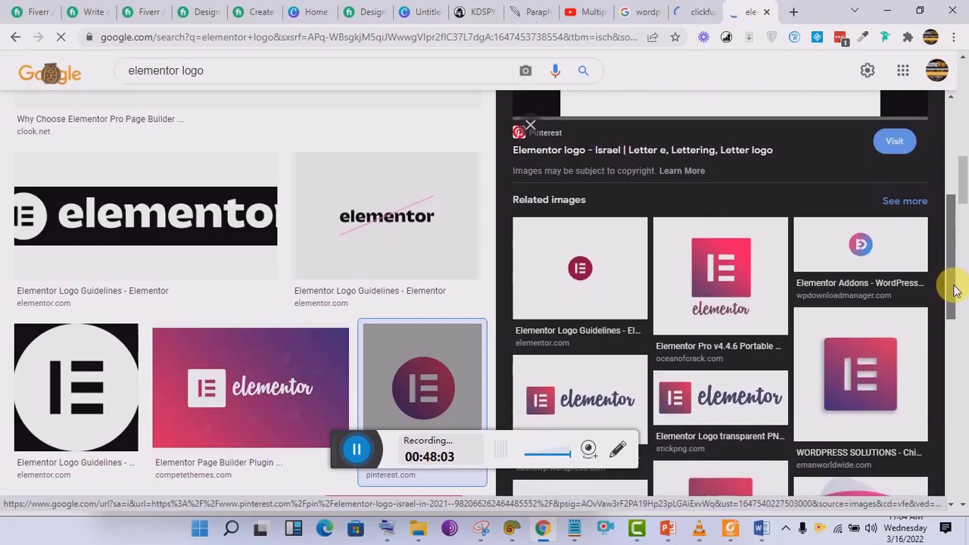
pyautogui.click(762, 275)
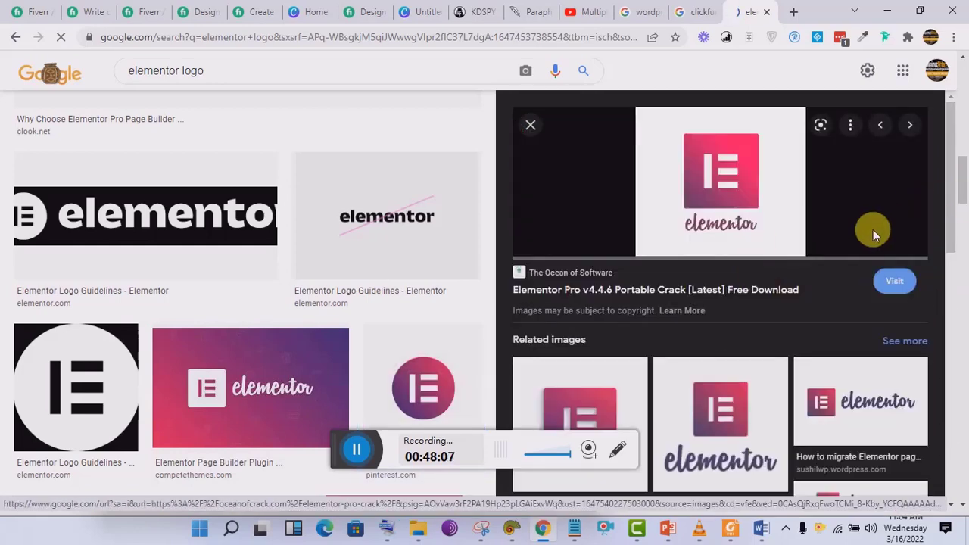
# Return to the "wordpress logo" results, browse the related images, and preview the blue circular logo from freepngimg.com.
pyautogui.click(721, 155)
pyautogui.click(636, 8)
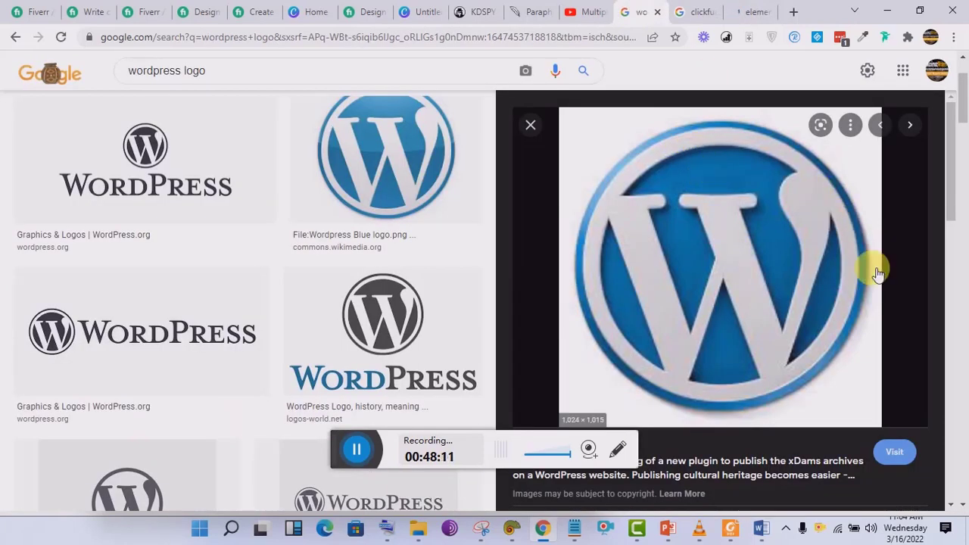
pyautogui.moveTo(956, 265); pyautogui.dragTo(961, 297)
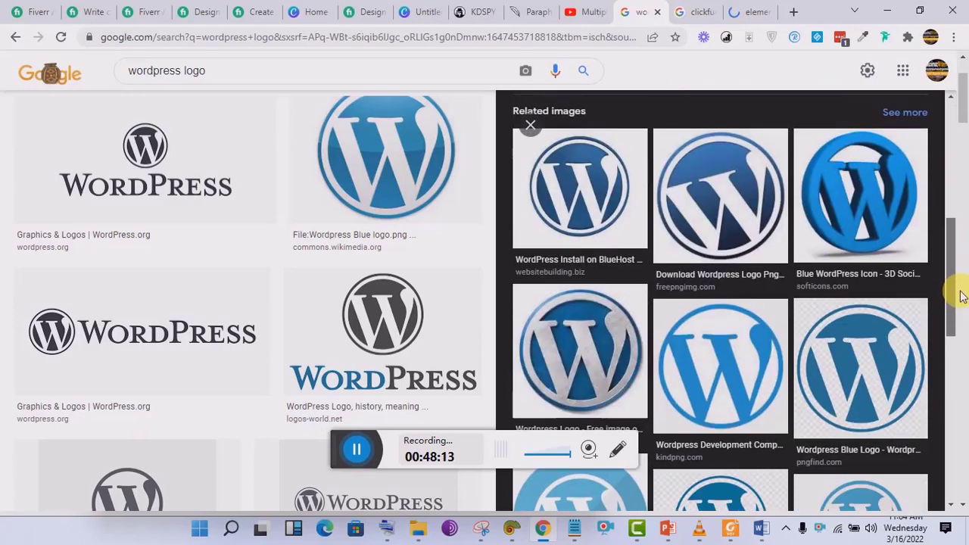
pyautogui.scroll(3, 962, 280)
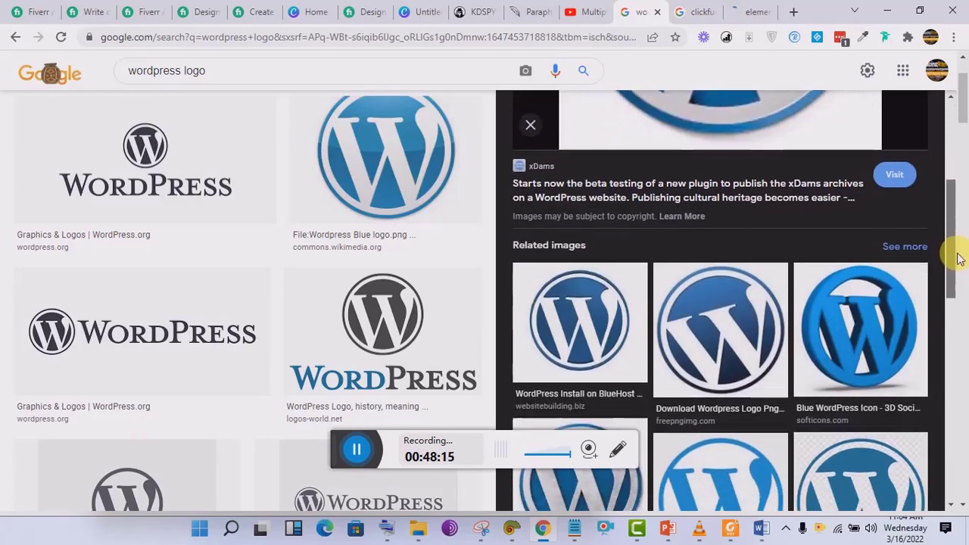
pyautogui.click(747, 326)
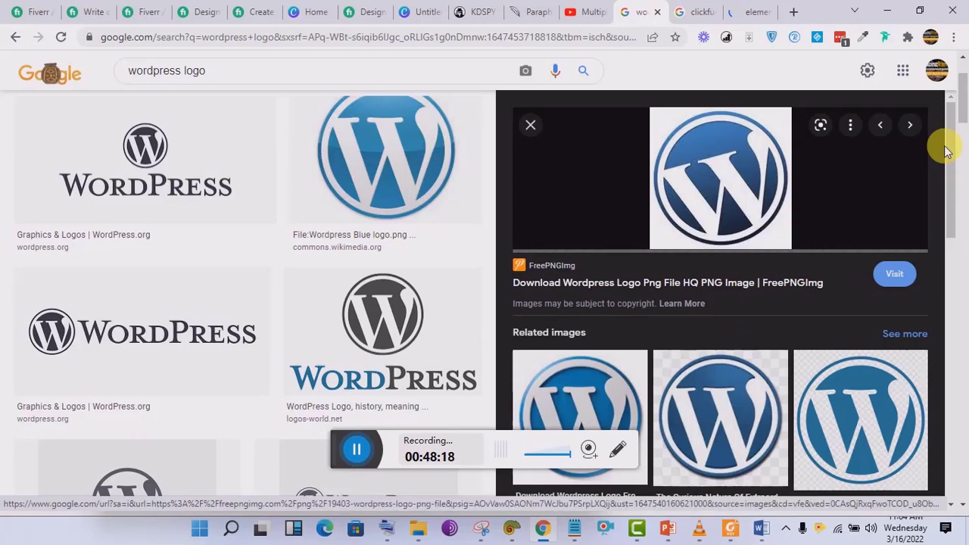
# Preview the related ClickFunnels logo from buildapreneur.com and compare it with the chosen WordPress logo.
pyautogui.click(676, 10)
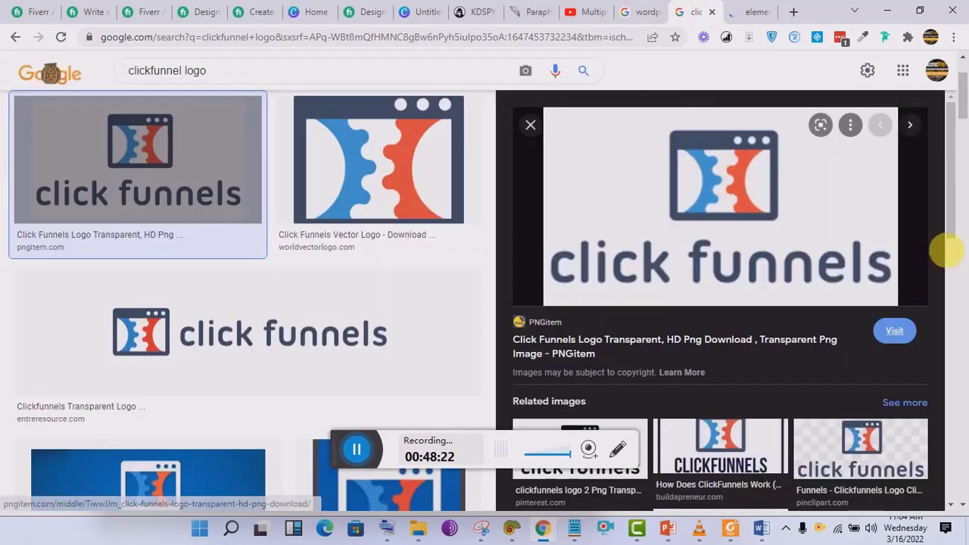
pyautogui.click(723, 463)
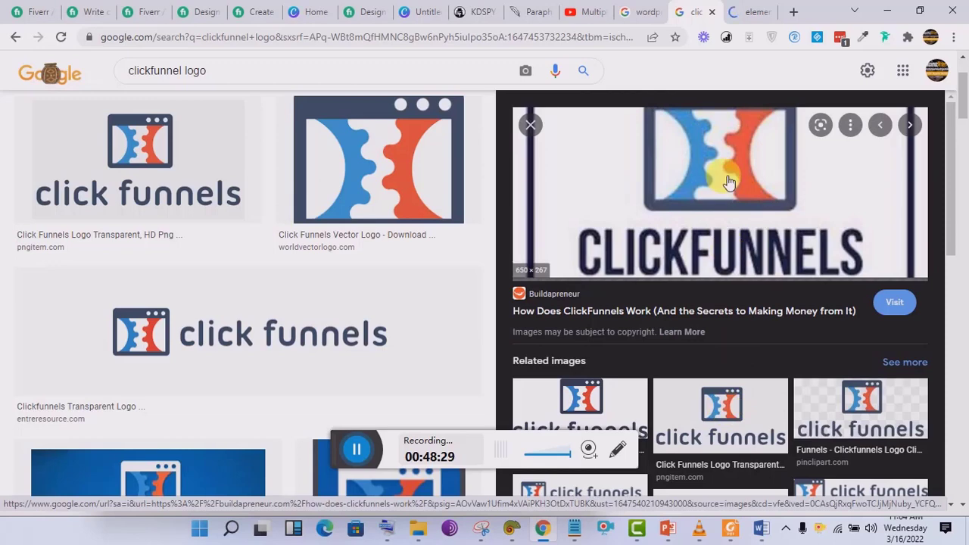
pyautogui.click(632, 11)
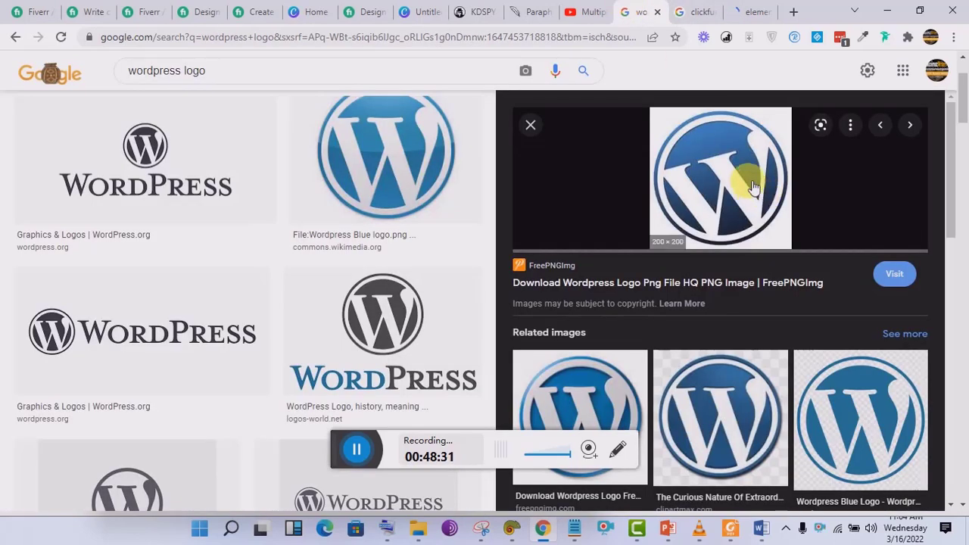
pyautogui.click(697, 7)
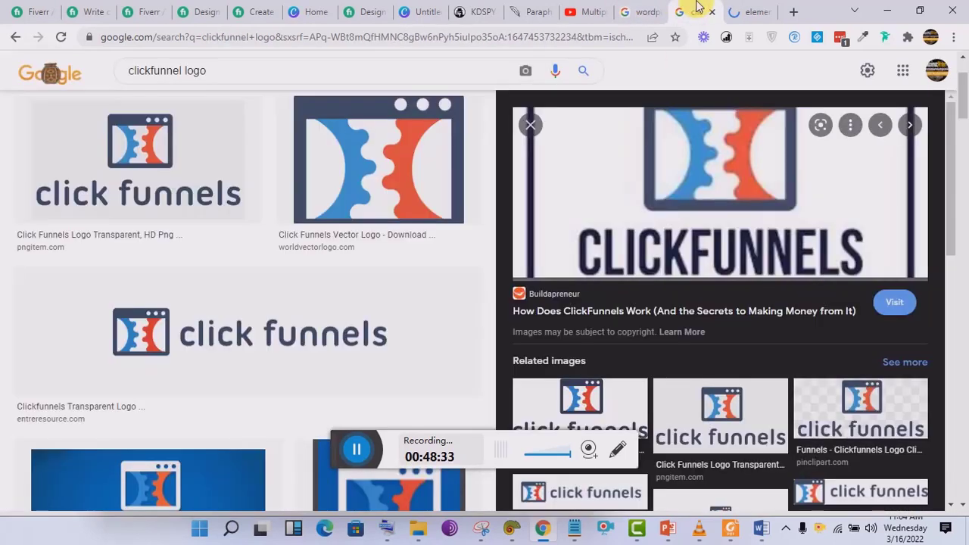
# Save the square Elementor logo image to the Desktop as a PNG named "elemento".
pyautogui.click(739, 7)
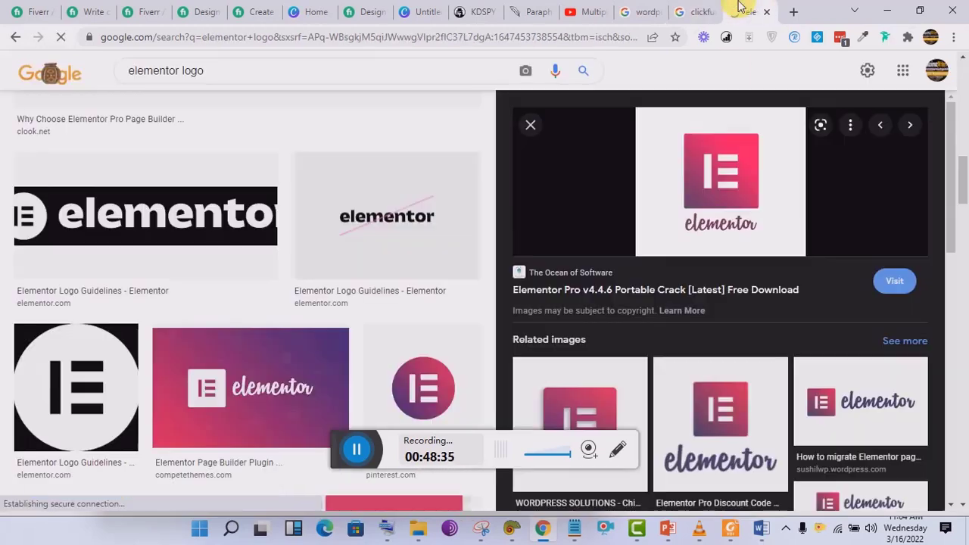
pyautogui.rightClick(733, 178)
pyautogui.click(768, 329)
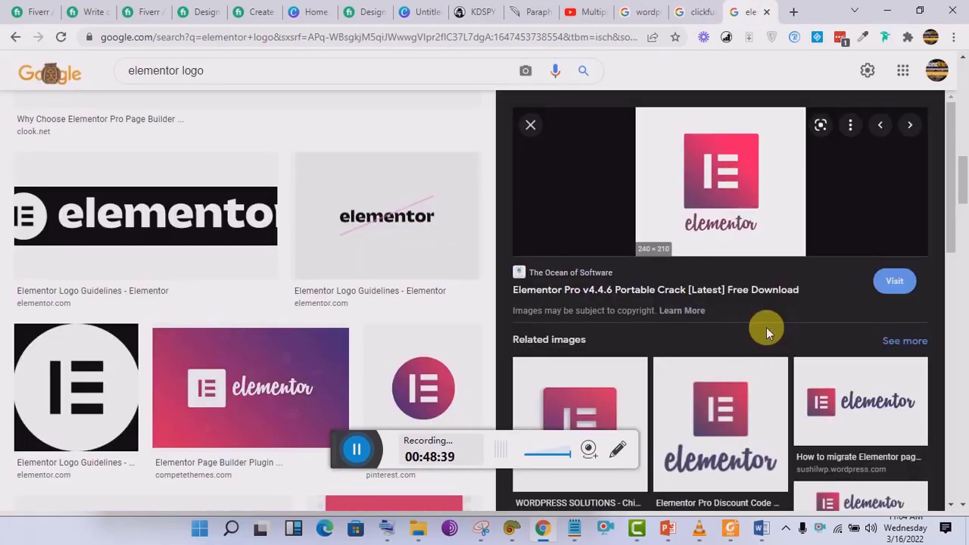
pyautogui.click(367, 458)
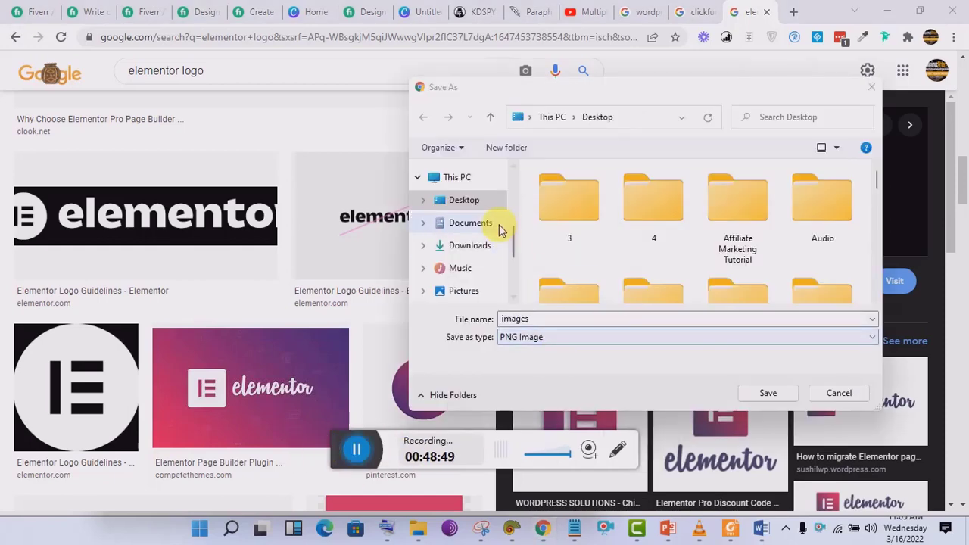
pyautogui.click(490, 201)
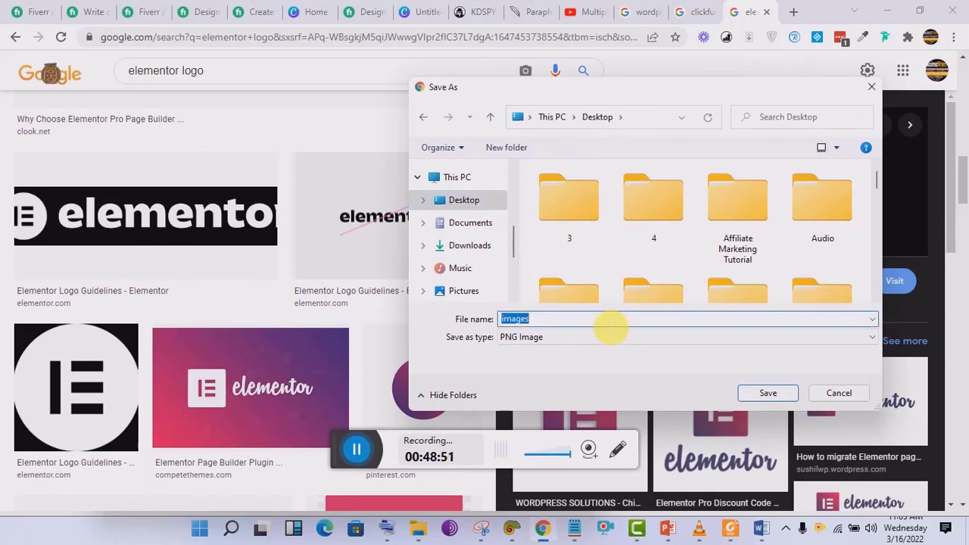
pyautogui.write('el')
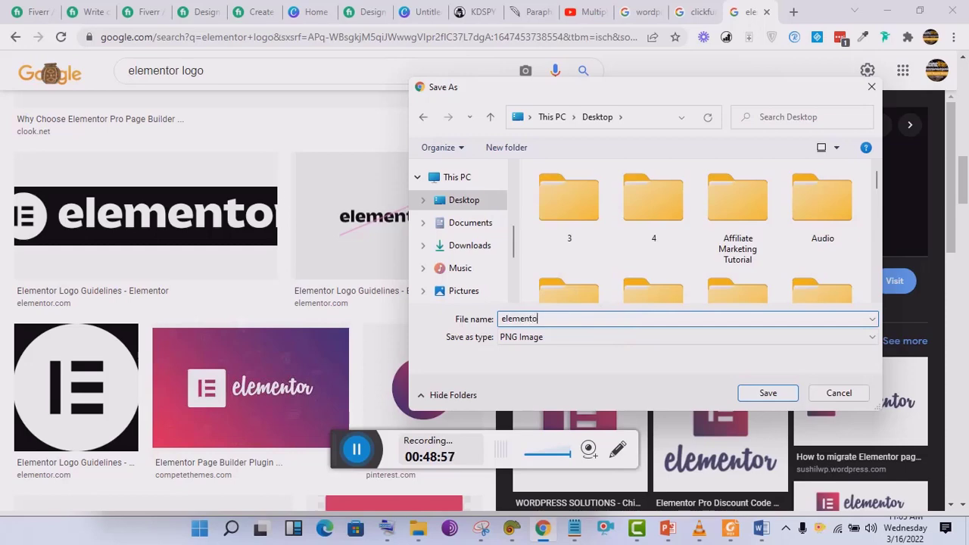
pyautogui.write('emento')
pyautogui.press('Return')
# Return to the "clickfunnel logo" results and preview the related transparent Click Funnels logo from pngitem.com.
pyautogui.click(696, 12)
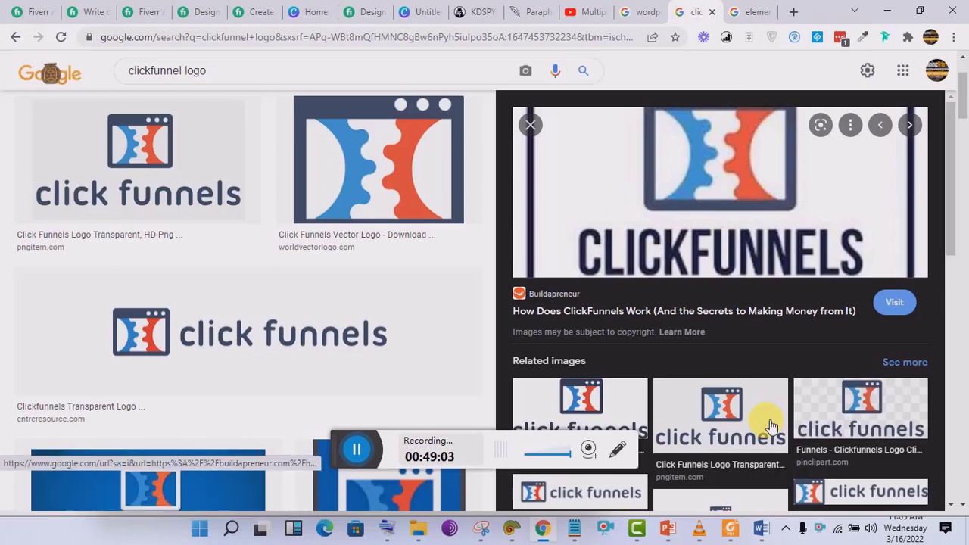
pyautogui.click(766, 416)
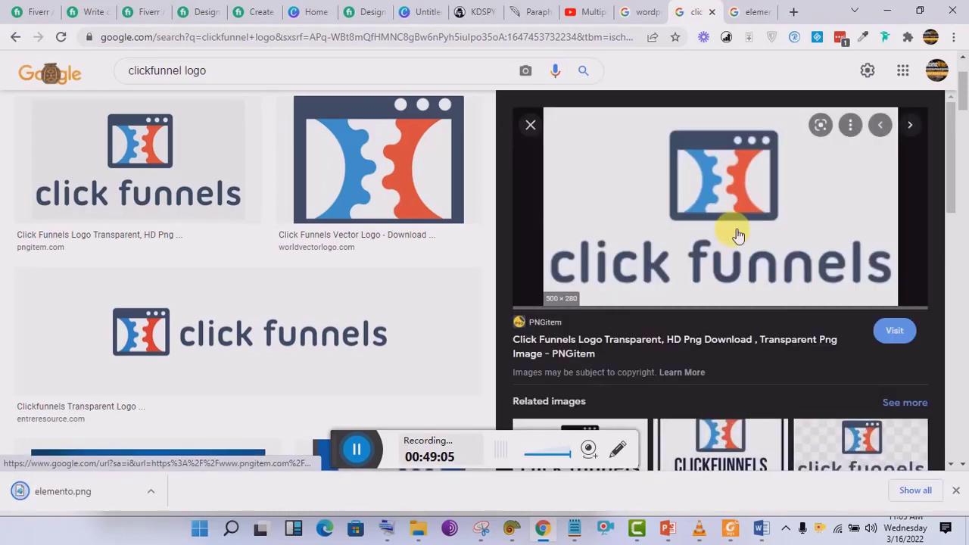
pyautogui.moveTo(948, 166)
pyautogui.mouseDown()
pyautogui.moveTo(950, 226)
pyautogui.moveTo(963, 237)
pyautogui.moveTo(953, 162)
pyautogui.mouseUp()
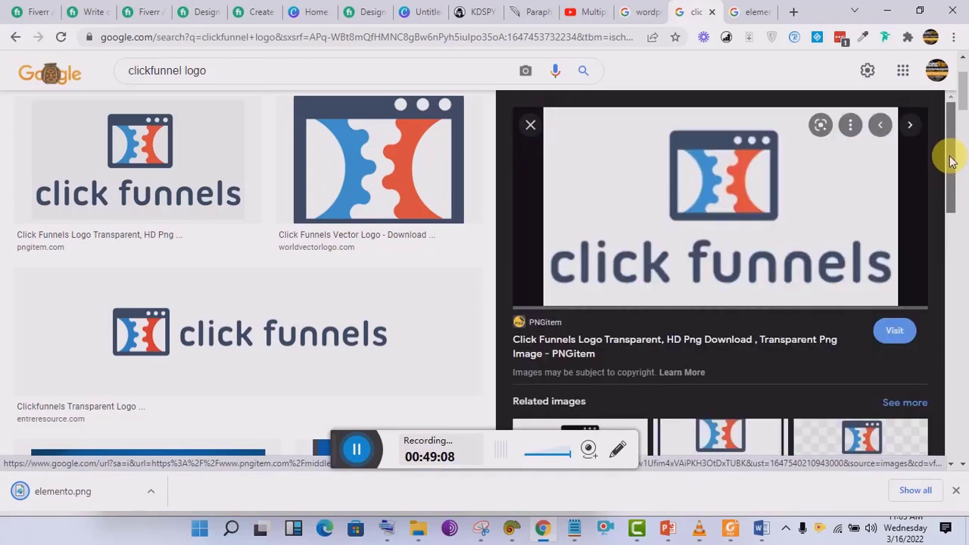
# Save the blue circular WordPress logo from FreePNGImg to the Desktop as JPEG image "images (2)".
pyautogui.click(639, 9)
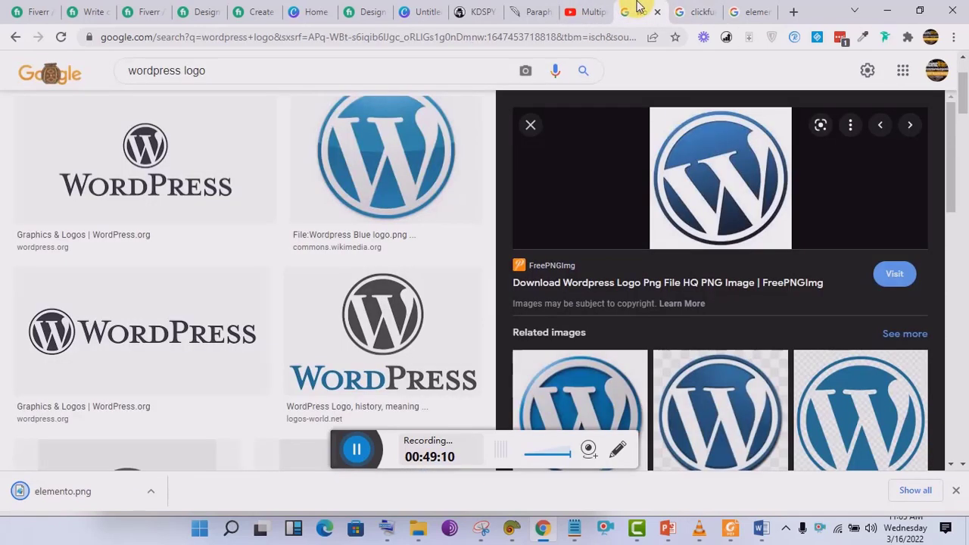
pyautogui.rightClick(709, 174)
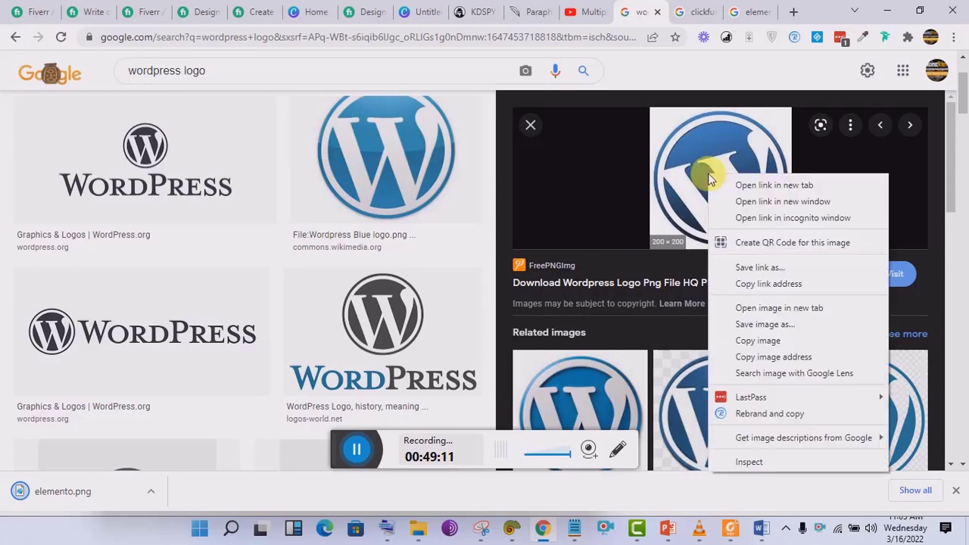
pyautogui.click(746, 325)
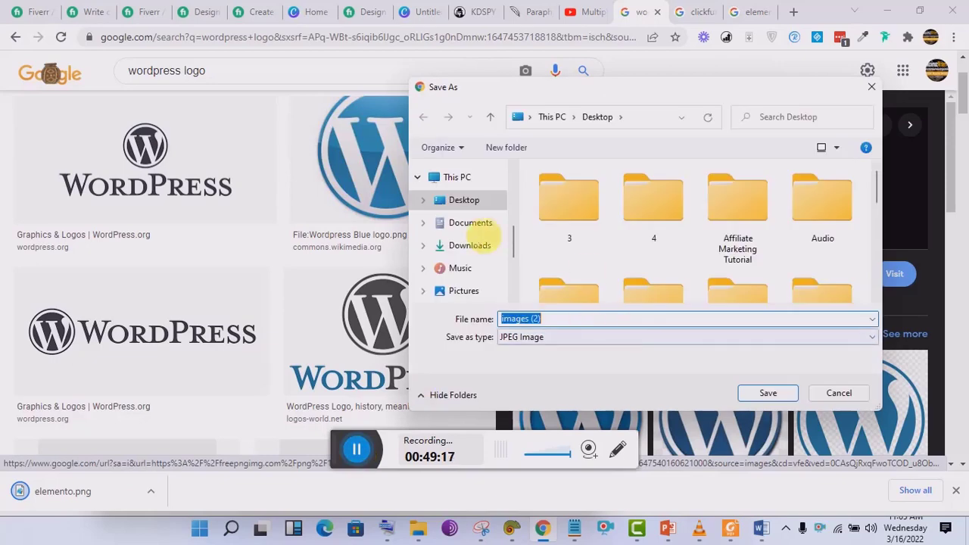
pyautogui.click(771, 389)
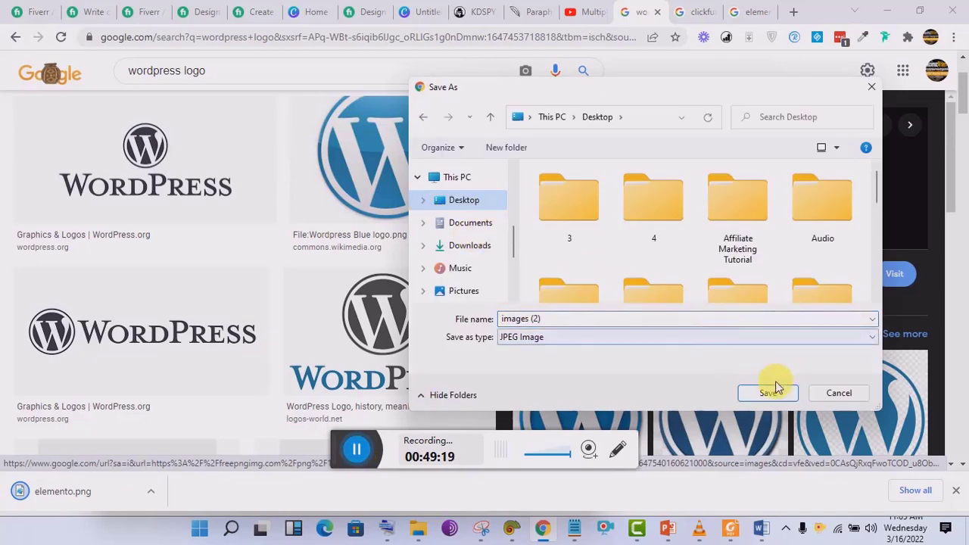
# Browse the related ClickFunnels logos and open the blue-framed one from lewtononline.com in a new tab.
pyautogui.click(700, 12)
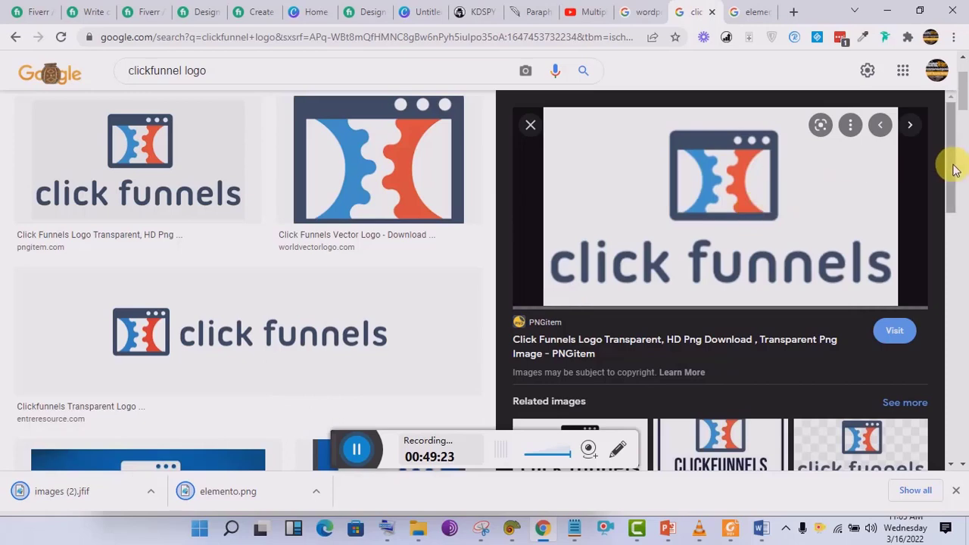
pyautogui.moveTo(954, 168); pyautogui.dragTo(958, 260)
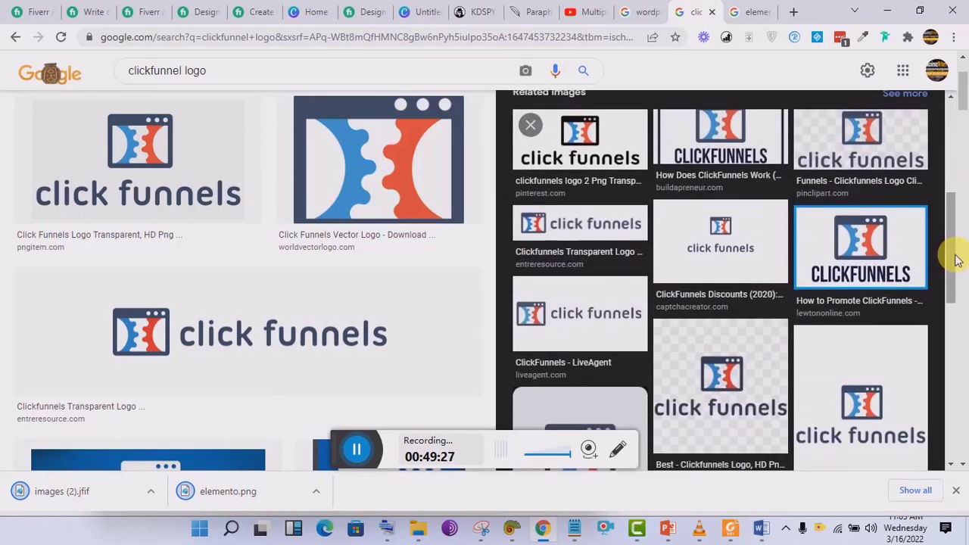
pyautogui.moveTo(953, 260); pyautogui.dragTo(956, 281)
pyautogui.rightClick(850, 215)
pyautogui.click(816, 226)
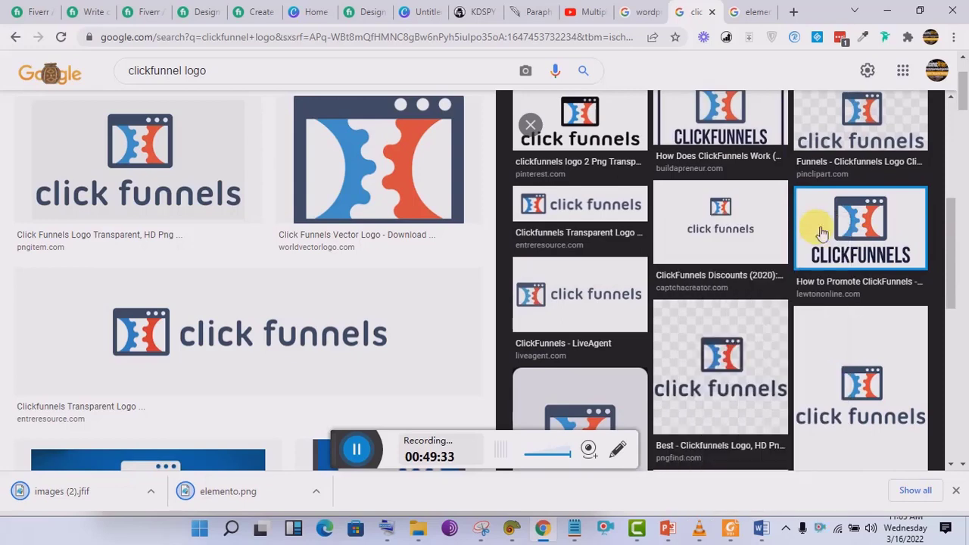
pyautogui.moveTo(955, 250); pyautogui.dragTo(945, 90)
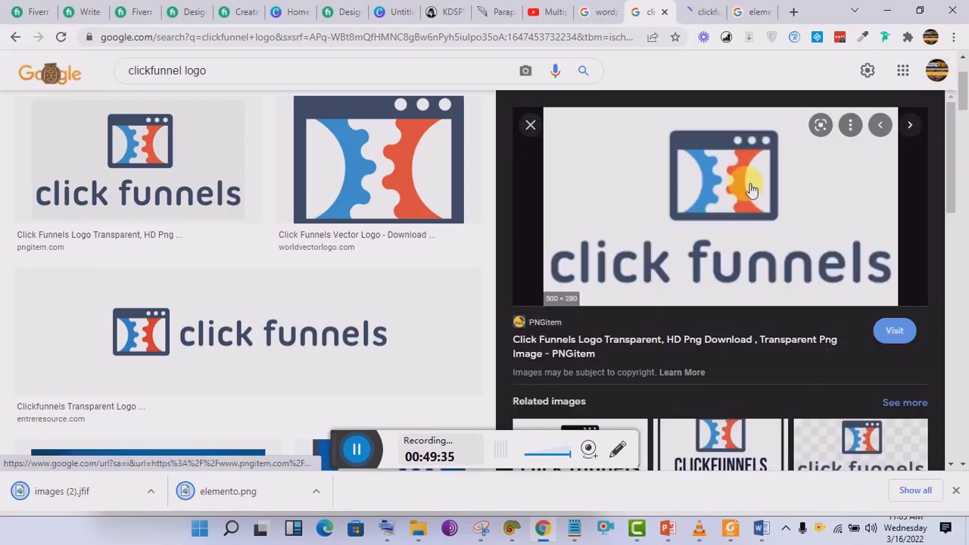
# Save the transparent Click Funnels logo from PNGitem to the Desktop as a PNG named "clickfunnel".
pyautogui.click(695, 8)
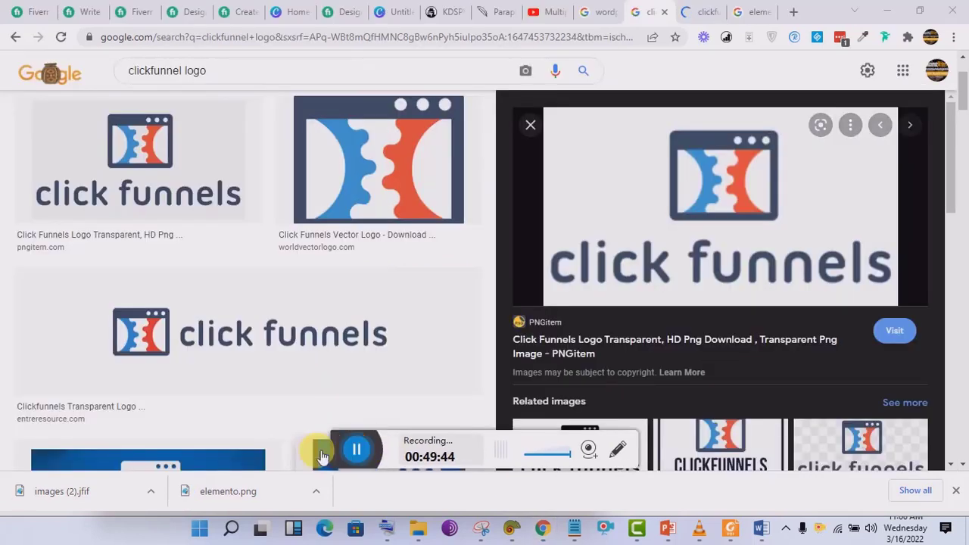
pyautogui.rightClick(676, 135)
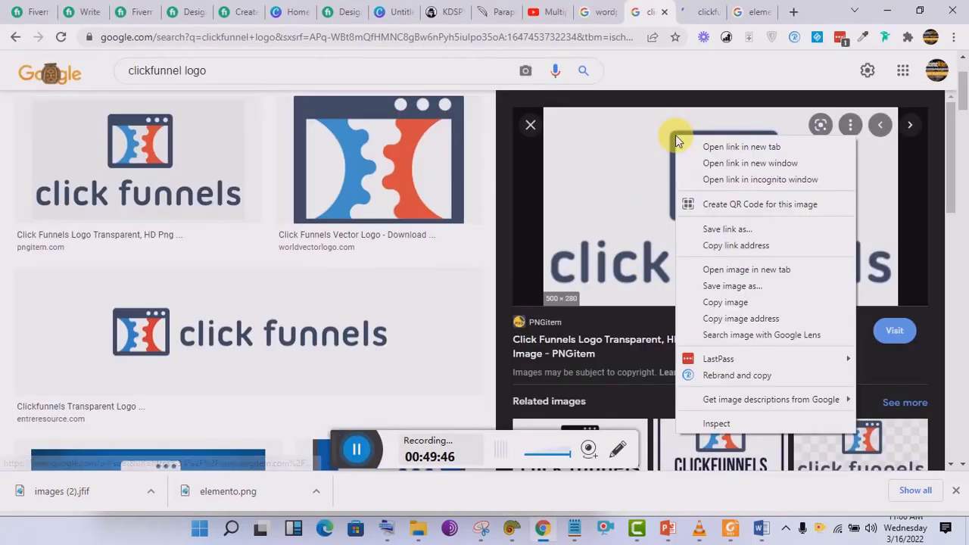
pyautogui.click(704, 270)
pyautogui.rightClick(714, 254)
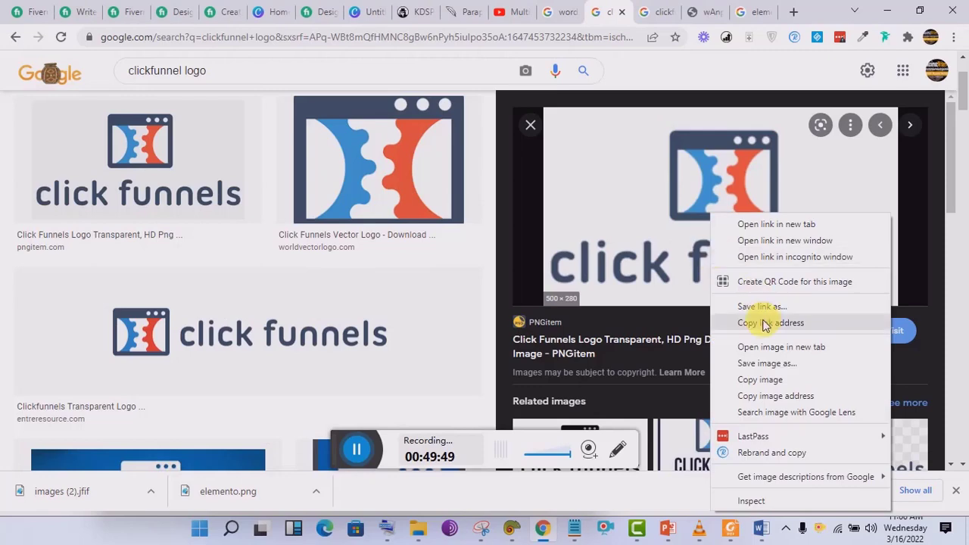
pyautogui.click(766, 365)
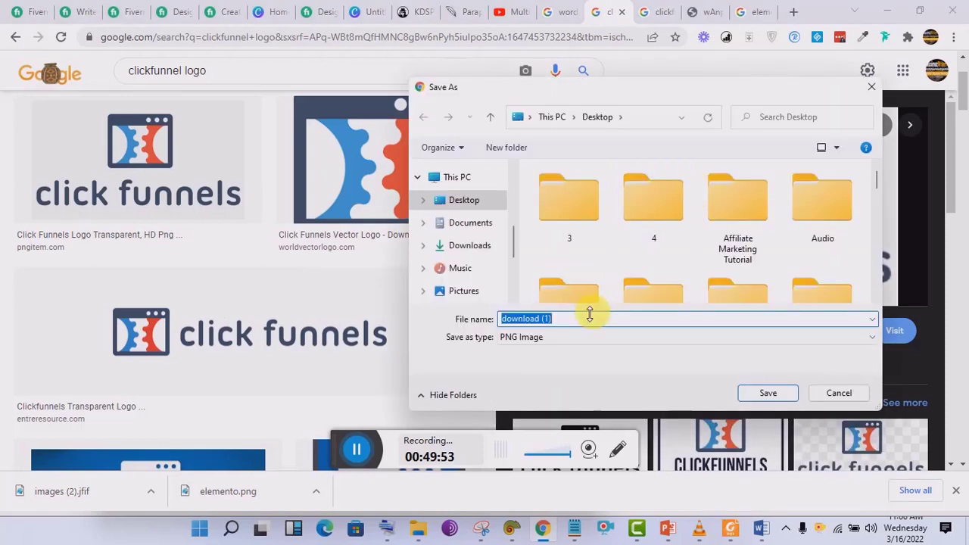
pyautogui.write('cli')
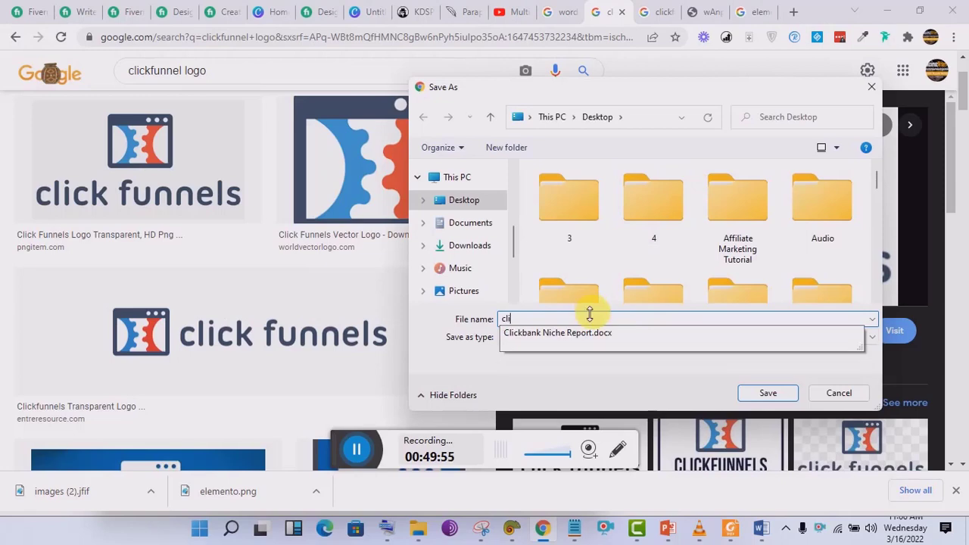
pyautogui.write('ckfunne')
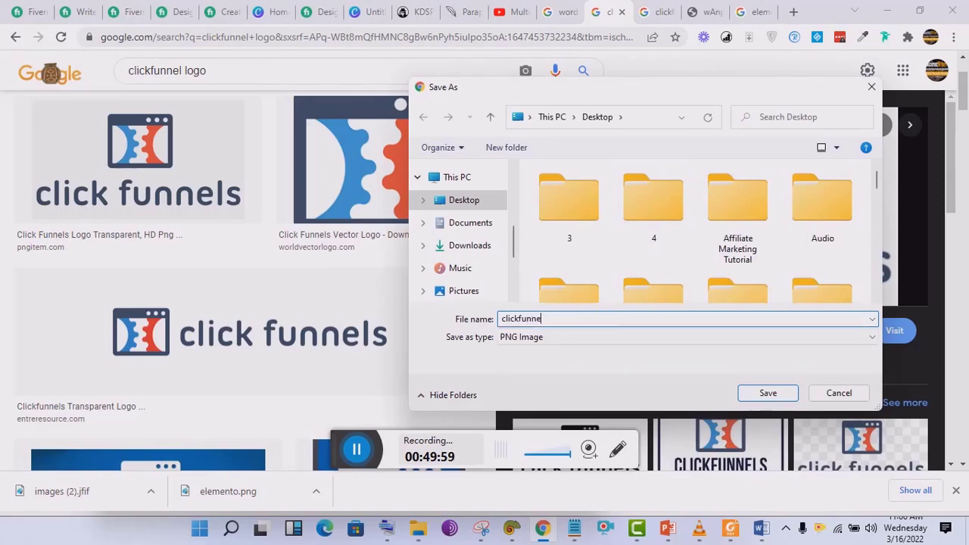
pyautogui.write('l')
pyautogui.press('Return')
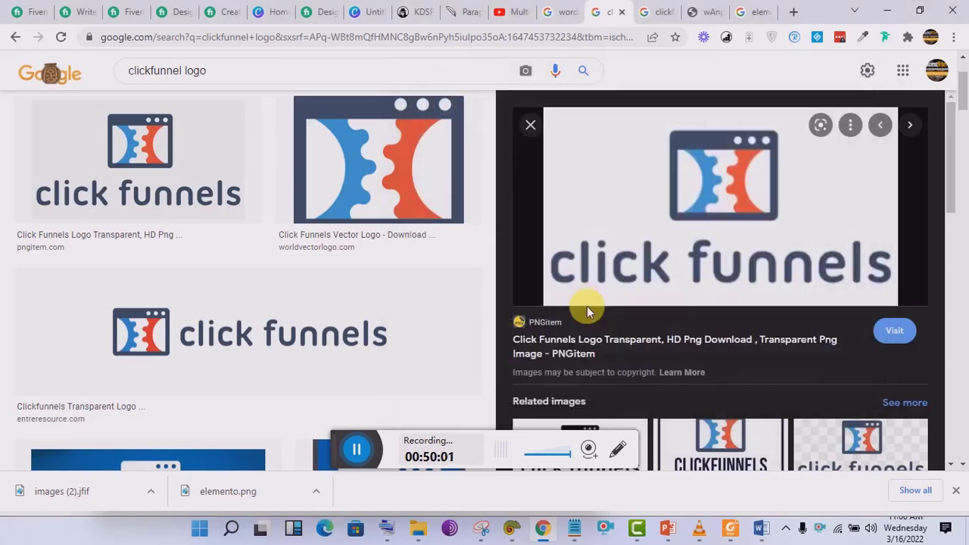
# Check the Lewton Online ClickFunnels image, then close the ClickFunnels search, both opened image tabs and the Elementor search.
pyautogui.click(666, 9)
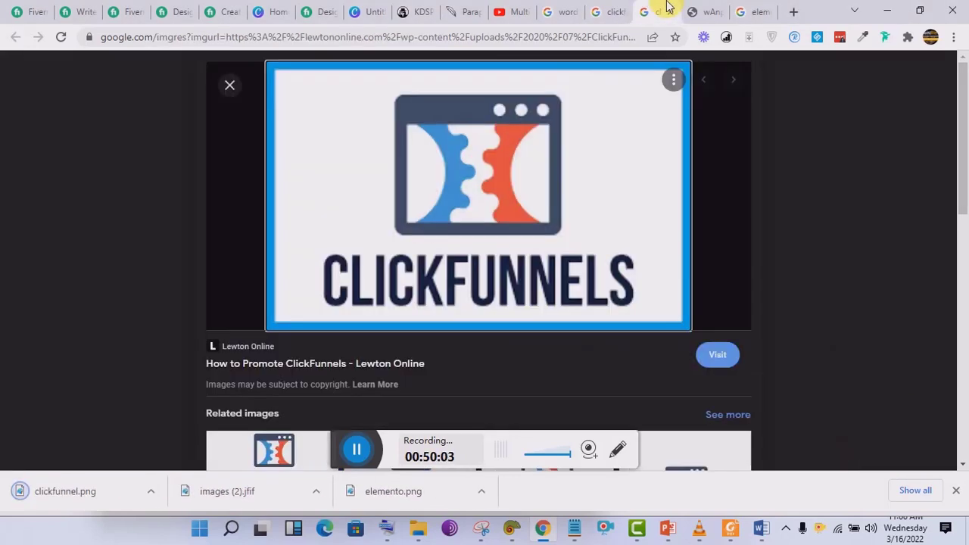
pyautogui.click(619, 13)
pyautogui.click(621, 14)
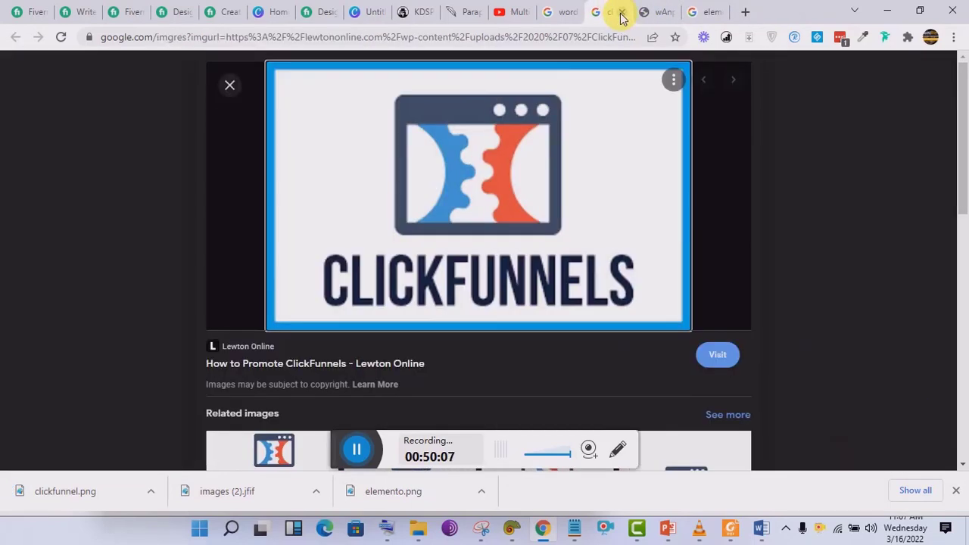
pyautogui.click(621, 14)
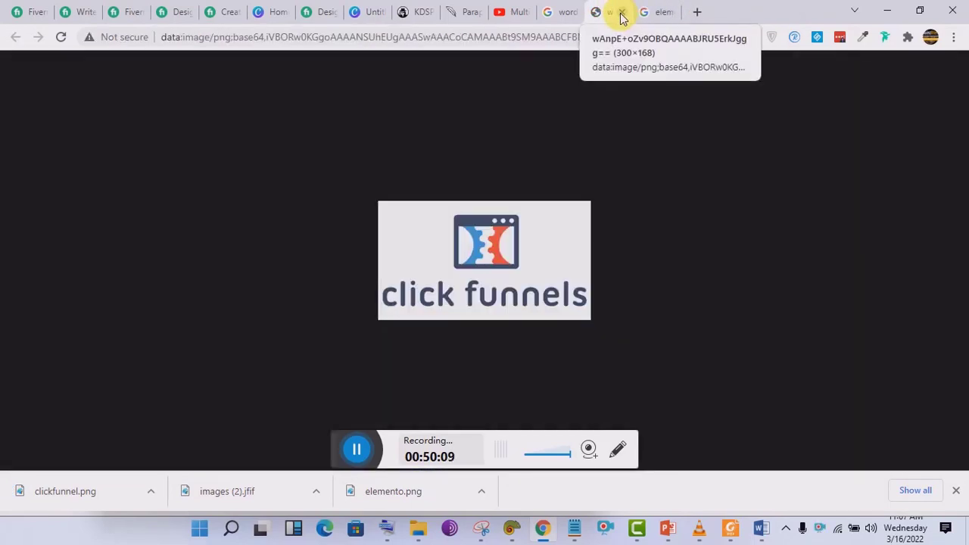
pyautogui.click(620, 14)
pyautogui.click(621, 14)
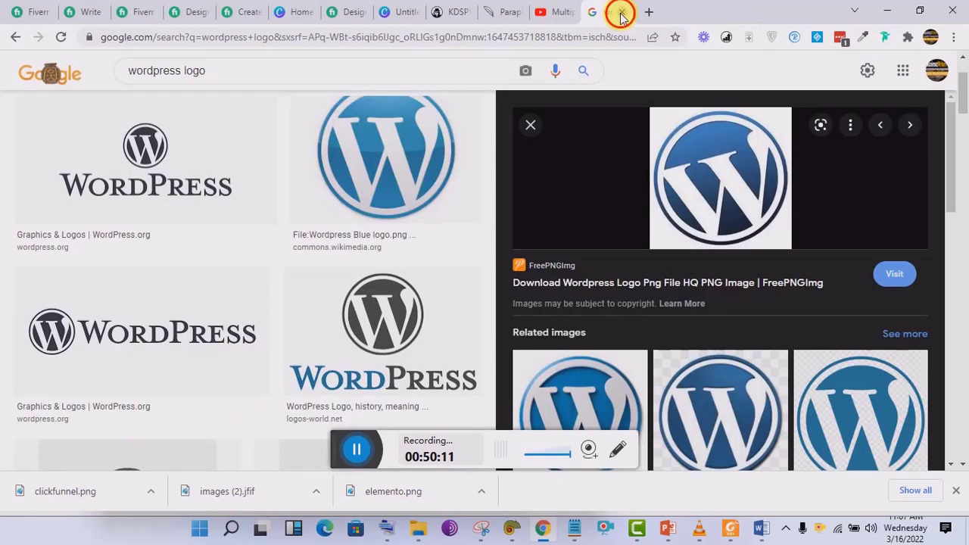
# Close the WordPress logo search and bring up the uploaded images in the Canva design, with nothing selected on the canvas.
pyautogui.click(621, 14)
pyautogui.click(429, 6)
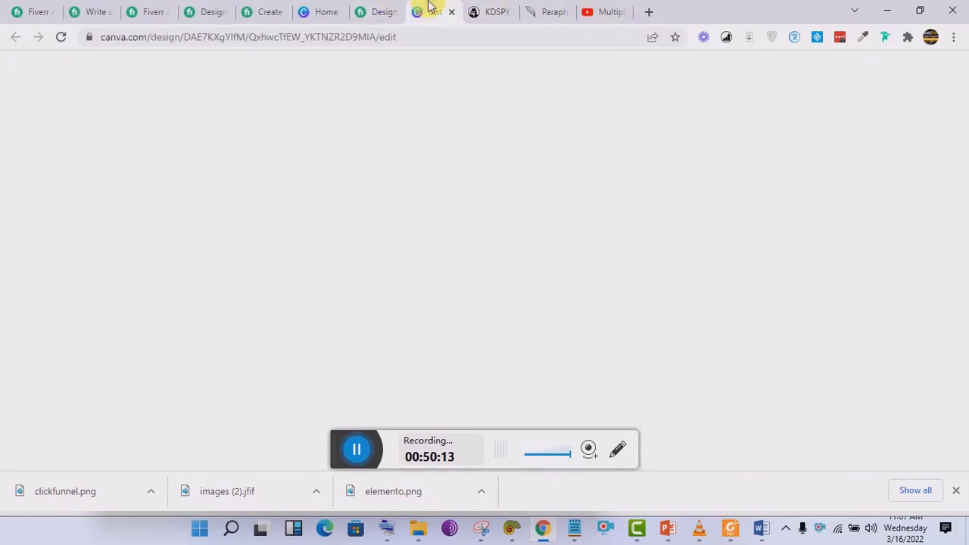
pyautogui.click(30, 223)
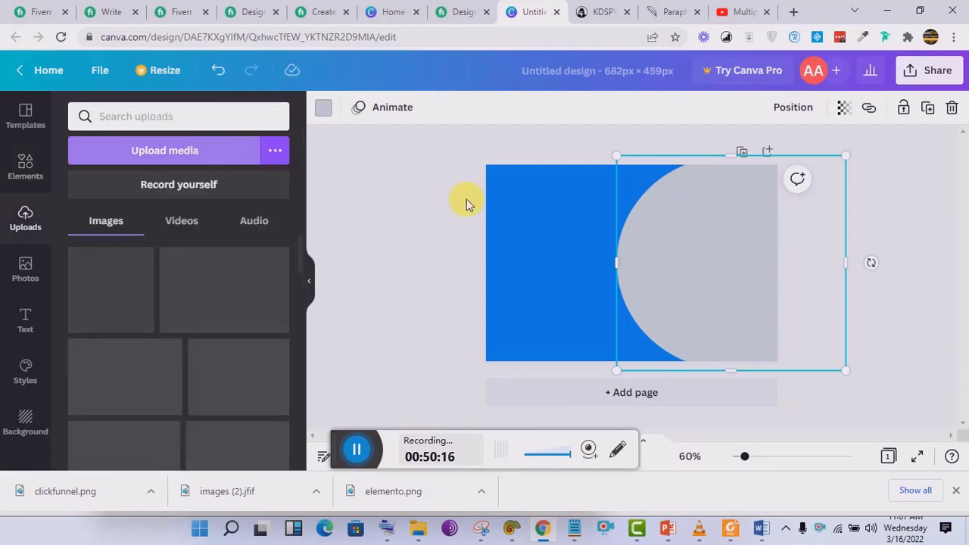
pyautogui.click(470, 204)
# Upload the "images (2)", "elemento" and "clickfunnel" logo files from the Desktop together.
pyautogui.click(134, 148)
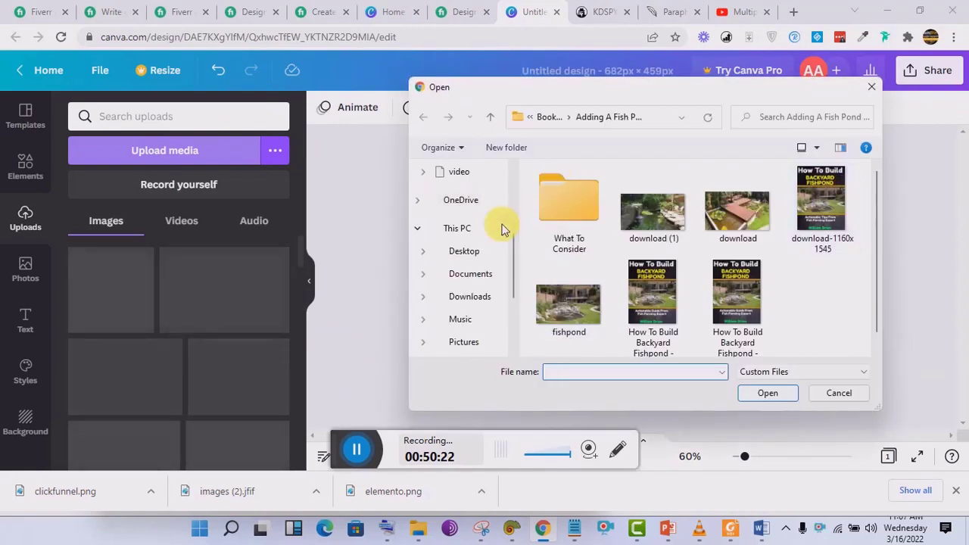
pyautogui.click(485, 251)
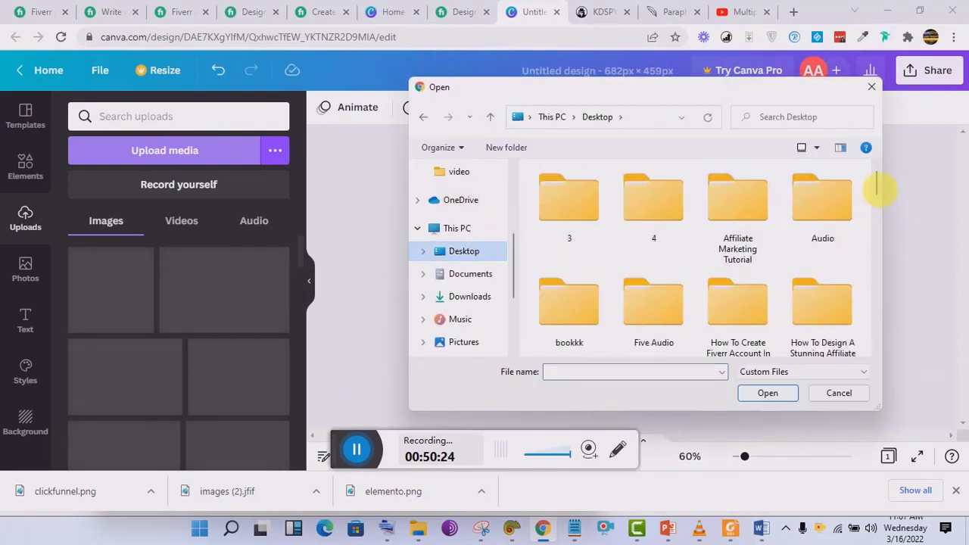
pyautogui.moveTo(880, 190); pyautogui.dragTo(876, 288)
pyautogui.click(750, 239)
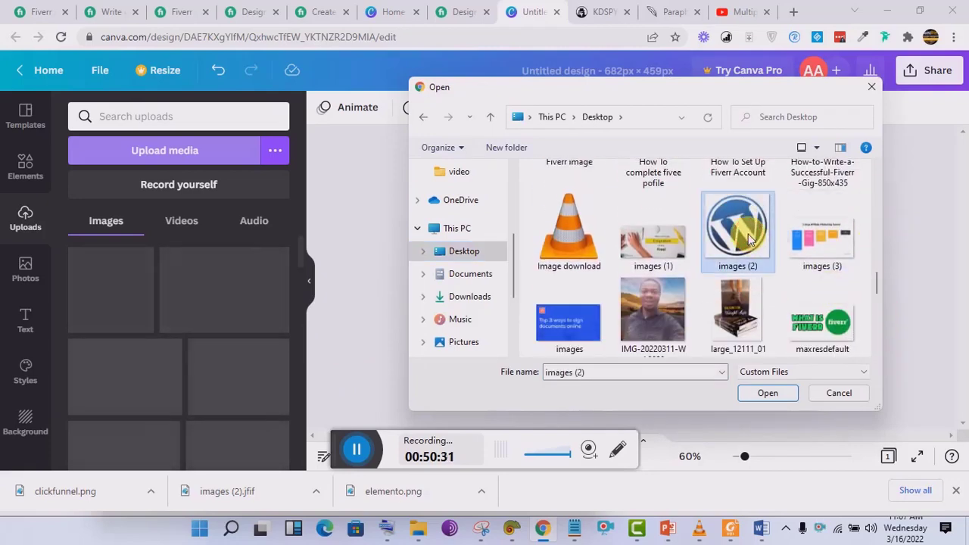
pyautogui.moveTo(877, 287); pyautogui.dragTo(876, 245)
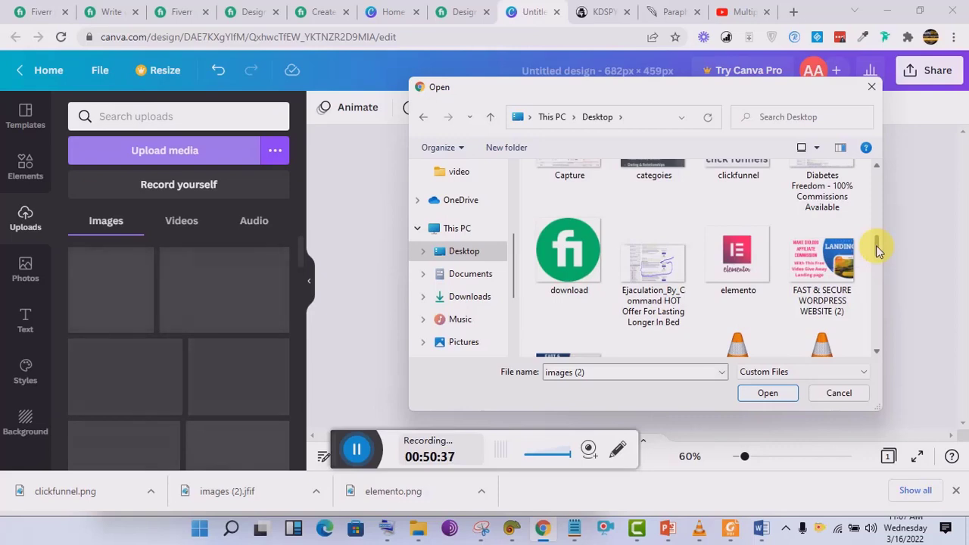
pyautogui.keyDown('ctrl'); pyautogui.click(754, 246); pyautogui.keyUp('ctrl')
pyautogui.keyDown('ctrl'); pyautogui.click(750, 181); pyautogui.keyUp('ctrl')
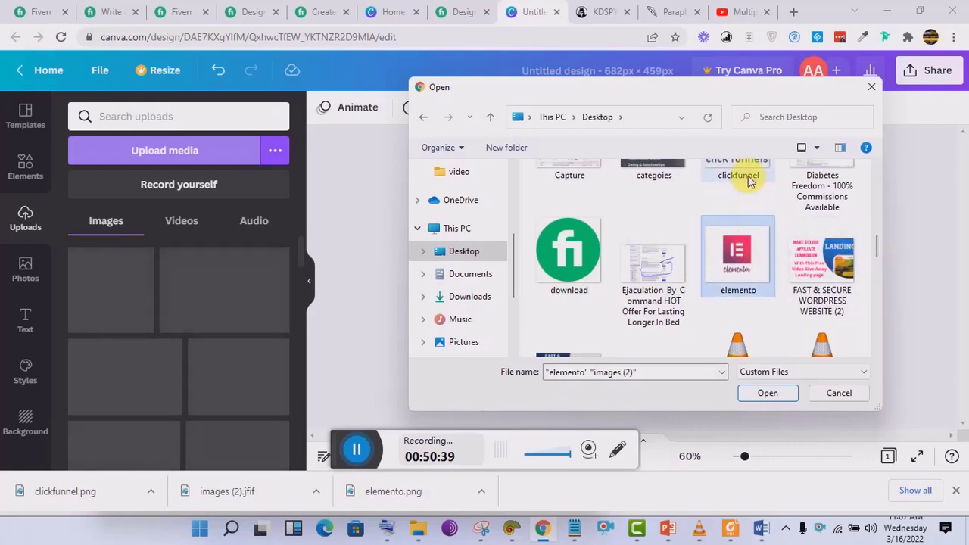
pyautogui.click(748, 390)
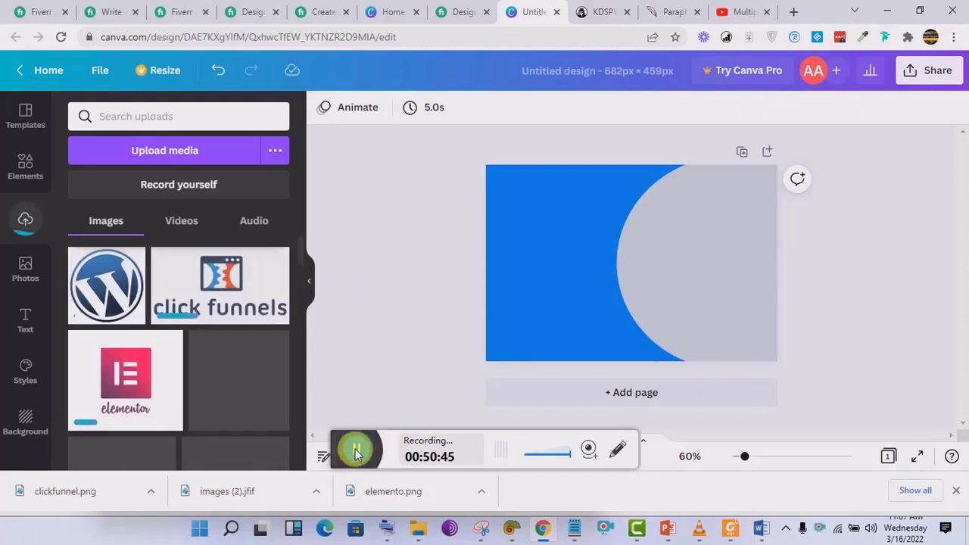
# Add the WordPress logo to the design, shrink it to a small square and place it in the blue background's upper-left corner.
pyautogui.click(106, 296)
pyautogui.moveTo(611, 212); pyautogui.dragTo(588, 234)
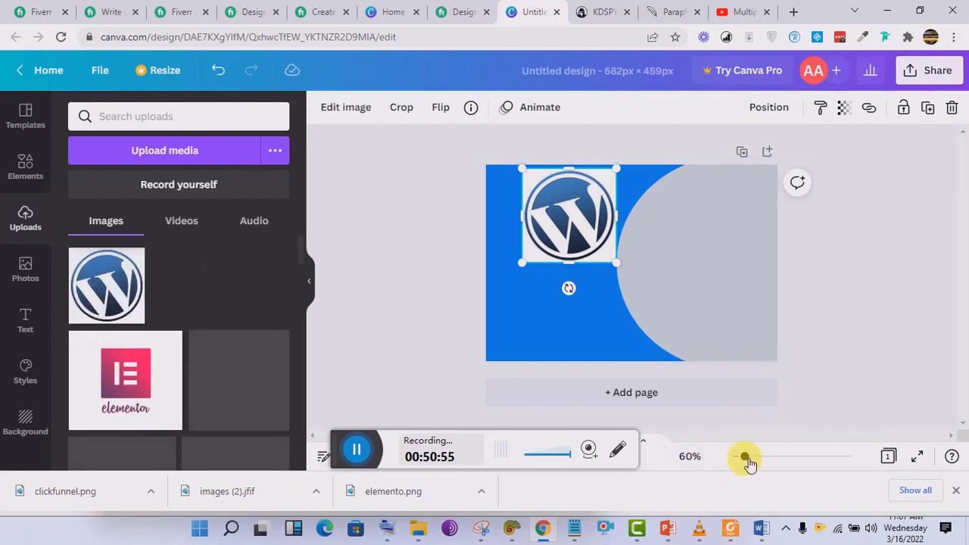
pyautogui.moveTo(754, 464)
pyautogui.mouseDown()
pyautogui.moveTo(762, 463)
pyautogui.moveTo(748, 459)
pyautogui.mouseUp()
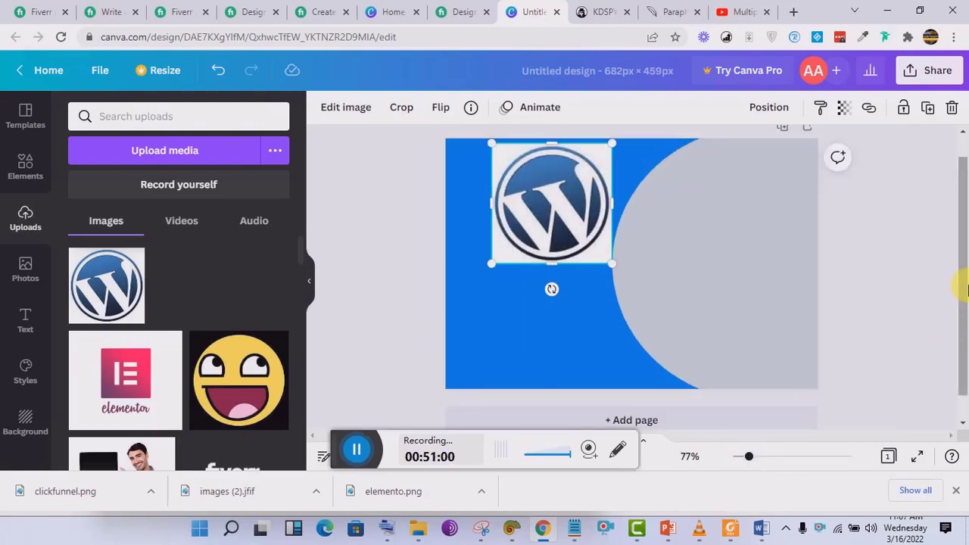
pyautogui.moveTo(966, 288); pyautogui.dragTo(966, 259)
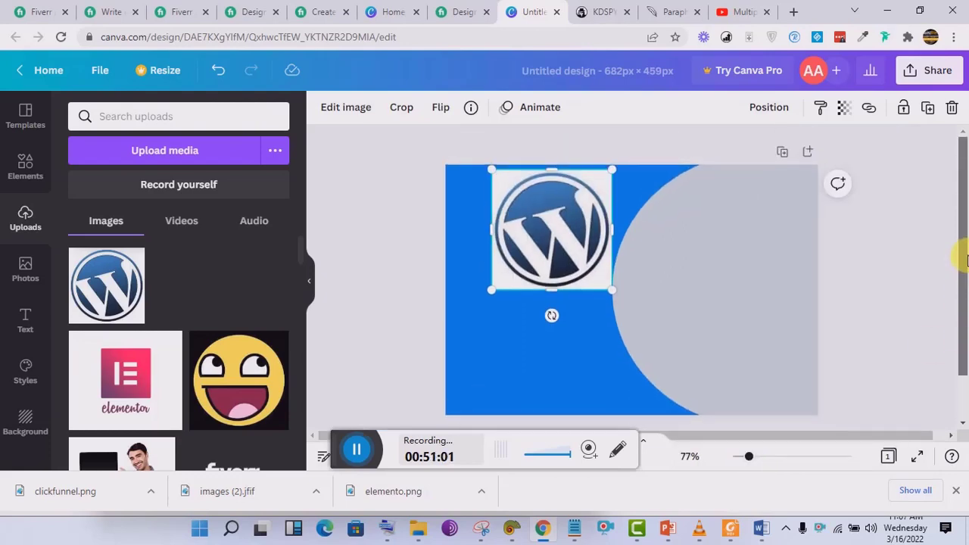
pyautogui.click(454, 12)
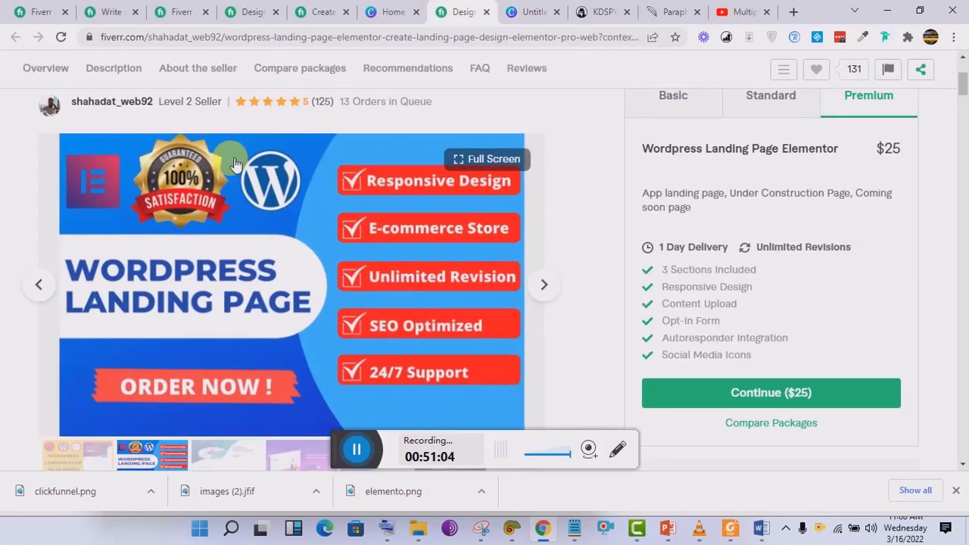
pyautogui.click(522, 10)
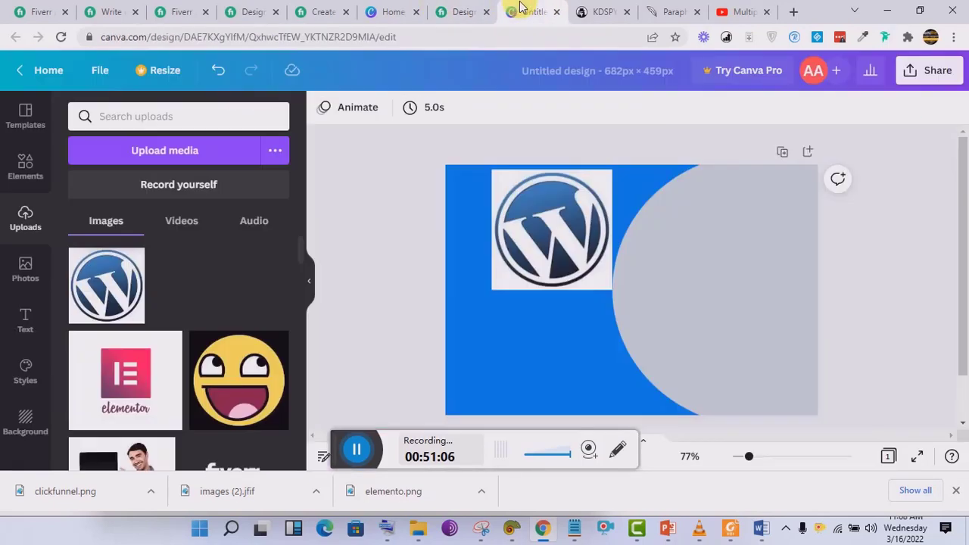
pyautogui.click(552, 286)
pyautogui.moveTo(560, 303); pyautogui.dragTo(494, 247)
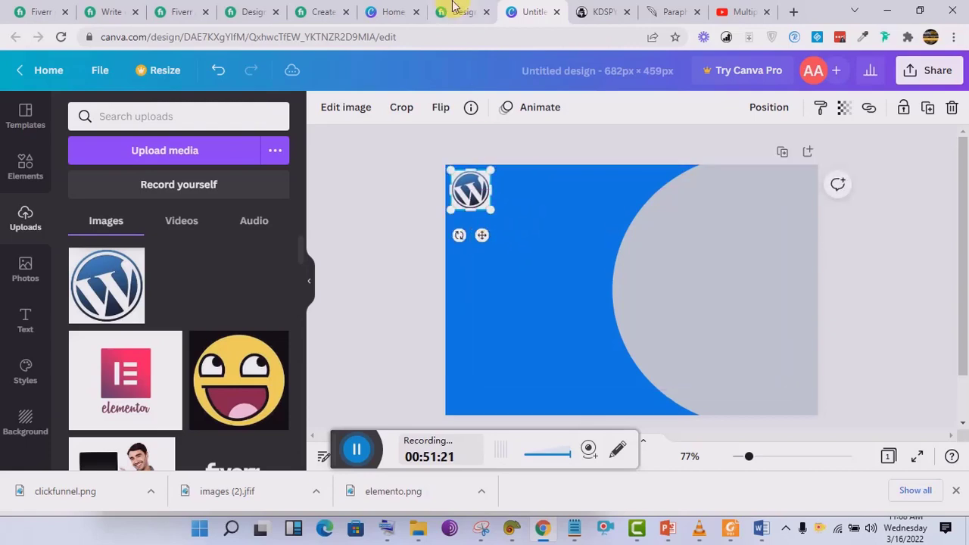
# Check the reference gig, then add the Elementor logo, shrink it to the WordPress logo's height and place it directly beside that logo.
pyautogui.click(459, 12)
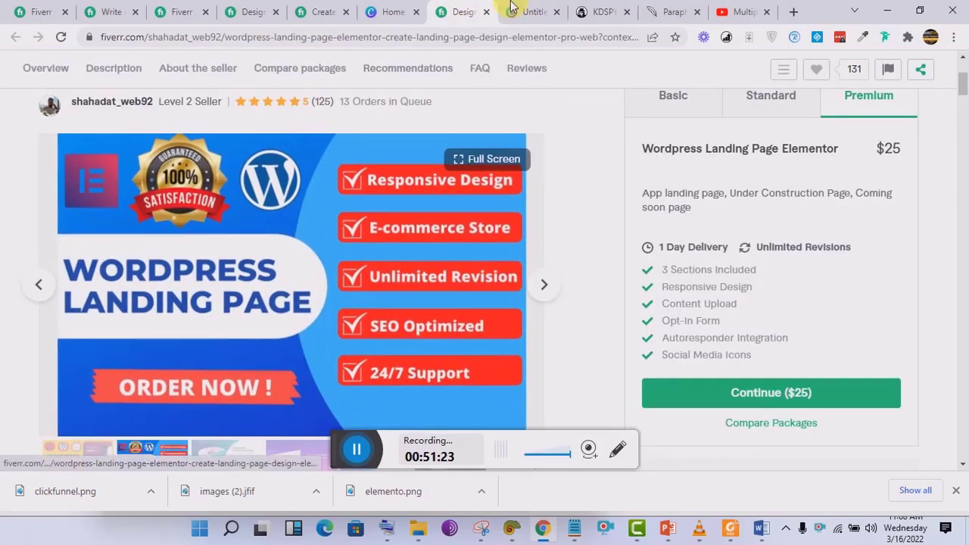
pyautogui.click(530, 12)
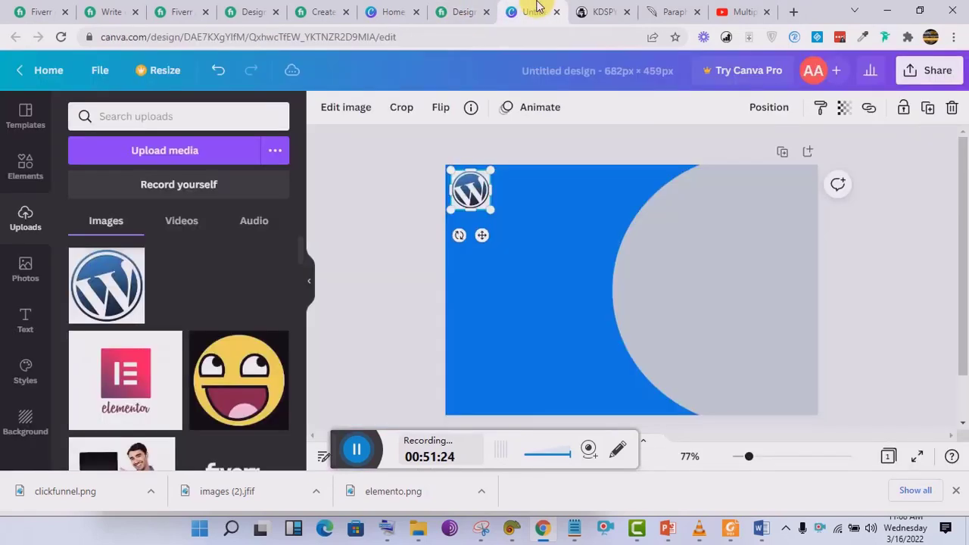
pyautogui.click(129, 394)
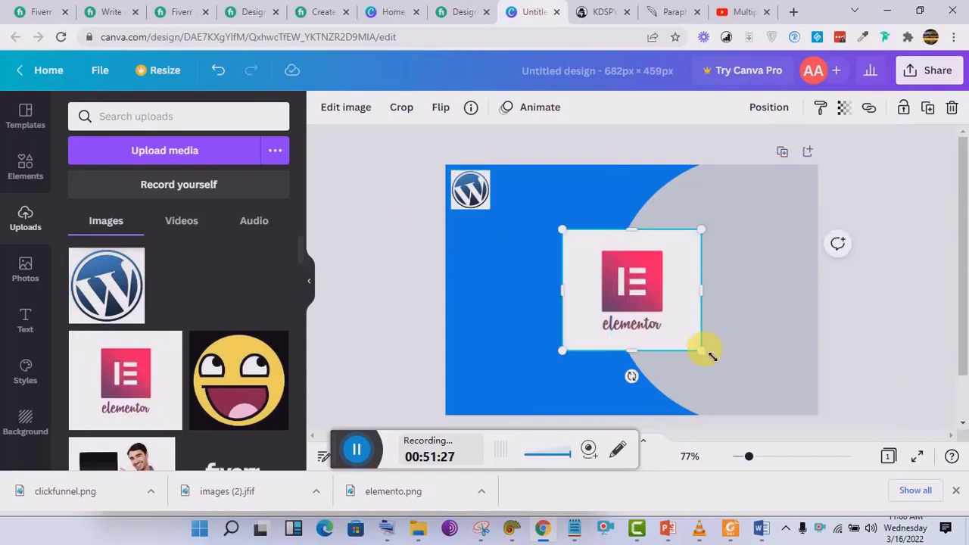
pyautogui.moveTo(702, 351); pyautogui.dragTo(627, 286)
pyautogui.moveTo(595, 252); pyautogui.dragTo(532, 193)
pyautogui.moveTo(576, 234); pyautogui.dragTo(558, 218)
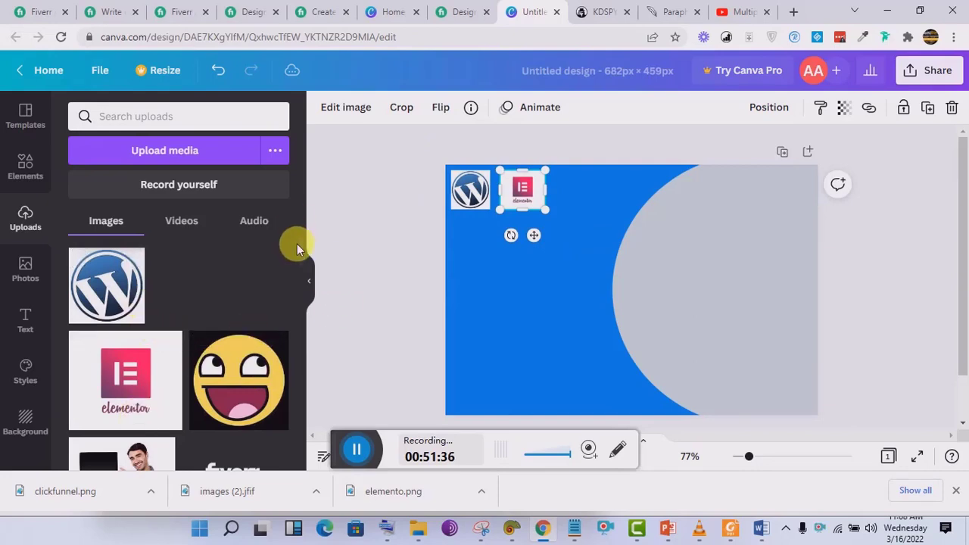
# Look through the uploaded images for the ClickFunnels logo and upload the "clickfunnel" file from the Desktop again.
pyautogui.moveTo(299, 244); pyautogui.dragTo(297, 216)
pyautogui.scroll(-5, 243, 285)
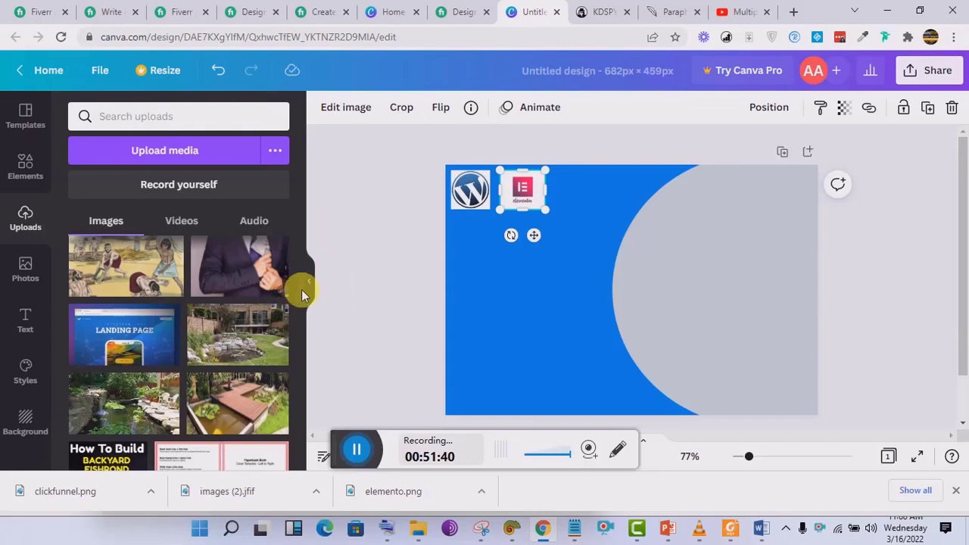
pyautogui.moveTo(301, 279); pyautogui.dragTo(296, 223)
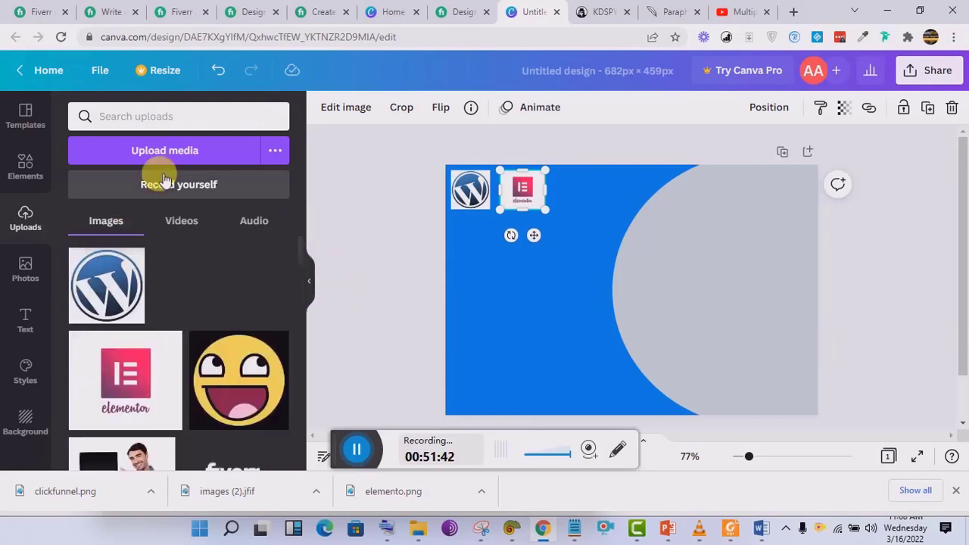
pyautogui.click(165, 150)
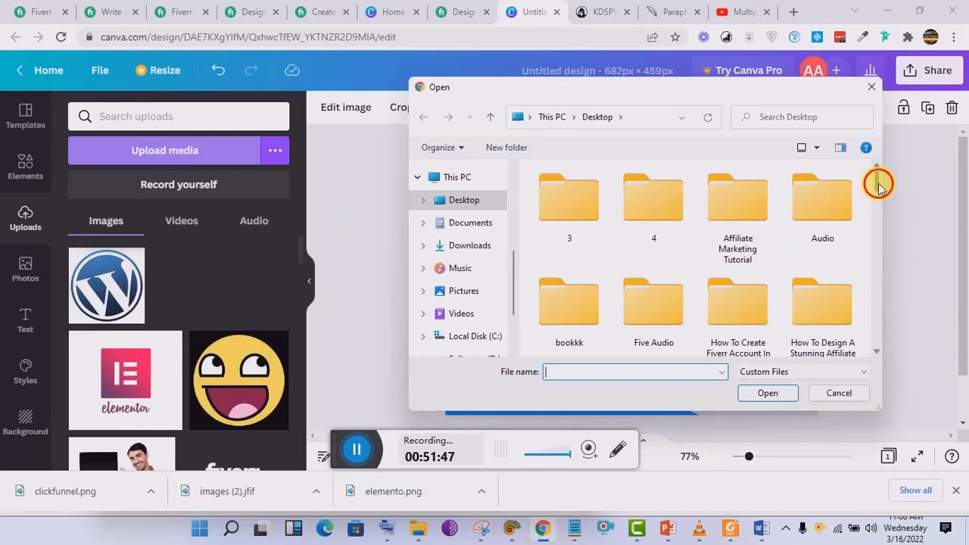
pyautogui.moveTo(881, 185); pyautogui.dragTo(878, 245)
pyautogui.click(754, 206)
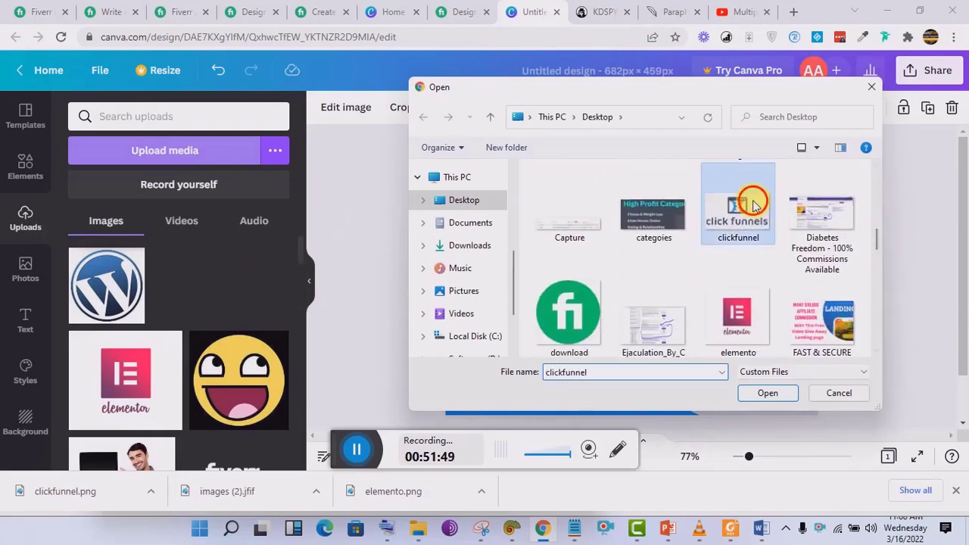
pyautogui.doubleClick(753, 205)
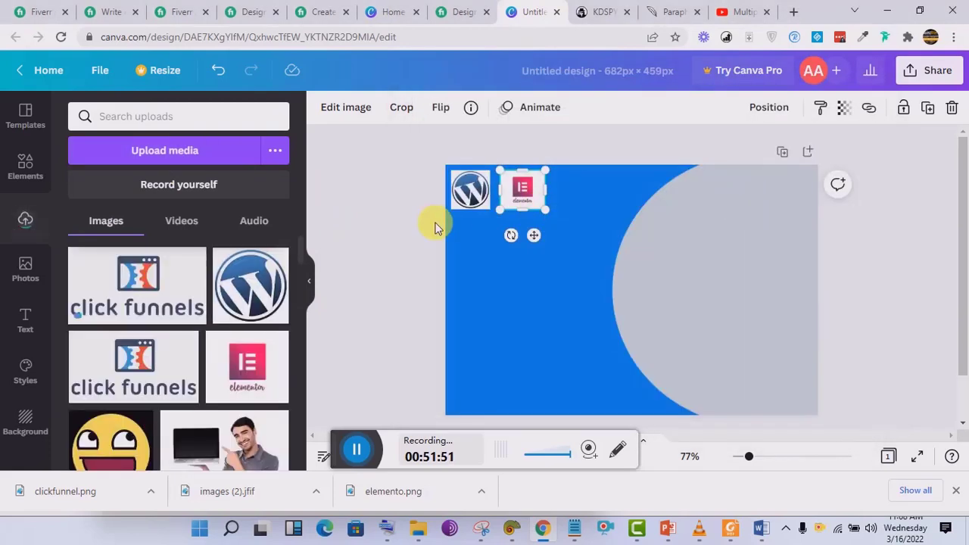
# Add the Click Funnels logo to the design, shrink it and place it right of the Elementor logo in the same row.
pyautogui.click(174, 374)
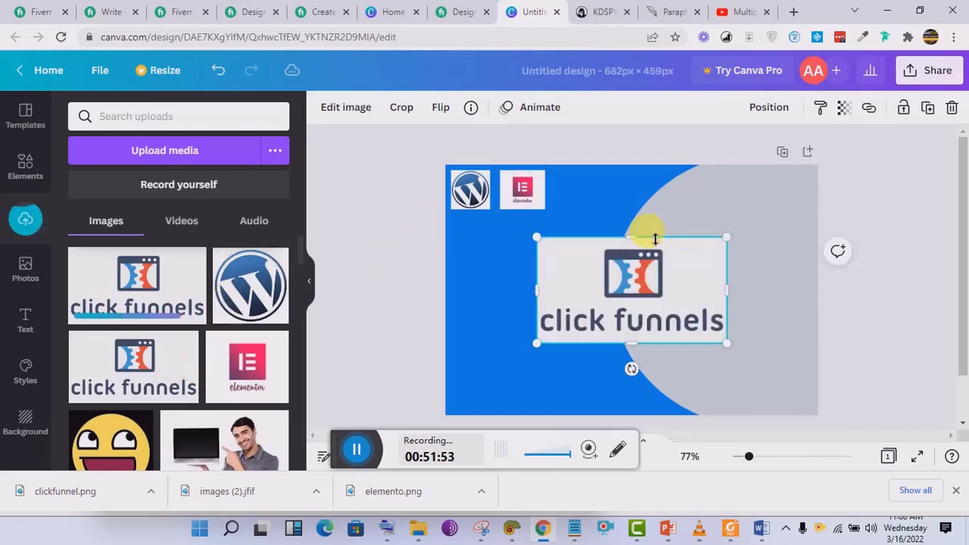
pyautogui.moveTo(540, 346); pyautogui.dragTo(630, 201)
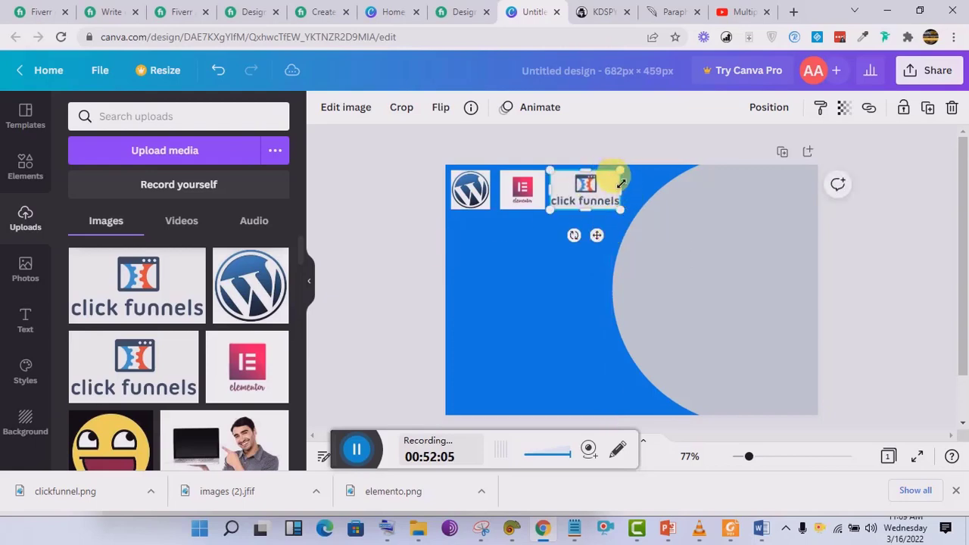
pyautogui.moveTo(630, 196); pyautogui.dragTo(584, 184)
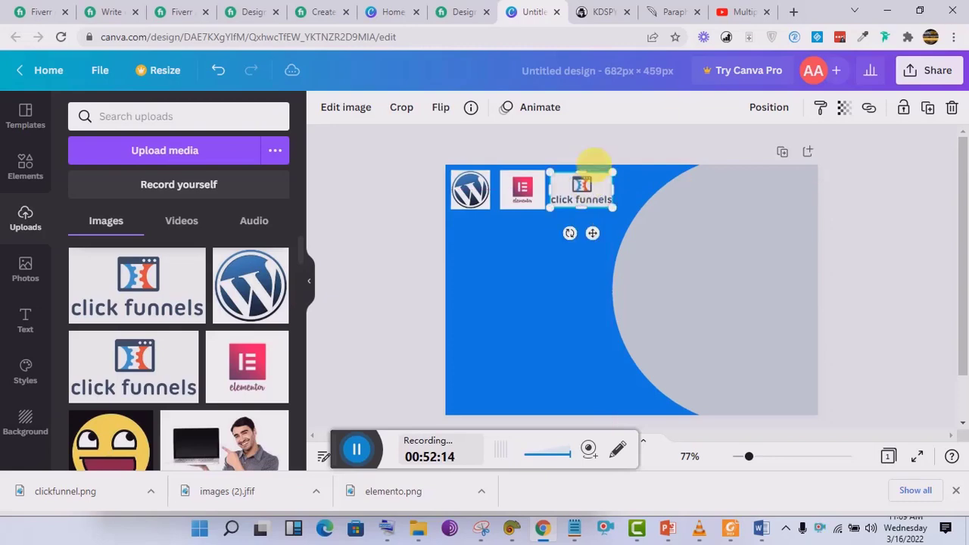
# Search Google for "money back guarantee logo" in a new tab and compare the badges with the one on the reference gig.
pyautogui.click(793, 12)
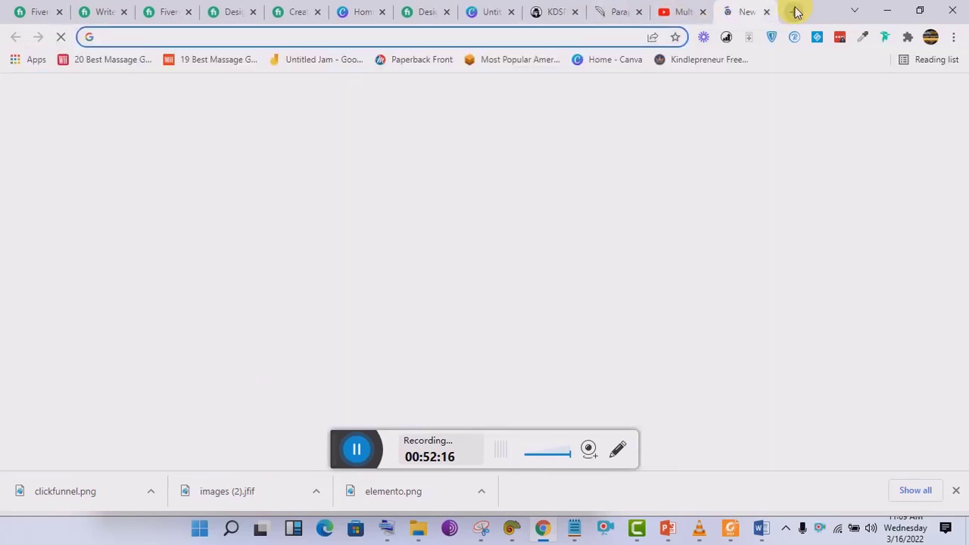
pyautogui.write('mon')
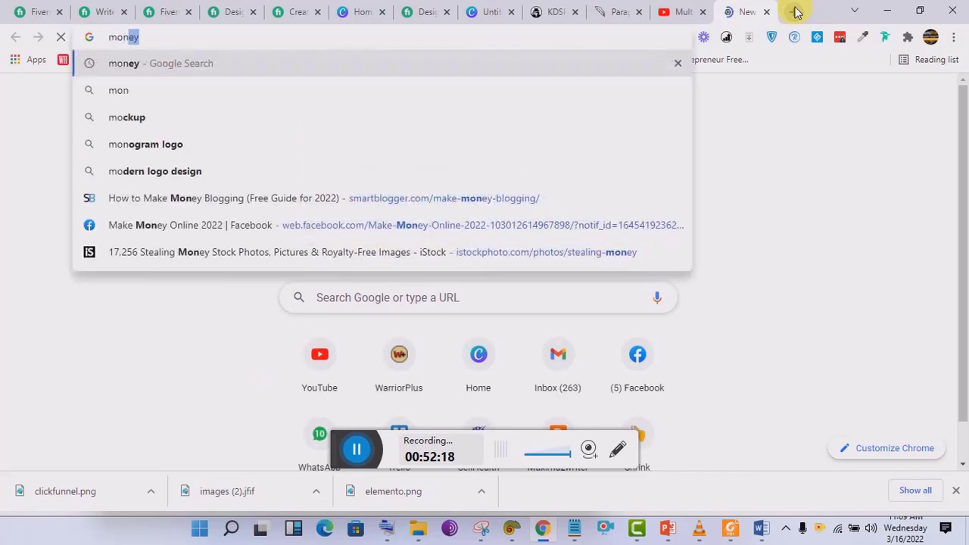
pyautogui.write('ey back')
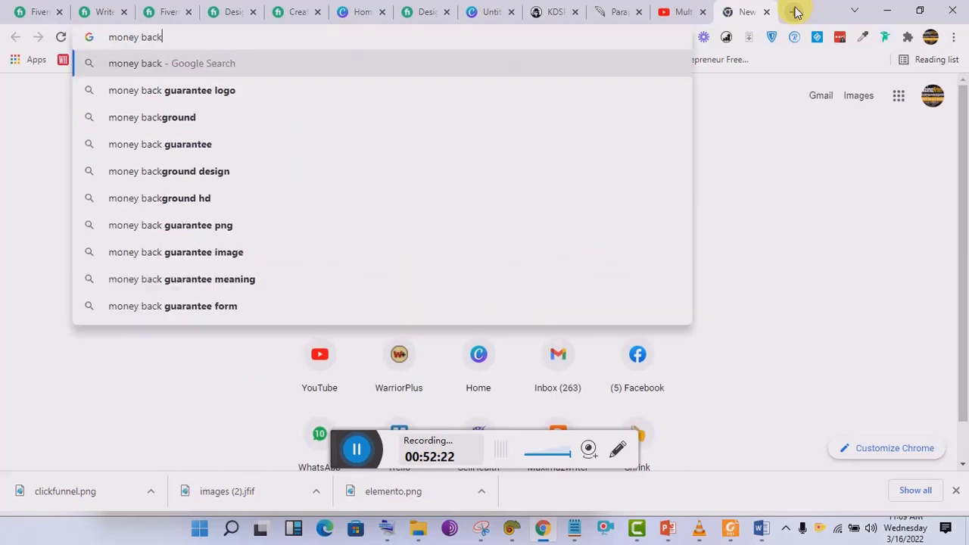
pyautogui.click(484, 124)
pyautogui.click(418, 11)
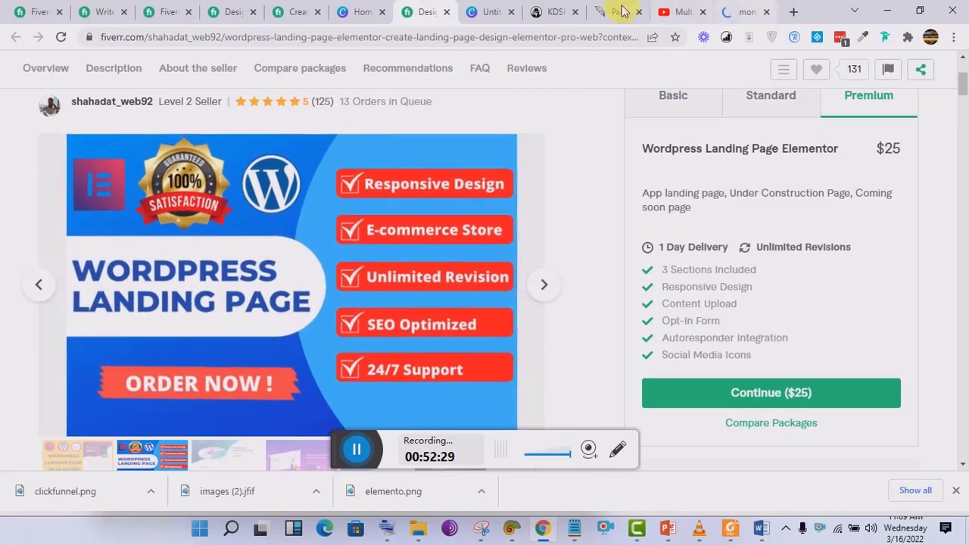
pyautogui.click(753, 7)
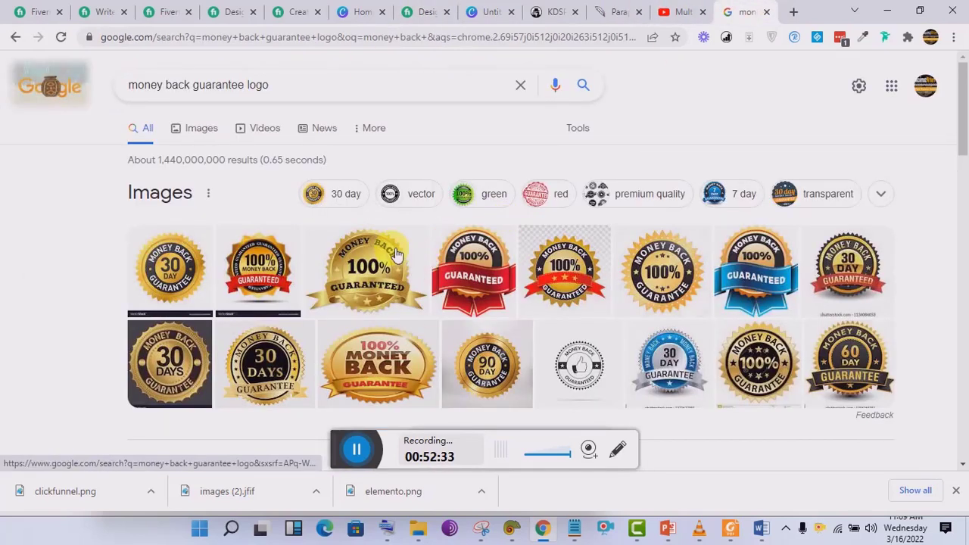
pyautogui.click(278, 292)
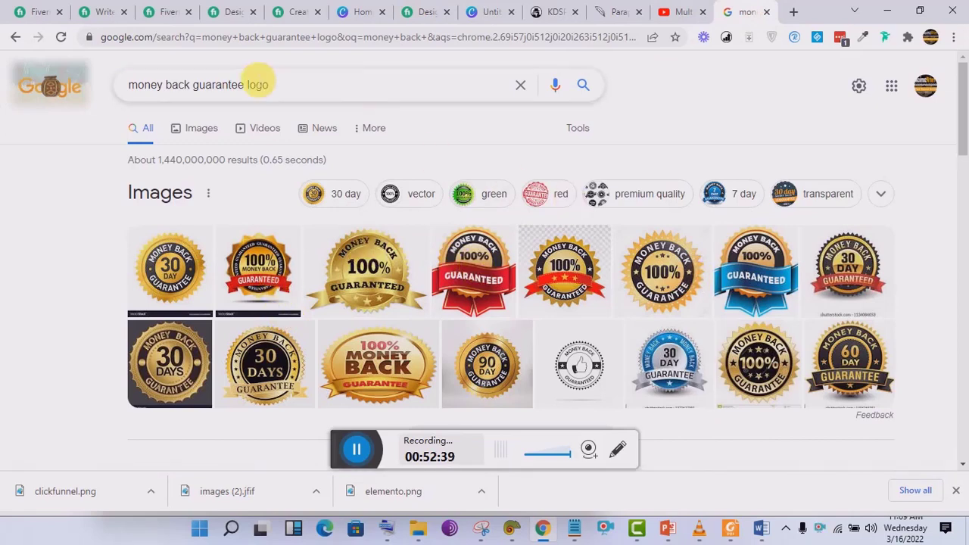
# Change the Google search to "satisfaction back guarantee logo" and run it.
pyautogui.click(163, 84)
pyautogui.press('BackSpace')
pyautogui.press('BackSpace')
pyautogui.press('BackSpace')
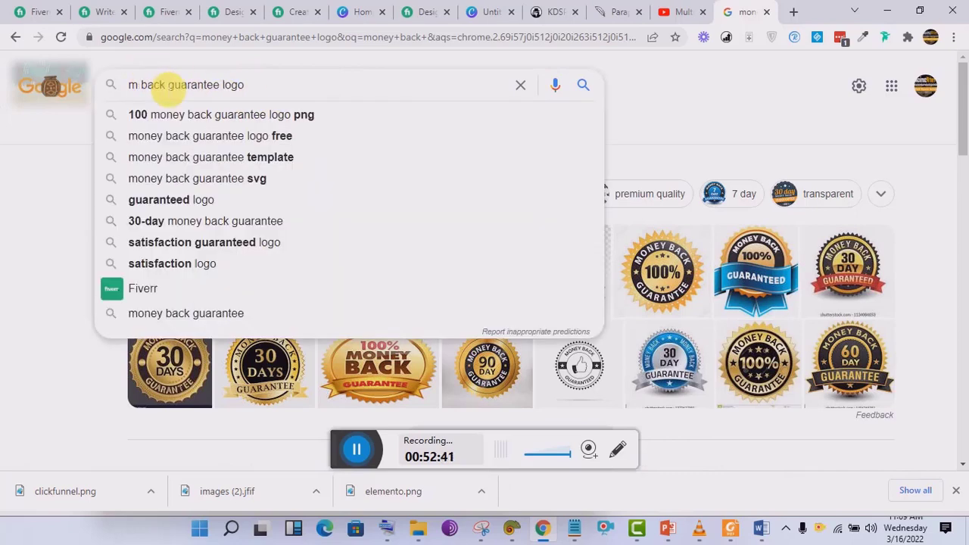
pyautogui.write('sa')
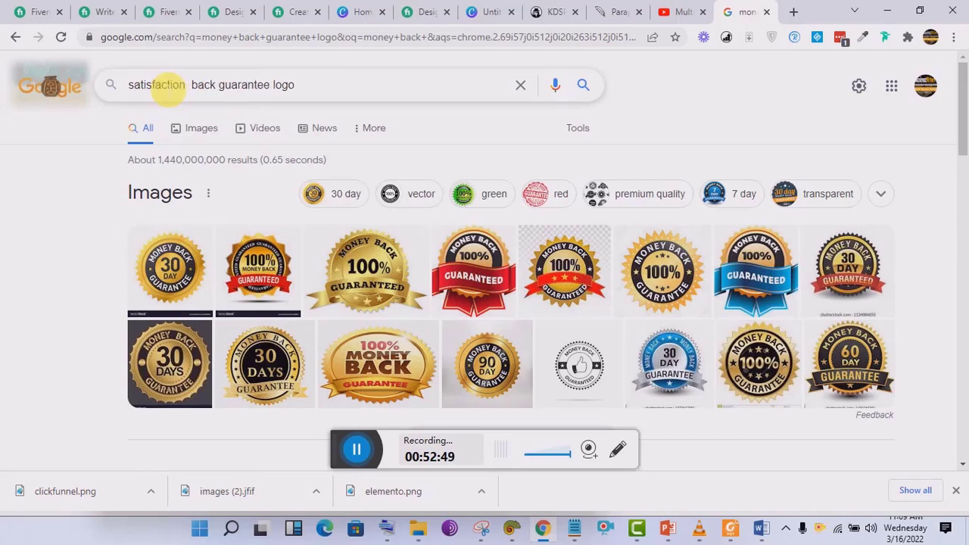
pyautogui.write('tisfaction')
pyautogui.press('Return')
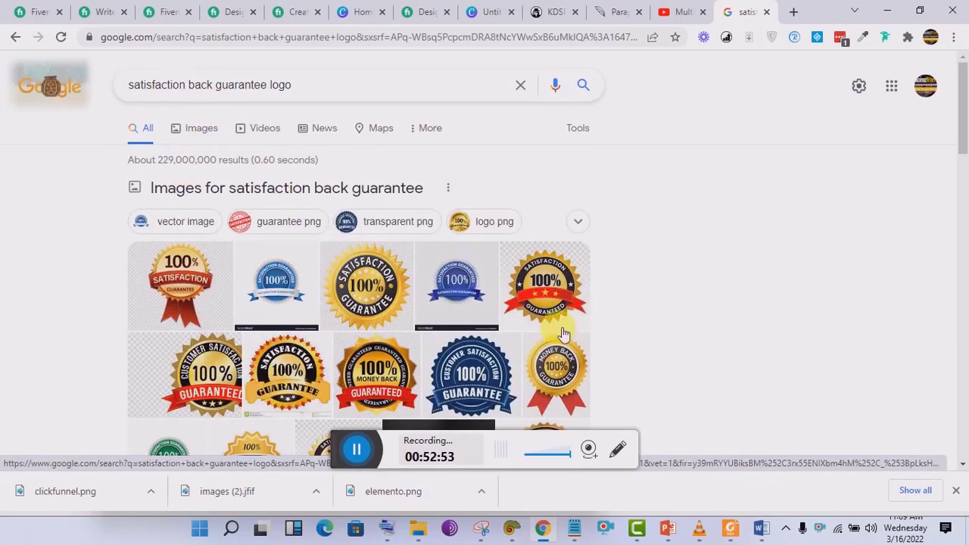
# Preview the red-ribbon and blue 100% satisfaction badges in the image results and compare them with the badge on the reference gig.
pyautogui.click(553, 306)
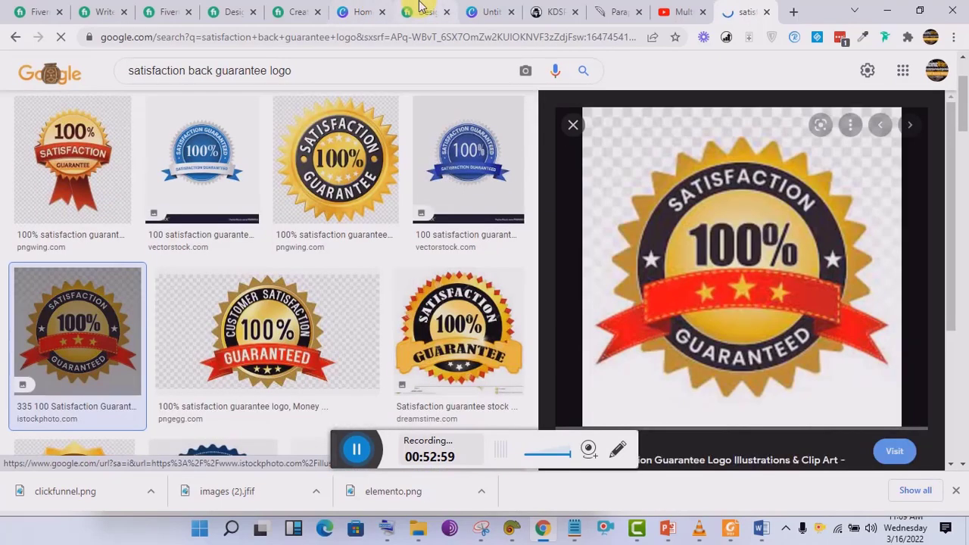
pyautogui.click(420, 7)
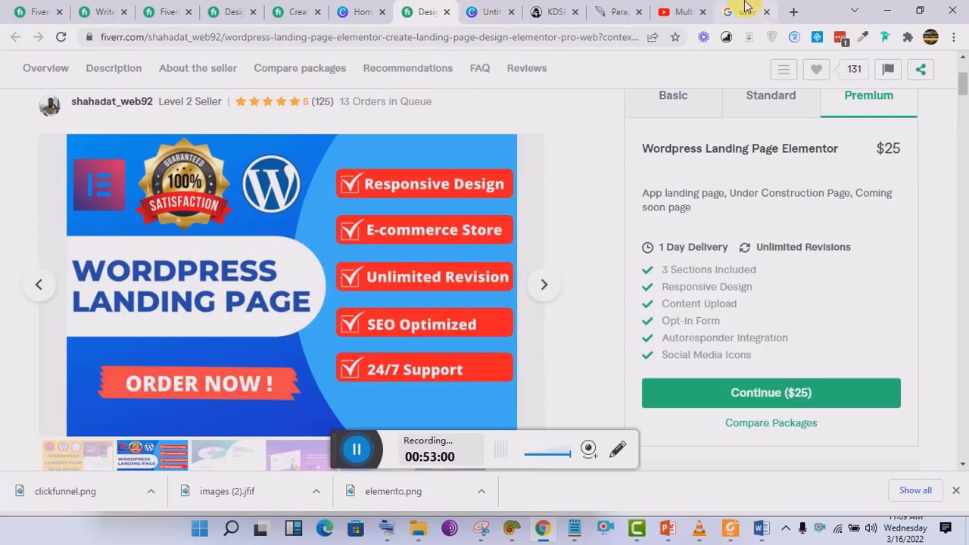
pyautogui.click(744, 9)
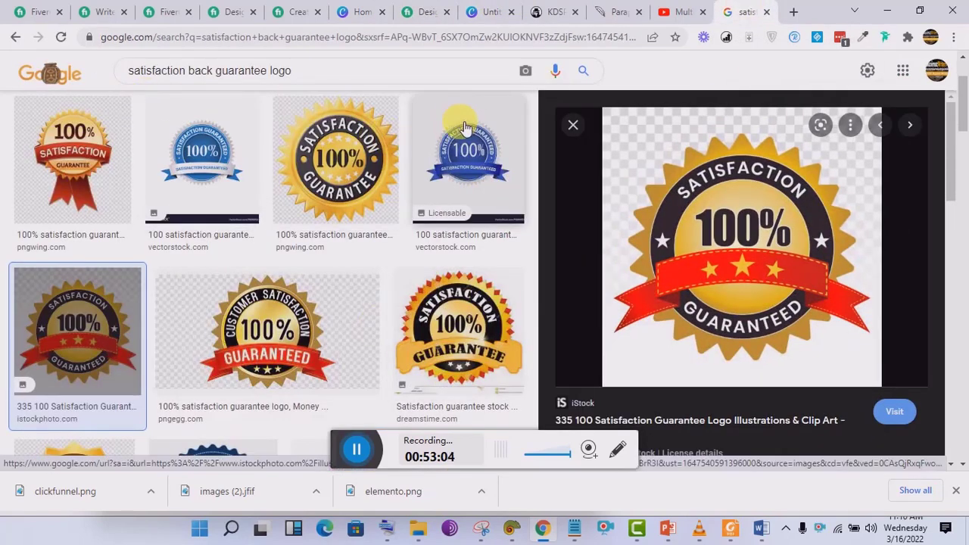
pyautogui.click(464, 148)
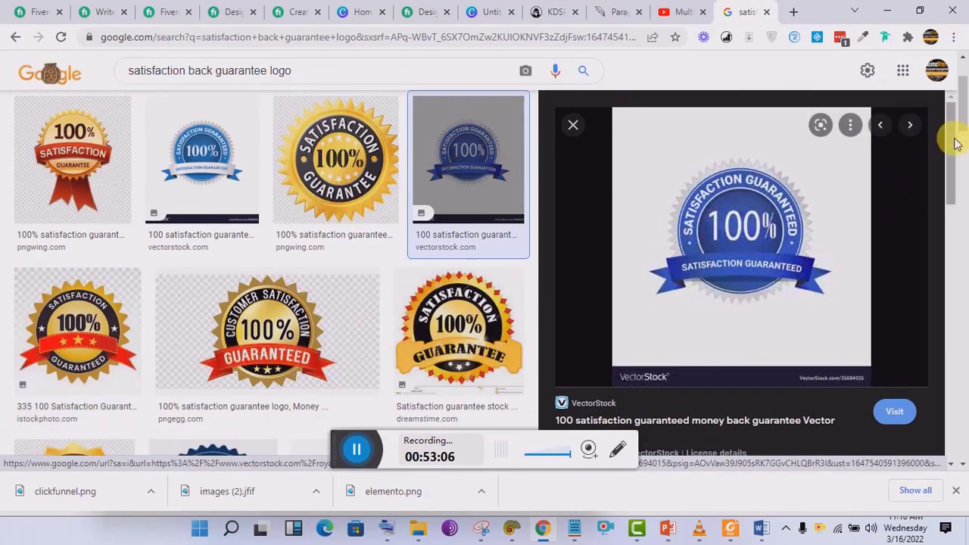
pyautogui.moveTo(956, 139); pyautogui.dragTo(957, 240)
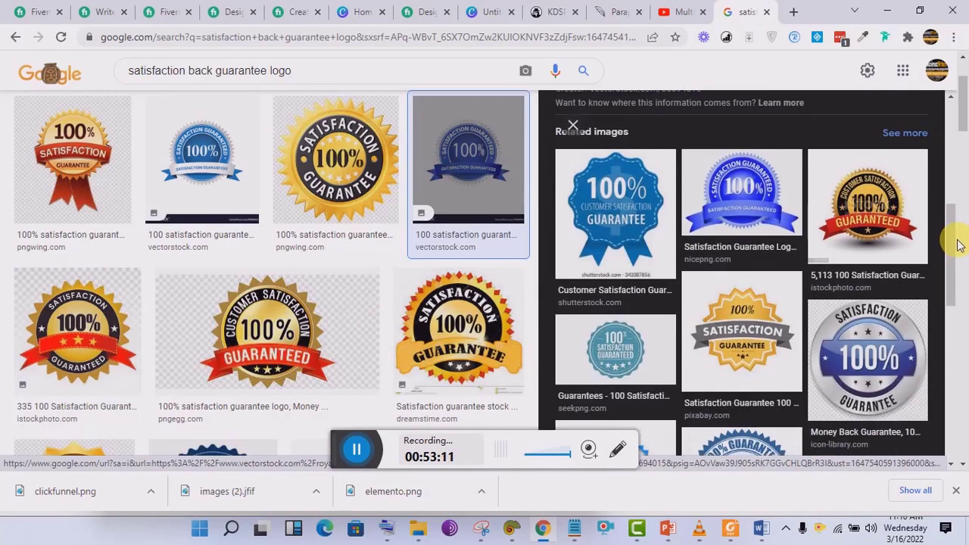
# Open the blue Shutterstock "100% Customer Satisfaction Guarantee" badge from the related images and save it to the Desktop as a WEBP file.
pyautogui.click(621, 224)
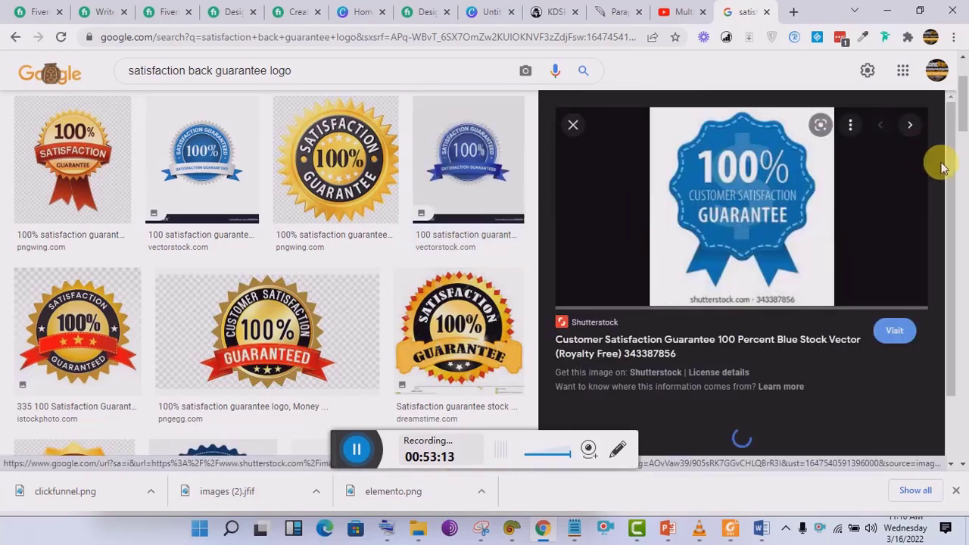
pyautogui.moveTo(955, 171); pyautogui.dragTo(936, 151)
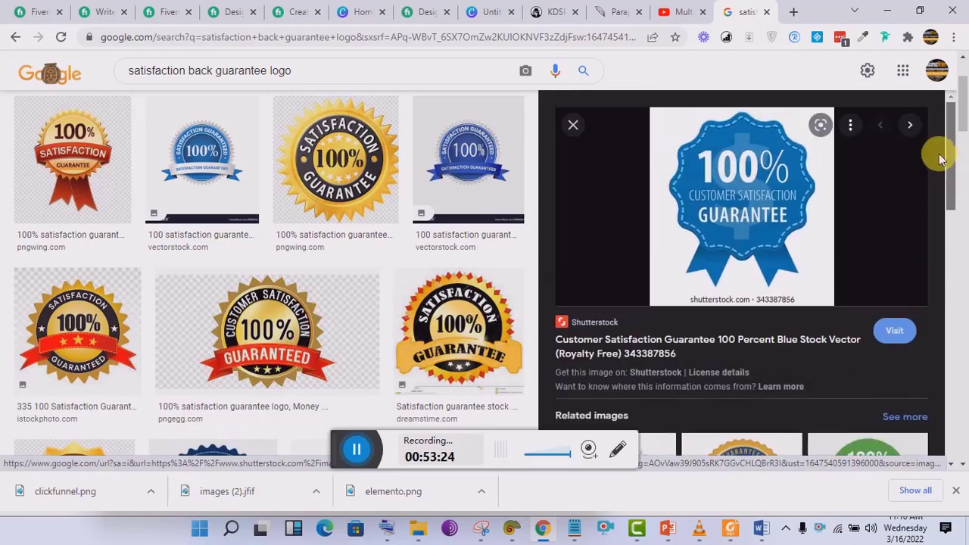
pyautogui.rightClick(745, 148)
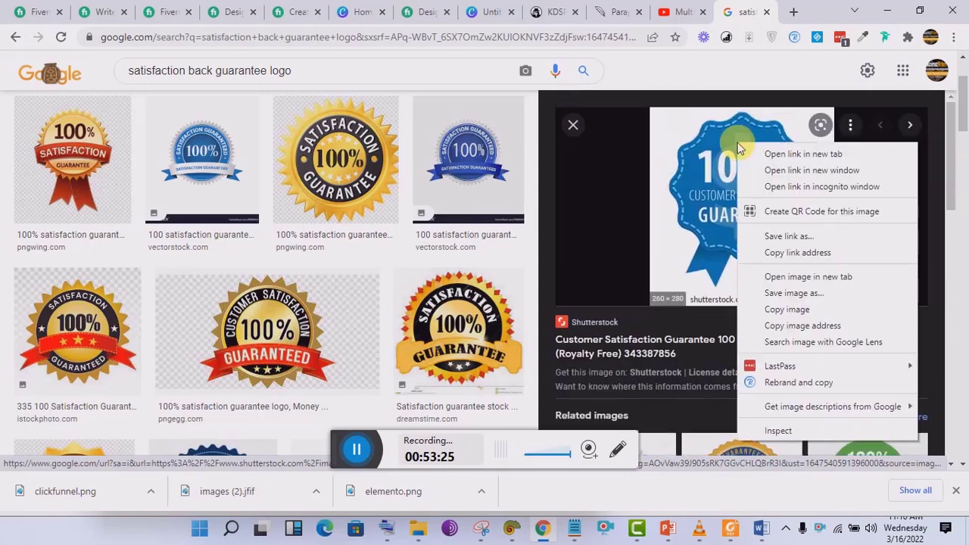
pyautogui.click(778, 295)
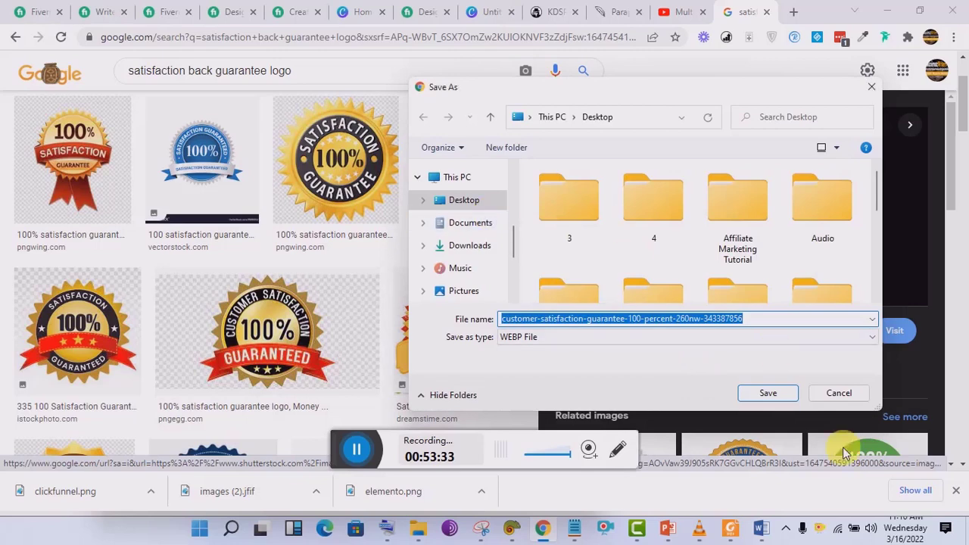
pyautogui.click(767, 391)
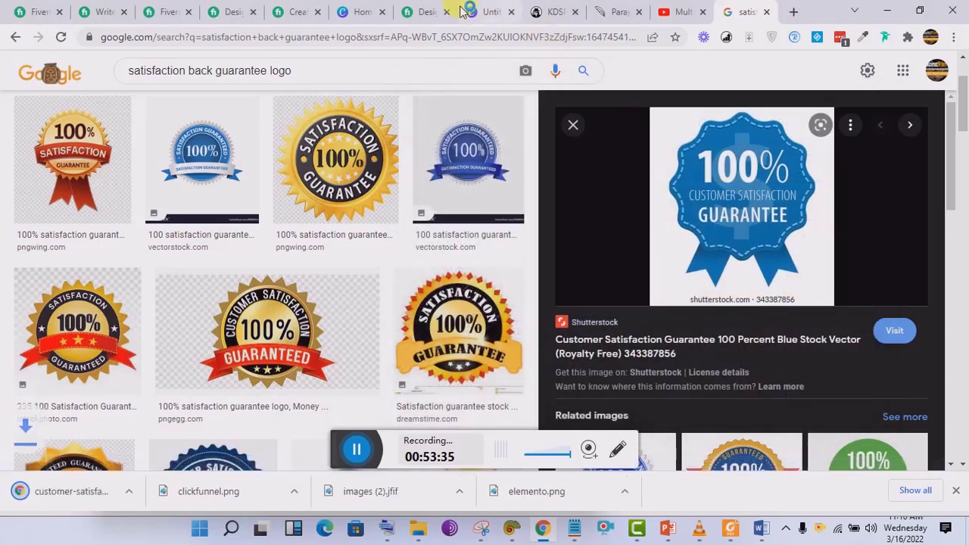
# Switch to the Canva design and upload the "customer-satisfaction-guarantee-100-percent-260nw-343387856" file from the Desktop.
pyautogui.click(464, 11)
pyautogui.click(167, 147)
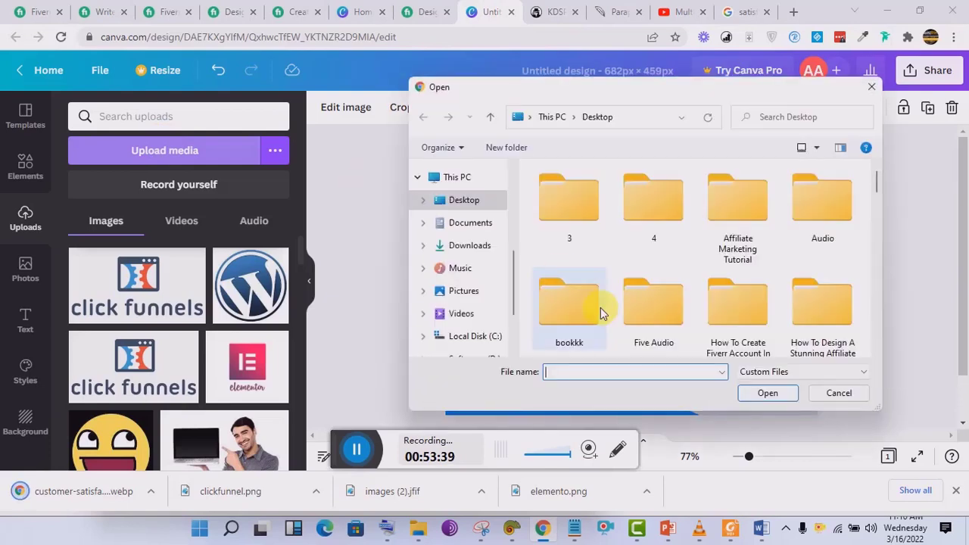
pyautogui.moveTo(876, 179); pyautogui.dragTo(883, 340)
pyautogui.click(763, 291)
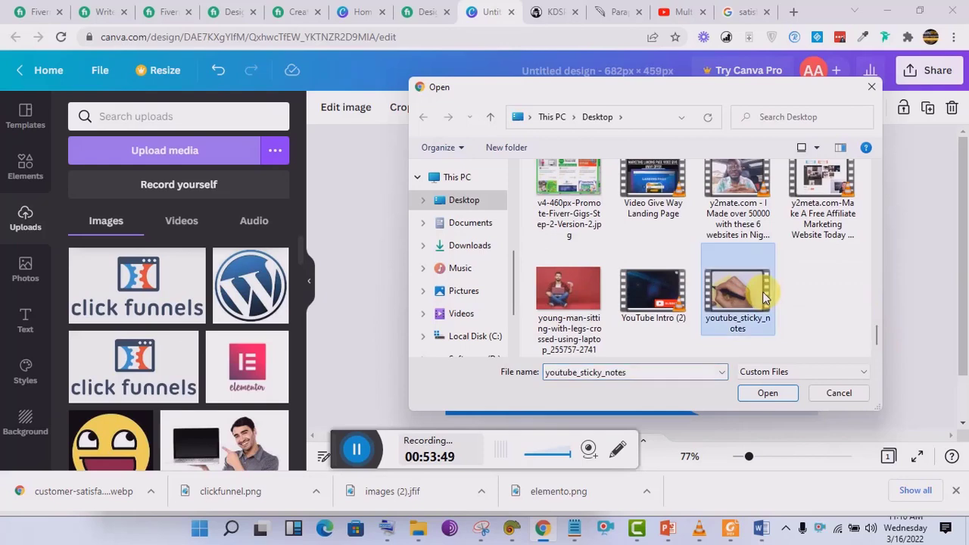
pyautogui.press('c')
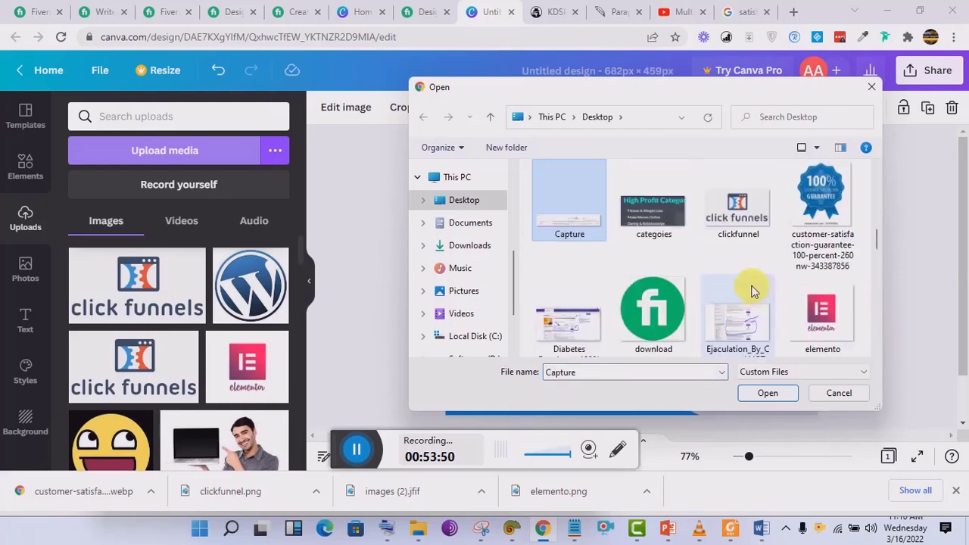
pyautogui.doubleClick(807, 231)
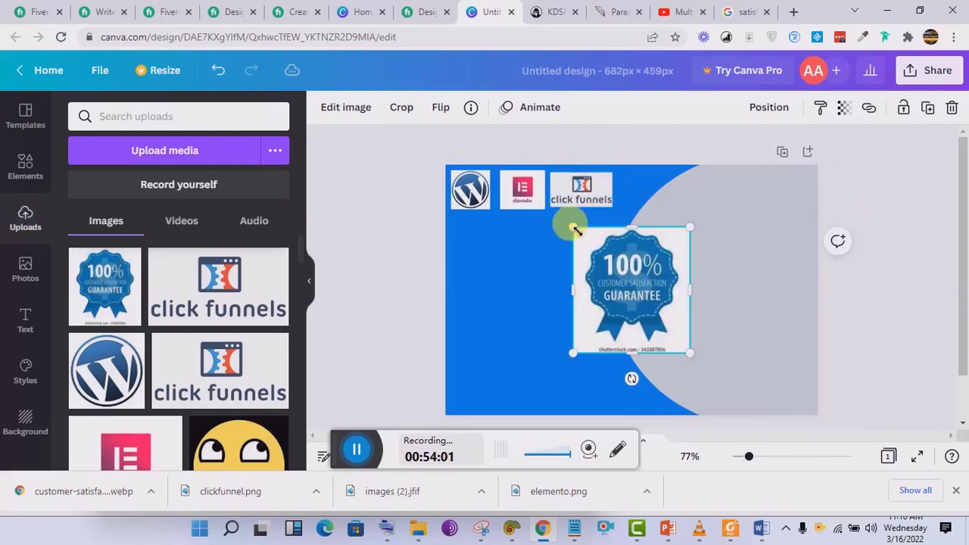
# Narrow the grey circle from its left side and fit the shrunken blue guarantee badge right of the Click Funnels logo.
pyautogui.moveTo(574, 226); pyautogui.dragTo(582, 254)
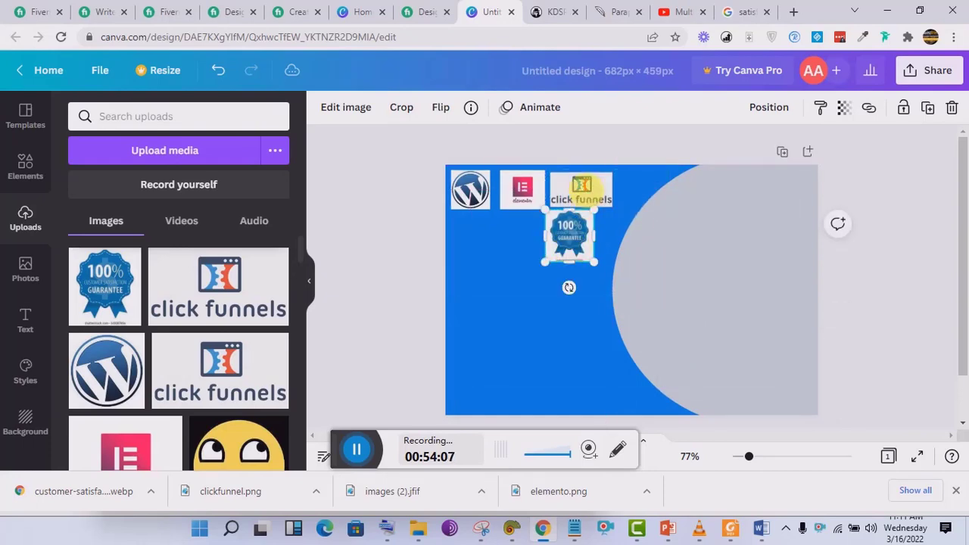
pyautogui.click(697, 230)
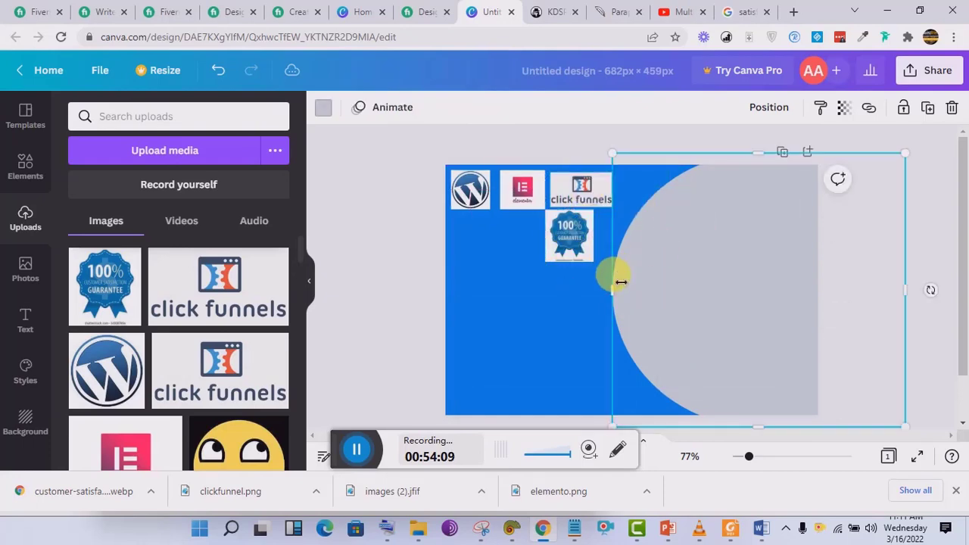
pyautogui.moveTo(621, 288); pyautogui.dragTo(677, 280)
pyautogui.moveTo(568, 243); pyautogui.dragTo(650, 199)
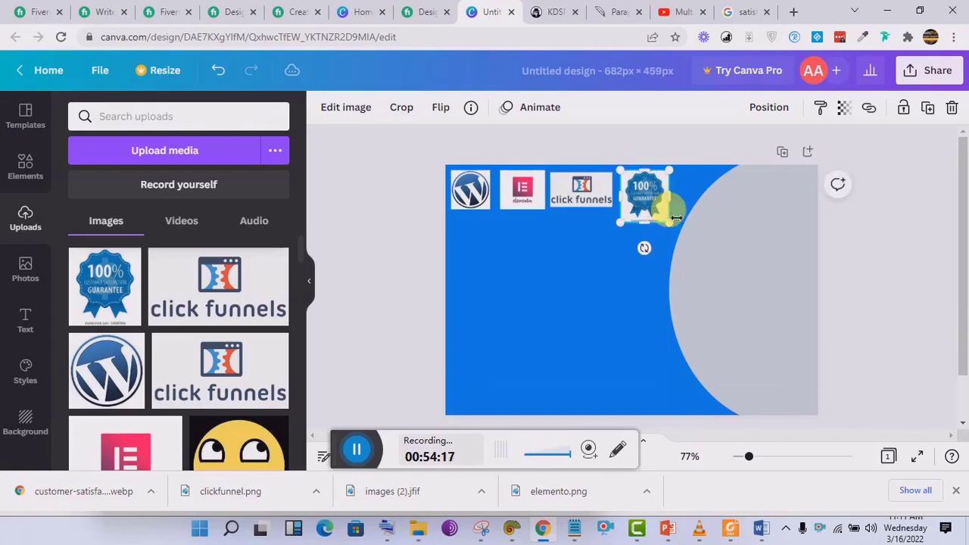
pyautogui.moveTo(685, 230); pyautogui.dragTo(669, 209)
# Compare the blue guarantee badge with the one on the reference gig and delete it from the design.
pyautogui.click(421, 11)
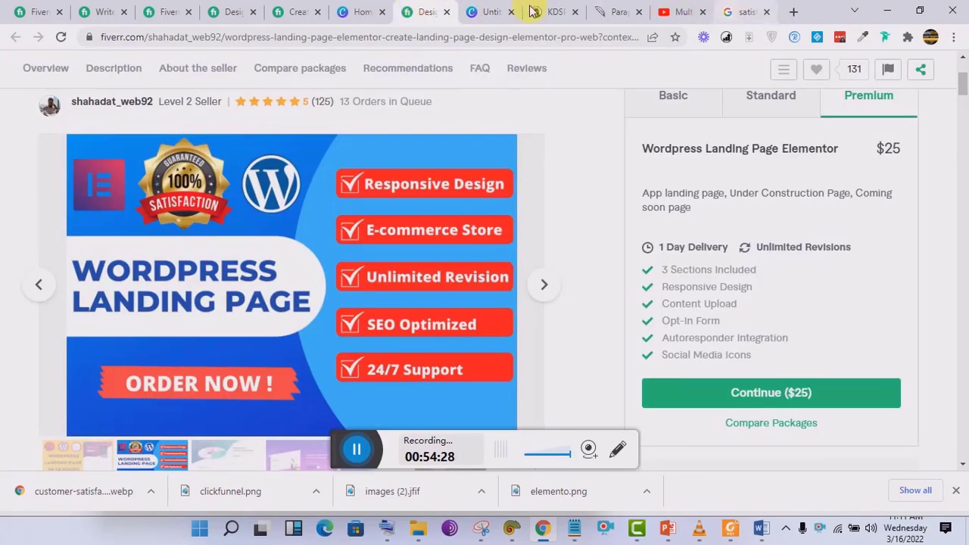
pyautogui.click(488, 9)
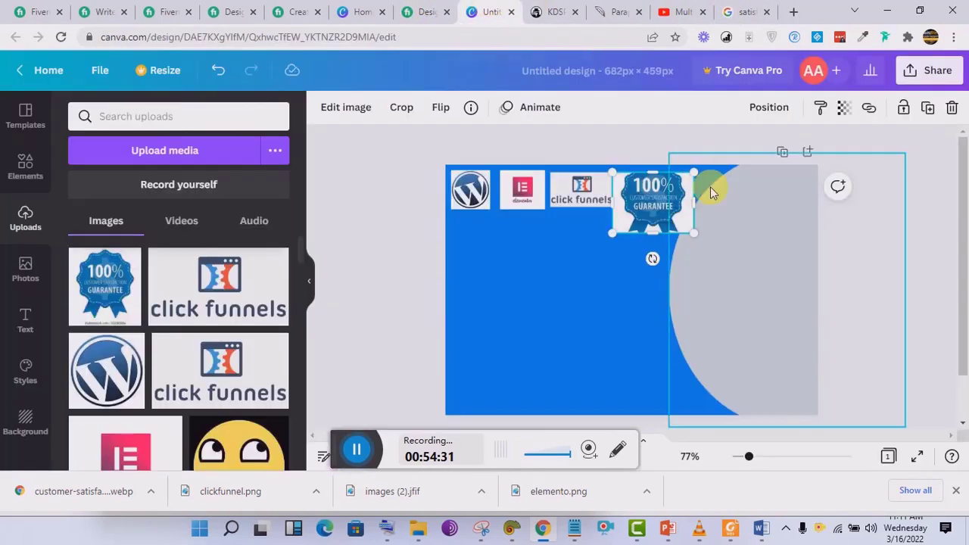
pyautogui.moveTo(664, 178); pyautogui.dragTo(664, 174)
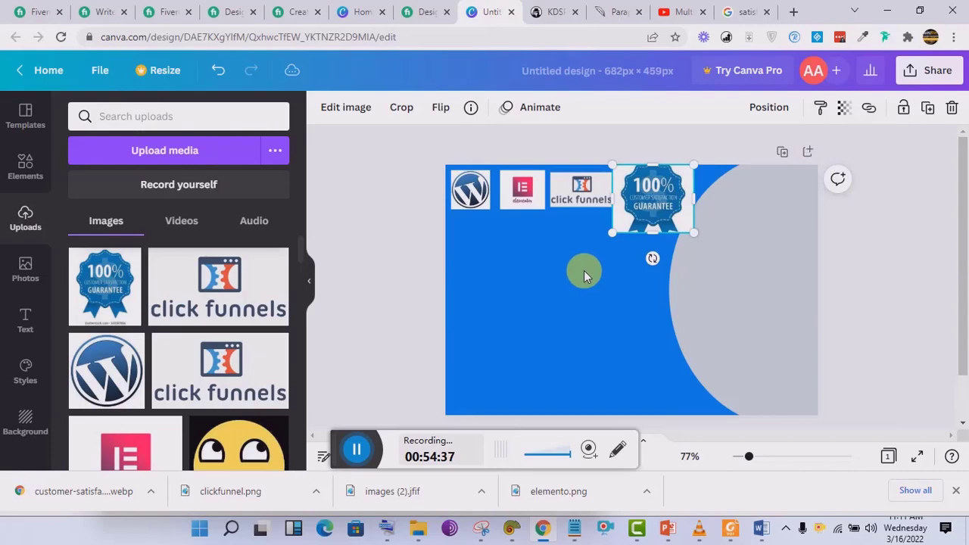
pyautogui.press('Delete')
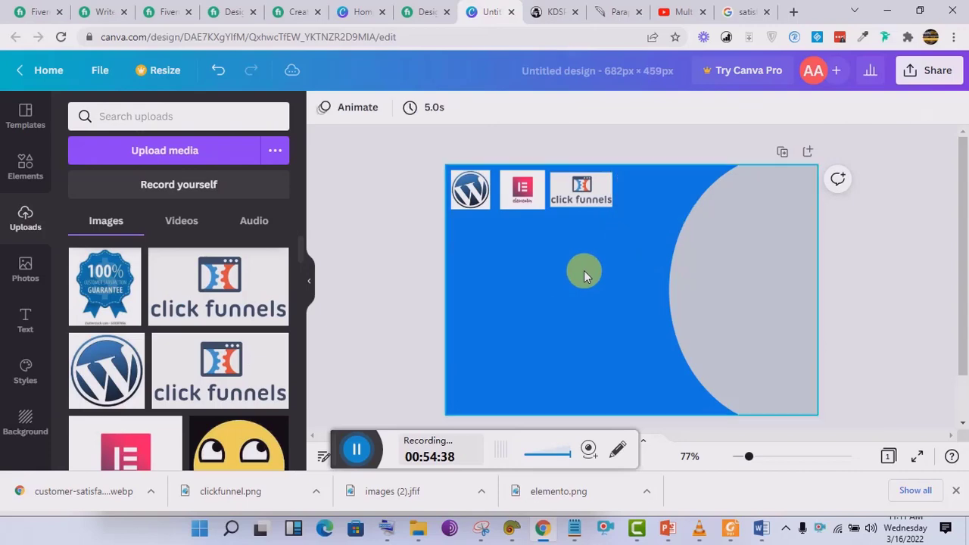
# Return to the Google image results and examine the Dreamstime gold badge and its related images against the reference gig's badge.
pyautogui.click(746, 10)
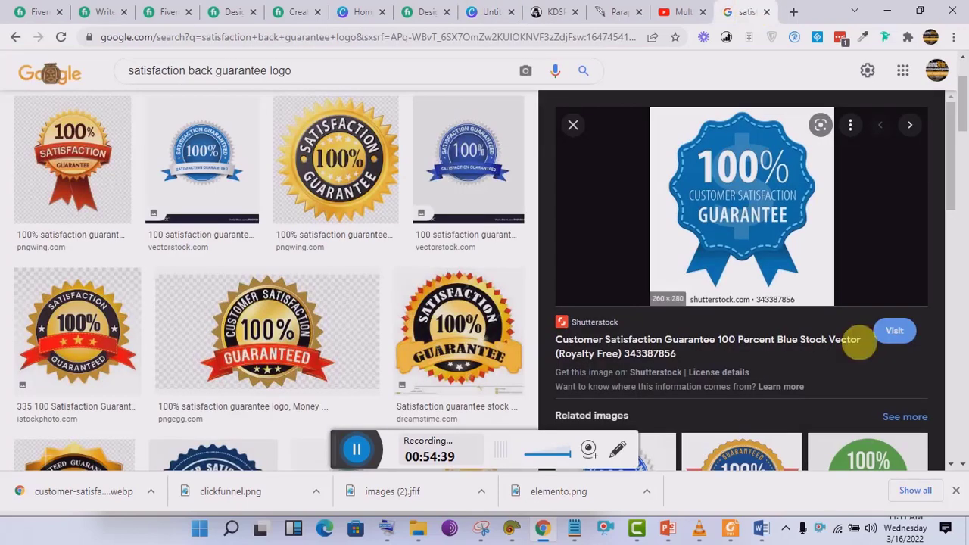
pyautogui.click(467, 341)
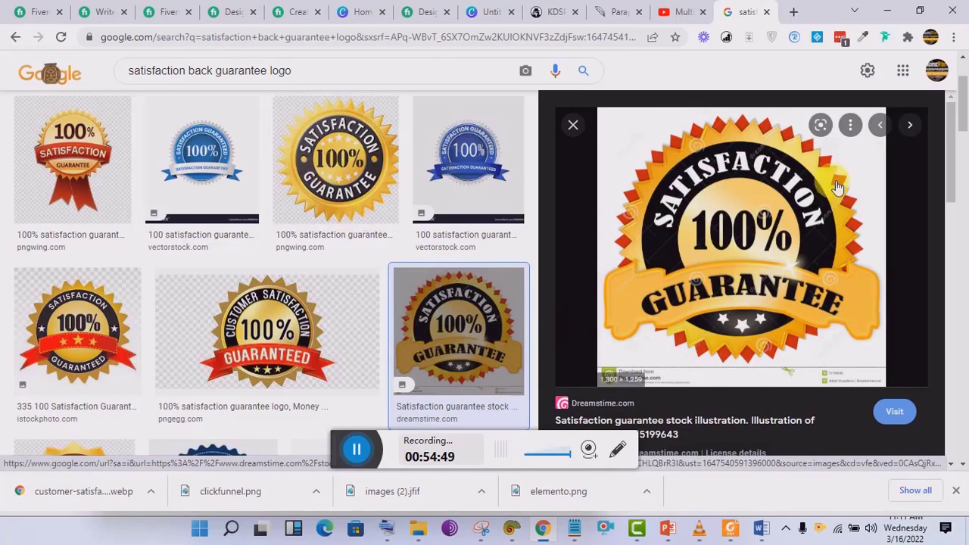
pyautogui.scroll(-1, 953, 174)
pyautogui.moveTo(958, 191); pyautogui.dragTo(966, 274)
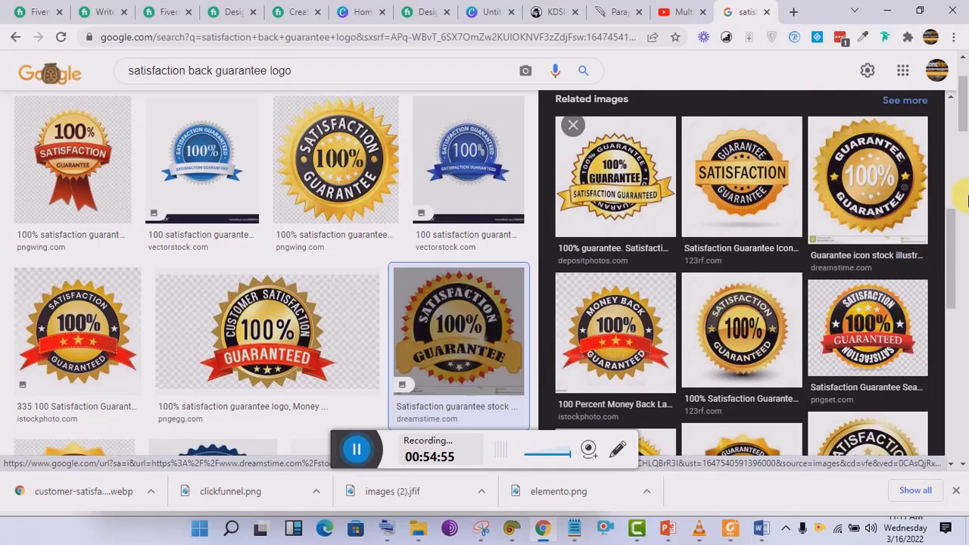
pyautogui.moveTo(951, 249); pyautogui.dragTo(943, 158)
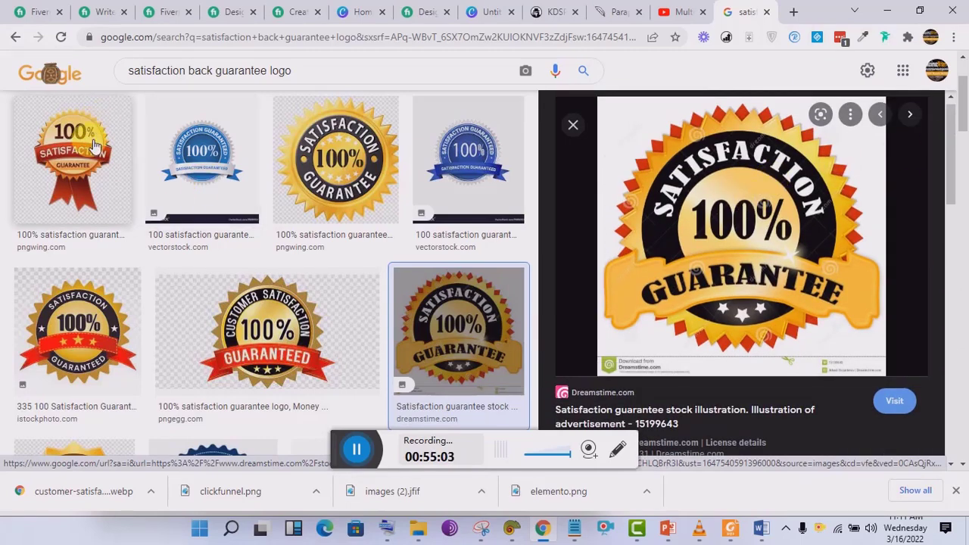
pyautogui.click(415, 8)
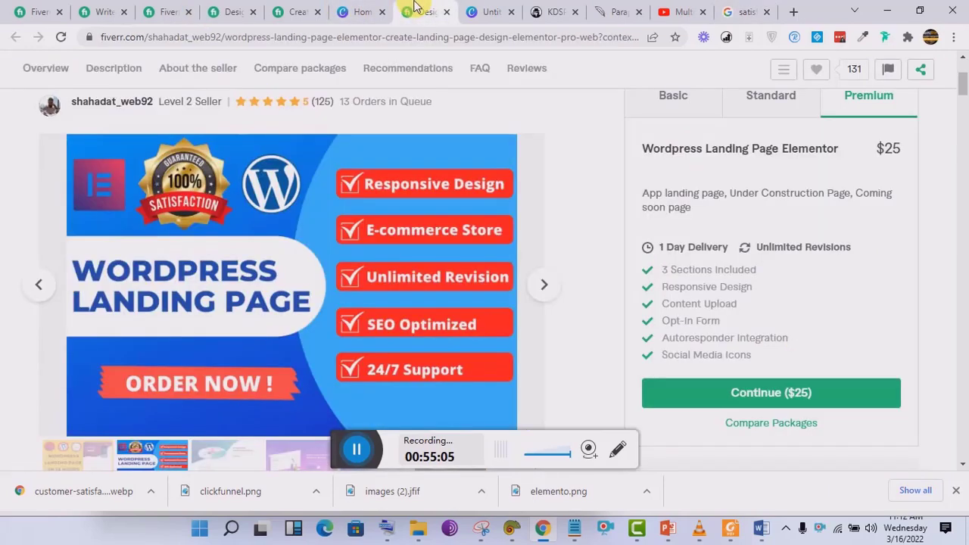
pyautogui.click(741, 11)
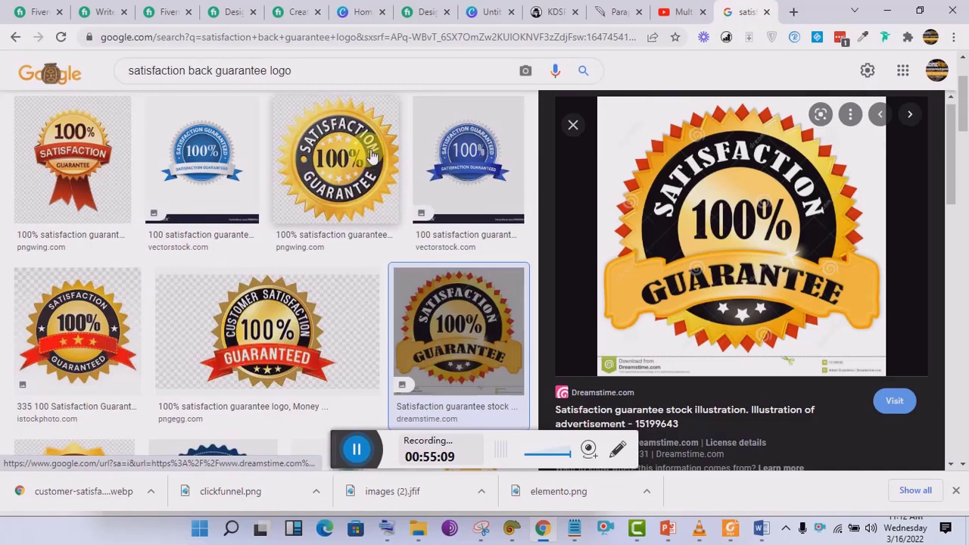
pyautogui.click(123, 333)
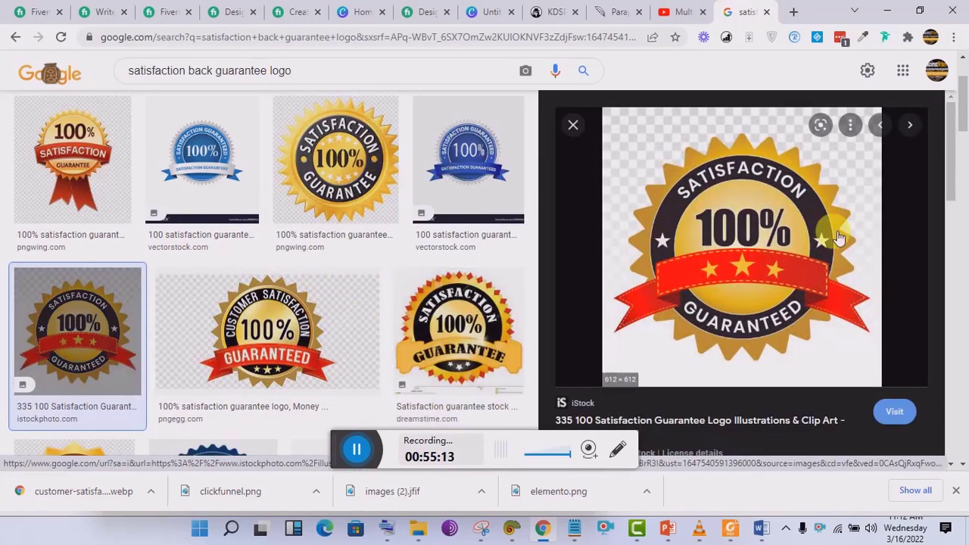
pyautogui.click(421, 8)
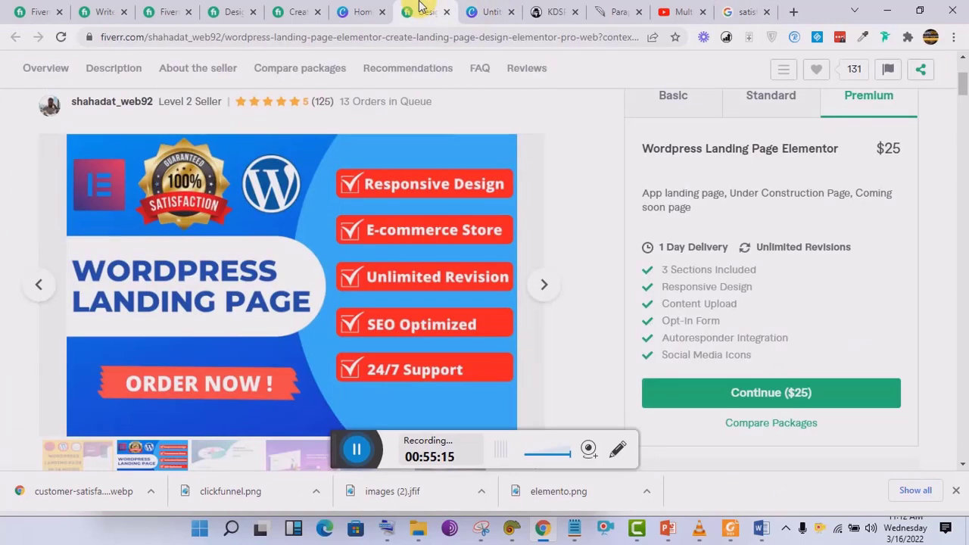
pyautogui.click(750, 12)
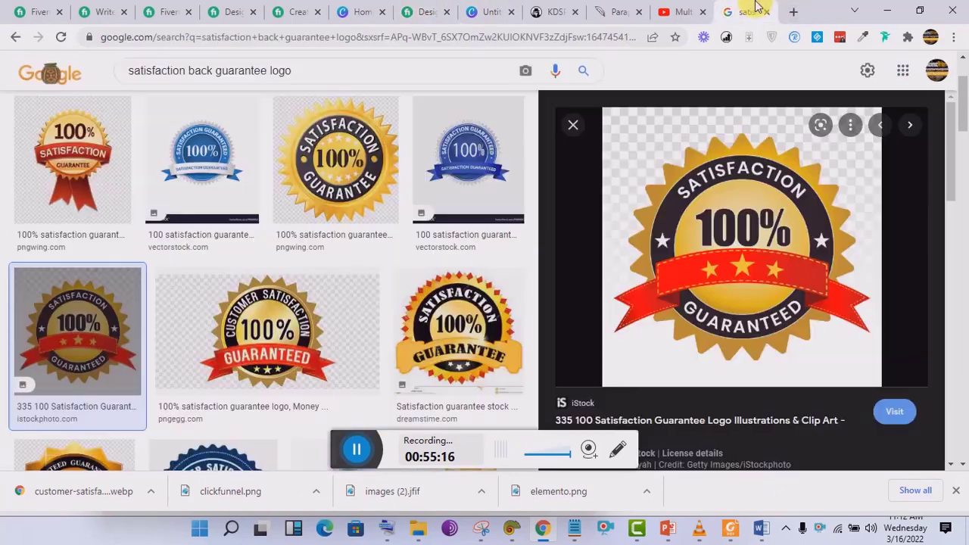
pyautogui.rightClick(762, 197)
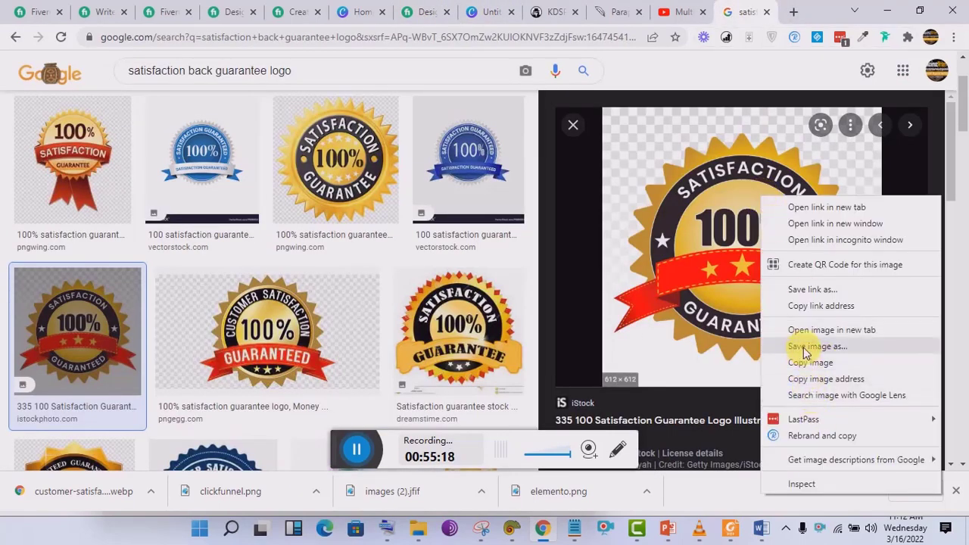
pyautogui.click(807, 364)
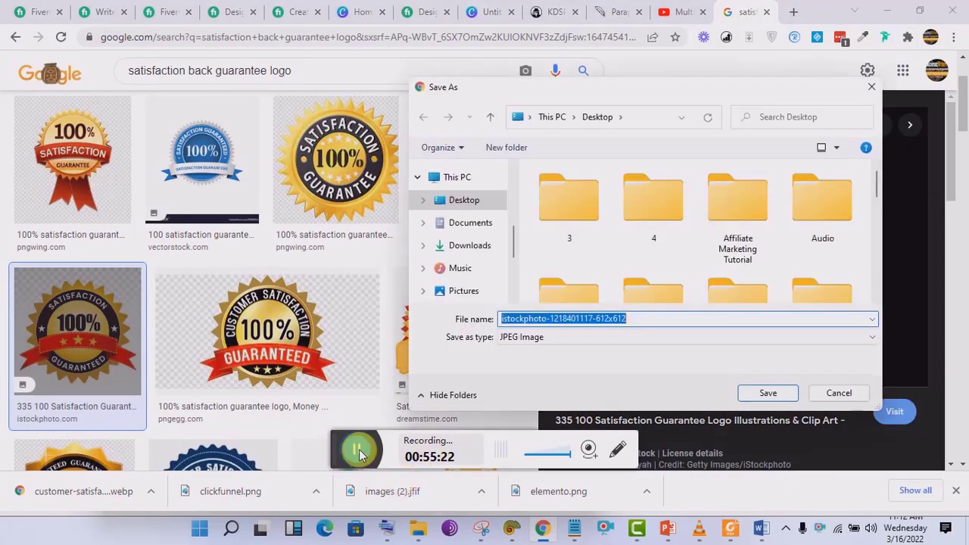
pyautogui.click(359, 452)
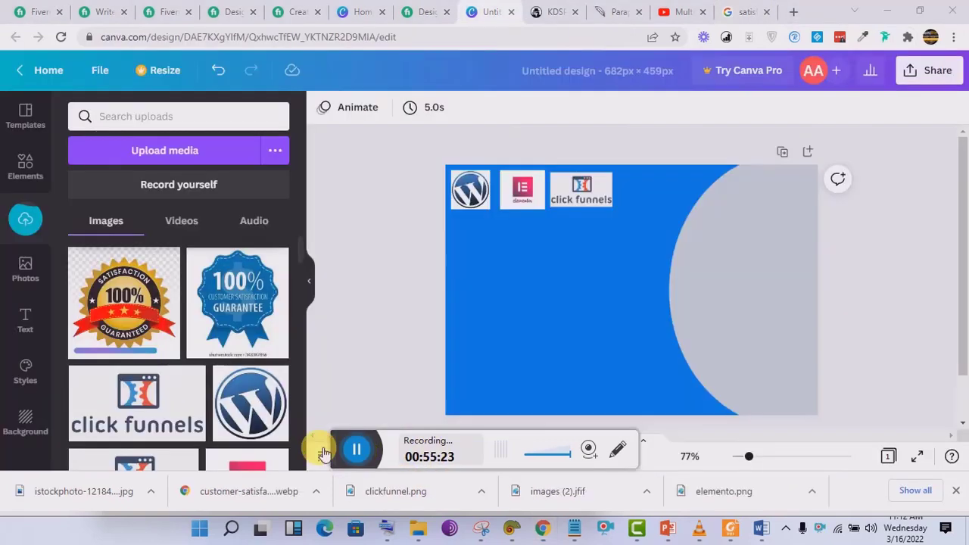
# Place the uploaded gold 100% satisfaction badge with the checkered background on the design and shrink it beside the grey circle.
pyautogui.click(129, 323)
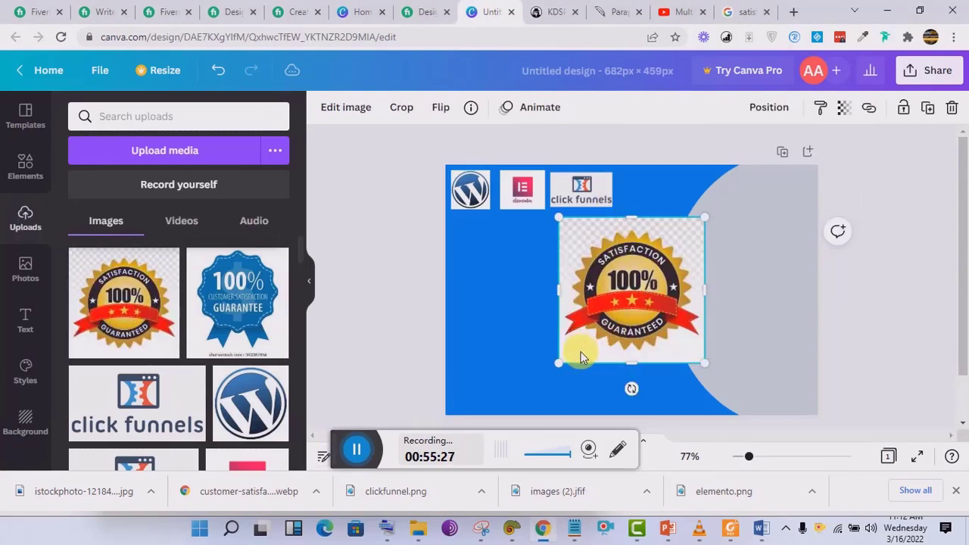
pyautogui.moveTo(560, 364); pyautogui.dragTo(619, 303)
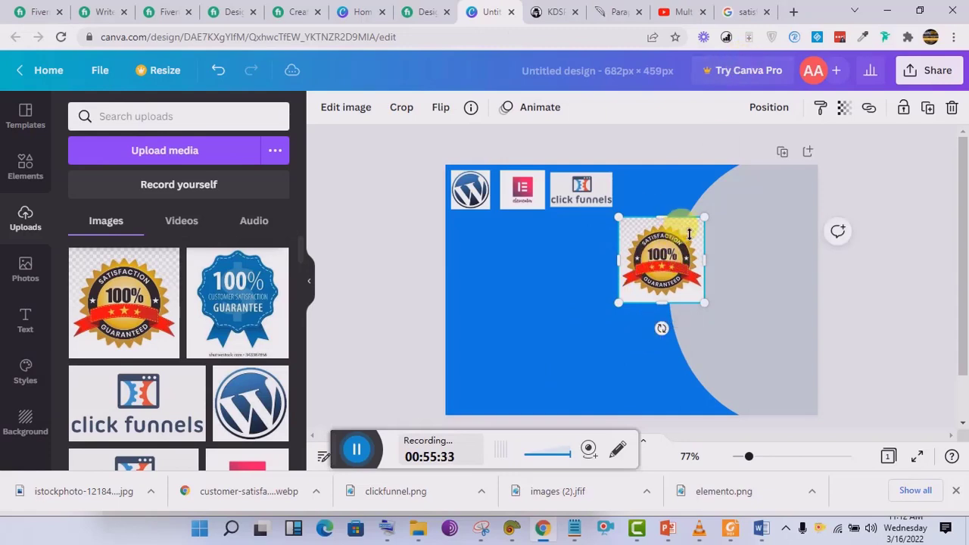
pyautogui.click(362, 450)
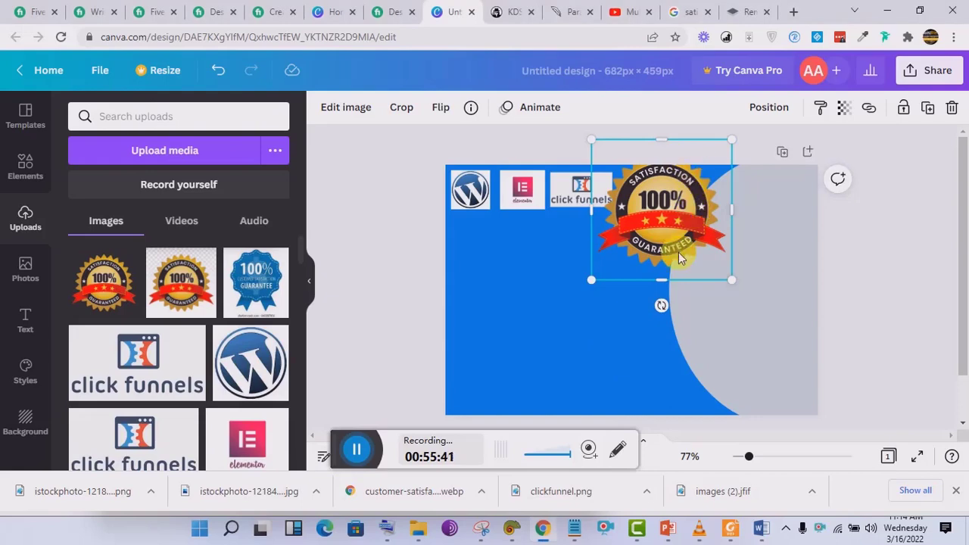
# Shrink the transparent gold satisfaction badge and fit it between the Click Funnels logo and the grey circle.
pyautogui.moveTo(592, 281); pyautogui.dragTo(640, 231)
pyautogui.moveTo(709, 191); pyautogui.dragTo(681, 207)
pyautogui.moveTo(707, 253)
pyautogui.mouseDown()
pyautogui.moveTo(689, 244)
pyautogui.moveTo(702, 255)
pyautogui.mouseUp()
pyautogui.click(476, 232)
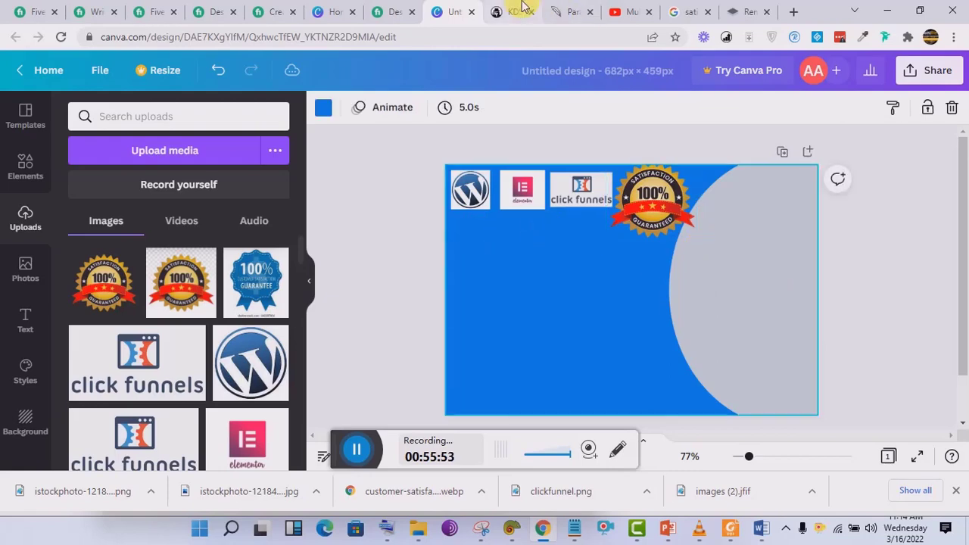
# Check the title panel on the reference gig and add the rectangle with a semicircular bottom from Lines & Shapes to the design.
pyautogui.click(392, 10)
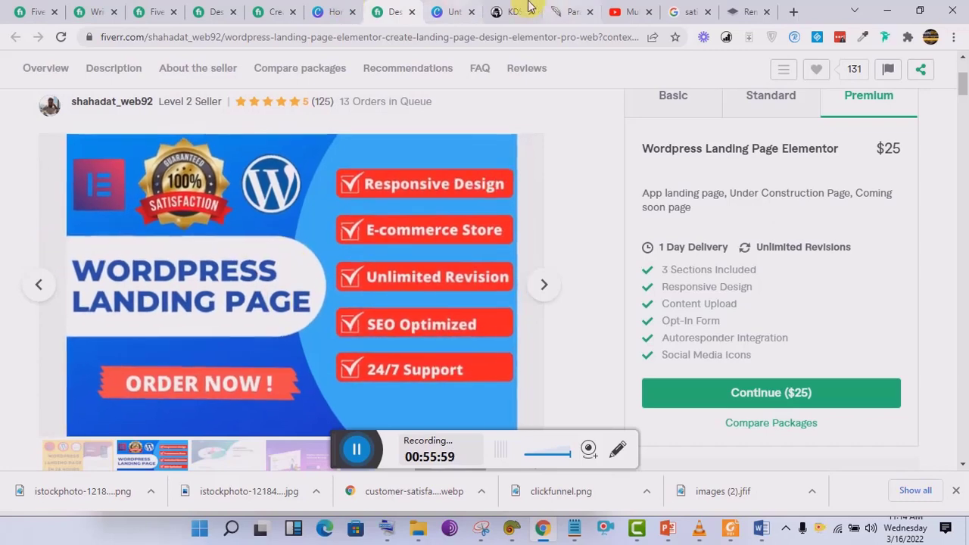
pyautogui.click(453, 11)
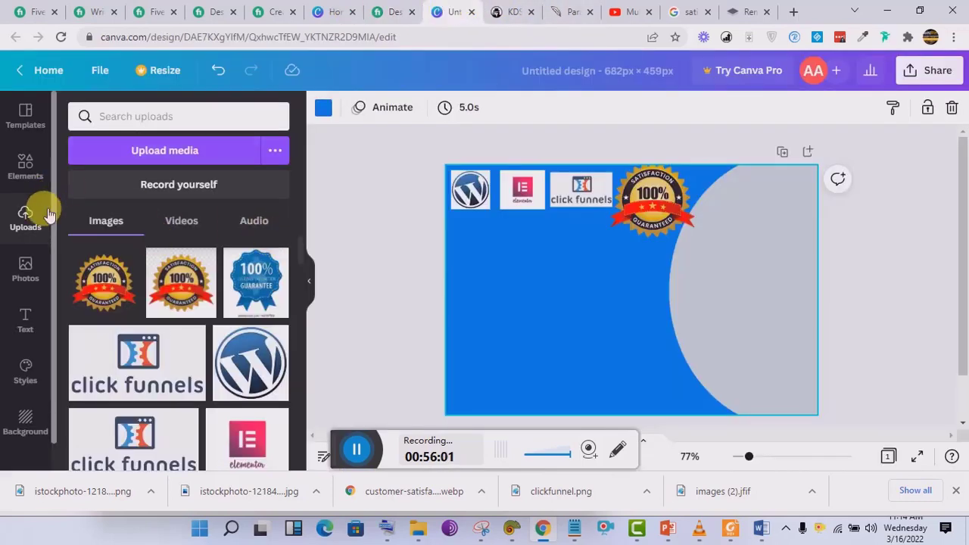
pyautogui.click(23, 163)
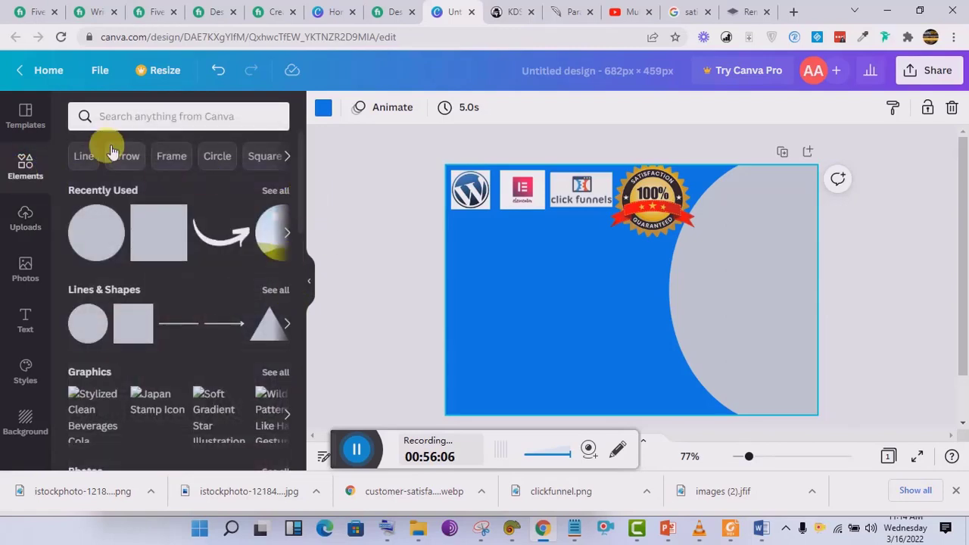
pyautogui.moveTo(299, 194); pyautogui.dragTo(309, 277)
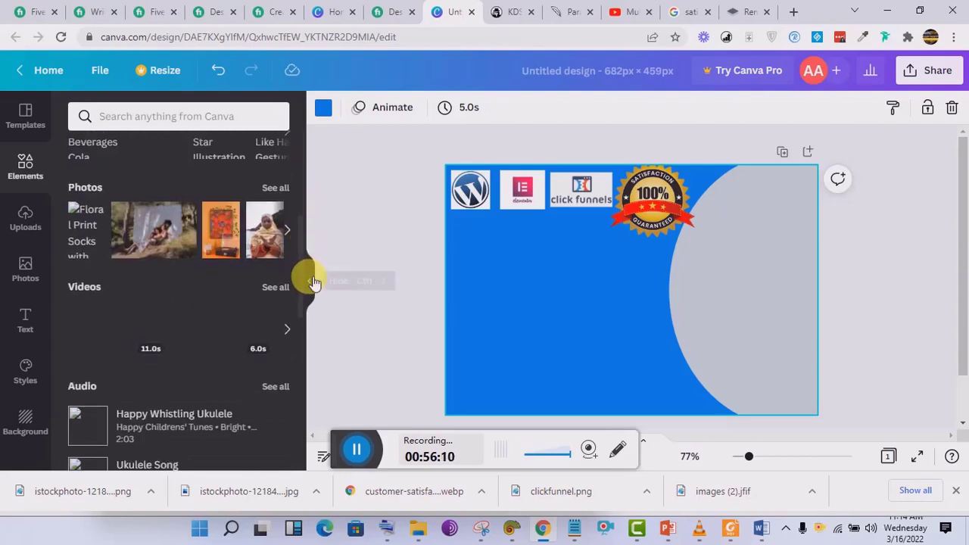
pyautogui.moveTo(298, 236); pyautogui.dragTo(297, 156)
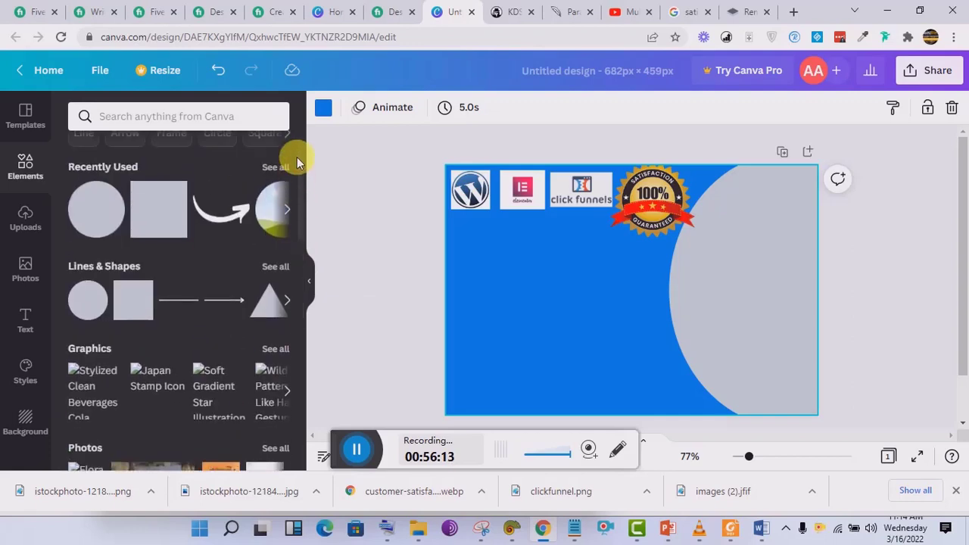
pyautogui.click(277, 269)
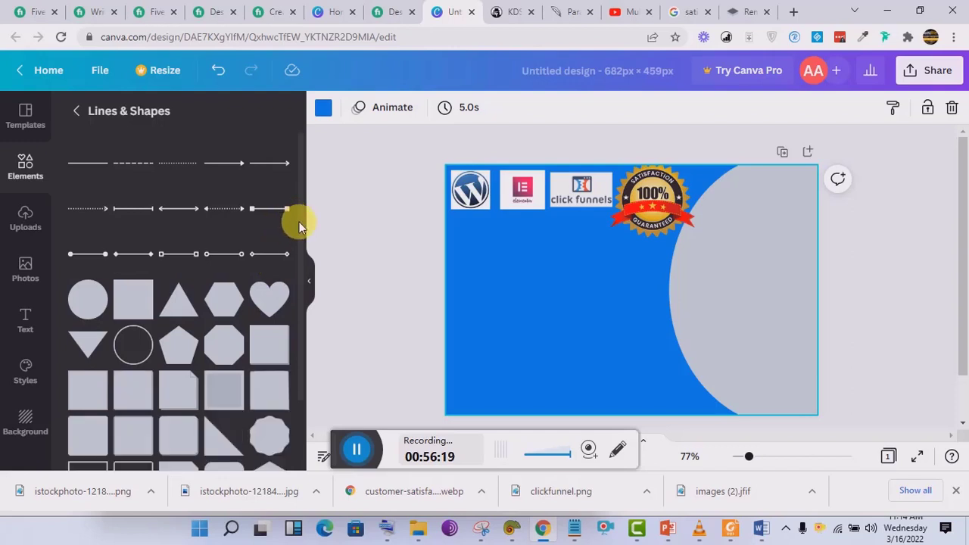
pyautogui.moveTo(299, 222); pyautogui.dragTo(301, 313)
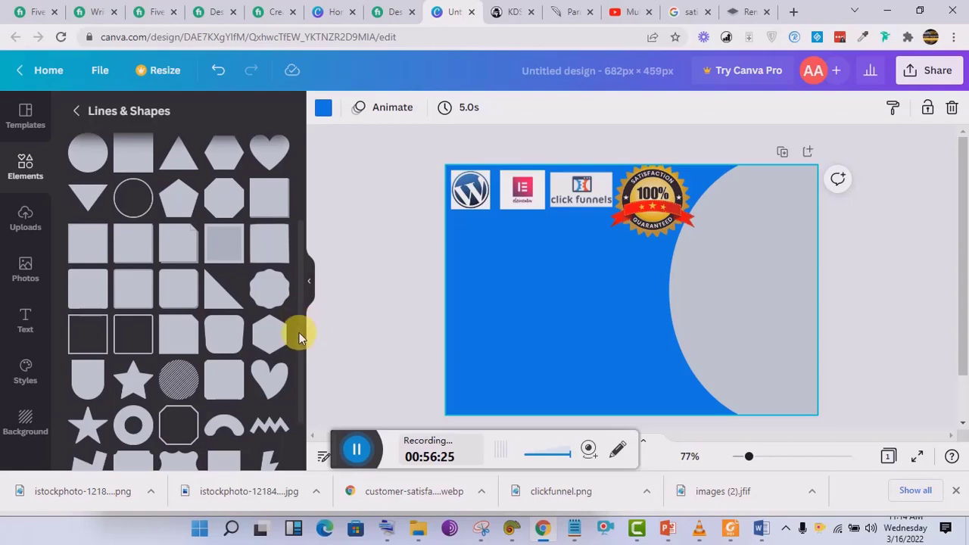
pyautogui.moveTo(301, 348); pyautogui.dragTo(302, 432)
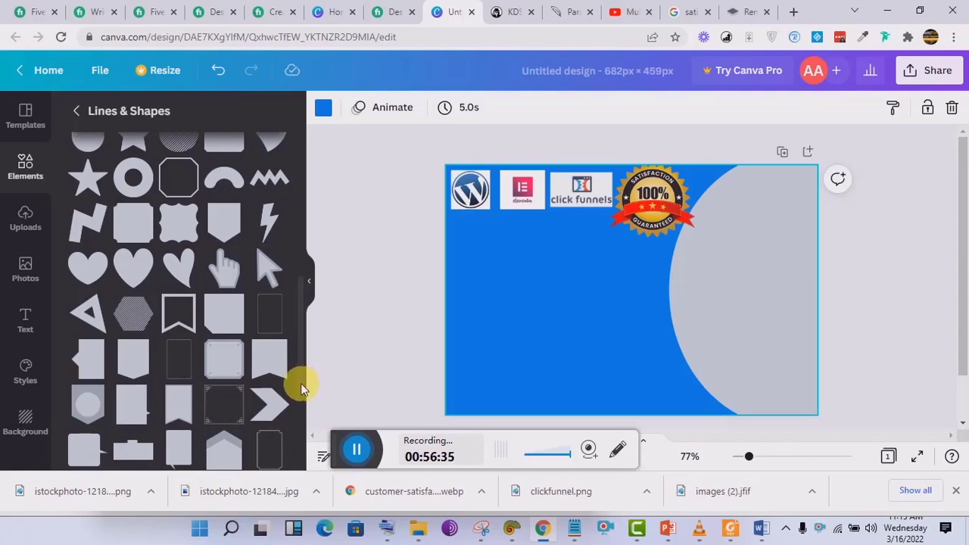
pyautogui.moveTo(302, 381); pyautogui.dragTo(305, 335)
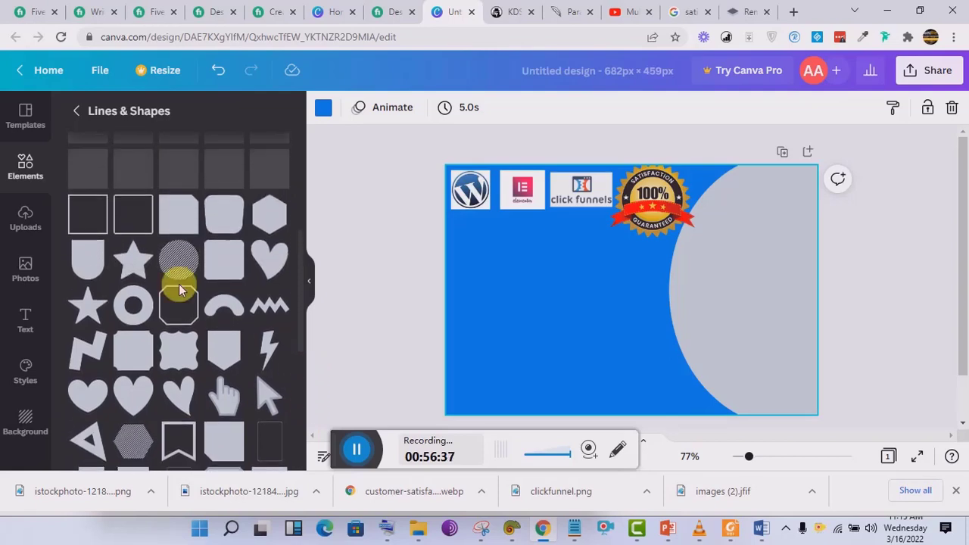
pyautogui.click(87, 259)
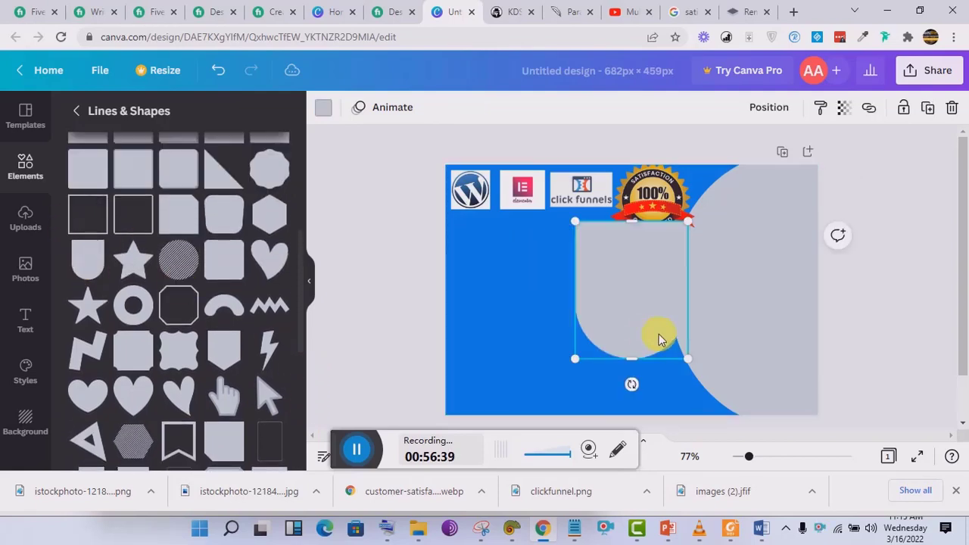
# Rotate the new shape so its rounded end faces right and align its flat side with the design's left edge.
pyautogui.moveTo(631, 384); pyautogui.dragTo(727, 294)
pyautogui.moveTo(600, 284); pyautogui.dragTo(526, 285)
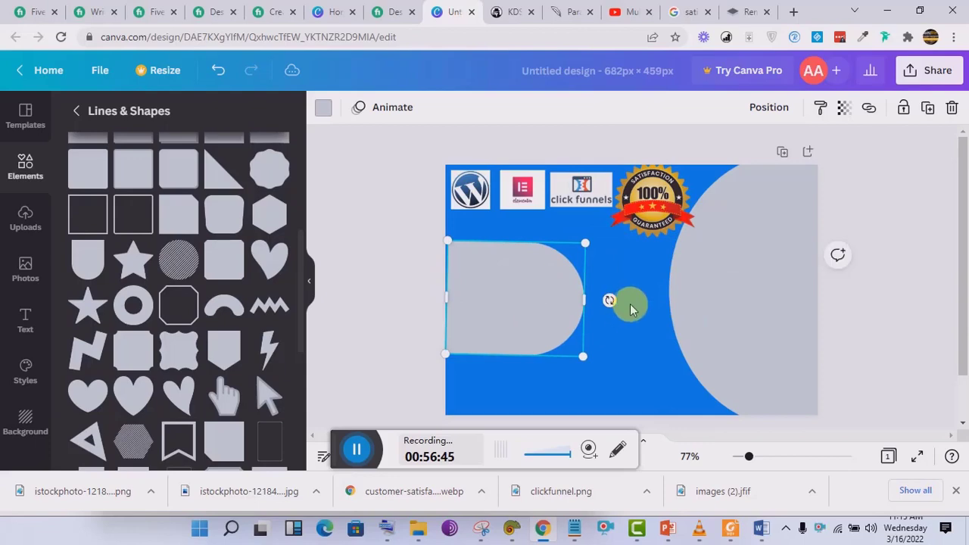
pyautogui.moveTo(619, 306); pyautogui.dragTo(613, 299)
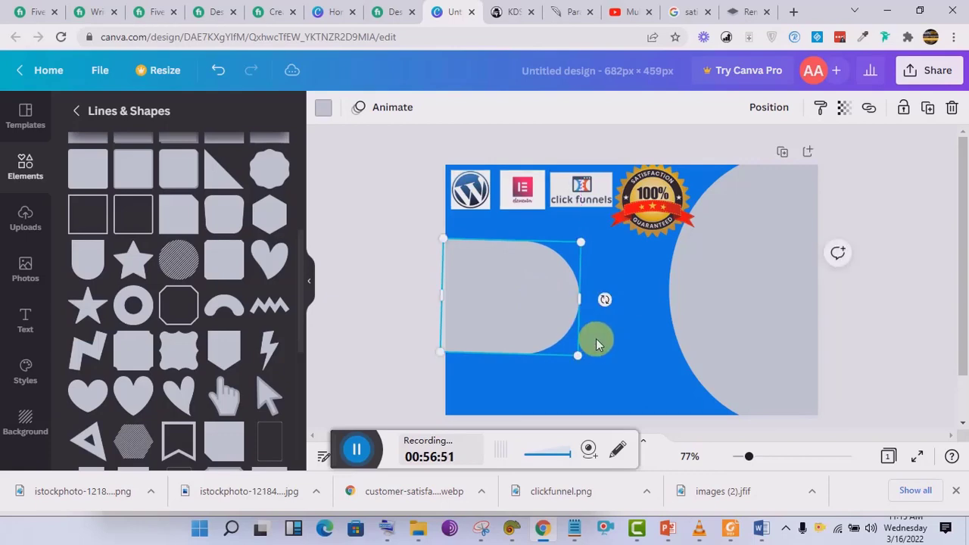
pyautogui.moveTo(604, 300); pyautogui.dragTo(606, 297)
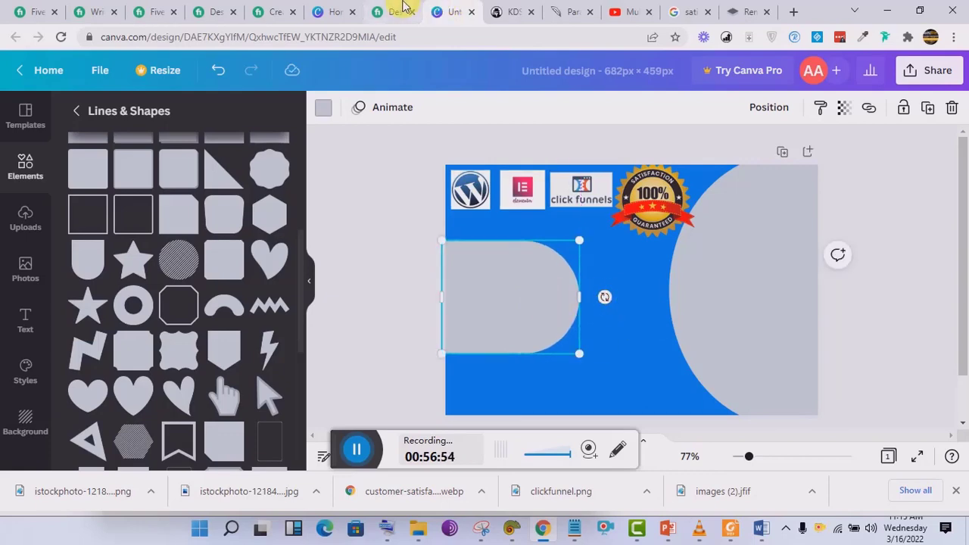
# Compare the shape with the reference gig's title panel and recolour it with the off-white from the Elementor logo's photo colors.
pyautogui.click(394, 11)
pyautogui.click(451, 11)
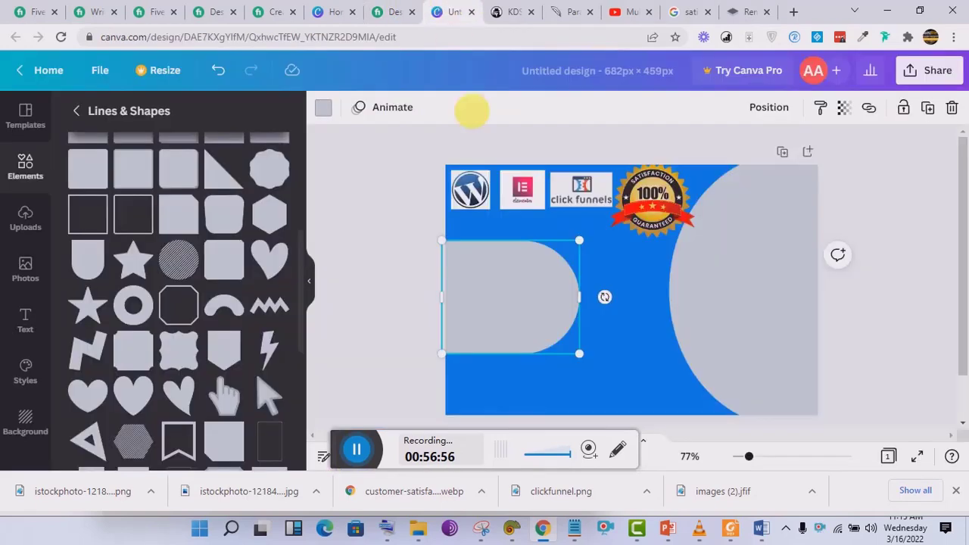
pyautogui.click(324, 112)
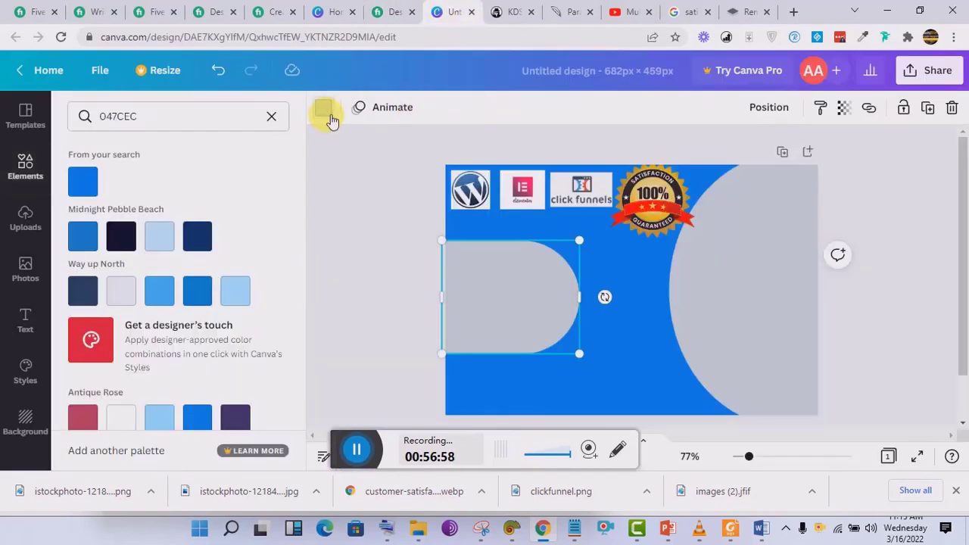
pyautogui.click(394, 11)
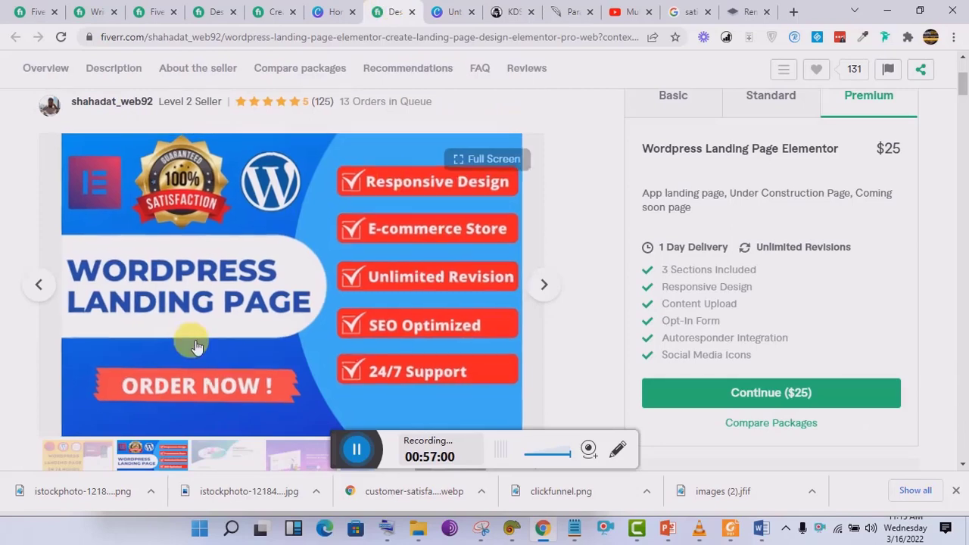
pyautogui.click(454, 10)
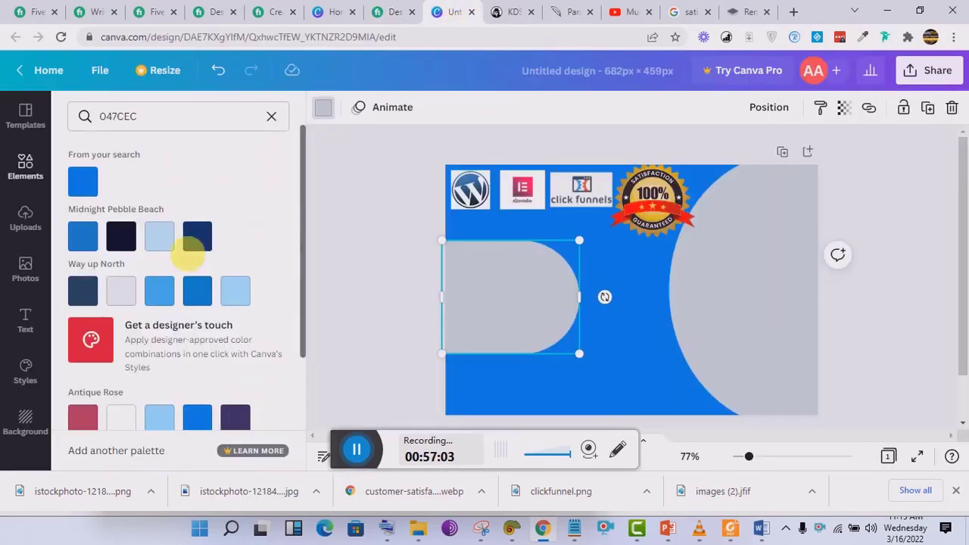
pyautogui.click(272, 118)
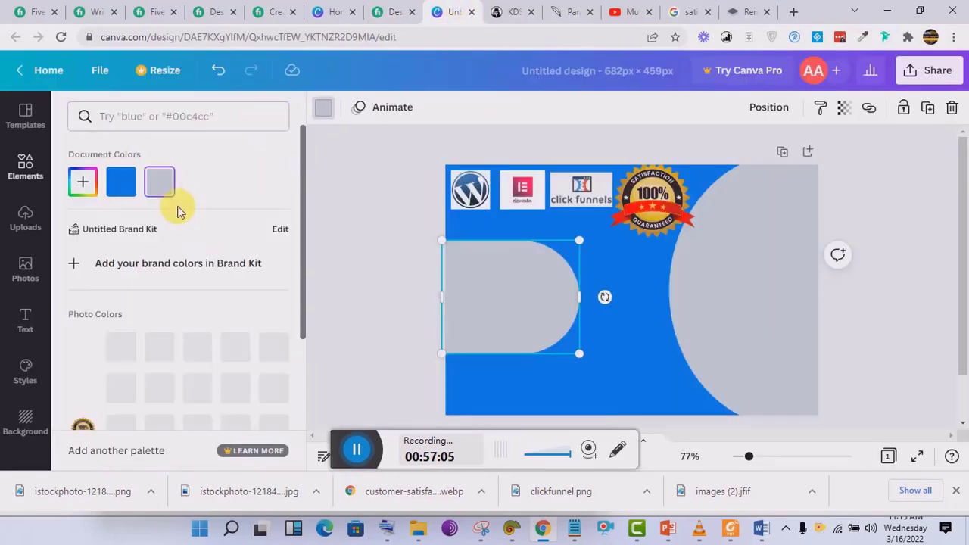
pyautogui.click(124, 354)
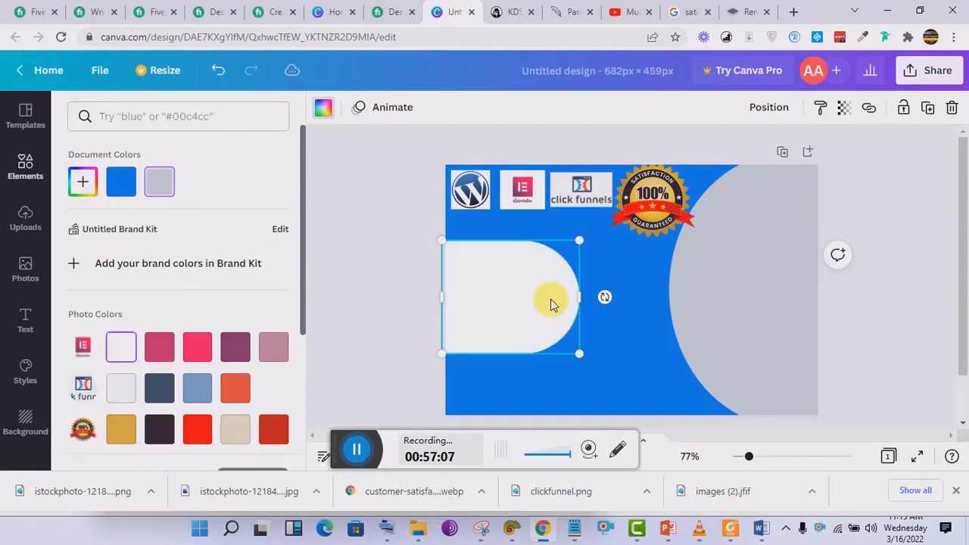
# Widen the off-white panel towards the grey circle, reduce its height slightly, and compare it with the reference gig.
pyautogui.moveTo(592, 300); pyautogui.dragTo(633, 297)
pyautogui.moveTo(631, 359); pyautogui.dragTo(629, 340)
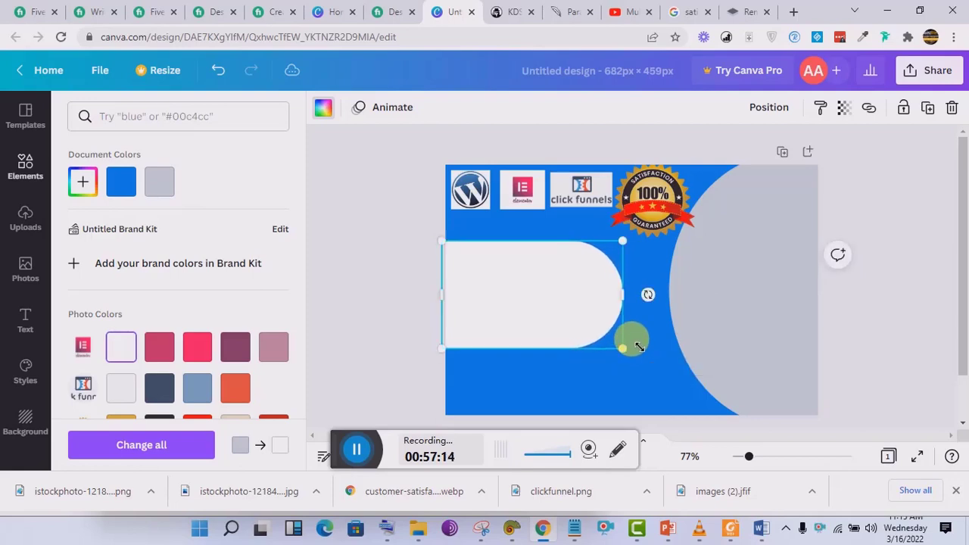
pyautogui.click(393, 12)
pyautogui.click(443, 7)
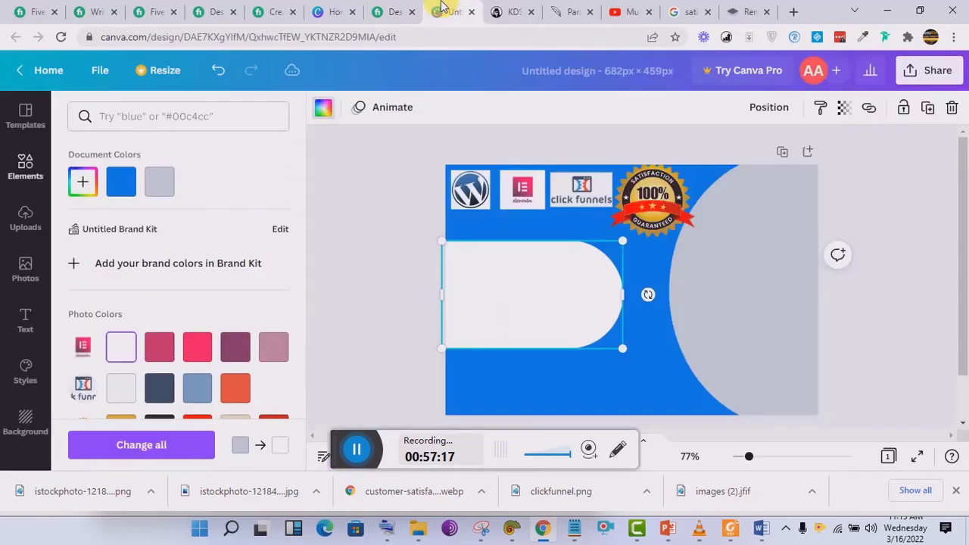
# Add a subheading text box to the design and set the "SALES FUNNEL AND LANDING PAGES" text to blue #0C85F6.
pyautogui.click(28, 319)
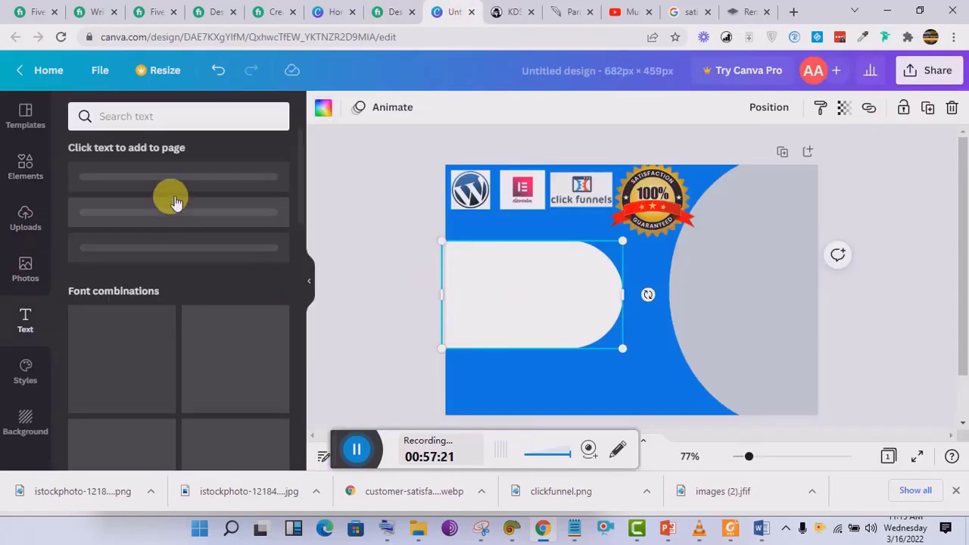
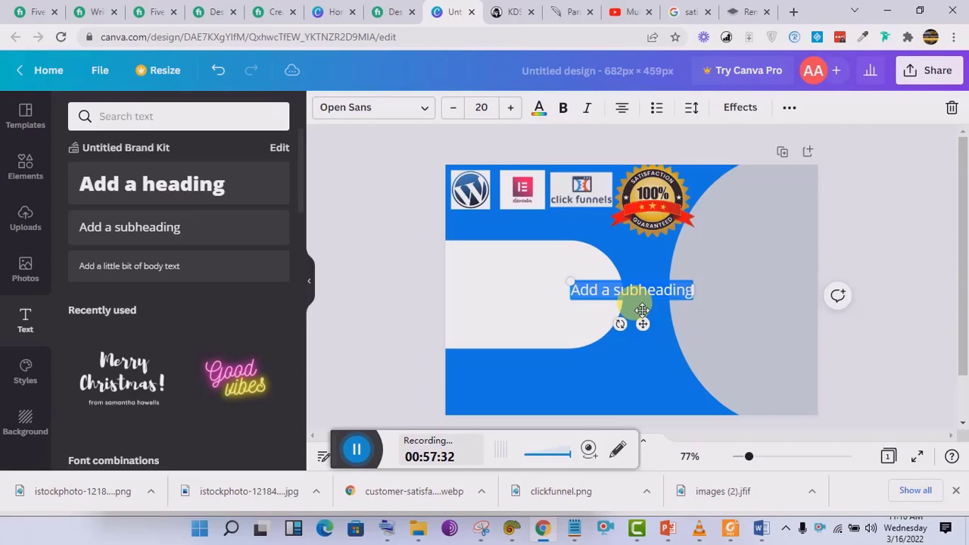
pyautogui.click(356, 452)
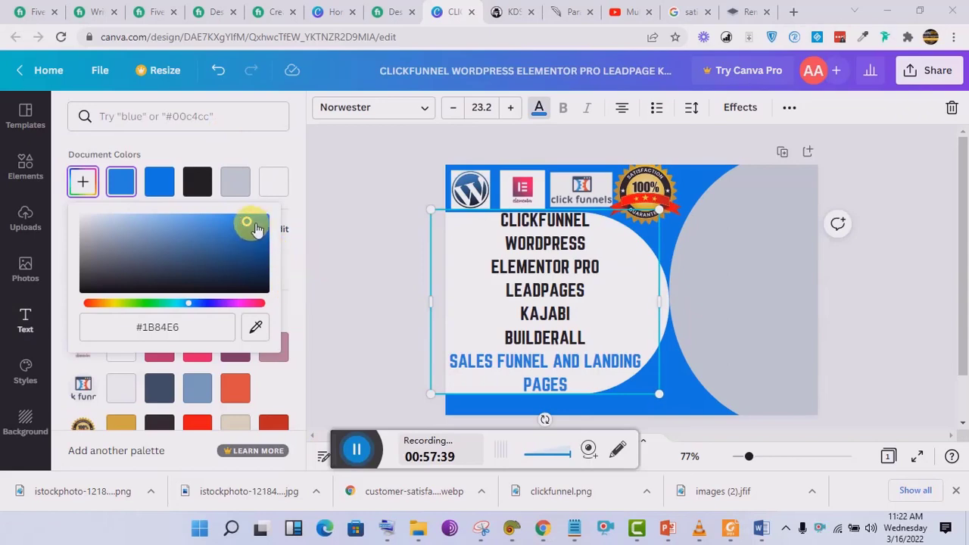
pyautogui.moveTo(255, 225); pyautogui.dragTo(249, 222)
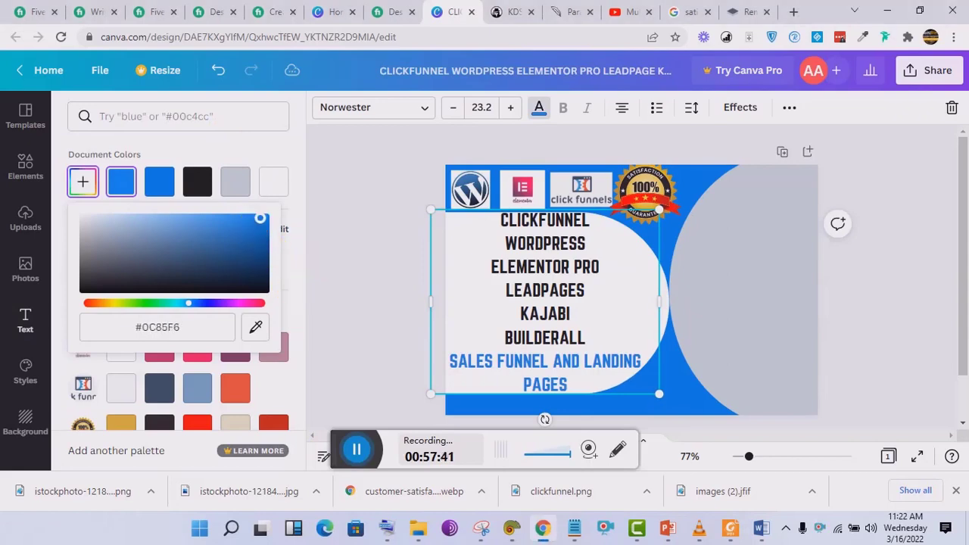
pyautogui.click(530, 243)
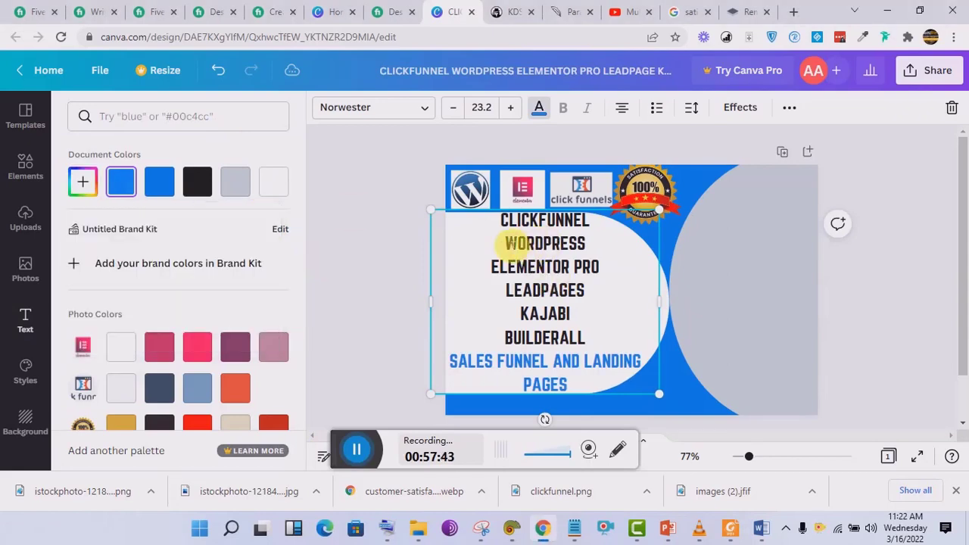
# Try out another subheading by inserting "HHHH" in its text and scaling it down to size 12.1, and delete it.
pyautogui.click(29, 314)
pyautogui.moveTo(254, 238); pyautogui.dragTo(632, 296)
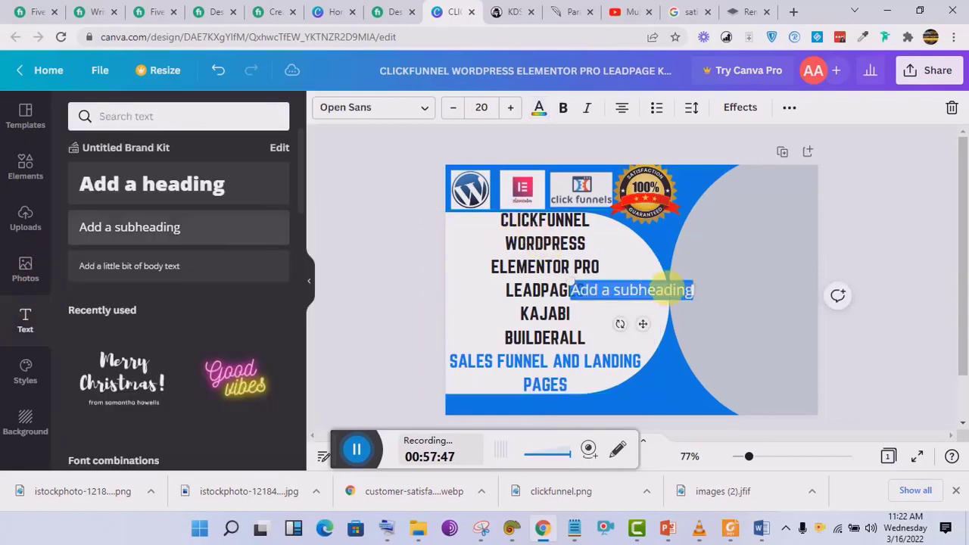
pyautogui.click(635, 297)
pyautogui.write('HHHH')
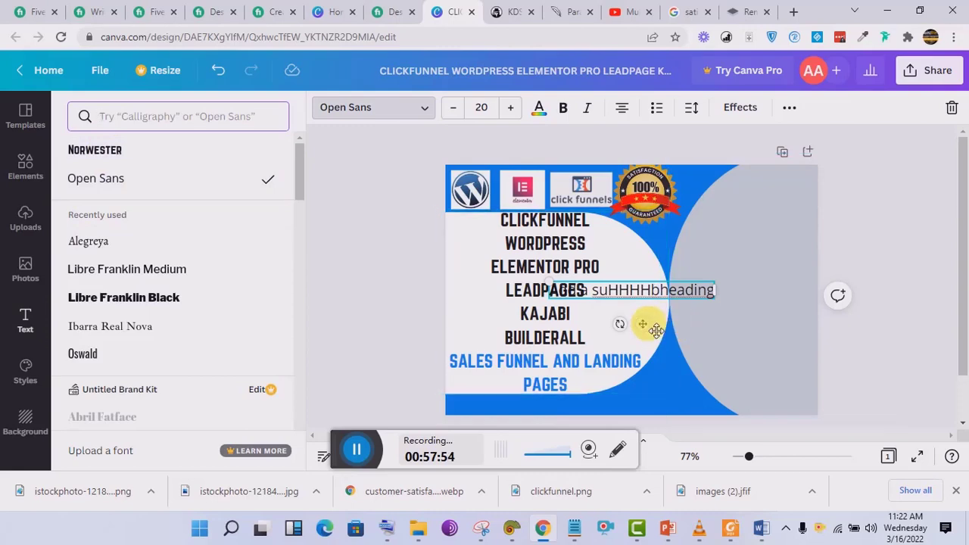
pyautogui.moveTo(723, 298); pyautogui.dragTo(686, 300)
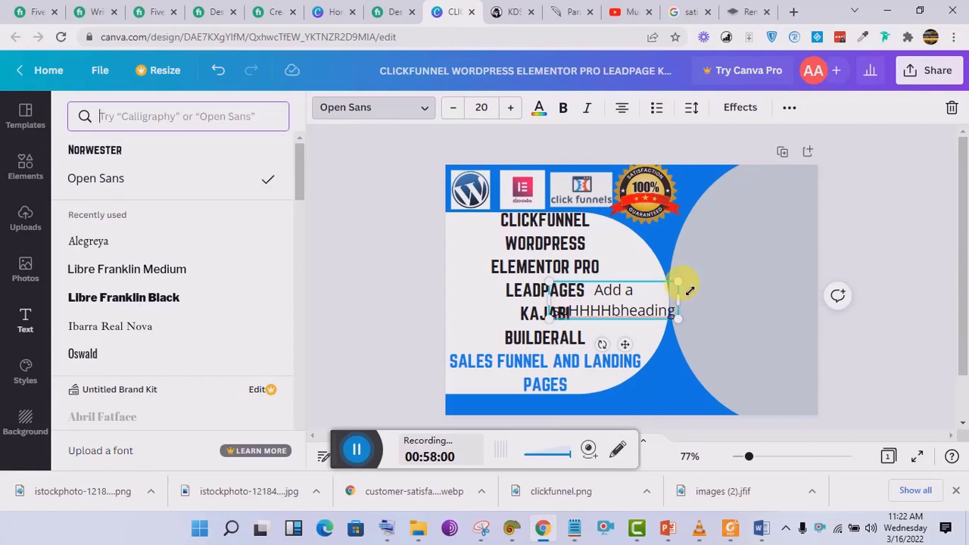
pyautogui.moveTo(689, 289); pyautogui.dragTo(639, 307)
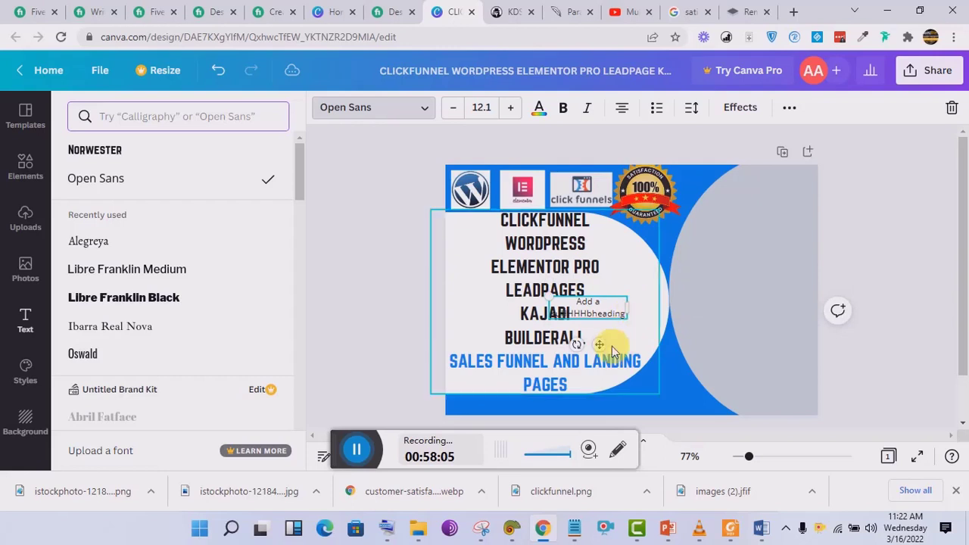
pyautogui.click(953, 113)
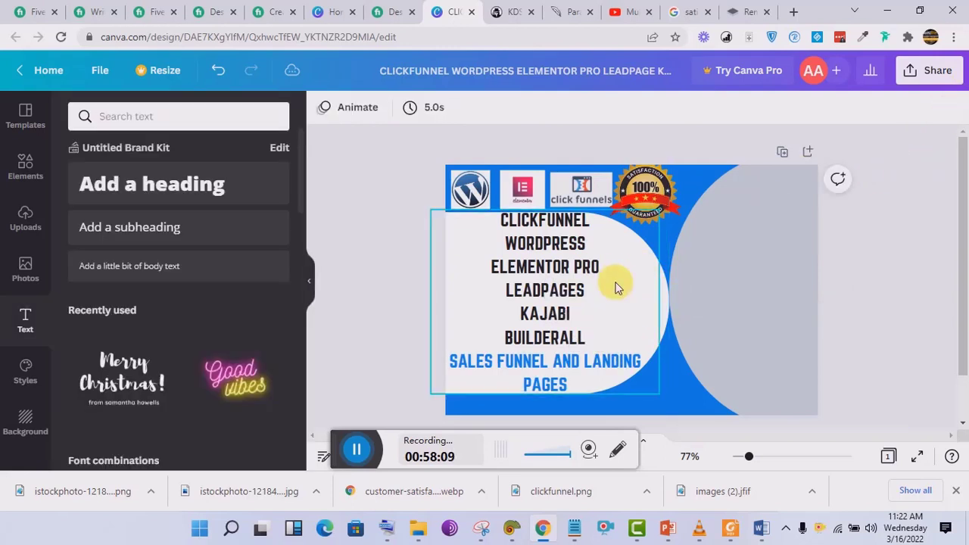
# Recolour the "SALES FUNNEL AND LANDING PAGES" text with the custom darker blue #06559F.
pyautogui.click(486, 367)
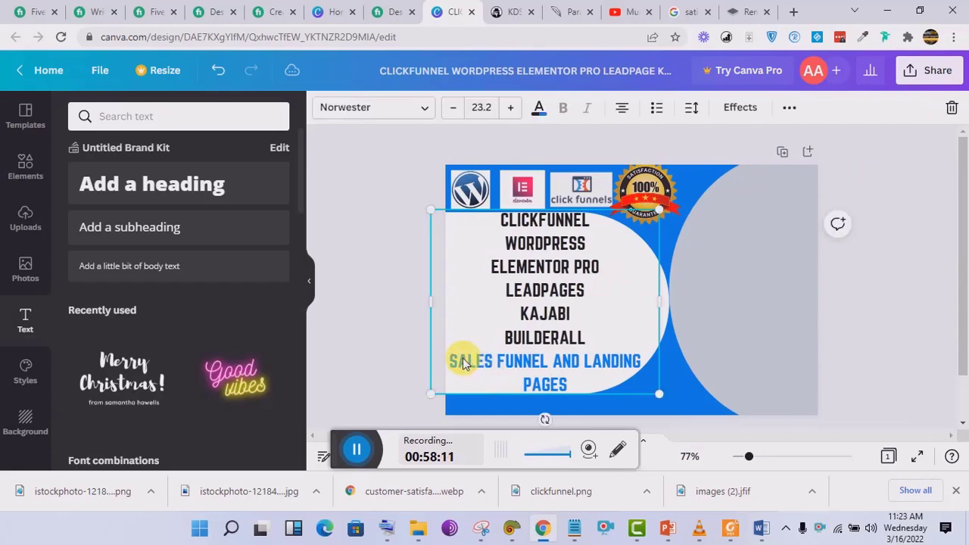
pyautogui.moveTo(496, 371); pyautogui.dragTo(580, 387)
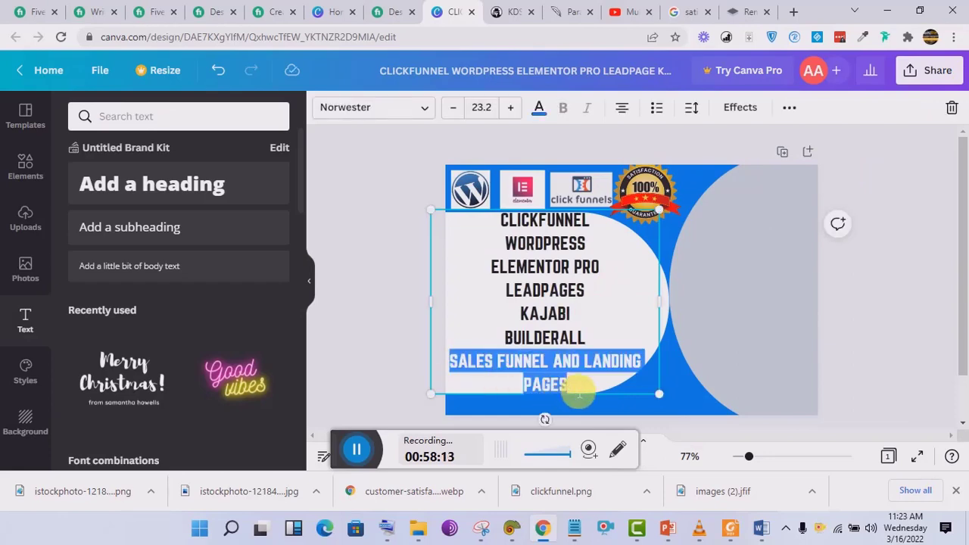
pyautogui.click(538, 107)
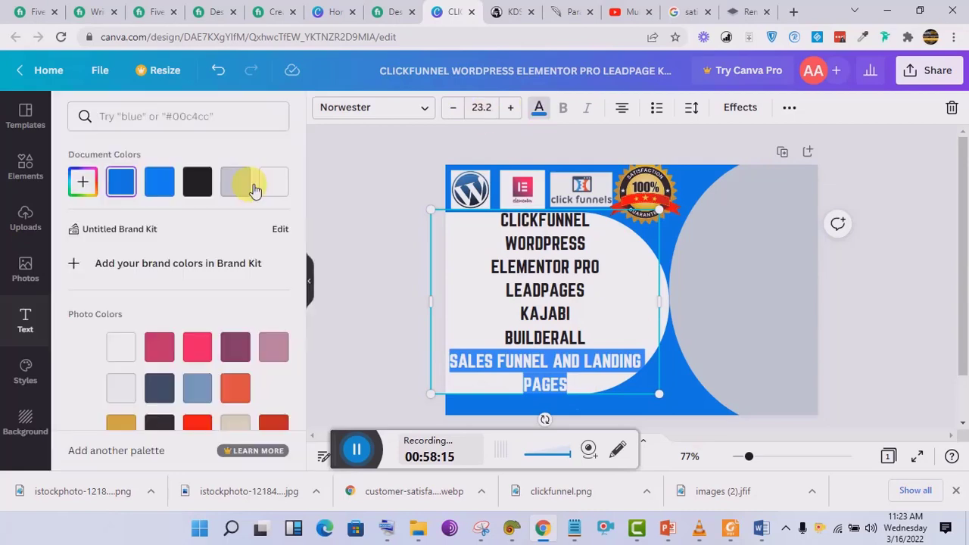
pyautogui.click(83, 182)
pyautogui.moveTo(266, 217); pyautogui.dragTo(226, 234)
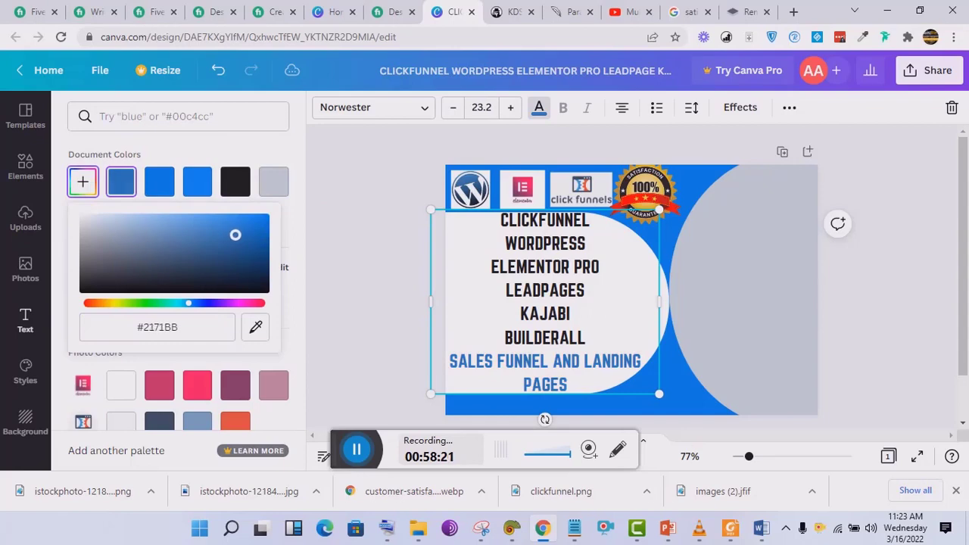
pyautogui.moveTo(263, 226); pyautogui.dragTo(262, 243)
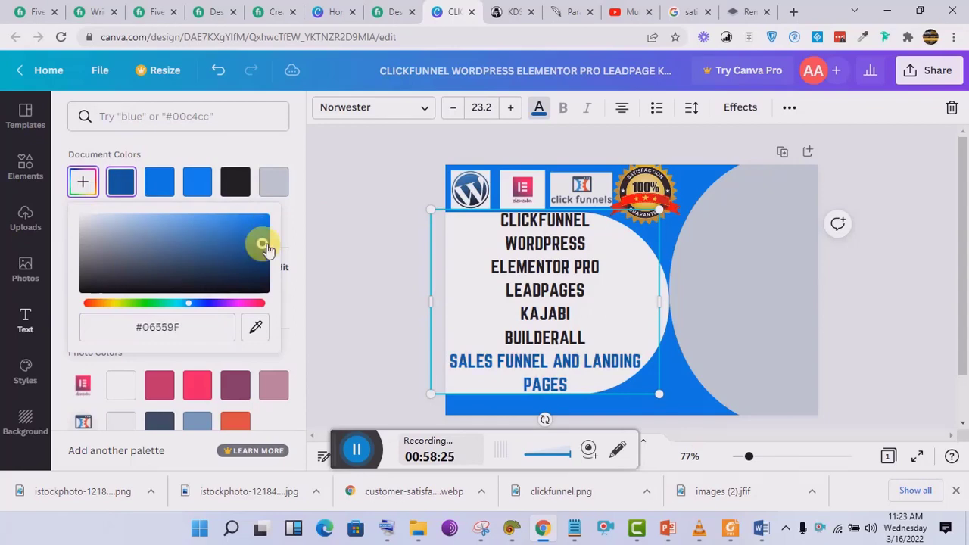
pyautogui.press('Escape')
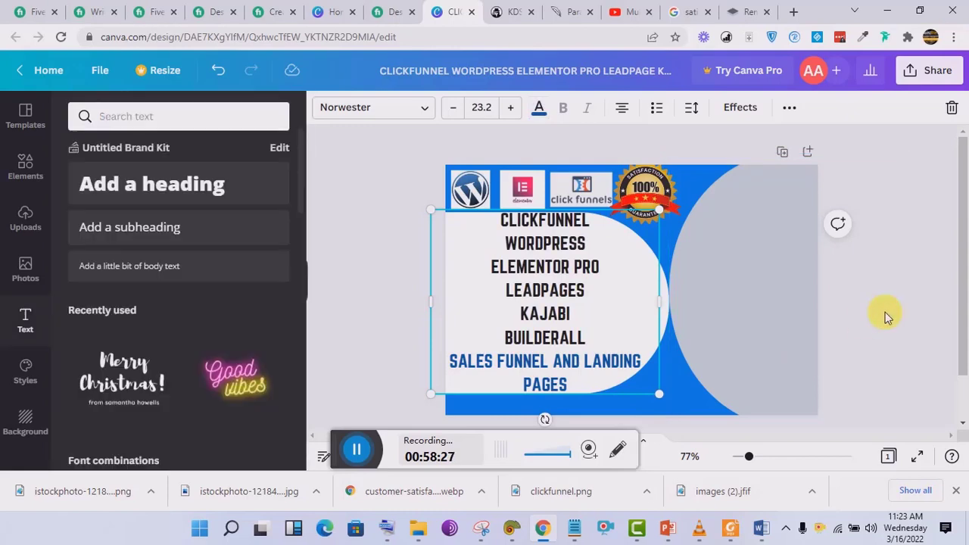
pyautogui.click(371, 299)
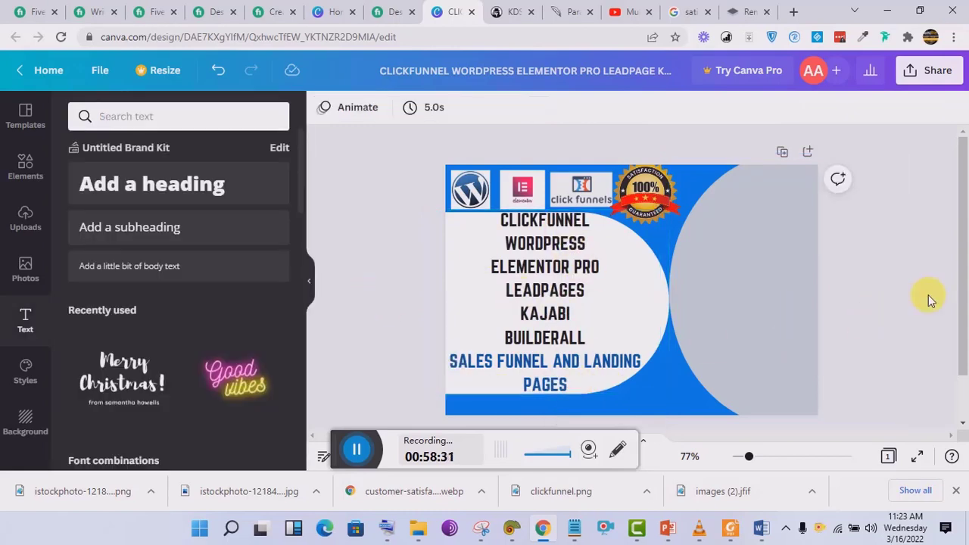
# Check the reference gig, add the outlined ribbon shape from the Lines & Shapes elements, and scale it down to about half size.
pyautogui.click(406, 9)
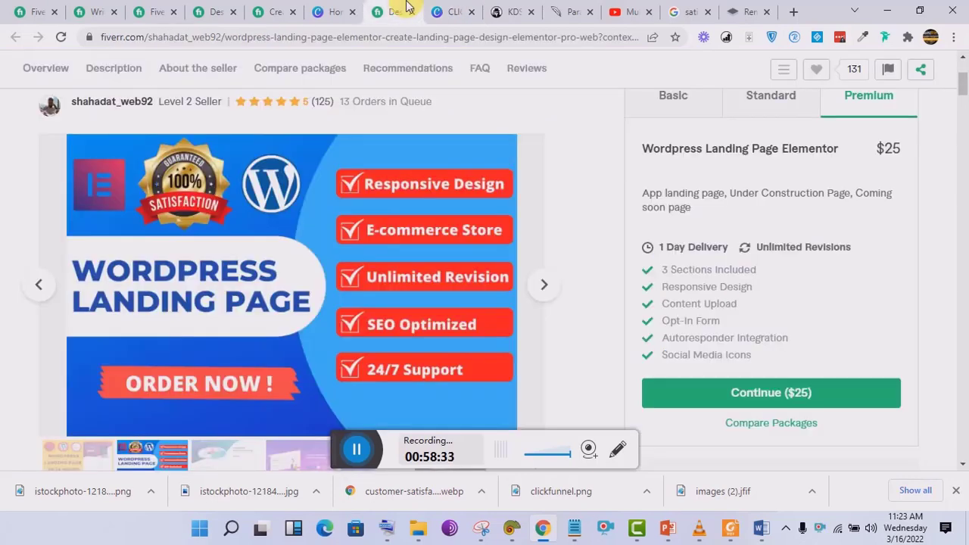
pyautogui.click(446, 9)
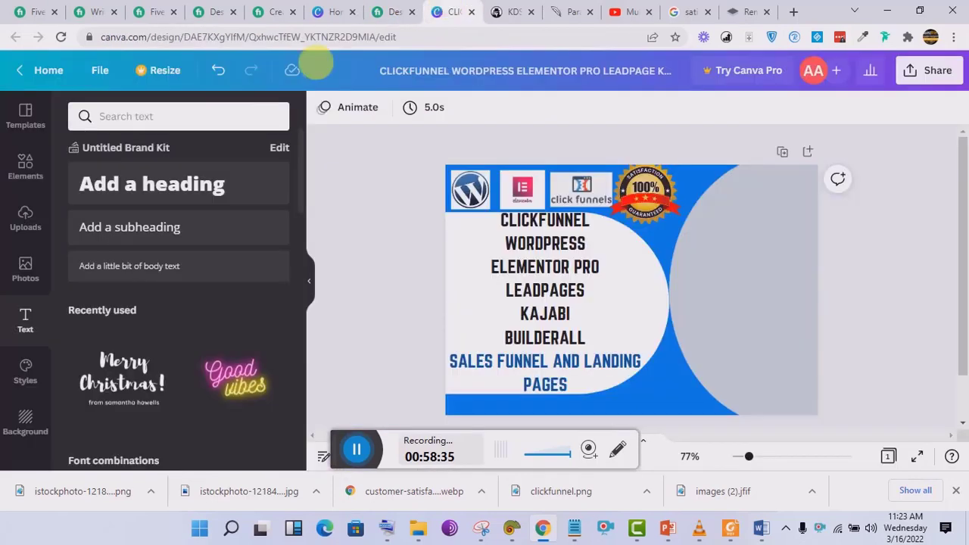
pyautogui.click(25, 181)
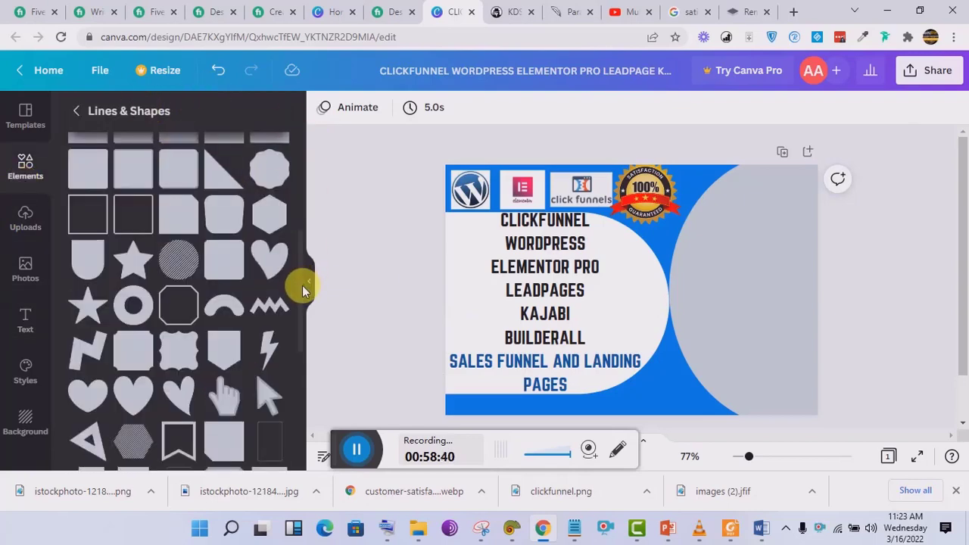
pyautogui.scroll(-2, 302, 286)
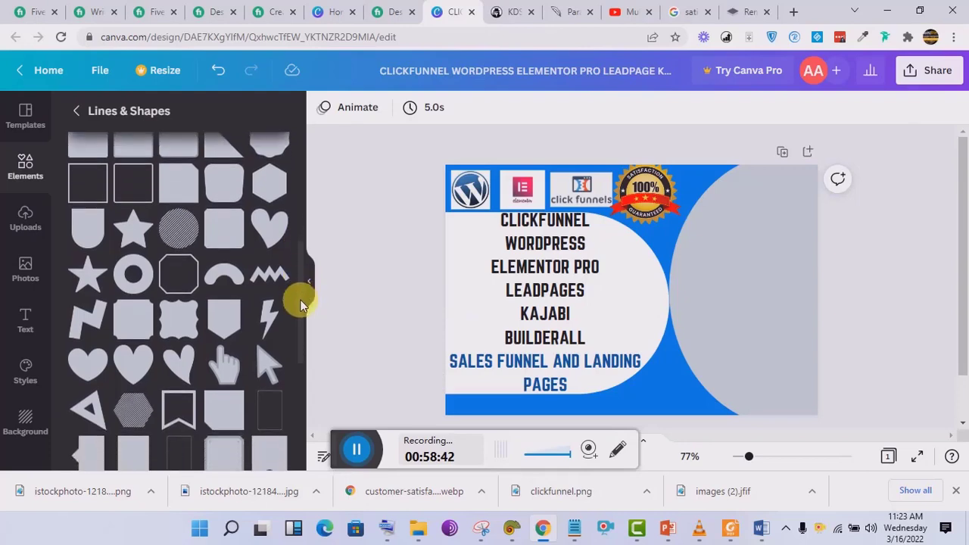
pyautogui.moveTo(303, 315); pyautogui.dragTo(314, 346)
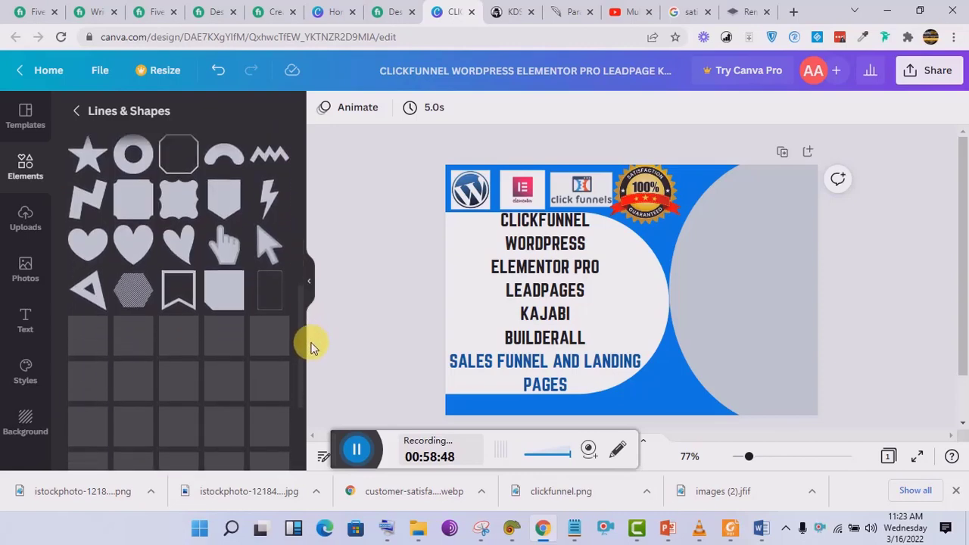
pyautogui.click(176, 306)
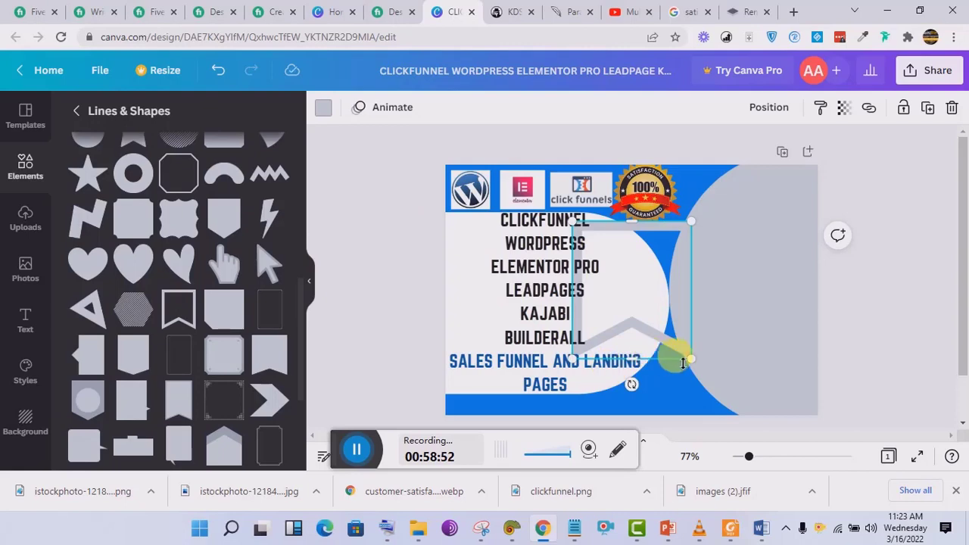
pyautogui.moveTo(695, 368); pyautogui.dragTo(632, 289)
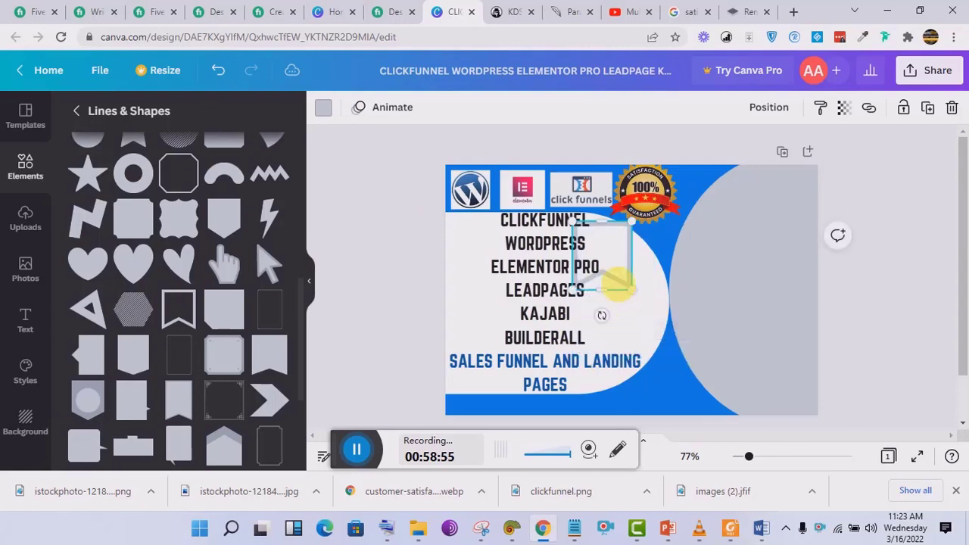
# Undo the accidental move of the service title text and narrow its text box so the lines clear the outlined ribbon.
pyautogui.moveTo(612, 252)
pyautogui.mouseDown()
pyautogui.moveTo(667, 412)
pyautogui.moveTo(604, 266)
pyautogui.mouseUp()
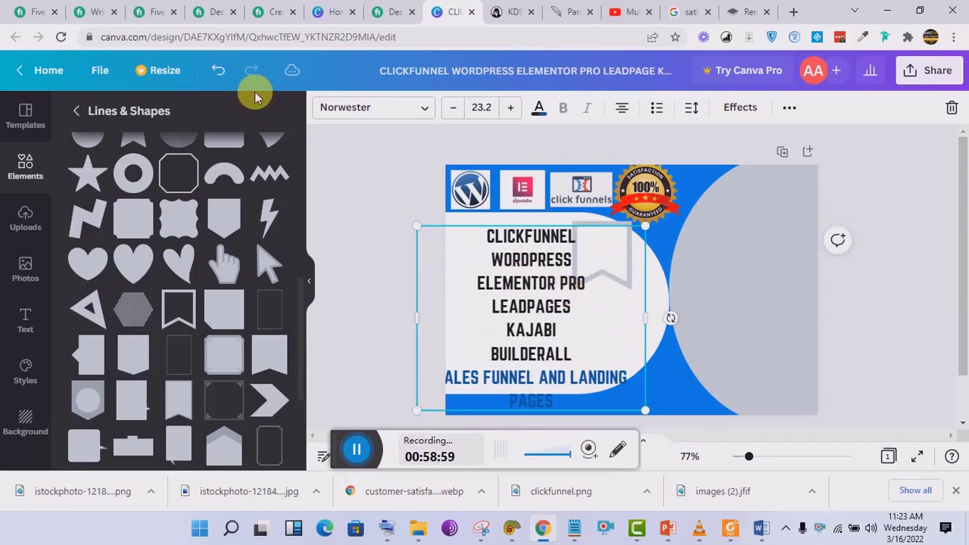
pyautogui.click(219, 70)
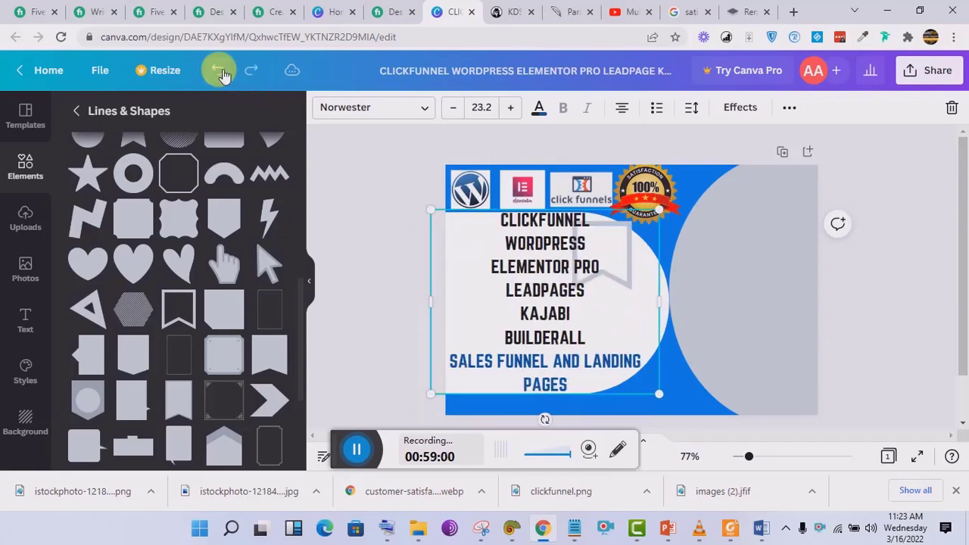
pyautogui.click(625, 269)
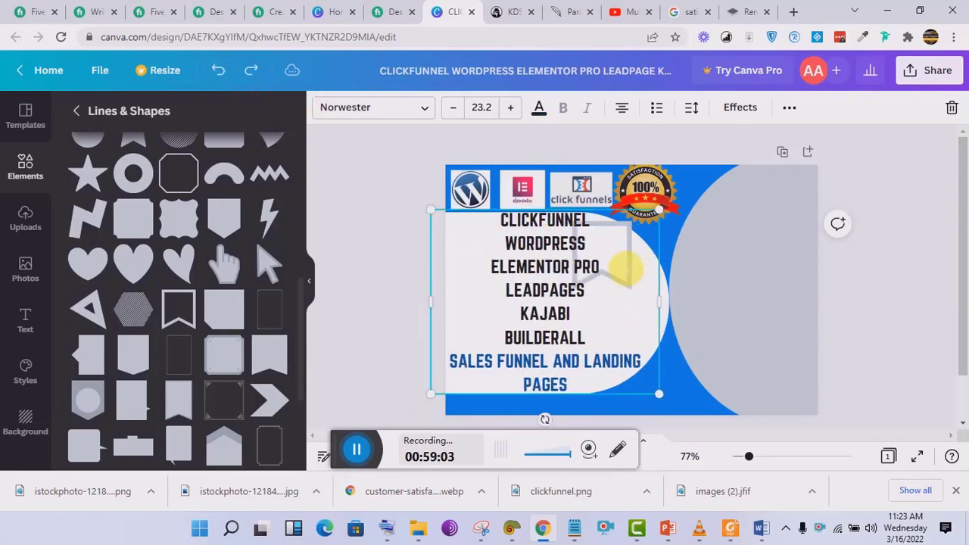
pyautogui.moveTo(659, 303); pyautogui.dragTo(604, 302)
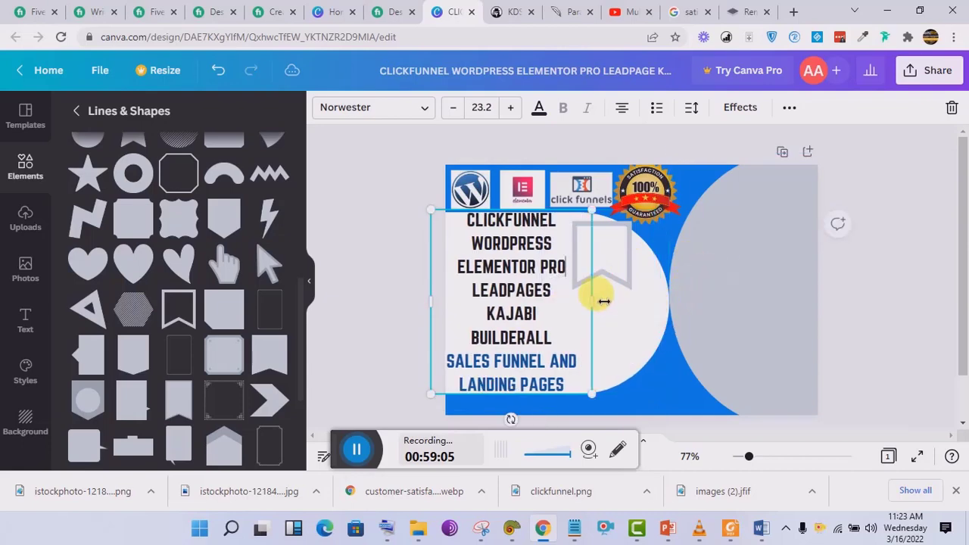
pyautogui.click(621, 255)
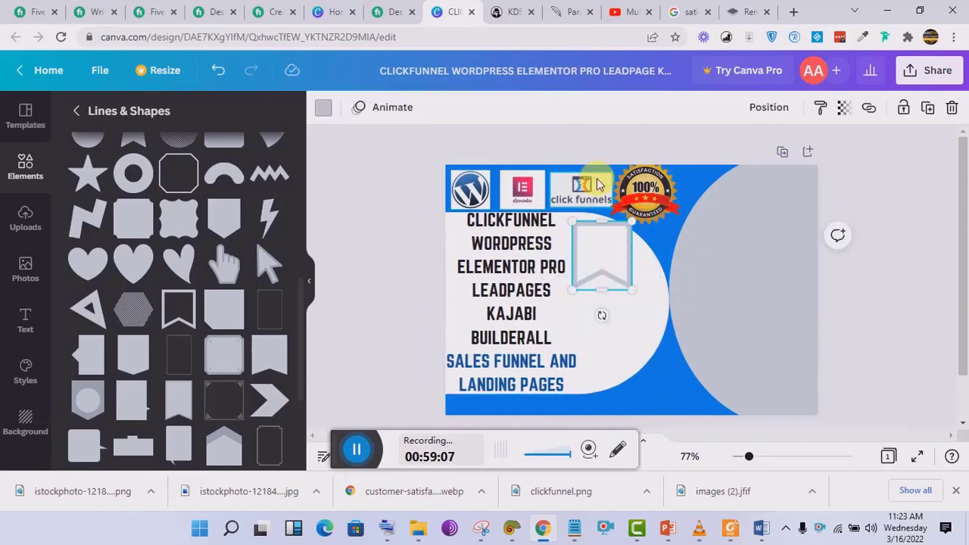
# Check the reference gig image again and look through the Arrow elements for a suitable banner shape.
pyautogui.click(392, 9)
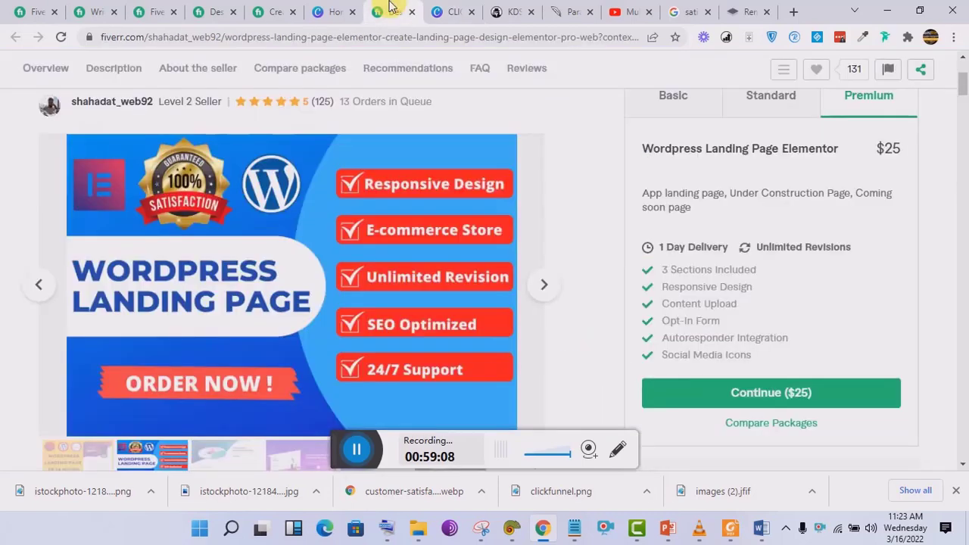
pyautogui.click(470, 8)
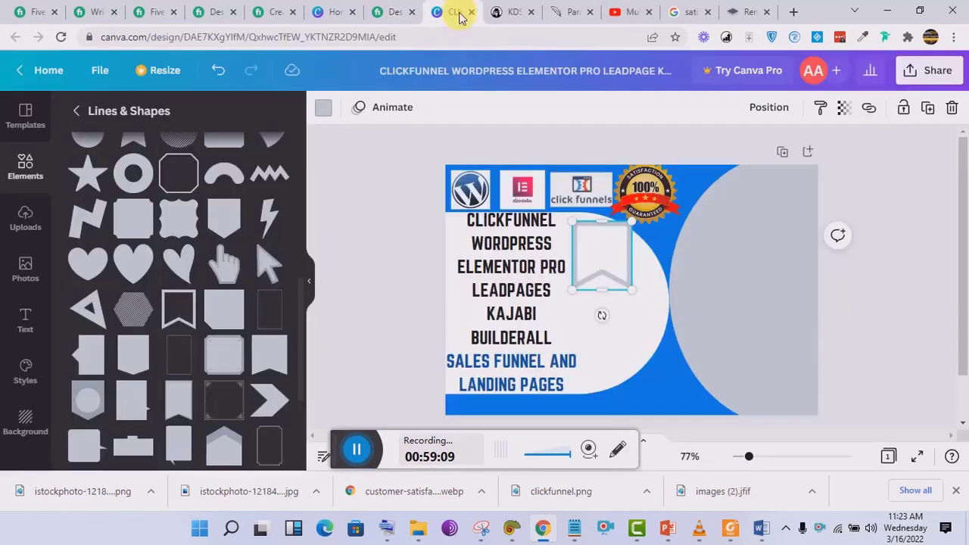
pyautogui.click(78, 110)
pyautogui.moveTo(302, 174)
pyautogui.mouseDown()
pyautogui.moveTo(317, 273)
pyautogui.moveTo(301, 178)
pyautogui.mouseUp()
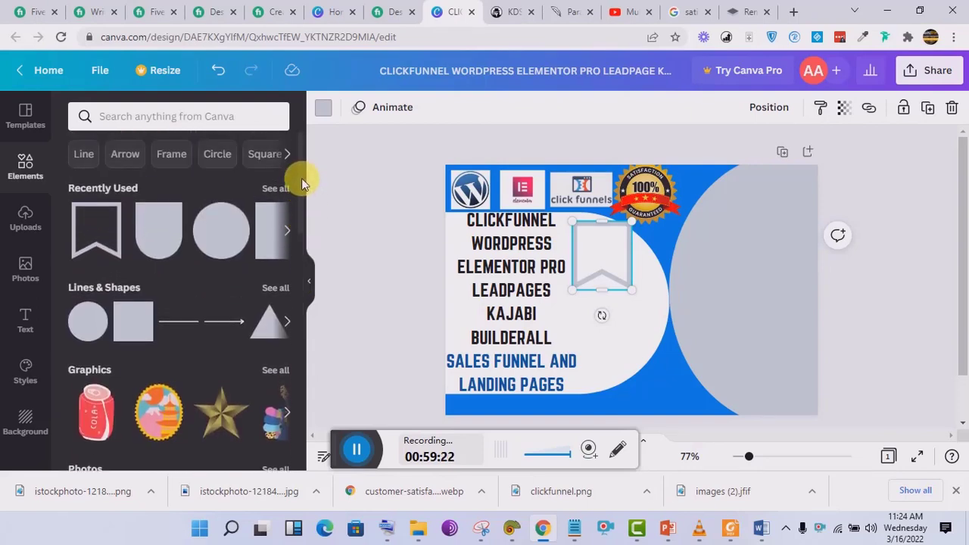
pyautogui.click(127, 156)
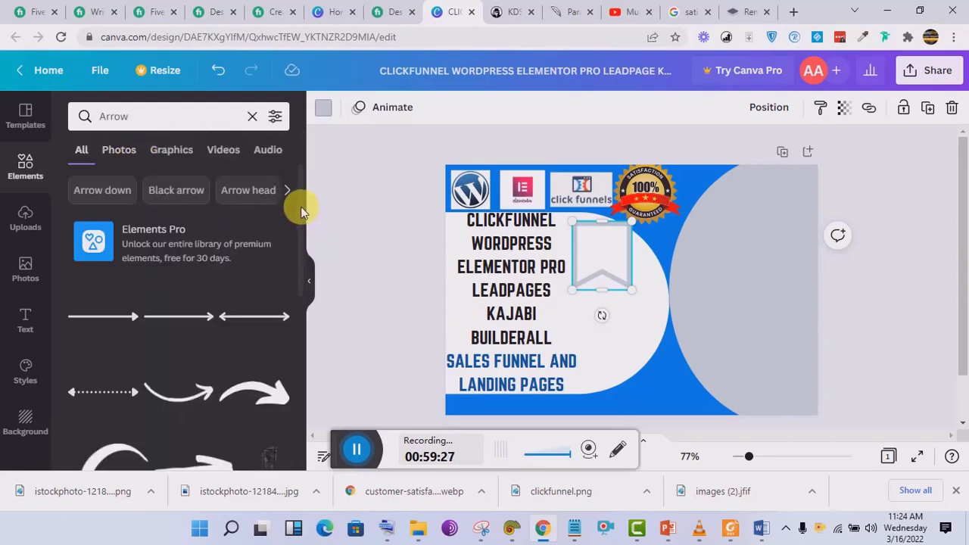
pyautogui.moveTo(301, 207); pyautogui.dragTo(317, 325)
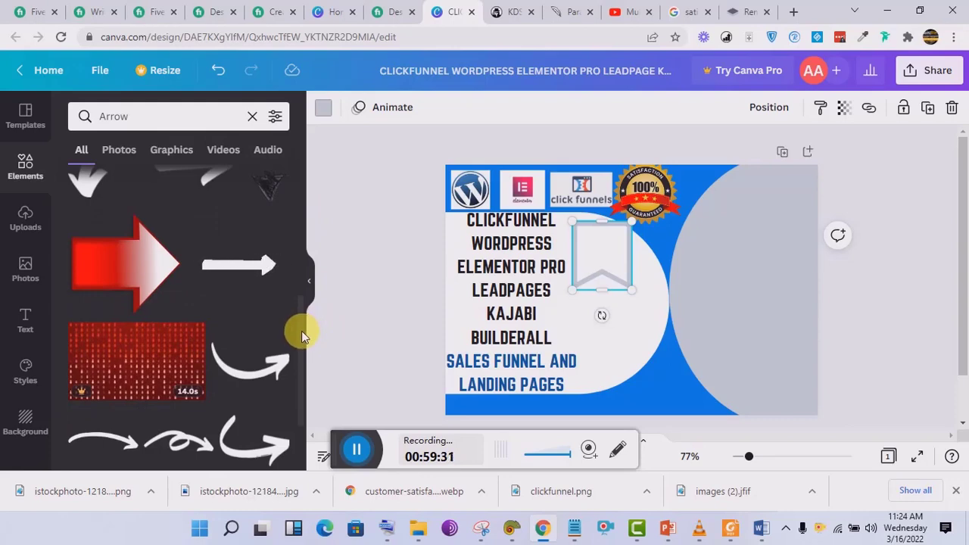
pyautogui.moveTo(301, 343); pyautogui.dragTo(296, 252)
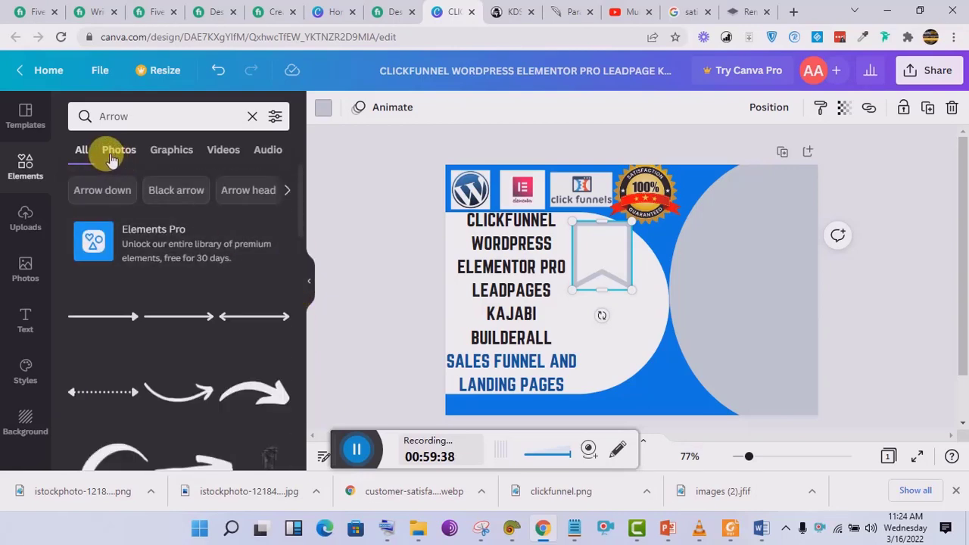
pyautogui.click(256, 116)
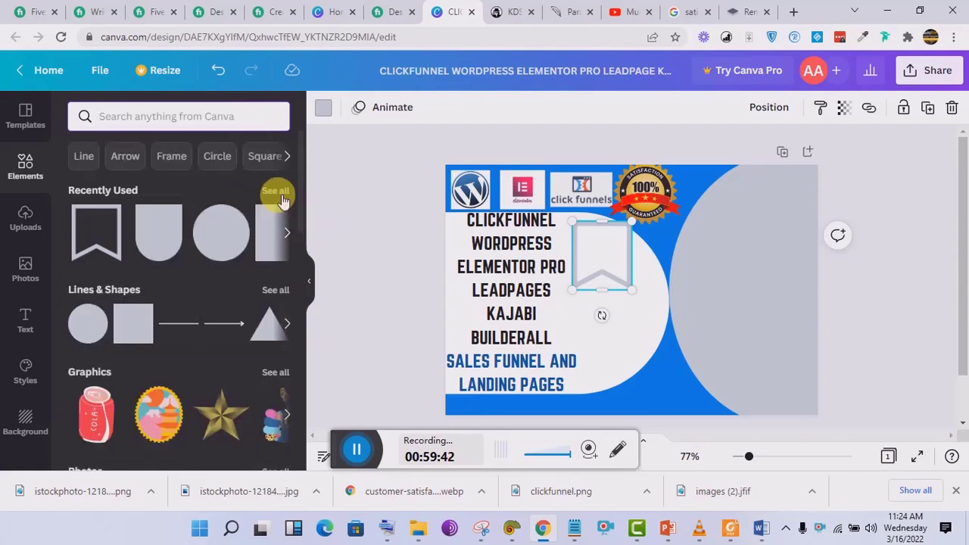
# Add the rectangle with a zigzag lower edge from Lines & Shapes and shrink it at the off-white panel's lower curved edge.
pyautogui.scroll(-1, 299, 203)
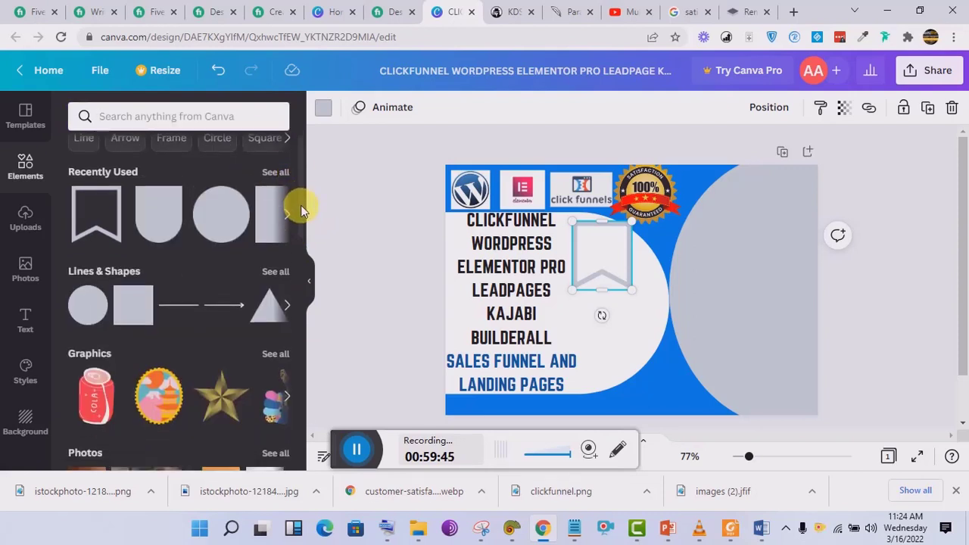
pyautogui.scroll(-1, 301, 209)
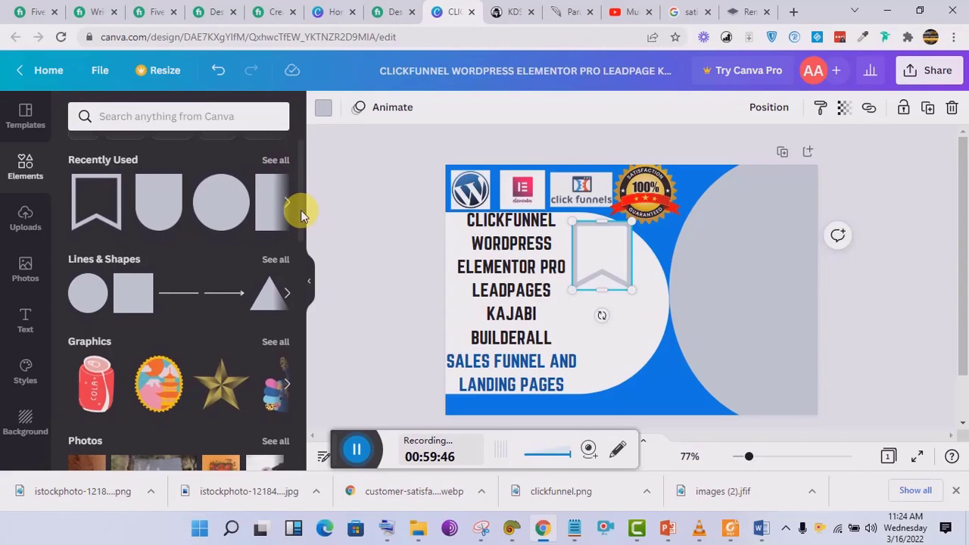
pyautogui.click(278, 260)
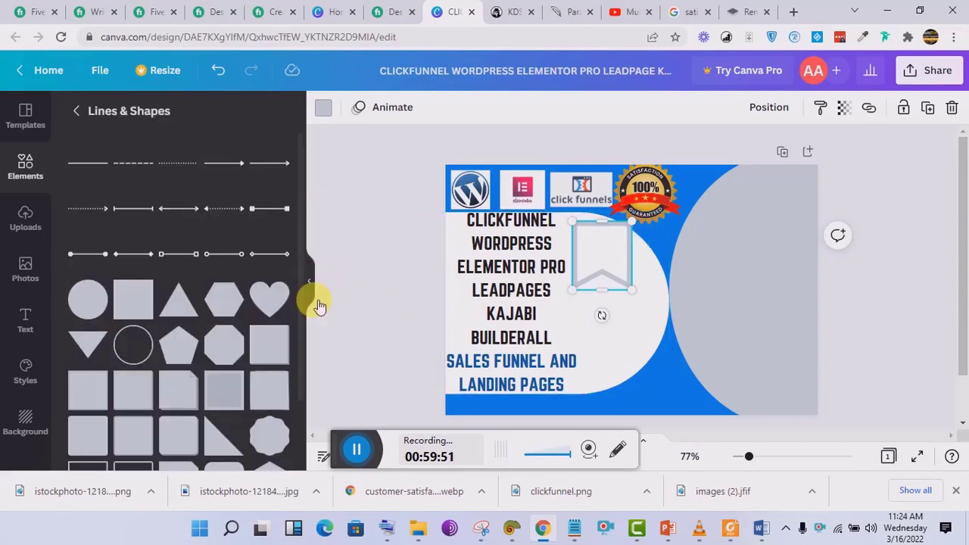
pyautogui.moveTo(300, 178); pyautogui.dragTo(307, 366)
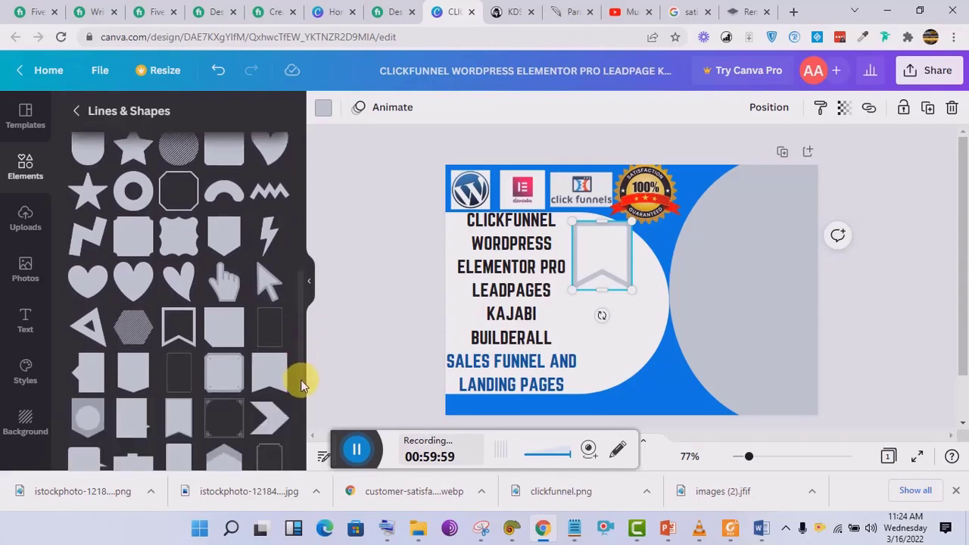
pyautogui.moveTo(299, 361); pyautogui.dragTo(314, 416)
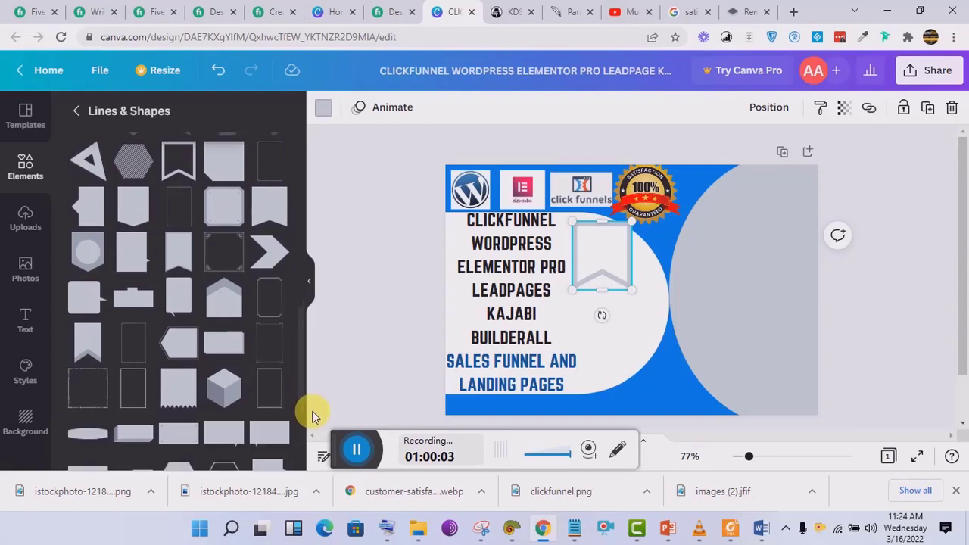
pyautogui.click(179, 398)
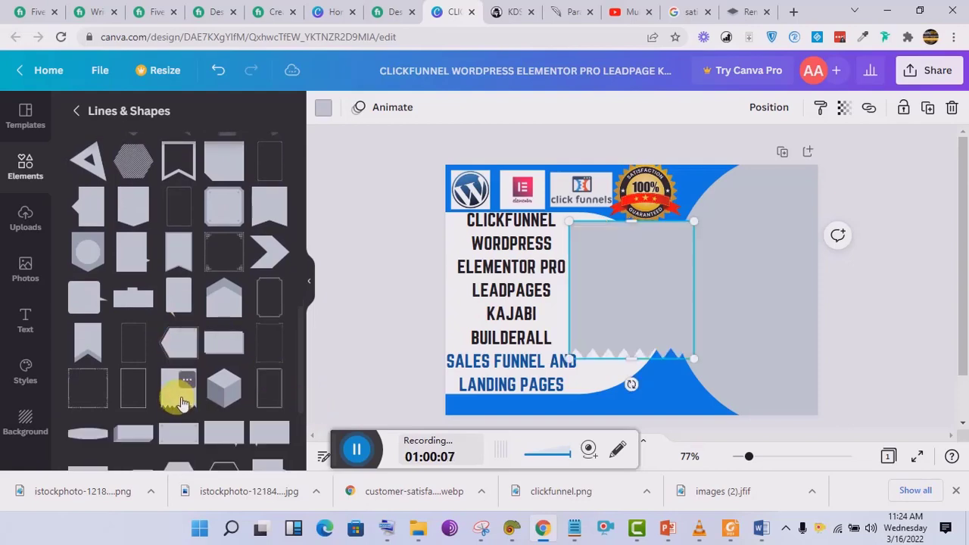
pyautogui.moveTo(303, 341); pyautogui.dragTo(304, 412)
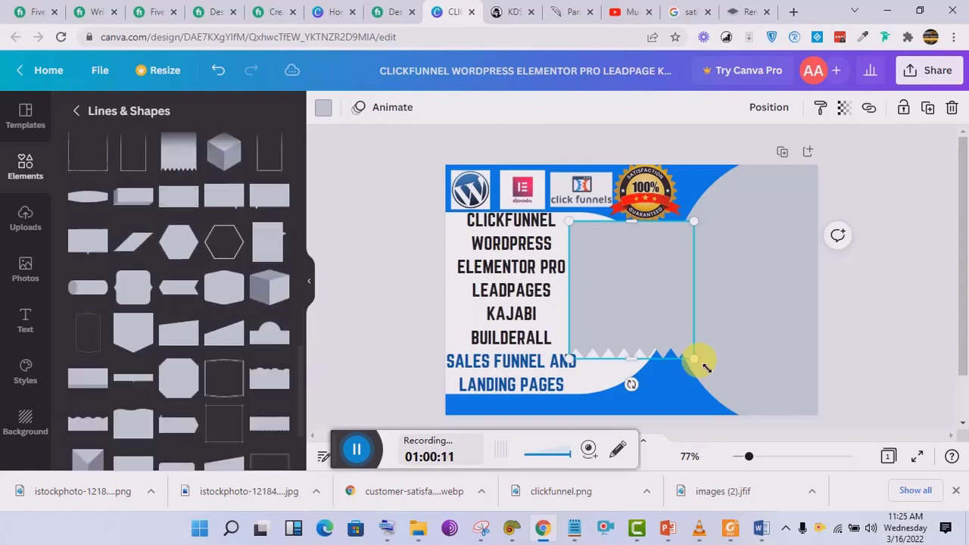
pyautogui.moveTo(694, 360); pyautogui.dragTo(658, 350)
# Delete the outlined ribbon from the off-white panel and select the small zigzag-edged shape.
pyautogui.click(628, 263)
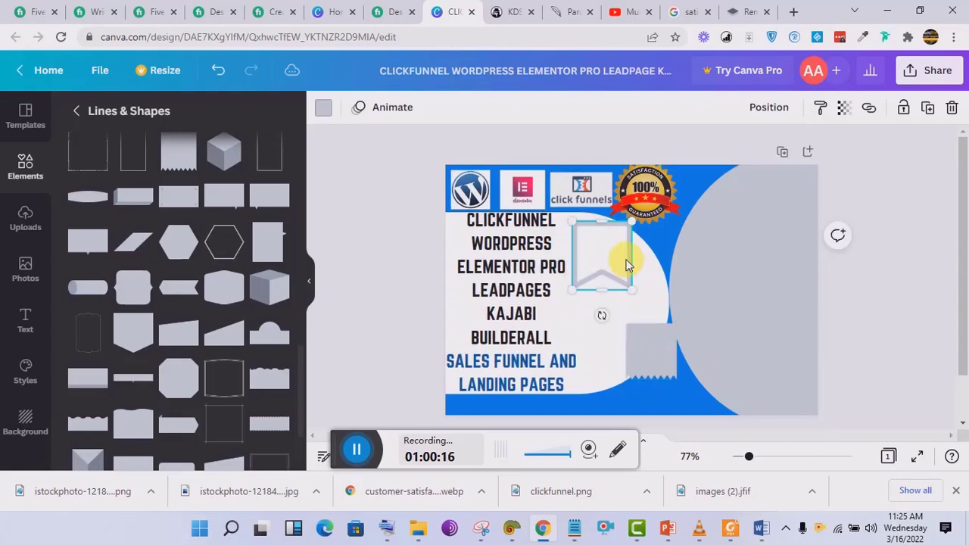
pyautogui.press('Delete')
pyautogui.click(656, 348)
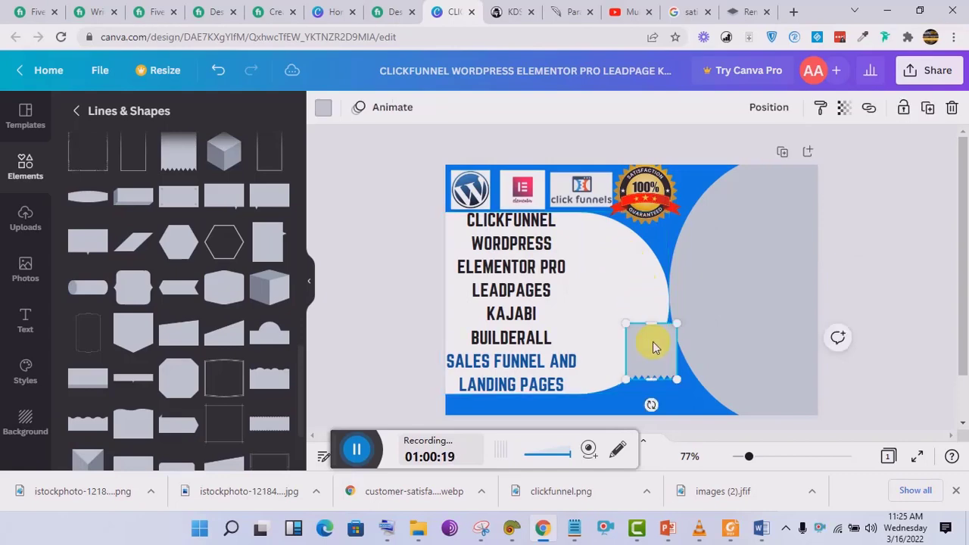
# Widen the service title's text box, and rotate the zigzag-edged shape sideways and resize it into a thin banner on the blue strip below the panel.
pyautogui.click(575, 314)
pyautogui.moveTo(601, 311); pyautogui.dragTo(623, 310)
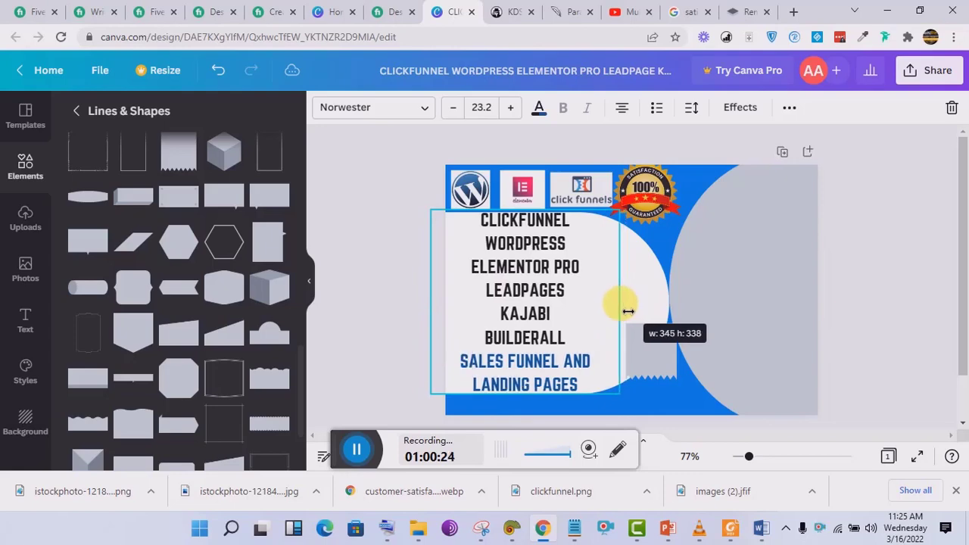
pyautogui.click(656, 358)
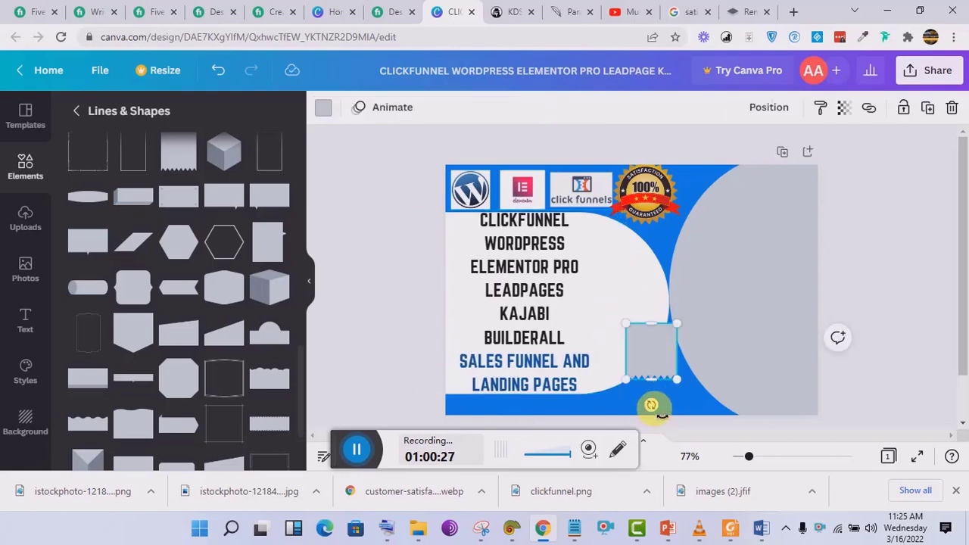
pyautogui.moveTo(652, 406); pyautogui.dragTo(551, 402)
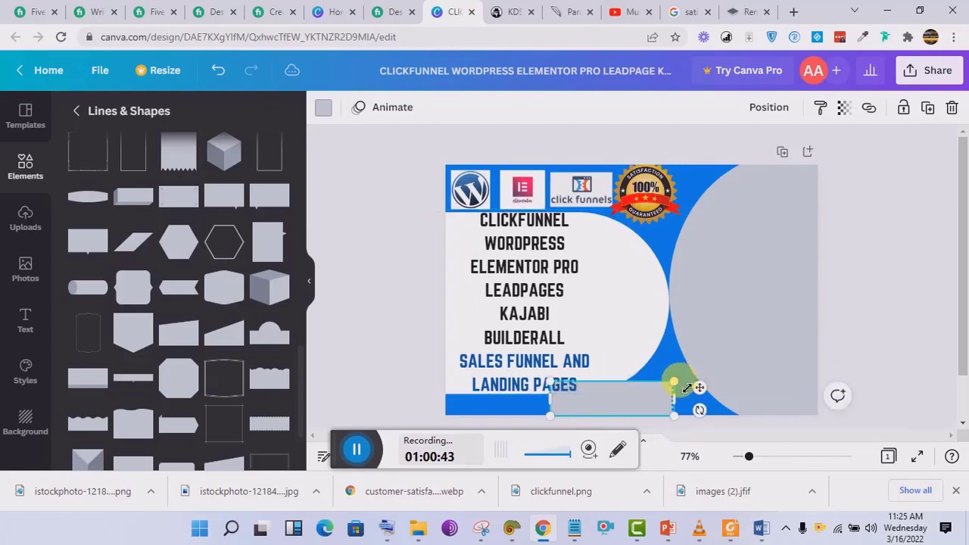
pyautogui.moveTo(674, 382); pyautogui.dragTo(692, 413)
pyautogui.moveTo(558, 403); pyautogui.dragTo(539, 412)
pyautogui.click(656, 298)
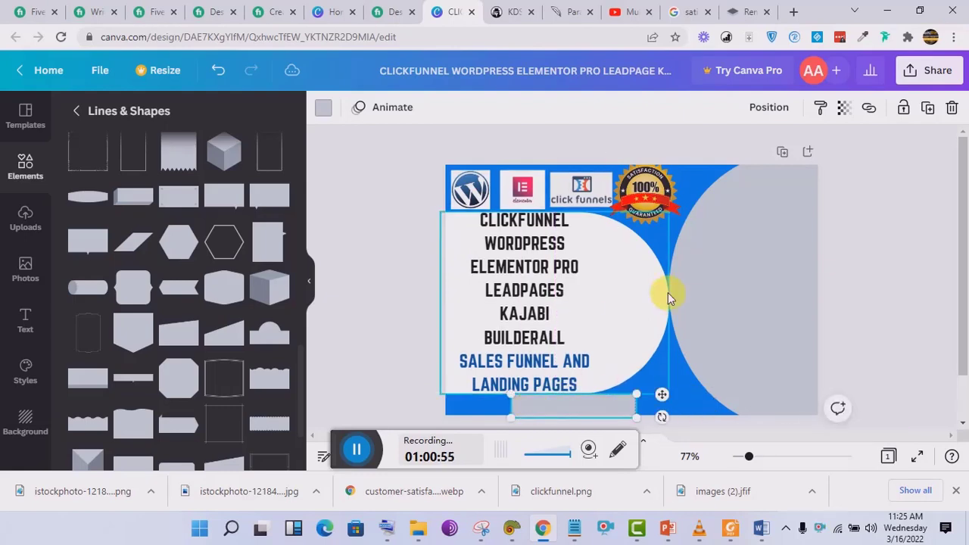
# Shift the Elementor logo, ClickFunnels logo and guarantee badge slightly to the right to even out the spacing of the logo row.
pyautogui.click(583, 208)
pyautogui.moveTo(581, 192); pyautogui.dragTo(588, 193)
pyautogui.click(536, 195)
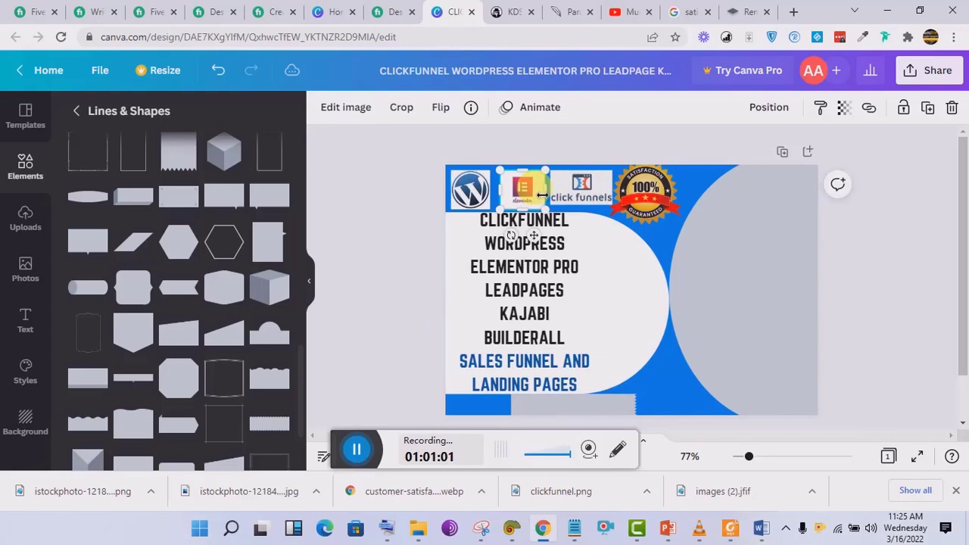
pyautogui.moveTo(516, 190); pyautogui.dragTo(483, 195)
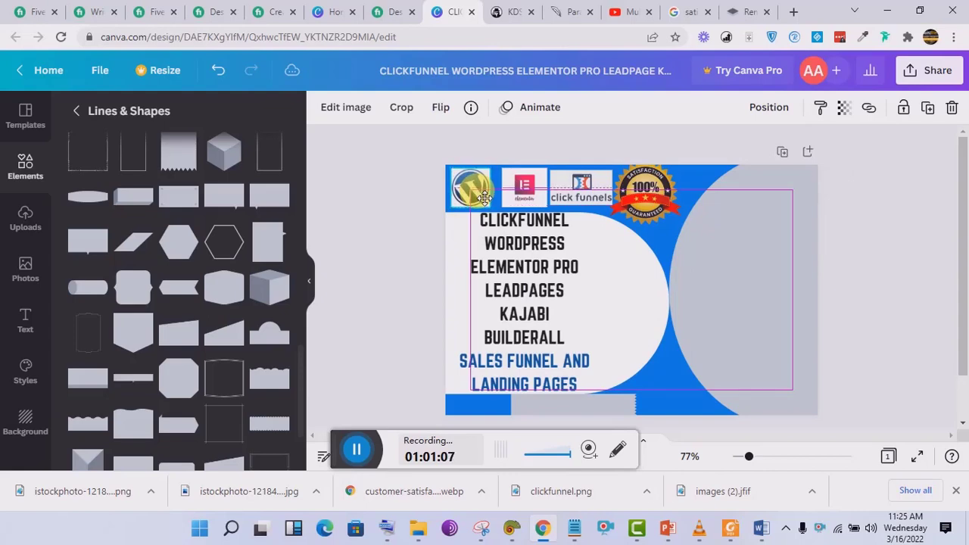
pyautogui.click(590, 185)
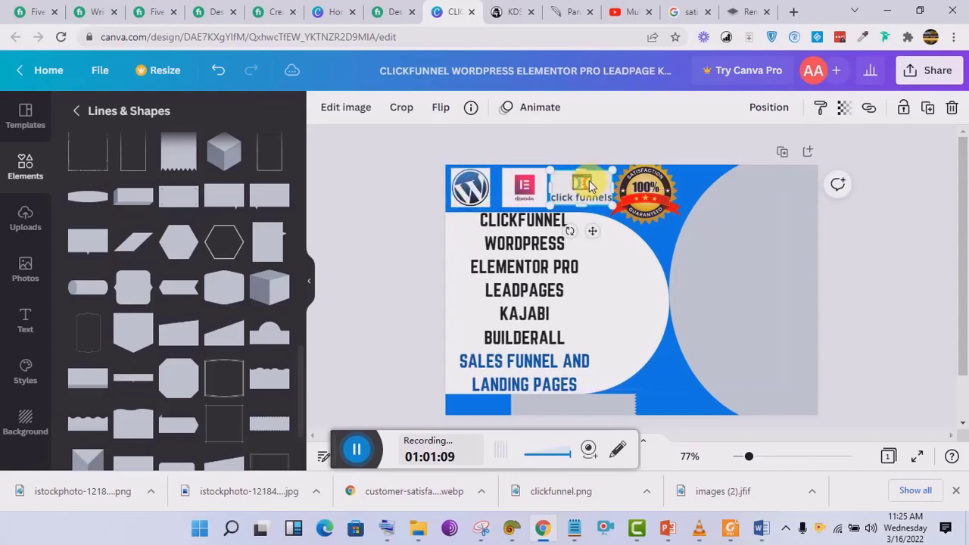
pyautogui.moveTo(590, 186); pyautogui.dragTo(646, 197)
pyautogui.click(640, 197)
pyautogui.click(640, 197)
# Raise the off-white panel and the service title text so they sit directly beneath the logo row.
pyautogui.click(603, 277)
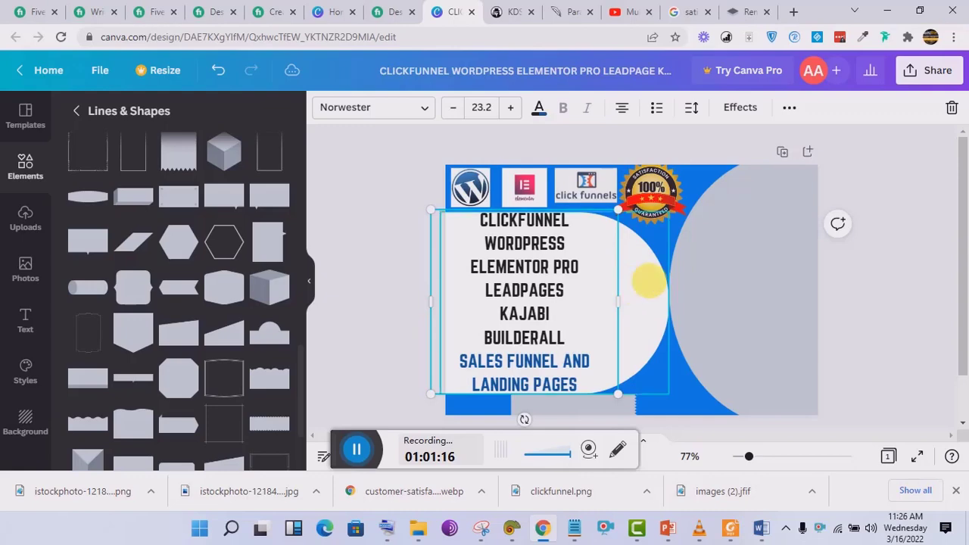
pyautogui.click(649, 286)
pyautogui.moveTo(649, 279); pyautogui.dragTo(656, 281)
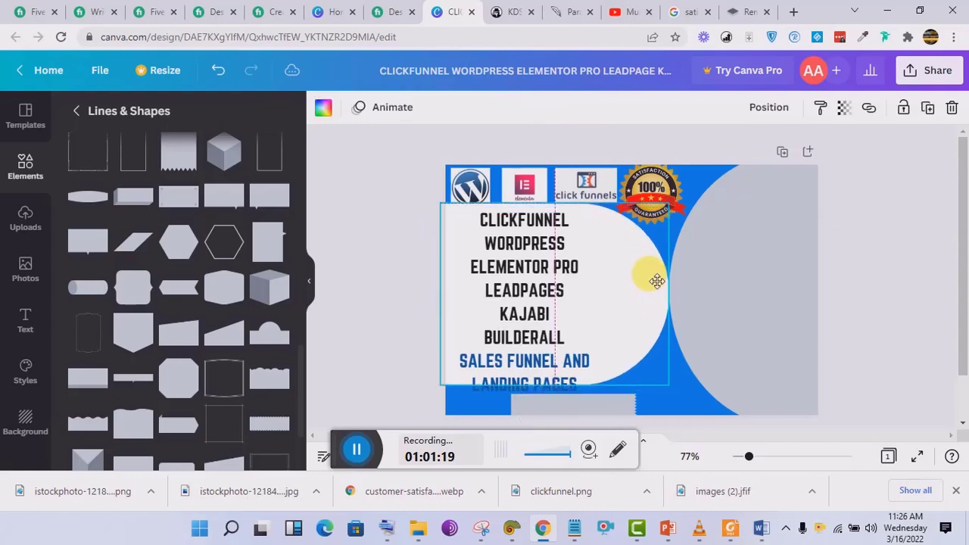
pyautogui.moveTo(567, 285)
pyautogui.mouseDown()
pyautogui.moveTo(584, 284)
pyautogui.moveTo(580, 277)
pyautogui.mouseUp()
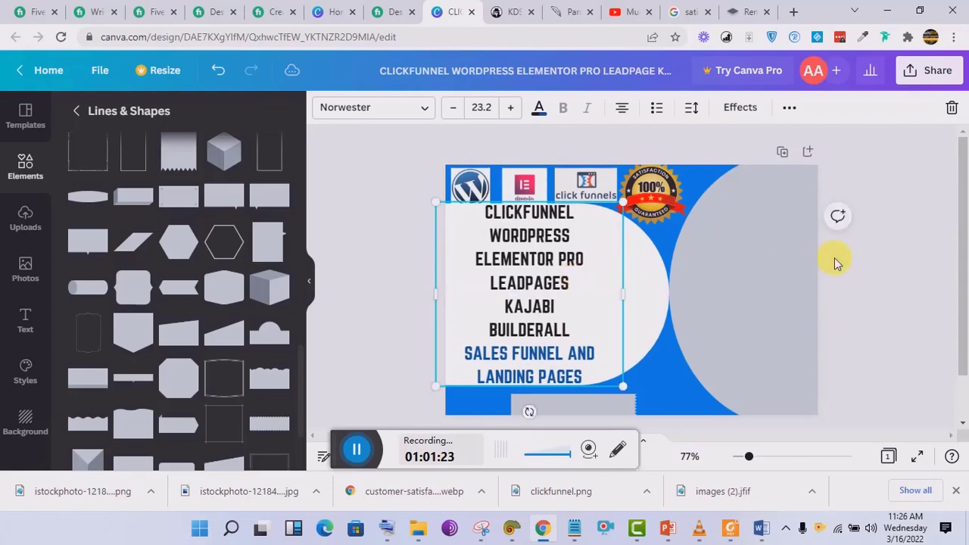
pyautogui.click(872, 253)
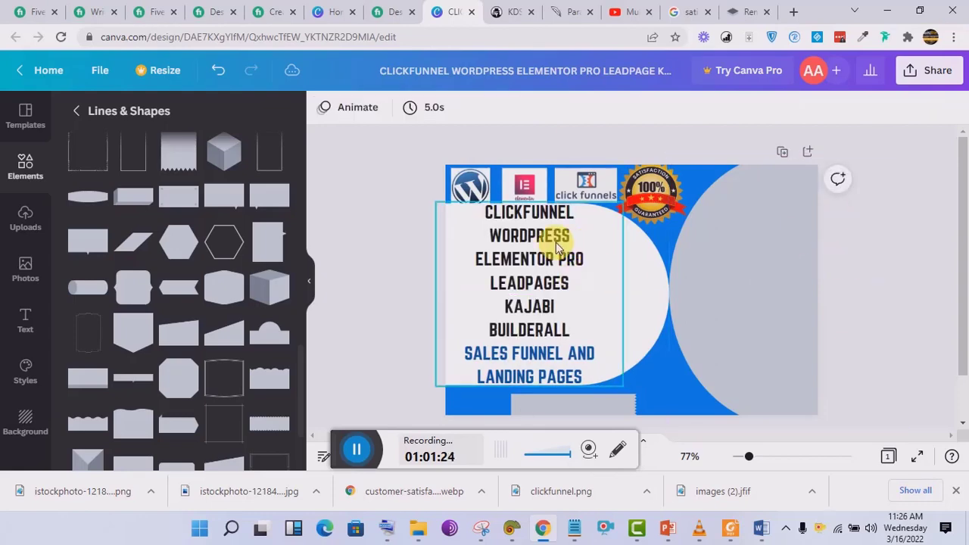
pyautogui.click(515, 191)
pyautogui.moveTo(532, 209); pyautogui.dragTo(531, 203)
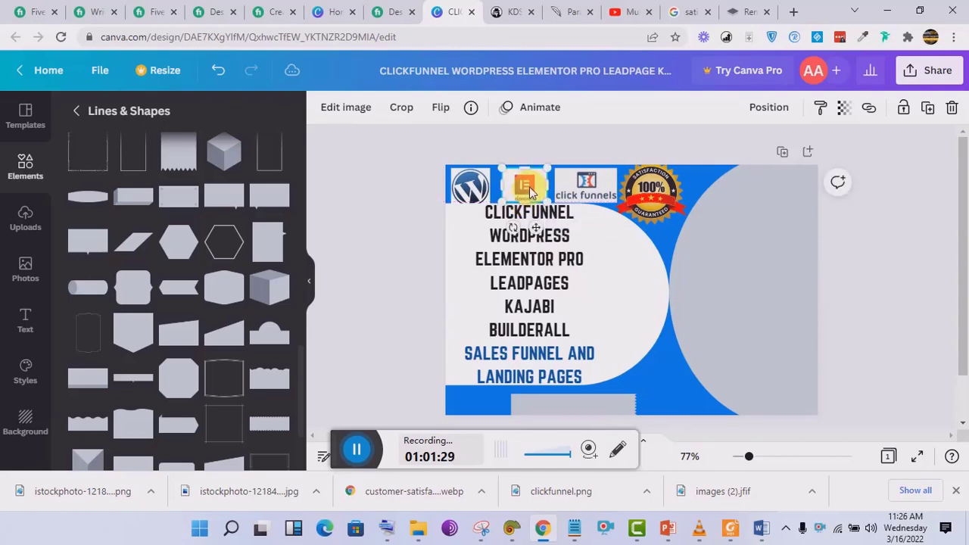
pyautogui.click(584, 258)
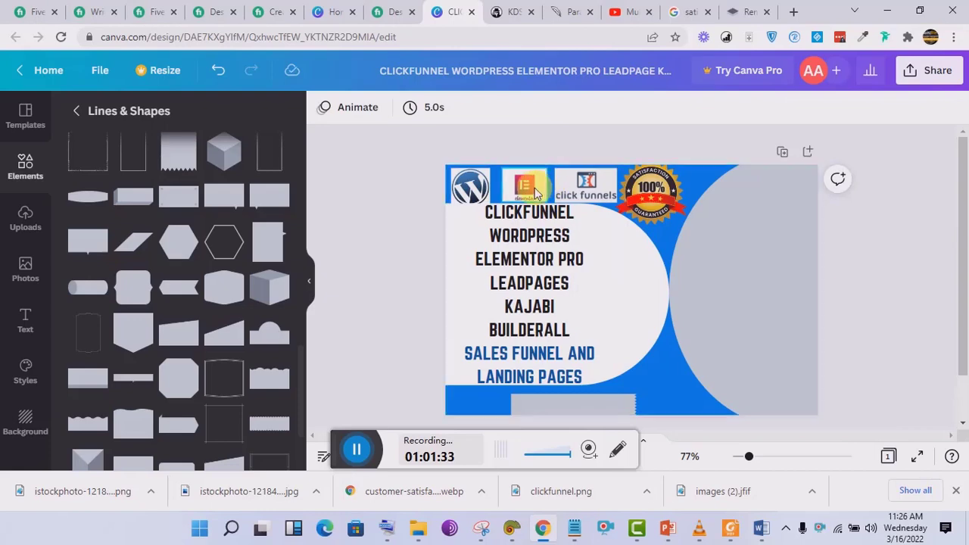
# Move the zigzag banner directly beneath the service title and compare it with the order banner in the reference gig image.
pyautogui.click(590, 405)
pyautogui.moveTo(587, 402); pyautogui.dragTo(558, 398)
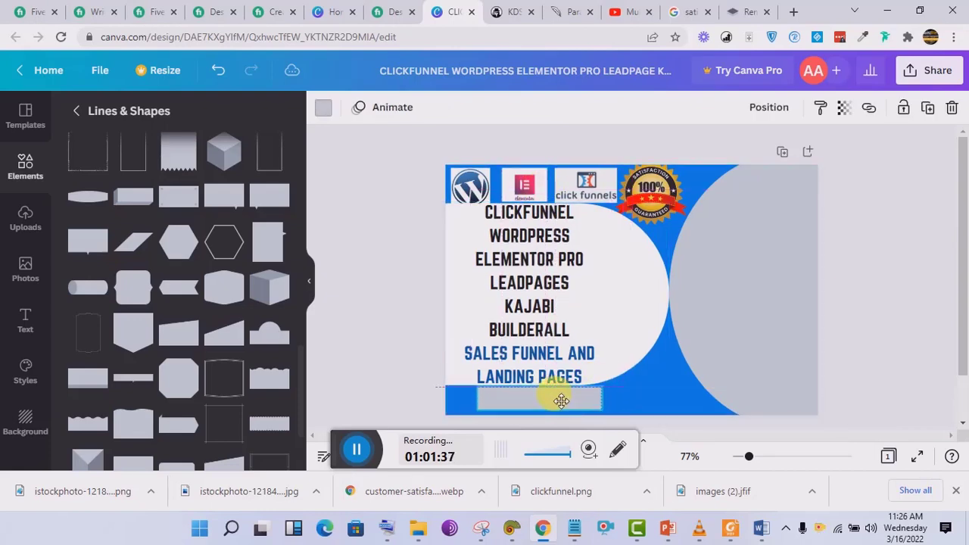
pyautogui.click(385, 10)
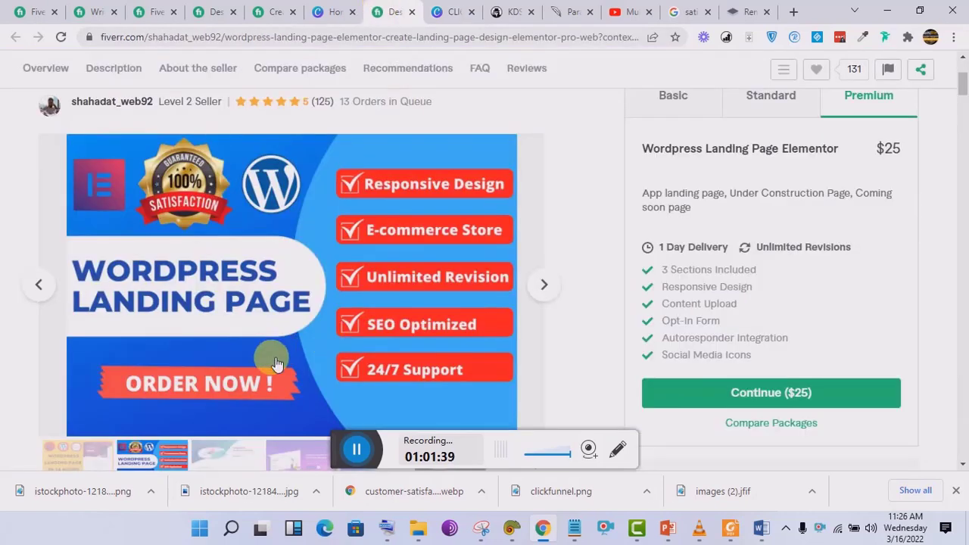
pyautogui.click(448, 12)
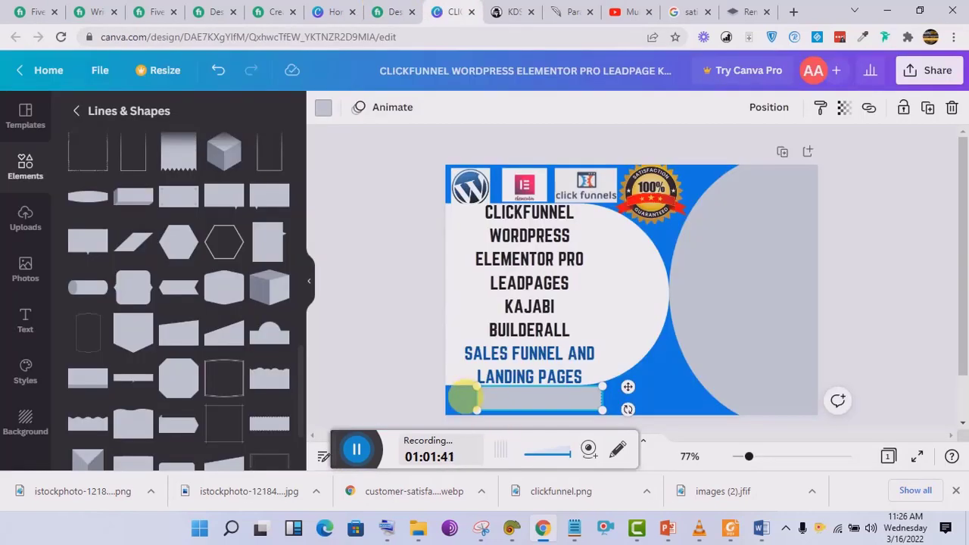
# Recolour the zigzag banner orange-red using the ClickFunnels logo's photo colour and centre it on the blue strip below the panel.
pyautogui.click(323, 107)
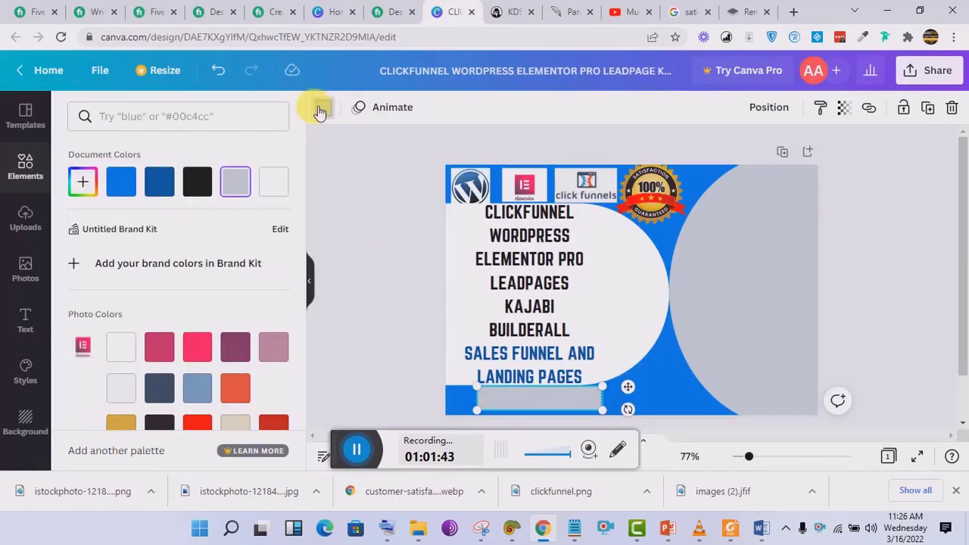
pyautogui.click(281, 427)
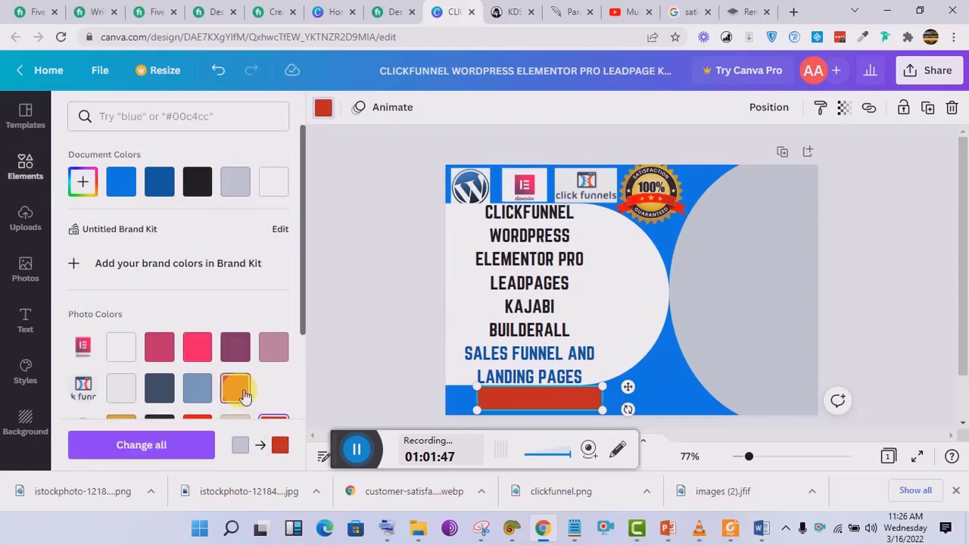
pyautogui.click(236, 389)
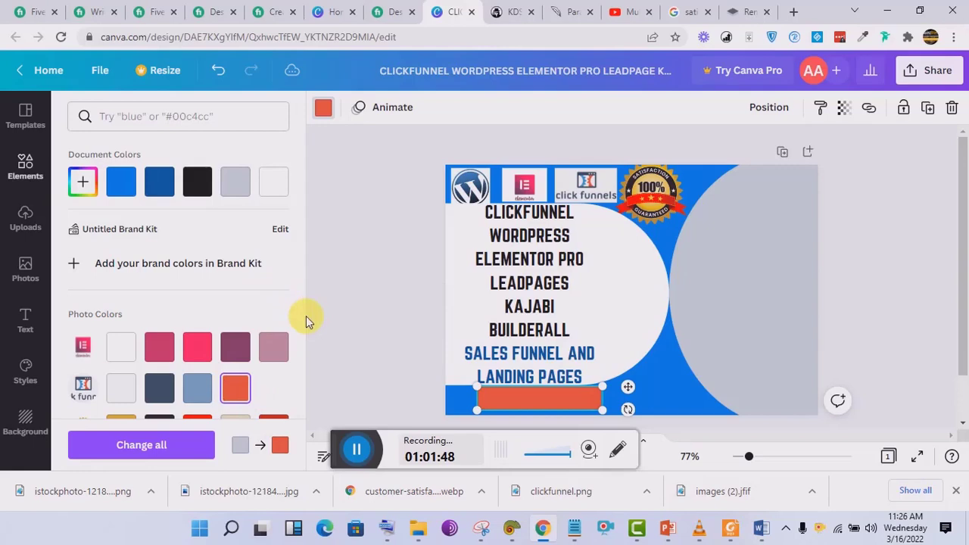
pyautogui.moveTo(303, 315); pyautogui.dragTo(302, 256)
pyautogui.moveTo(526, 396)
pyautogui.mouseDown()
pyautogui.moveTo(519, 408)
pyautogui.moveTo(530, 410)
pyautogui.mouseUp()
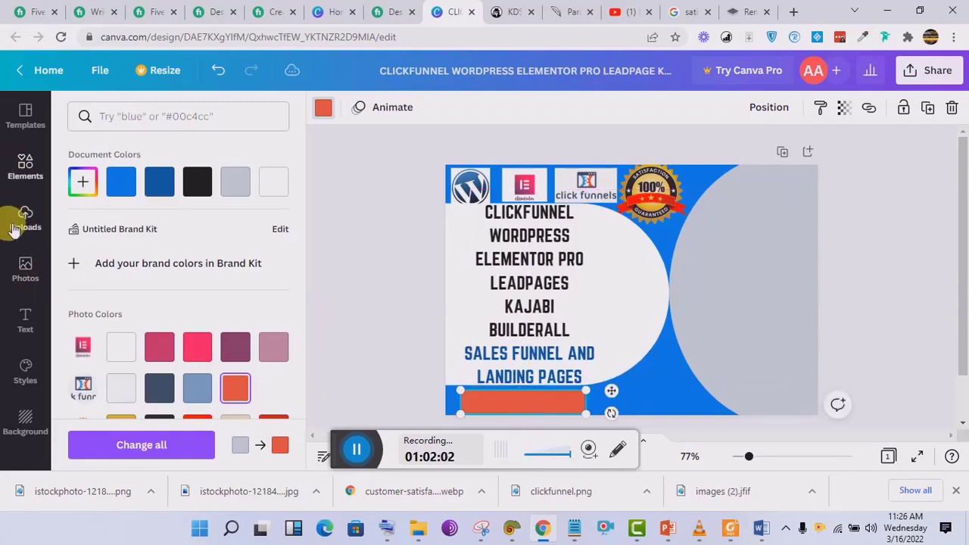
# Add a subheading text box and start replacing its placeholder text with the letter O.
pyautogui.click(27, 321)
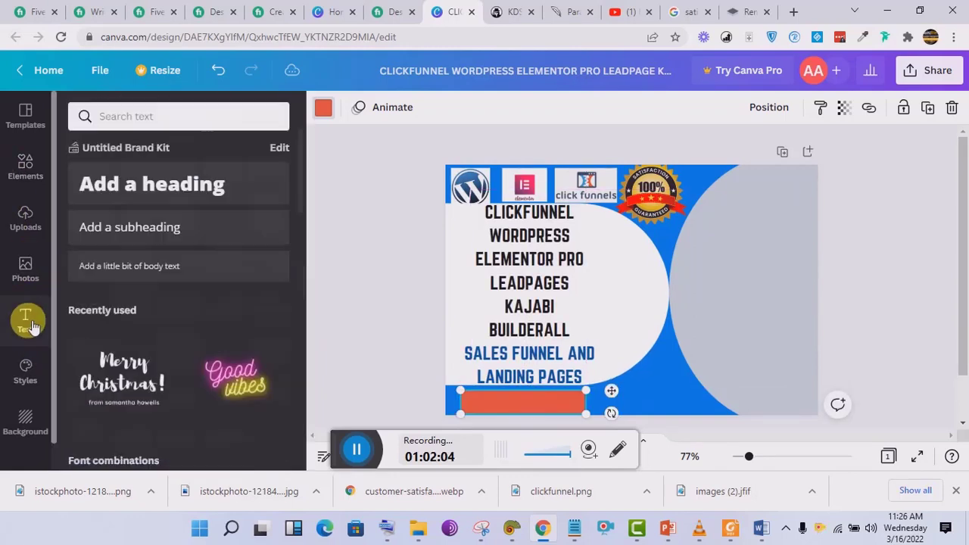
pyautogui.click(135, 231)
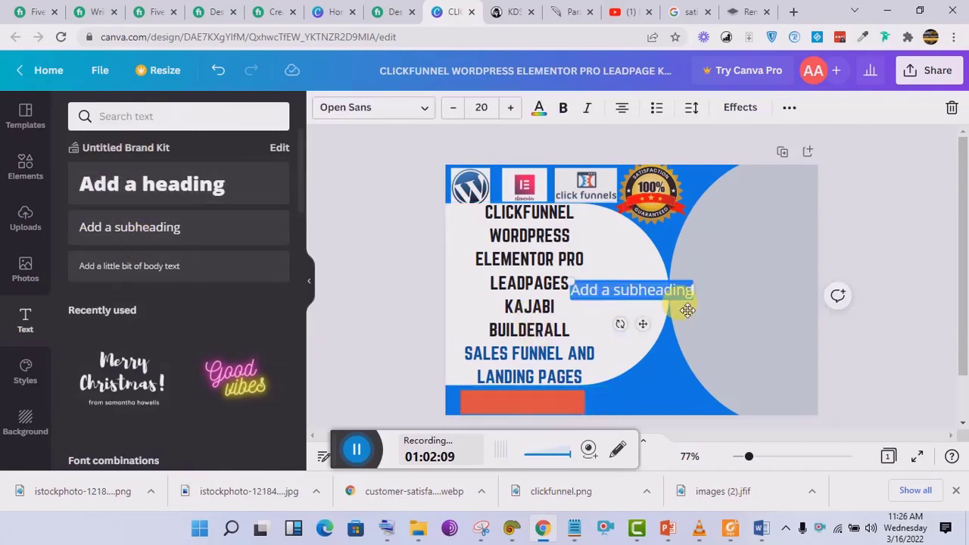
pyautogui.press('BackSpace')
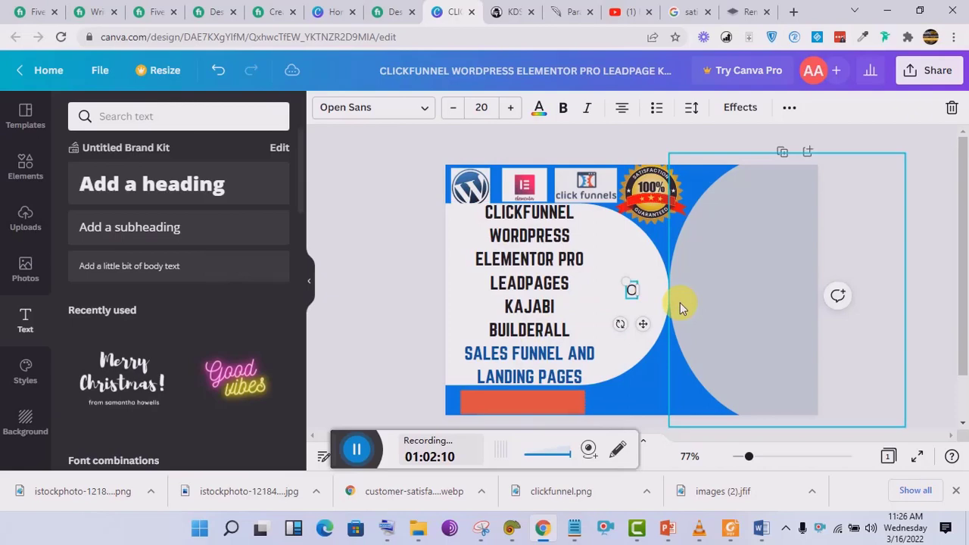
# Copy a letter from the Norwester service title into its own text box, widen that box and delete the plain subheading text.
pyautogui.click(540, 236)
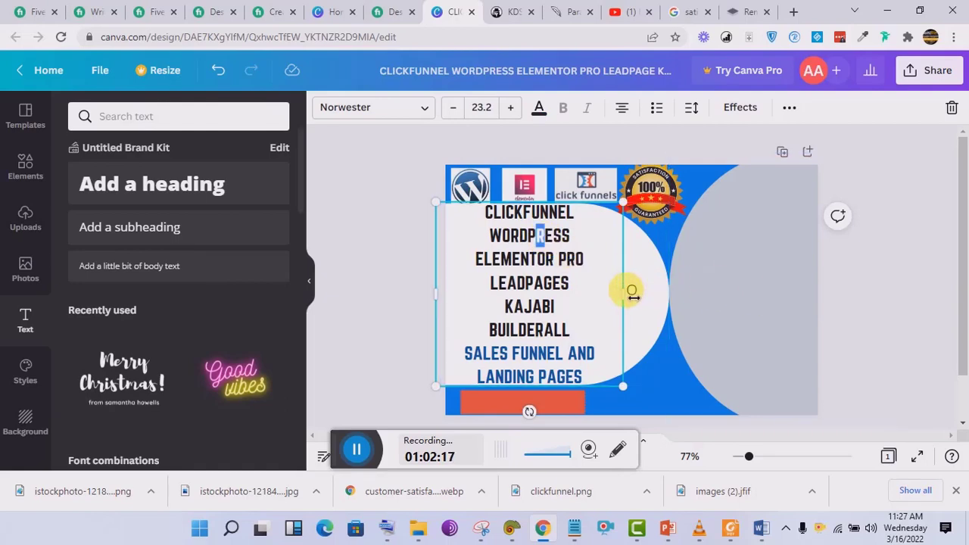
pyautogui.click(926, 236)
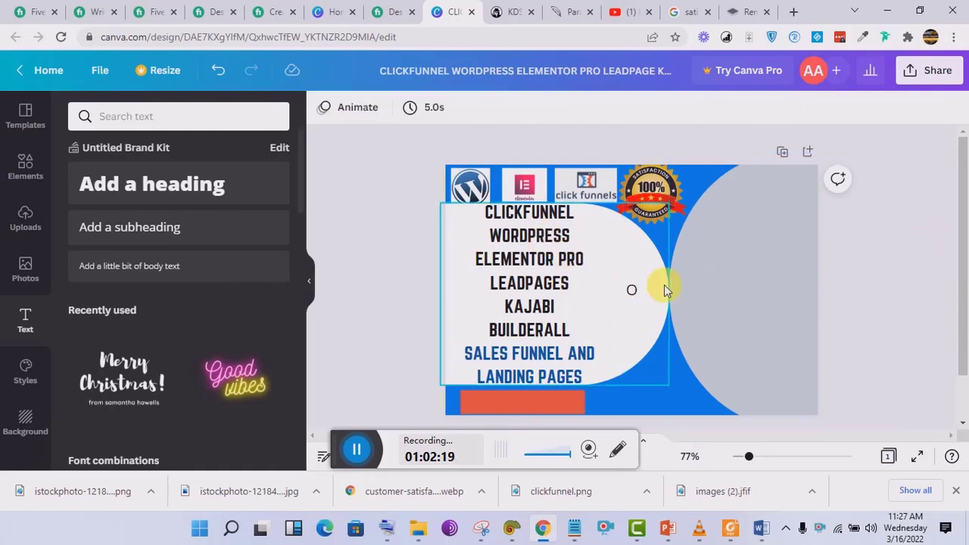
pyautogui.click(632, 290)
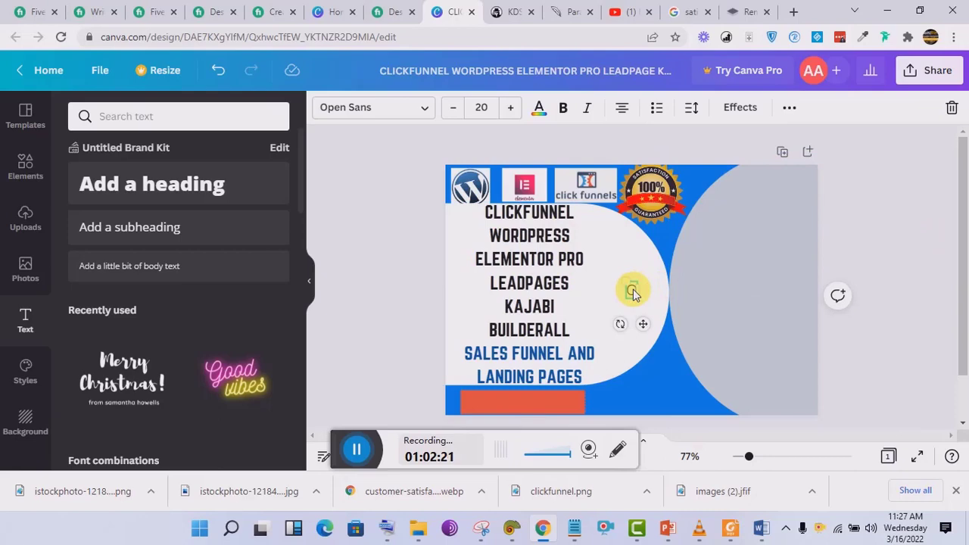
pyautogui.hotkey('ctrl', 'alt', 'v')
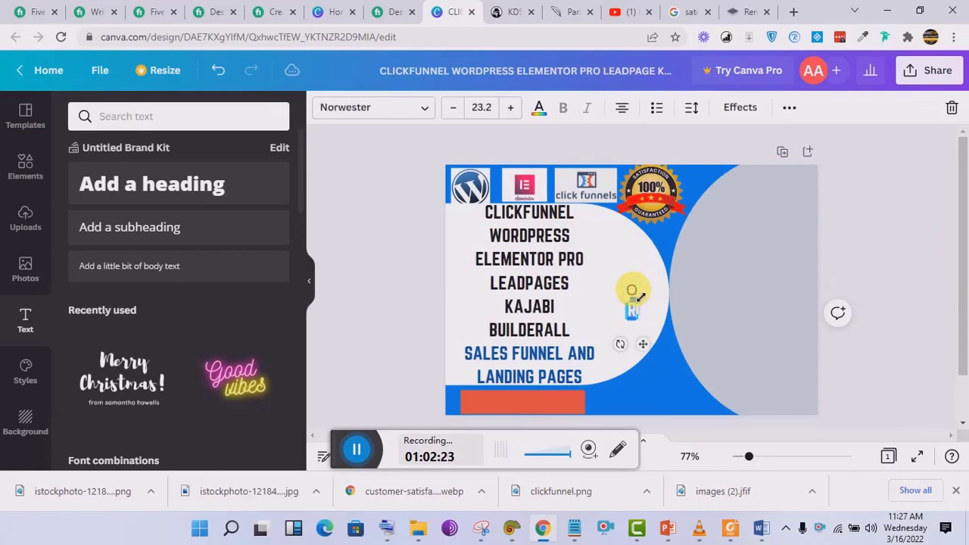
pyautogui.moveTo(647, 316); pyautogui.dragTo(663, 315)
pyautogui.hotkey('ctrl', 'z')
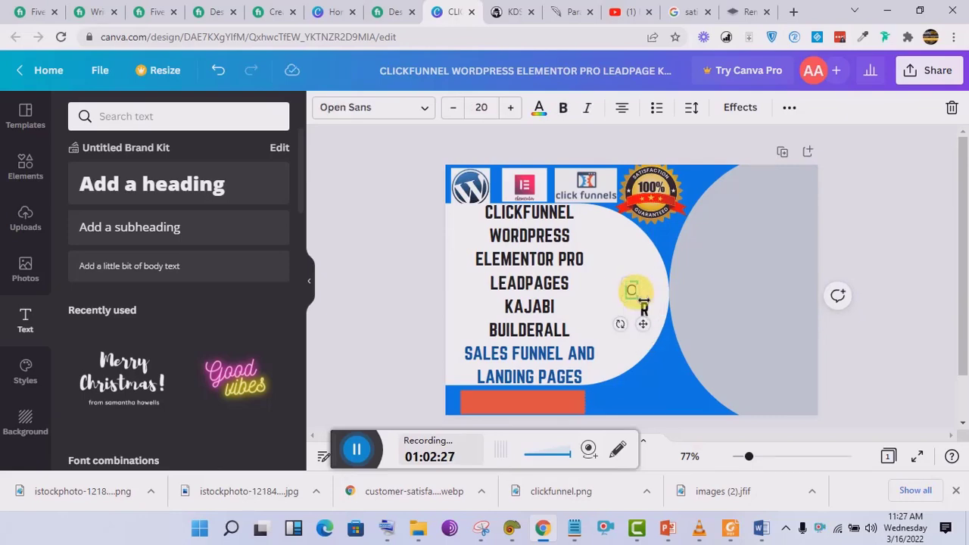
pyautogui.click(634, 293)
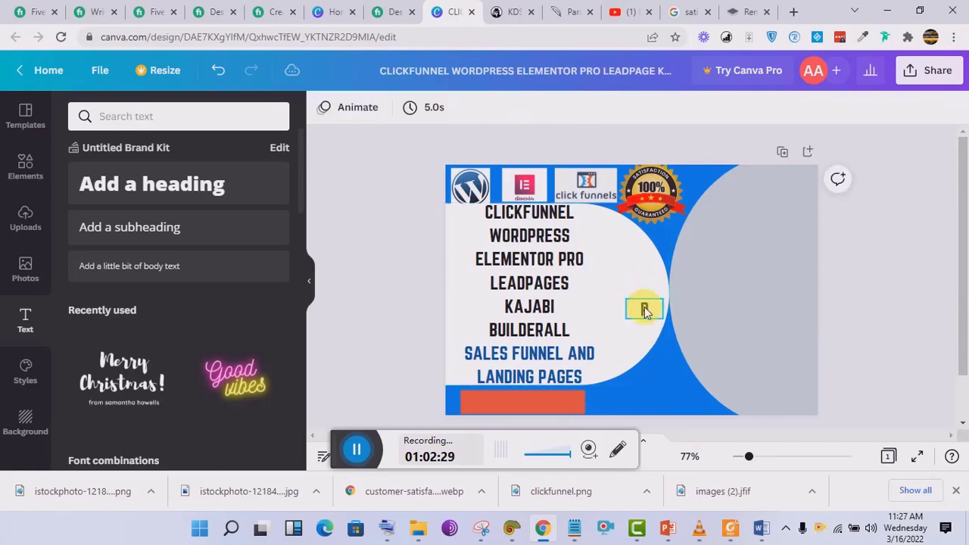
# Replace the copied letter with ORDER NOW and place the text on the orange-red banner.
pyautogui.click(645, 310)
pyautogui.click(644, 310)
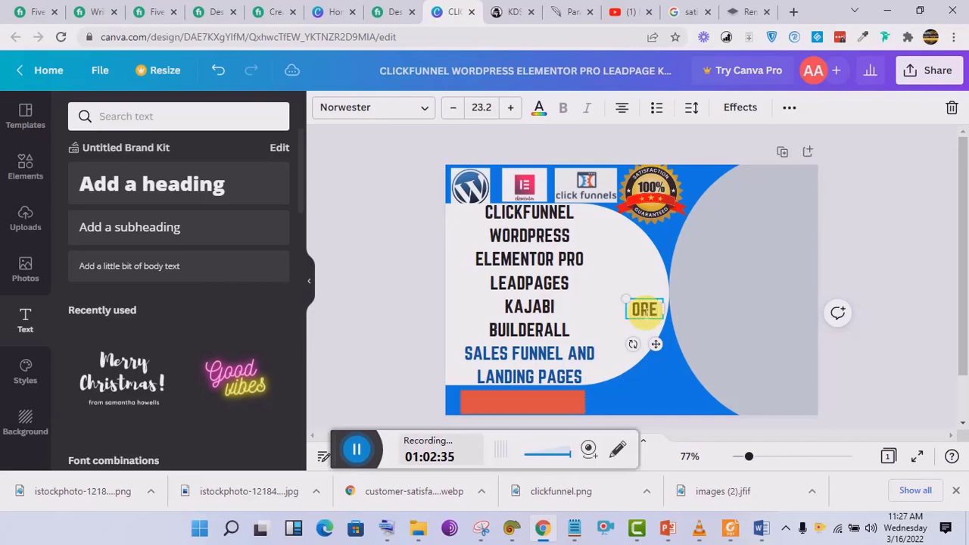
pyautogui.write('ORDER')
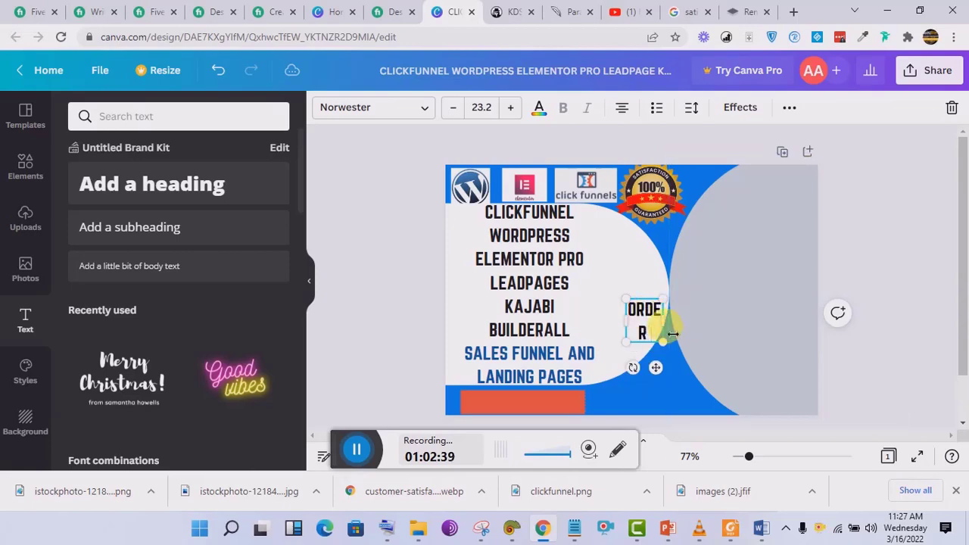
pyautogui.write(' NOE')
pyautogui.press('BackSpace')
pyautogui.write('W')
pyautogui.moveTo(664, 329); pyautogui.dragTo(521, 438)
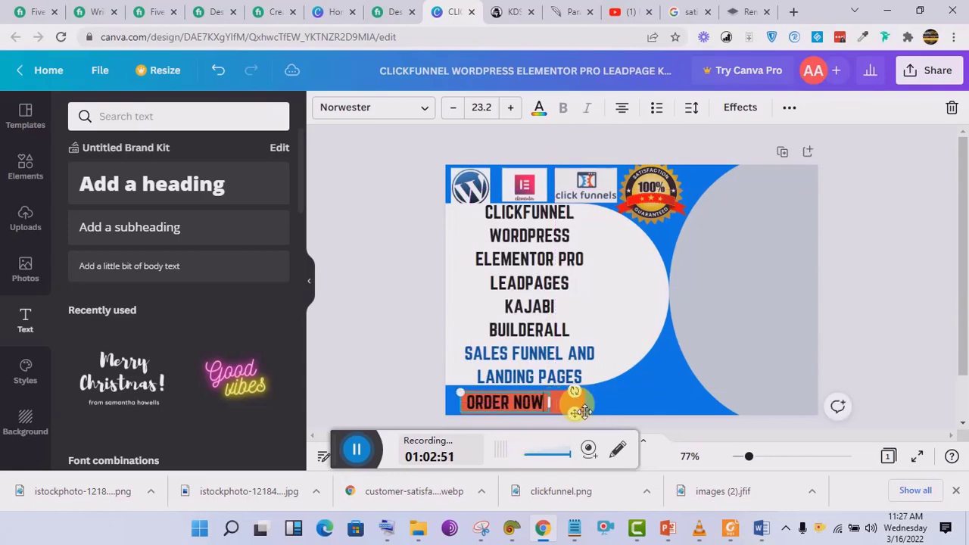
# Stretch the orange-red banner to nearly the full width of the off-white panel and centre the ORDER NOW text on it.
pyautogui.click(400, 383)
pyautogui.click(580, 401)
pyautogui.moveTo(594, 410); pyautogui.dragTo(673, 405)
pyautogui.moveTo(510, 403); pyautogui.dragTo(564, 408)
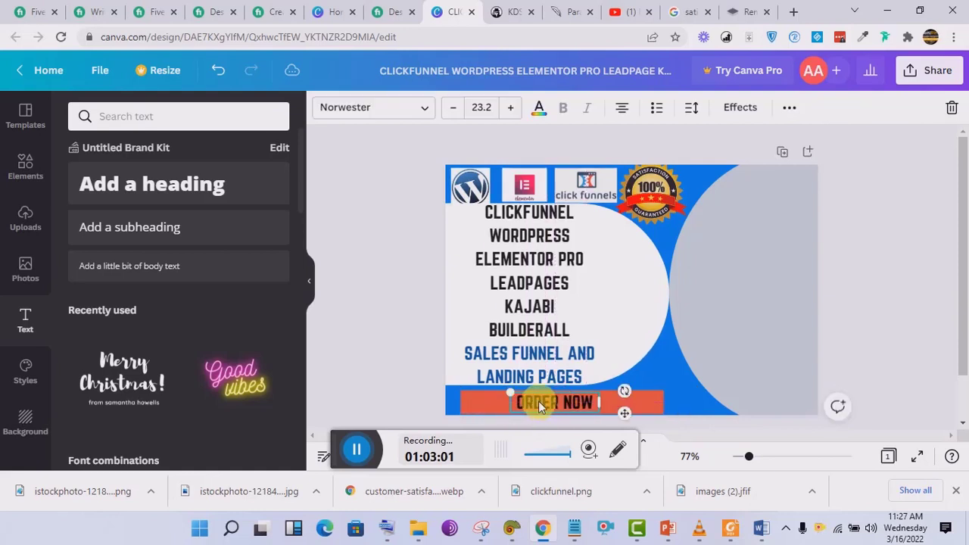
# Recolour the orange-red ORDER NOW banner to dark green #02A22A.
pyautogui.click(470, 402)
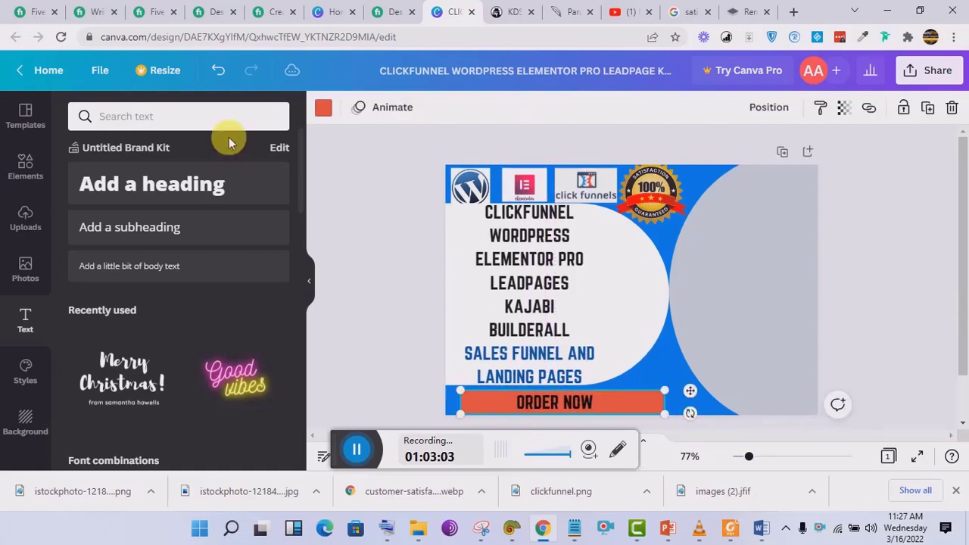
pyautogui.click(321, 115)
pyautogui.click(82, 181)
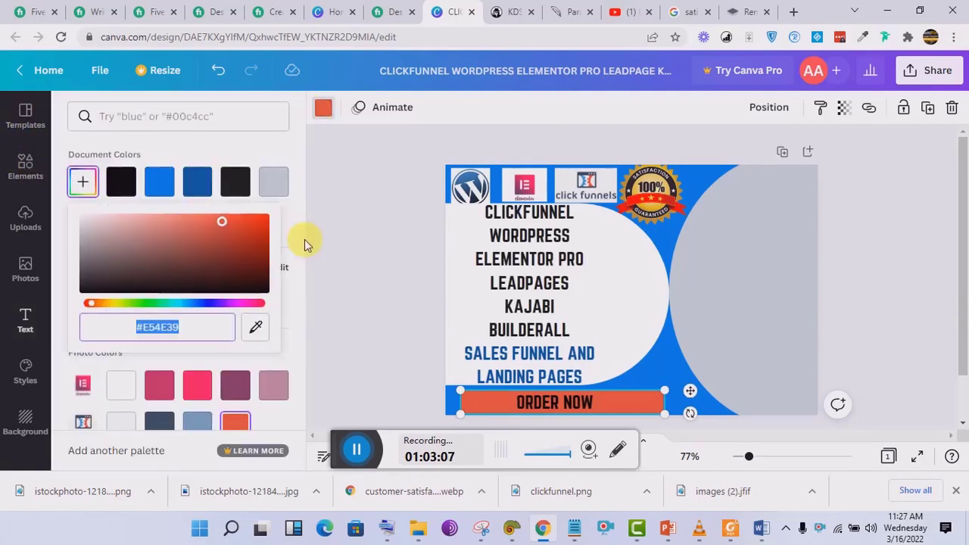
pyautogui.click(156, 303)
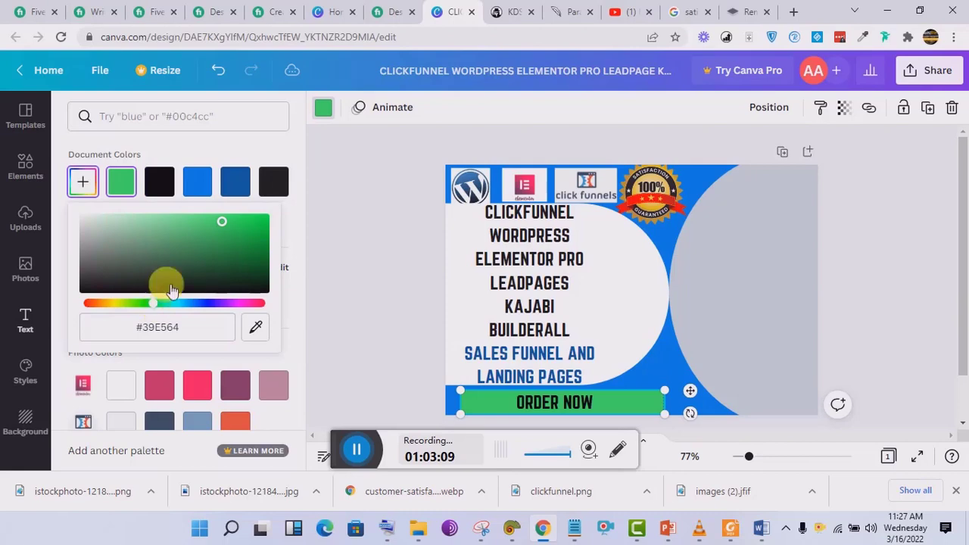
pyautogui.moveTo(221, 220); pyautogui.dragTo(265, 242)
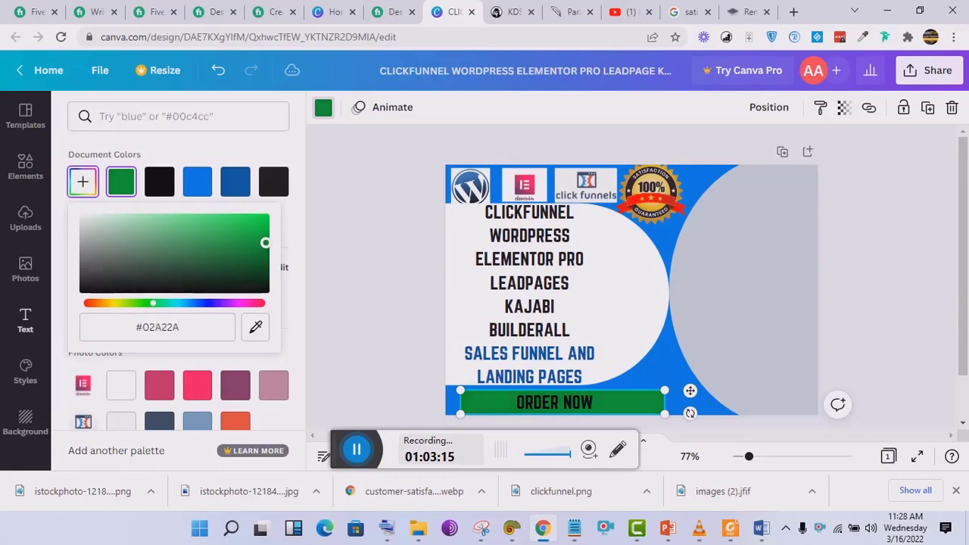
# Recolour the whole ORDER NOW text to the off-white document colour.
pyautogui.click(569, 409)
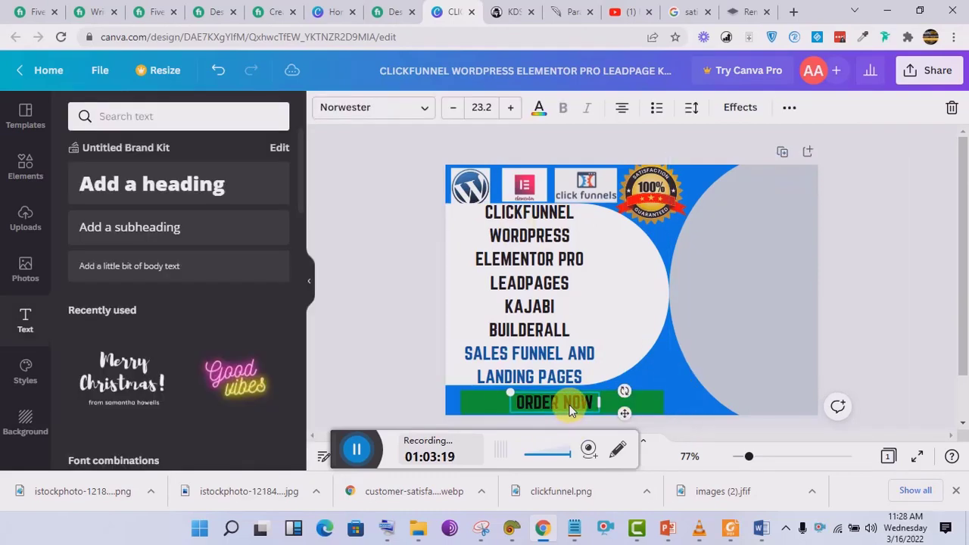
pyautogui.doubleClick(573, 408)
pyautogui.doubleClick(530, 407)
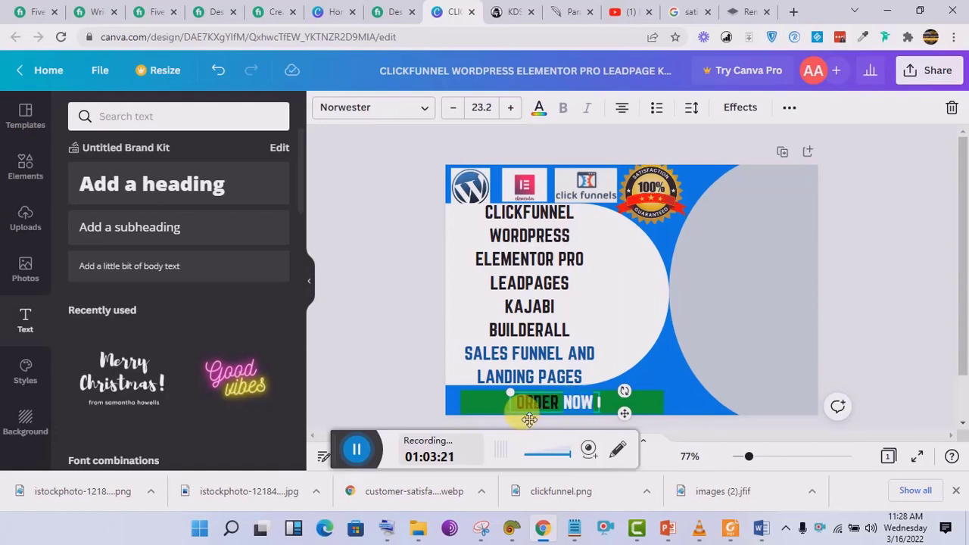
pyautogui.click(602, 406)
pyautogui.moveTo(601, 407); pyautogui.dragTo(515, 412)
pyautogui.click(539, 108)
pyautogui.click(123, 218)
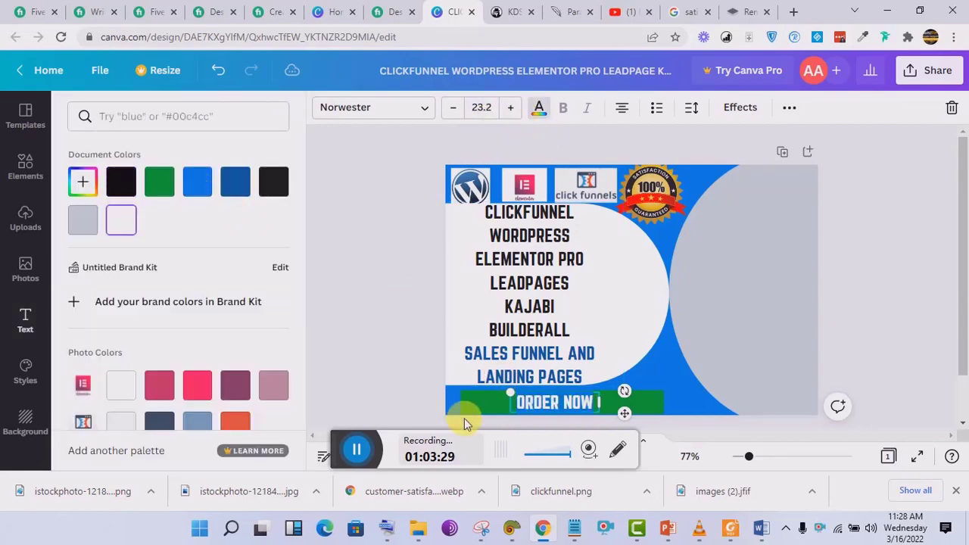
pyautogui.click(536, 409)
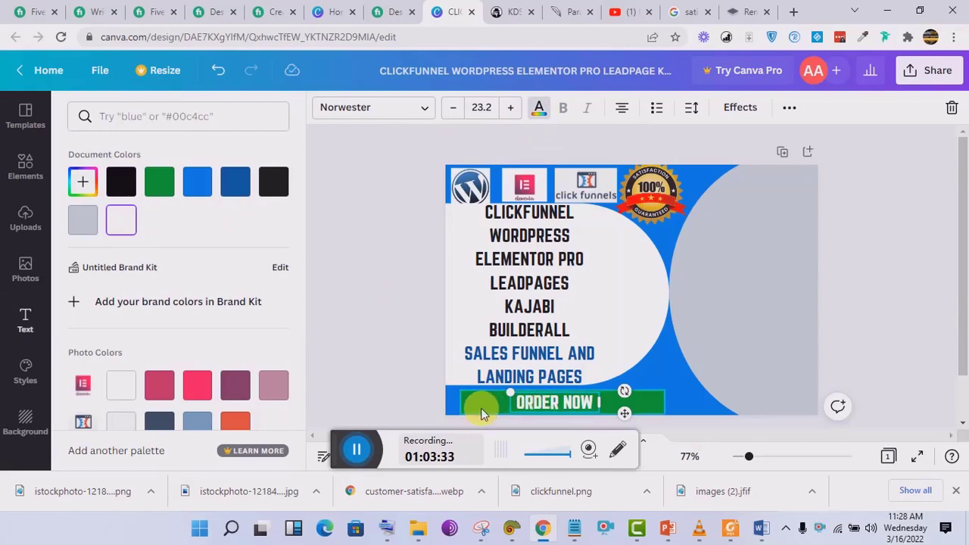
# Recolour the dark green banner behind ORDER NOW to the off-white document colour.
pyautogui.click(481, 408)
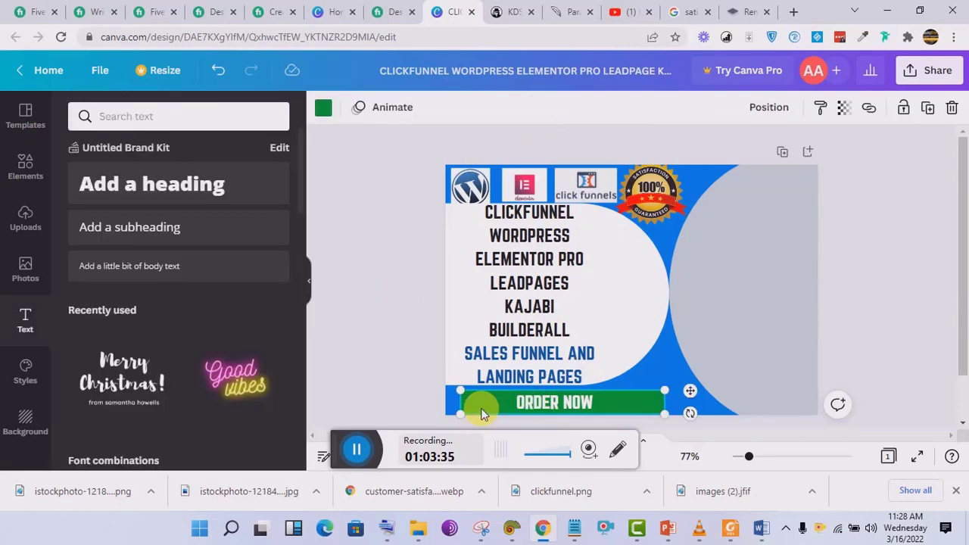
pyautogui.click(324, 112)
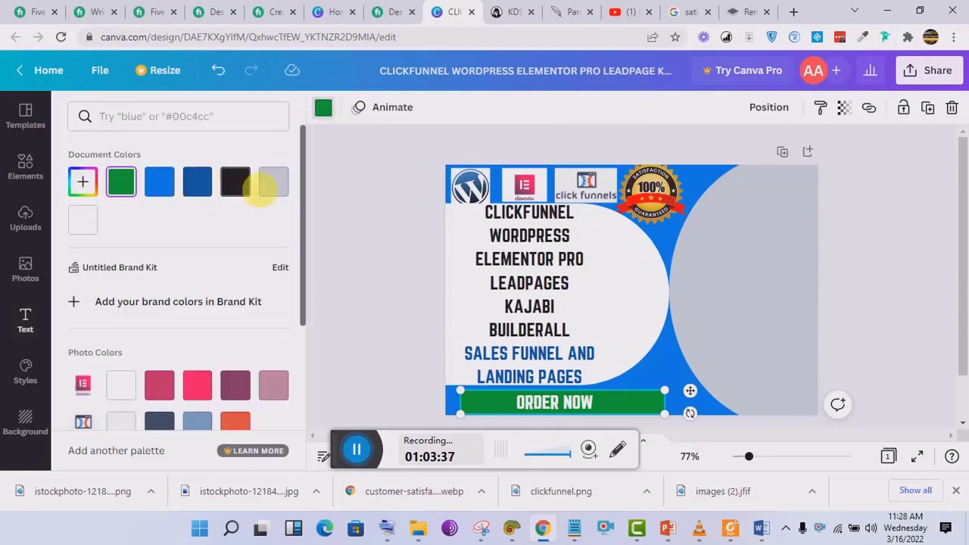
pyautogui.click(83, 220)
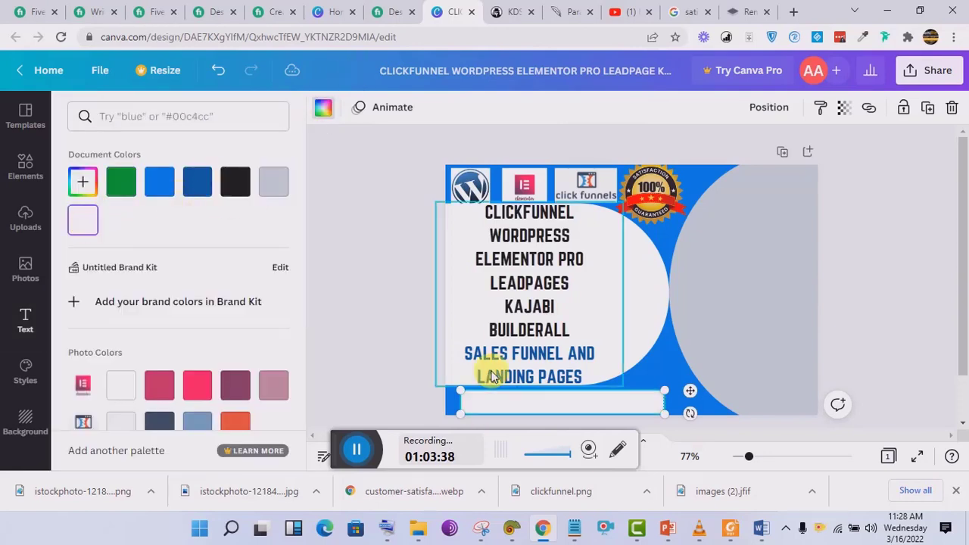
# Recolour the ORDER NOW text to a custom bright green, #0DFF00.
pyautogui.click(528, 410)
pyautogui.doubleClick(532, 405)
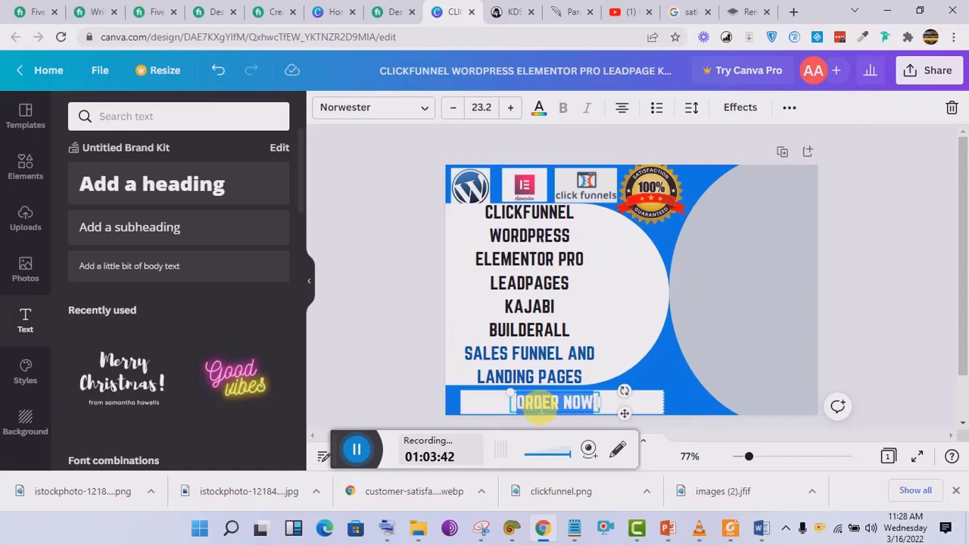
pyautogui.click(540, 110)
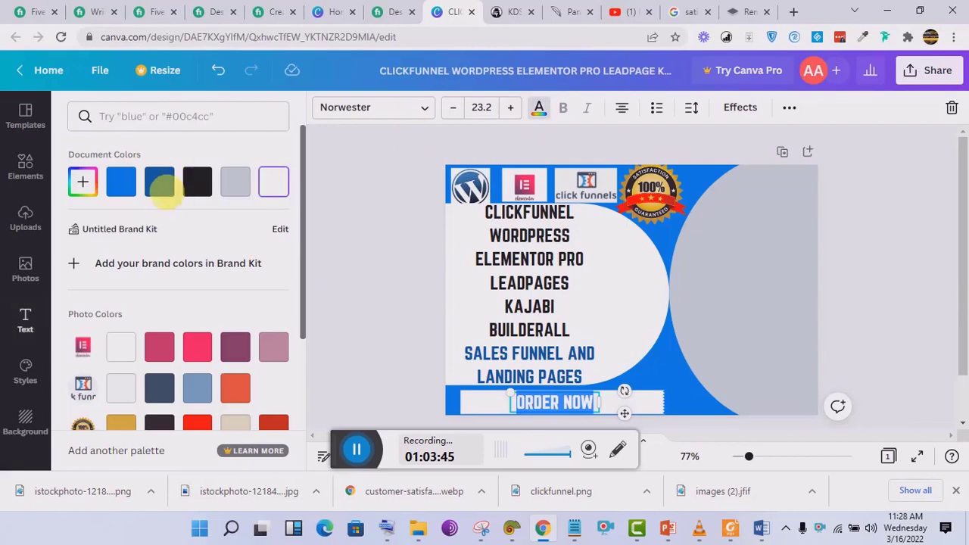
pyautogui.click(84, 181)
pyautogui.click(145, 304)
pyautogui.click(267, 221)
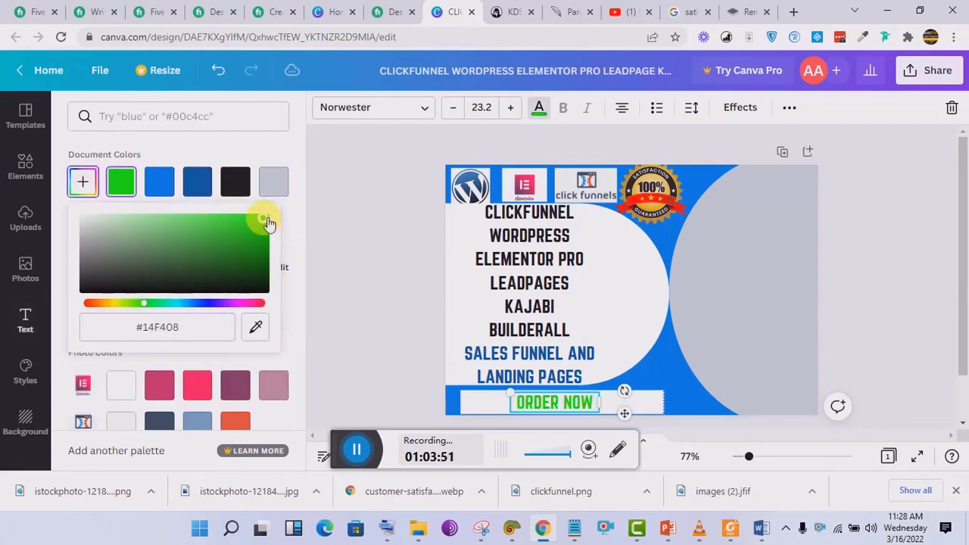
pyautogui.moveTo(266, 221); pyautogui.dragTo(316, 199)
pyautogui.click(562, 415)
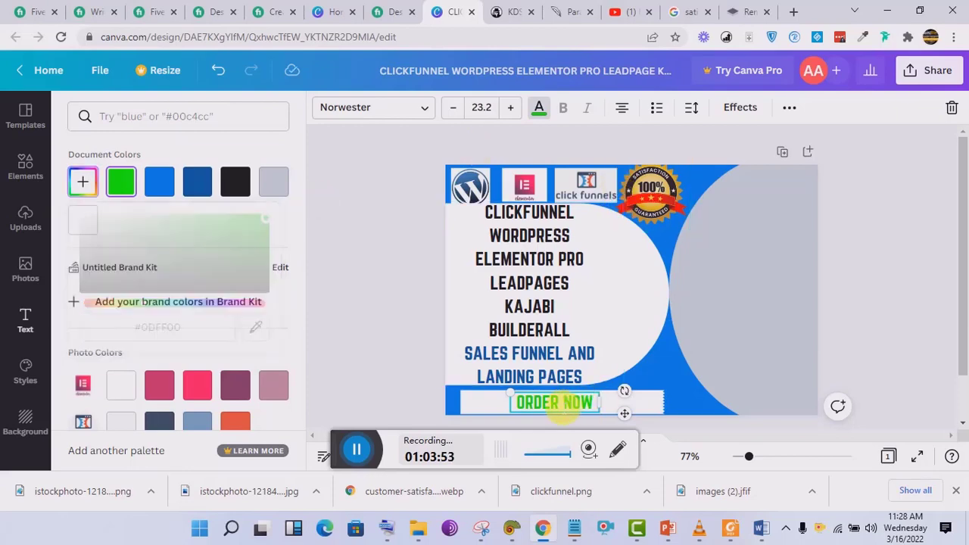
pyautogui.moveTo(521, 409); pyautogui.dragTo(606, 400)
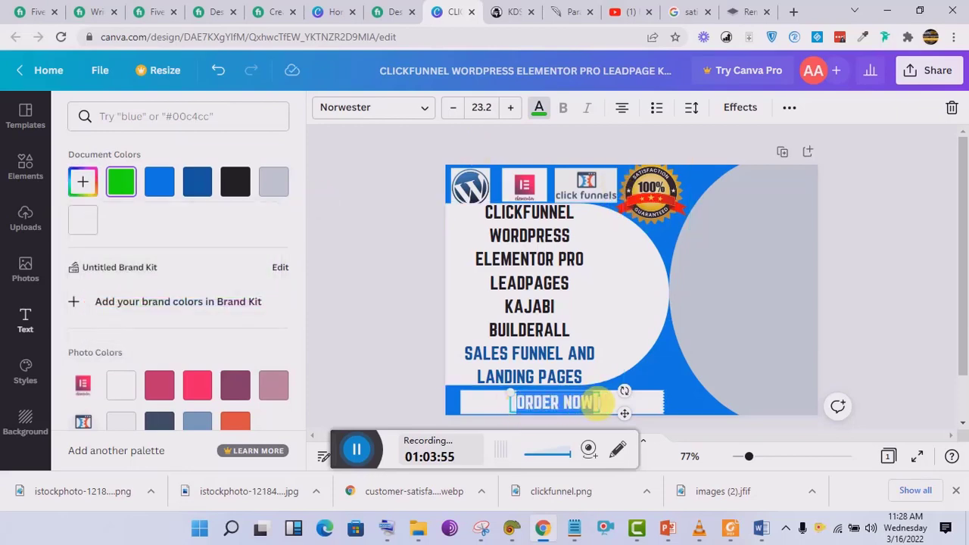
pyautogui.click(386, 110)
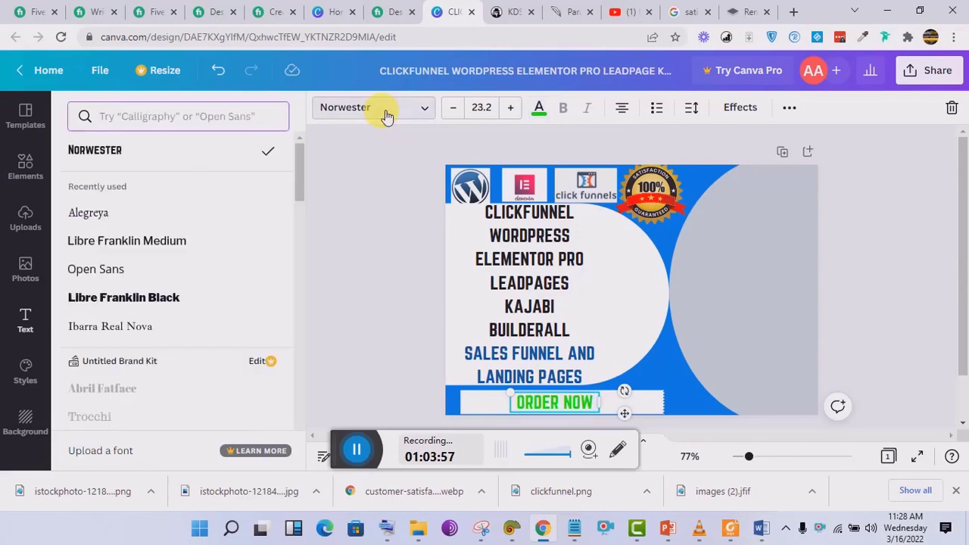
# Fill the off-white banner behind ORDER NOW with the bright green document colour.
pyautogui.click(487, 404)
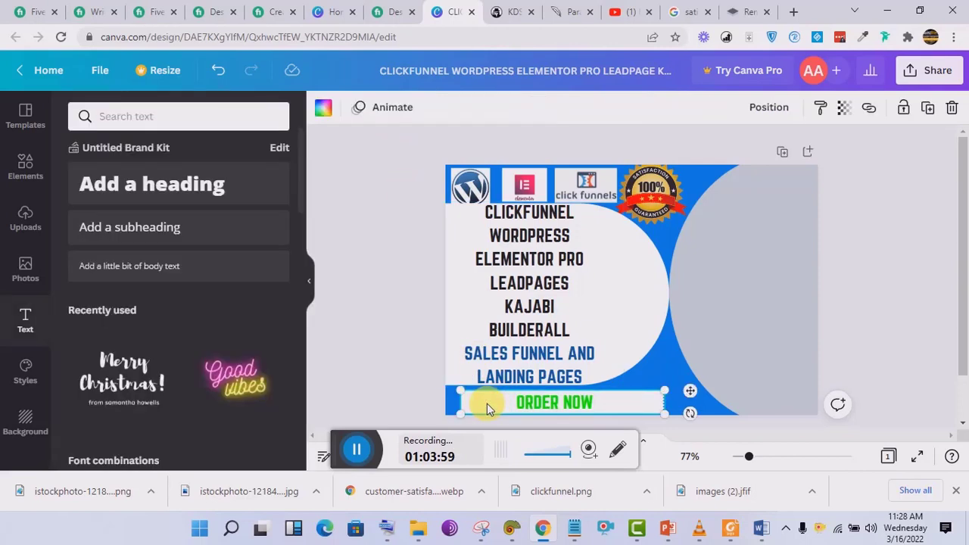
pyautogui.click(321, 111)
pyautogui.click(197, 182)
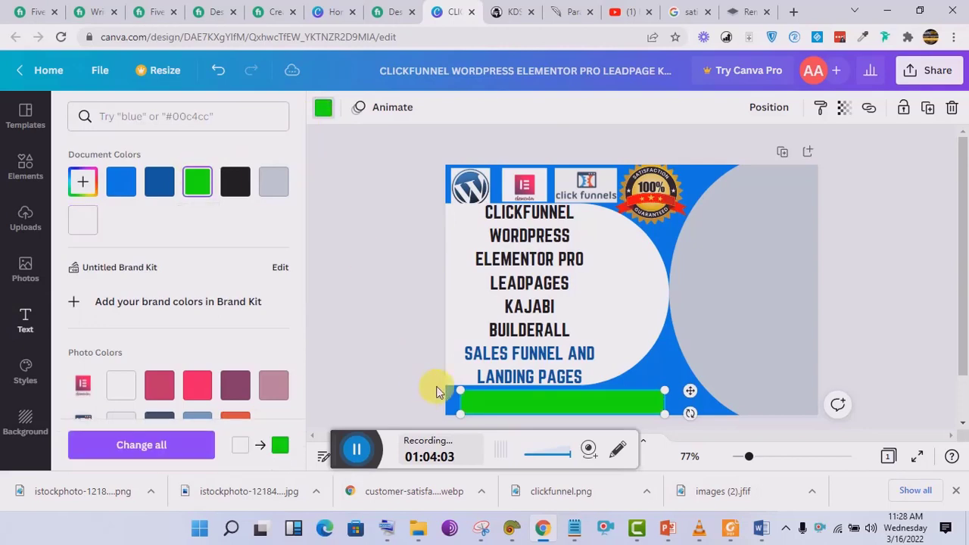
# Recolour the ORDER NOW text off-white so it contrasts with the bright green banner, and leave everything deselected.
pyautogui.click(526, 405)
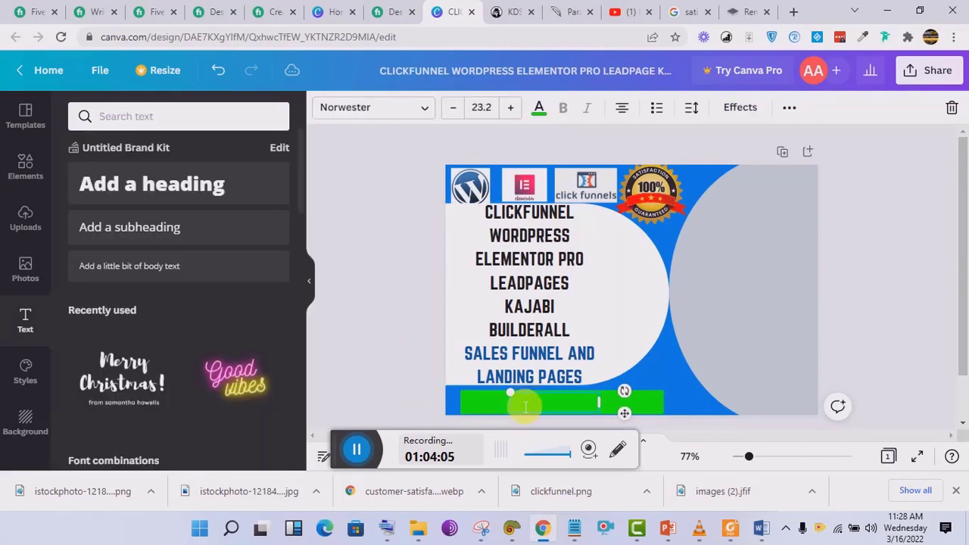
pyautogui.moveTo(520, 410); pyautogui.dragTo(617, 413)
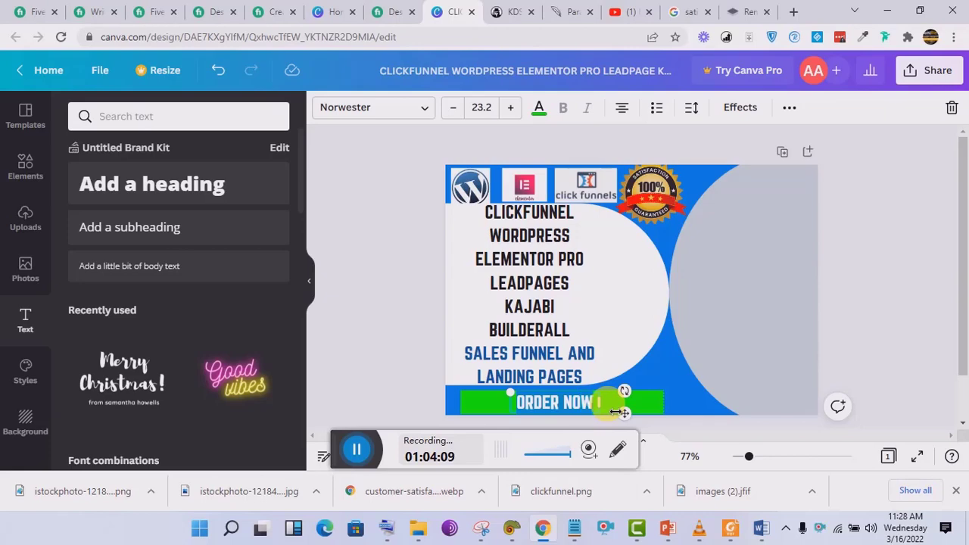
pyautogui.click(539, 106)
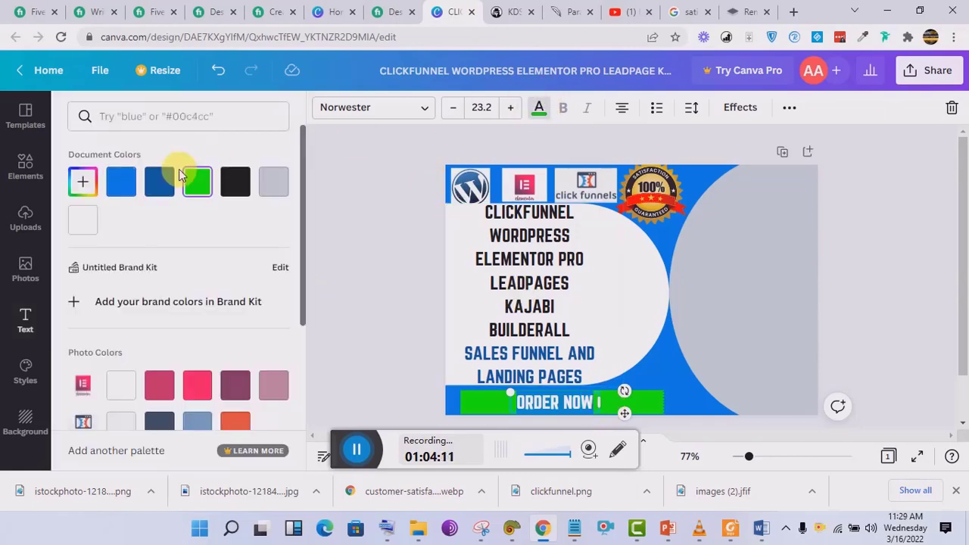
pyautogui.click(82, 219)
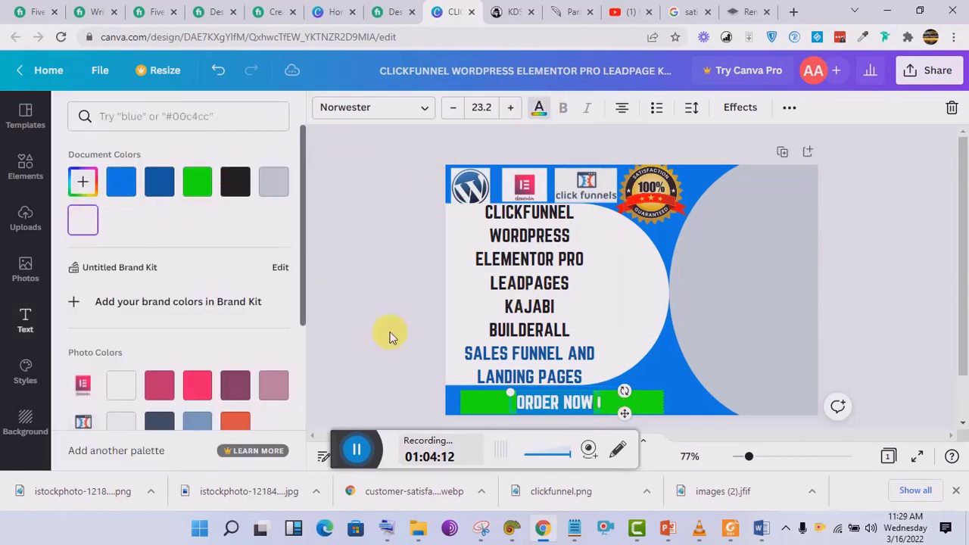
pyautogui.click(478, 404)
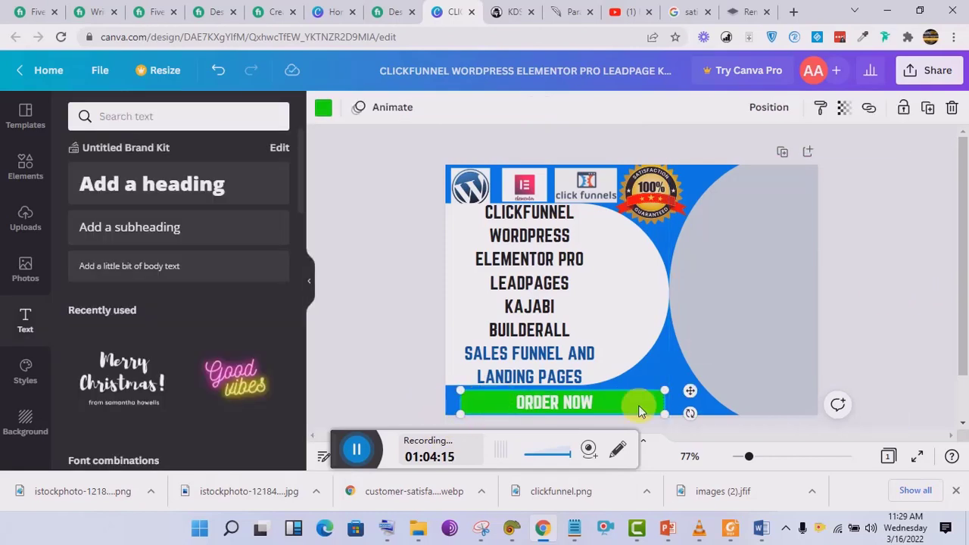
pyautogui.click(591, 405)
pyautogui.moveTo(591, 405); pyautogui.dragTo(595, 403)
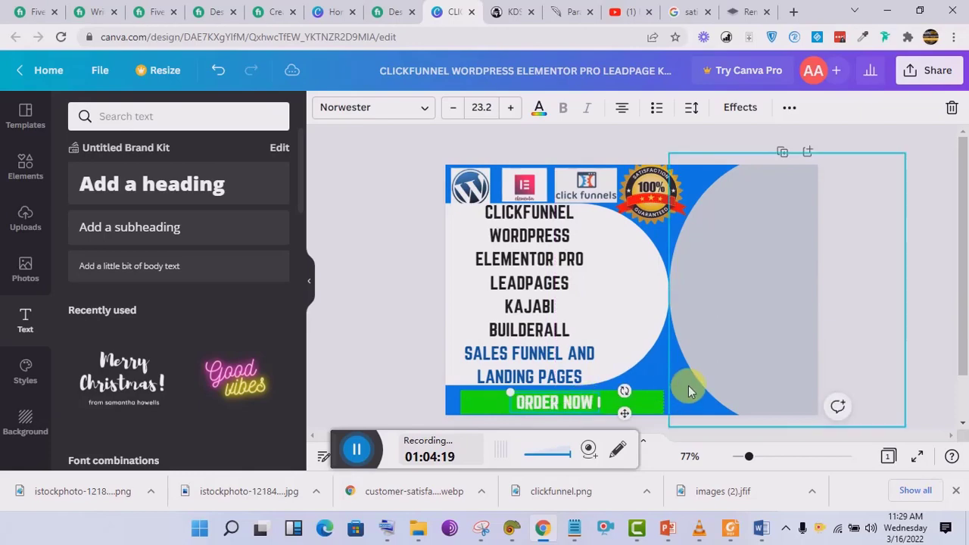
pyautogui.click(630, 401)
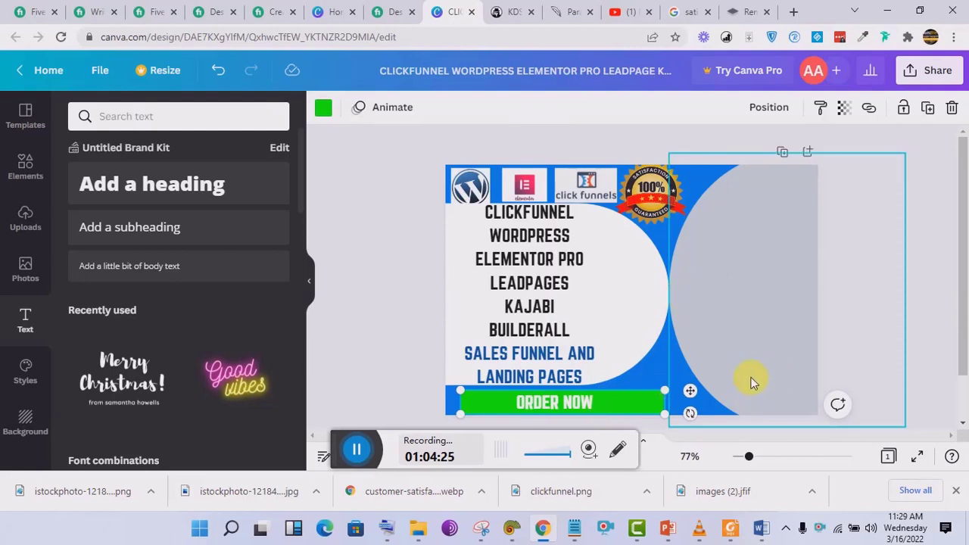
pyautogui.click(936, 212)
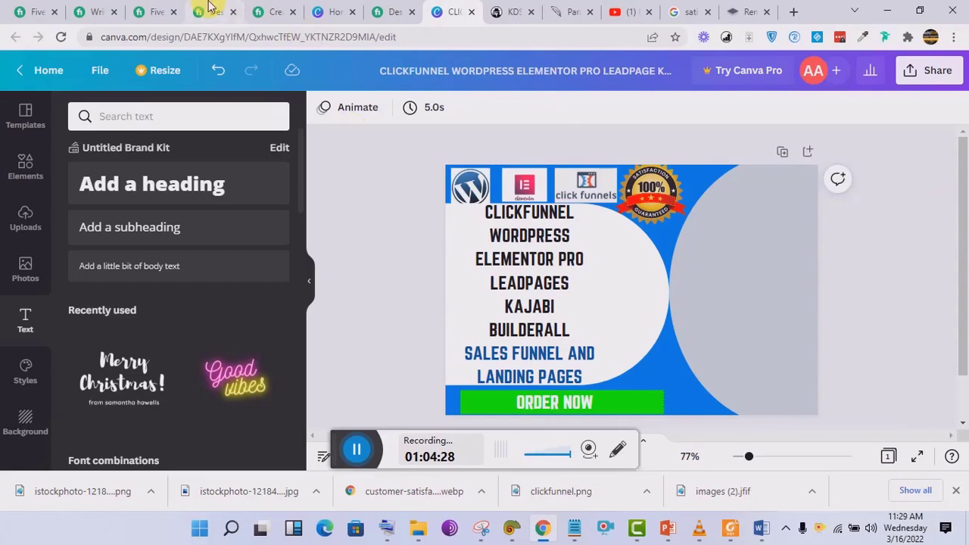
# Check the reference WordPress landing page gig on Fiverr, and in Canva add a small rectangle with corner dots overlapping the grey circle and page edge.
pyautogui.click(155, 9)
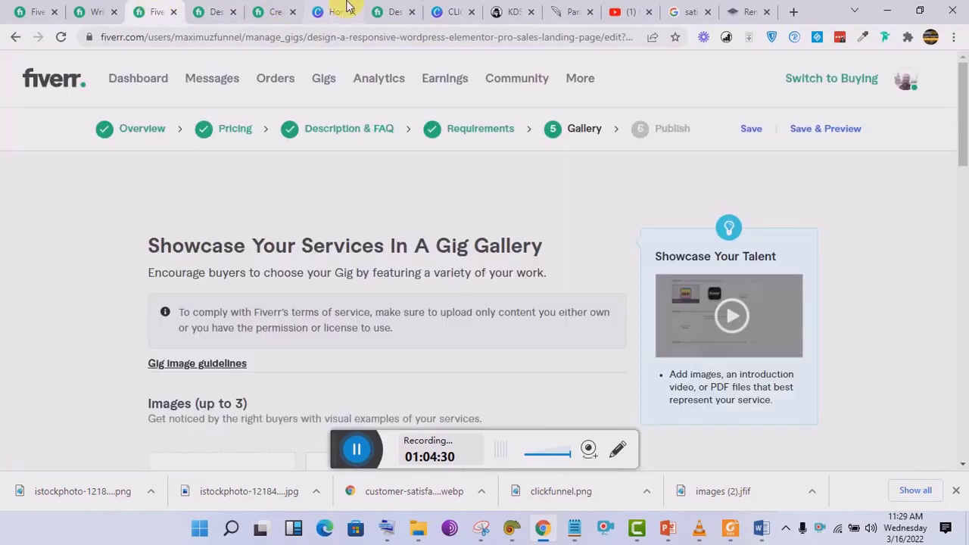
pyautogui.click(274, 12)
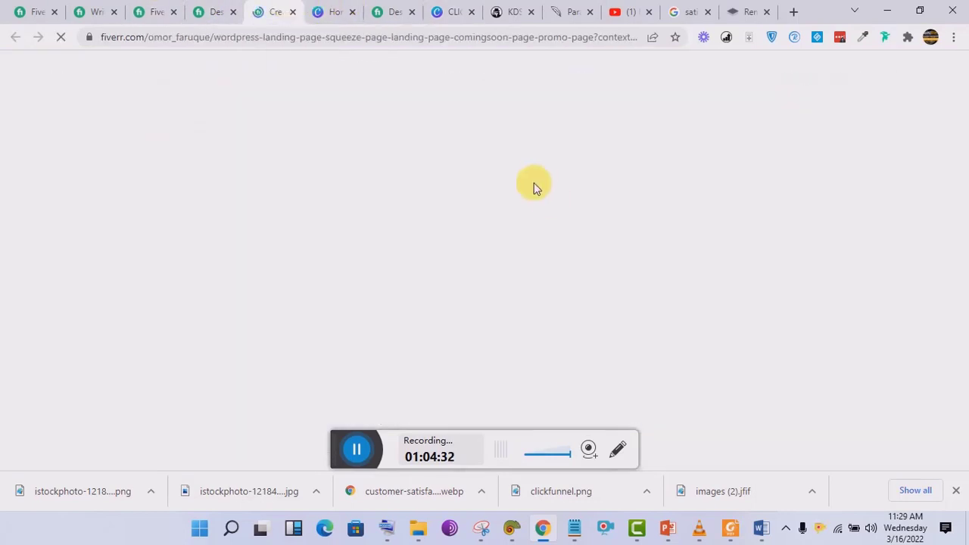
pyautogui.click(389, 9)
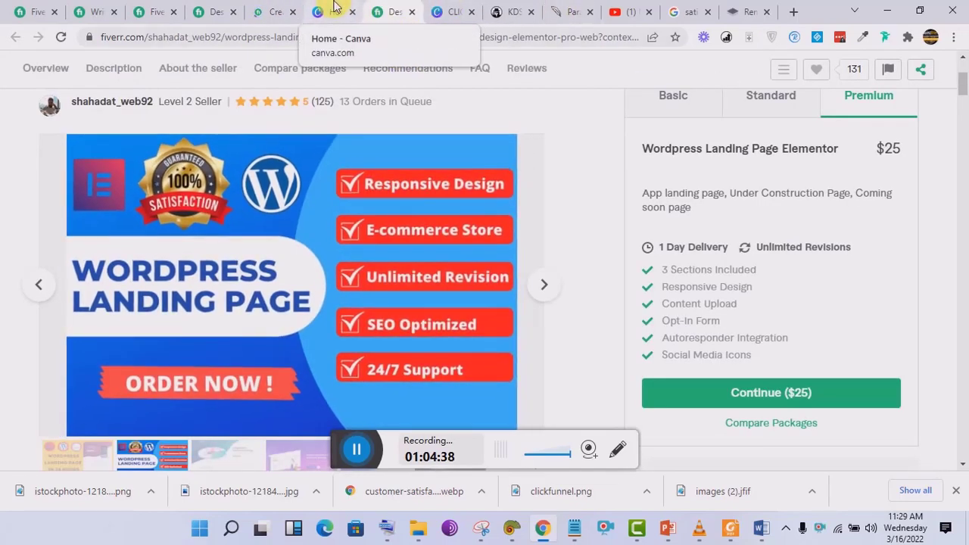
pyautogui.click(448, 11)
pyautogui.click(26, 168)
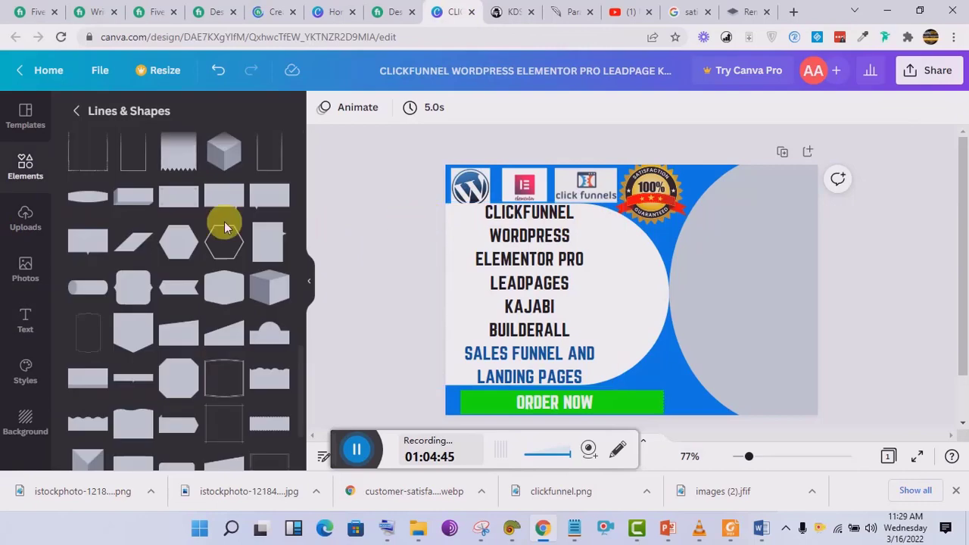
pyautogui.click(180, 205)
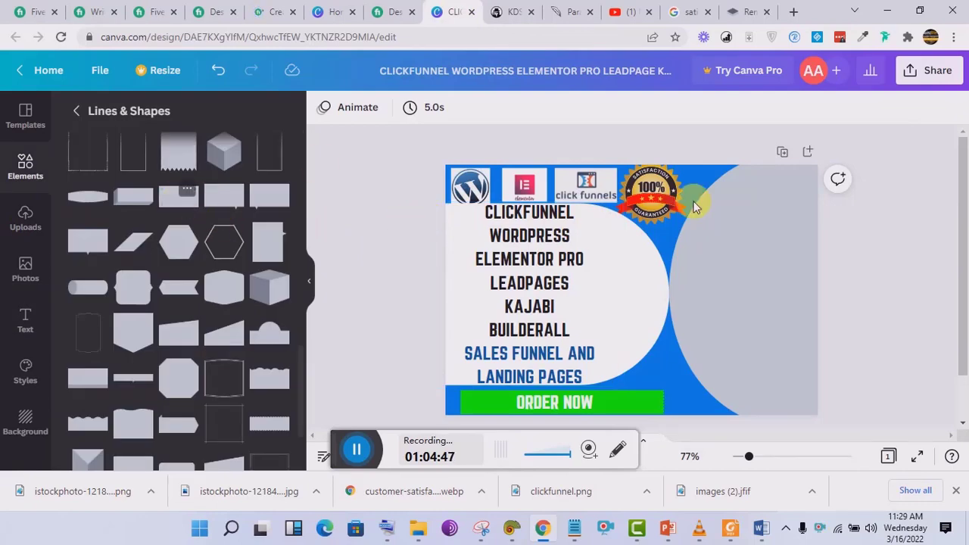
pyautogui.moveTo(640, 354); pyautogui.dragTo(644, 240)
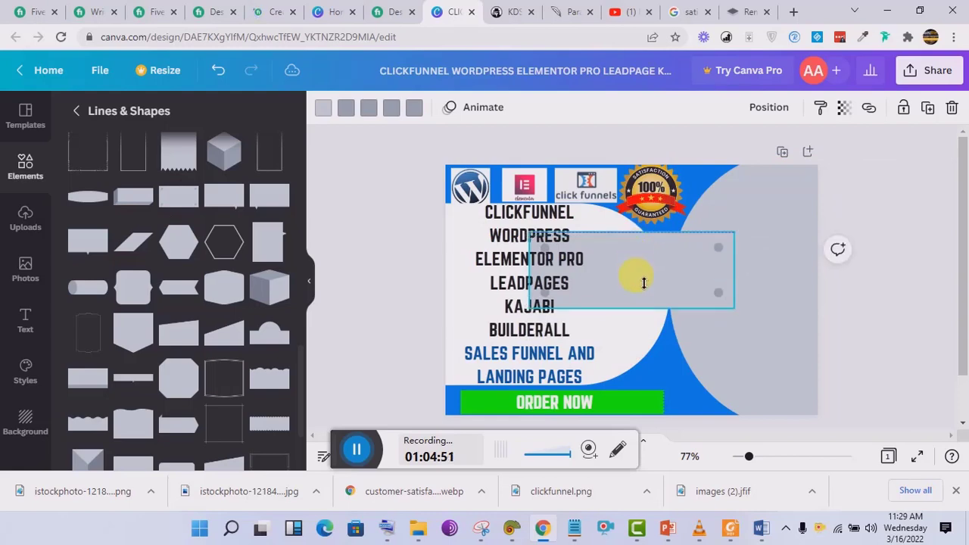
pyautogui.moveTo(790, 245); pyautogui.dragTo(828, 258)
pyautogui.moveTo(681, 294); pyautogui.dragTo(750, 254)
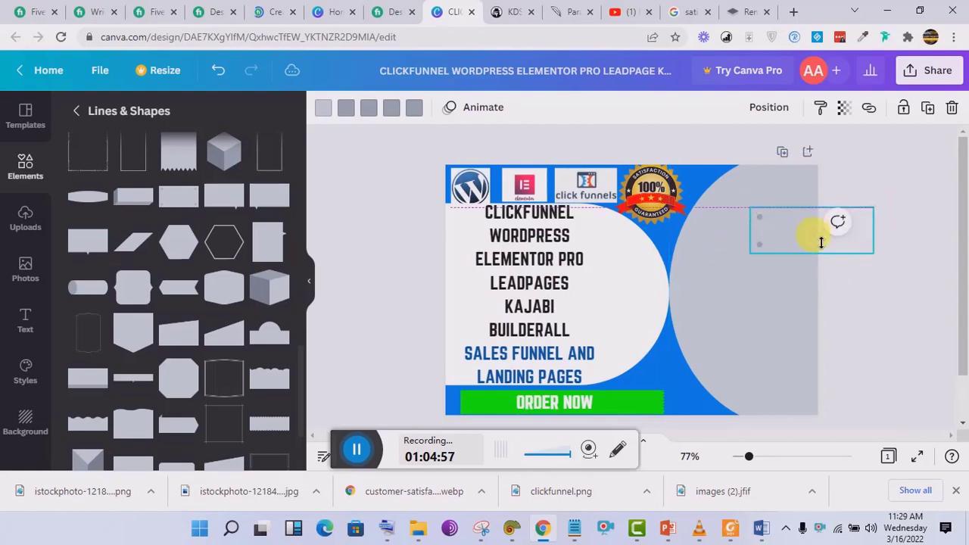
pyautogui.click(794, 237)
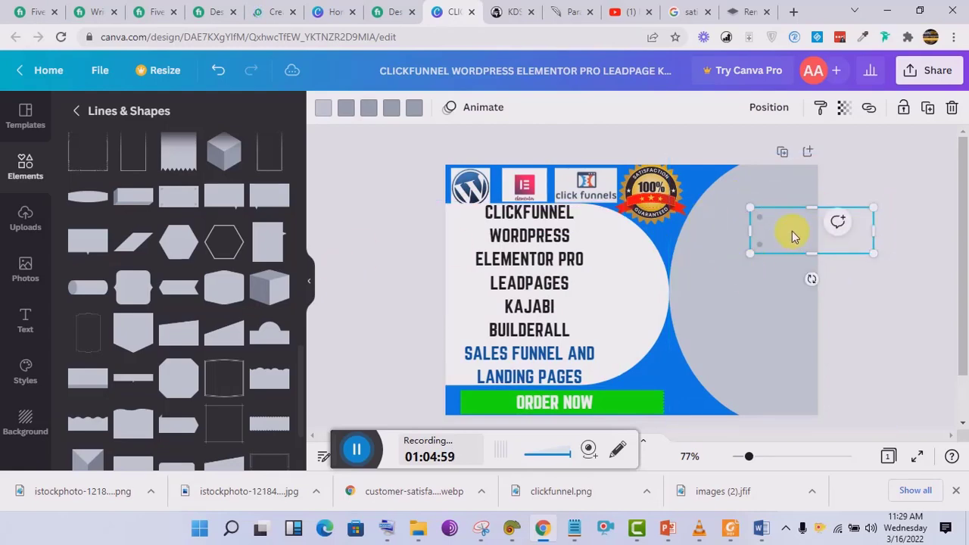
# Delete the rectangle with corner dots and add a plain square shape, flattened into a thin horizontal bar below the satisfaction badge.
pyautogui.press('Delete')
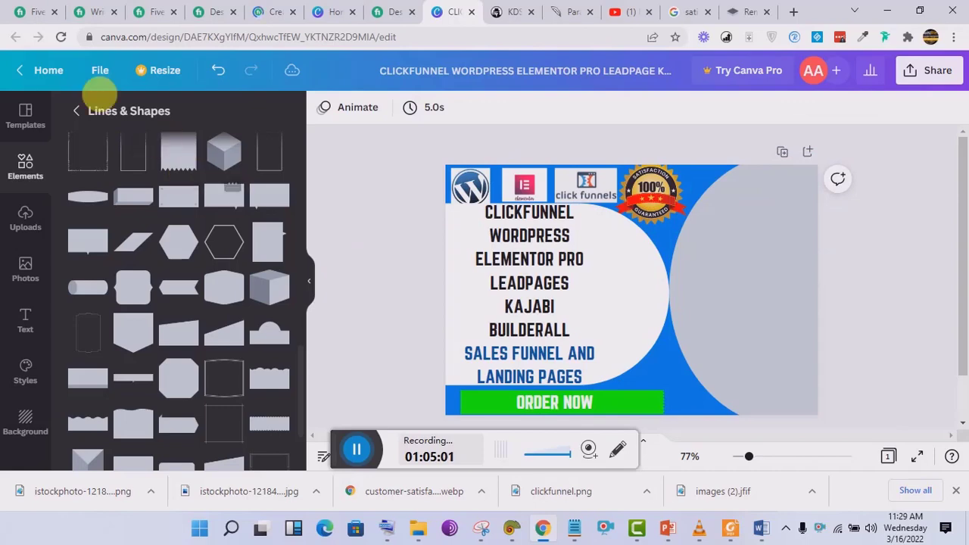
pyautogui.click(75, 114)
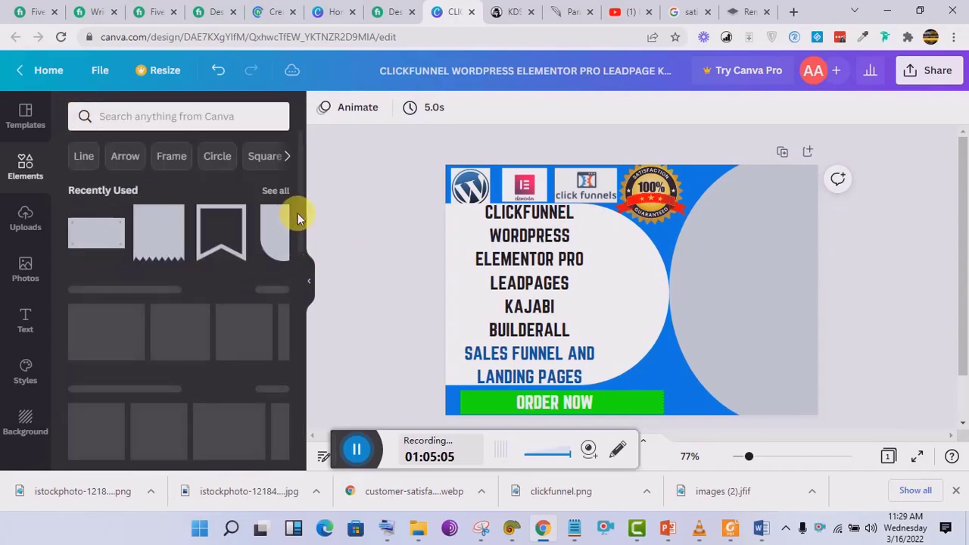
pyautogui.scroll(-3, 300, 212)
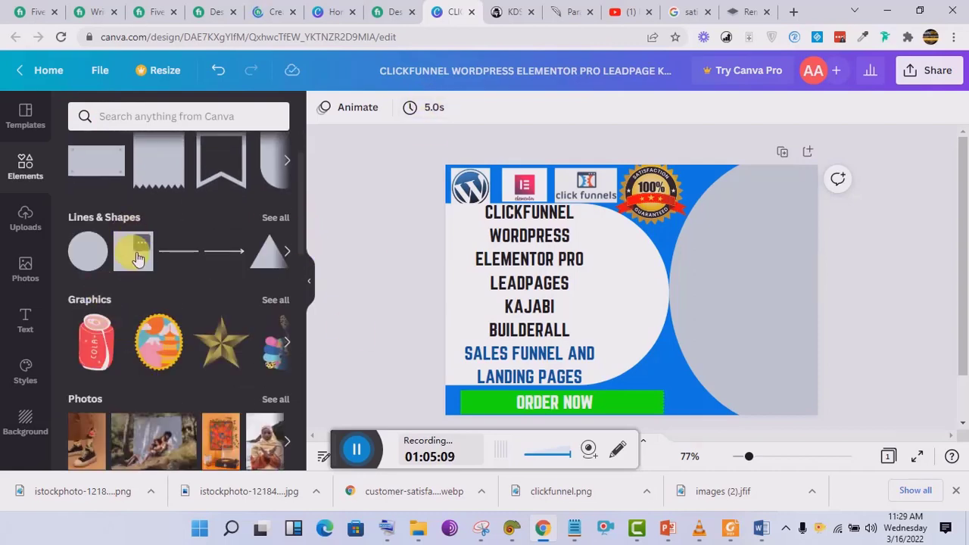
pyautogui.moveTo(640, 370); pyautogui.dragTo(641, 252)
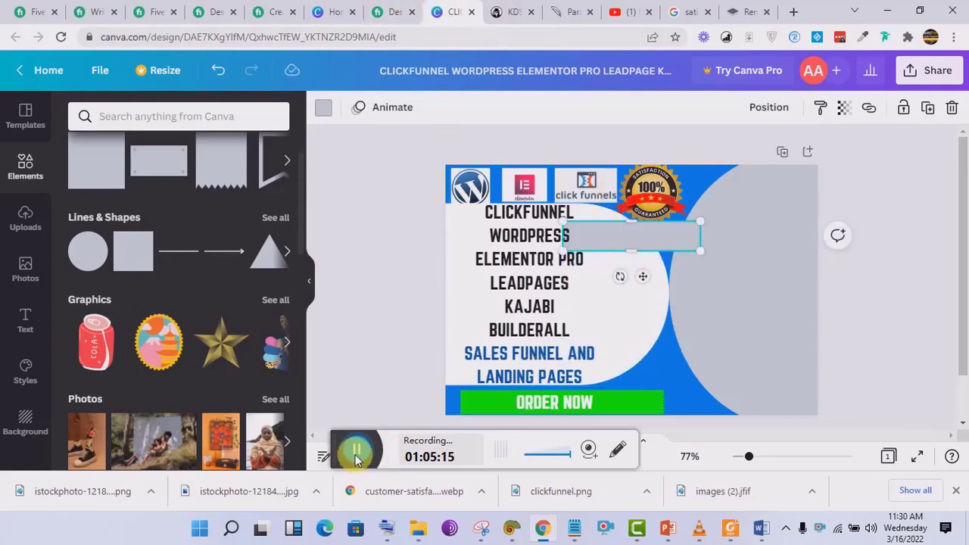
# Sample the red of the reference Fiverr gig's feature bars with Just Color Picker and copy its HTML value, FF1717.
pyautogui.hotkey('ctrl', 'shift', 'Tab')
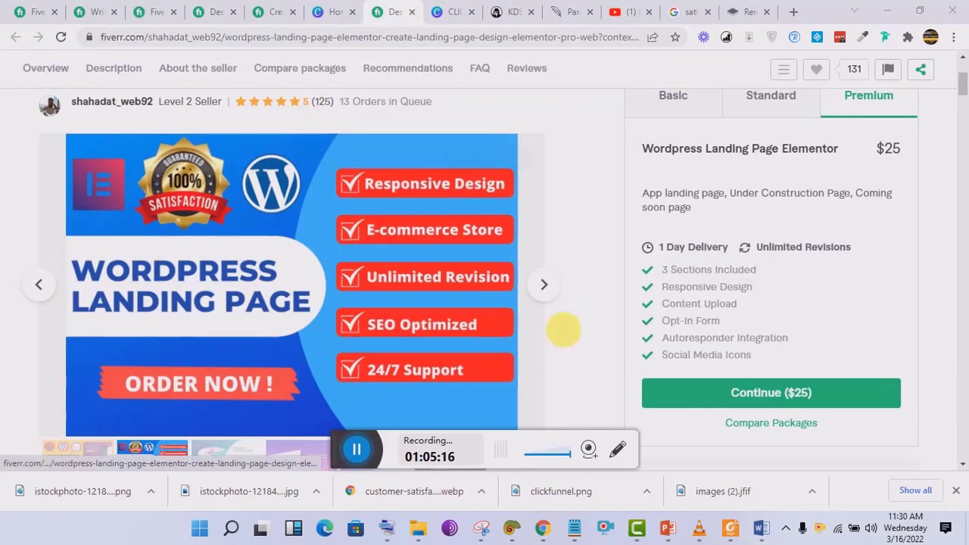
pyautogui.click(519, 527)
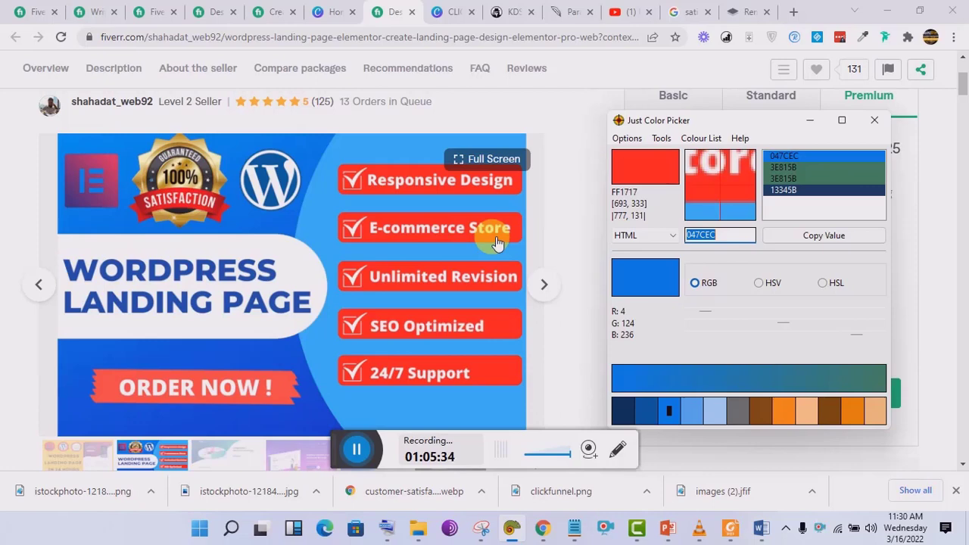
pyautogui.hotkey('alt', 'x')
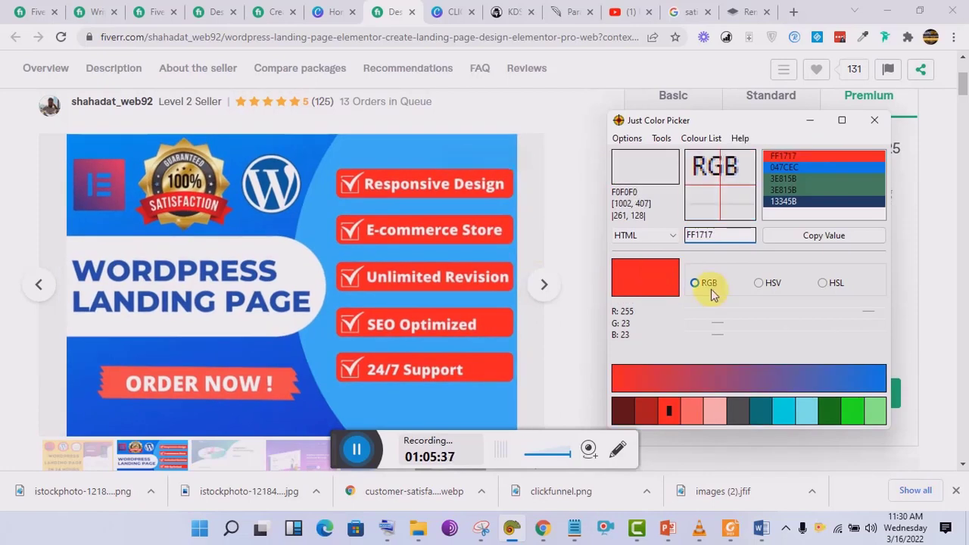
pyautogui.click(799, 239)
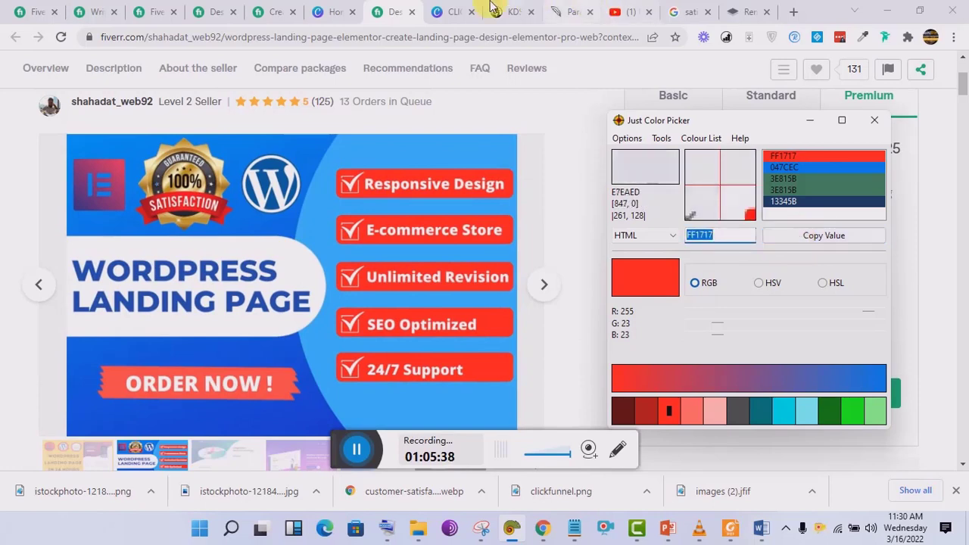
# Switch back to the Canva design and fill the new thin bar with red FF1717.
pyautogui.click(446, 10)
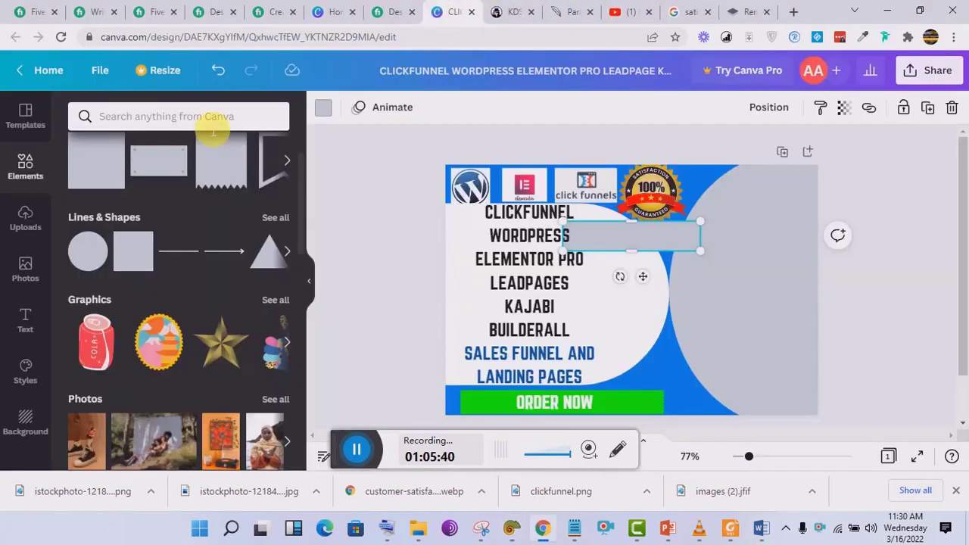
pyautogui.click(213, 123)
pyautogui.click(373, 174)
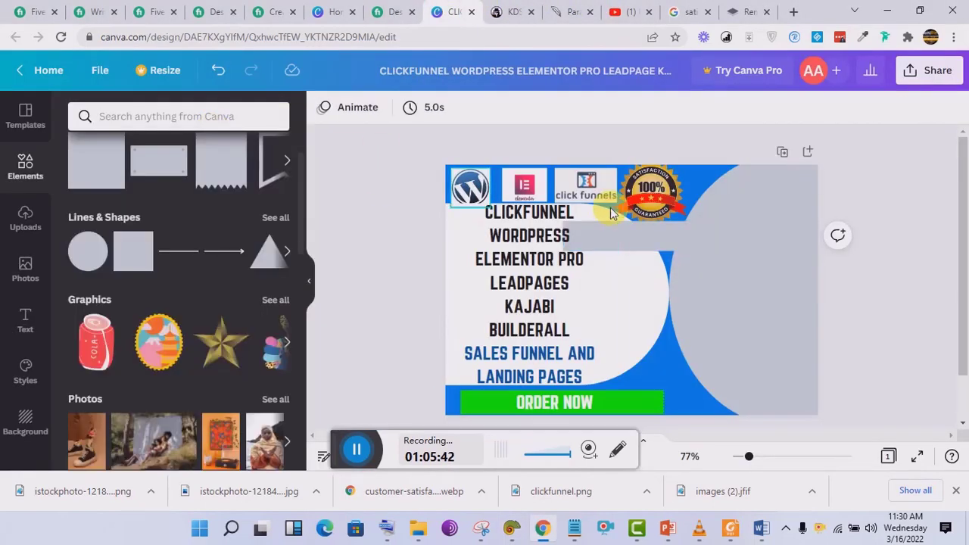
pyautogui.click(671, 243)
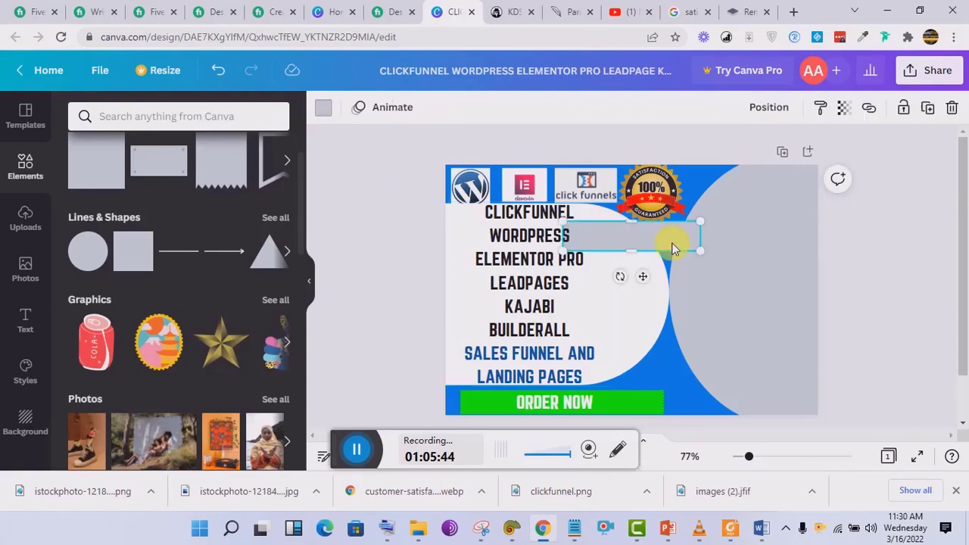
pyautogui.click(324, 109)
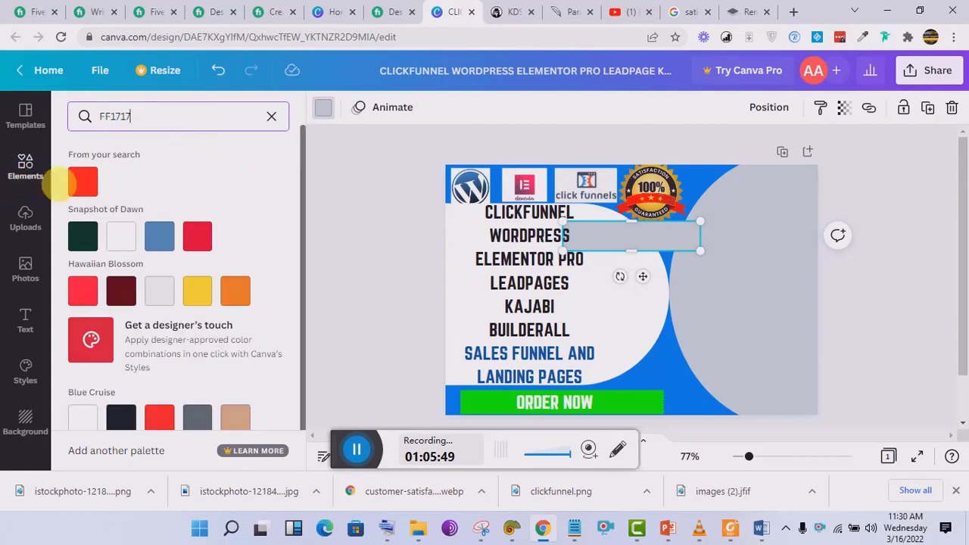
pyautogui.click(83, 182)
# Move the red bar onto the upper part of the grey circle and shorten it slightly from its inner end.
pyautogui.click(401, 7)
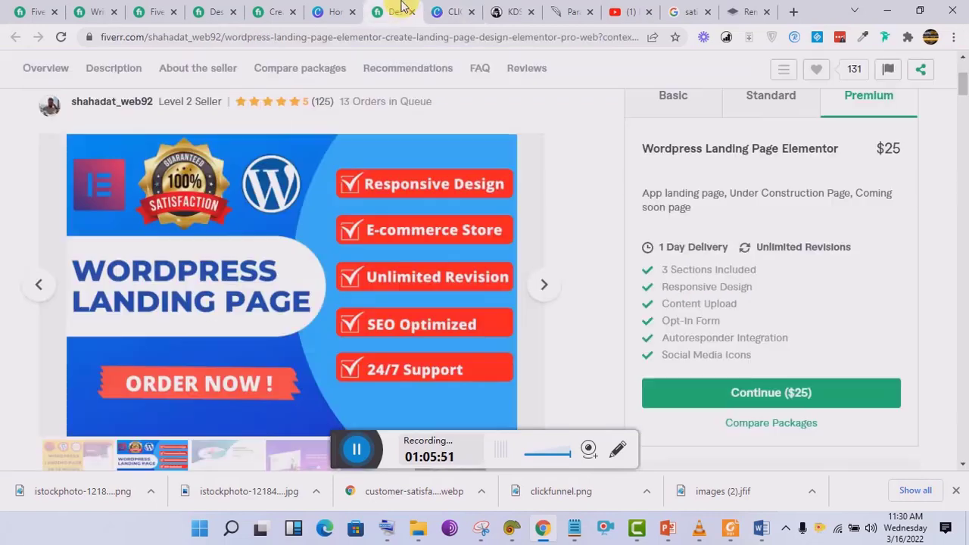
pyautogui.click(456, 9)
pyautogui.click(663, 244)
pyautogui.moveTo(644, 278); pyautogui.dragTo(770, 260)
pyautogui.click(720, 222)
pyautogui.moveTo(695, 208); pyautogui.dragTo(707, 209)
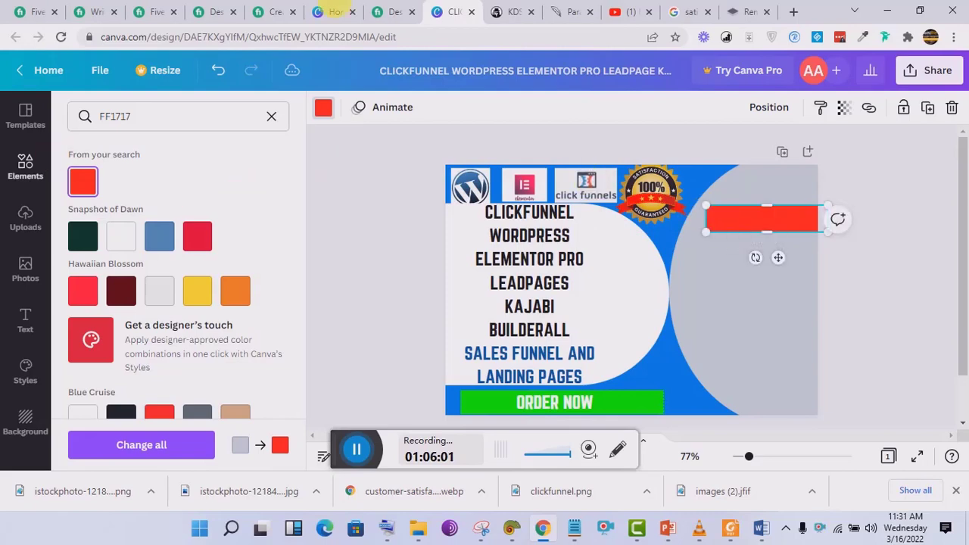
# Check the feature bars on the reference Fiverr gig, and search Canva's photos for "checkmark" and browse the images for a usable tick.
pyautogui.click(382, 6)
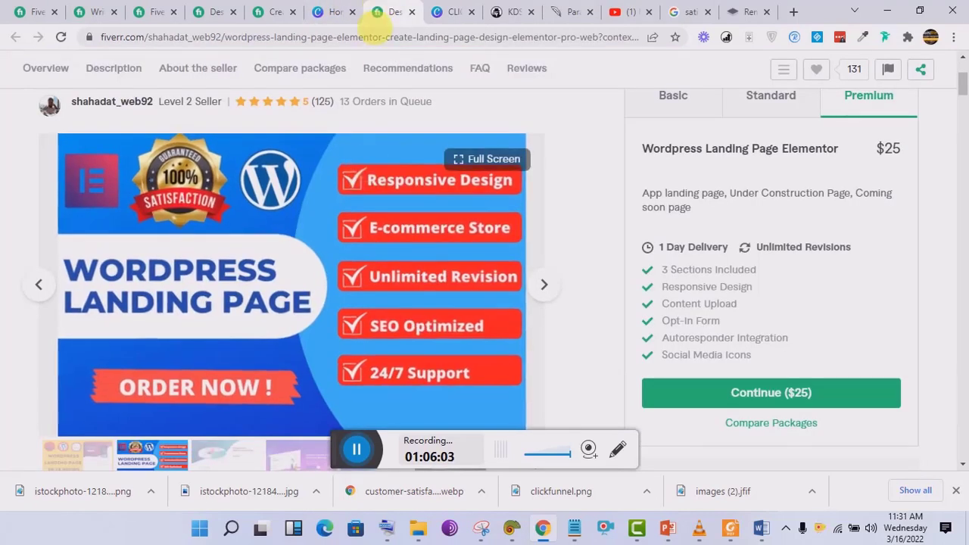
pyautogui.click(452, 7)
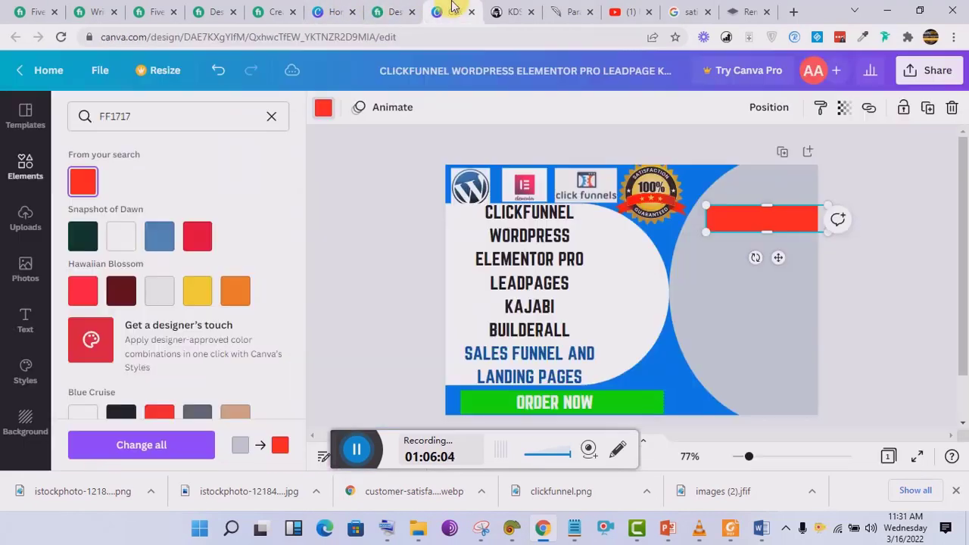
pyautogui.click(31, 182)
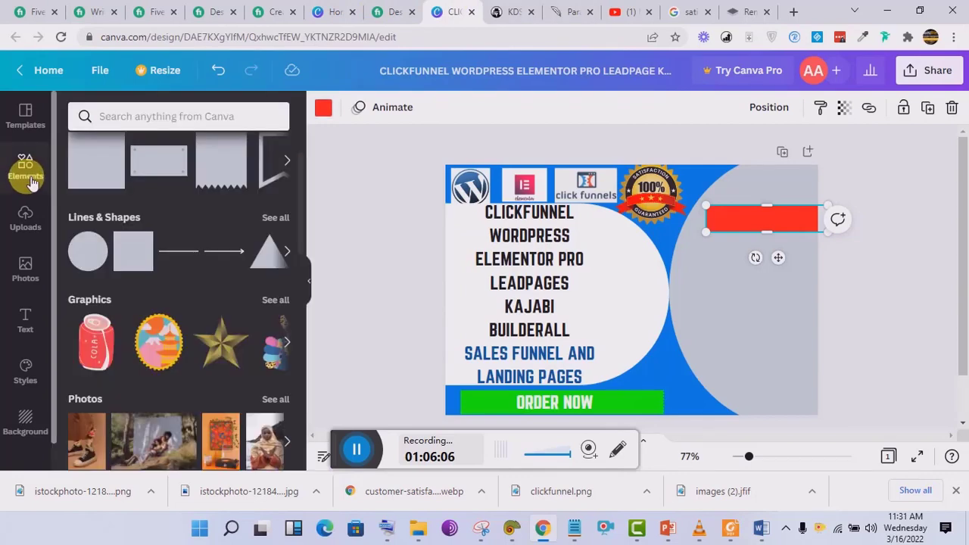
pyautogui.click(25, 284)
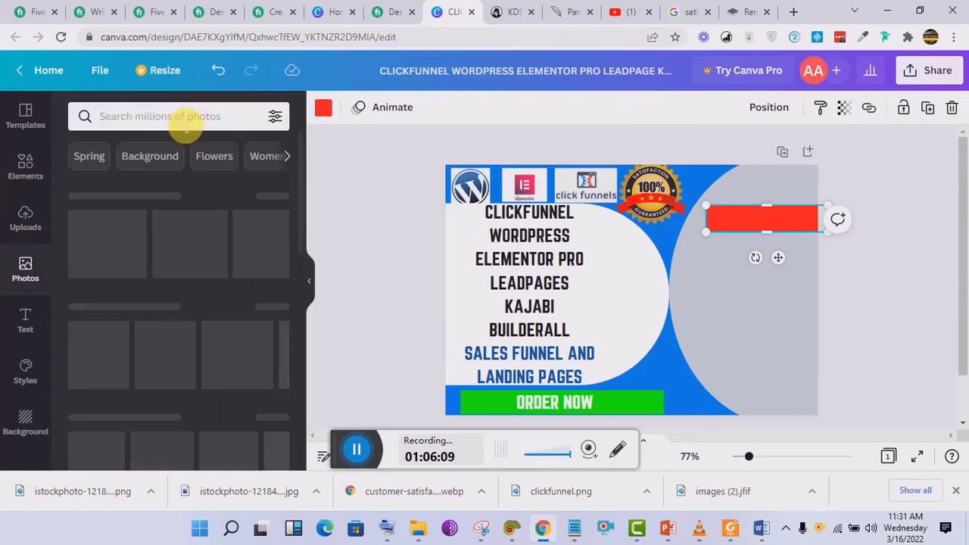
pyautogui.click(186, 121)
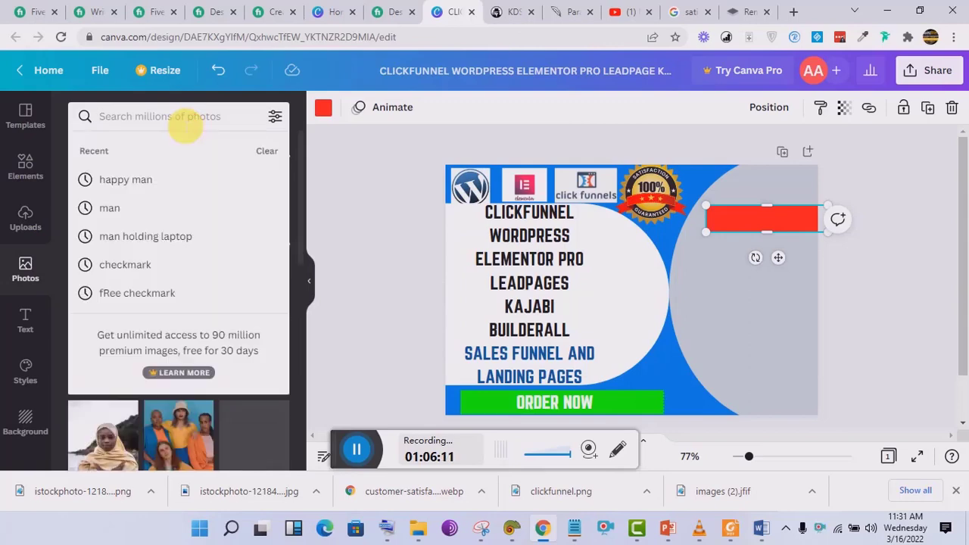
pyautogui.click(144, 264)
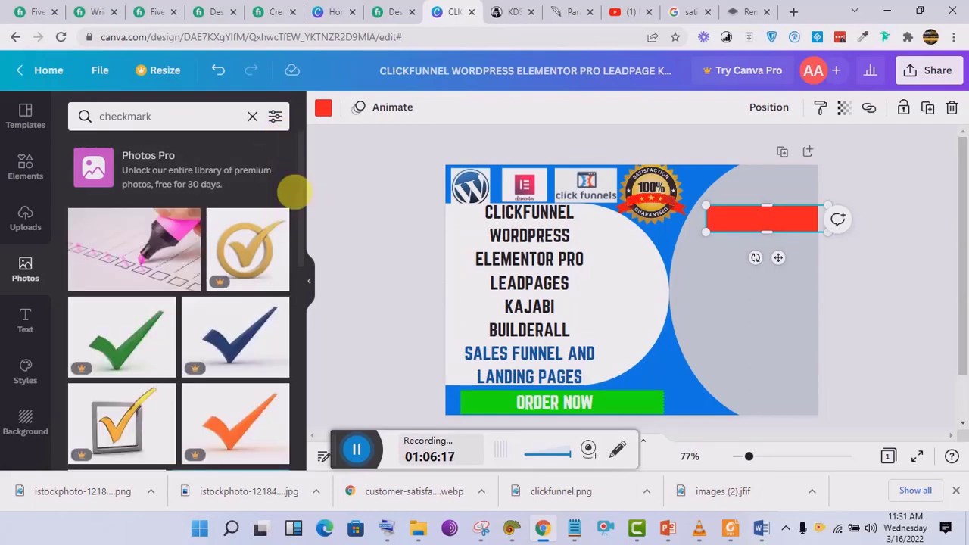
pyautogui.click(275, 117)
pyautogui.click(275, 117)
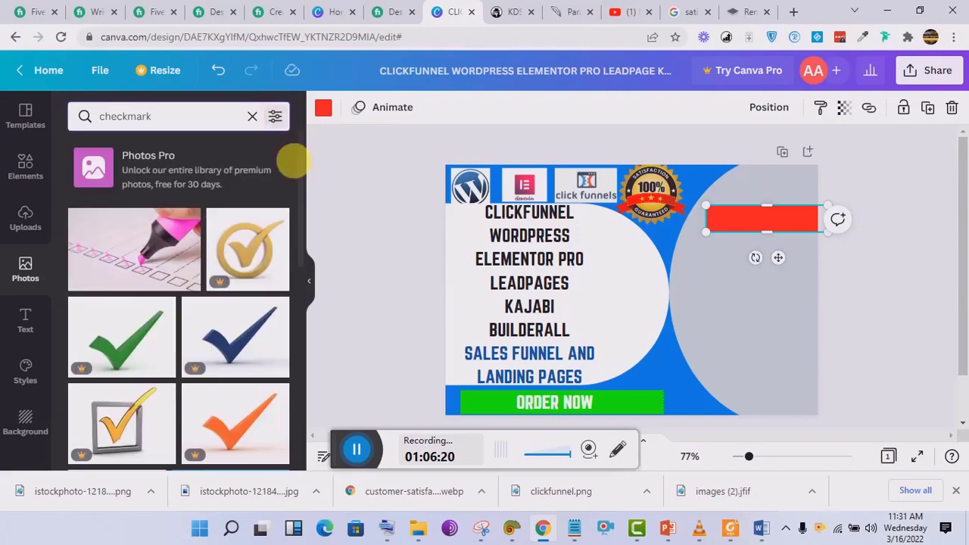
pyautogui.moveTo(301, 208); pyautogui.dragTo(304, 396)
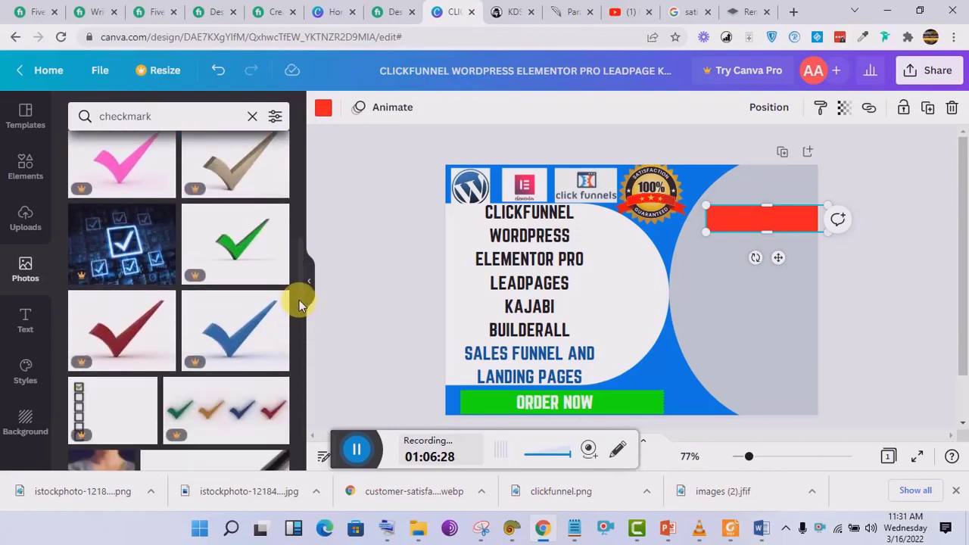
pyautogui.moveTo(302, 287); pyautogui.dragTo(304, 410)
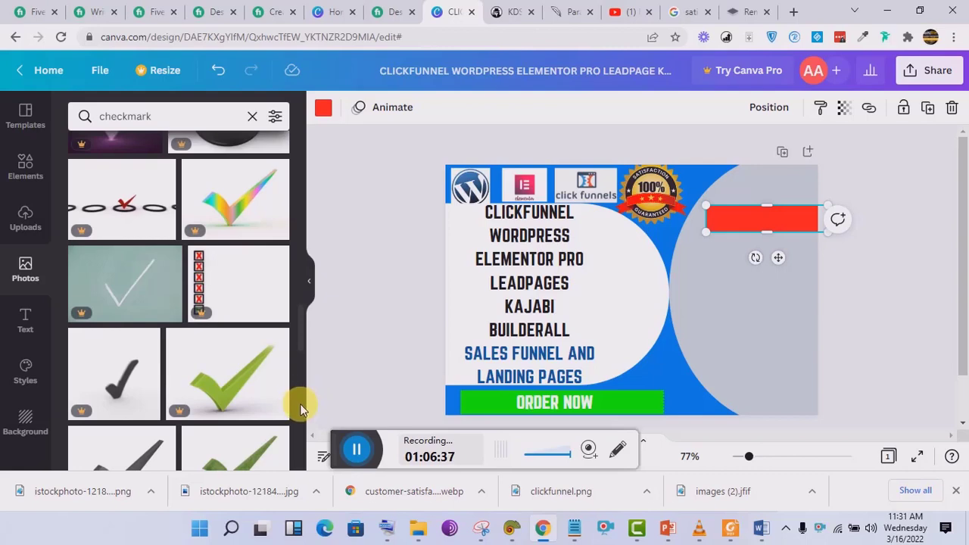
pyautogui.moveTo(300, 328); pyautogui.dragTo(305, 358)
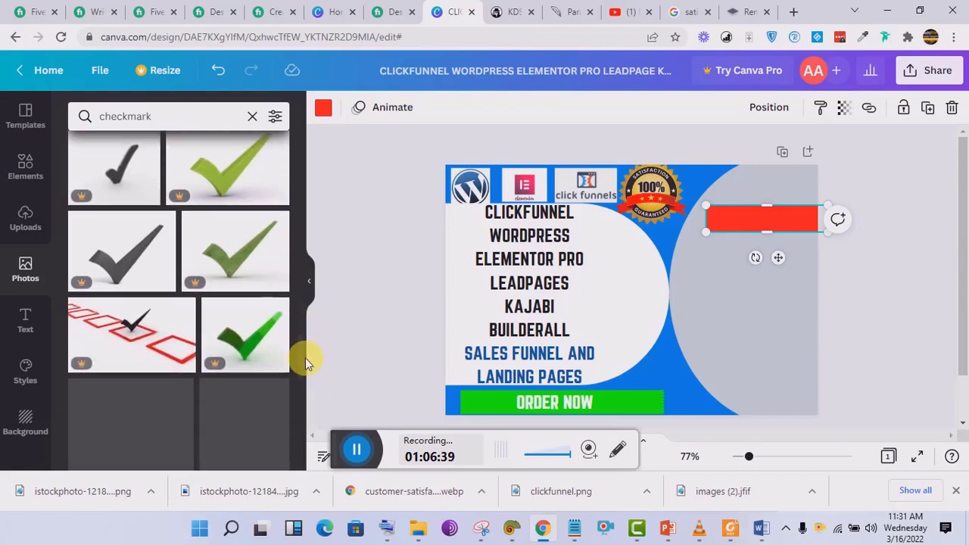
# Copy the search term "checkmark" from Canva and look it up in Google Images.
pyautogui.moveTo(170, 129); pyautogui.dragTo(75, 114)
pyautogui.rightClick(132, 117)
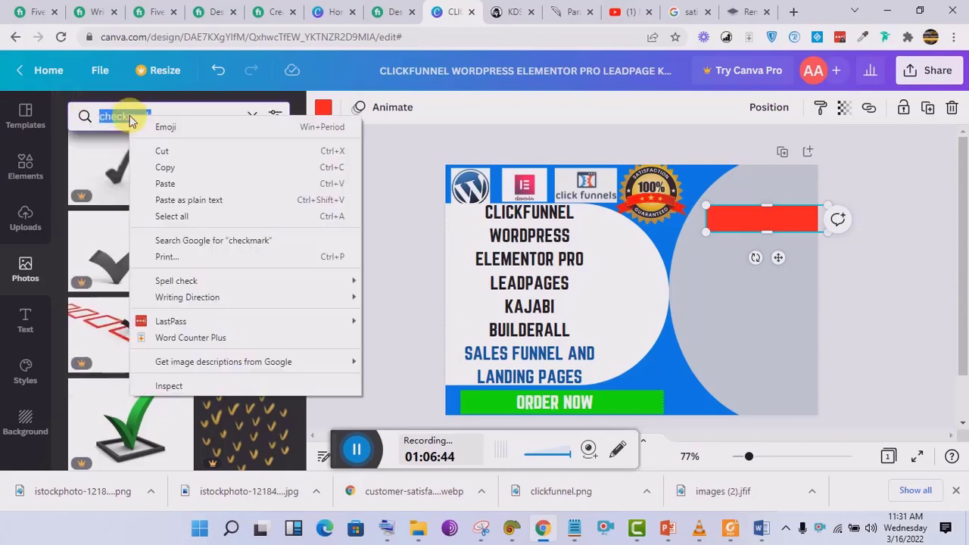
pyautogui.click(188, 167)
pyautogui.click(696, 9)
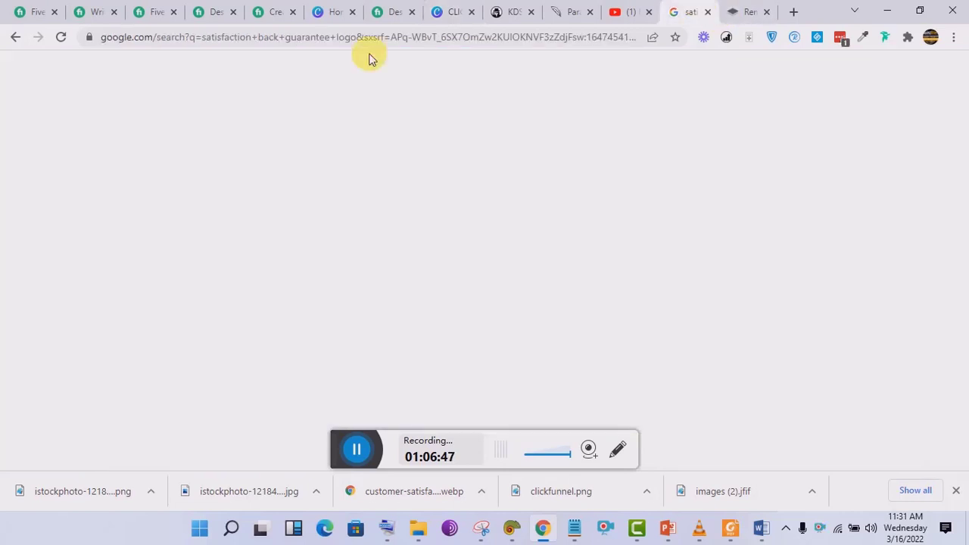
pyautogui.click(382, 38)
pyautogui.rightClick(380, 38)
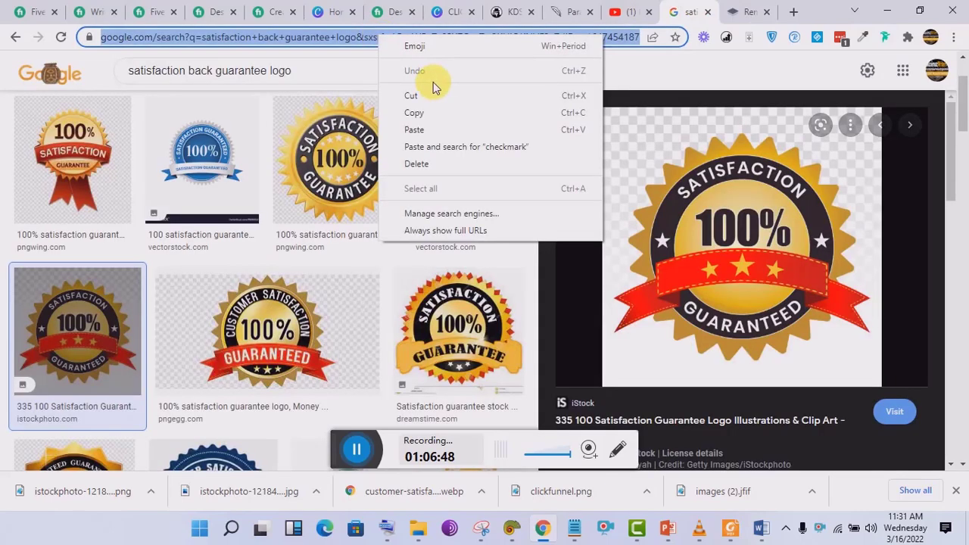
pyautogui.click(415, 131)
pyautogui.press('Return')
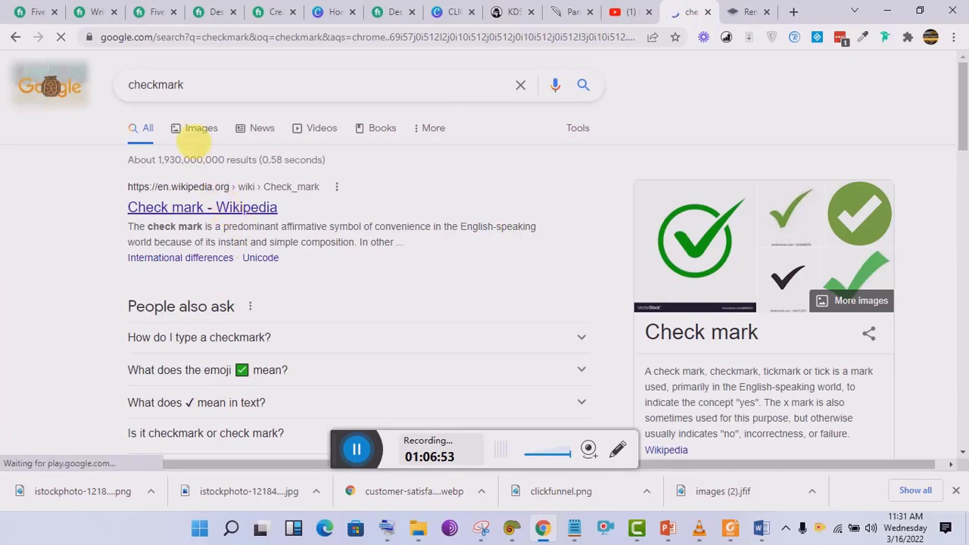
pyautogui.click(199, 141)
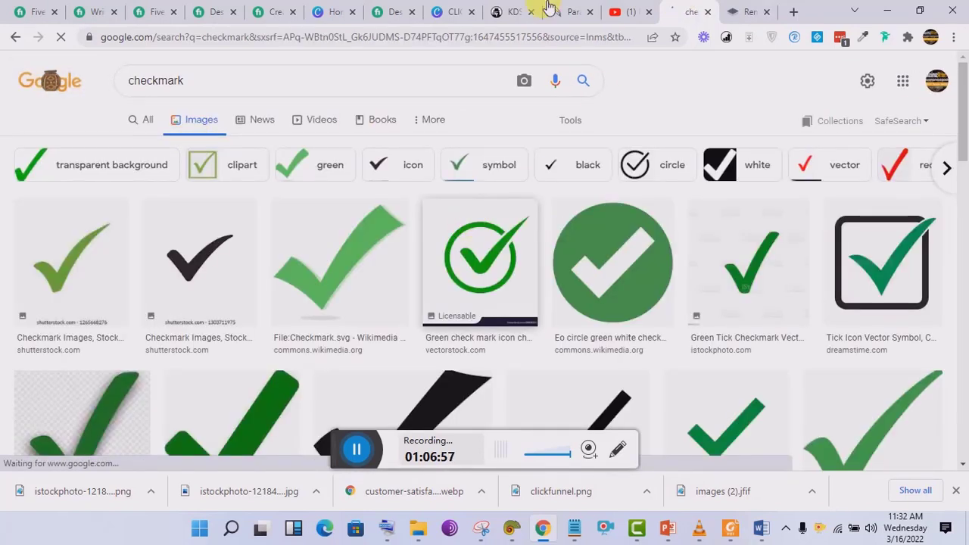
# Check the tick style on the reference Fiverr gig, and preview the green circle and boxed tick candidates in Google Images.
pyautogui.click(446, 10)
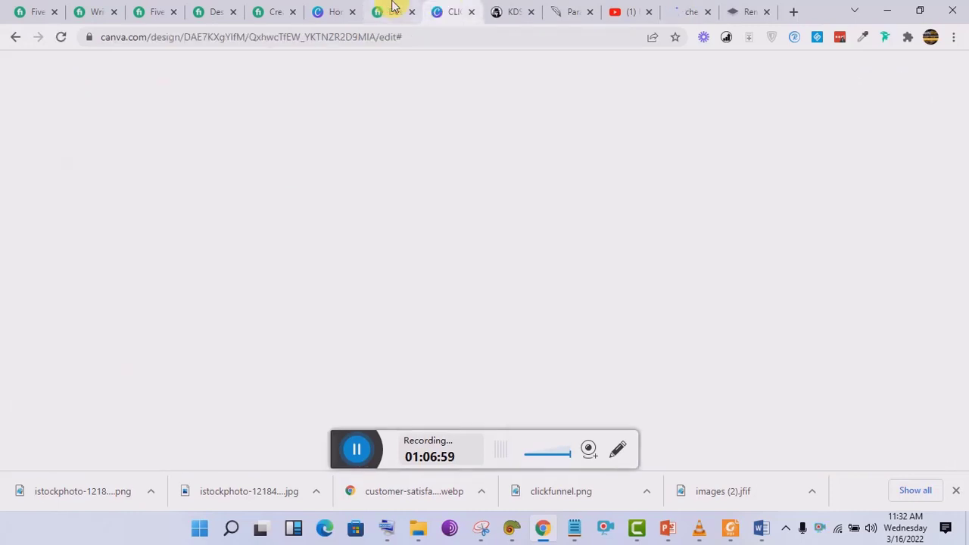
pyautogui.click(394, 7)
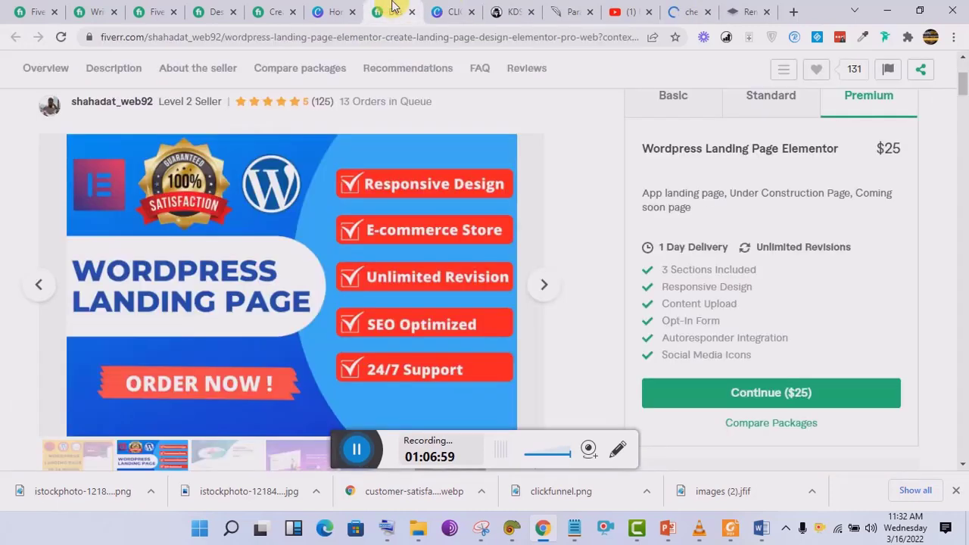
pyautogui.click(686, 11)
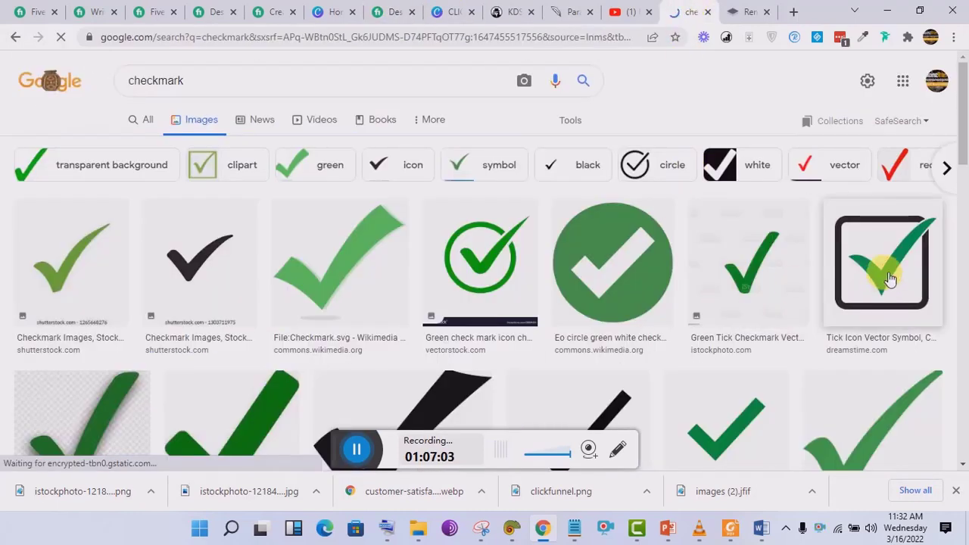
pyautogui.moveTo(964, 127); pyautogui.dragTo(965, 149)
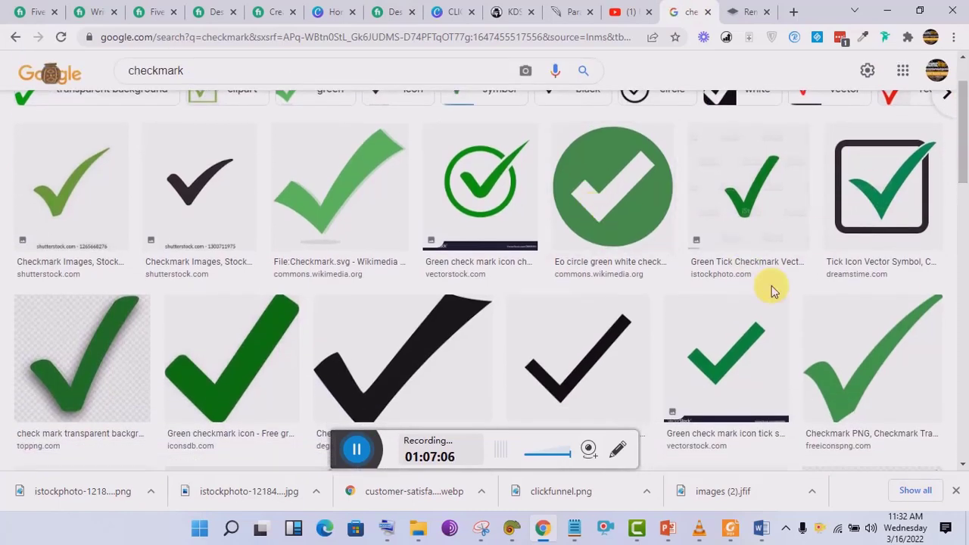
pyautogui.click(633, 186)
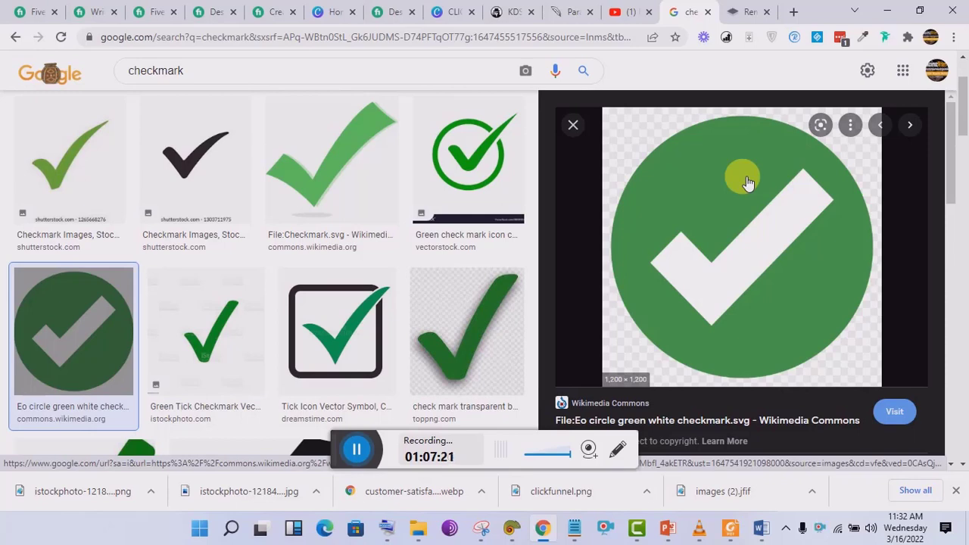
pyautogui.click(348, 365)
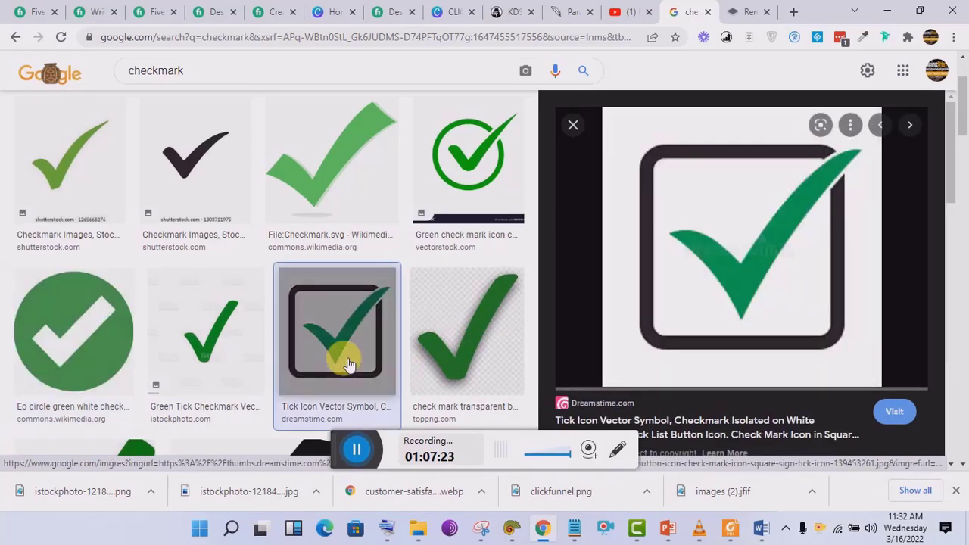
# Save the Wikimedia Commons green circle with white checkmark to the Desktop as a PNG under its suggested file name.
pyautogui.click(88, 345)
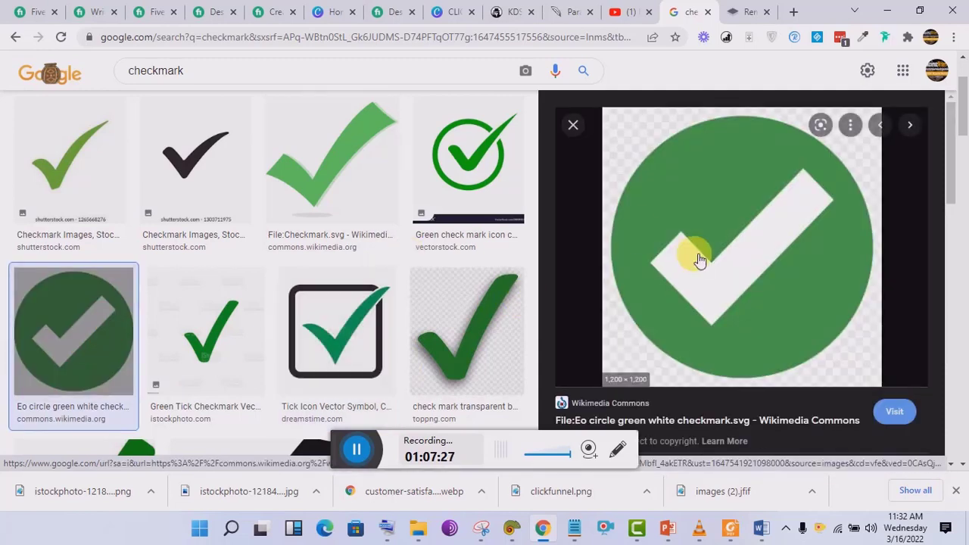
pyautogui.rightClick(718, 190)
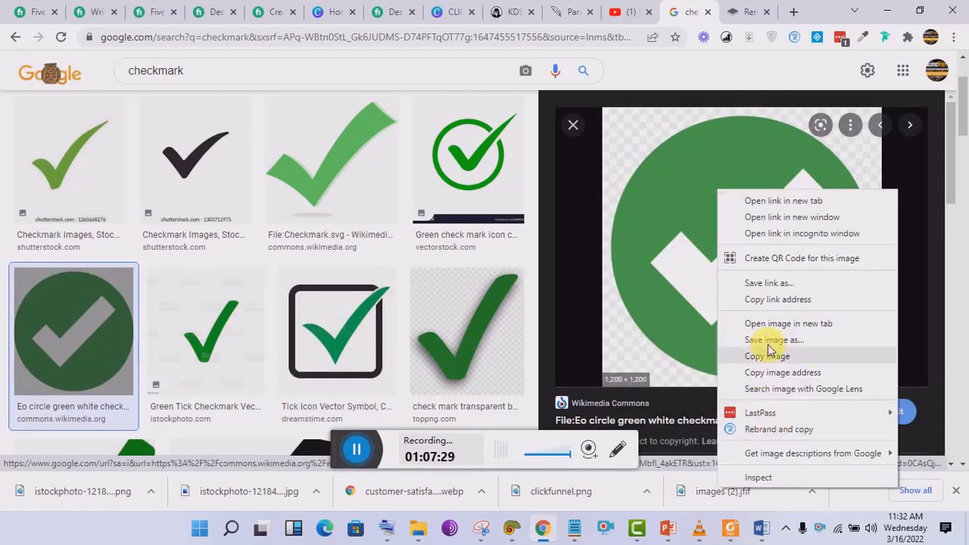
pyautogui.click(771, 347)
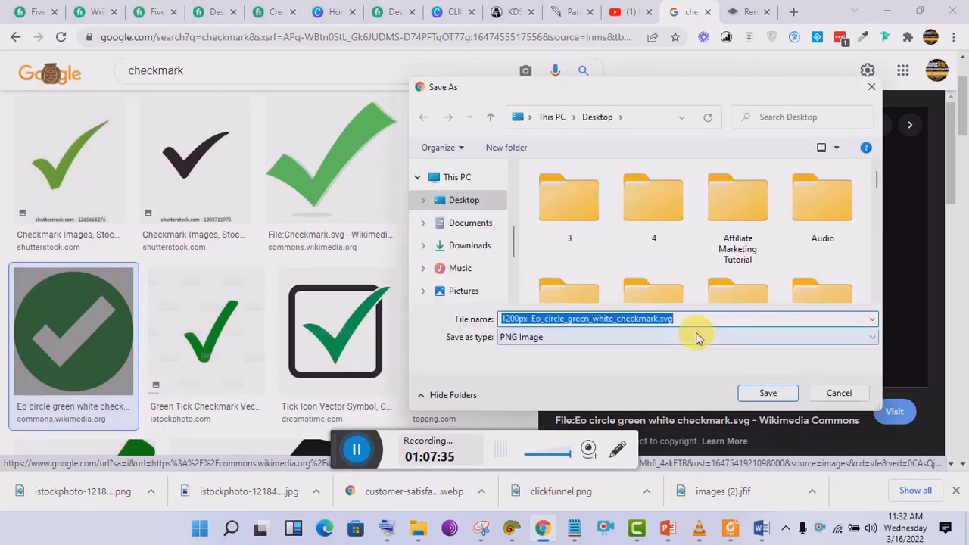
pyautogui.click(764, 393)
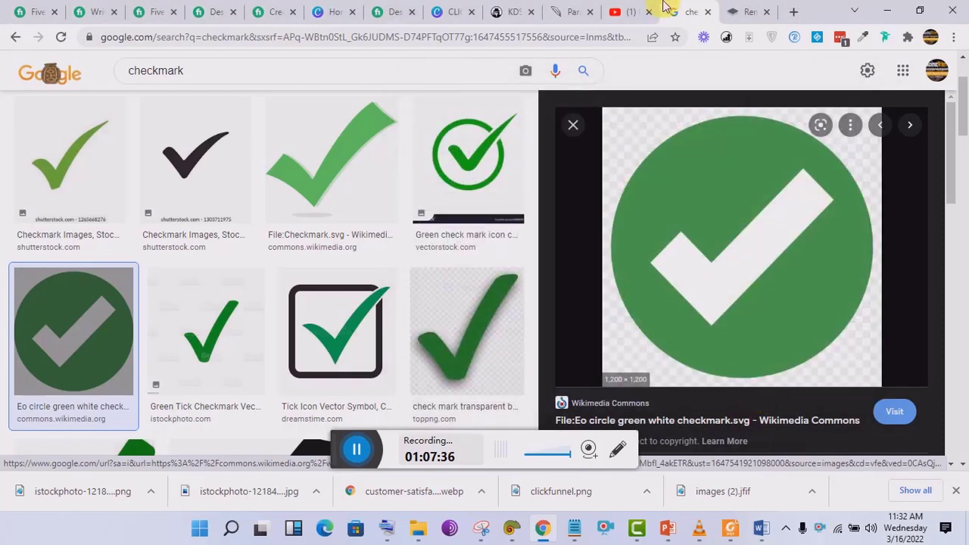
# Switch to remove.bg, discard the previous badge result and upload the saved green circle checkmark for background removal.
pyautogui.click(739, 10)
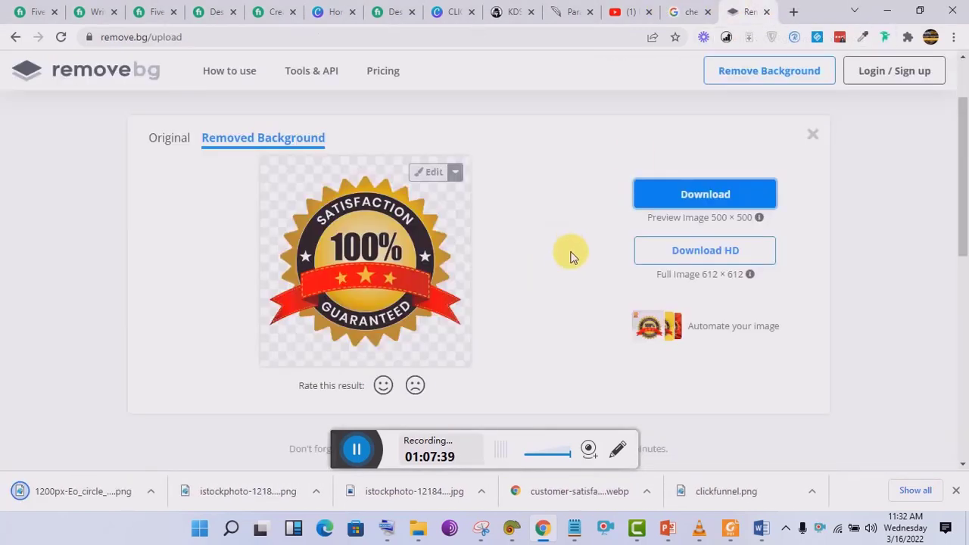
pyautogui.click(814, 130)
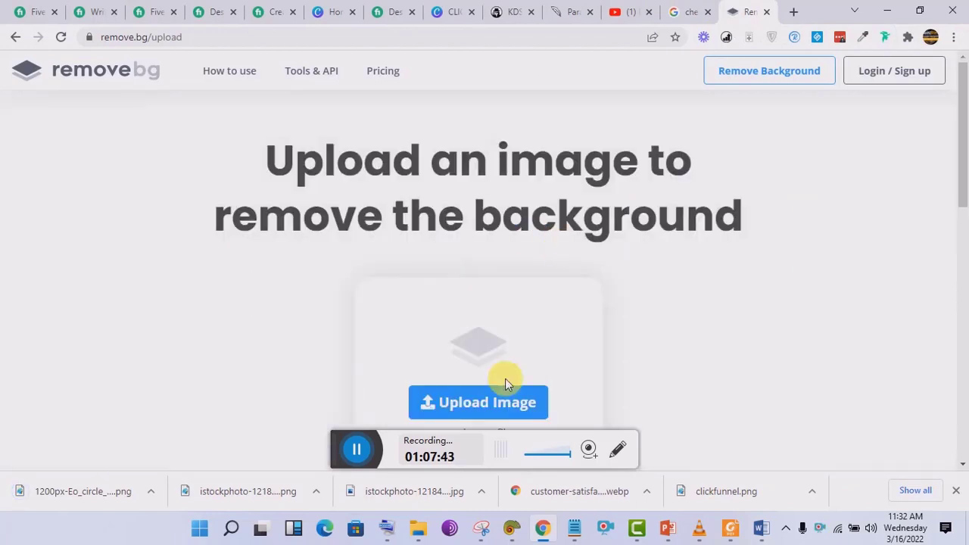
pyautogui.click(508, 400)
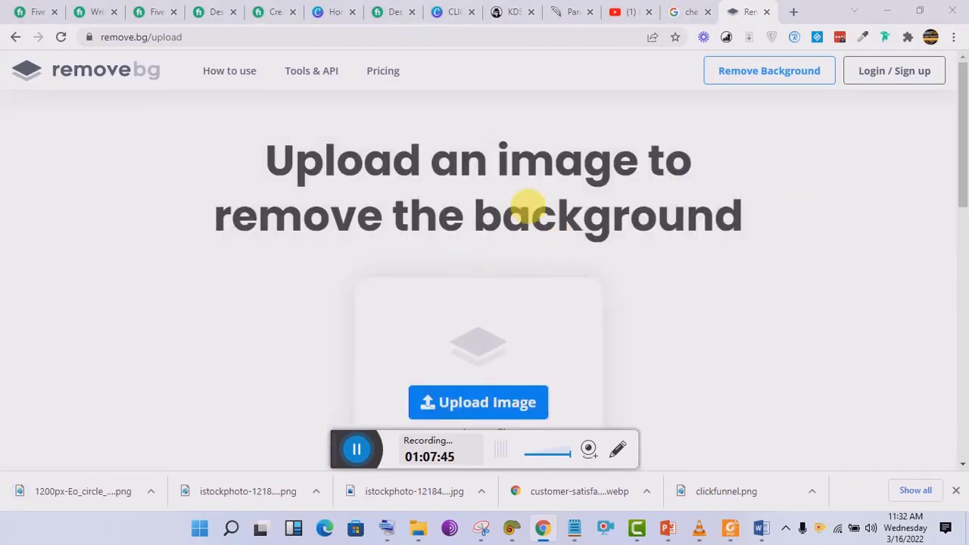
pyautogui.moveTo(878, 192); pyautogui.dragTo(879, 242)
pyautogui.doubleClick(748, 218)
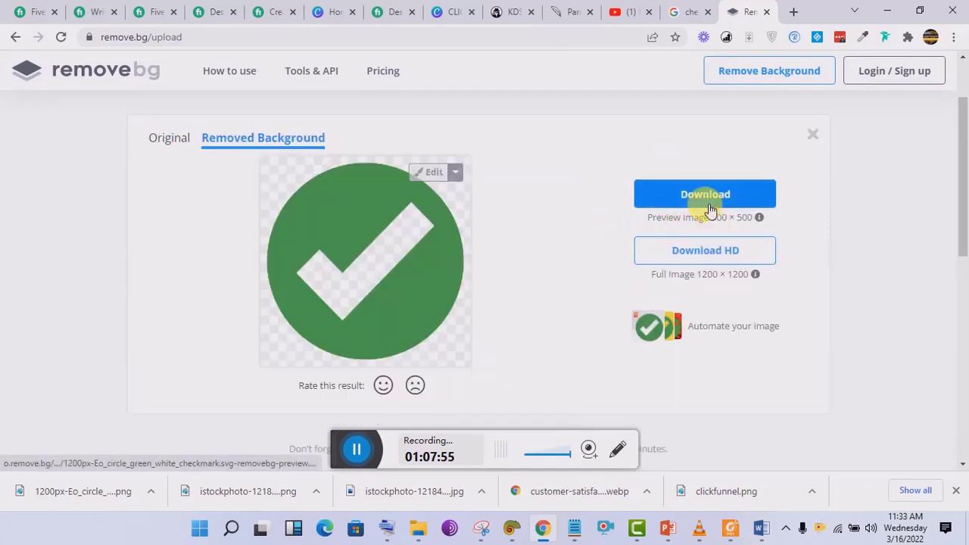
# Download the preview-size background-free checkmark to the Desktop as a PNG named CHECK.
pyautogui.click(708, 205)
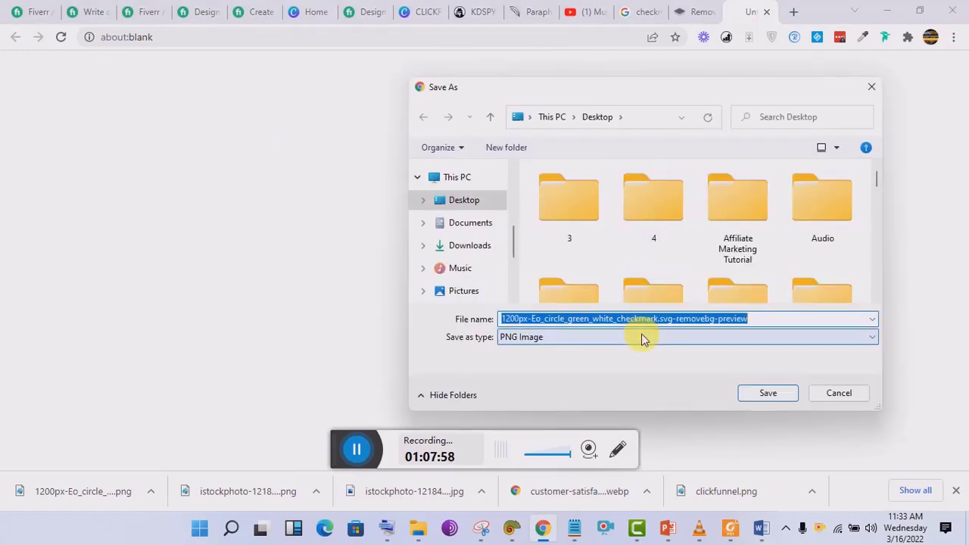
pyautogui.write('CH')
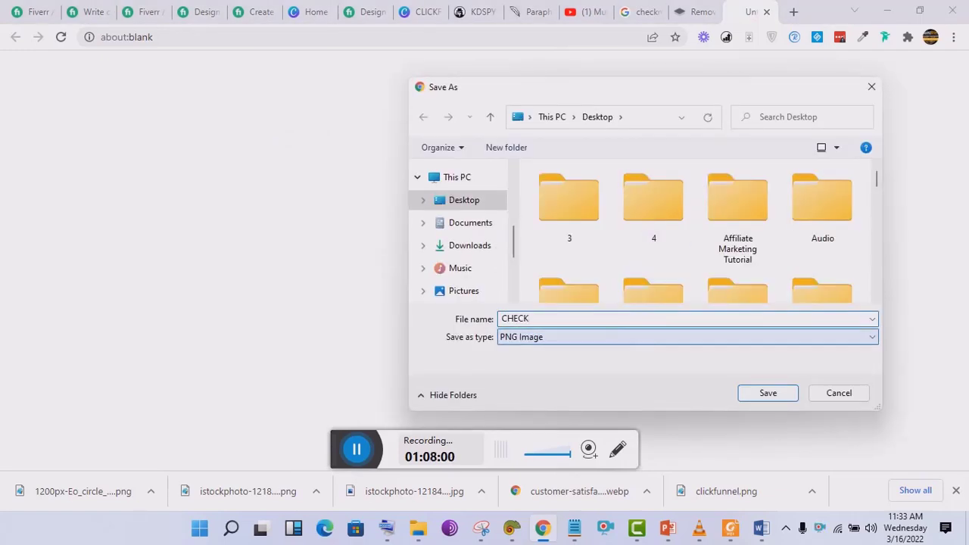
pyautogui.write('ECK')
pyautogui.press('Return')
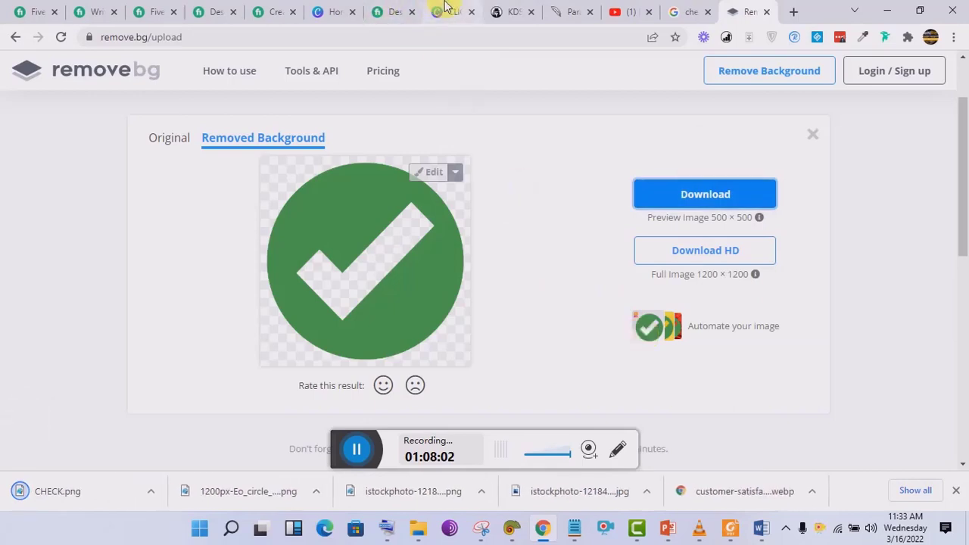
# Switch back to the Canva design and start uploading a media file from the Desktop.
pyautogui.click(446, 9)
pyautogui.click(16, 217)
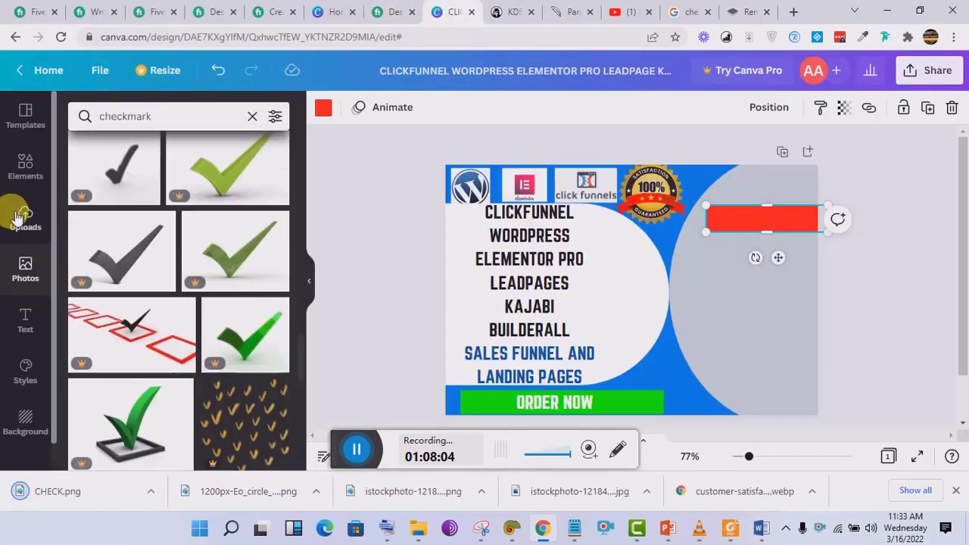
pyautogui.click(214, 156)
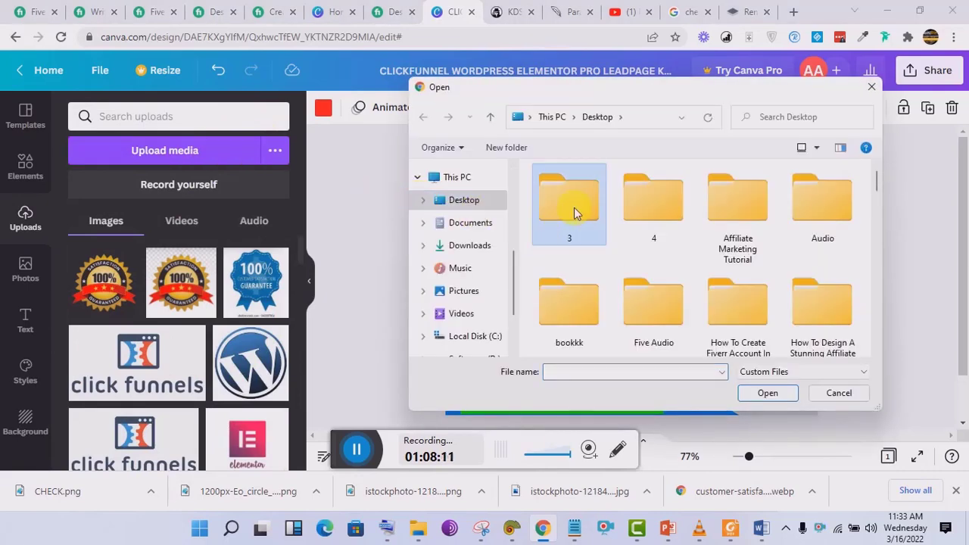
# Upload the CHECK image from the Desktop and extend the red bar slightly further left.
pyautogui.write('check')
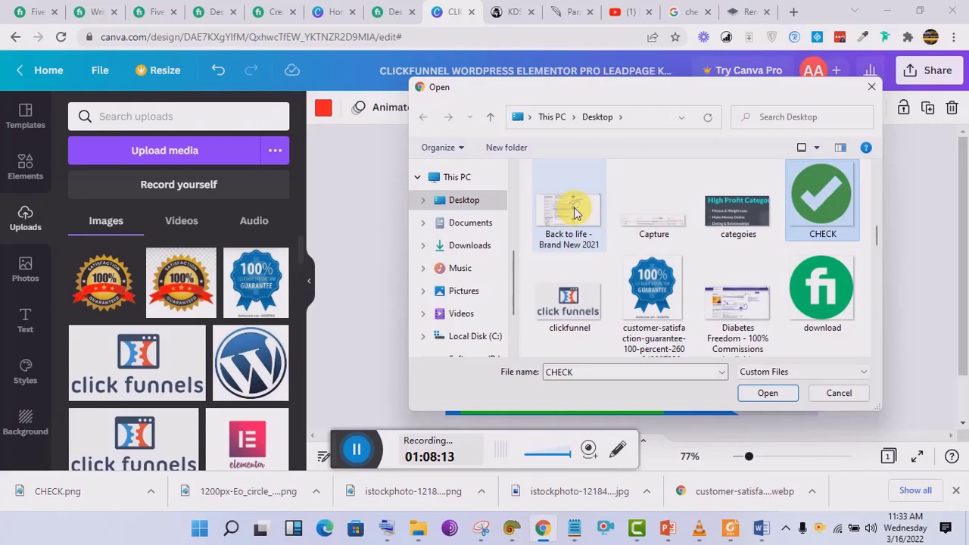
pyautogui.doubleClick(844, 224)
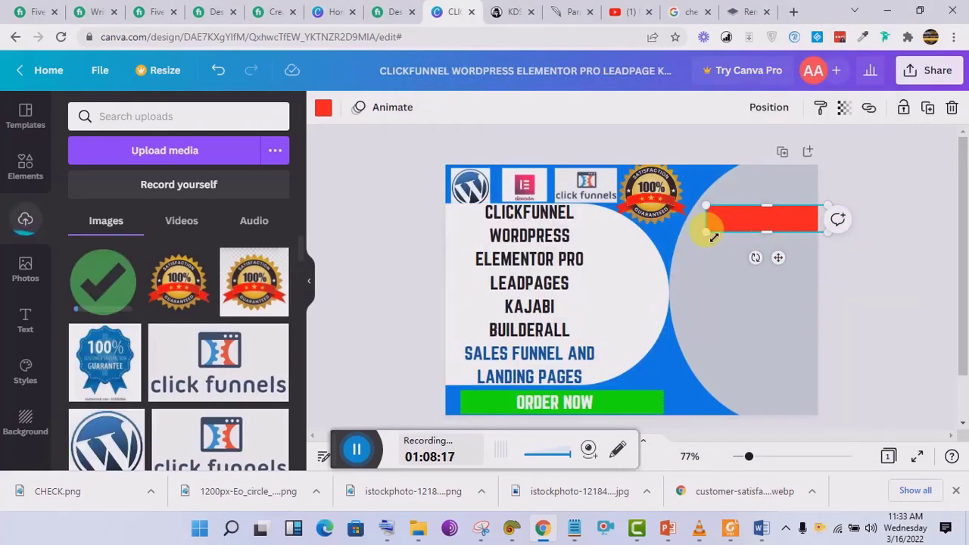
pyautogui.moveTo(713, 237); pyautogui.dragTo(704, 238)
# Review the competing Fiverr landing page gigs for feature ideas, ending on the own gig's editing page.
pyautogui.click(390, 11)
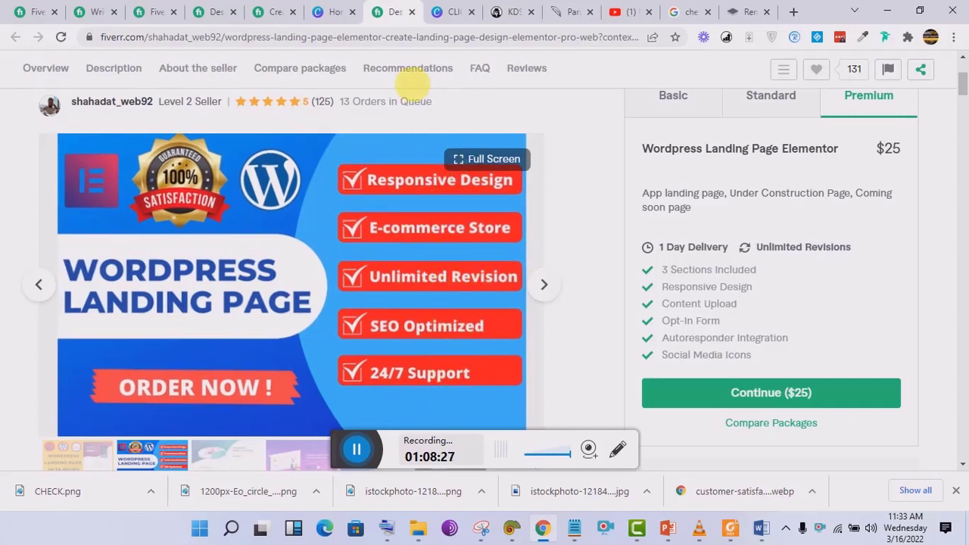
pyautogui.click(276, 9)
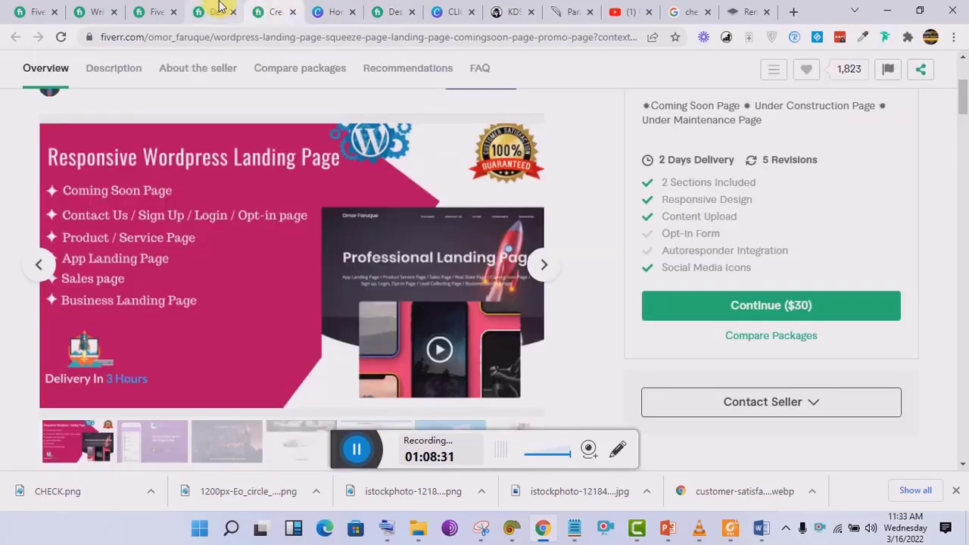
pyautogui.click(213, 9)
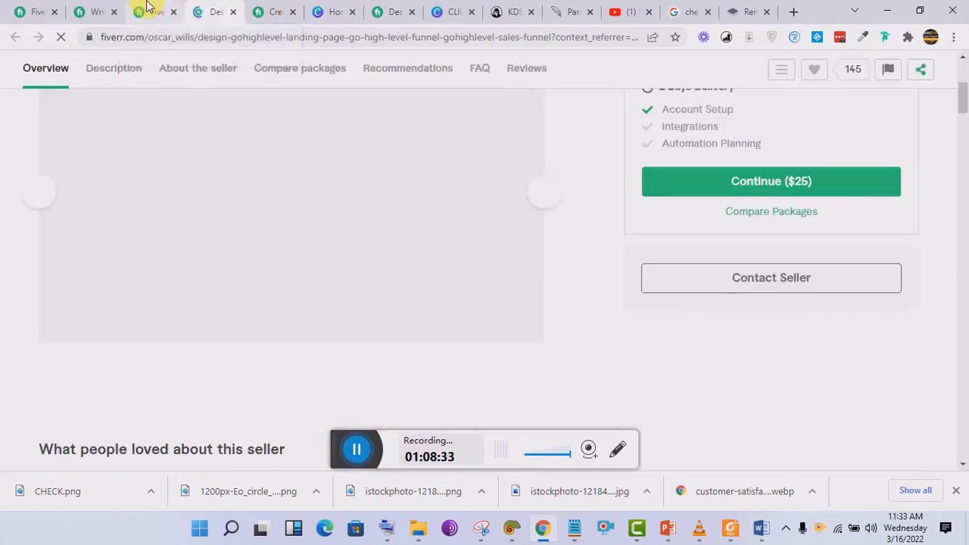
pyautogui.click(151, 9)
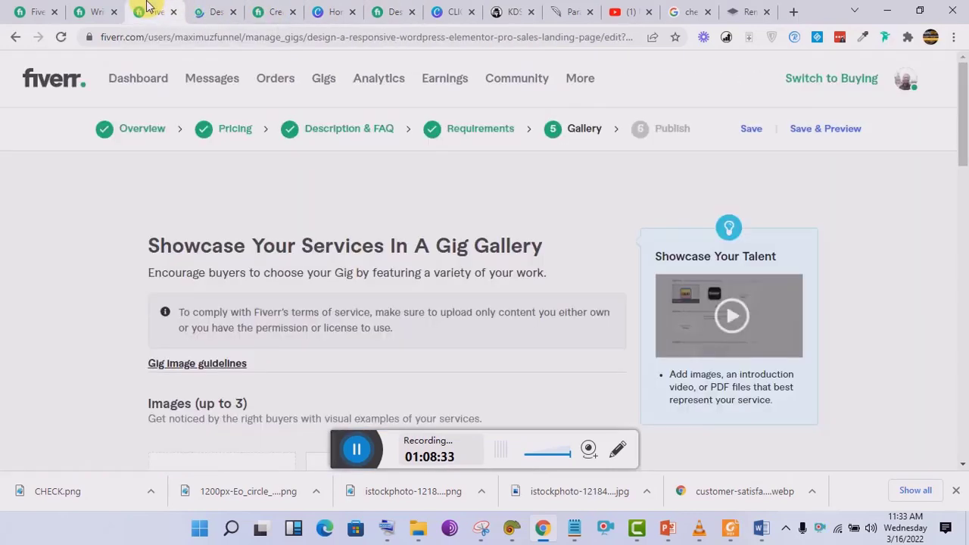
# Open the gig's Description & FAQ section and copy "Membership Funnels" from the specialty list.
pyautogui.click(358, 131)
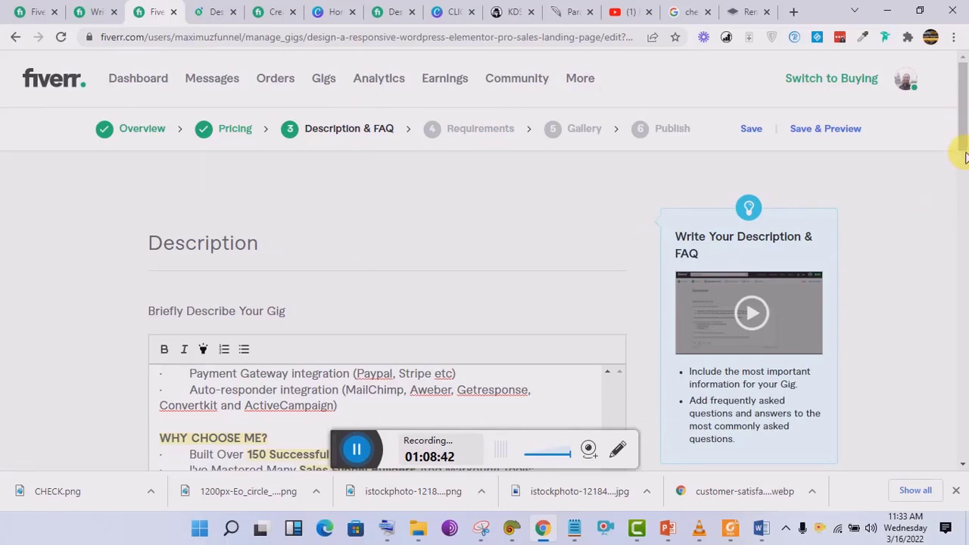
pyautogui.scroll(-10, 457, 315)
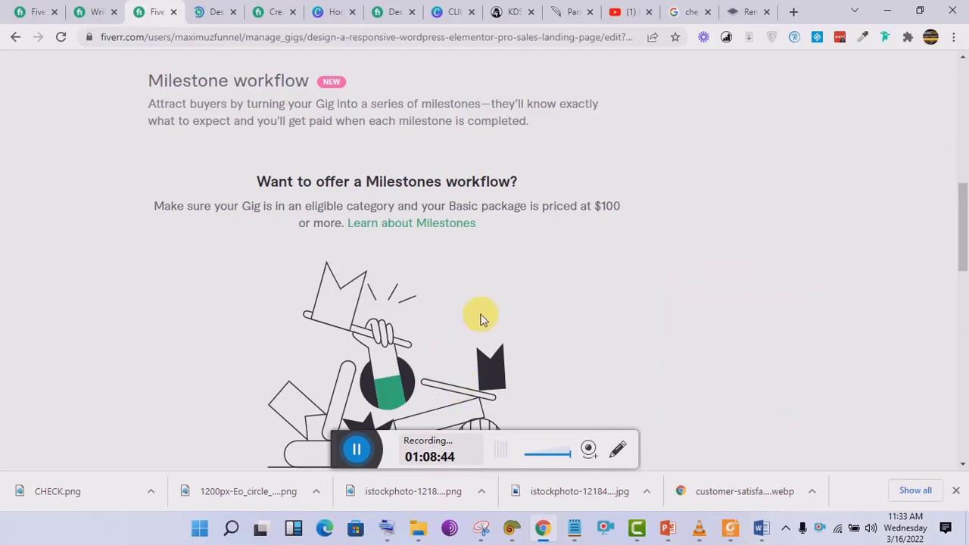
pyautogui.moveTo(963, 237); pyautogui.dragTo(959, 147)
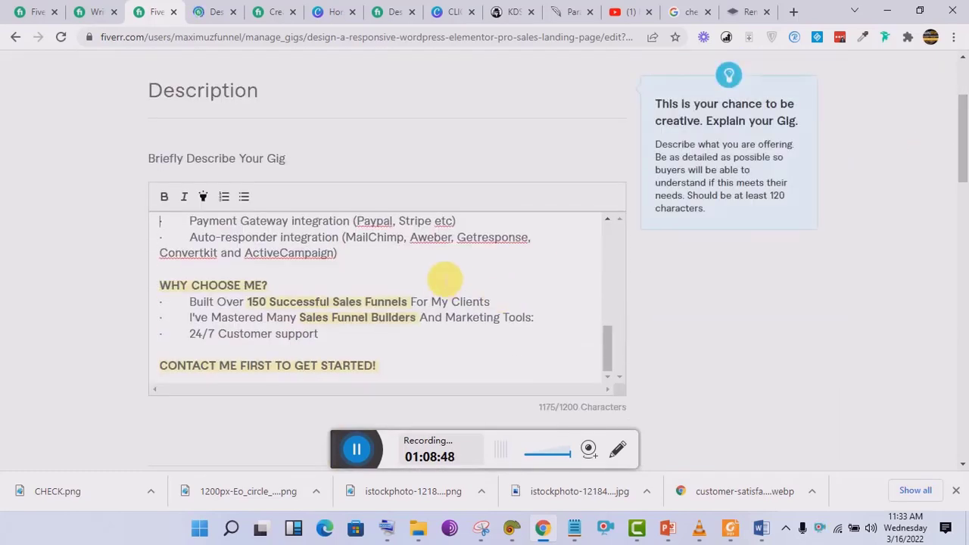
pyautogui.scroll(2, 445, 279)
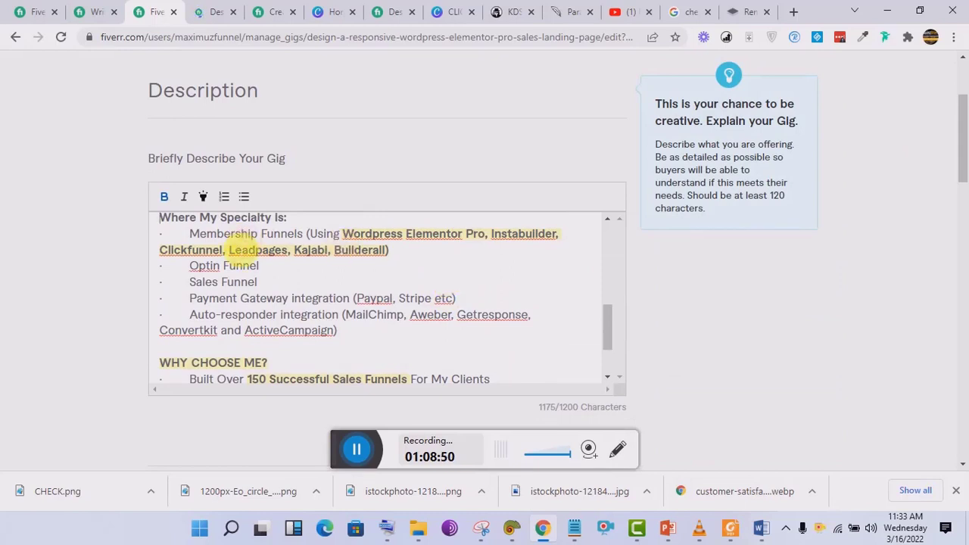
pyautogui.doubleClick(203, 265)
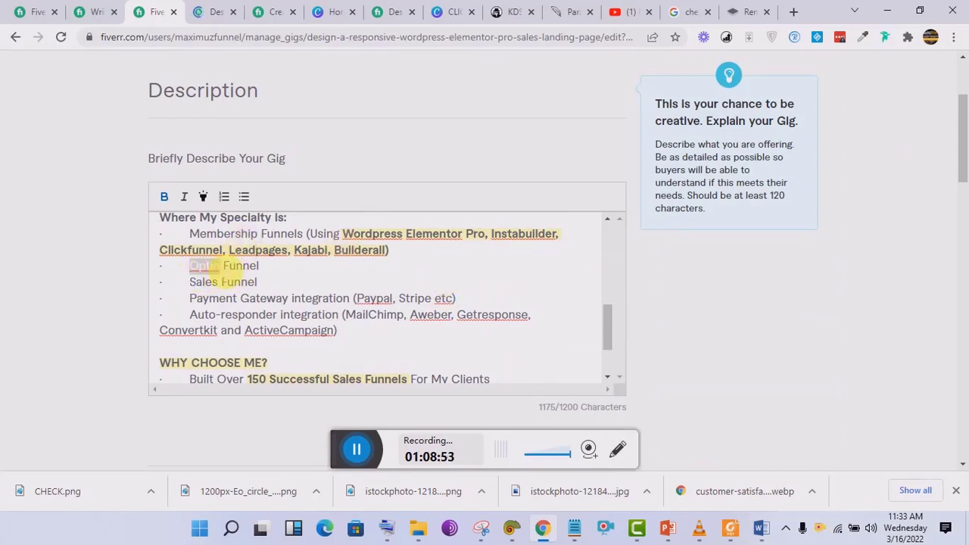
pyautogui.moveTo(189, 234); pyautogui.dragTo(306, 234)
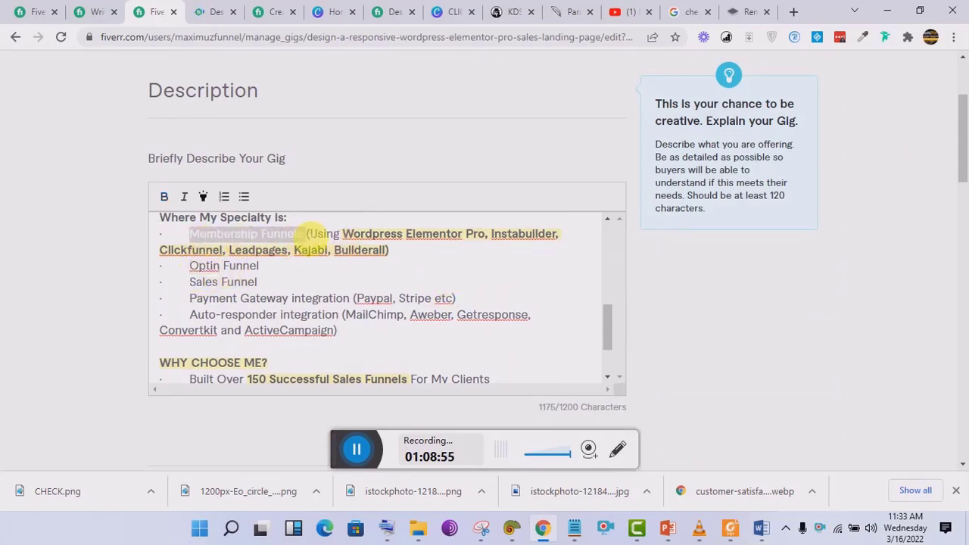
pyautogui.rightClick(301, 234)
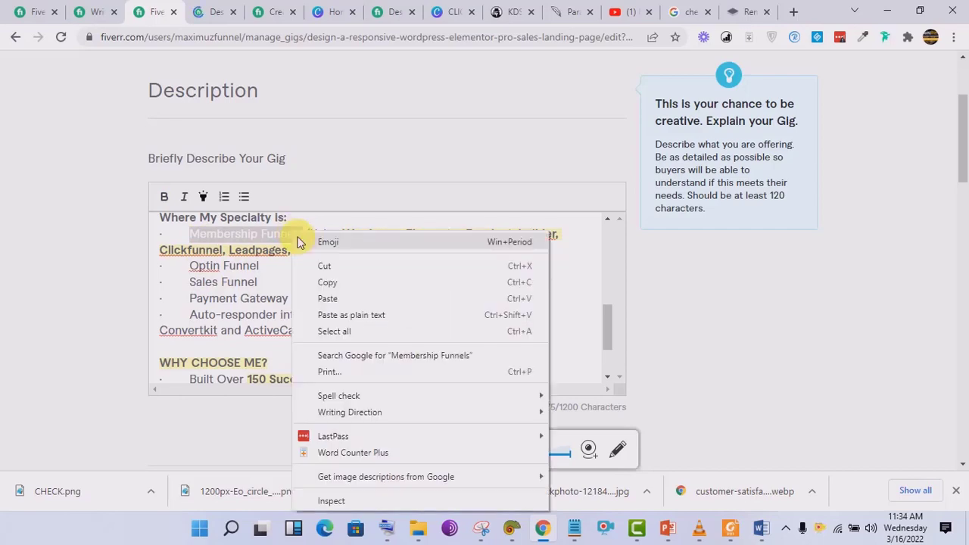
pyautogui.click(324, 281)
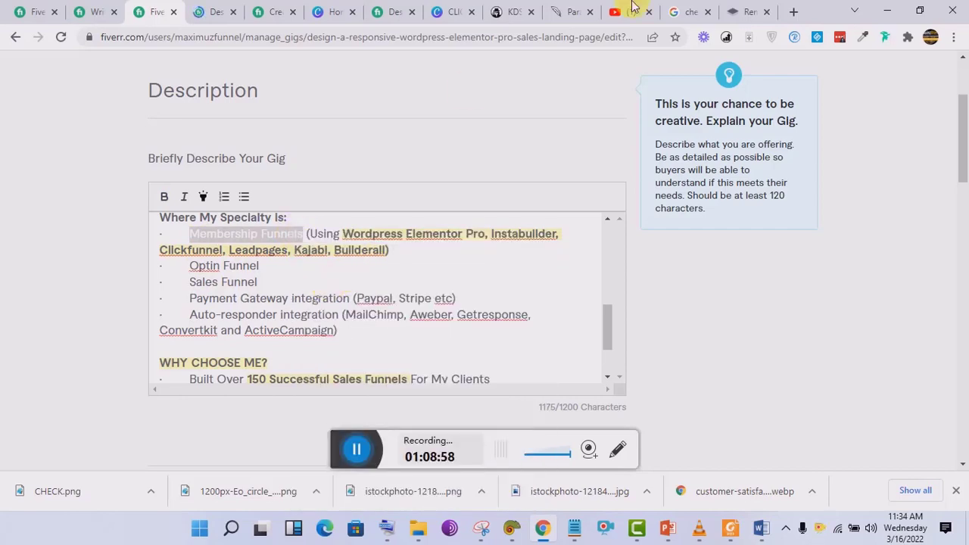
# Switch back to the Canva design and add the uploaded green check mark image to it.
pyautogui.click(457, 9)
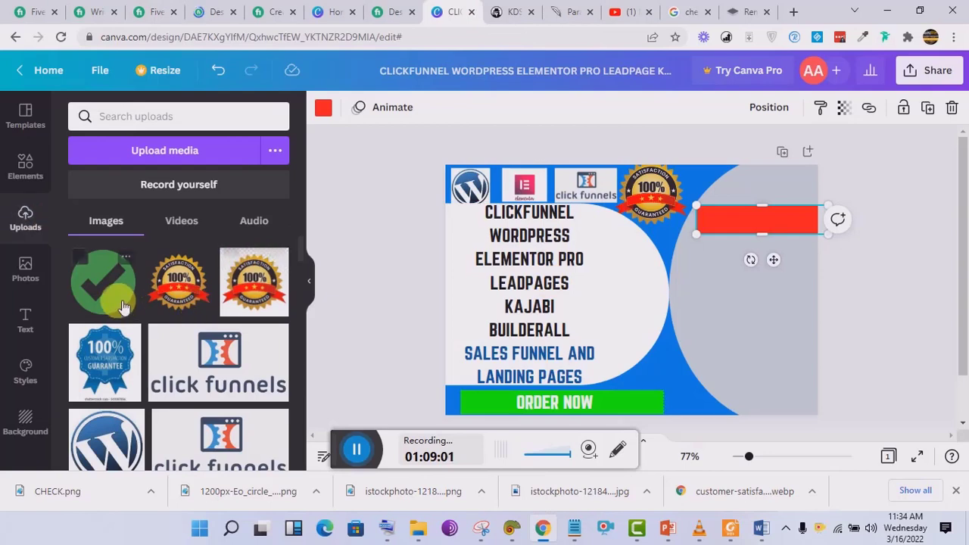
pyautogui.click(123, 306)
pyautogui.moveTo(703, 362); pyautogui.dragTo(579, 229)
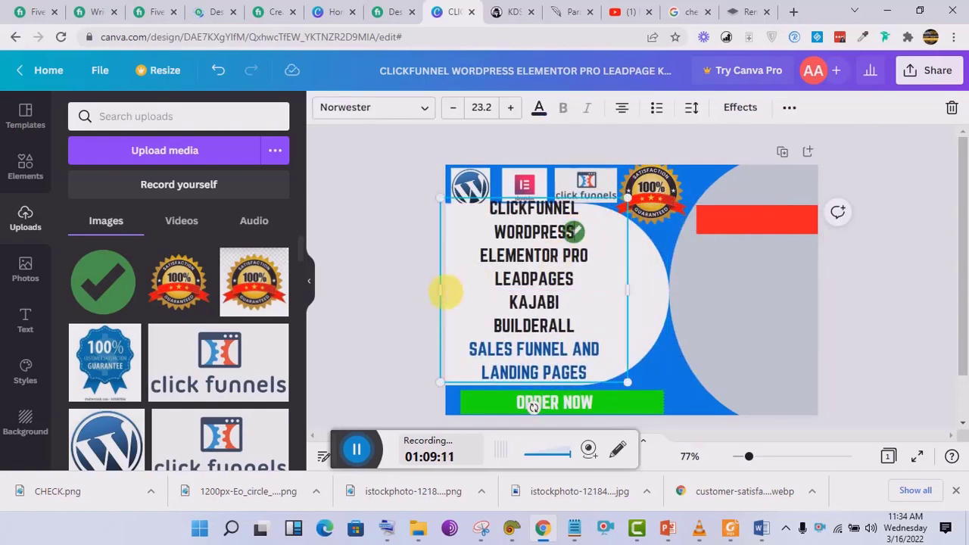
pyautogui.click(400, 268)
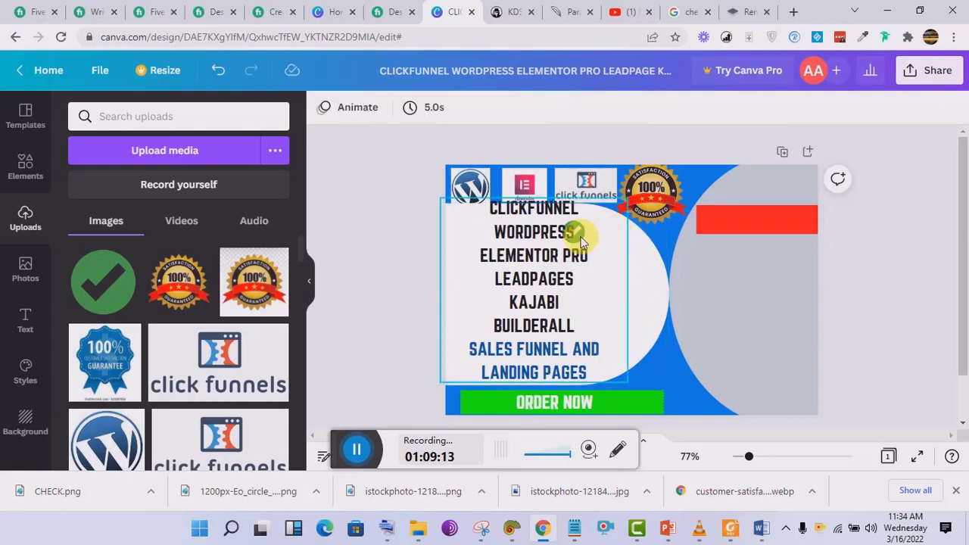
pyautogui.click(580, 241)
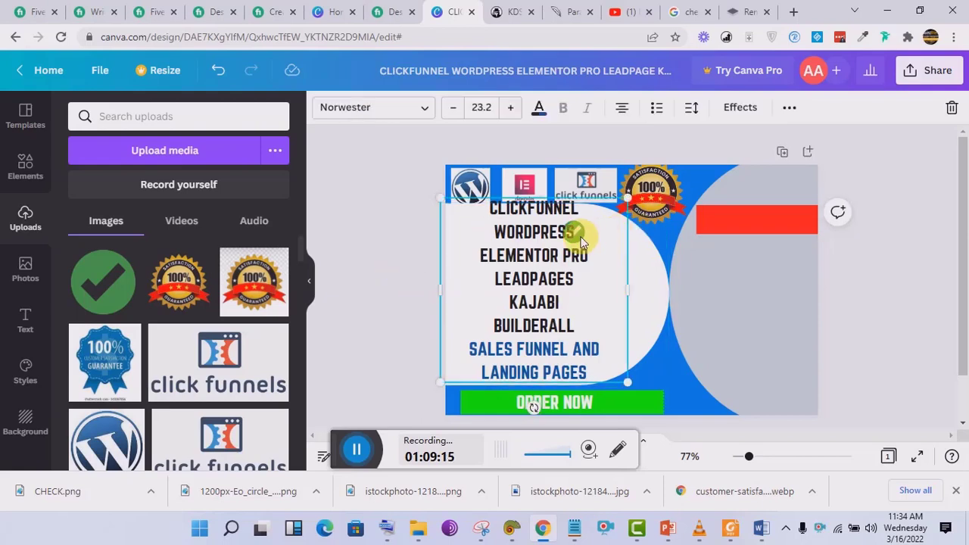
pyautogui.hotkey('ctrl', 'z')
pyautogui.hotkey('ctrl', 'z')
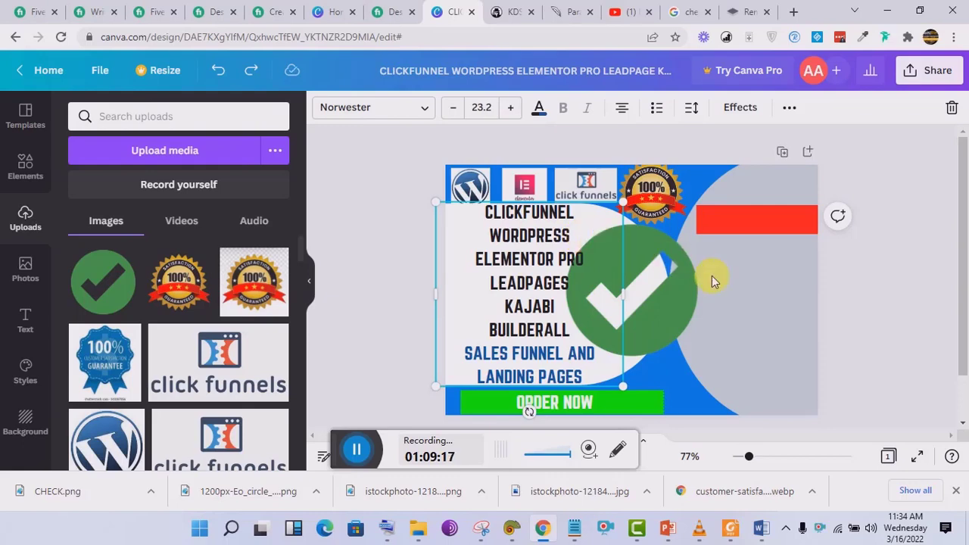
# Move the check mark off the title text and shrink it to fit inside the left end of the red bar.
pyautogui.click(689, 277)
pyautogui.click(631, 291)
pyautogui.moveTo(631, 291); pyautogui.dragTo(708, 290)
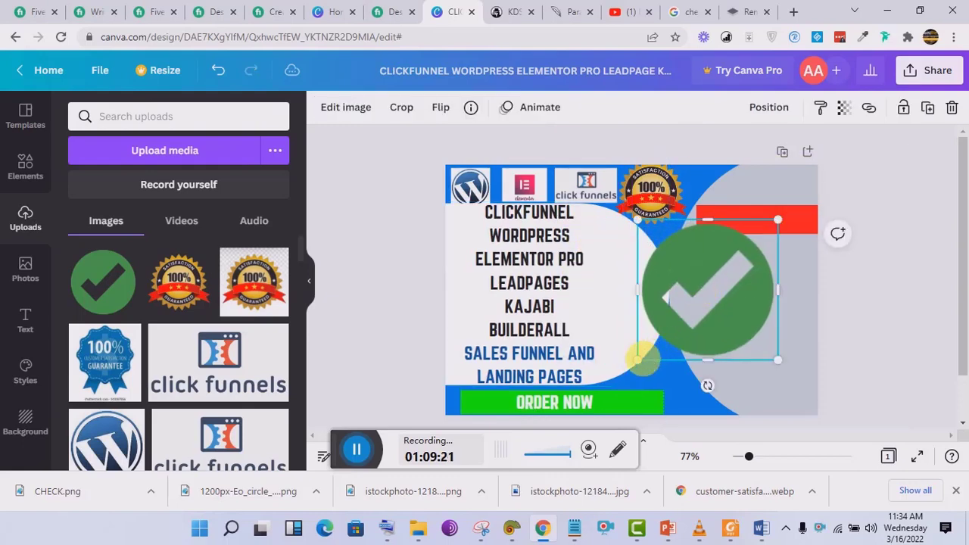
pyautogui.moveTo(638, 360); pyautogui.dragTo(719, 219)
pyautogui.click(916, 197)
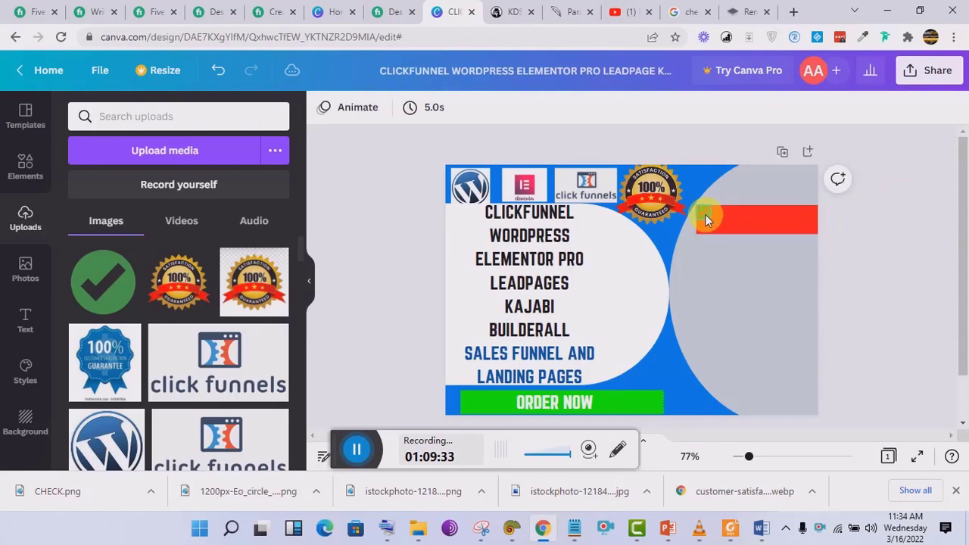
pyautogui.click(705, 215)
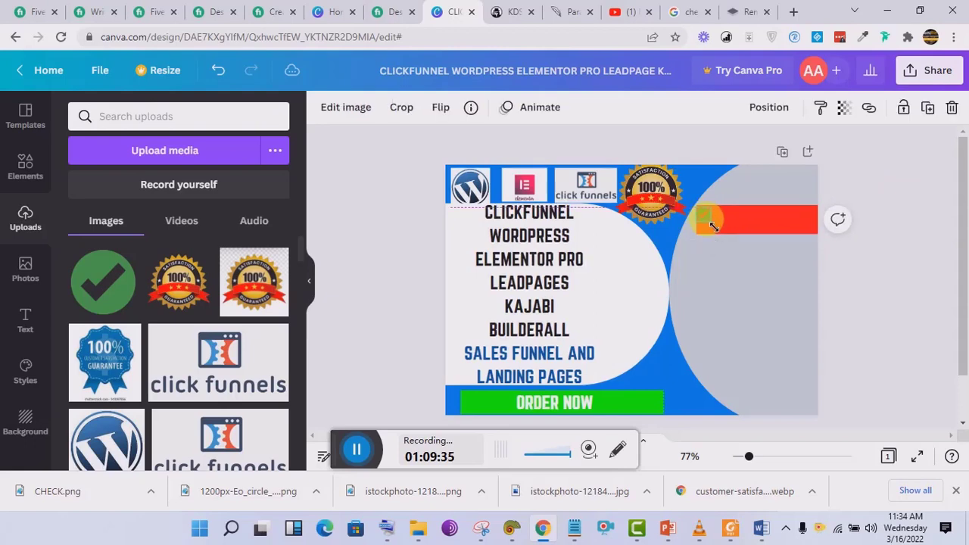
pyautogui.moveTo(724, 258); pyautogui.dragTo(727, 259)
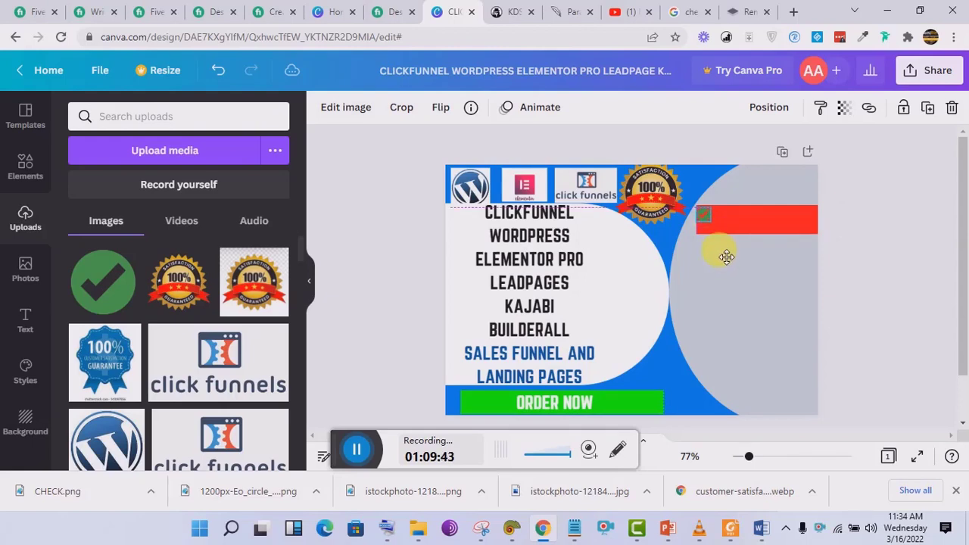
pyautogui.moveTo(726, 258); pyautogui.dragTo(727, 258)
# Recolour the red bar behind the check mark with the document's black, after trying its blue and green.
pyautogui.click(753, 223)
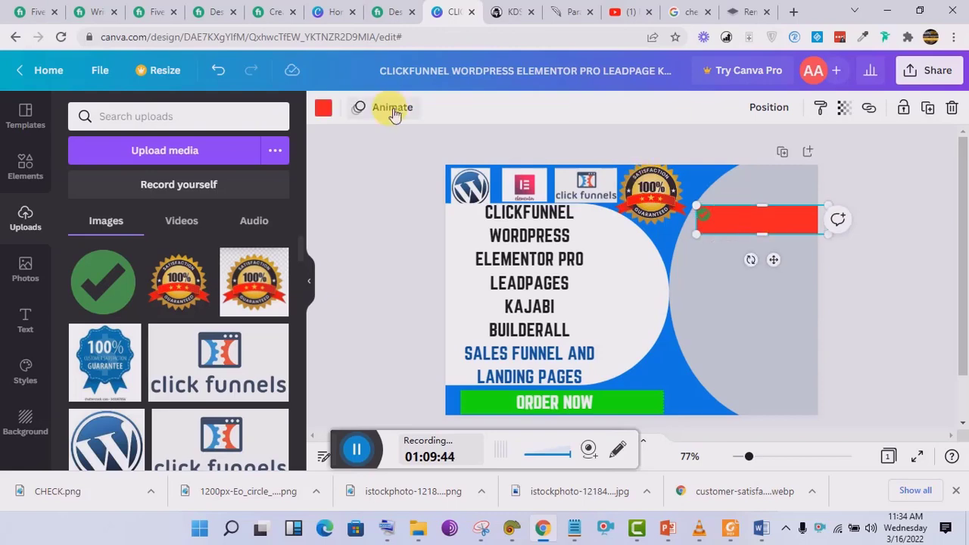
pyautogui.click(325, 108)
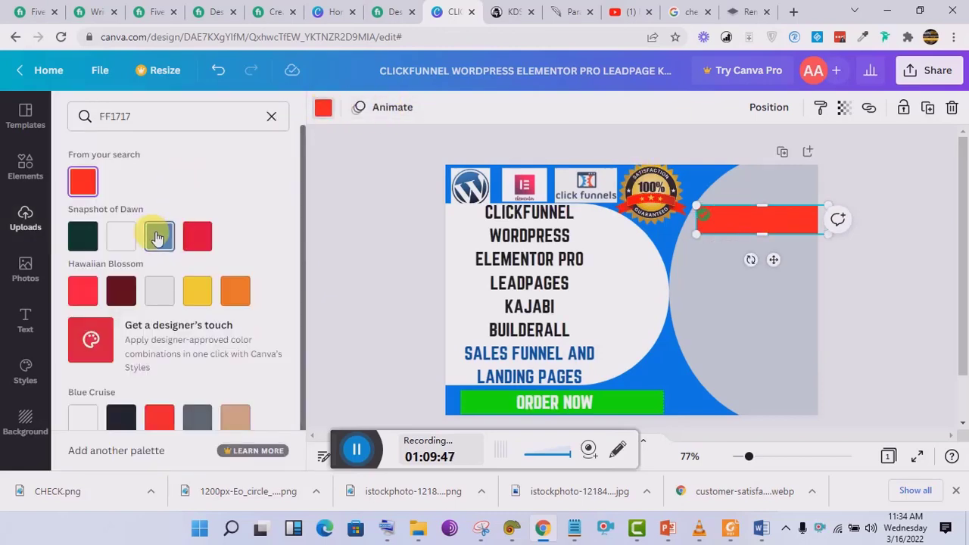
pyautogui.click(271, 117)
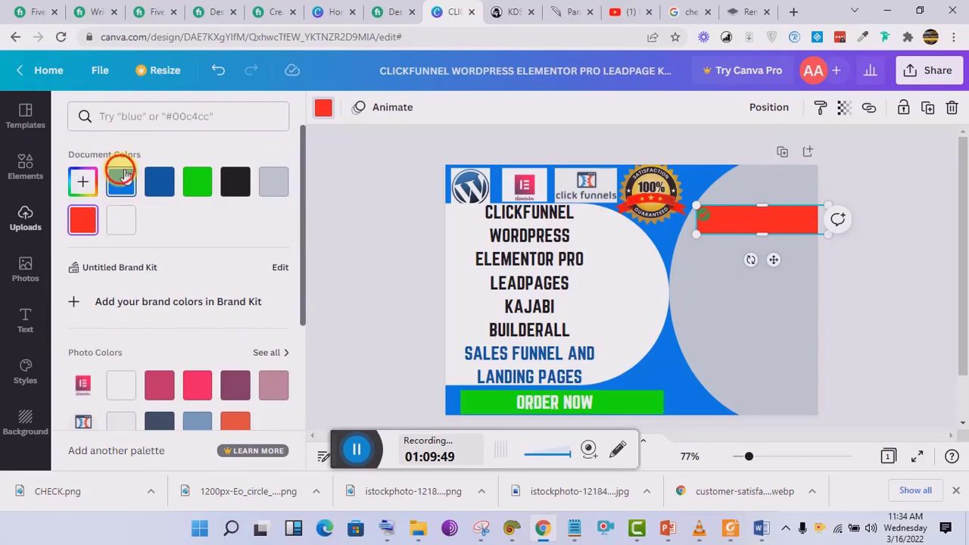
pyautogui.click(121, 180)
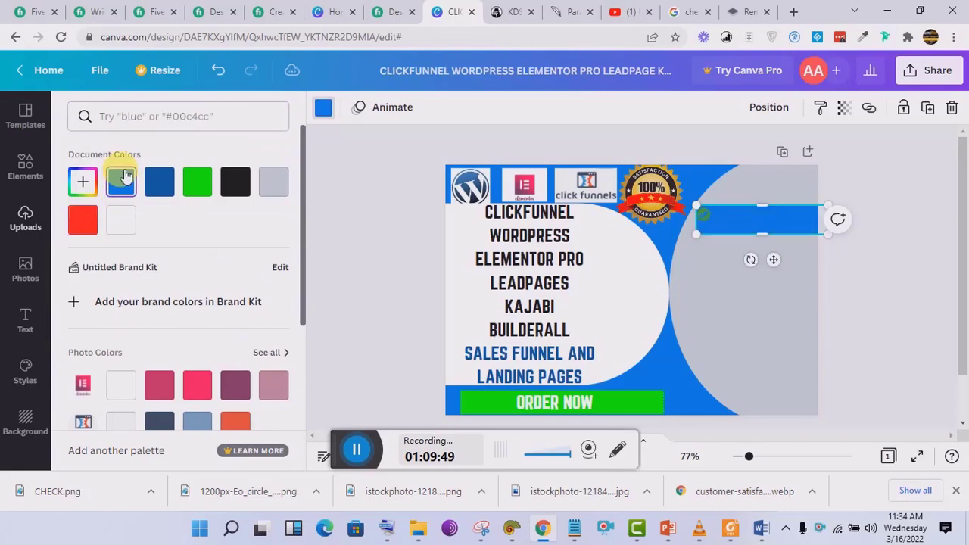
pyautogui.click(197, 182)
pyautogui.click(236, 184)
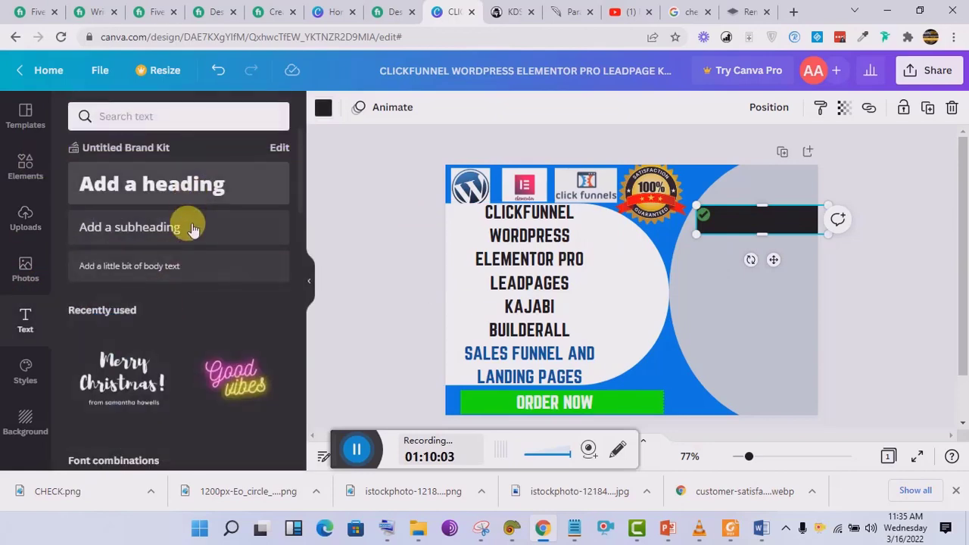
# Add a subheading text box to the design and replace its placeholder with "RESPONSIVE DESIGN".
pyautogui.click(191, 228)
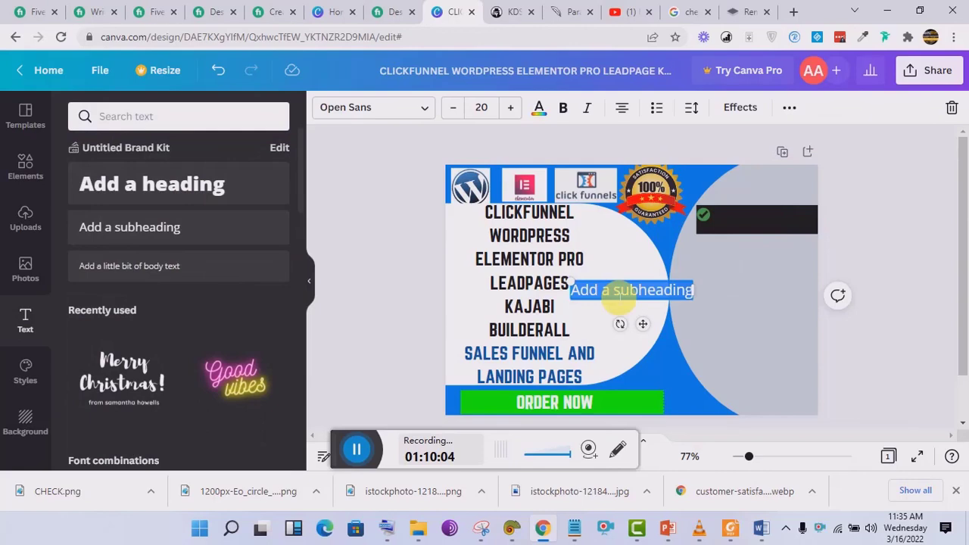
pyautogui.click(541, 290)
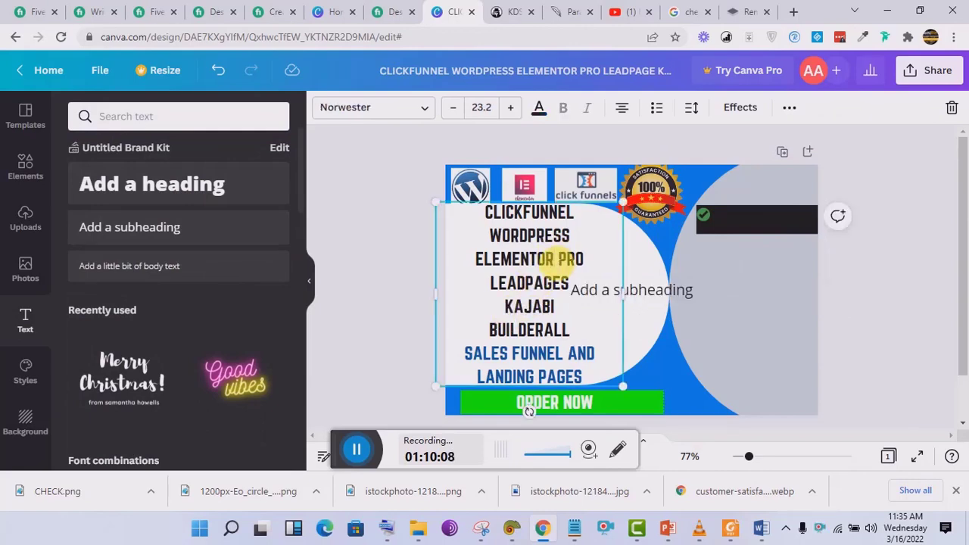
pyautogui.rightClick(548, 260)
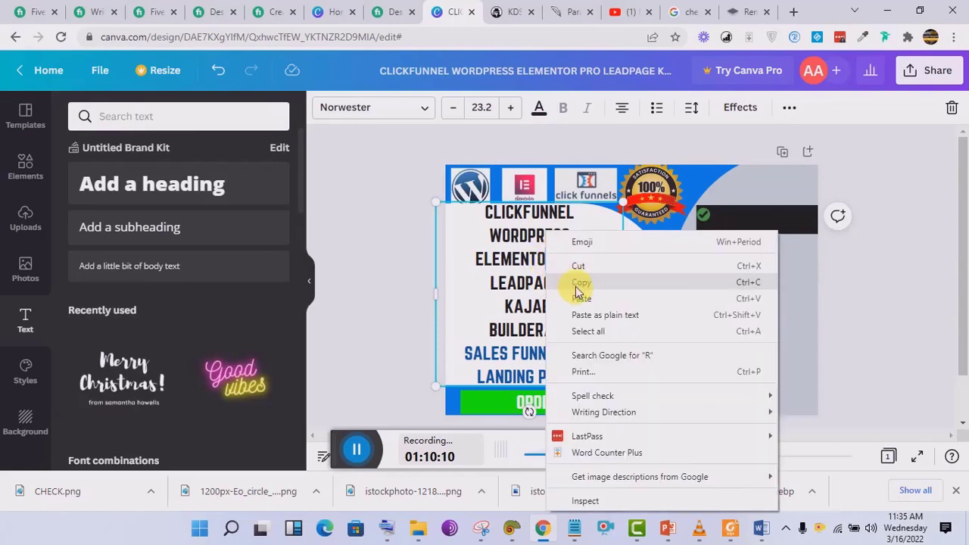
pyautogui.click(580, 286)
pyautogui.click(649, 290)
pyautogui.click(653, 295)
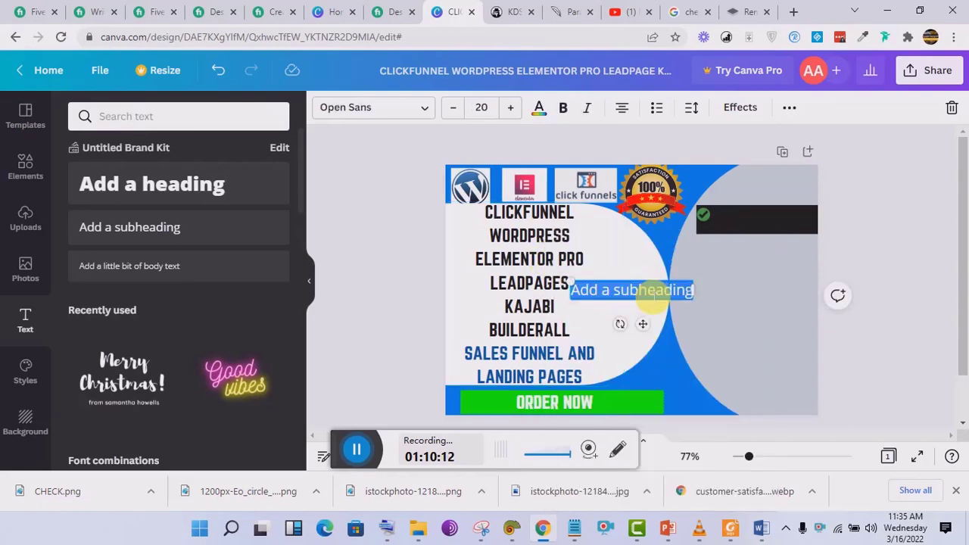
pyautogui.hotkey('ctrl', 'v')
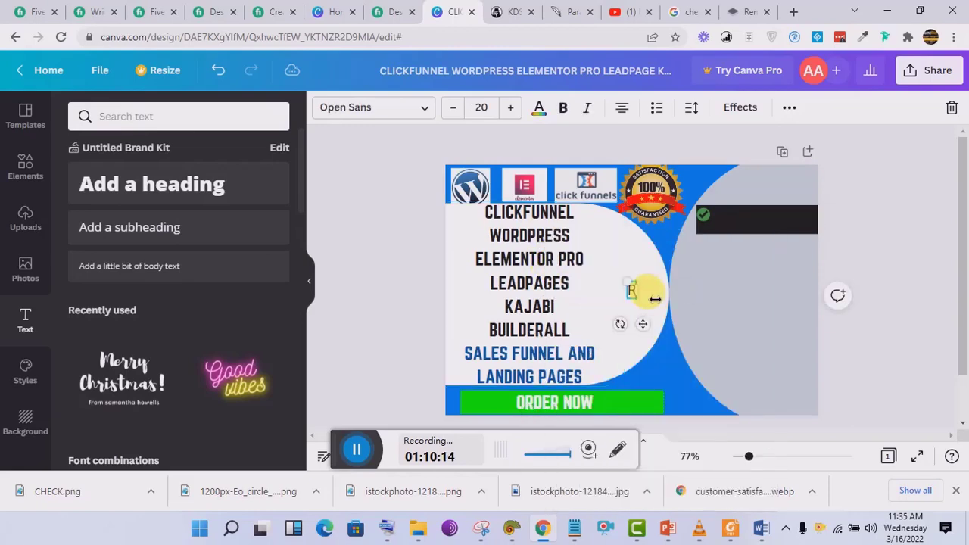
pyautogui.write('ESPON')
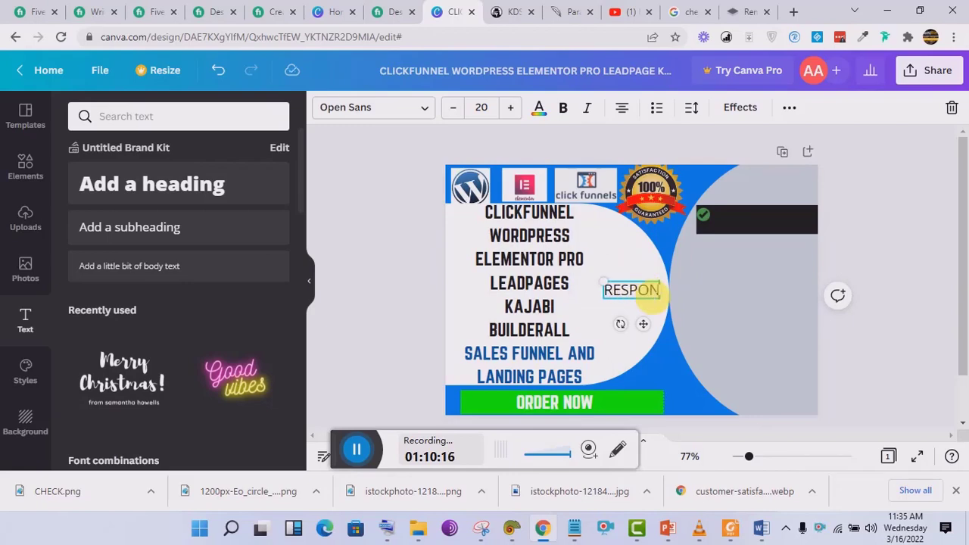
pyautogui.write('S')
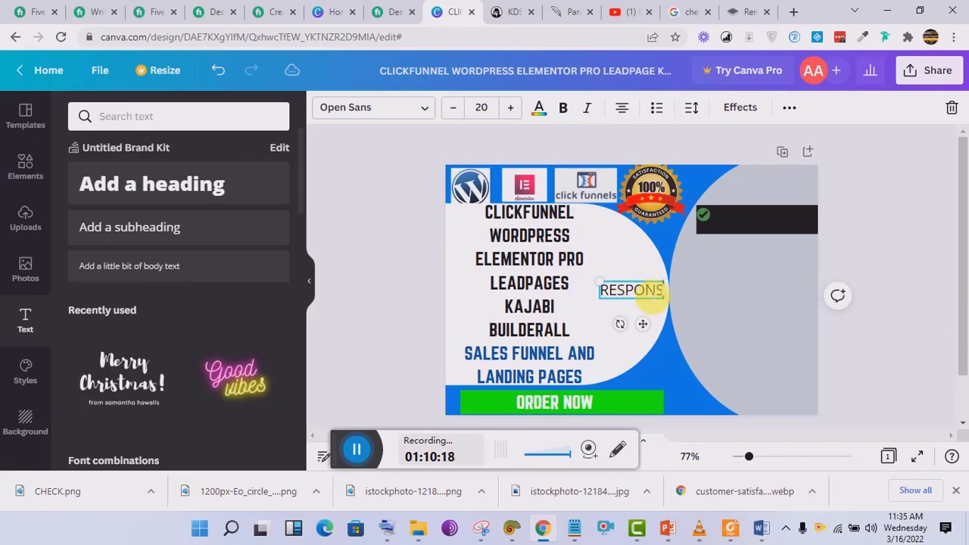
pyautogui.write('IVE DESIGN')
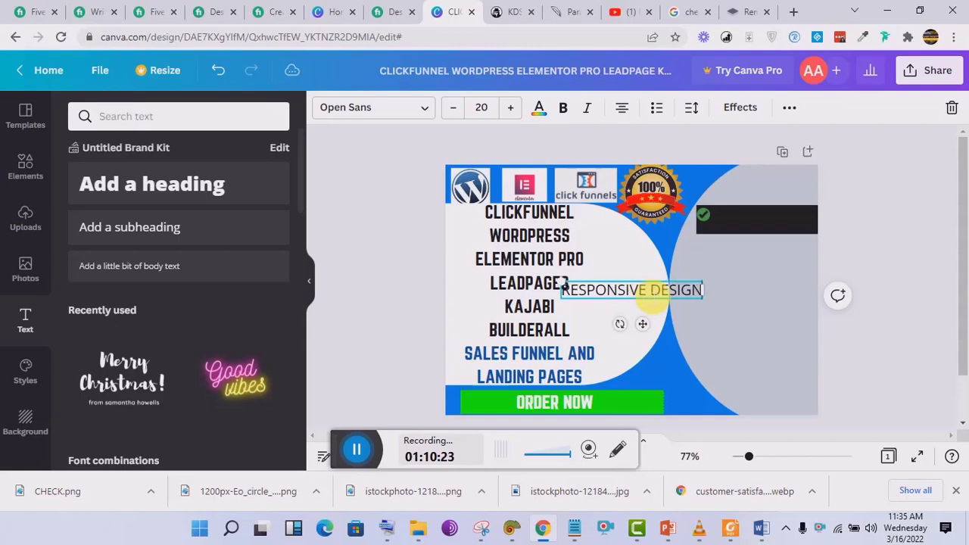
# Shrink the RESPONSIVE DESIGN text to size 13.9 and place it on the black bar beside the check mark.
pyautogui.moveTo(643, 326); pyautogui.dragTo(796, 259)
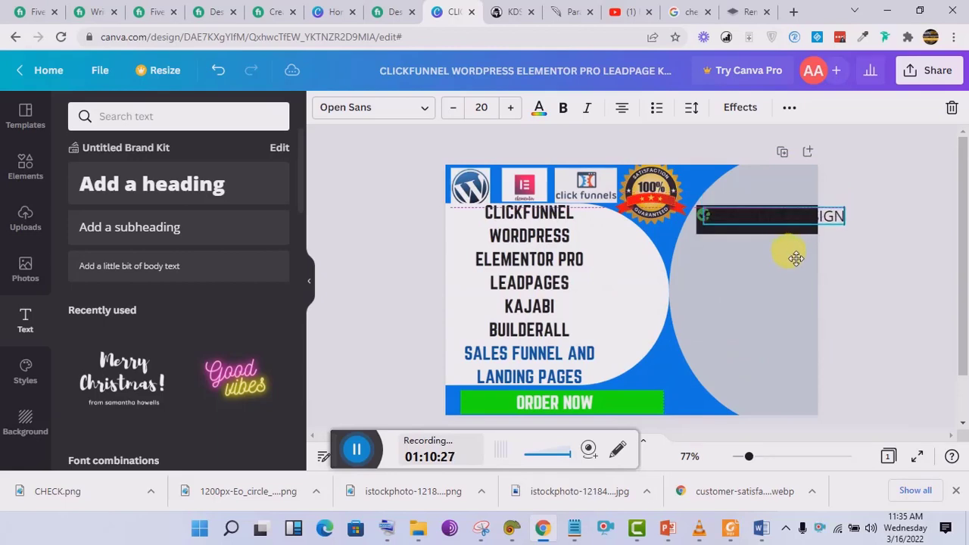
pyautogui.moveTo(709, 218); pyautogui.dragTo(755, 218)
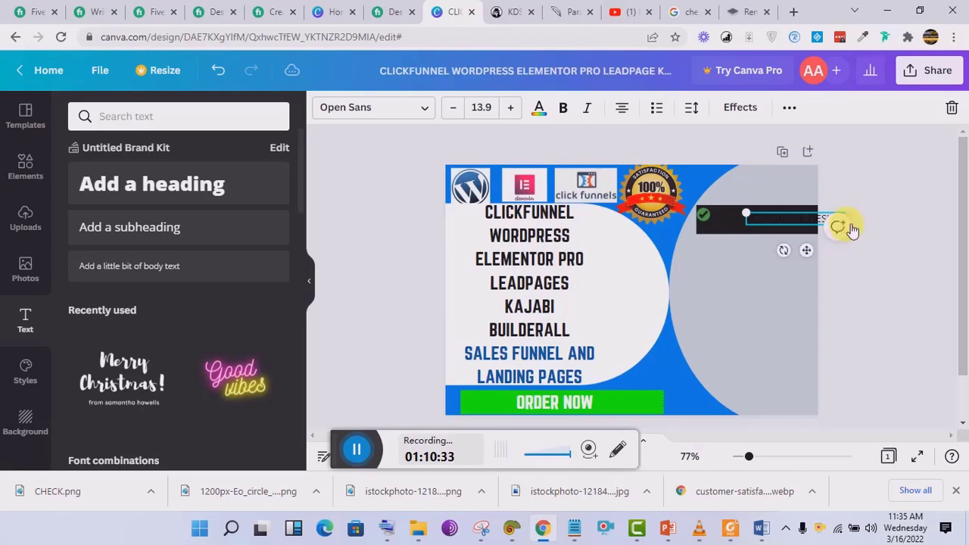
pyautogui.moveTo(810, 261); pyautogui.dragTo(775, 255)
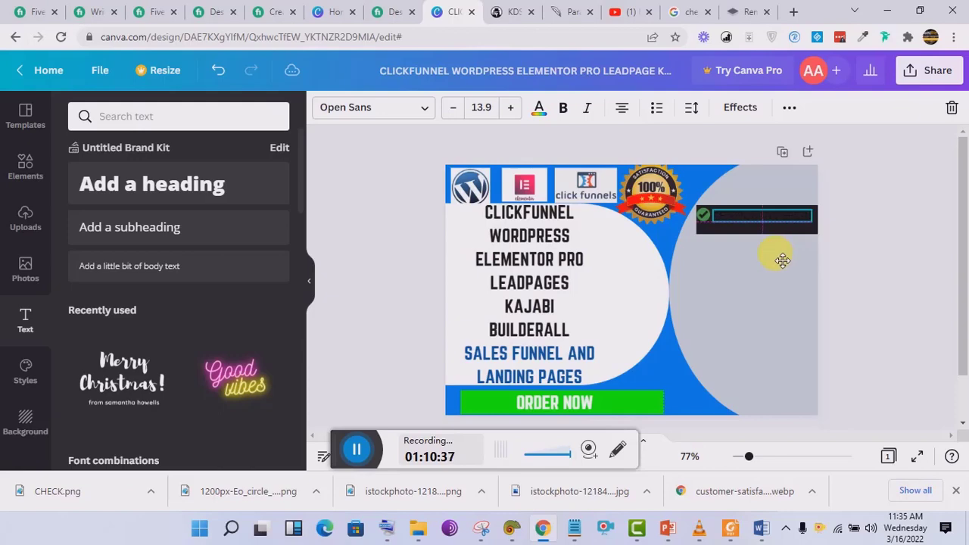
# Recolour the whole RESPONSIVE DESIGN text with the document's white.
pyautogui.doubleClick(774, 227)
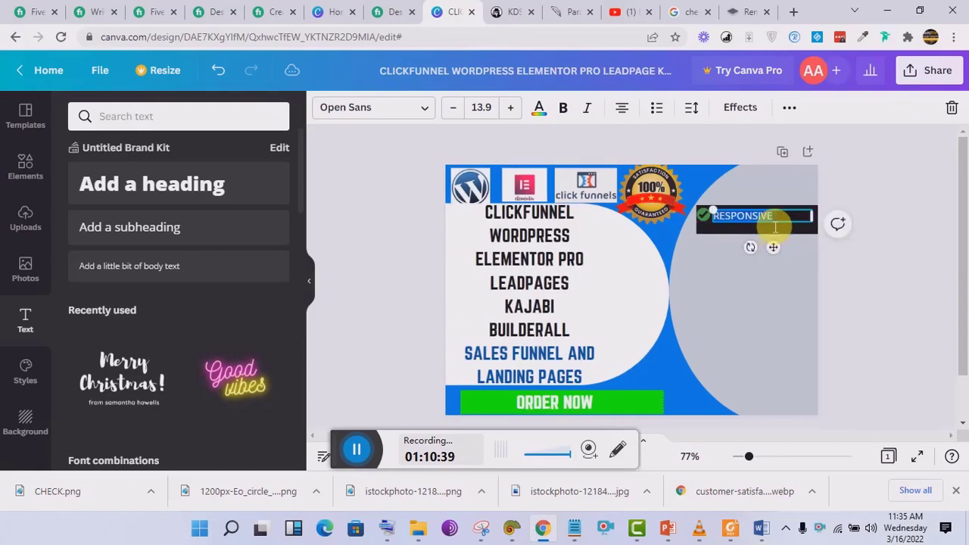
pyautogui.click(775, 227)
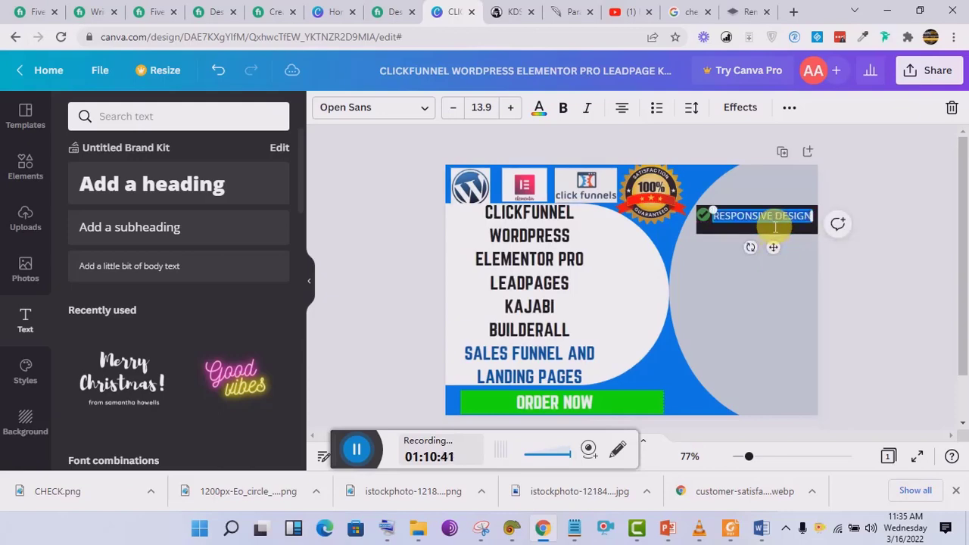
pyautogui.click(543, 114)
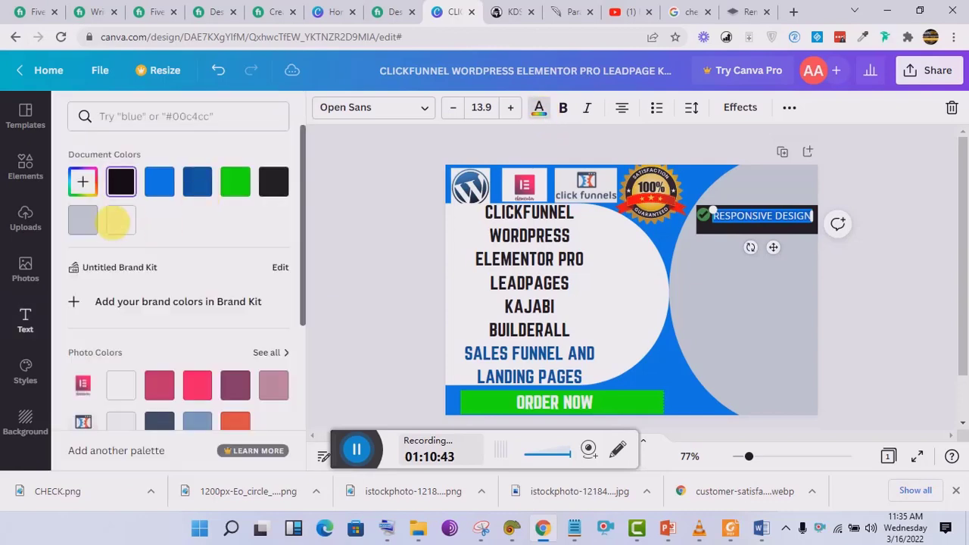
pyautogui.click(119, 224)
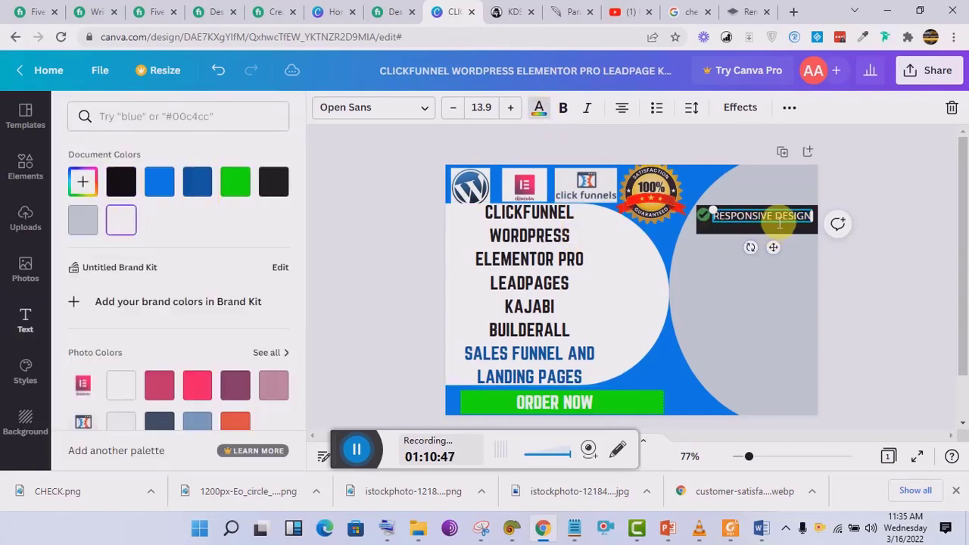
# Make the RESPONSIVE DESIGN label bold and change its font to Norwester.
pyautogui.tripleClick(733, 224)
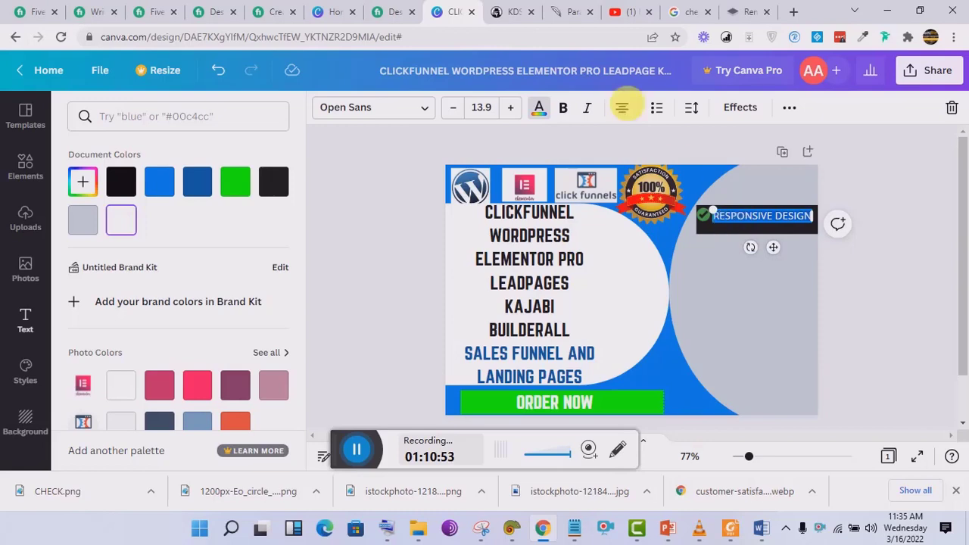
pyautogui.click(564, 108)
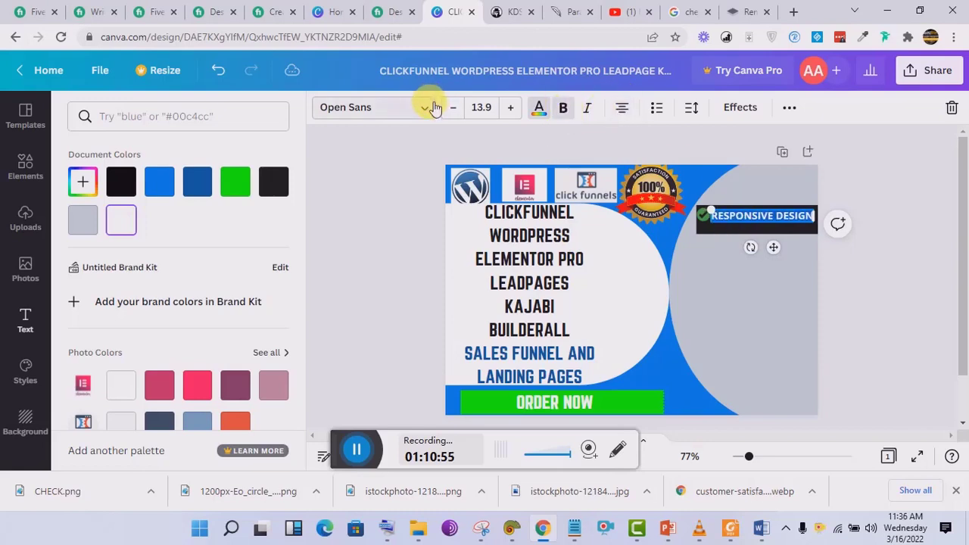
pyautogui.click(428, 107)
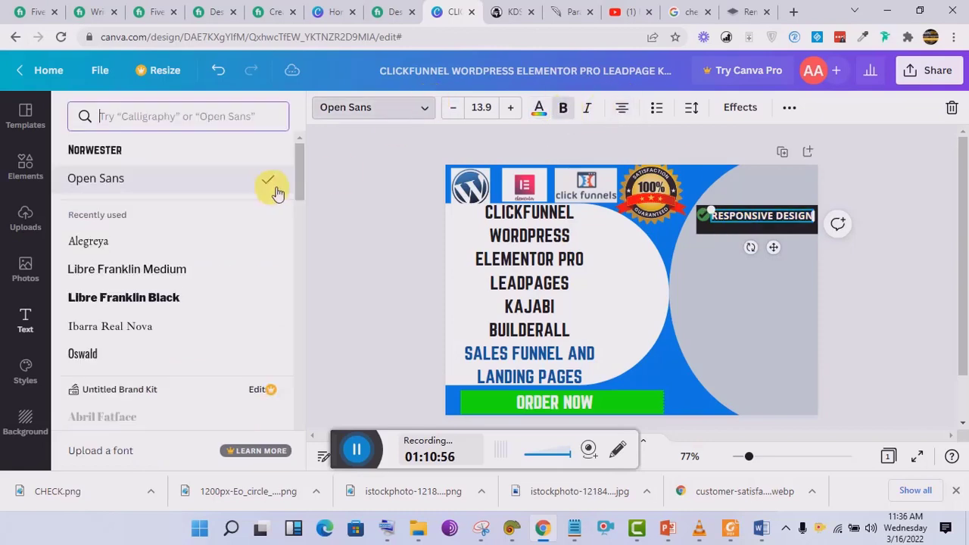
pyautogui.click(189, 157)
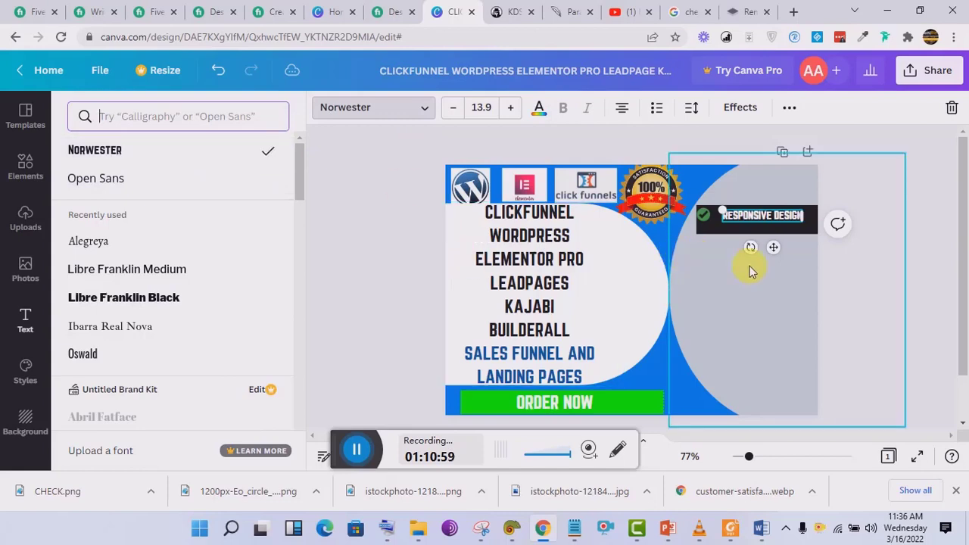
# Enlarge the RESPONSIVE DESIGN label to size 17.8 and fit it between the check mark and the bar's right end.
pyautogui.moveTo(781, 259); pyautogui.dragTo(776, 260)
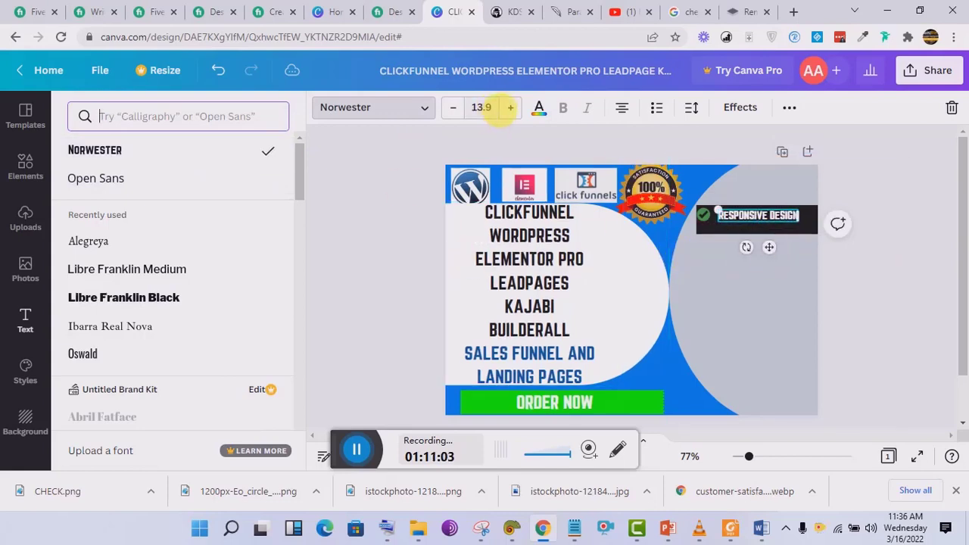
pyautogui.click(511, 107)
pyautogui.click(511, 107)
pyautogui.click(510, 107)
pyautogui.click(511, 107)
pyautogui.click(511, 106)
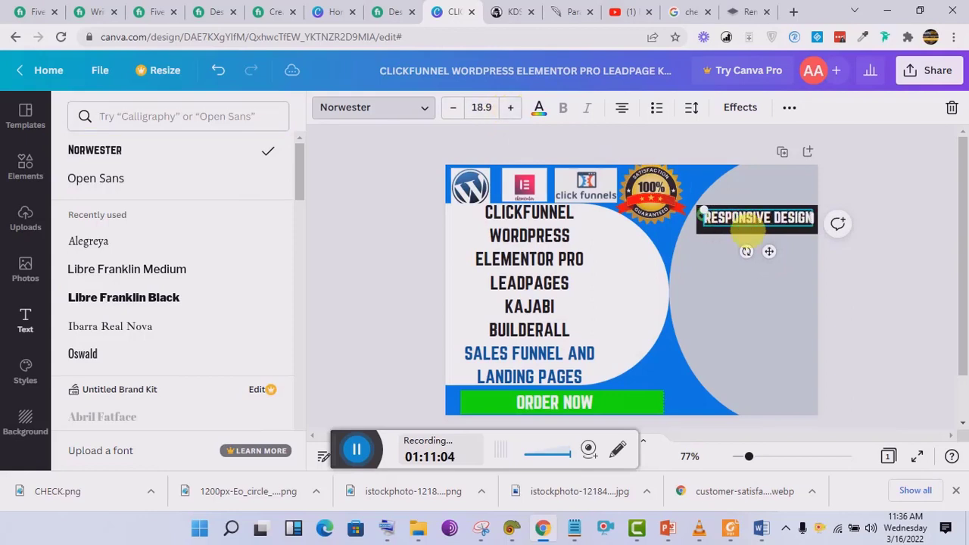
pyautogui.moveTo(708, 219)
pyautogui.mouseDown()
pyautogui.moveTo(721, 220)
pyautogui.moveTo(709, 219)
pyautogui.mouseUp()
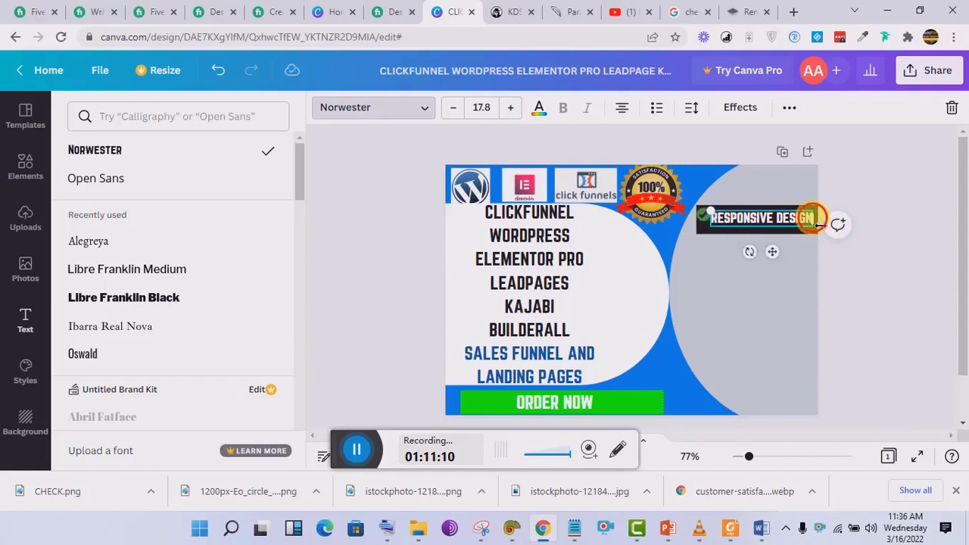
pyautogui.moveTo(815, 219); pyautogui.dragTo(821, 221)
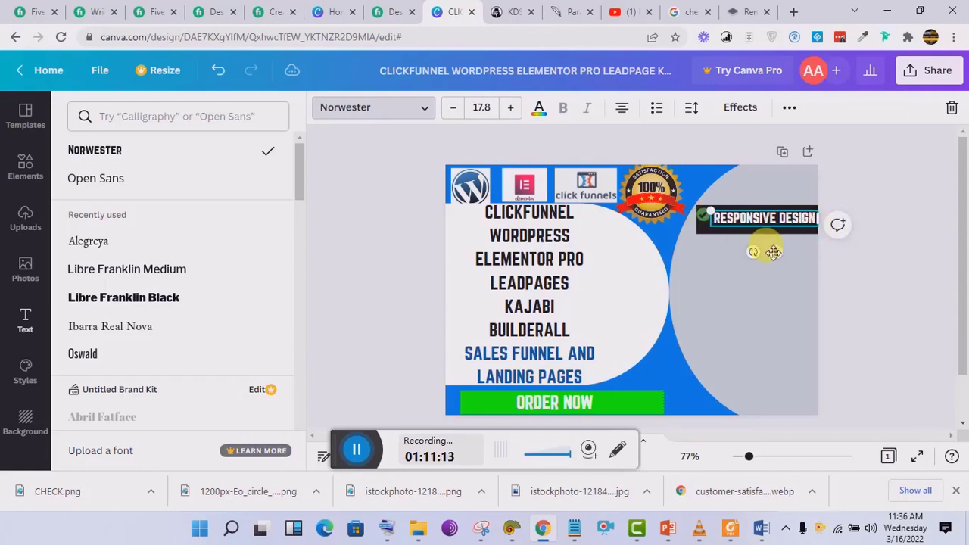
pyautogui.click(848, 193)
pyautogui.click(886, 271)
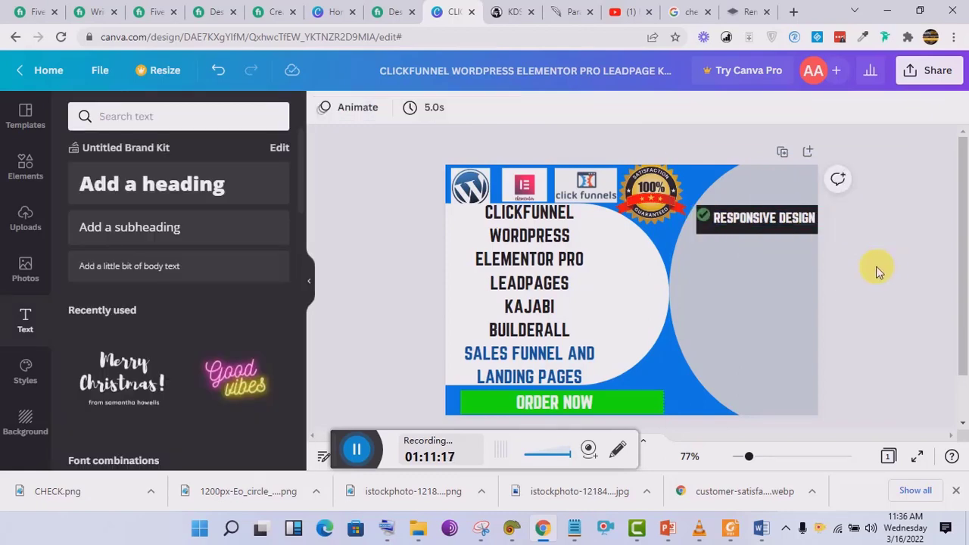
# Lower the check mark slightly to line it up with the RESPONSIVE DESIGN label.
pyautogui.click(704, 221)
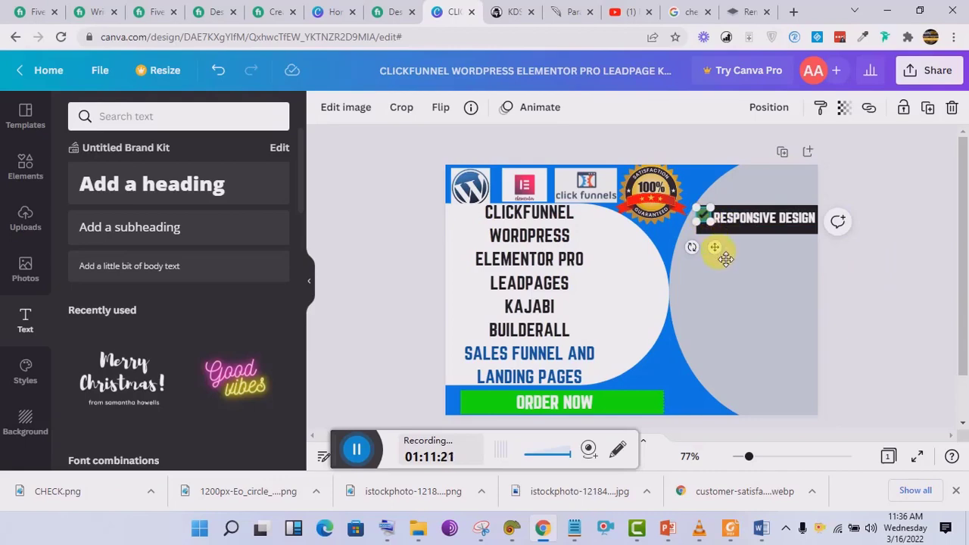
pyautogui.moveTo(719, 252); pyautogui.dragTo(719, 254)
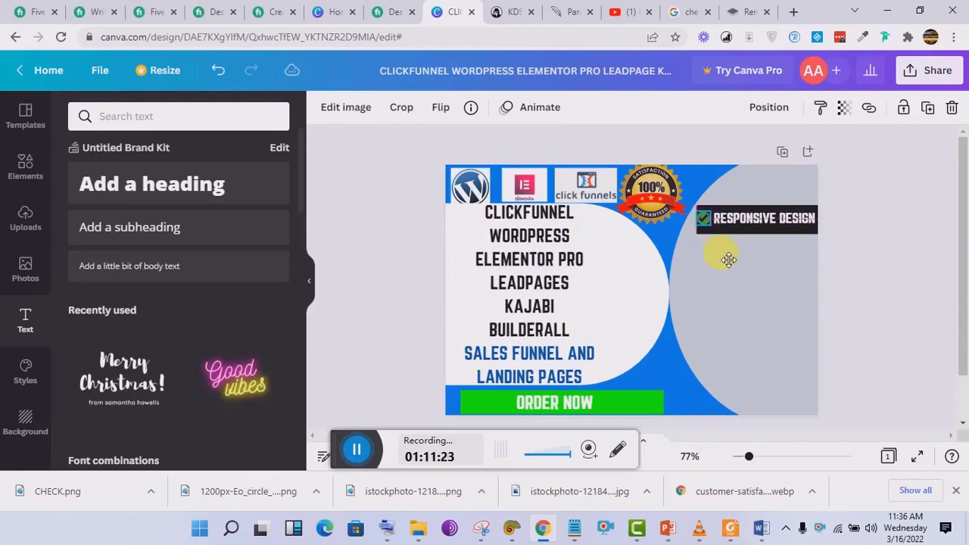
pyautogui.click(881, 198)
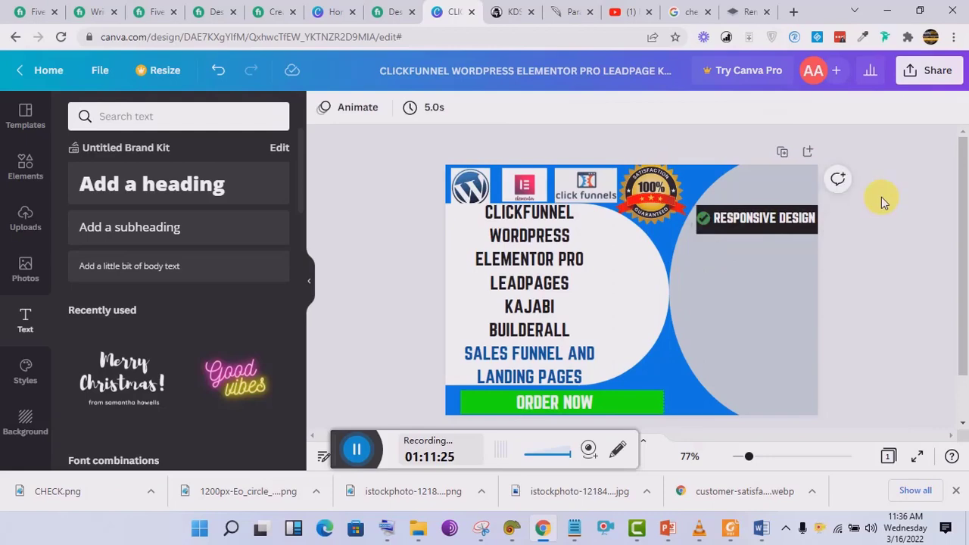
# Duplicate the page and shift the copy's black bar slightly left so it extends past the check mark.
pyautogui.click(758, 230)
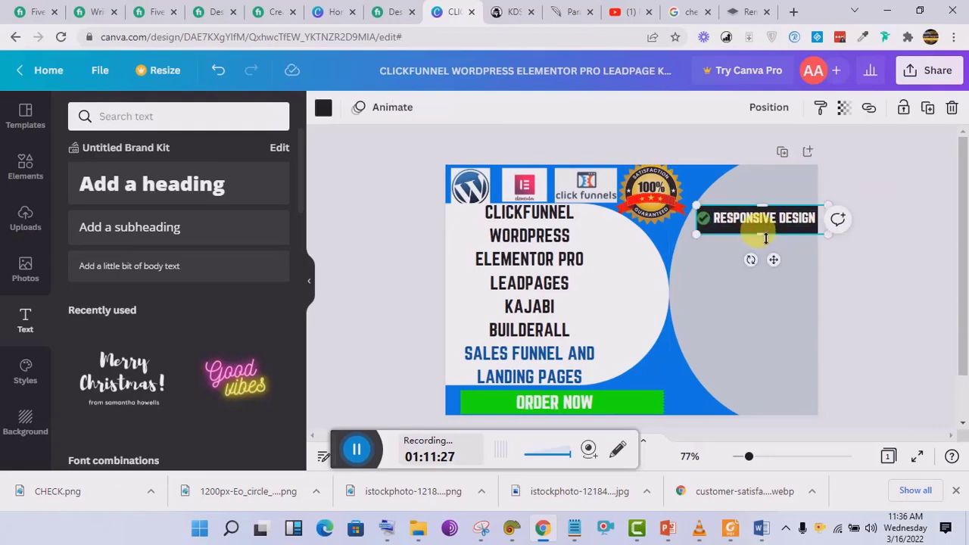
pyautogui.click(790, 156)
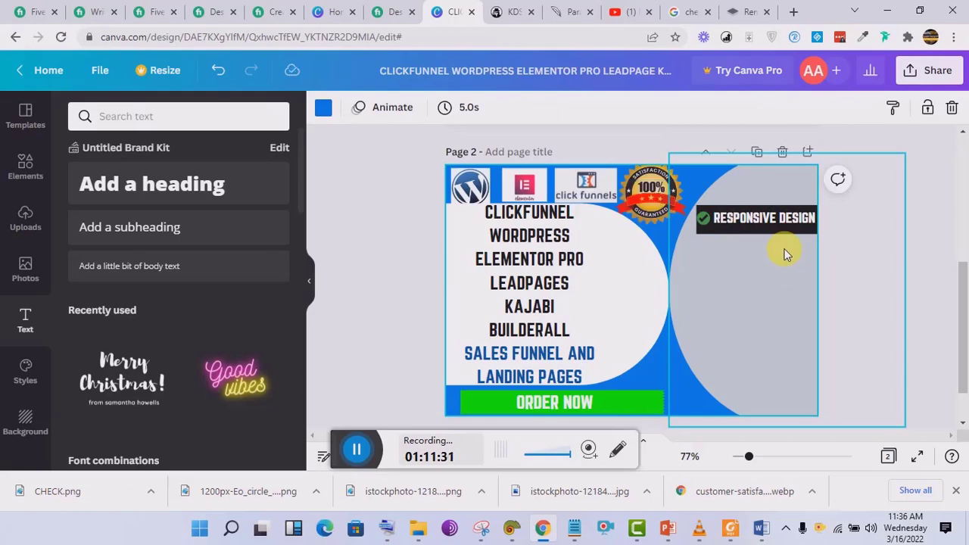
pyautogui.scroll(2, 965, 371)
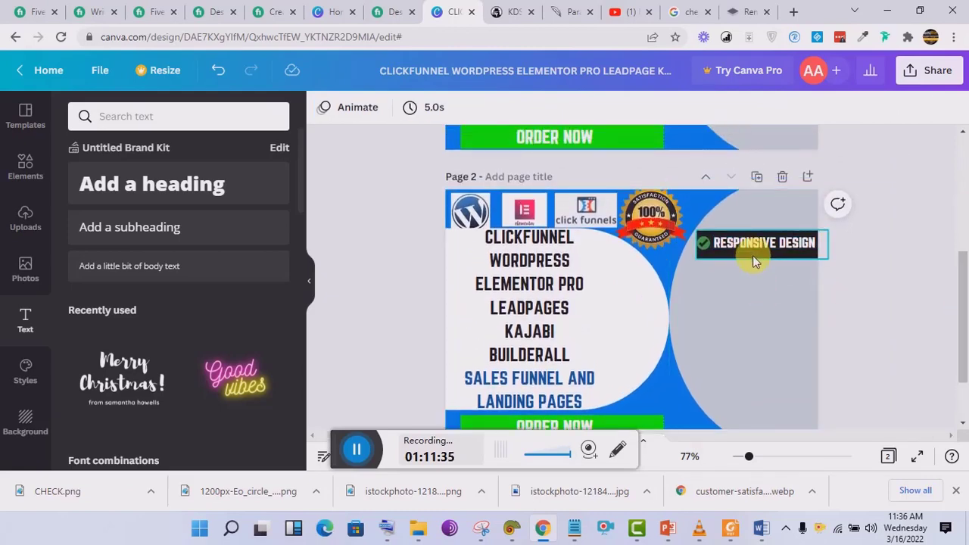
pyautogui.click(753, 256)
pyautogui.moveTo(782, 294)
pyautogui.mouseDown()
pyautogui.moveTo(775, 320)
pyautogui.moveTo(774, 287)
pyautogui.mouseUp()
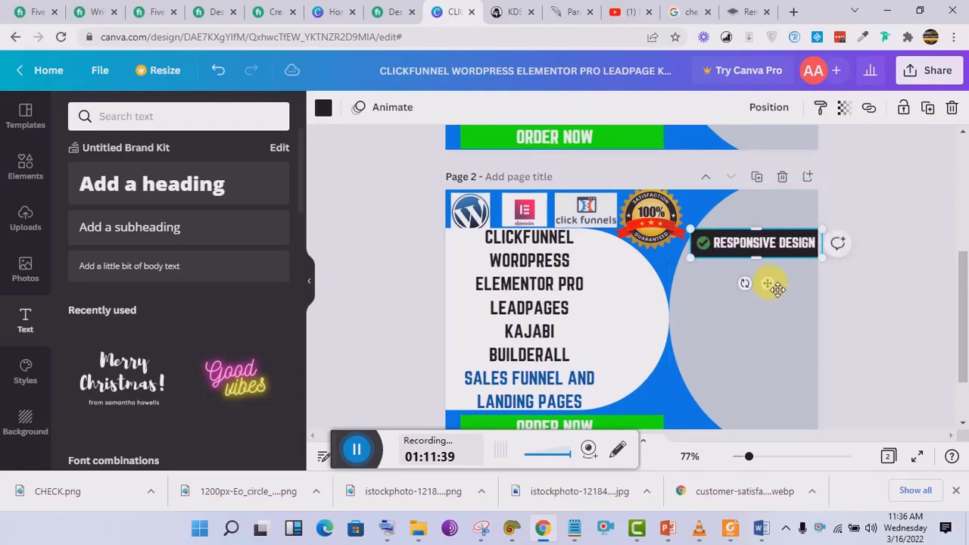
# Duplicate page 2 with the shifted bar and delete the original page 1.
pyautogui.click(757, 177)
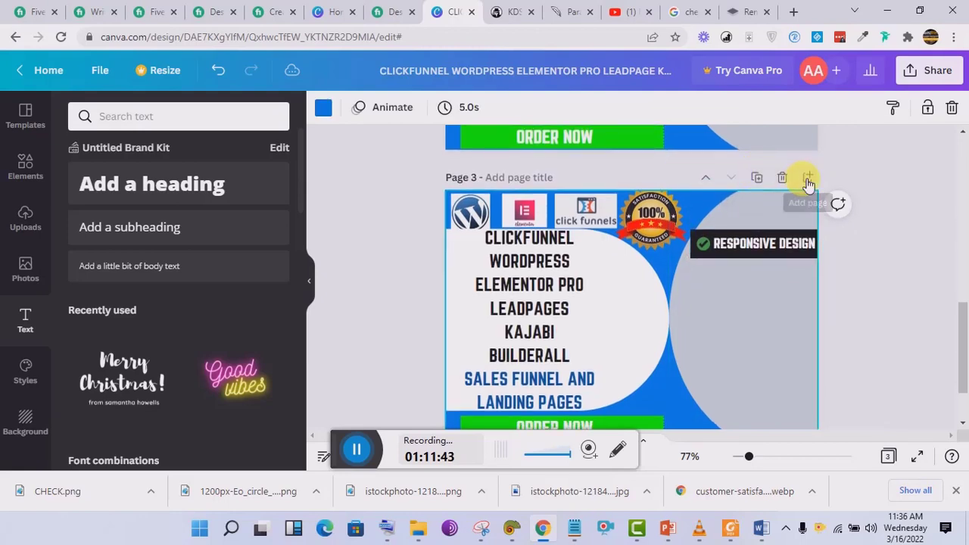
pyautogui.moveTo(963, 325); pyautogui.dragTo(964, 160)
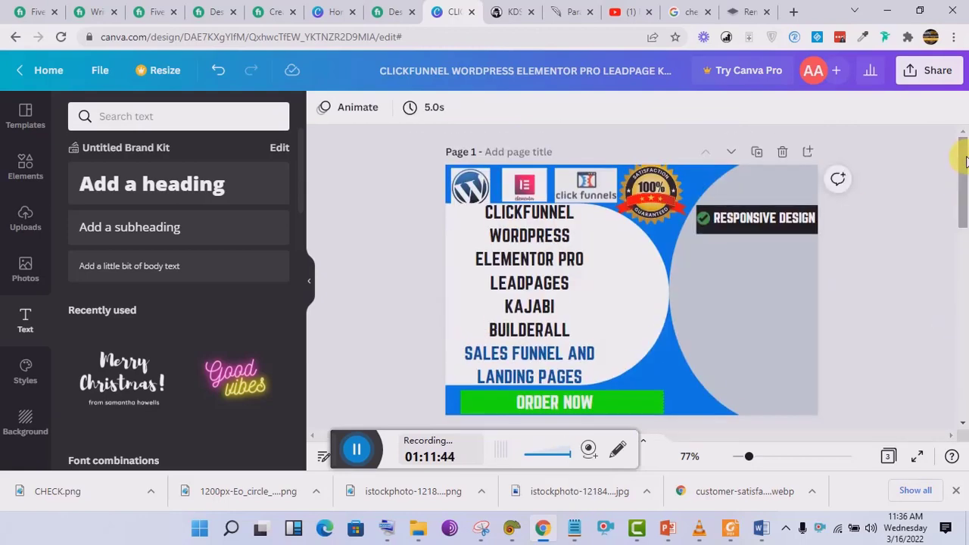
pyautogui.click(792, 157)
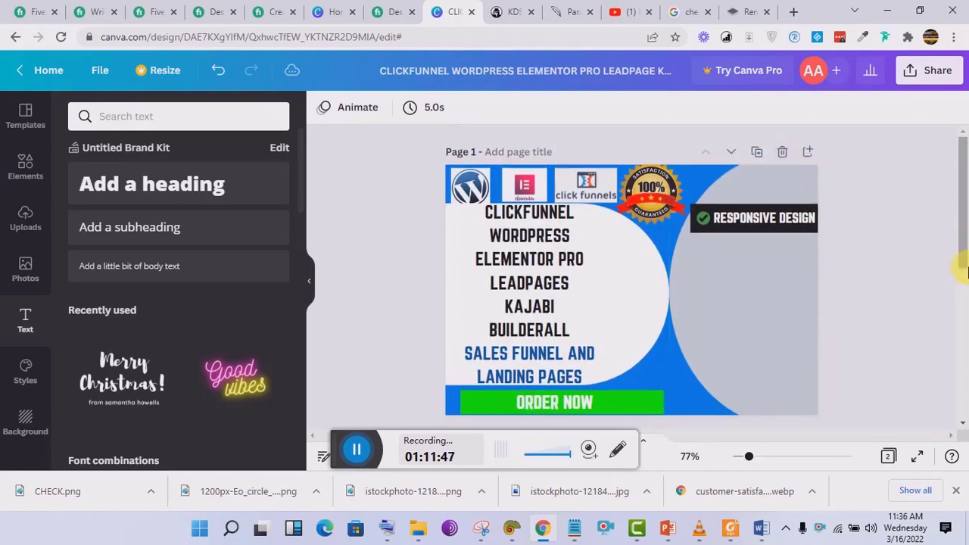
pyautogui.scroll(-1, 966, 333)
pyautogui.scroll(-3, 966, 334)
pyautogui.scroll(4, 950, 288)
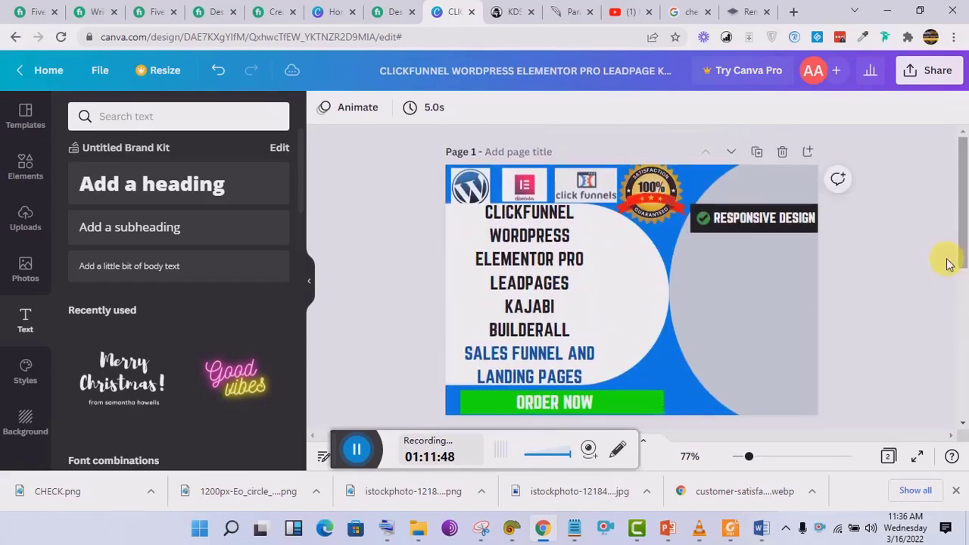
# Delete the extra first page and place a duplicate of the black bar just below the RESPONSIVE DESIGN bar.
pyautogui.click(786, 153)
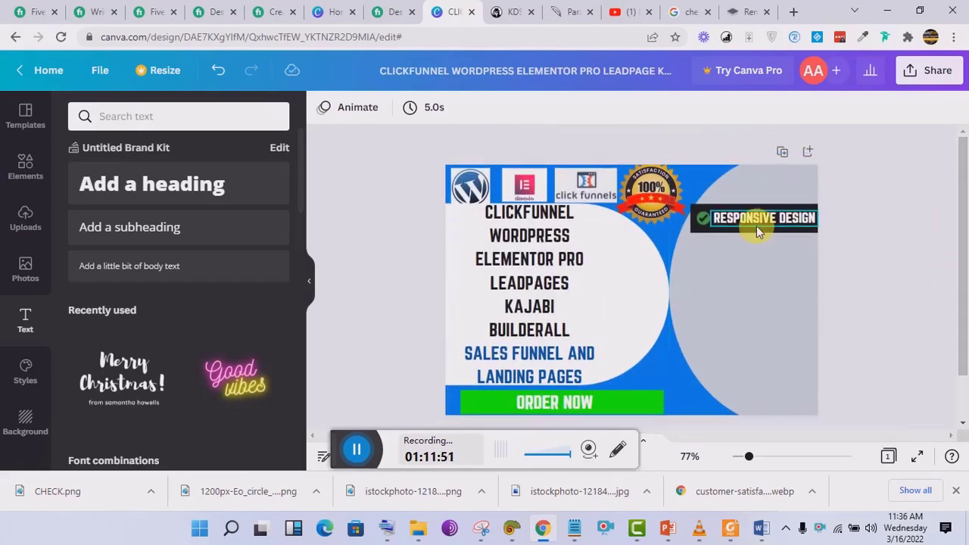
pyautogui.click(747, 229)
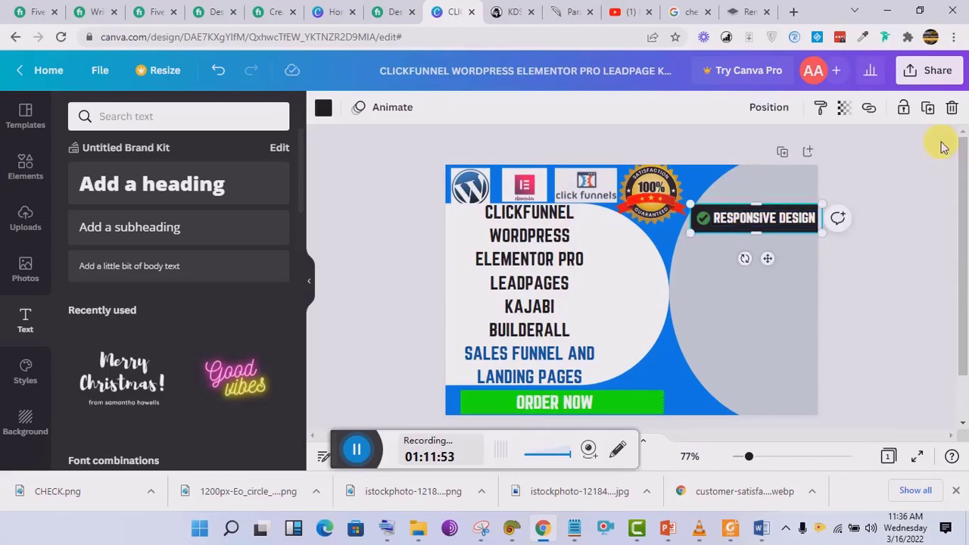
pyautogui.click(926, 106)
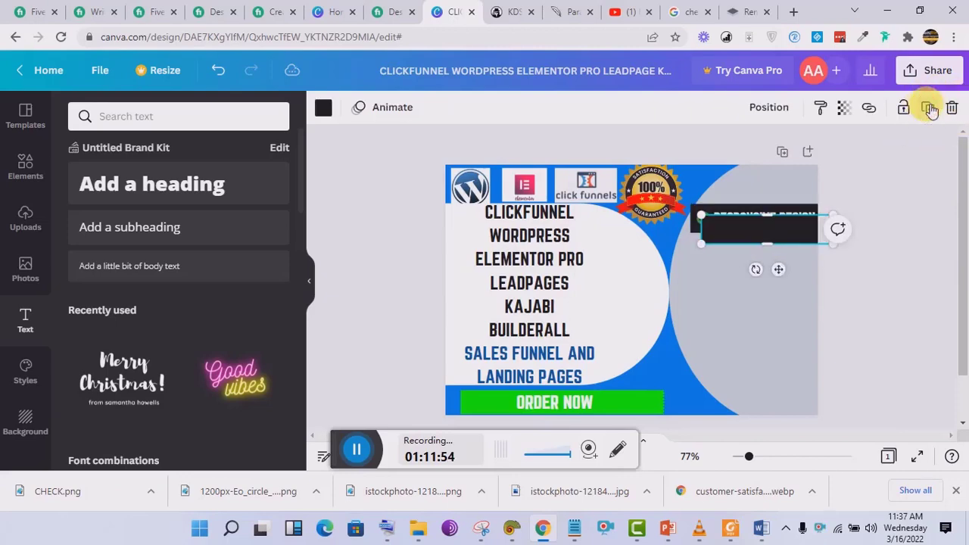
pyautogui.moveTo(787, 290); pyautogui.dragTo(773, 302)
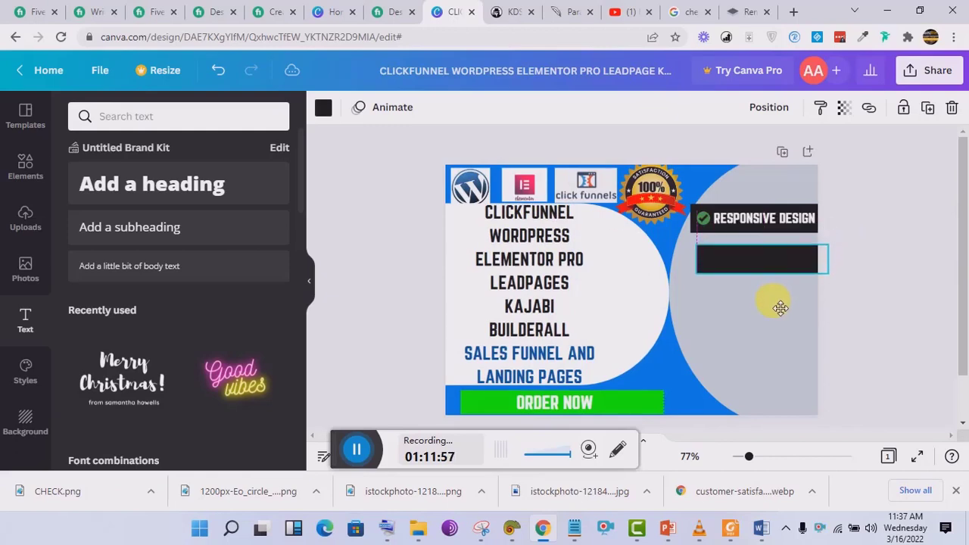
# Duplicate the green check mark and place the copy at the left end of the second black bar.
pyautogui.click(704, 220)
pyautogui.click(925, 108)
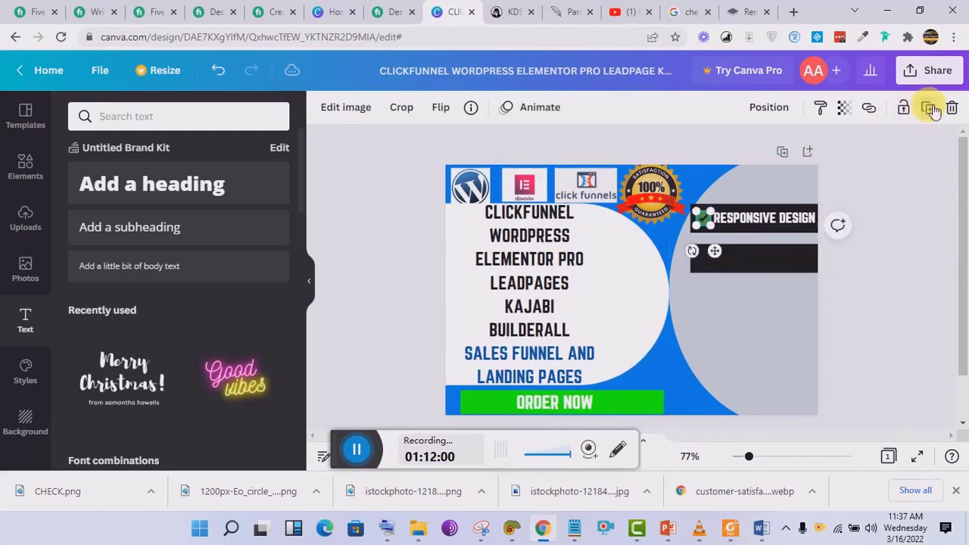
pyautogui.moveTo(733, 270); pyautogui.dragTo(718, 295)
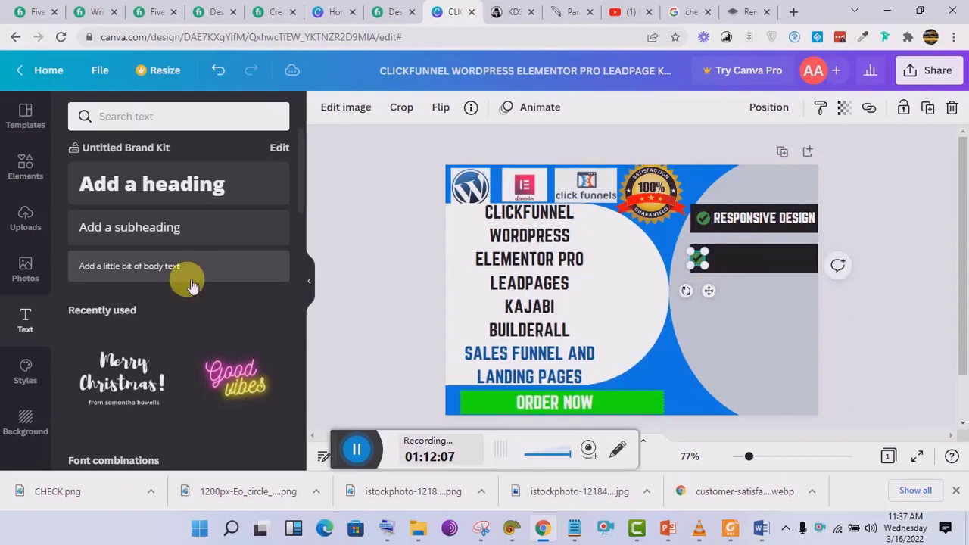
# Check the feature list on the reference Fiverr gig image, and add a subheading in the Norwester font to the Canva design.
pyautogui.click(394, 9)
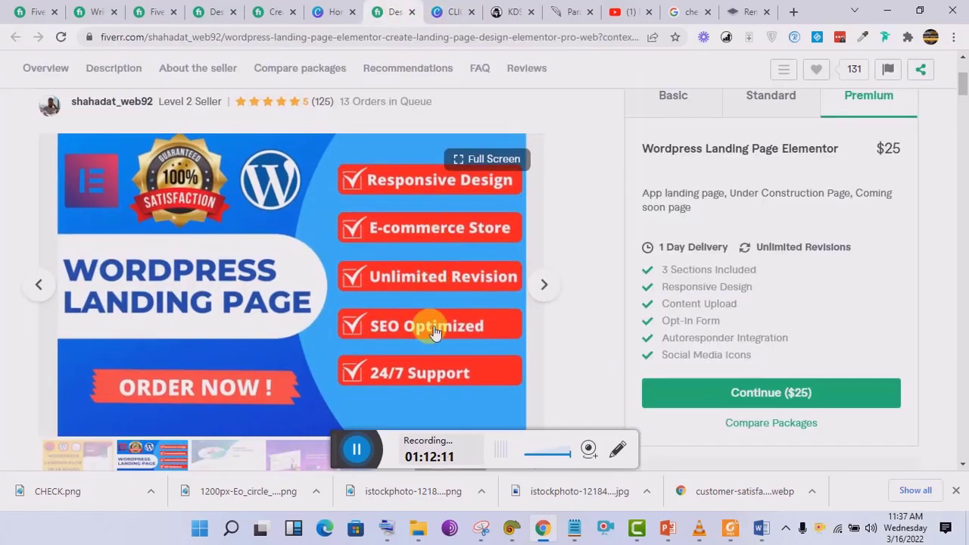
pyautogui.click(453, 11)
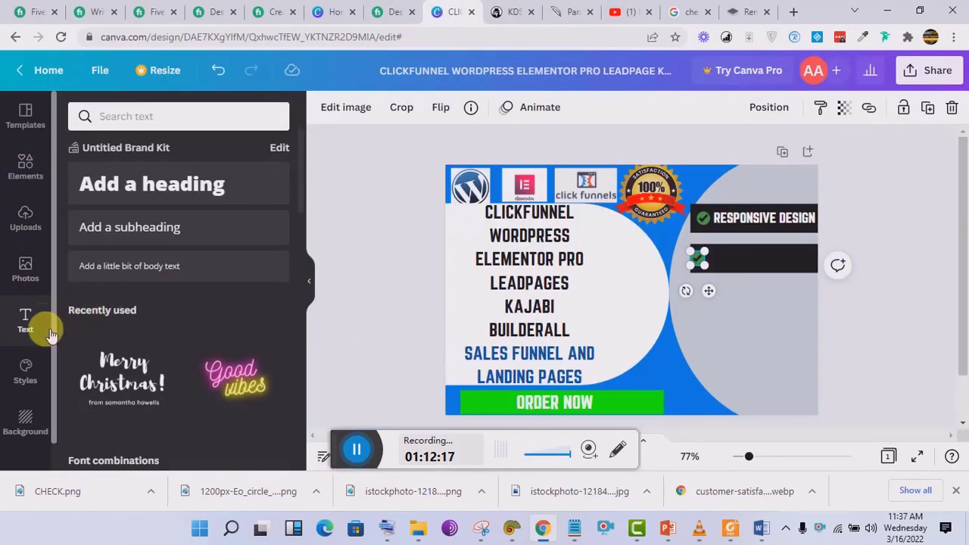
pyautogui.click(165, 235)
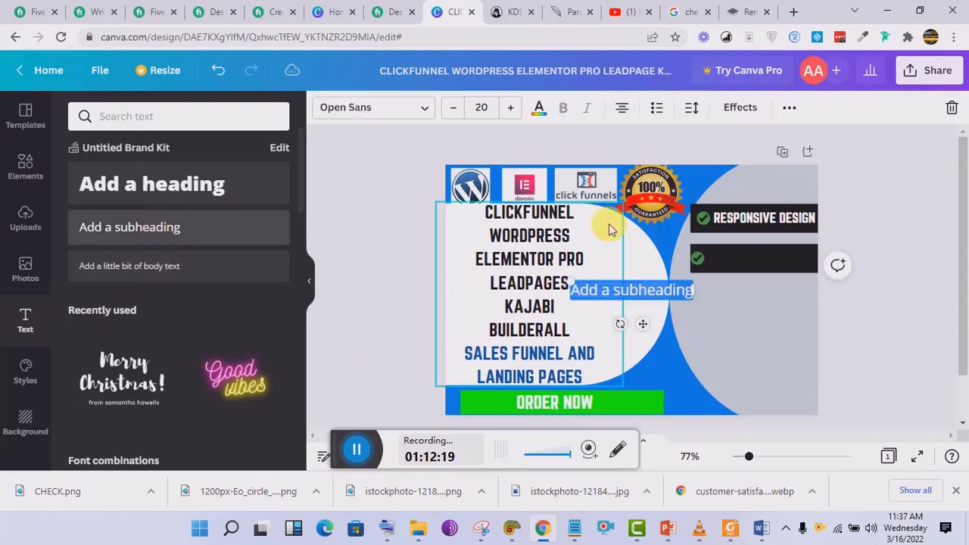
pyautogui.click(425, 108)
pyautogui.click(210, 156)
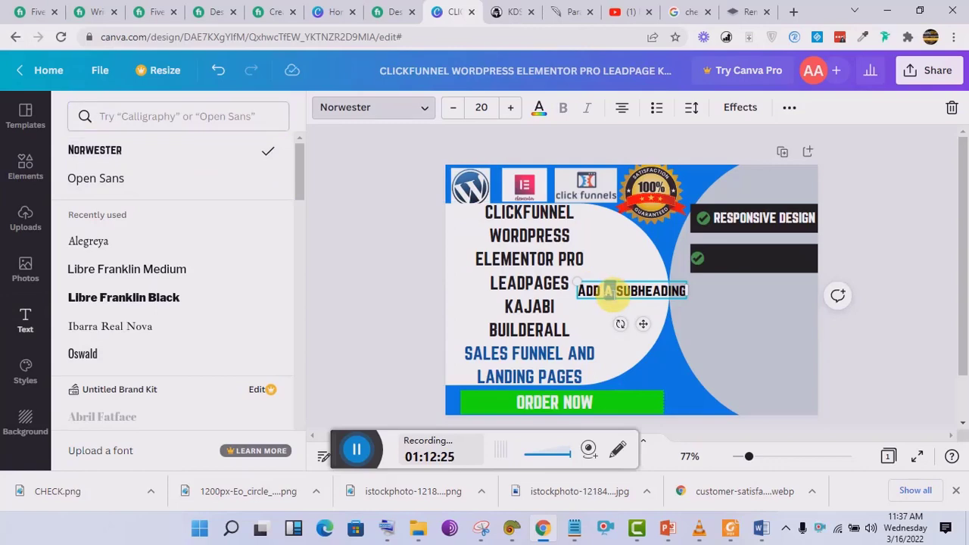
# Replace the new subheading's placeholder text with OPT-IN PAGE.
pyautogui.tripleClick(611, 294)
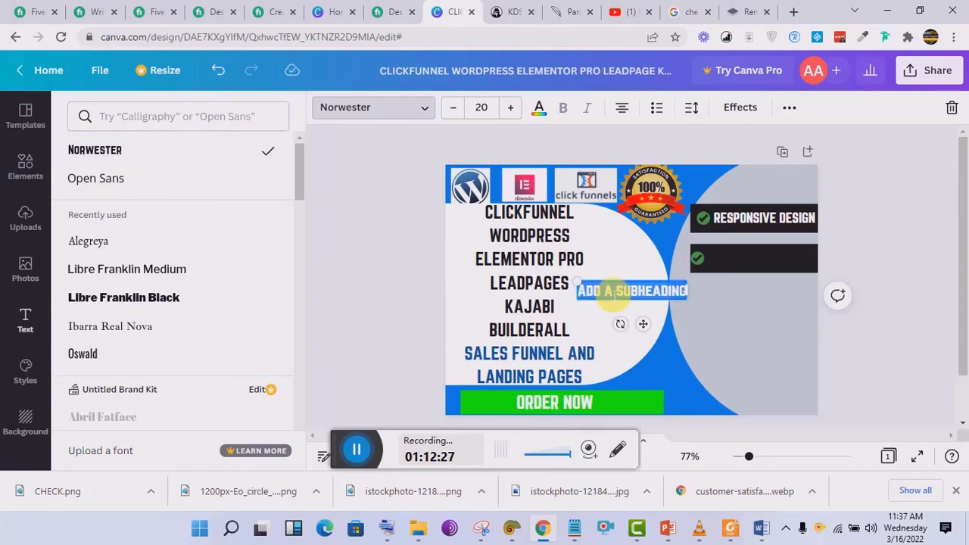
pyautogui.write('OPT-')
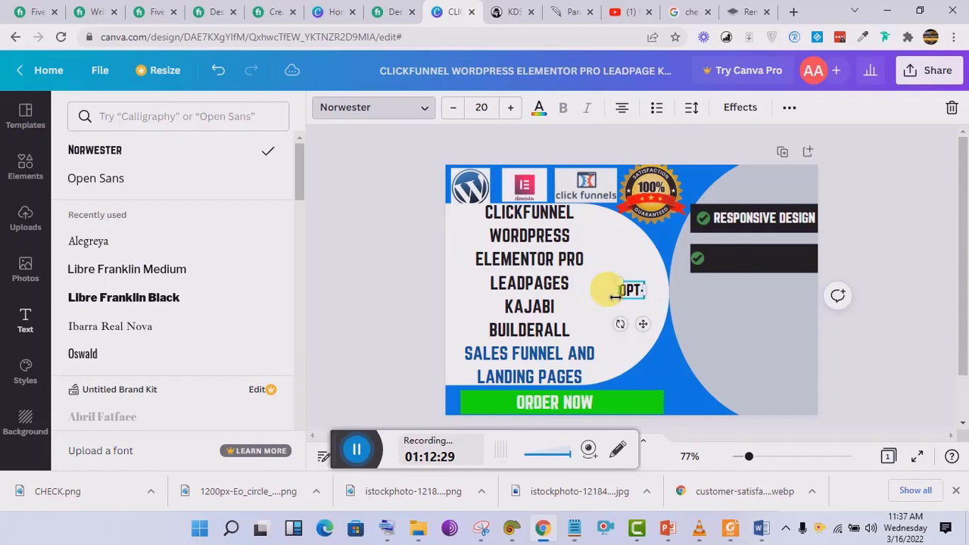
pyautogui.write('IN P')
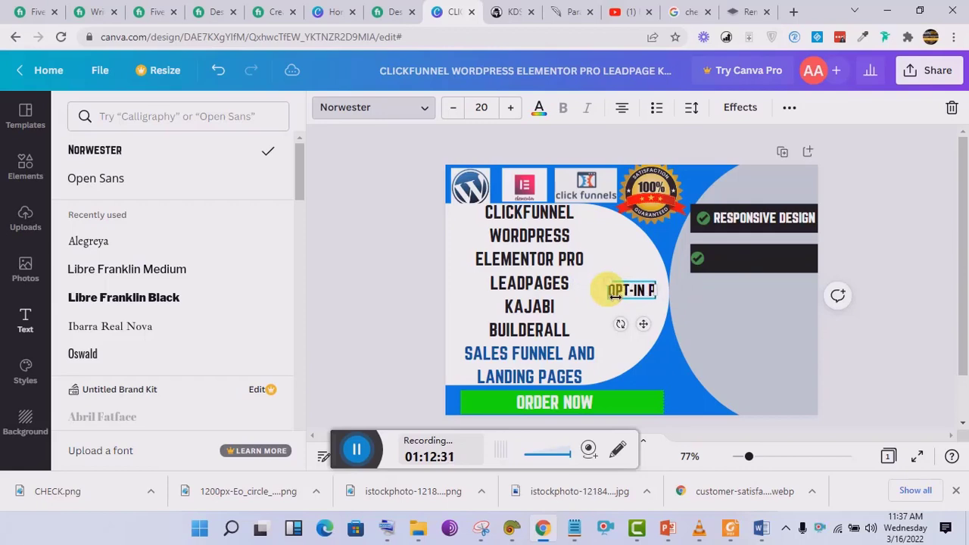
pyautogui.write('AGW')
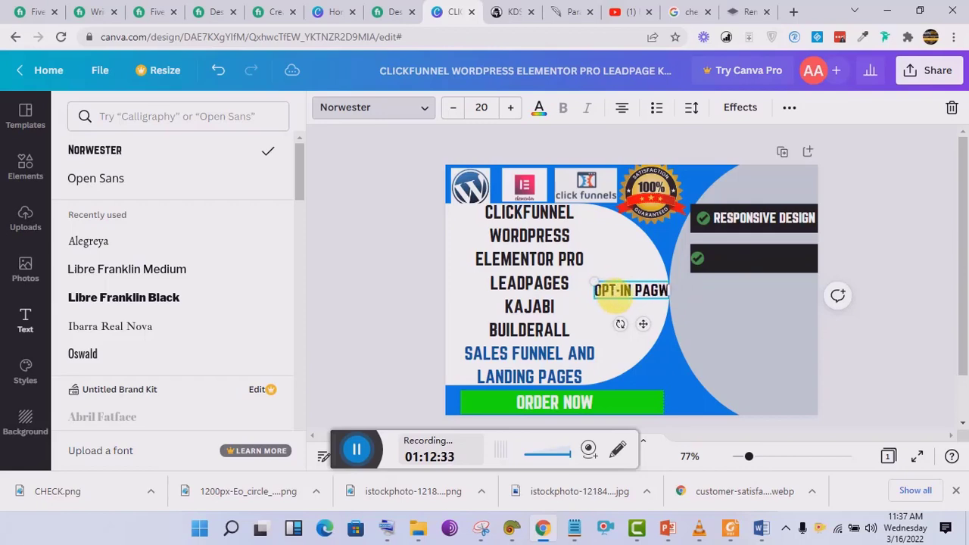
pyautogui.press('BackSpace')
pyautogui.write('E')
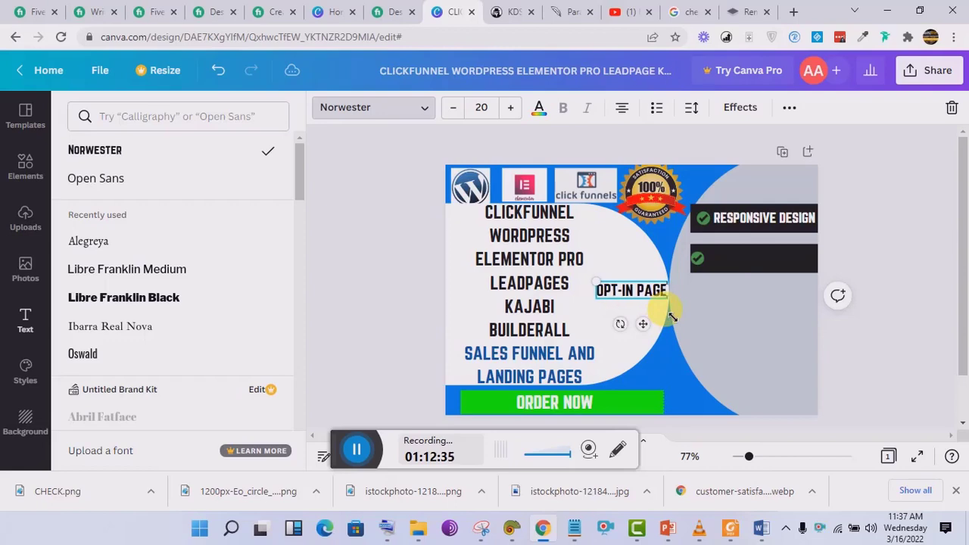
# Color the OPT-IN PAGE label white and place it beside the check mark on the second black bar.
pyautogui.moveTo(647, 327); pyautogui.dragTo(731, 330)
pyautogui.click(539, 107)
pyautogui.click(121, 218)
pyautogui.moveTo(732, 336); pyautogui.dragTo(764, 297)
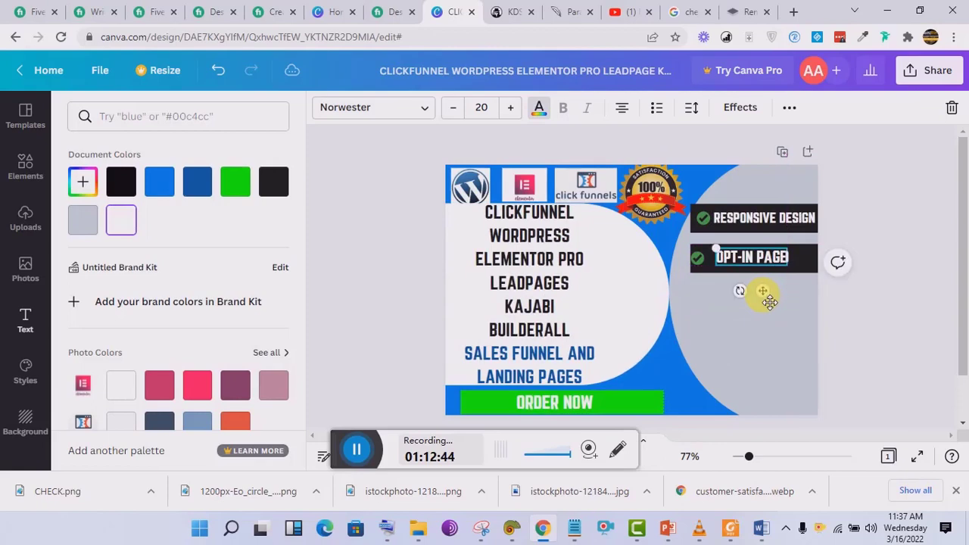
# Duplicate the second black bar and its check mark to form a third feature bar below OPT-IN PAGE.
pyautogui.click(814, 258)
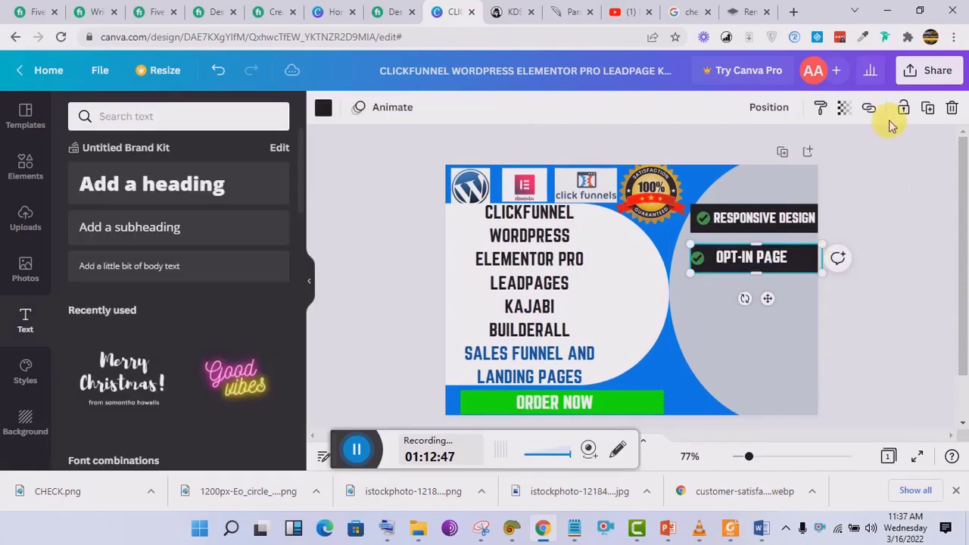
pyautogui.click(930, 110)
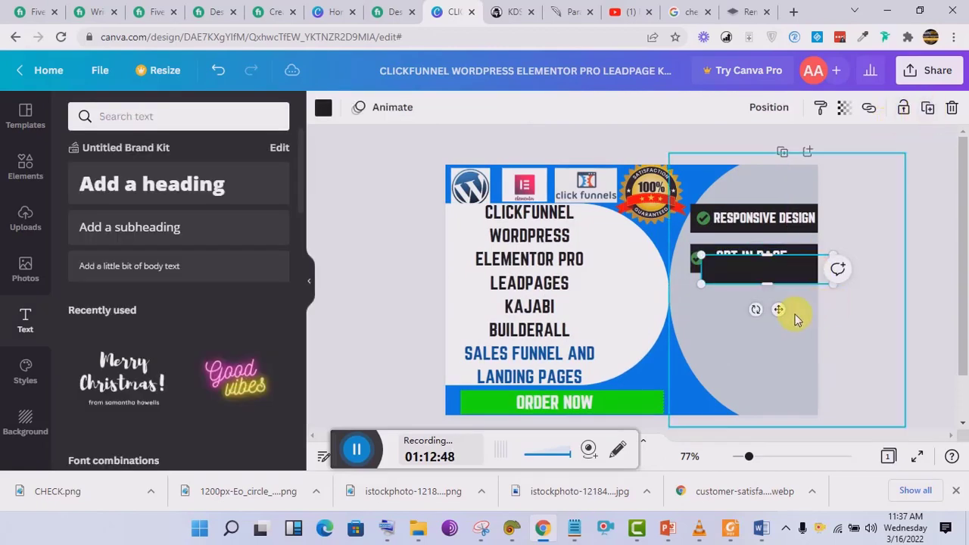
pyautogui.moveTo(780, 310); pyautogui.dragTo(768, 334)
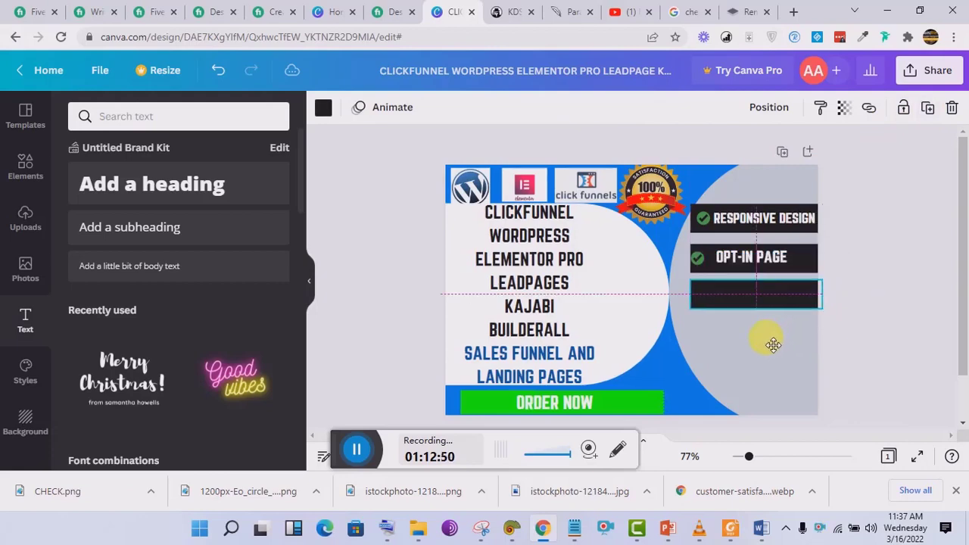
pyautogui.click(698, 261)
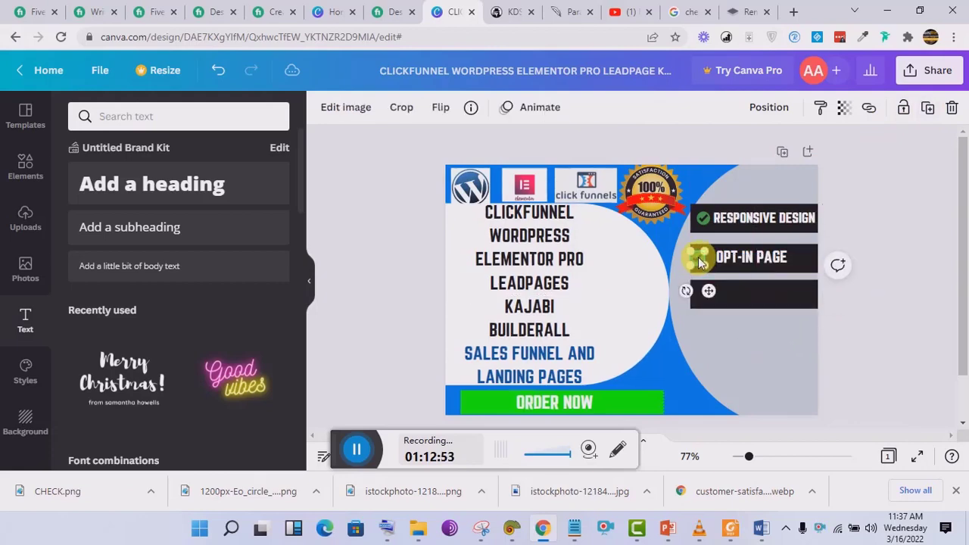
pyautogui.click(930, 109)
pyautogui.moveTo(726, 307); pyautogui.dragTo(711, 324)
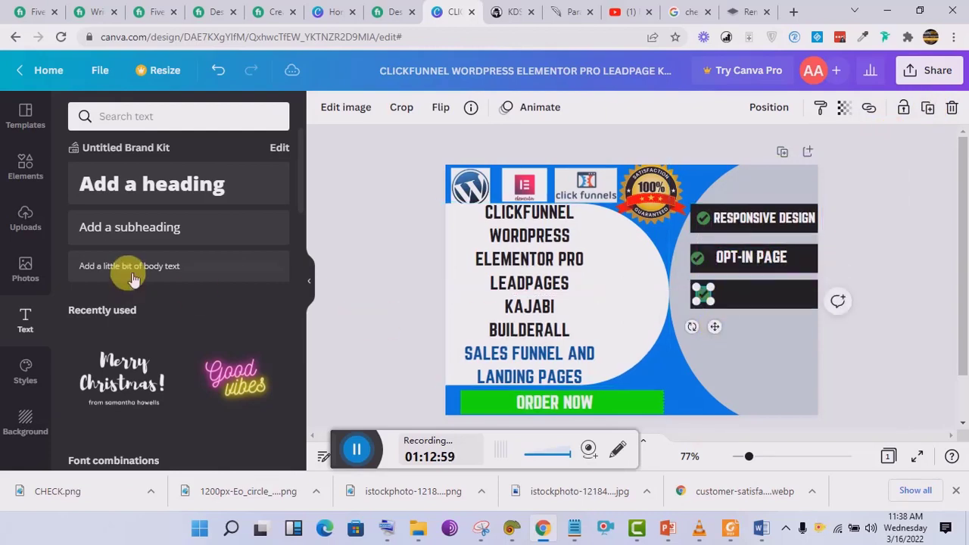
# Add another subheading and set its font to Norwester.
pyautogui.click(151, 231)
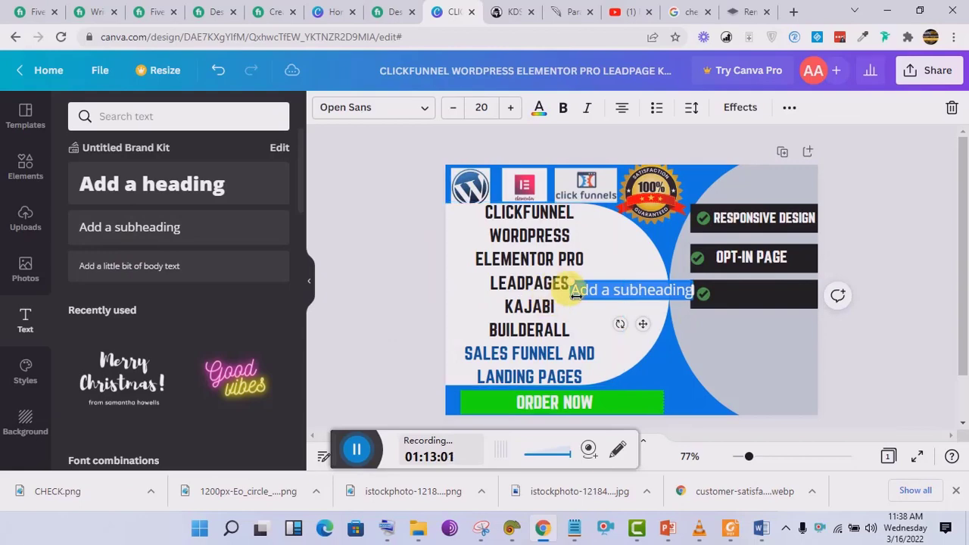
pyautogui.click(426, 110)
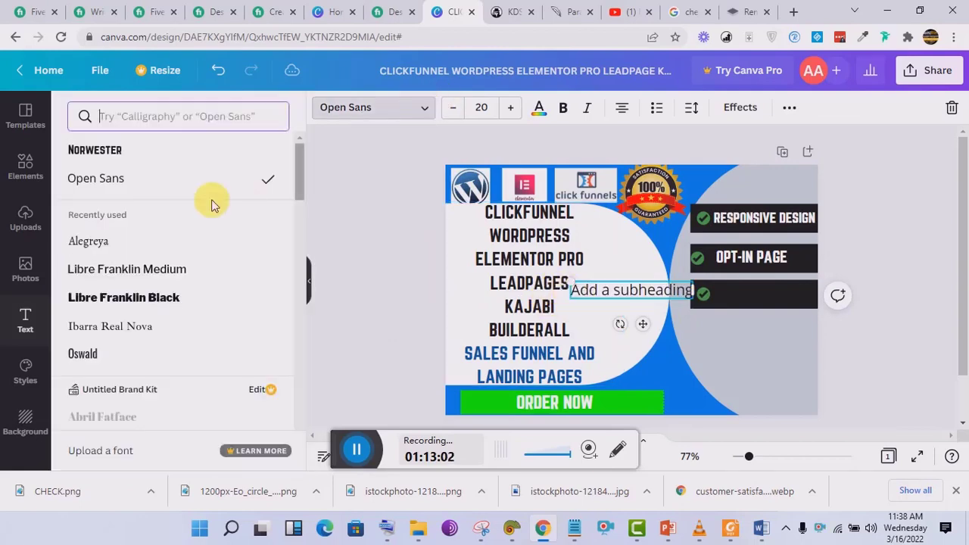
pyautogui.click(209, 149)
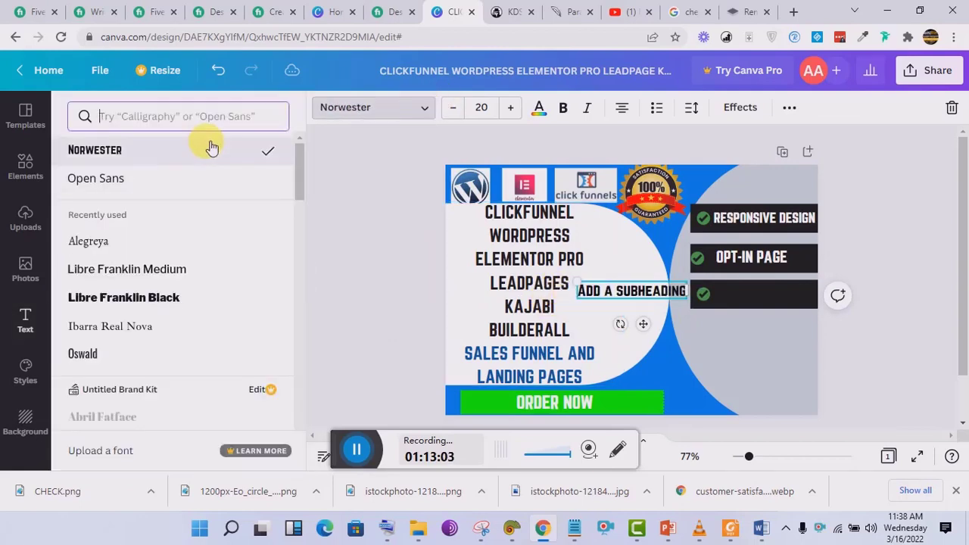
# Replace the subheading's placeholder text with 24/7 SUPPORT.
pyautogui.doubleClick(634, 293)
pyautogui.click(638, 295)
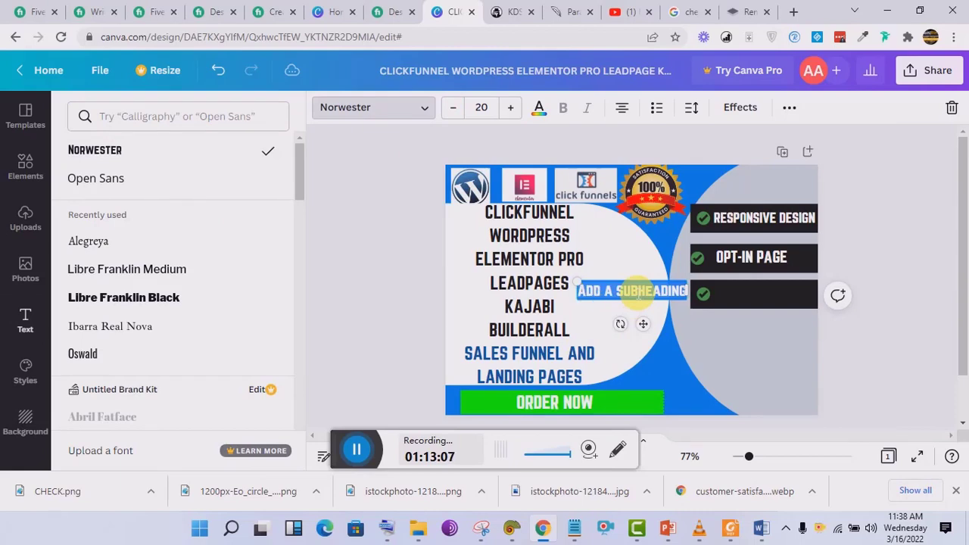
pyautogui.write('24.7')
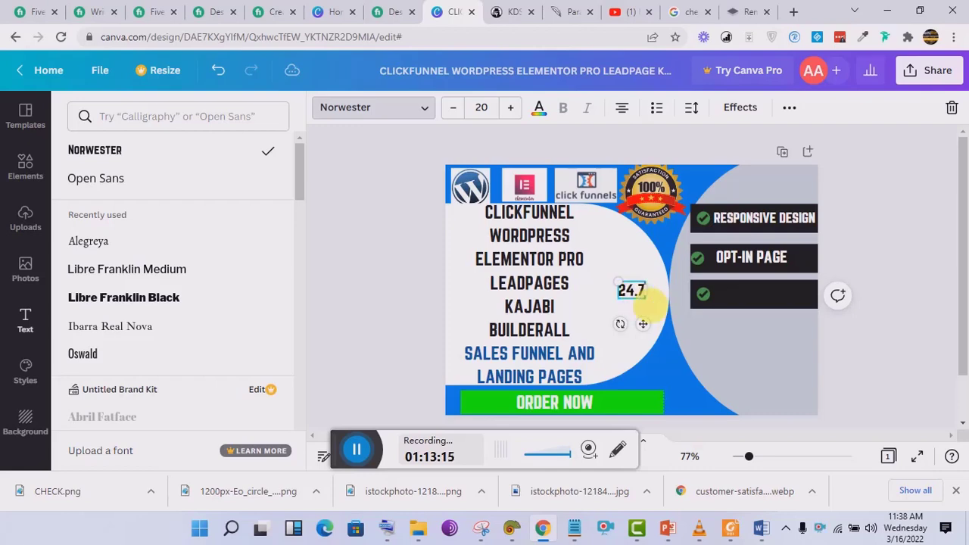
pyautogui.write('CUS')
pyautogui.press('BackSpace')
pyautogui.press('BackSpace')
pyautogui.press('BackSpace')
pyautogui.press('BackSpace')
pyautogui.press('BackSpace')
pyautogui.press('BackSpace')
pyautogui.write('/')
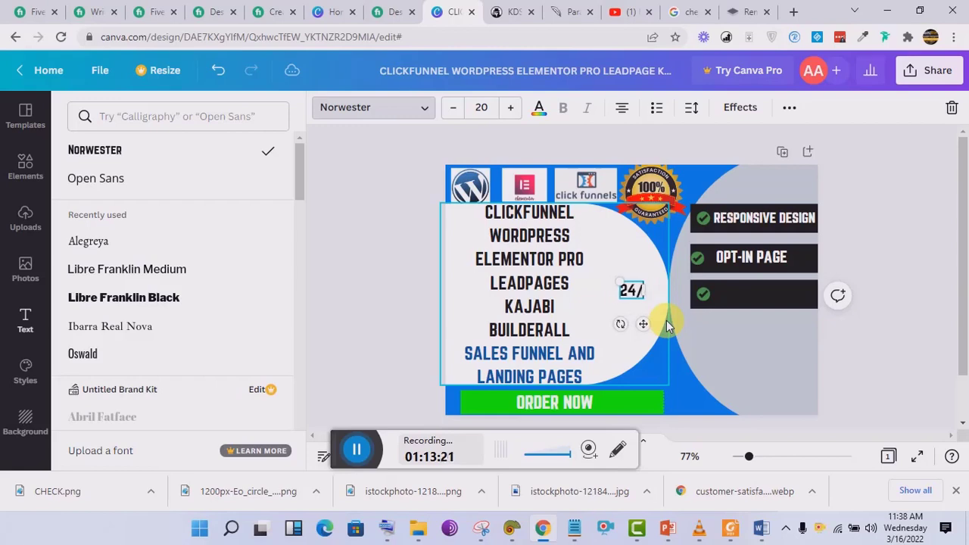
pyautogui.write('7 SUPPO')
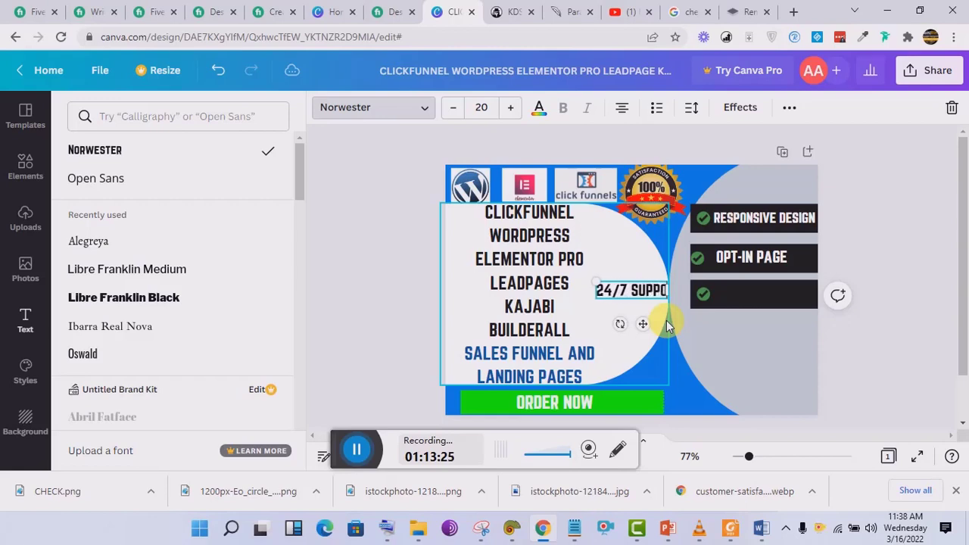
pyautogui.write('R')
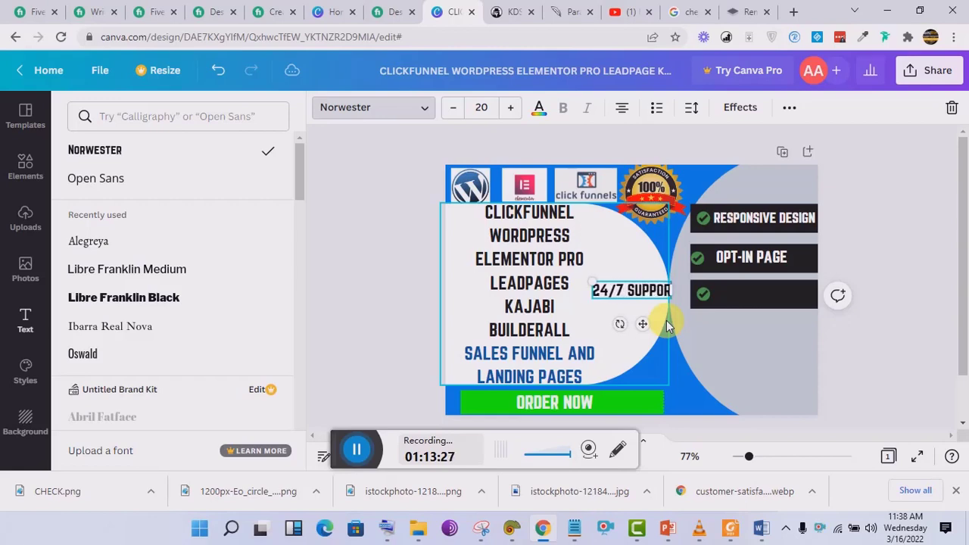
pyautogui.write('T')
# Place the 24/7 SUPPORT label on the third black bar in line with its check mark and color it white.
pyautogui.moveTo(651, 327); pyautogui.dragTo(783, 327)
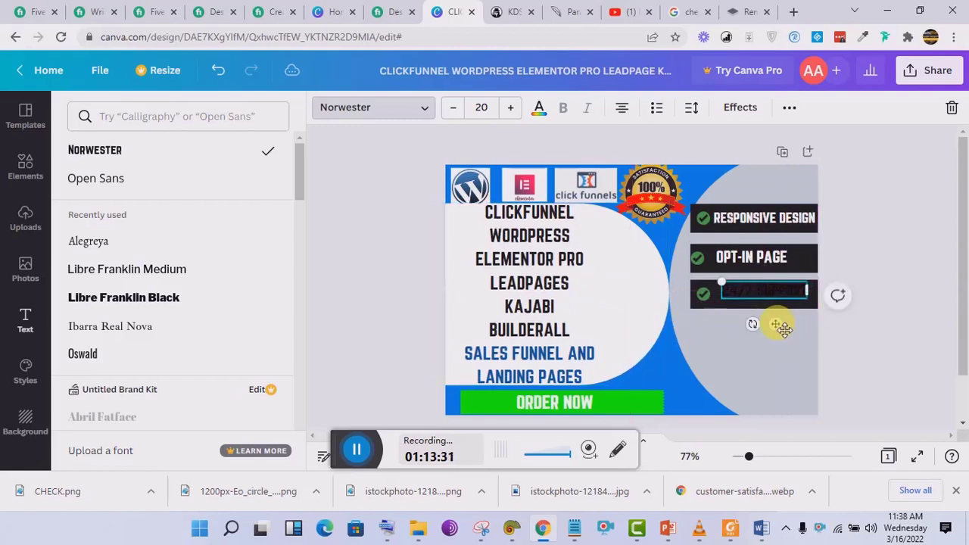
pyautogui.doubleClick(784, 300)
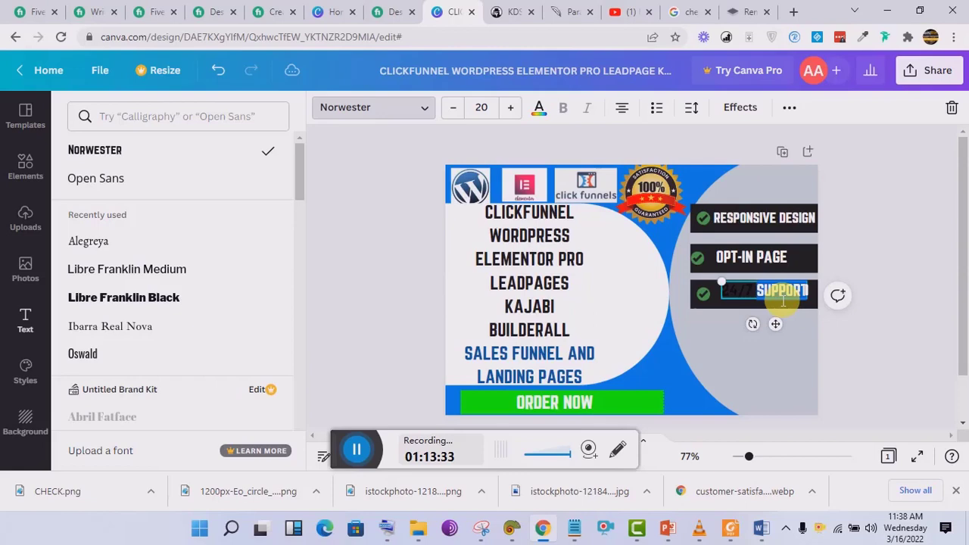
pyautogui.click(784, 301)
pyautogui.click(538, 109)
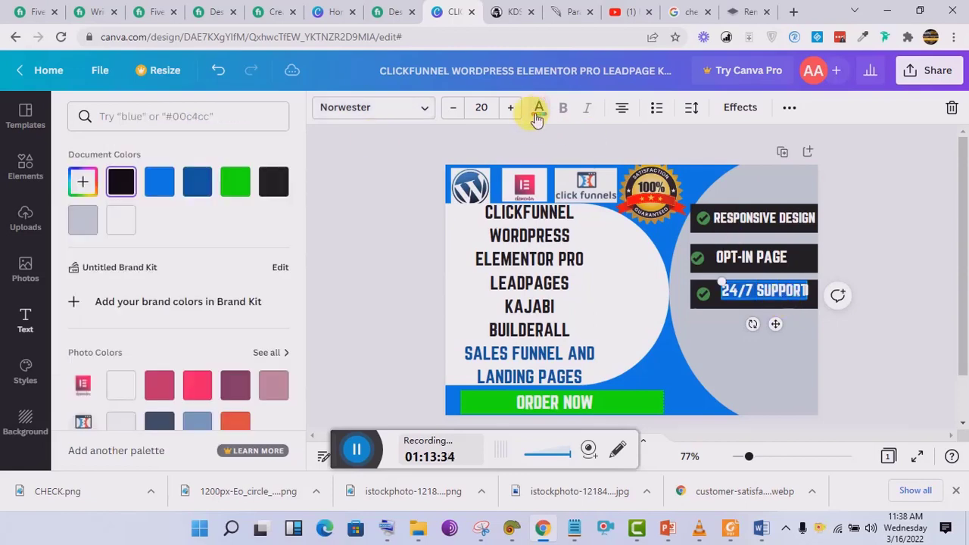
pyautogui.click(124, 221)
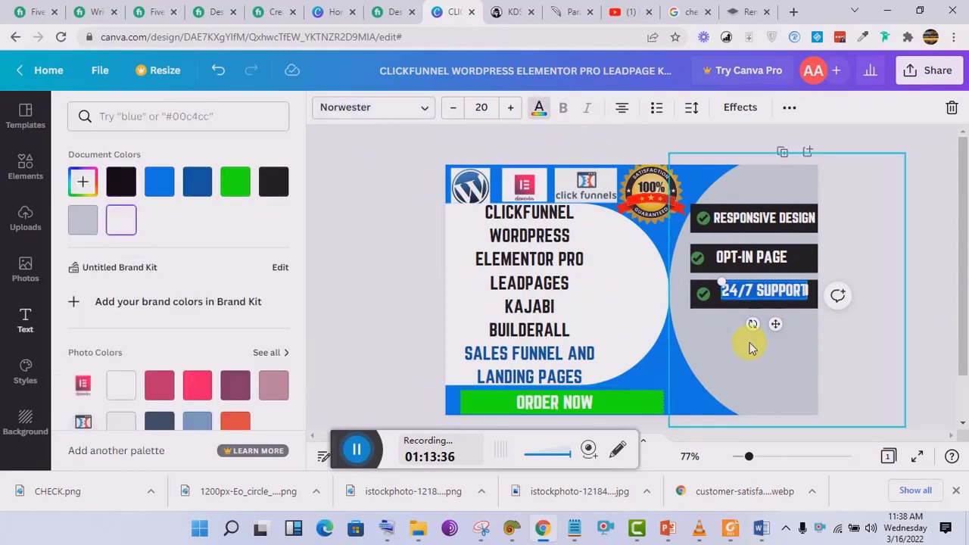
pyautogui.moveTo(782, 337); pyautogui.dragTo(782, 342)
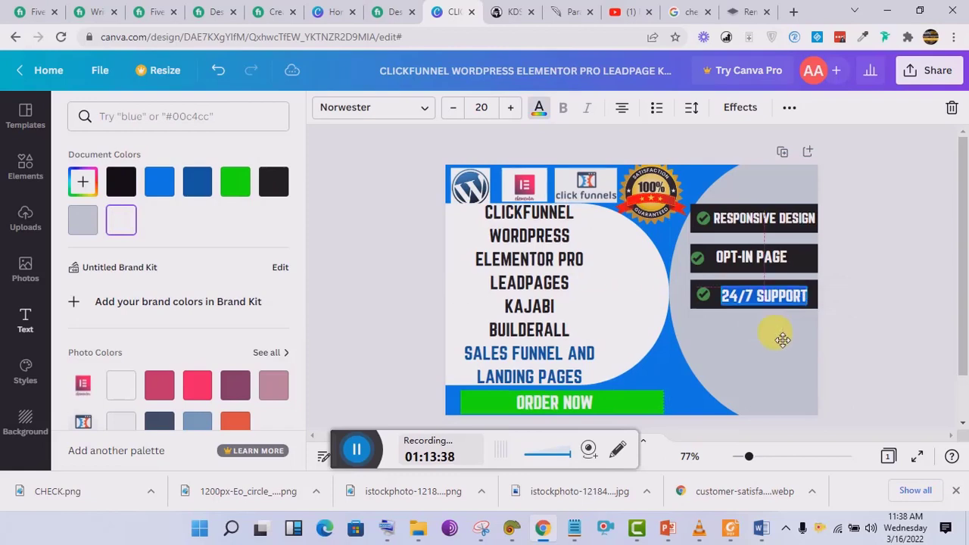
pyautogui.click(856, 302)
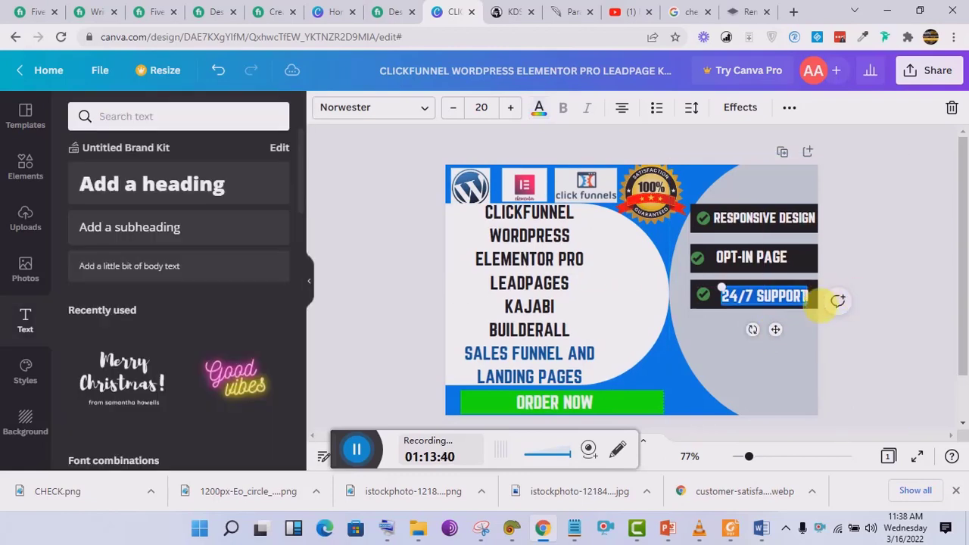
# Duplicate the third black bar and its check mark to form a fourth feature bar below 24/7 SUPPORT.
pyautogui.click(854, 342)
pyautogui.click(814, 298)
pyautogui.click(931, 113)
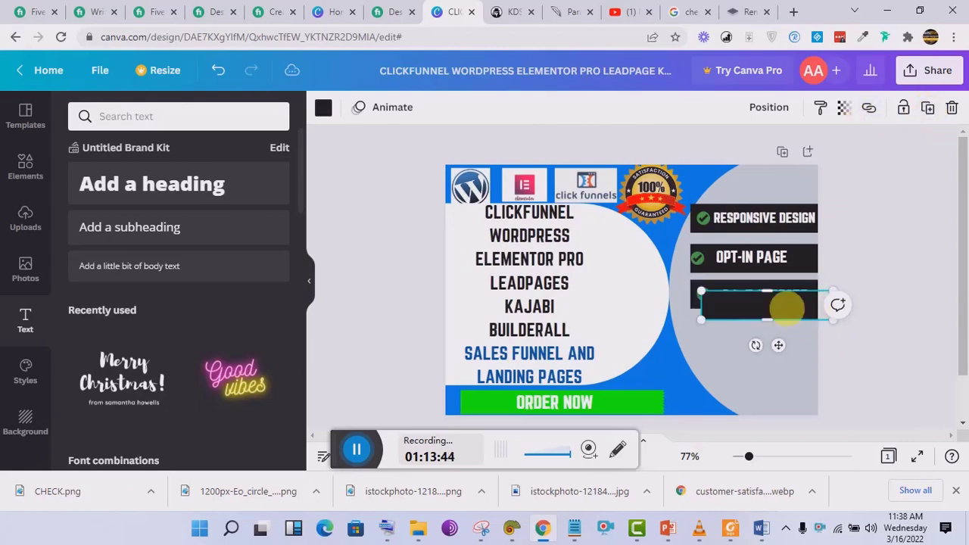
pyautogui.moveTo(788, 353); pyautogui.dragTo(770, 379)
pyautogui.click(703, 295)
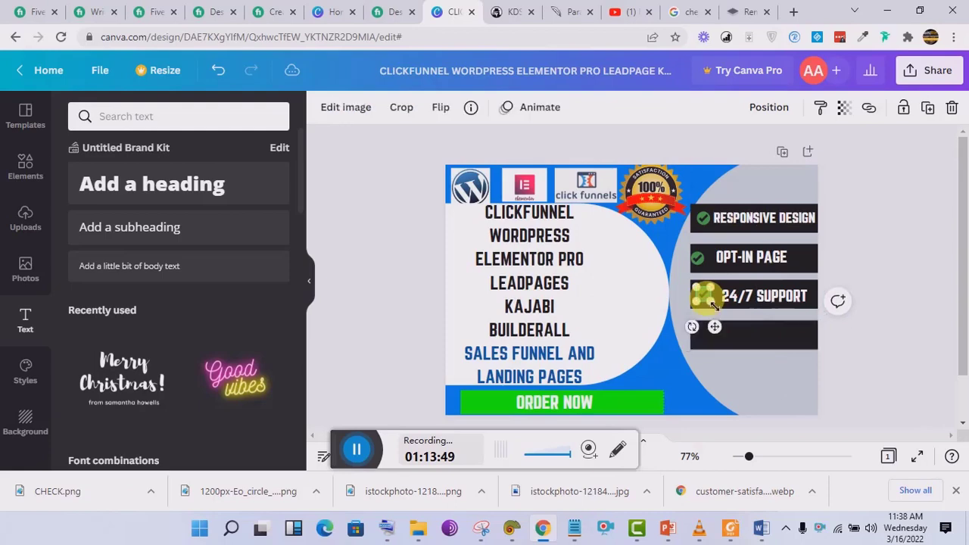
pyautogui.click(931, 112)
pyautogui.moveTo(726, 340); pyautogui.dragTo(720, 379)
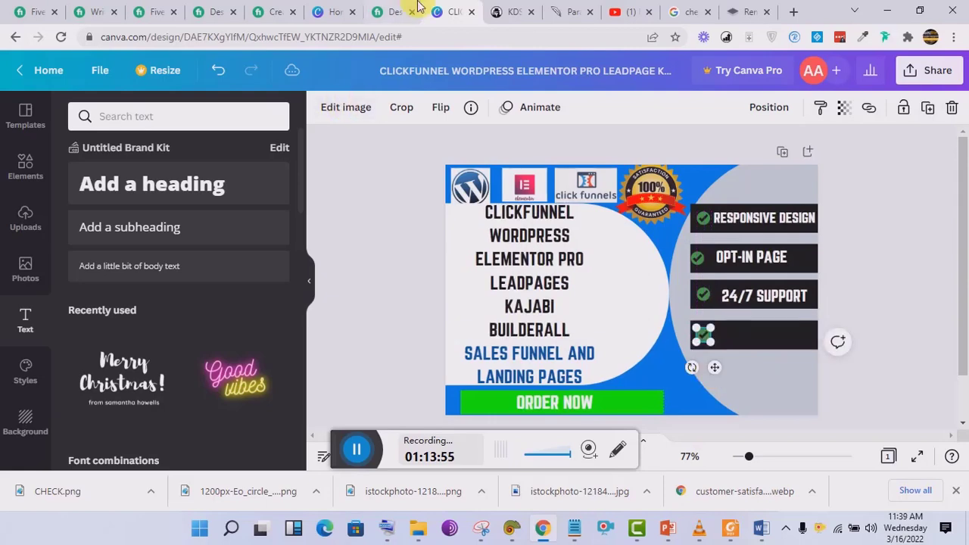
# Check the feature list in the reference WordPress landing page gig image on Fiverr, returning to the Canva design.
pyautogui.click(396, 11)
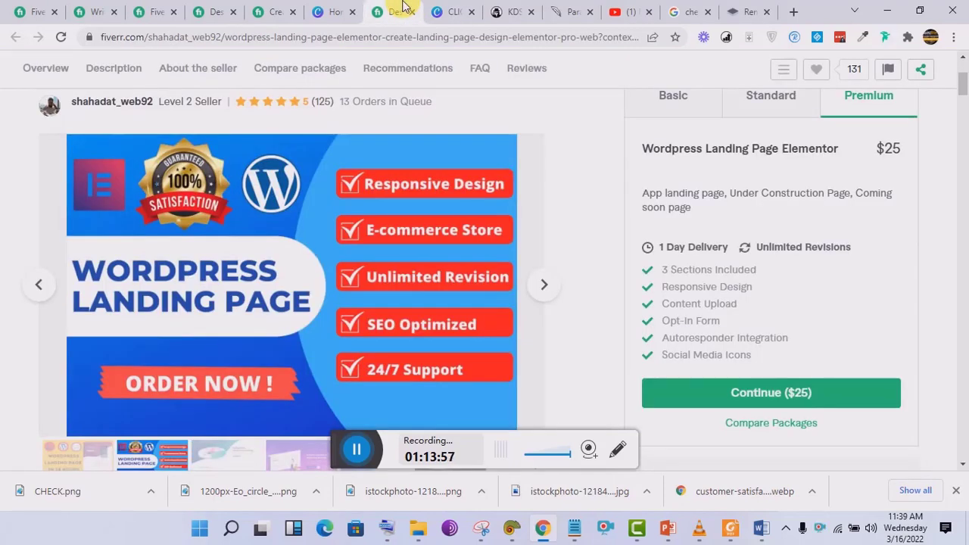
pyautogui.click(443, 11)
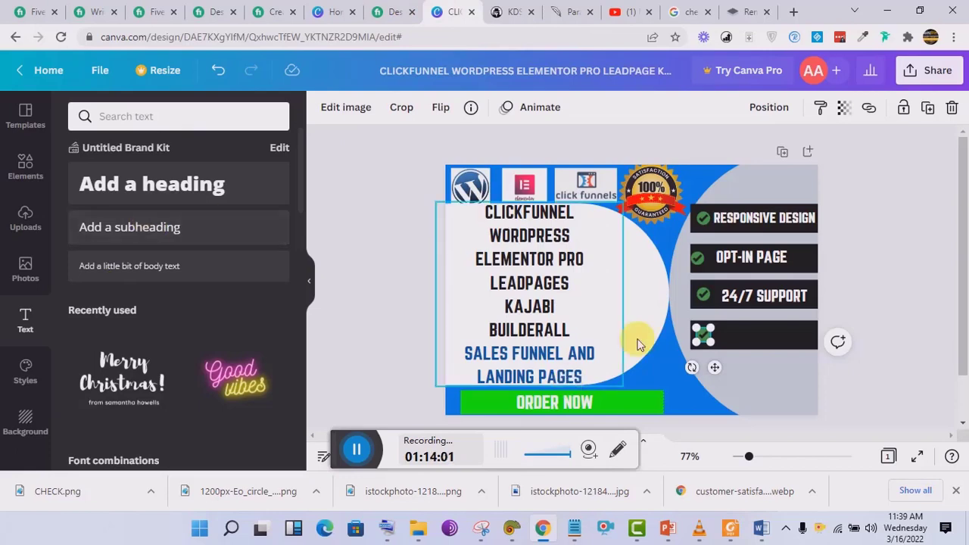
pyautogui.click(839, 271)
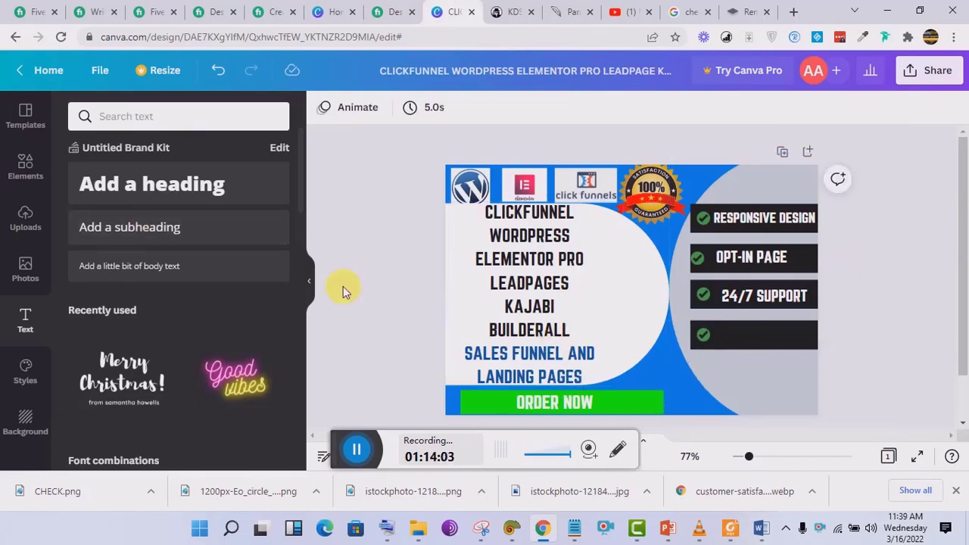
# Add a subheading in the Norwester font reading SEO OPTIMIZED.
pyautogui.click(232, 241)
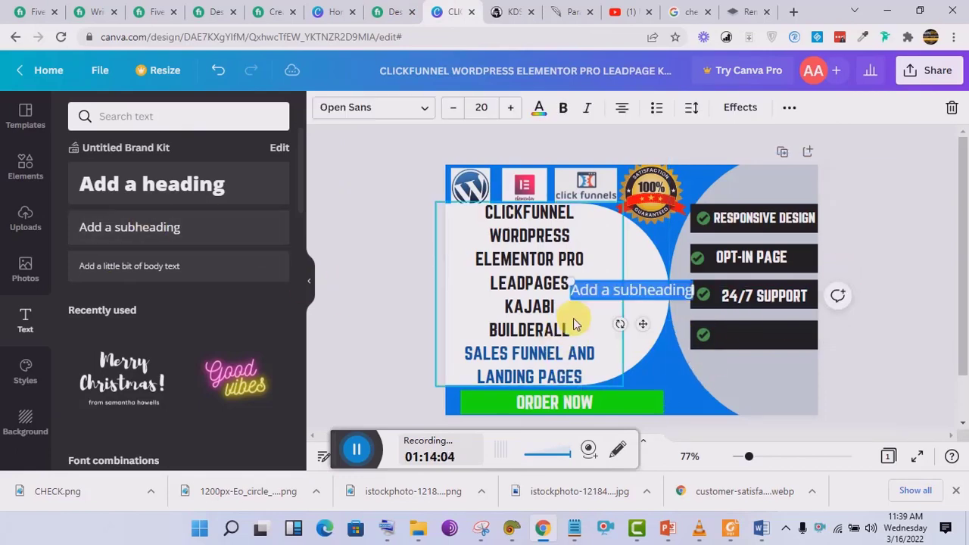
pyautogui.click(394, 107)
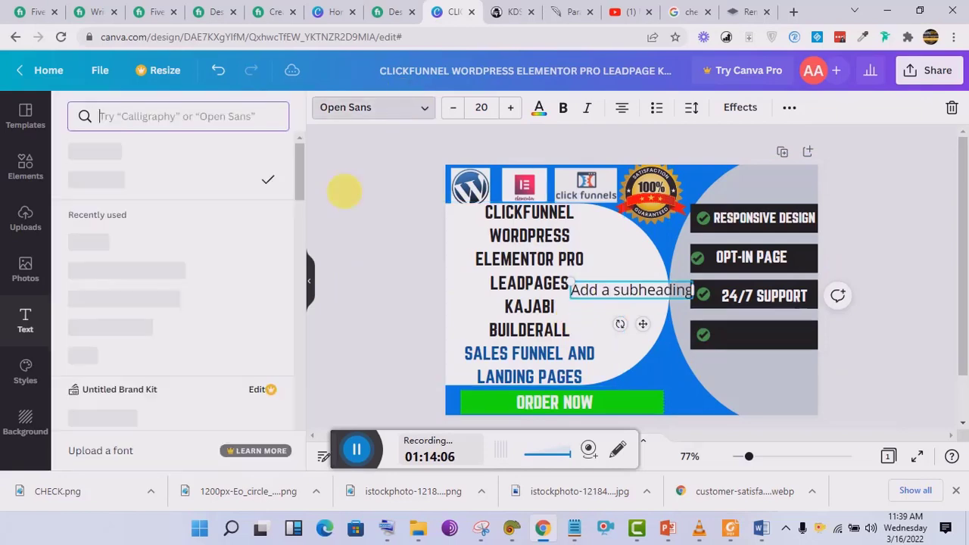
pyautogui.click(217, 156)
pyautogui.write('S')
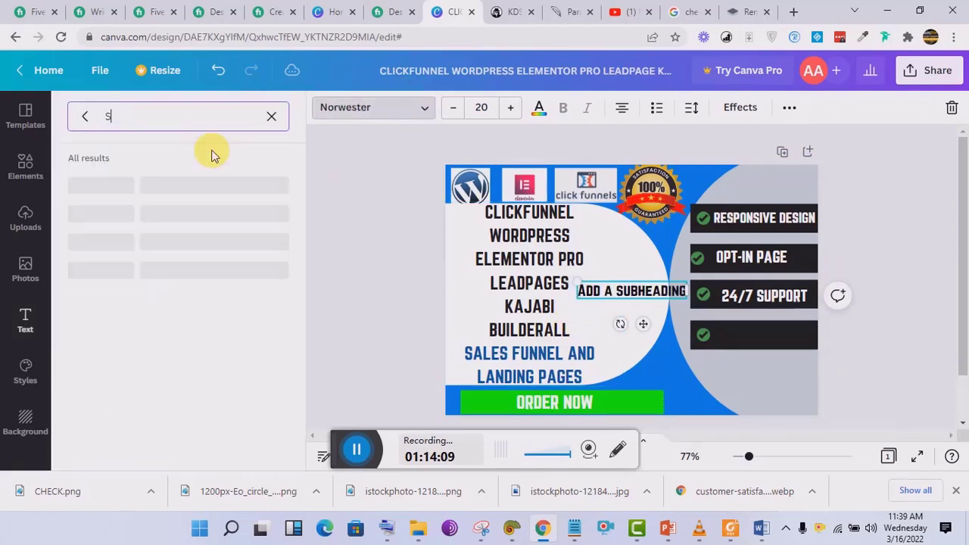
pyautogui.click(271, 115)
pyautogui.doubleClick(629, 292)
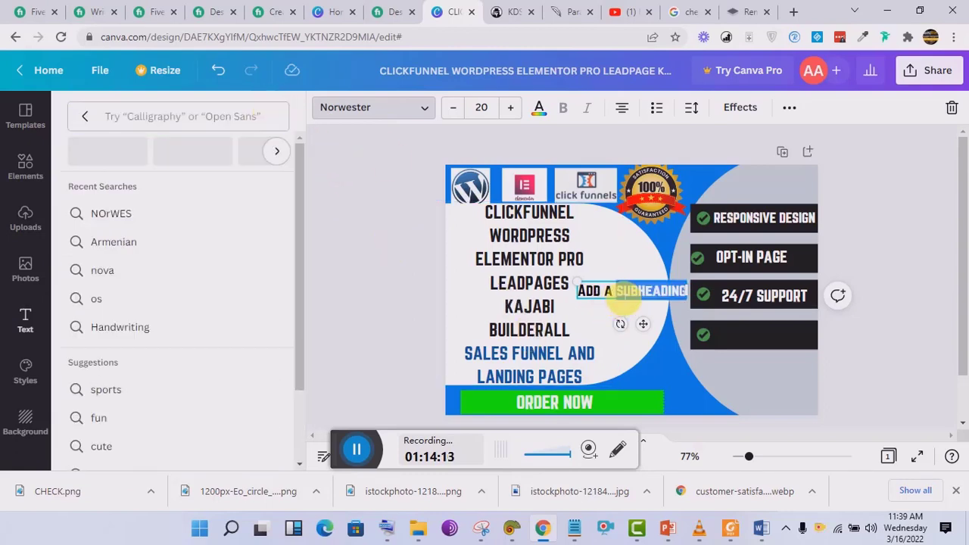
pyautogui.hotkey('ctrl', 'a')
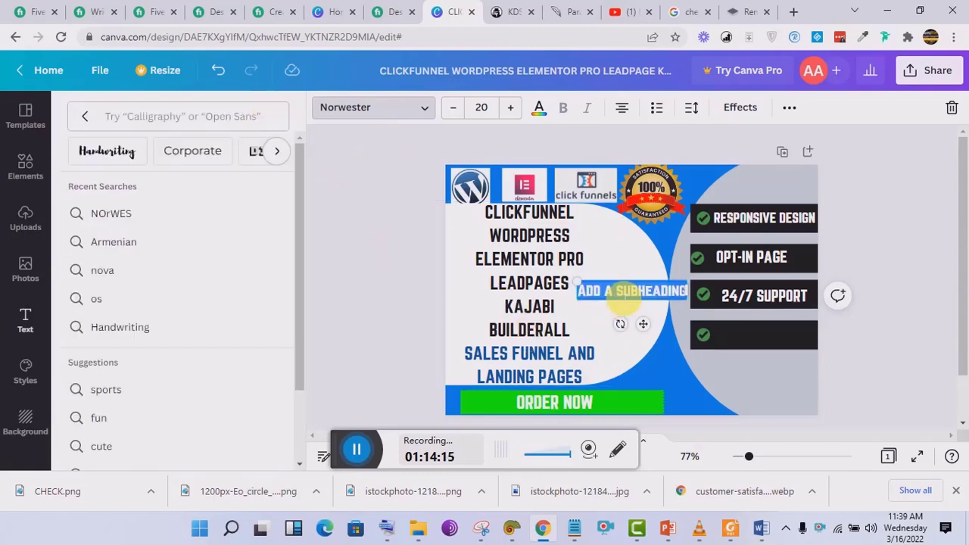
pyautogui.write('SEO OP')
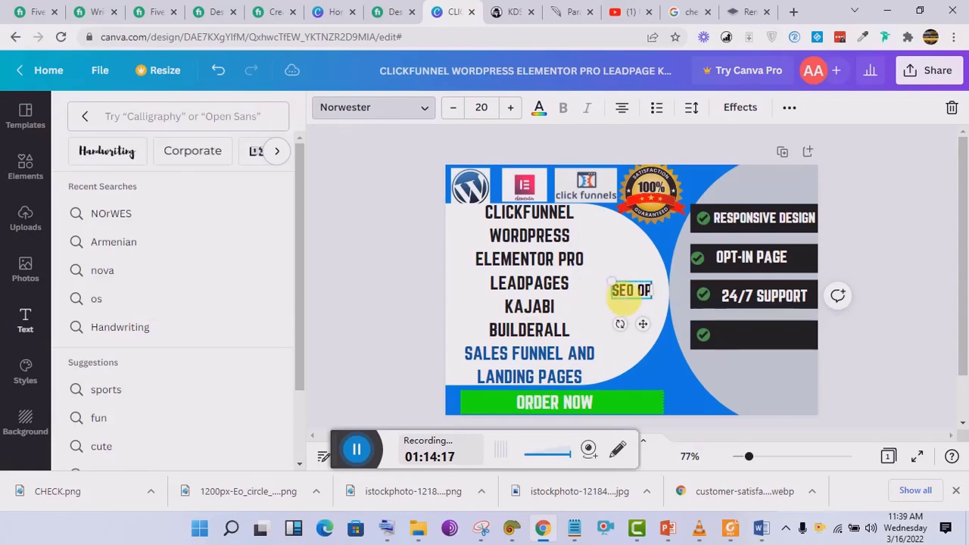
pyautogui.write('TIMIZED')
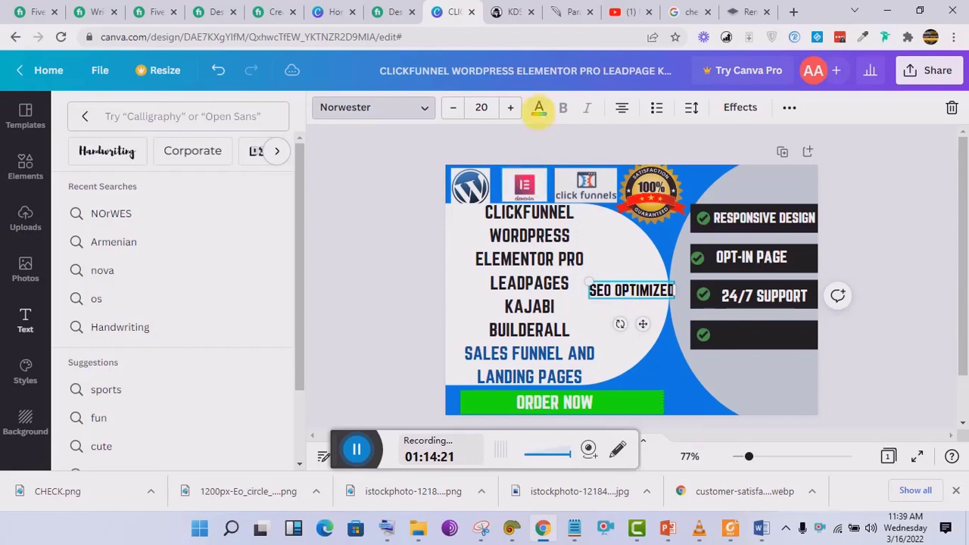
# Color the SEO OPTIMIZED label white and place it on the fourth black bar beside its check mark.
pyautogui.click(538, 108)
pyautogui.click(123, 220)
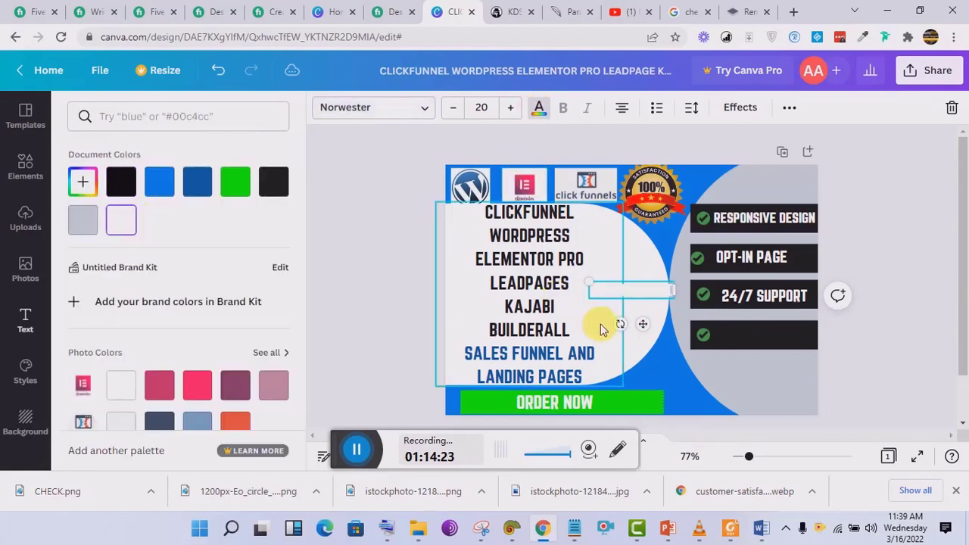
pyautogui.moveTo(650, 337); pyautogui.dragTo(768, 372)
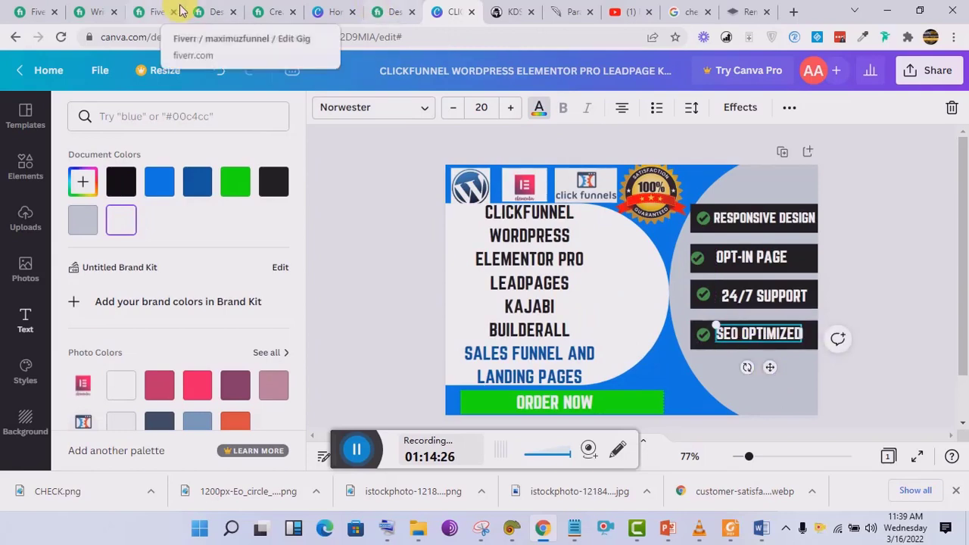
# Copy the phrase "Payment Gateway integration" from the gig description on Fiverr and return to the Canva design.
pyautogui.click(102, 7)
pyautogui.click(136, 7)
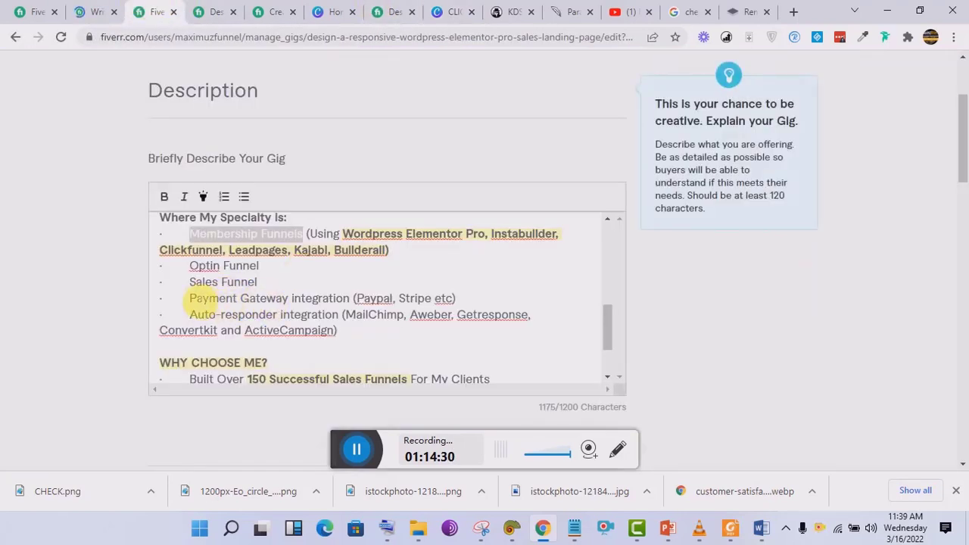
pyautogui.moveTo(189, 301); pyautogui.dragTo(354, 300)
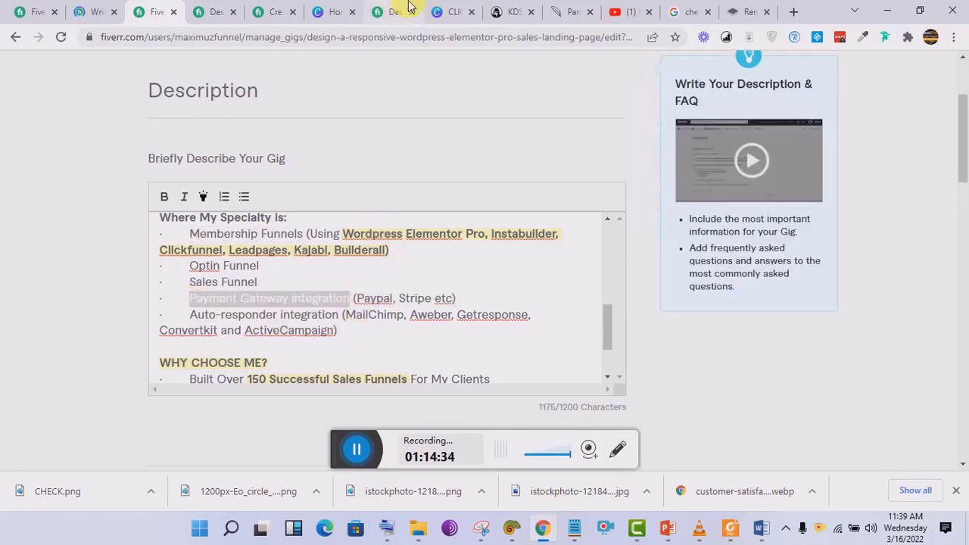
pyautogui.click(448, 11)
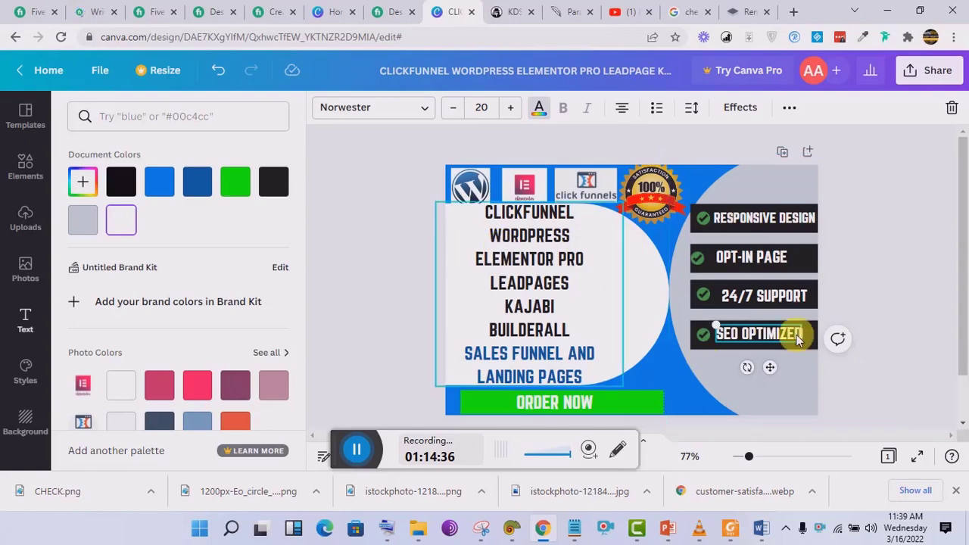
# Duplicate a black bar and a check mark to form a fifth feature bar below SEO OPTIMIZED.
pyautogui.click(825, 308)
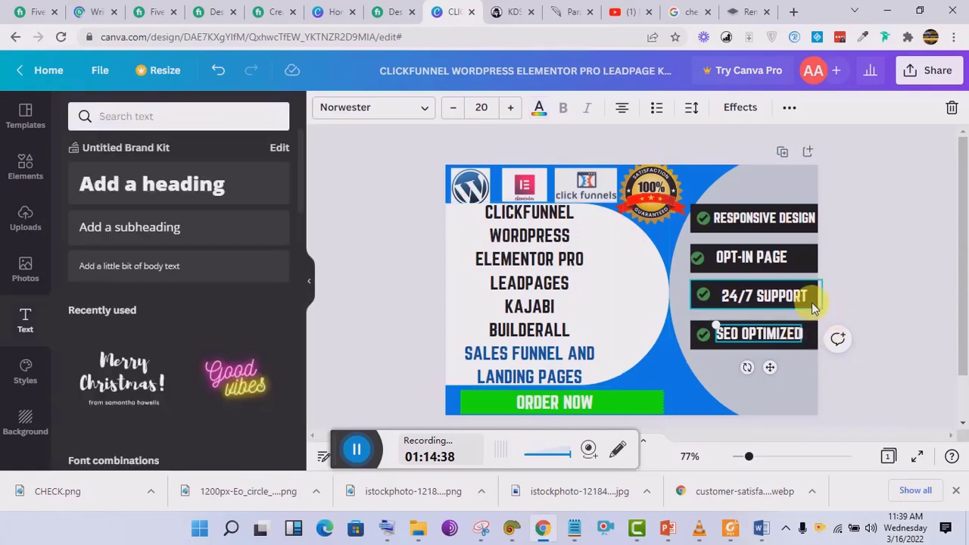
pyautogui.click(812, 303)
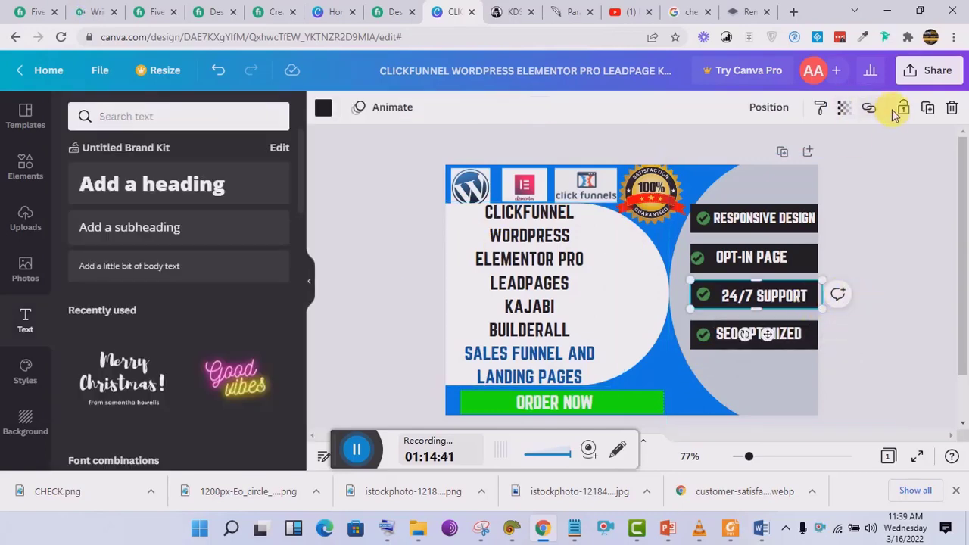
pyautogui.click(930, 114)
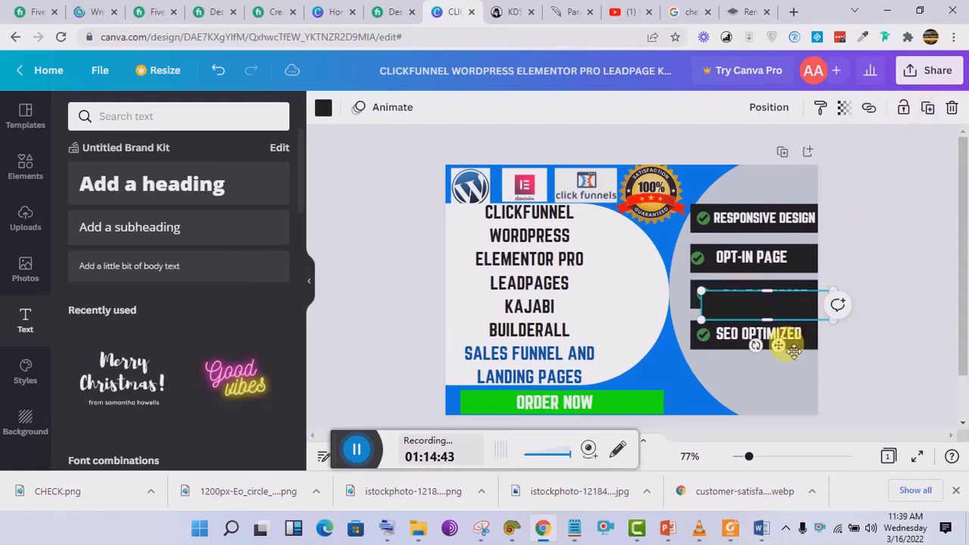
pyautogui.moveTo(785, 353); pyautogui.dragTo(771, 412)
pyautogui.moveTo(687, 386); pyautogui.dragTo(697, 383)
pyautogui.click(710, 340)
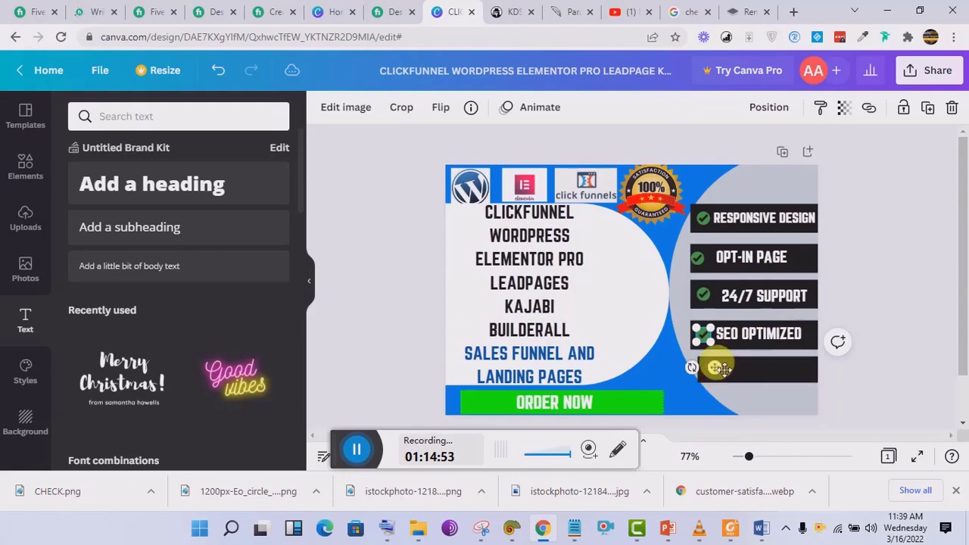
pyautogui.click(929, 106)
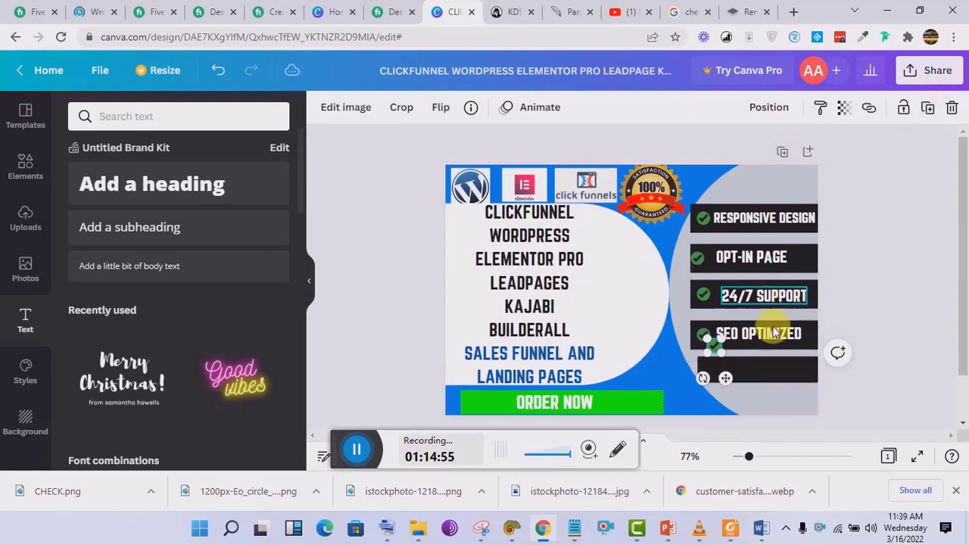
pyautogui.moveTo(733, 383); pyautogui.dragTo(728, 406)
# Add a subheading in the Norwester font reading "Payment Gateway integration".
pyautogui.click(125, 227)
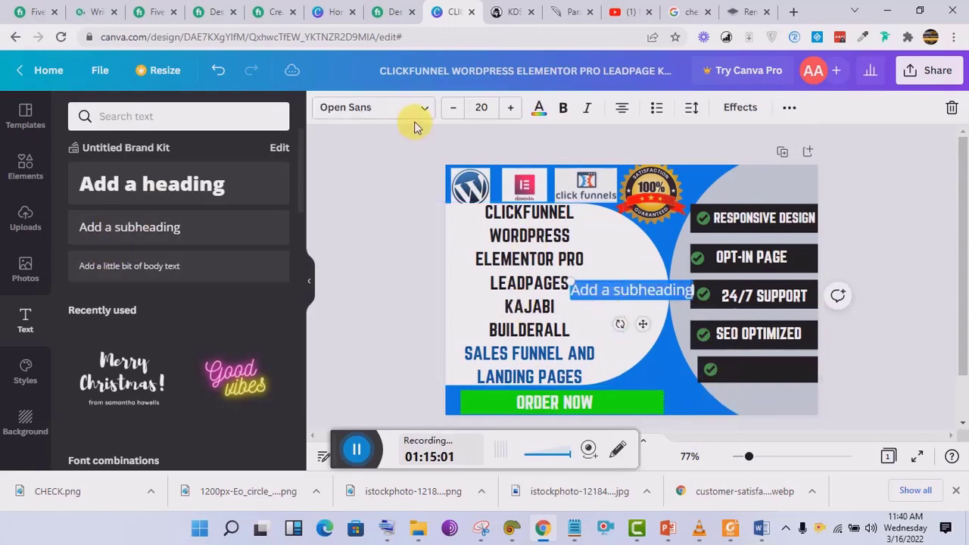
pyautogui.click(416, 111)
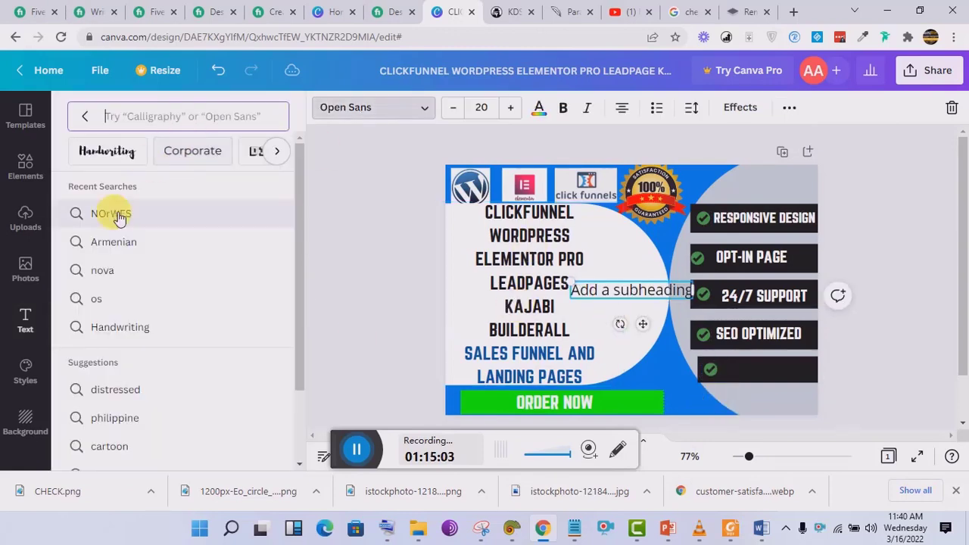
pyautogui.click(85, 116)
pyautogui.click(129, 154)
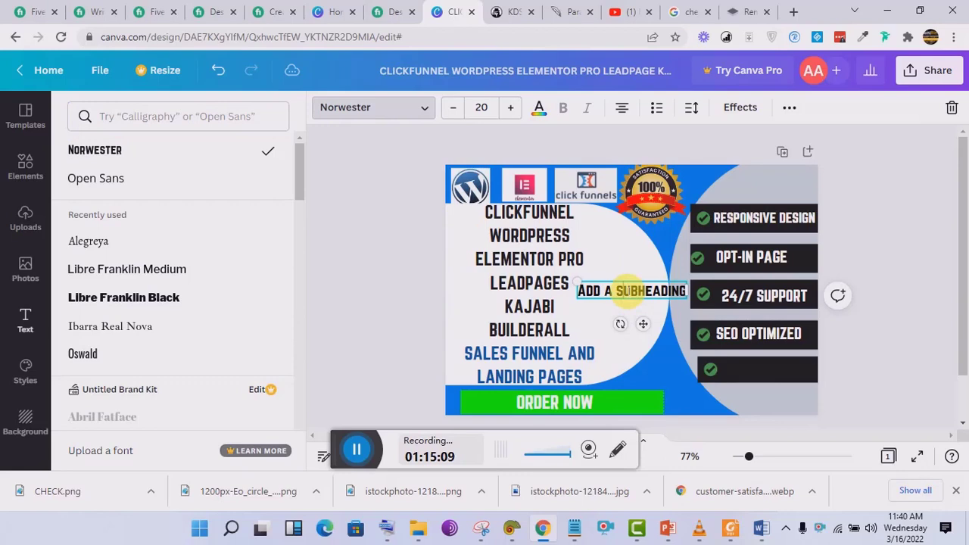
pyautogui.doubleClick(629, 291)
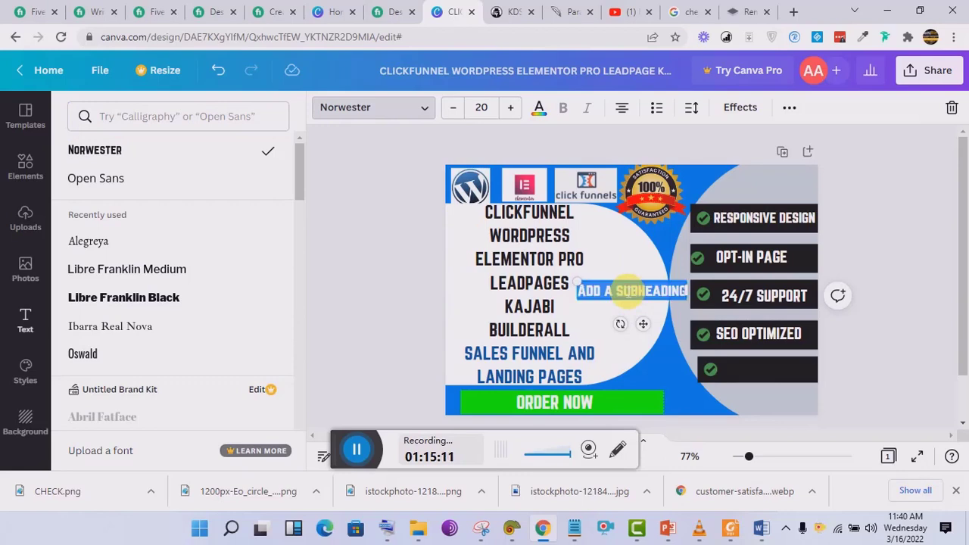
pyautogui.write('Payment Gateway Integration')
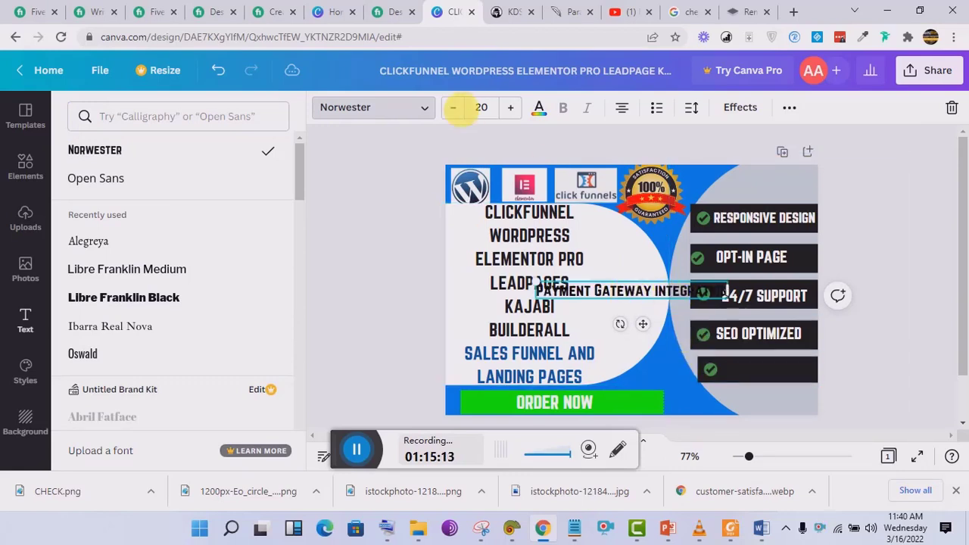
# Color the Payment Gateway integration label white and move it to the fifth black bar.
pyautogui.click(540, 110)
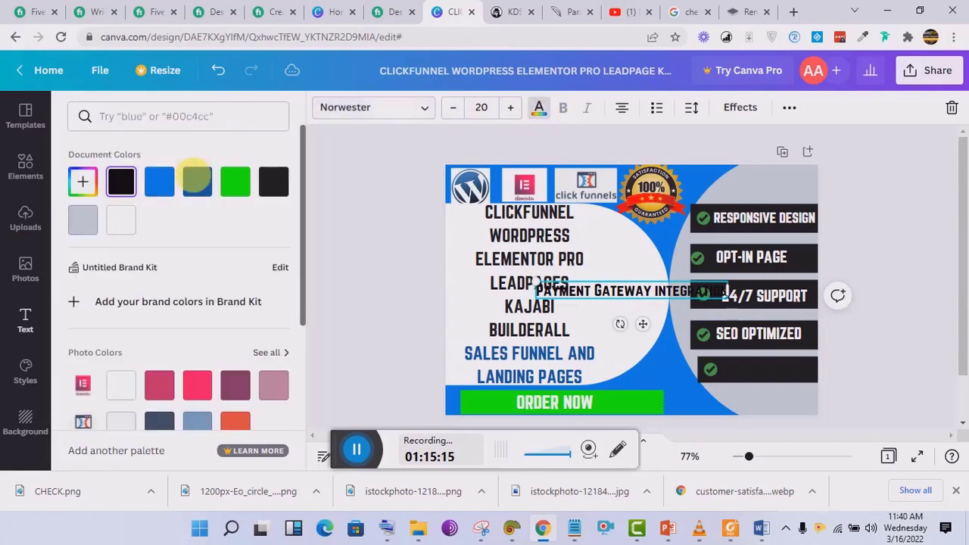
pyautogui.click(121, 219)
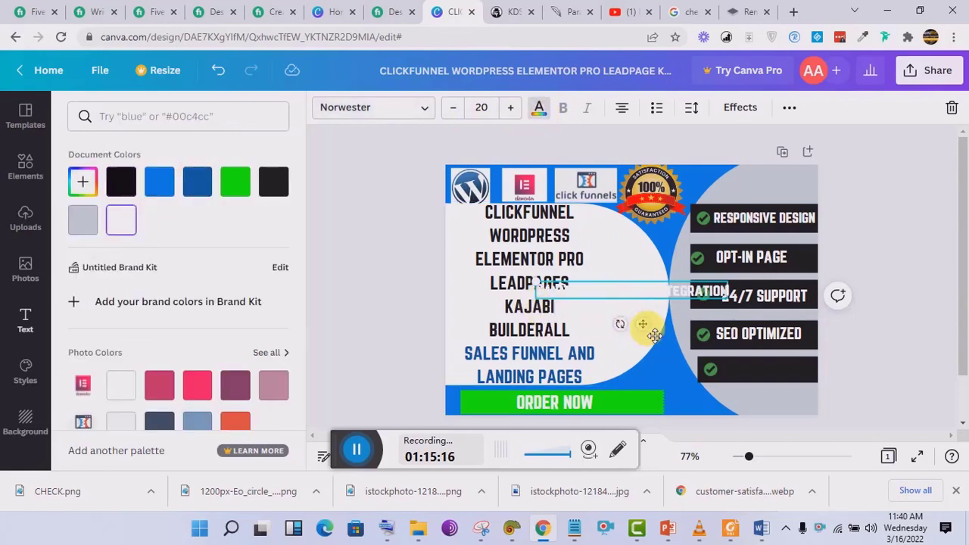
pyautogui.moveTo(653, 335); pyautogui.dragTo(724, 401)
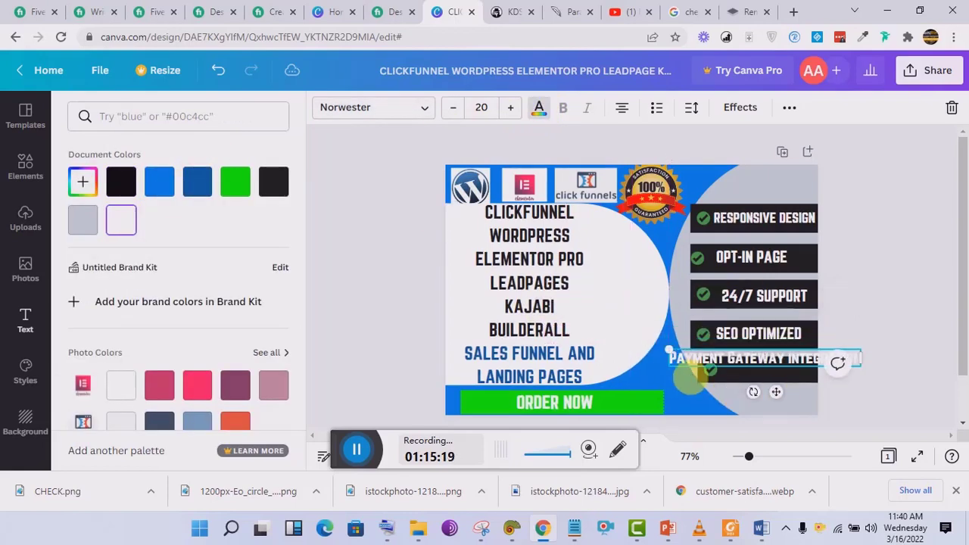
# Resize the Payment Gateway integration label to two lines at font size 15.6 and fit it on the fifth bar beside its check mark.
pyautogui.moveTo(671, 356); pyautogui.dragTo(768, 361)
pyautogui.moveTo(793, 409); pyautogui.dragTo(745, 416)
pyautogui.click(511, 109)
pyautogui.click(511, 108)
pyautogui.click(511, 109)
pyautogui.click(511, 108)
pyautogui.click(511, 108)
pyautogui.click(511, 109)
pyautogui.moveTo(787, 422)
pyautogui.mouseDown()
pyautogui.moveTo(785, 402)
pyautogui.moveTo(786, 411)
pyautogui.mouseUp()
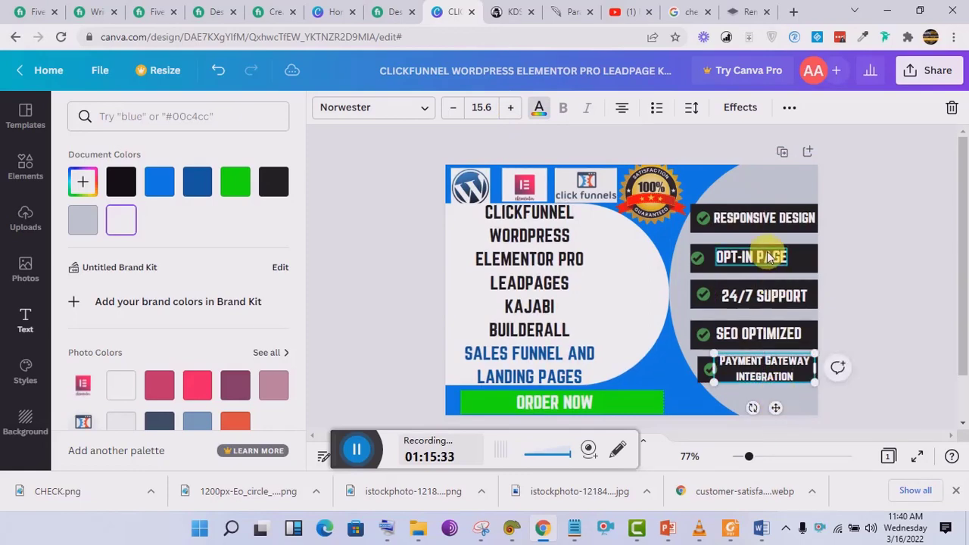
# Nudge the black bar behind RESPONSIVE DESIGN slightly upward and deselect it.
pyautogui.click(698, 214)
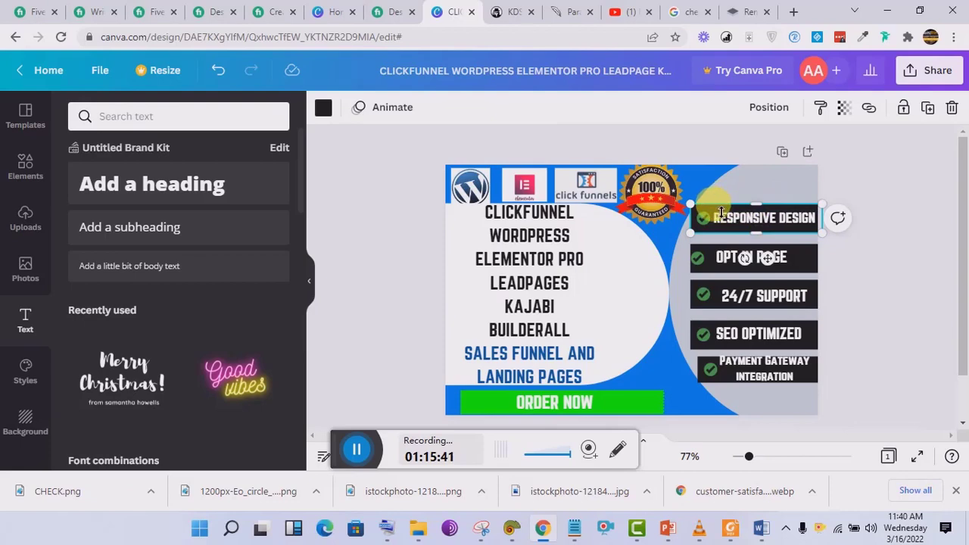
pyautogui.moveTo(721, 209); pyautogui.dragTo(721, 209)
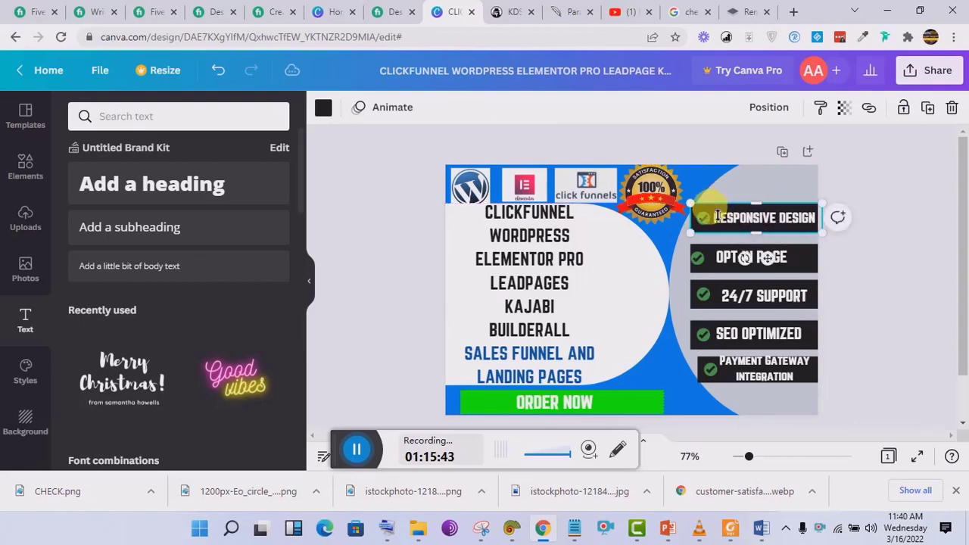
pyautogui.click(926, 204)
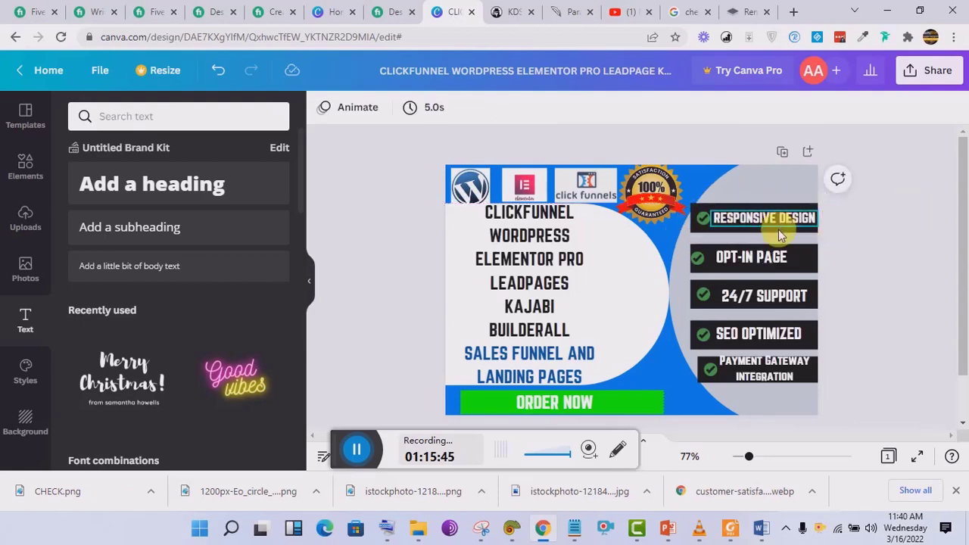
# Move the RESPONSIVE DESIGN bar group to the banner's upper edge and the OPT-IN PAGE bar, label and check mark up beneath it.
pyautogui.click(778, 231)
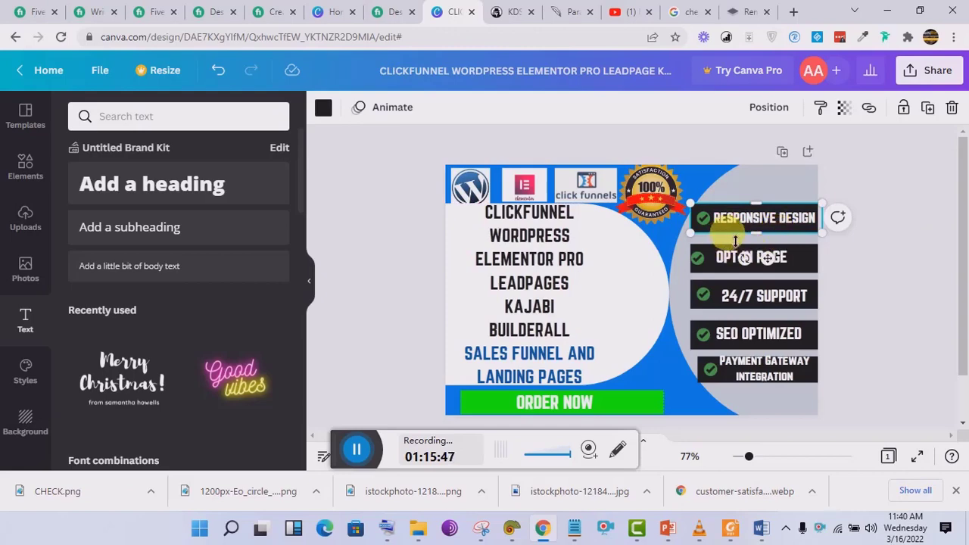
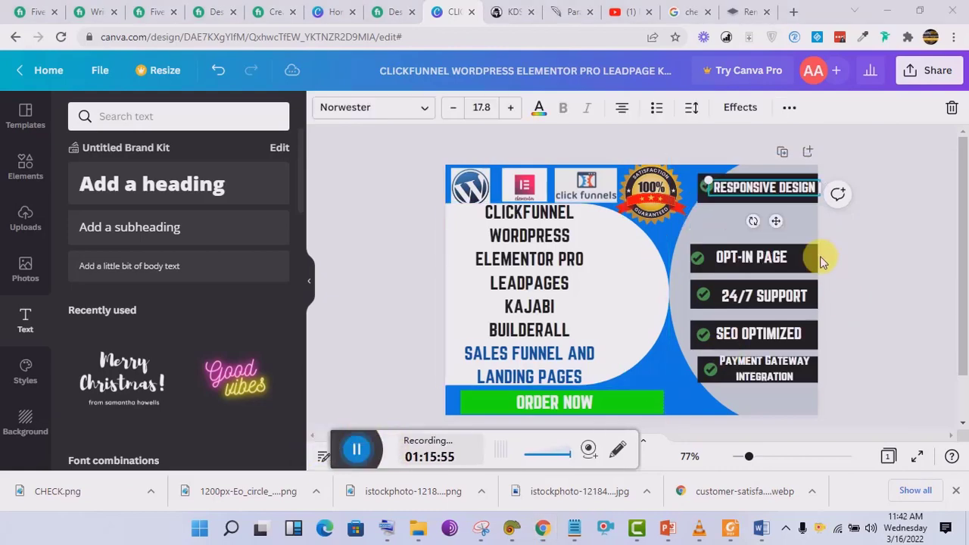
pyautogui.click(806, 257)
pyautogui.moveTo(806, 257); pyautogui.dragTo(811, 225)
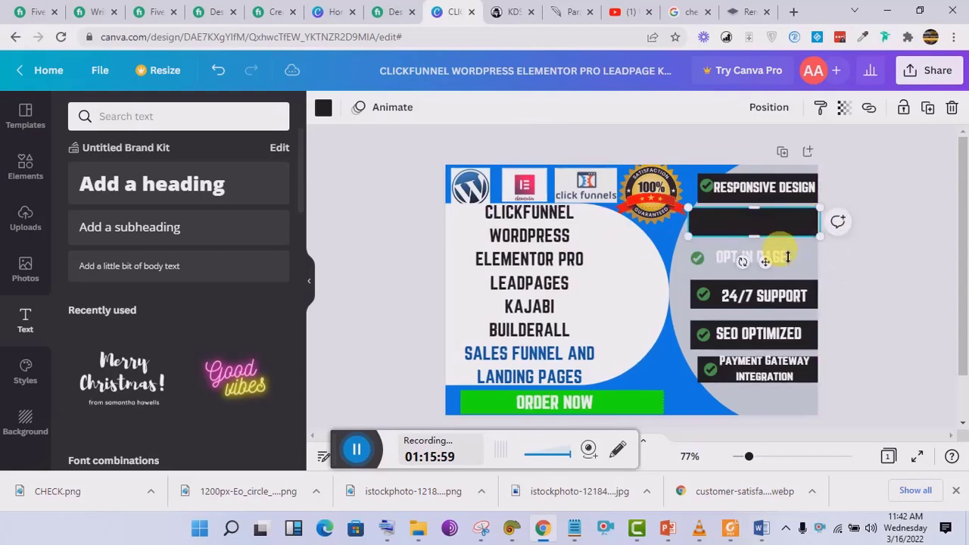
pyautogui.click(698, 260)
pyautogui.moveTo(698, 260); pyautogui.dragTo(703, 225)
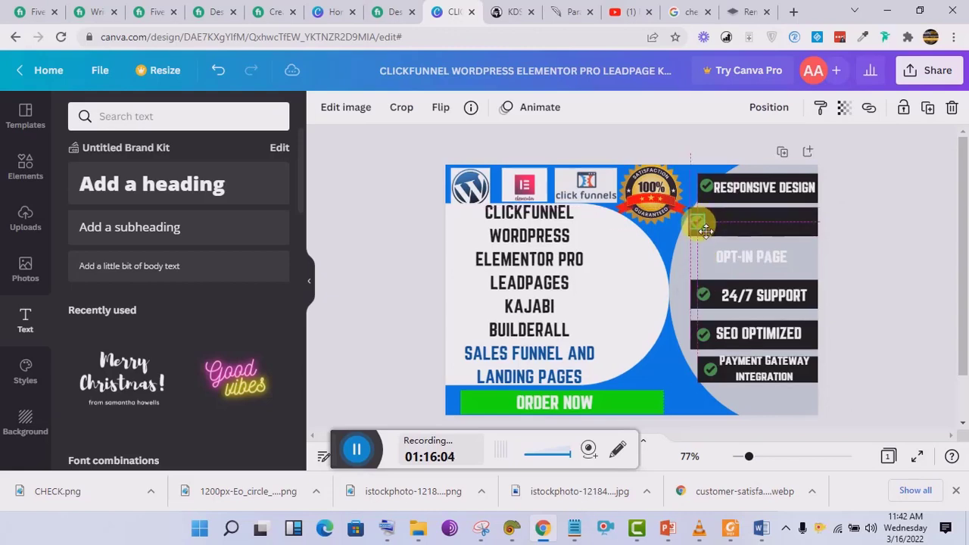
pyautogui.doubleClick(736, 257)
pyautogui.moveTo(736, 257); pyautogui.dragTo(748, 228)
pyautogui.click(698, 233)
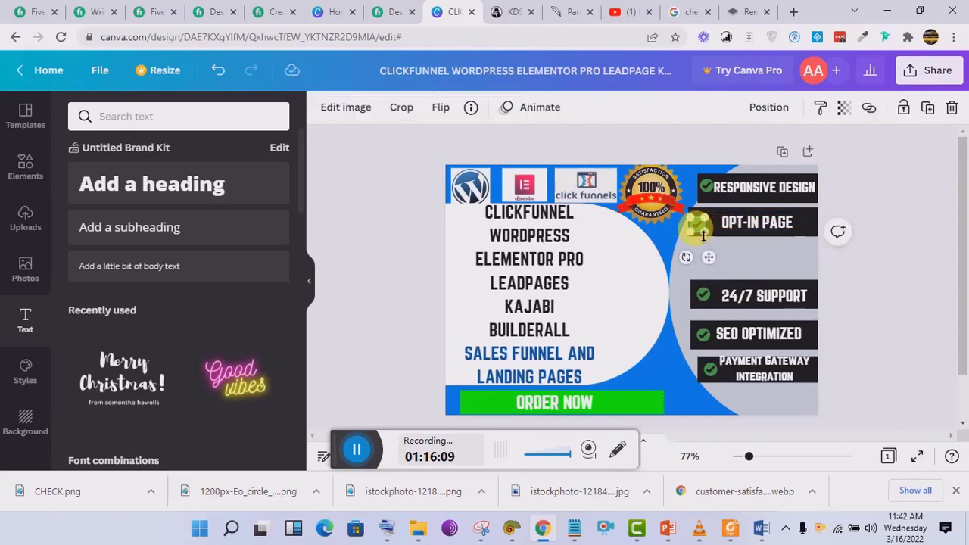
pyautogui.moveTo(717, 264); pyautogui.dragTo(715, 253)
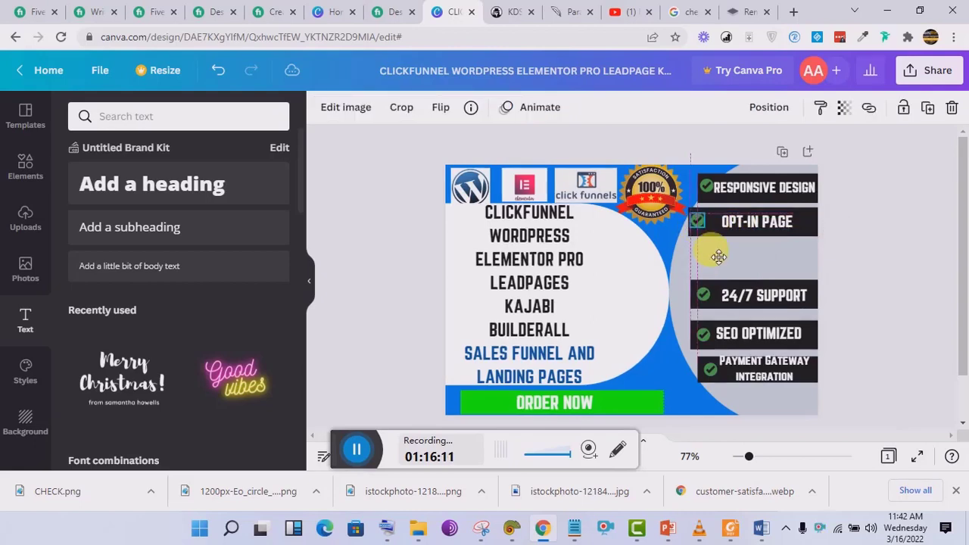
# Move the 24/7 SUPPORT bar, label and check mark up beneath the OPT-IN PAGE bar.
pyautogui.moveTo(715, 296); pyautogui.dragTo(717, 262)
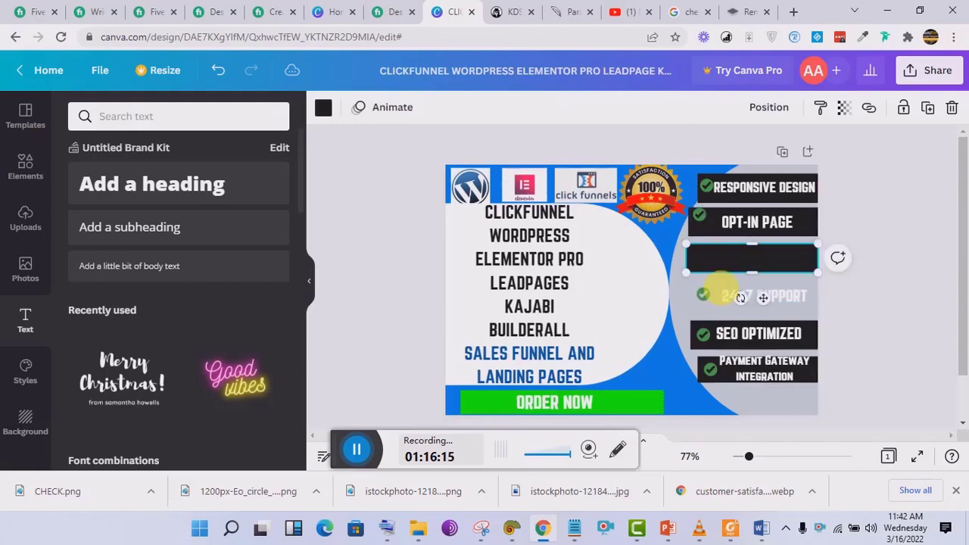
pyautogui.click(729, 302)
pyautogui.moveTo(730, 301); pyautogui.dragTo(727, 264)
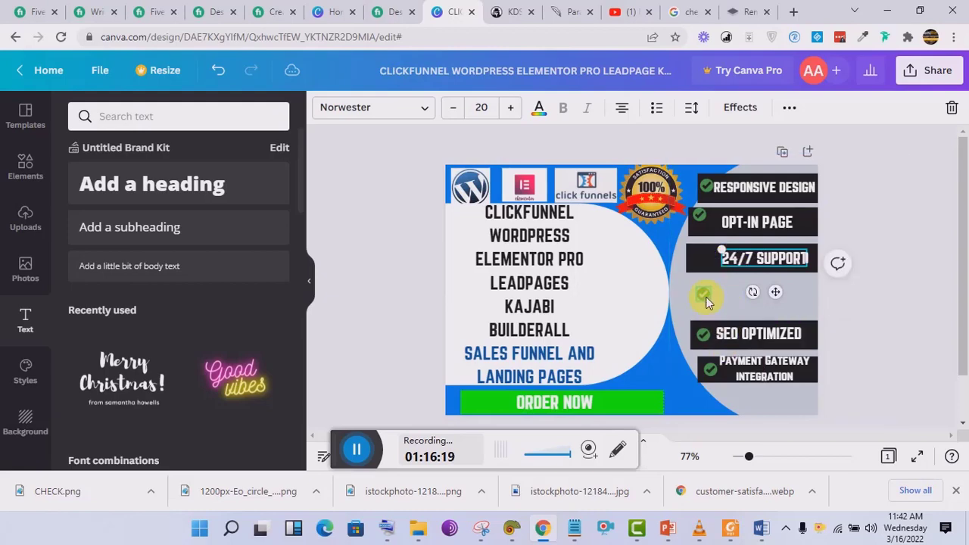
pyautogui.moveTo(706, 302); pyautogui.dragTo(702, 266)
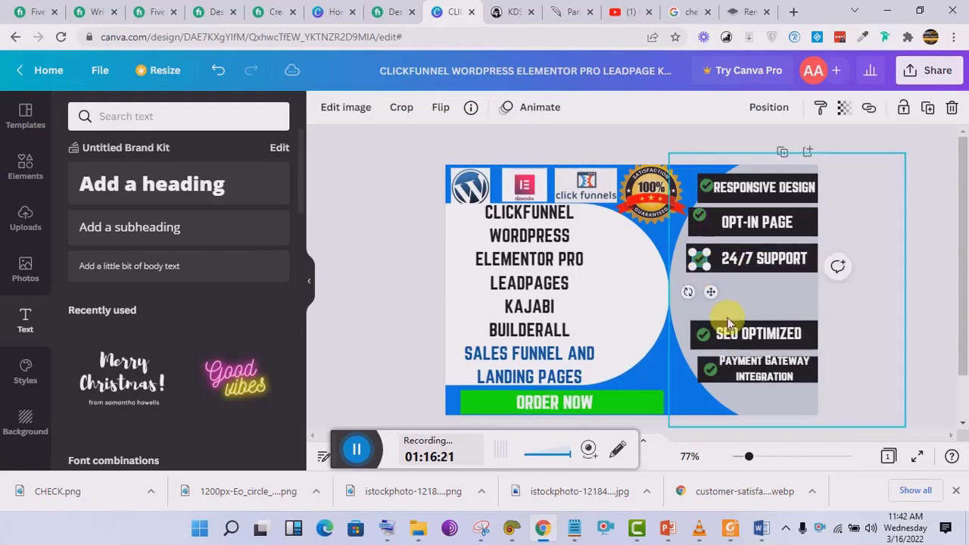
# Move the SEO OPTIMIZED bar, label and check mark up beneath the 24/7 SUPPORT bar.
pyautogui.click(710, 340)
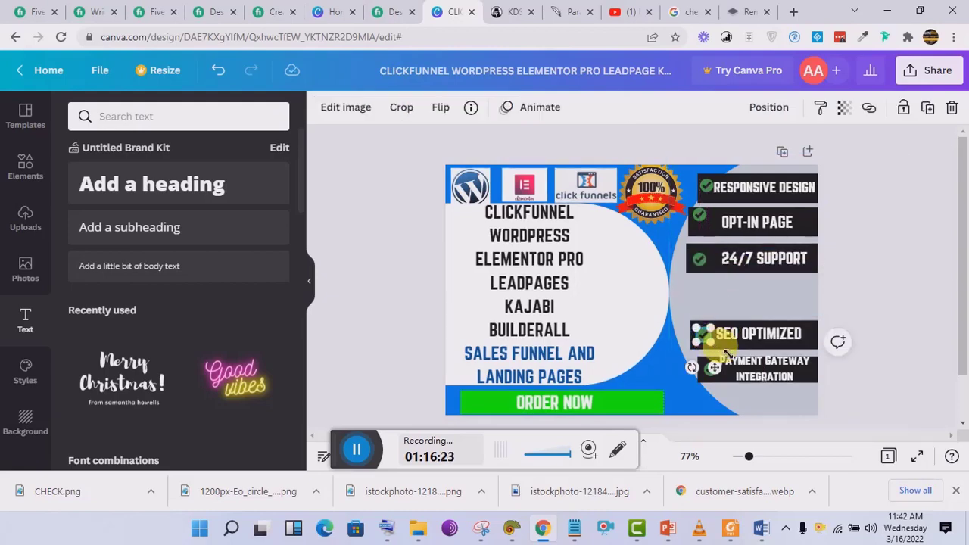
pyautogui.click(745, 349)
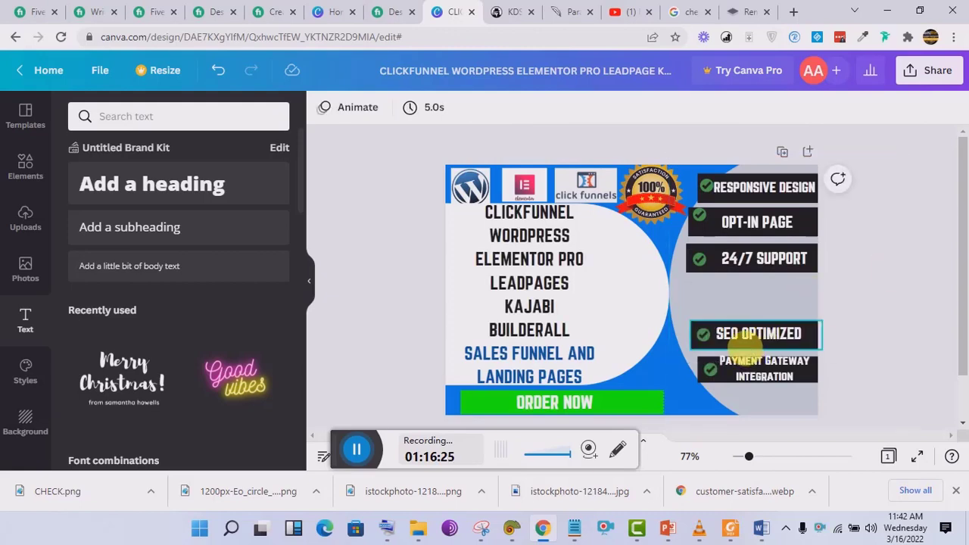
pyautogui.click(750, 353)
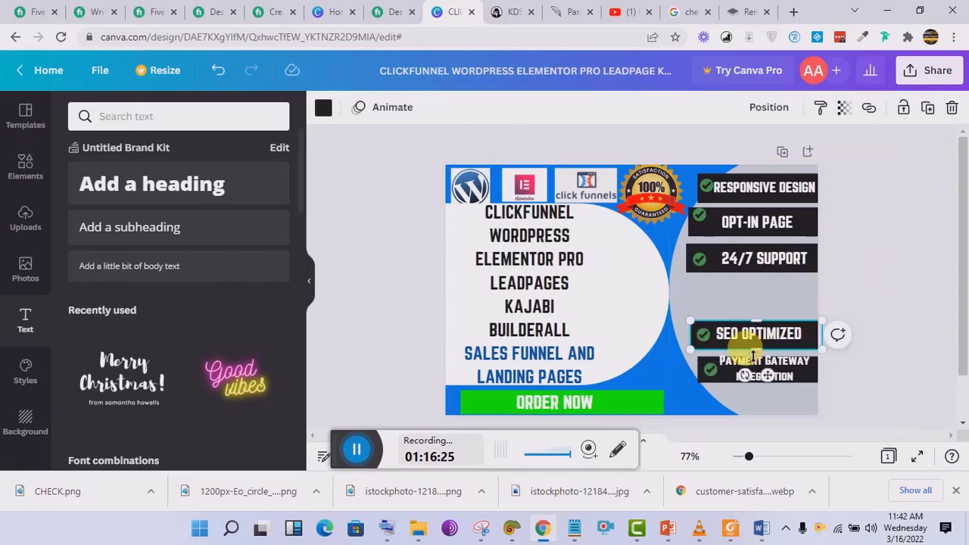
pyautogui.click(716, 336)
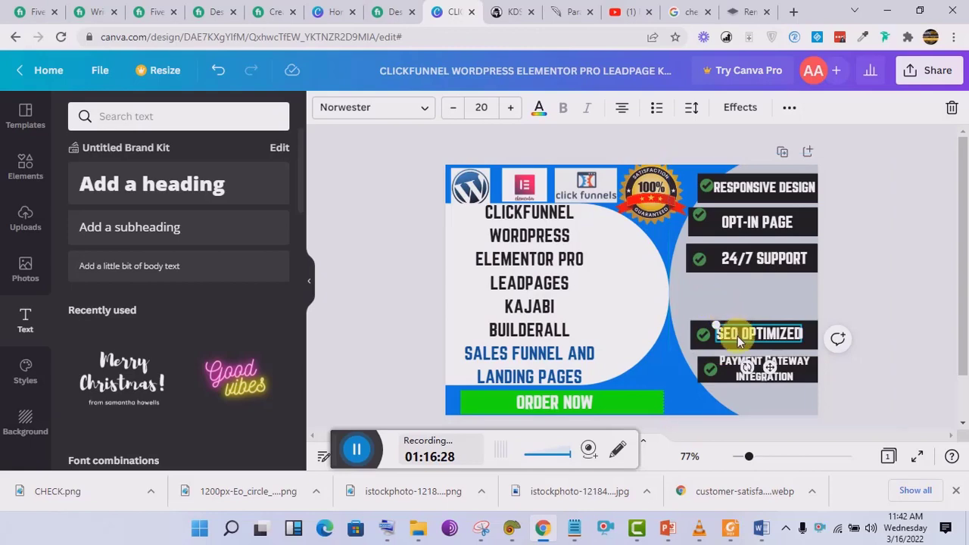
pyautogui.moveTo(737, 331); pyautogui.dragTo(732, 287)
pyautogui.click(731, 303)
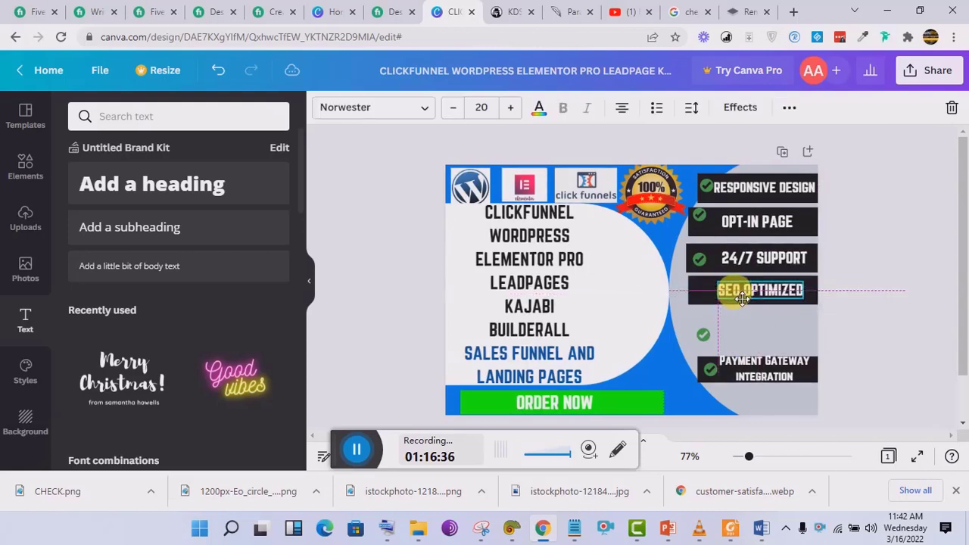
pyautogui.click(704, 337)
pyautogui.moveTo(705, 328); pyautogui.dragTo(702, 294)
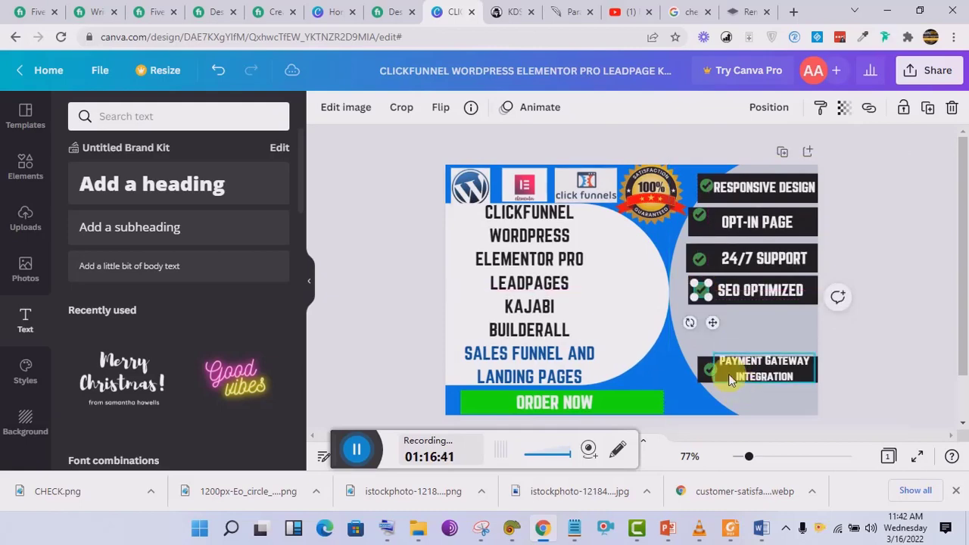
# Move the Payment Gateway integration bar, label and check mark up beneath the SEO OPTIMIZED bar and deselect them.
pyautogui.click(704, 377)
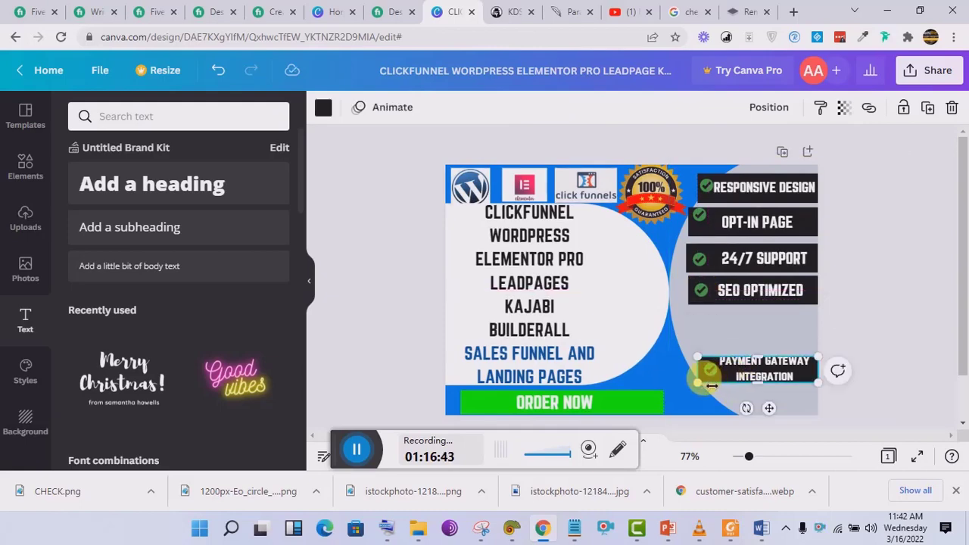
pyautogui.moveTo(771, 411); pyautogui.dragTo(768, 370)
pyautogui.moveTo(812, 341); pyautogui.dragTo(818, 342)
pyautogui.click(787, 375)
pyautogui.moveTo(788, 375); pyautogui.dragTo(790, 336)
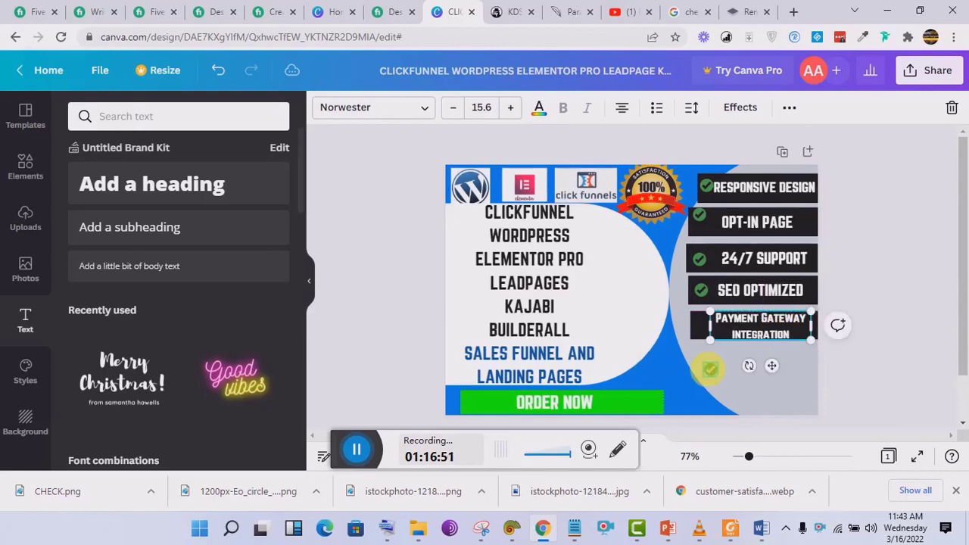
pyautogui.click(708, 373)
pyautogui.moveTo(722, 402); pyautogui.dragTo(715, 361)
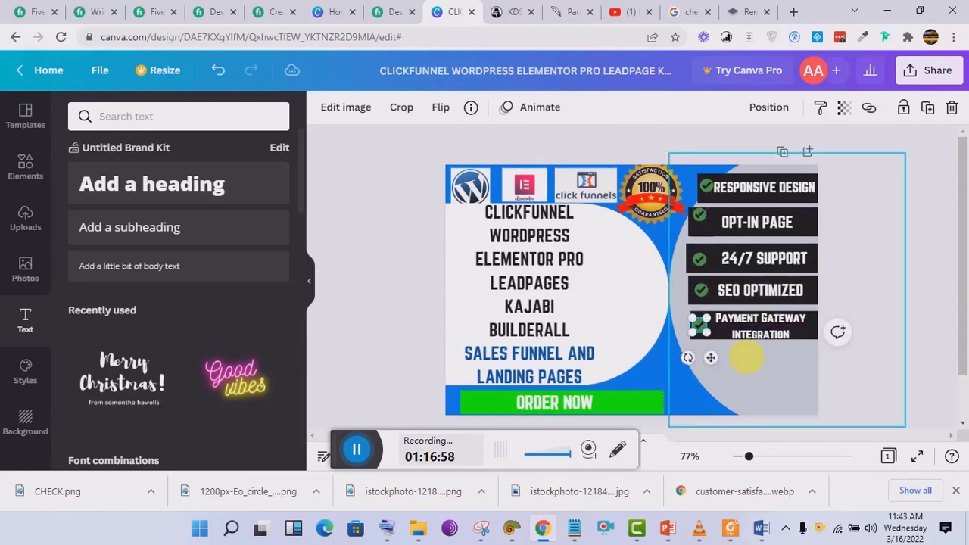
pyautogui.click(880, 301)
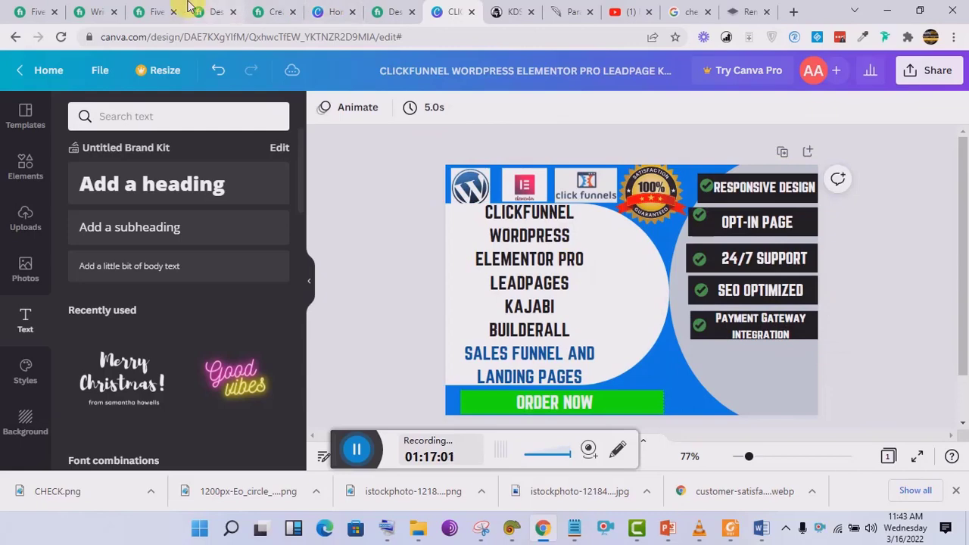
# Switch to the Fiverr gig description and copy the phrase "Auto-responder integration".
pyautogui.click(154, 11)
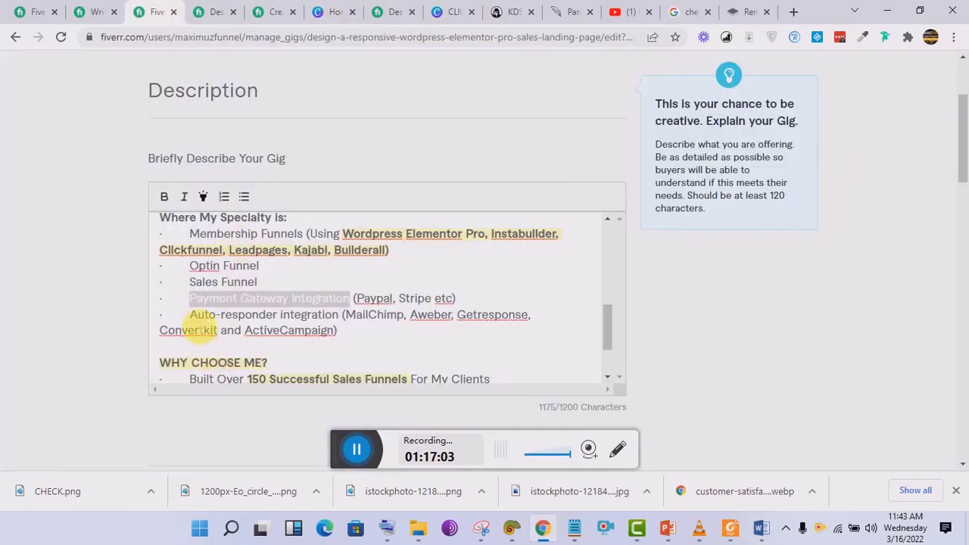
pyautogui.moveTo(190, 314); pyautogui.dragTo(348, 321)
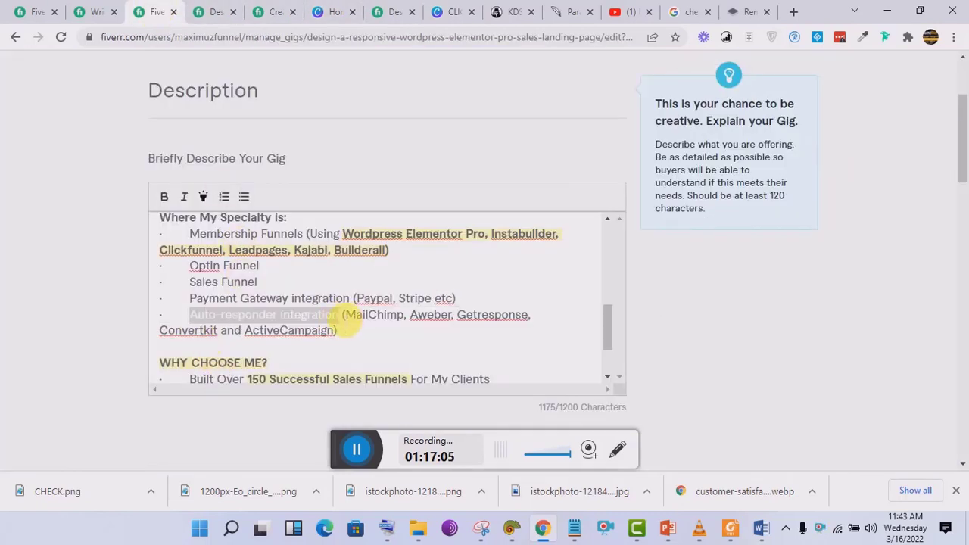
pyautogui.rightClick(344, 316)
pyautogui.click(408, 84)
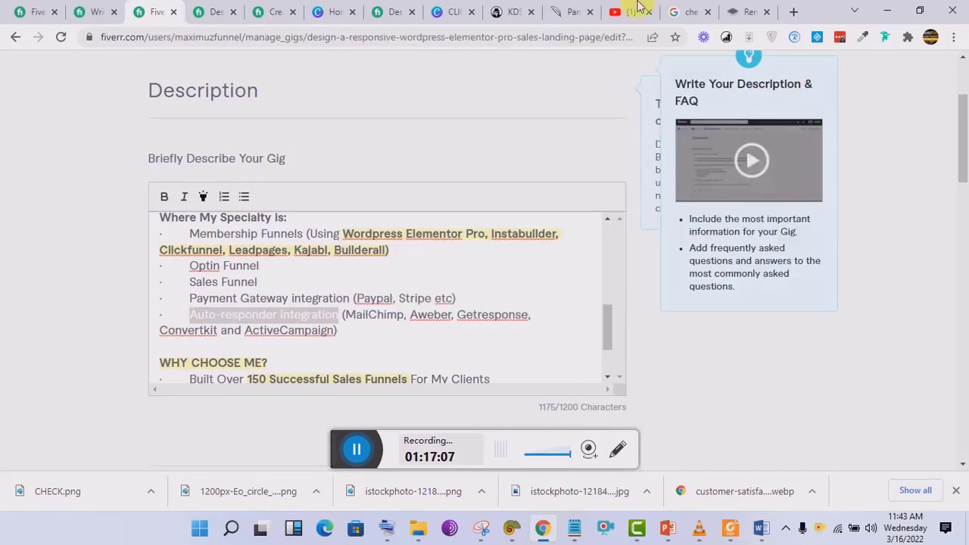
# Return to the Canva design and add a subheading in the Norwester font with the copied text "Auto-responder integration".
pyautogui.click(454, 11)
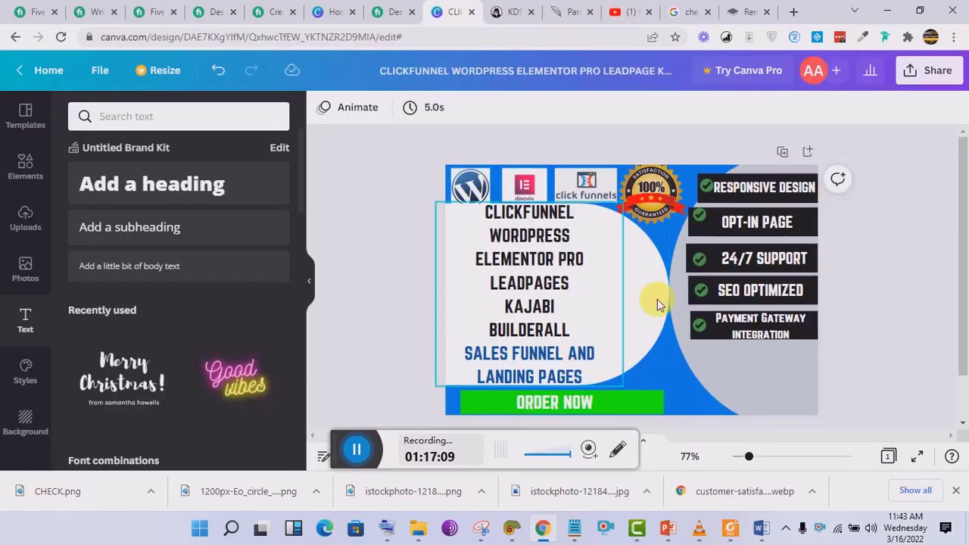
pyautogui.click(166, 229)
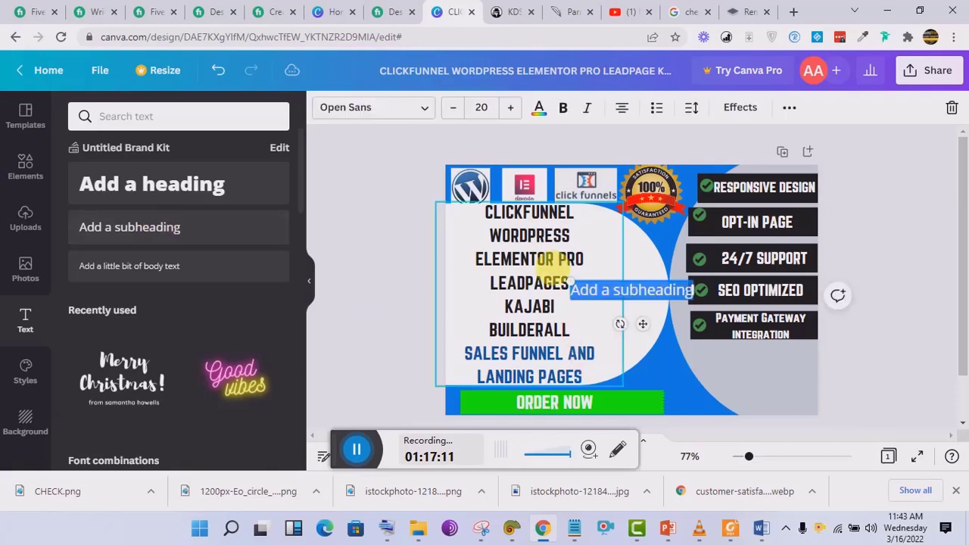
pyautogui.click(428, 110)
pyautogui.click(199, 151)
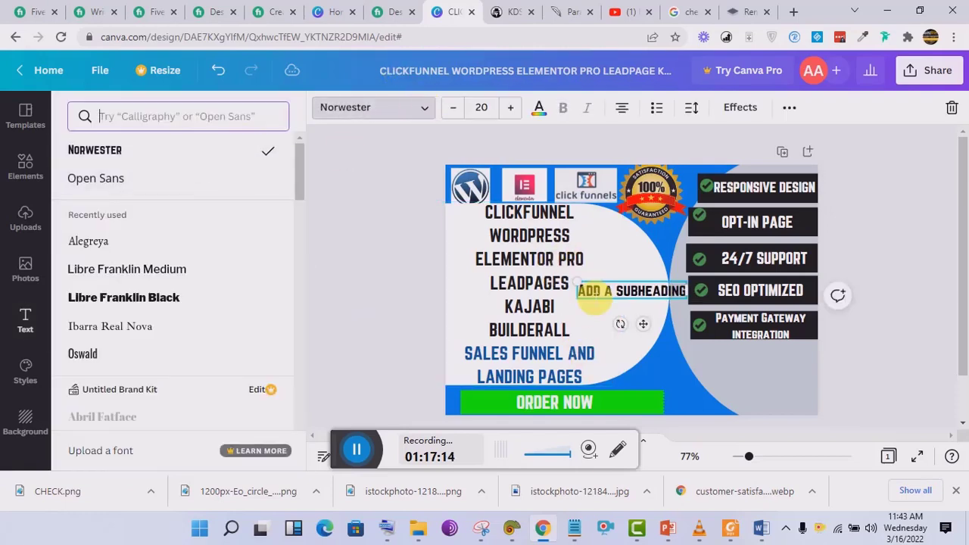
pyautogui.click(596, 292)
pyautogui.hotkey('ctrl', 'a')
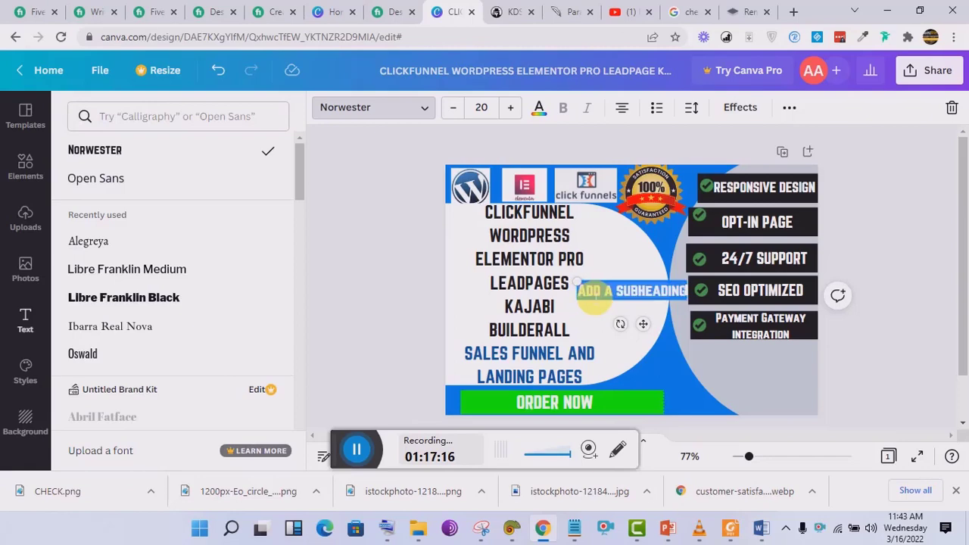
pyautogui.hotkey('ctrl', 'v')
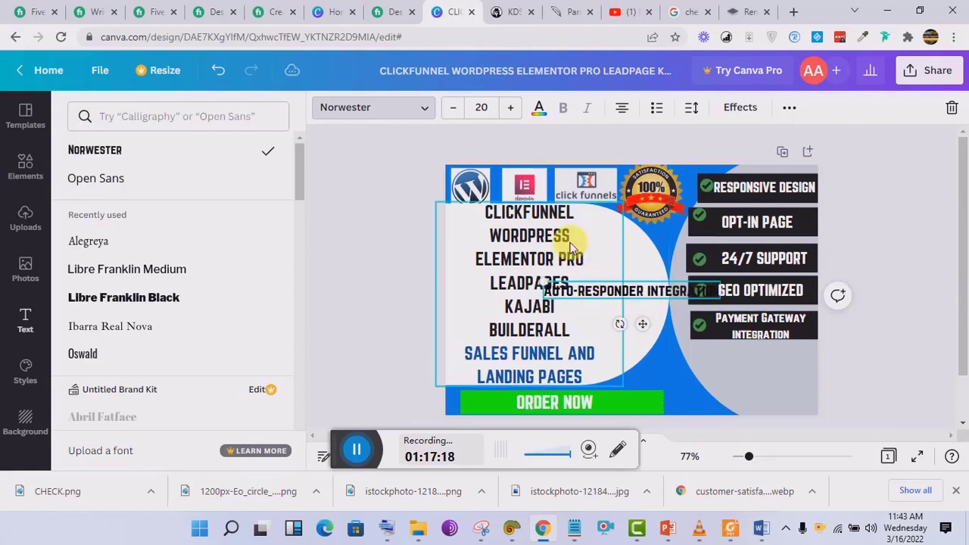
# Color the Auto-responder integration label white and narrow its text box so it wraps onto two lines.
pyautogui.click(539, 108)
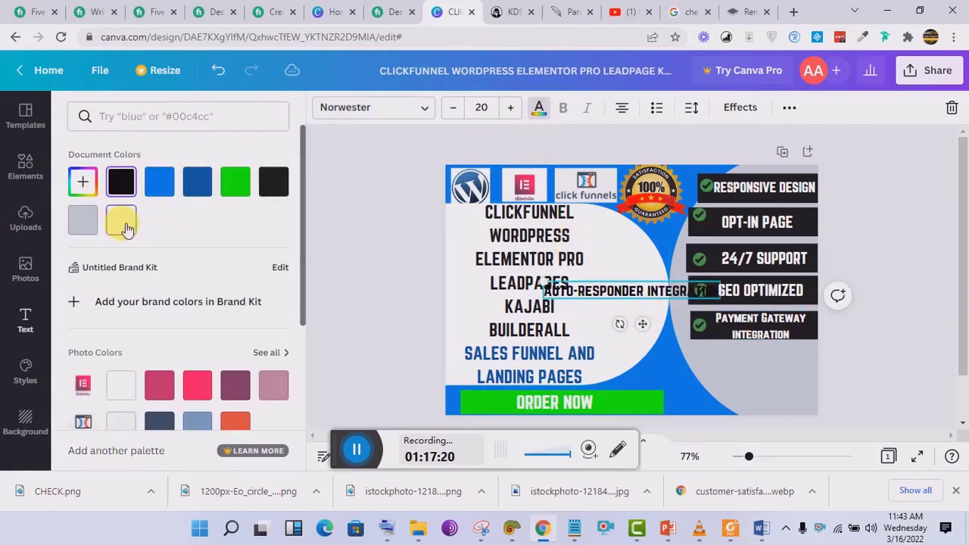
pyautogui.click(121, 219)
pyautogui.moveTo(726, 296); pyautogui.dragTo(643, 299)
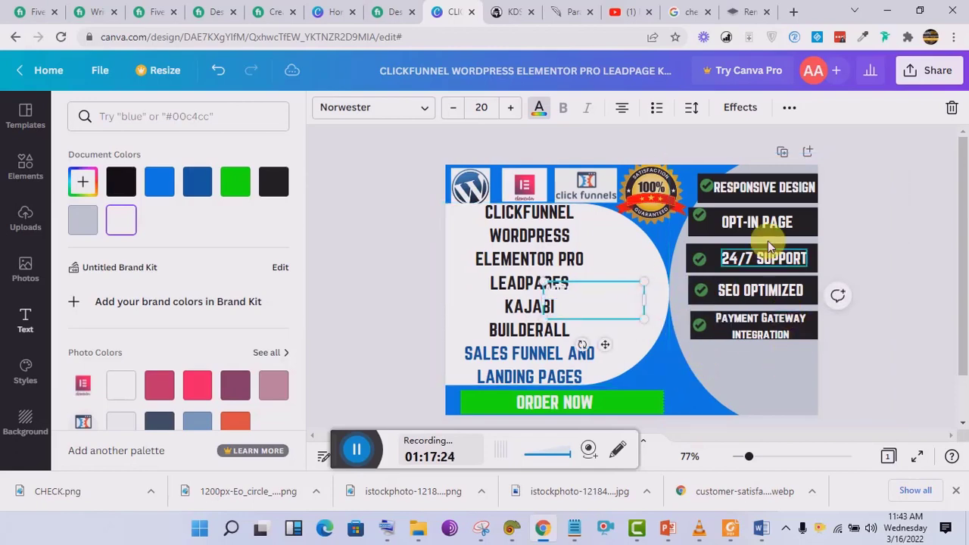
# Duplicate the black bar behind OPT-IN PAGE and place the copy beneath the Payment Gateway integration bar.
pyautogui.click(810, 227)
pyautogui.click(930, 109)
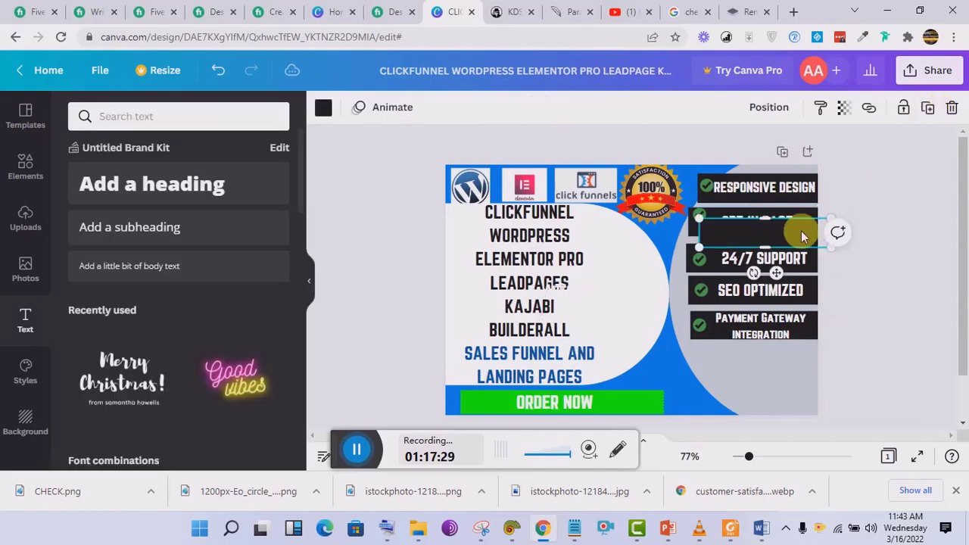
pyautogui.moveTo(799, 235); pyautogui.dragTo(789, 358)
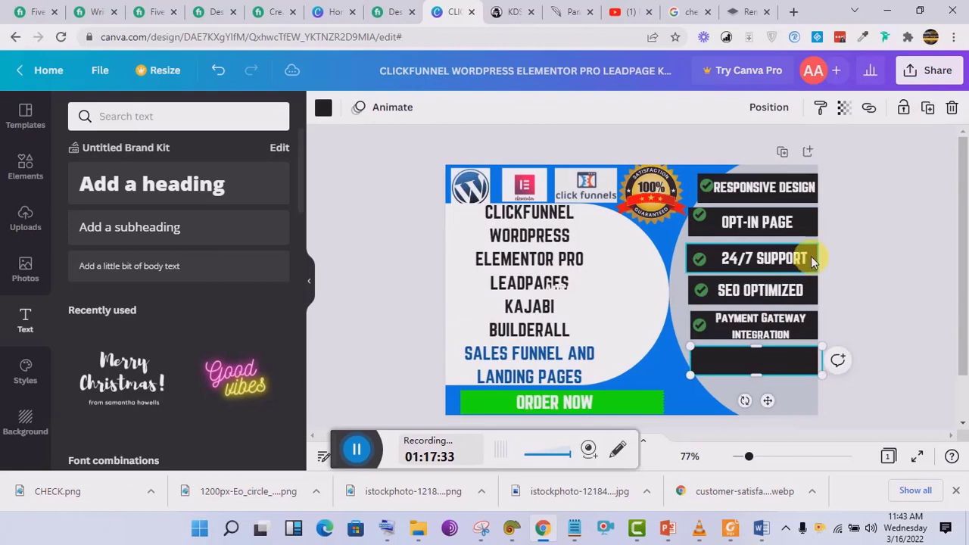
# Move the 24/7 SUPPORT bar, label and check mark to the lower end of the feature list, beneath the empty bar.
pyautogui.moveTo(811, 256); pyautogui.dragTo(814, 396)
pyautogui.doubleClick(782, 256)
pyautogui.moveTo(782, 259); pyautogui.dragTo(785, 393)
pyautogui.moveTo(702, 261); pyautogui.dragTo(708, 392)
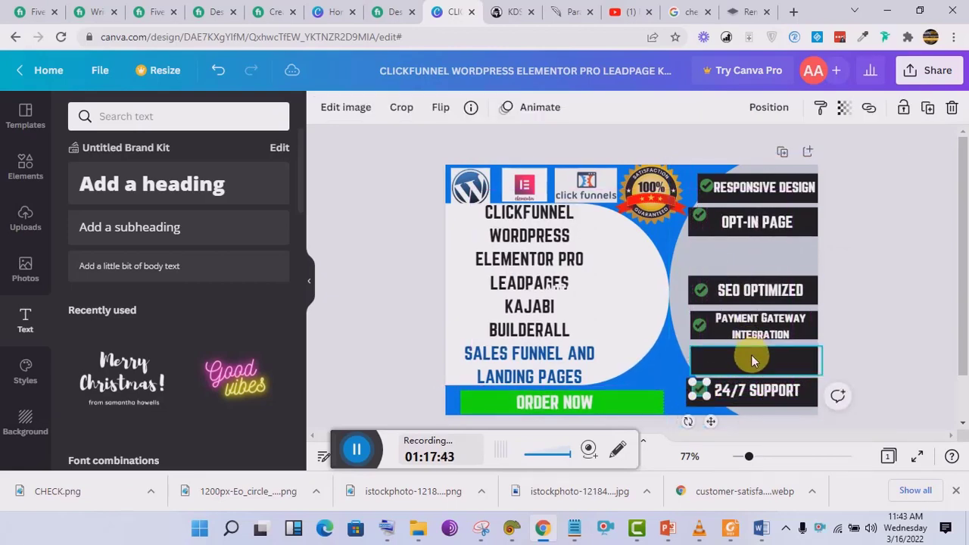
# Move the empty black bar into the gap between OPT-IN PAGE and SEO OPTIMIZED, and leave nothing selected.
pyautogui.click(751, 354)
pyautogui.moveTo(756, 356); pyautogui.dragTo(756, 259)
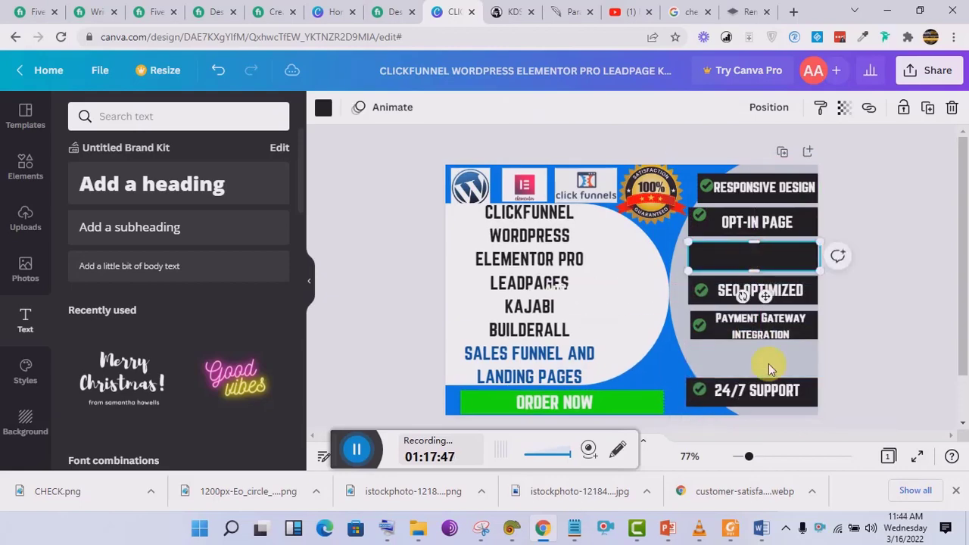
pyautogui.click(811, 395)
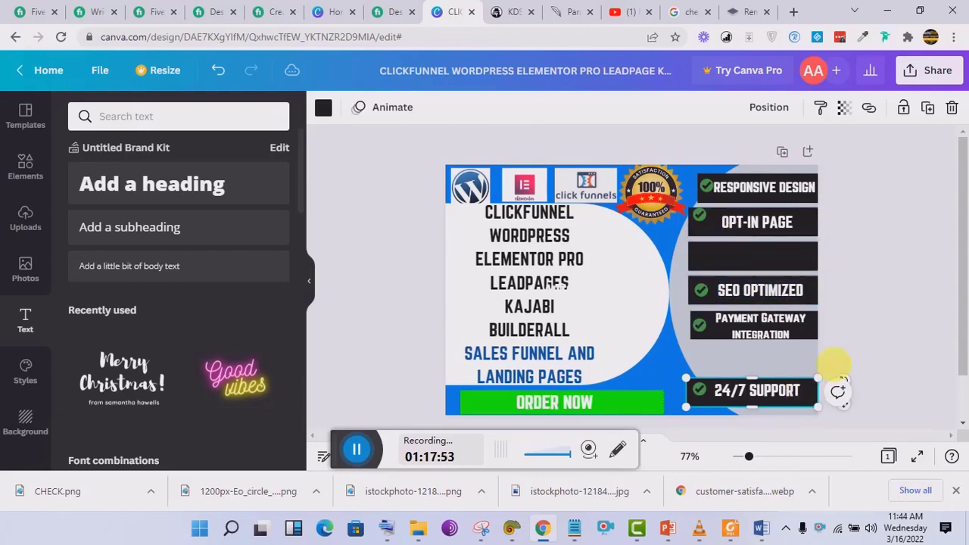
pyautogui.moveTo(873, 329); pyautogui.dragTo(816, 400)
pyautogui.click(881, 337)
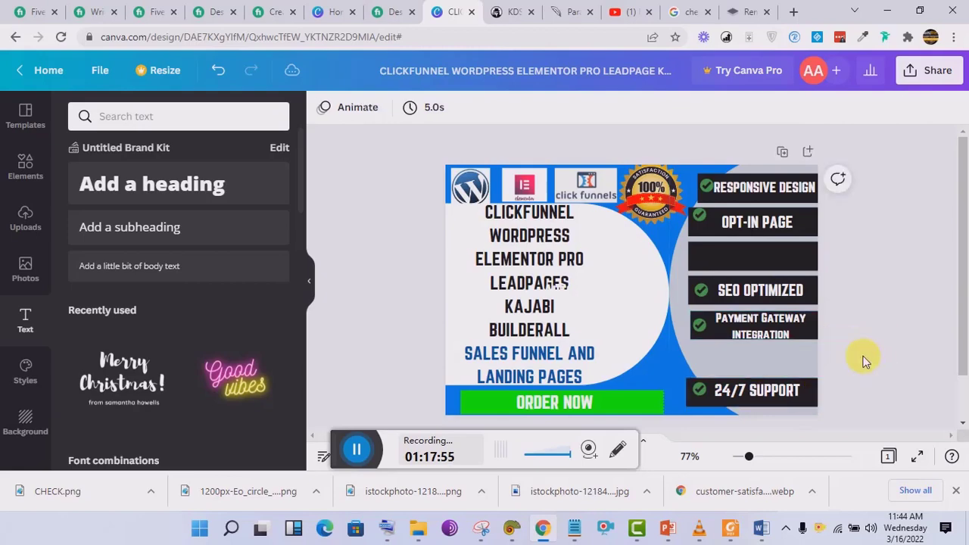
# Move the 24/7 SUPPORT bar, its label and its check mark up to sit directly beneath the Payment Gateway integration bar.
pyautogui.click(803, 391)
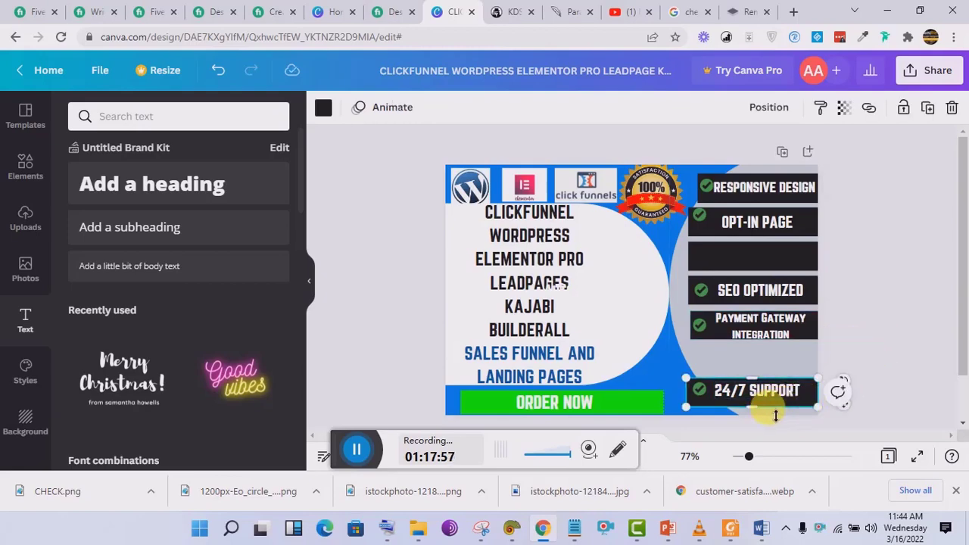
pyautogui.click(772, 395)
pyautogui.moveTo(772, 395); pyautogui.dragTo(788, 371)
pyautogui.click(706, 400)
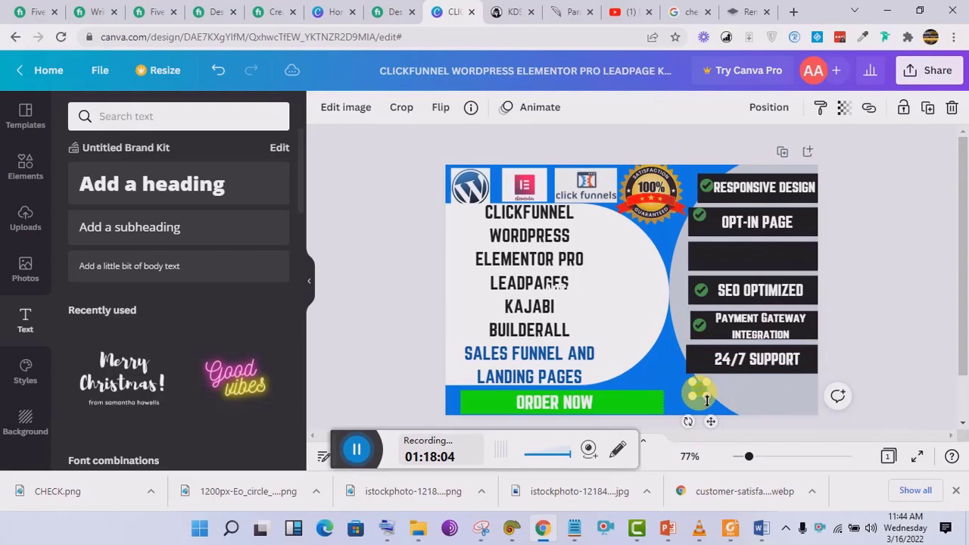
pyautogui.moveTo(715, 425); pyautogui.dragTo(718, 396)
# Try to place the Auto-responder integration label on the empty black bar beneath OPT-IN PAGE.
pyautogui.click(754, 258)
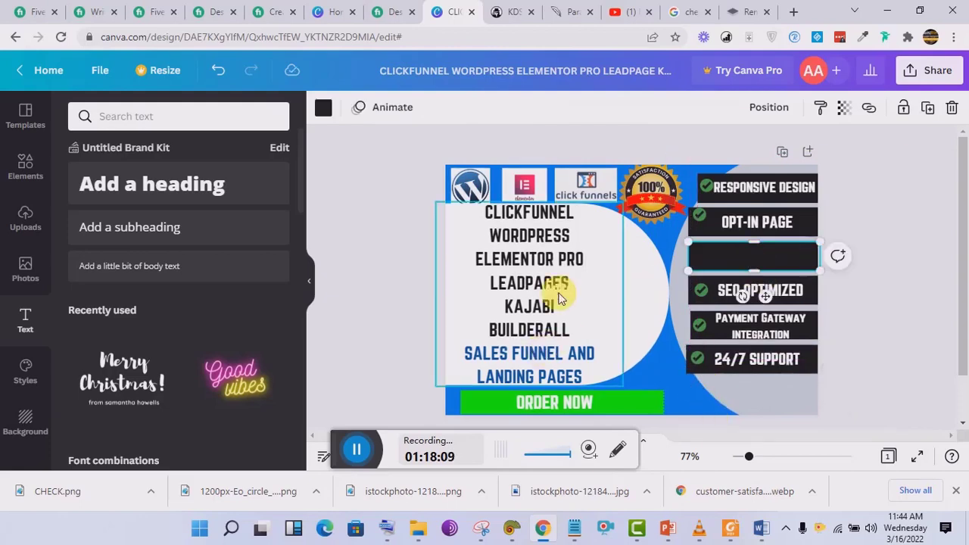
pyautogui.moveTo(563, 295); pyautogui.dragTo(741, 260)
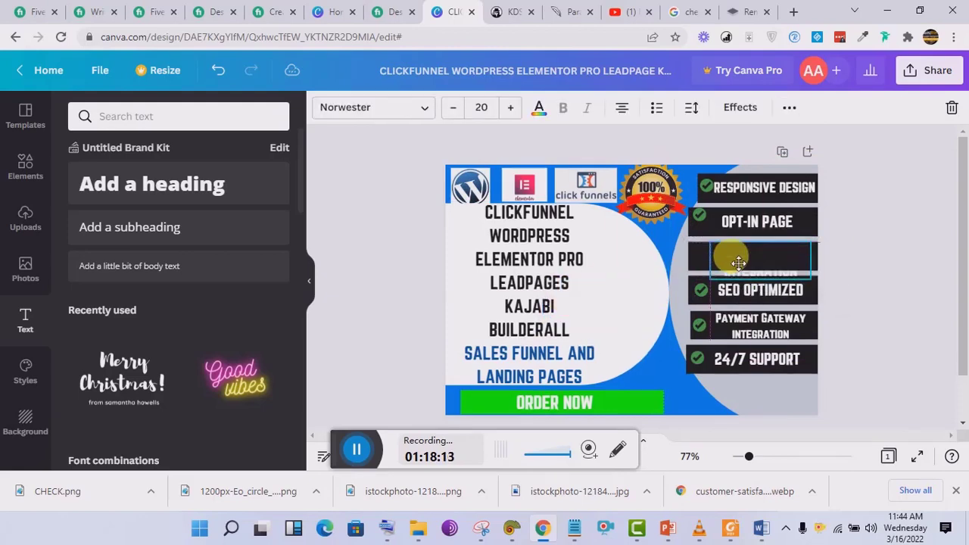
pyautogui.click(734, 256)
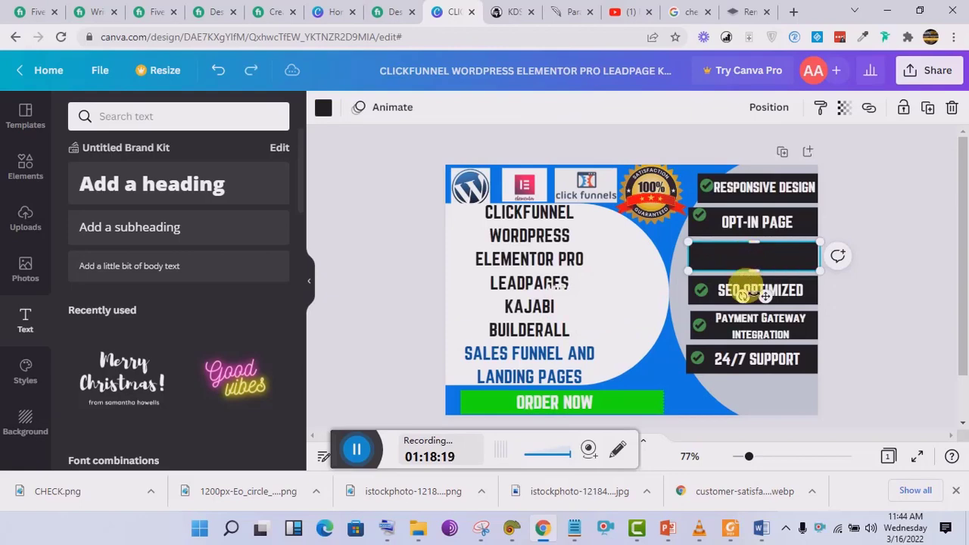
pyautogui.click(582, 333)
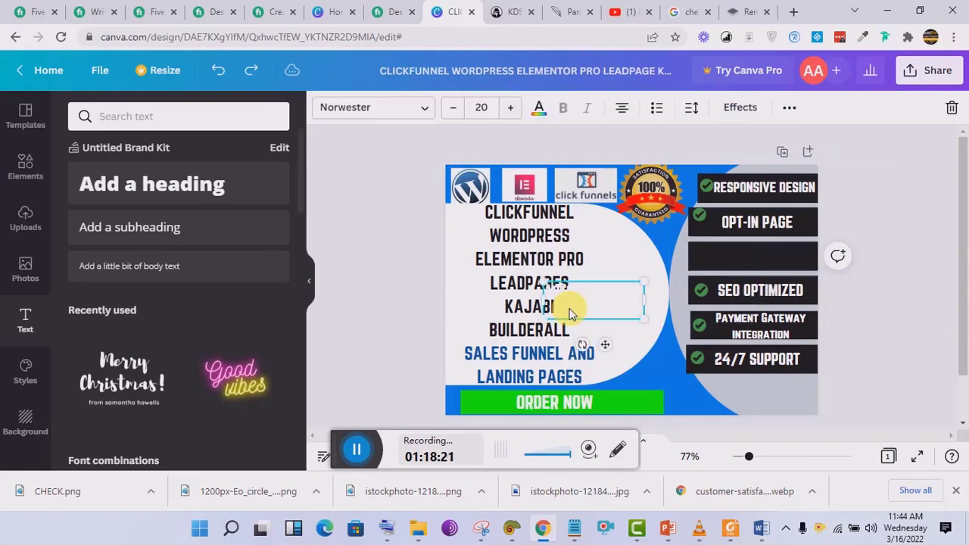
pyautogui.doubleClick(621, 303)
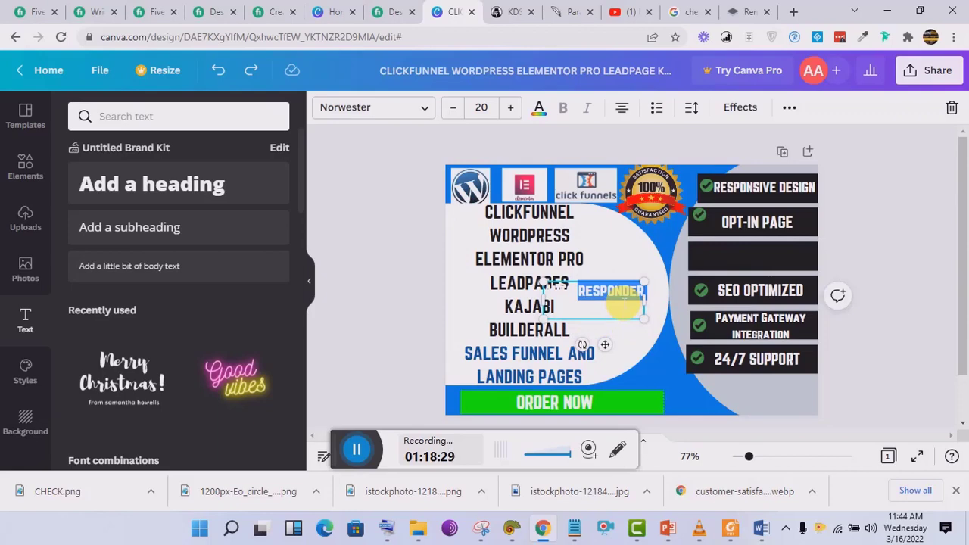
pyautogui.press('BackSpace')
pyautogui.hotkey('ctrl', 'z')
pyautogui.hotkey('ctrl', 'z')
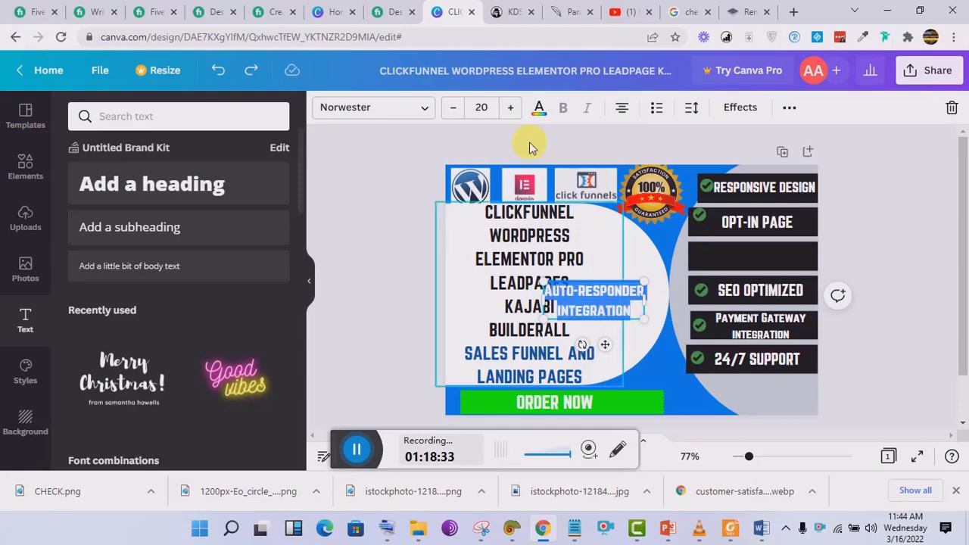
# Try placing the Auto-responder integration label over the empty black bar with a wider text box and font size 17.
pyautogui.click(539, 106)
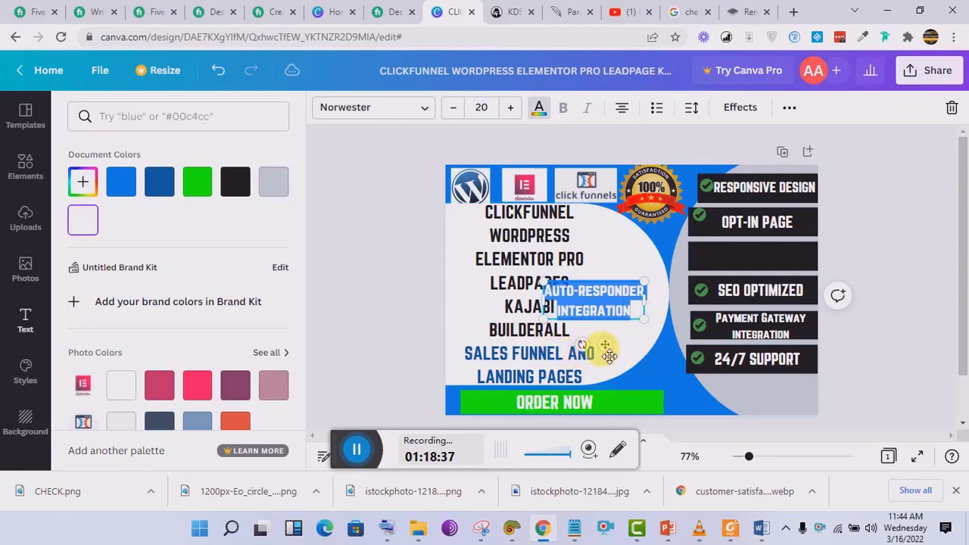
pyautogui.moveTo(608, 354); pyautogui.dragTo(768, 307)
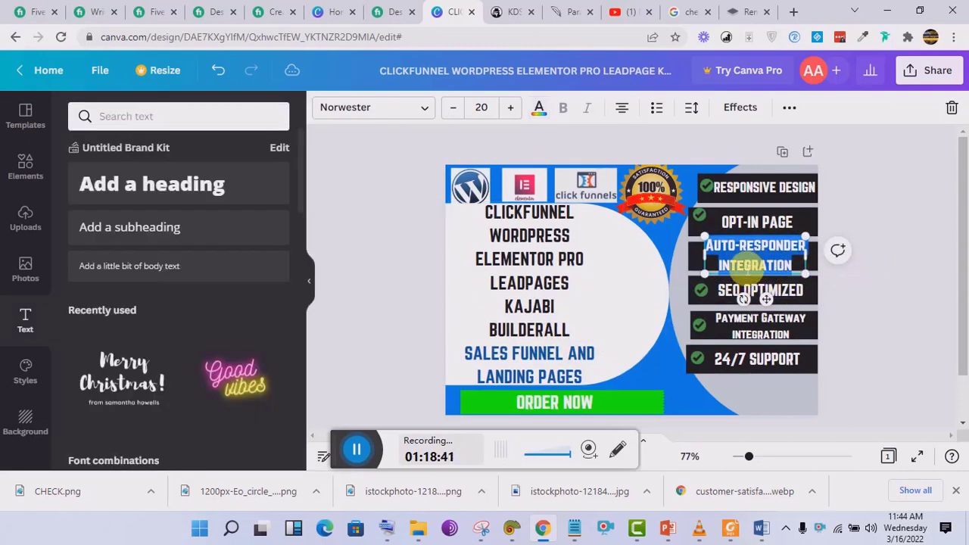
pyautogui.moveTo(807, 256); pyautogui.dragTo(833, 261)
pyautogui.click(454, 107)
pyautogui.click(454, 108)
pyautogui.click(454, 107)
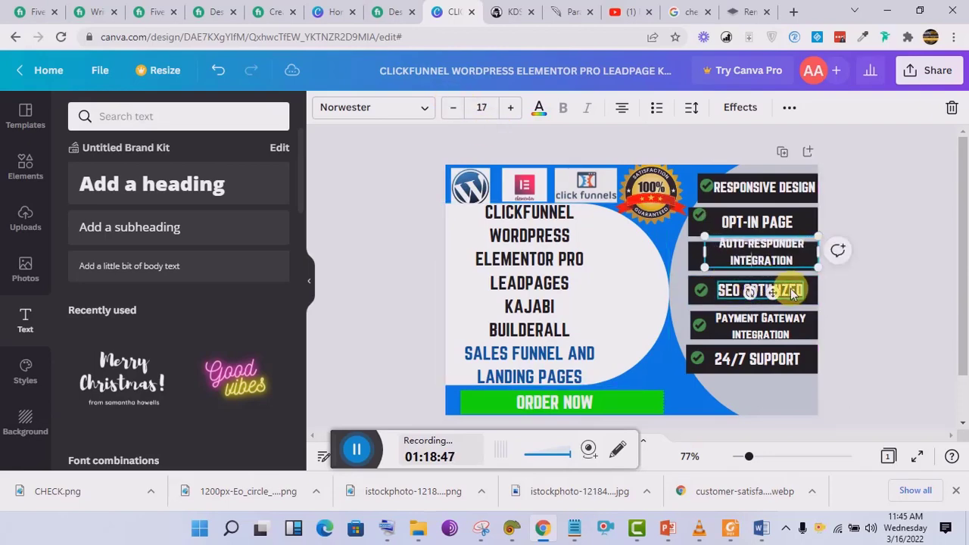
pyautogui.moveTo(780, 295); pyautogui.dragTo(781, 302)
pyautogui.press('Delete')
# Try copying the SEO OPTIMIZED check mark onto the empty black bar, and undo the recent check mark and label changes.
pyautogui.click(701, 290)
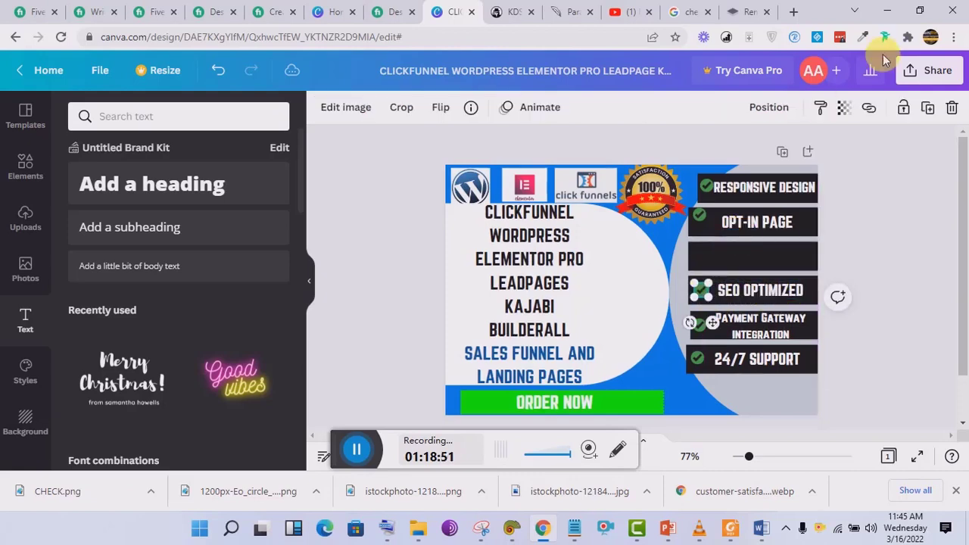
pyautogui.click(929, 108)
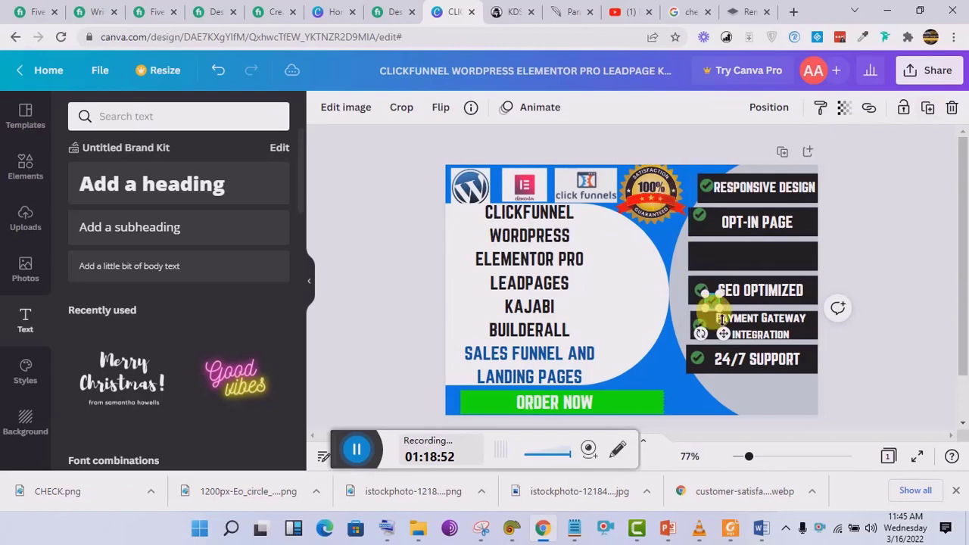
pyautogui.moveTo(714, 303); pyautogui.dragTo(725, 288)
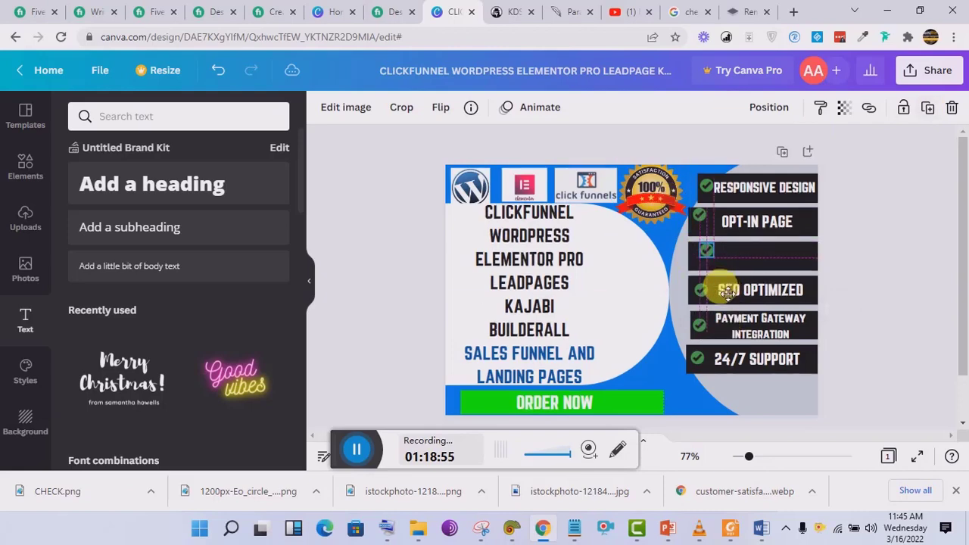
pyautogui.click(848, 324)
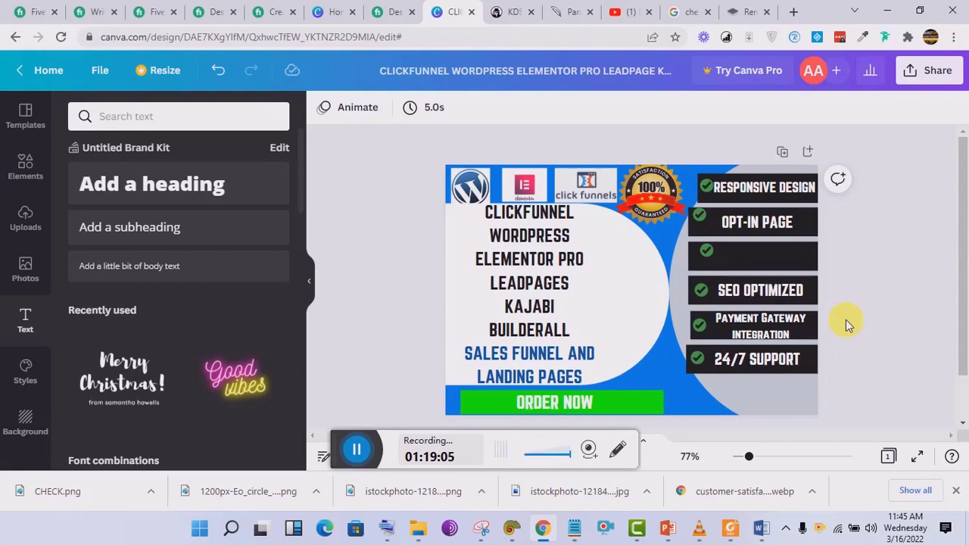
pyautogui.hotkey('ctrl', 'z')
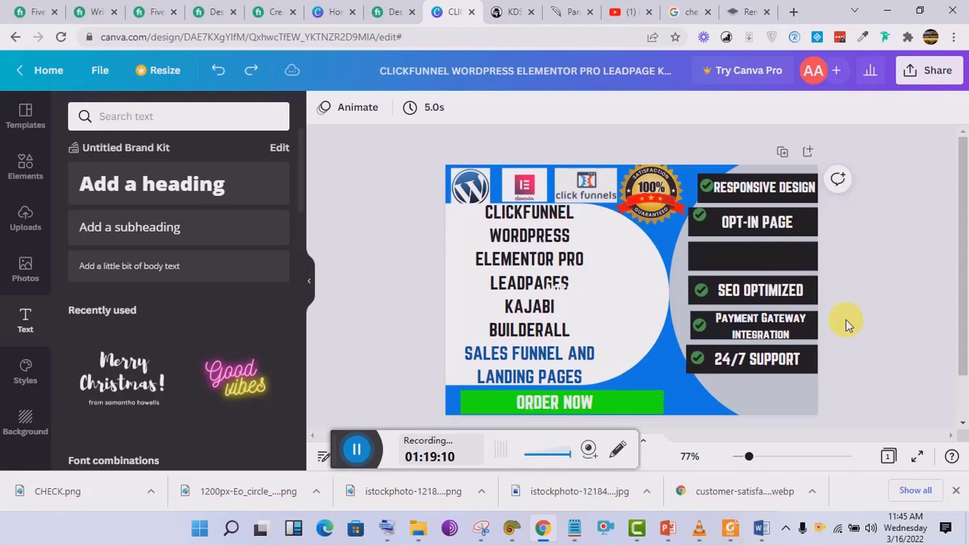
# Apply white to the whole Auto-responder integration label and move it onto the empty black bar beneath OPT-IN PAGE.
pyautogui.click(578, 293)
pyautogui.doubleClick(588, 298)
pyautogui.hotkey('ctrl', 'a')
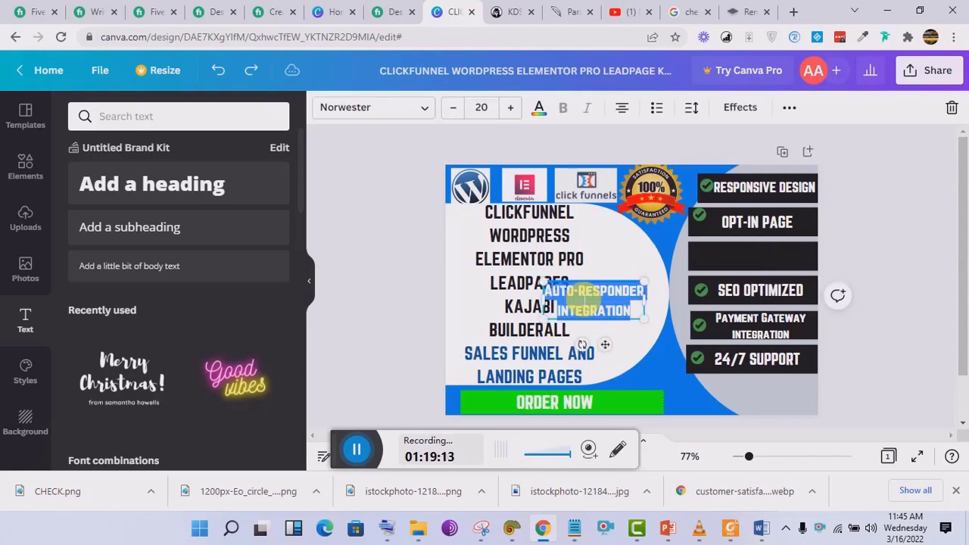
pyautogui.click(539, 110)
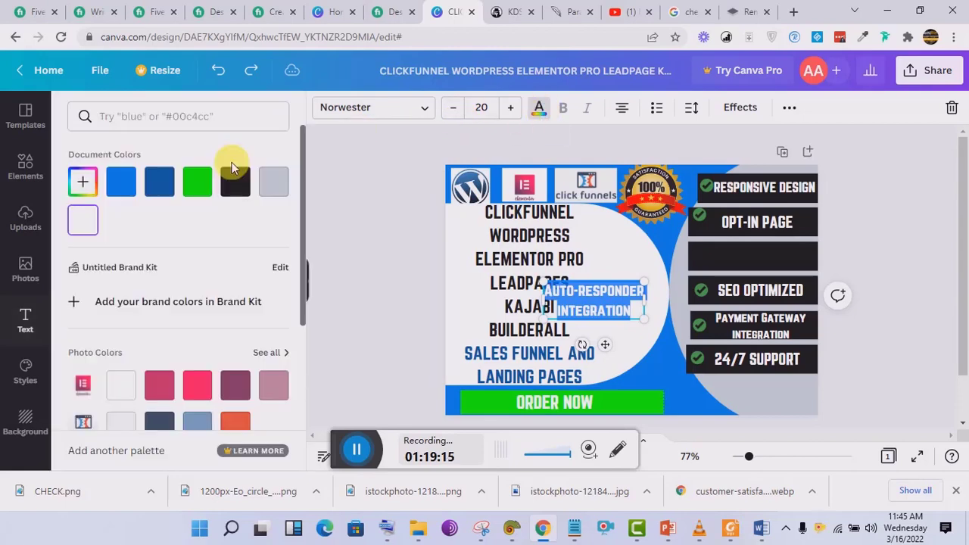
pyautogui.click(82, 220)
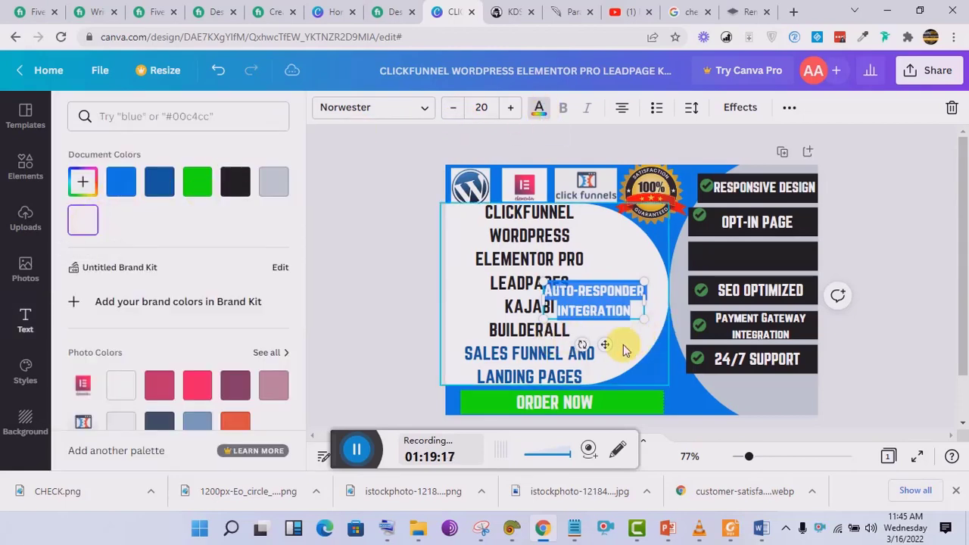
pyautogui.moveTo(606, 344); pyautogui.dragTo(765, 303)
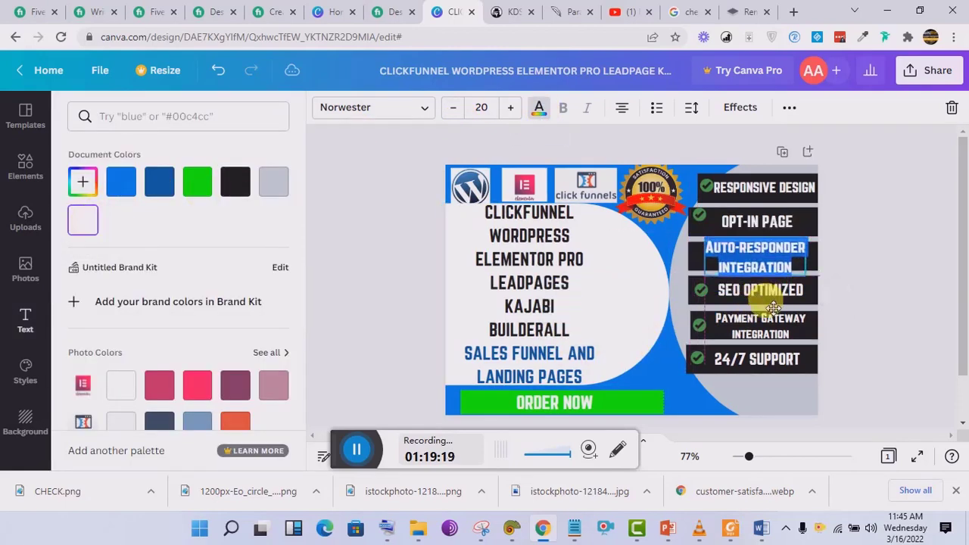
# Send the black bar beneath OPT-IN PAGE backward so it sits behind the Auto-responder integration label.
pyautogui.click(700, 218)
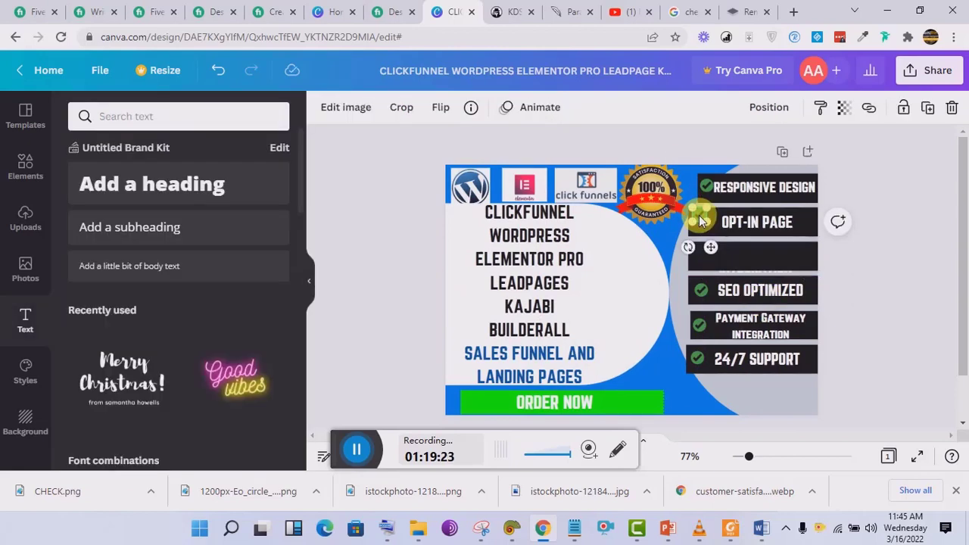
pyautogui.click(768, 262)
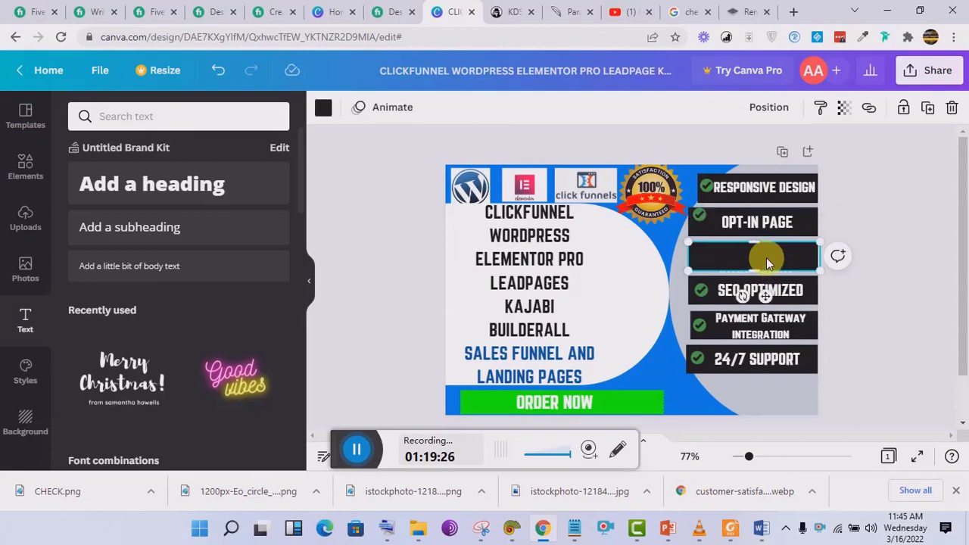
pyautogui.click(764, 109)
pyautogui.click(709, 151)
pyautogui.click(918, 212)
# Nudge the OPT-IN PAGE check mark down to center it, and place a duplicate of it on the Auto-responder integration bar.
pyautogui.click(705, 222)
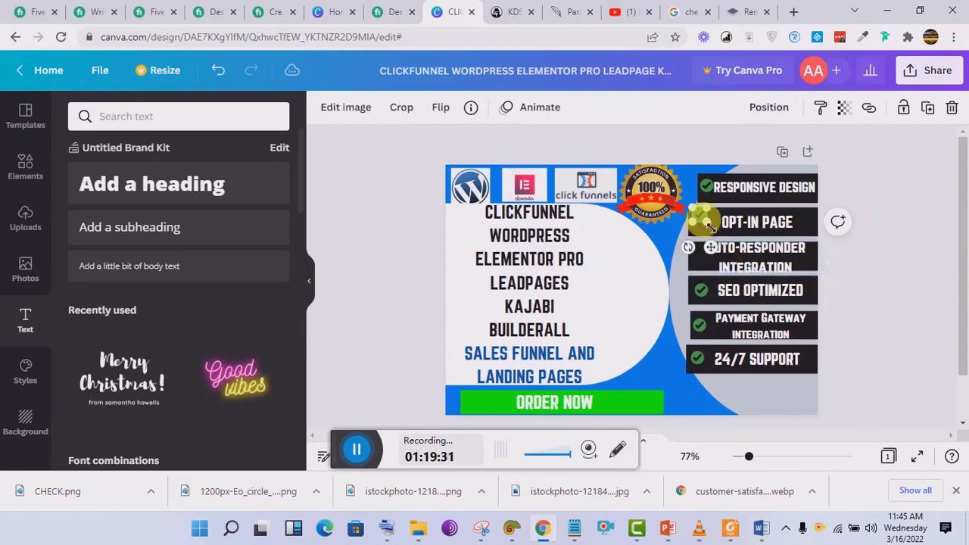
pyautogui.moveTo(711, 247); pyautogui.dragTo(717, 261)
pyautogui.click(929, 110)
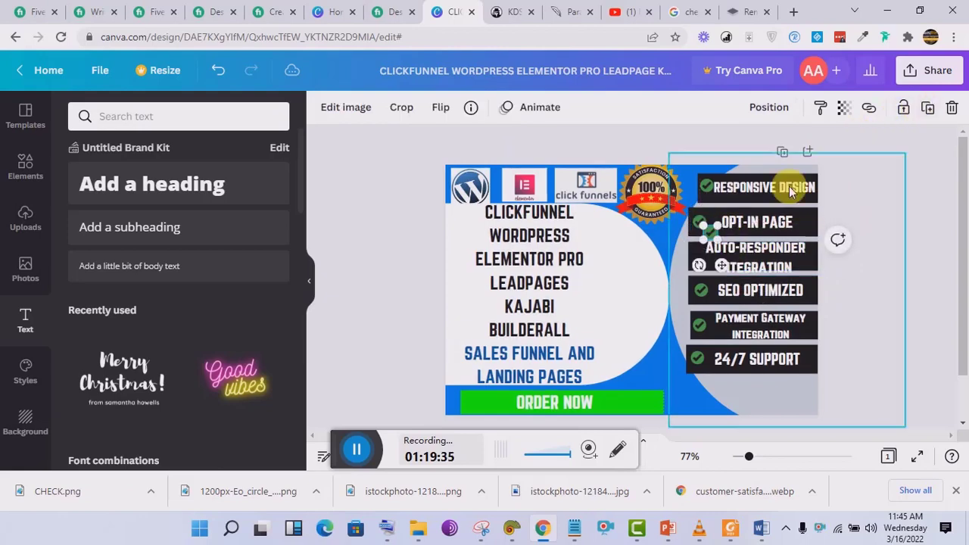
pyautogui.moveTo(722, 265); pyautogui.dragTo(716, 292)
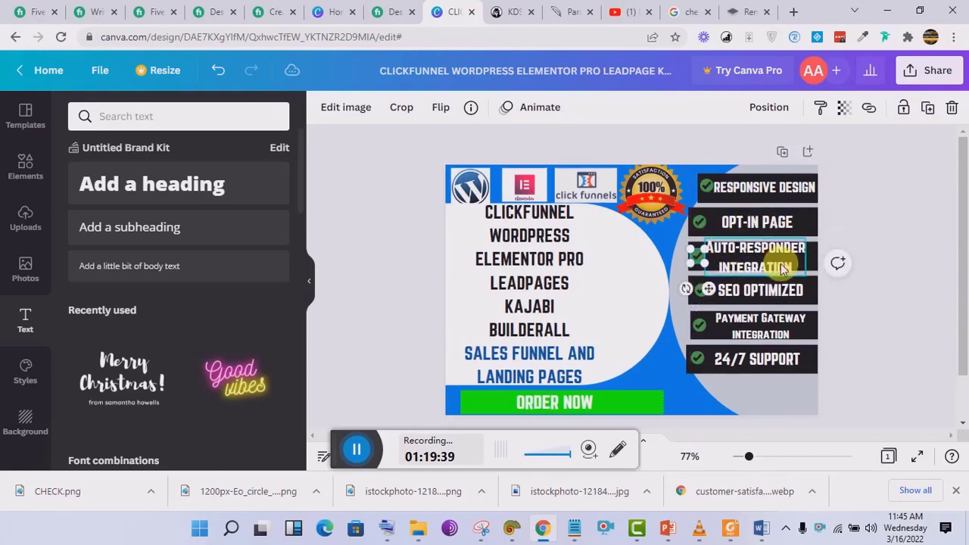
# Set the Auto-responder integration label's font size to 18 and nudge it into place within its black bar.
pyautogui.click(718, 253)
pyautogui.click(457, 108)
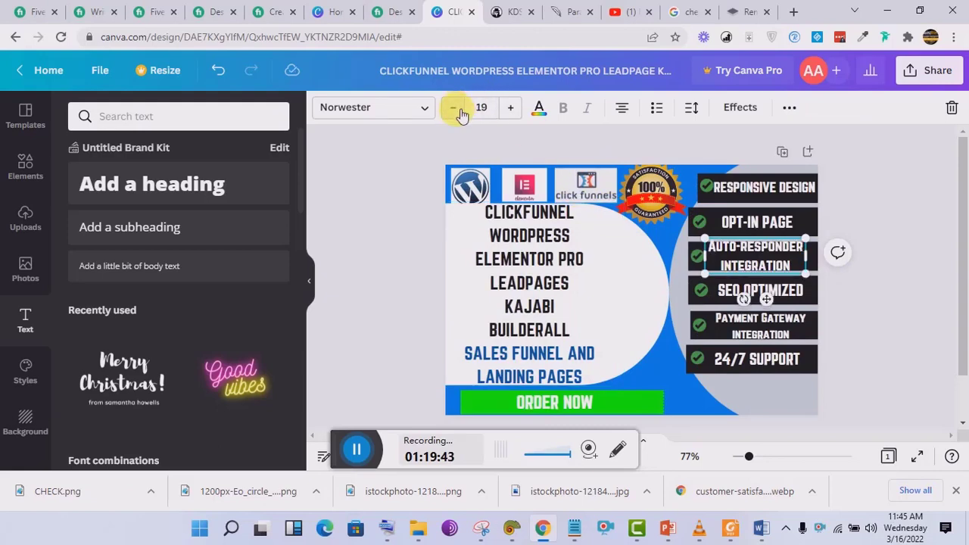
pyautogui.click(457, 108)
pyautogui.click(457, 110)
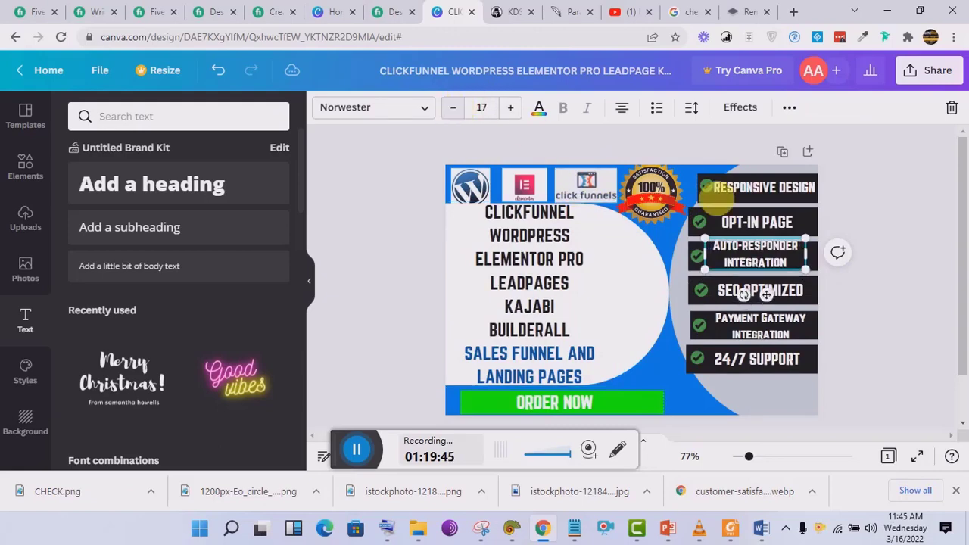
pyautogui.click(510, 108)
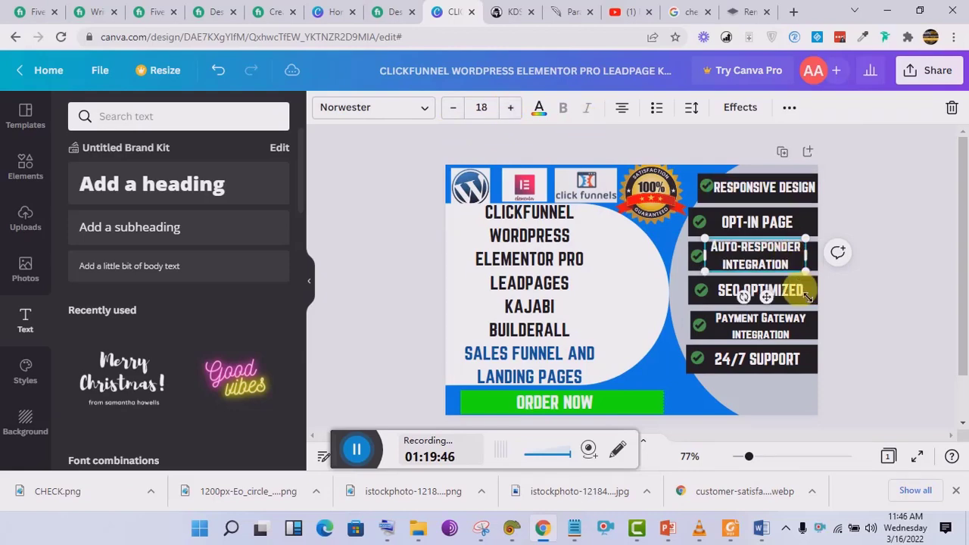
pyautogui.moveTo(767, 300); pyautogui.dragTo(775, 305)
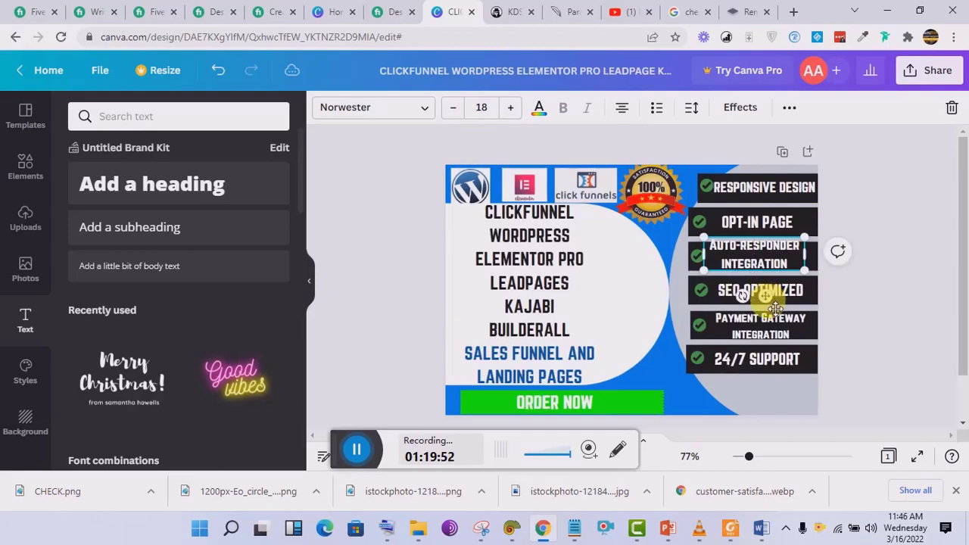
pyautogui.click(870, 246)
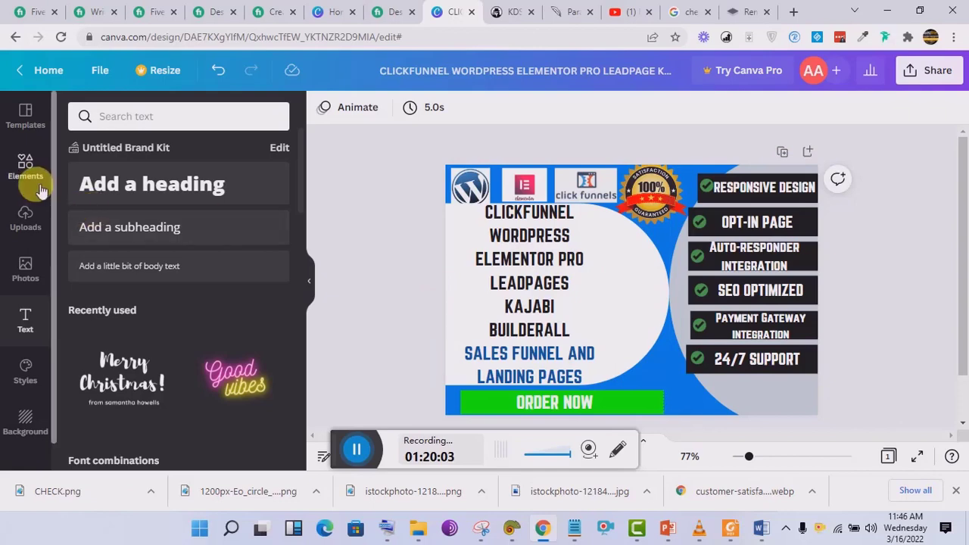
# Add a square shape flattened into a thin bar beneath 24/7 SUPPORT, beside ORDER NOW, and color it bright blue.
pyautogui.click(25, 168)
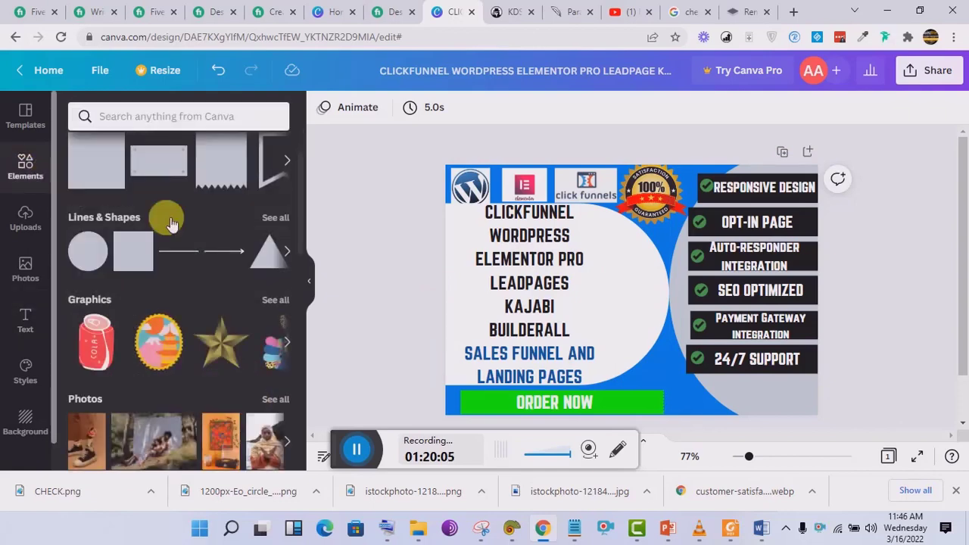
pyautogui.click(102, 174)
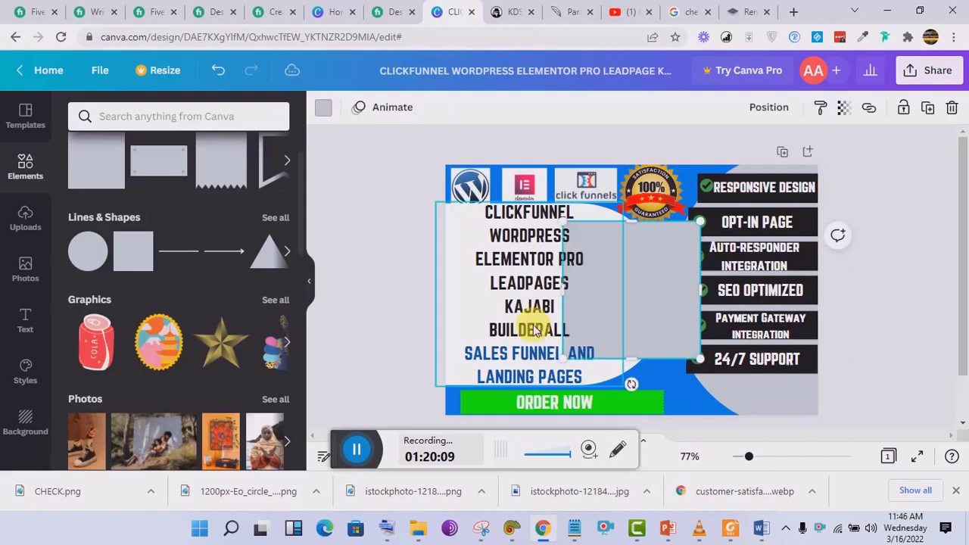
pyautogui.moveTo(634, 224); pyautogui.dragTo(748, 396)
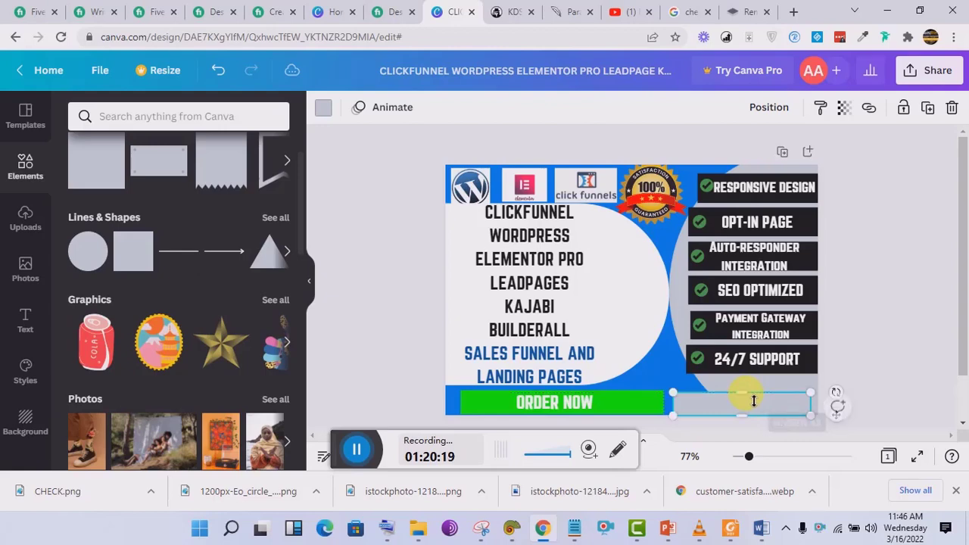
pyautogui.click(324, 109)
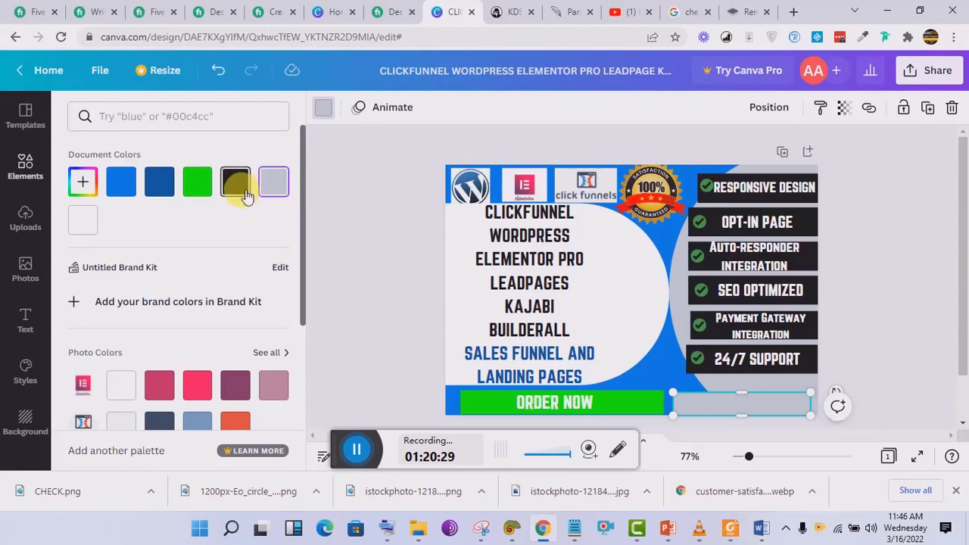
pyautogui.click(126, 194)
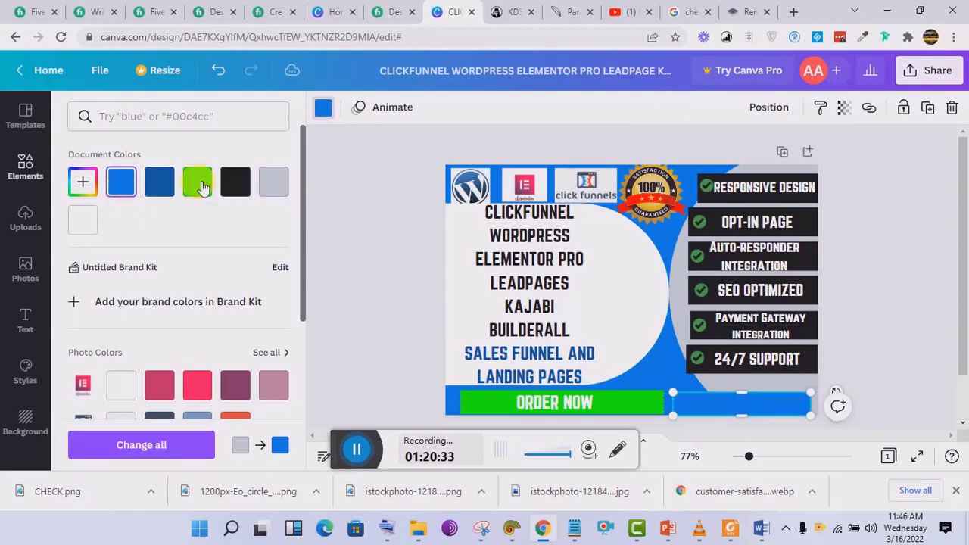
# Try black and green on the bottom bar beside ORDER NOW, and settle on dark blue.
pyautogui.click(235, 185)
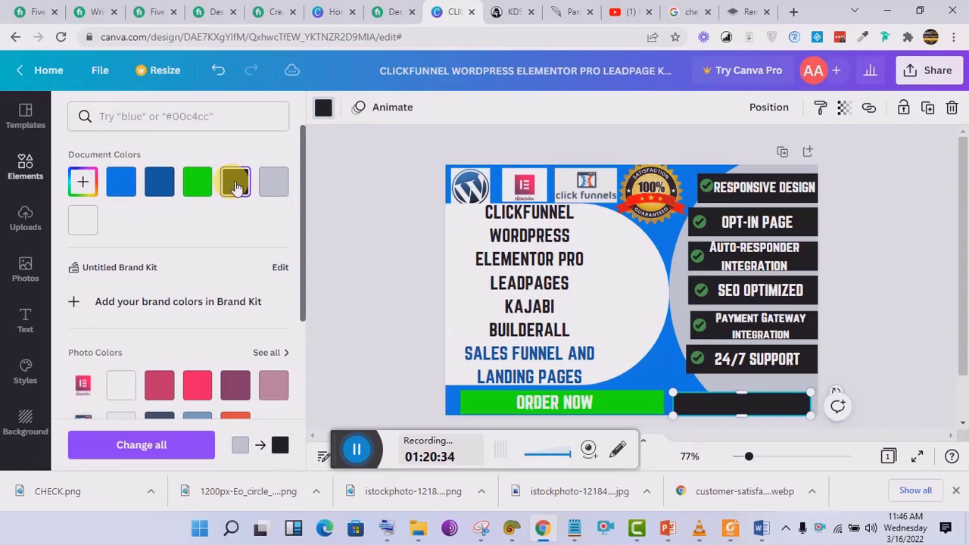
pyautogui.click(201, 187)
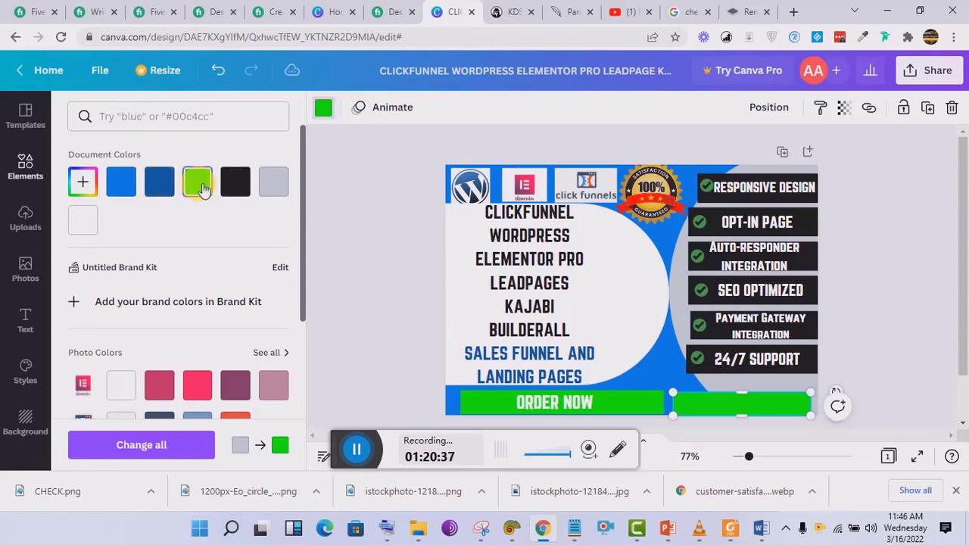
pyautogui.click(160, 187)
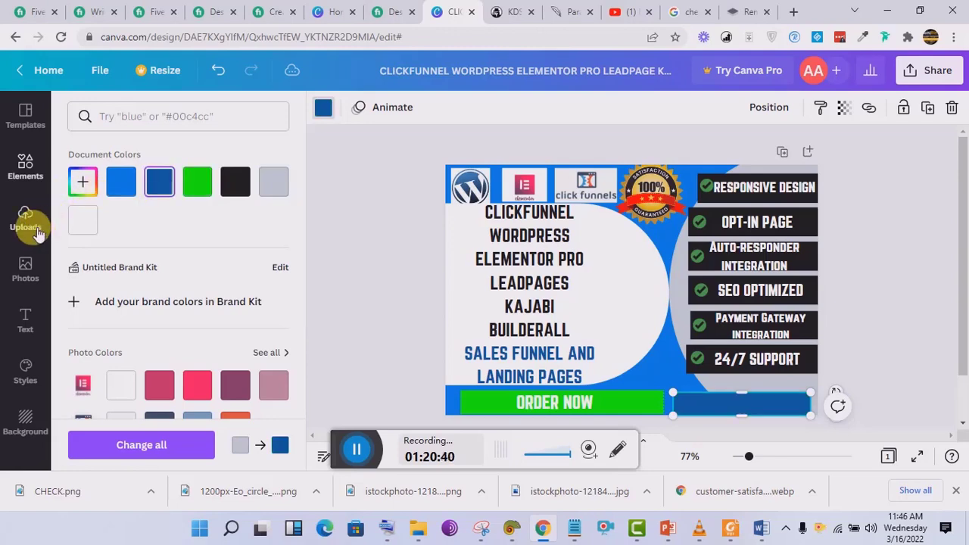
# Add a subheading text box to the design and copy the address through the profile name from the Fiverr gig edit page's URL.
pyautogui.click(25, 327)
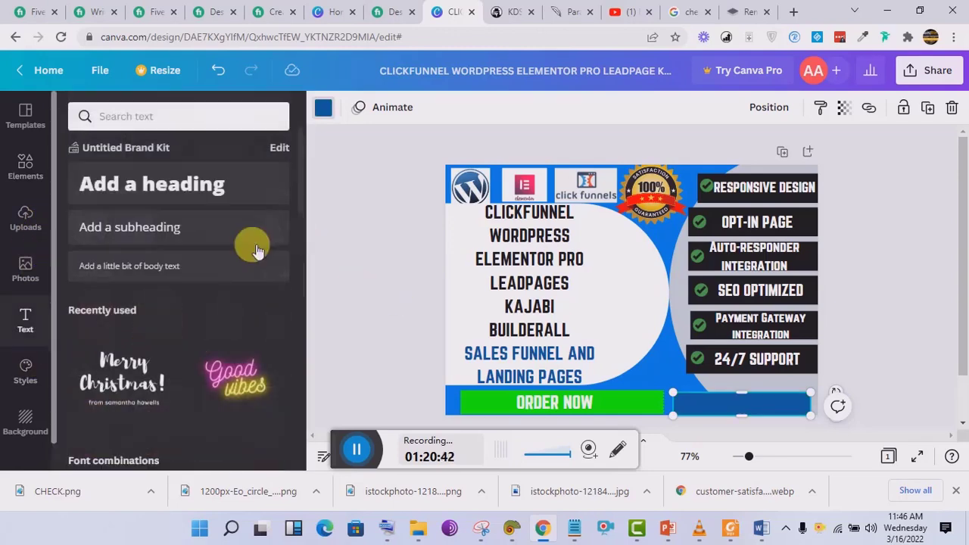
pyautogui.click(173, 233)
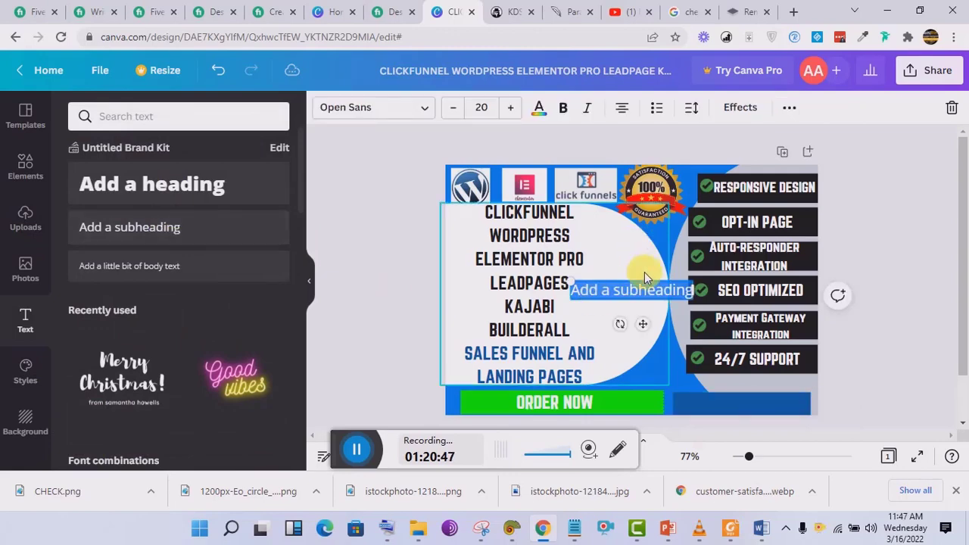
pyautogui.click(148, 9)
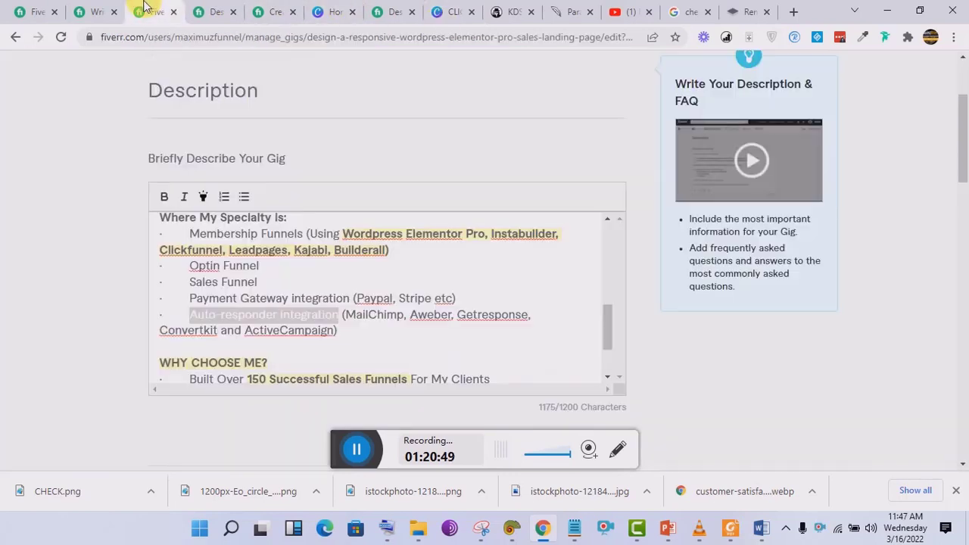
pyautogui.doubleClick(206, 37)
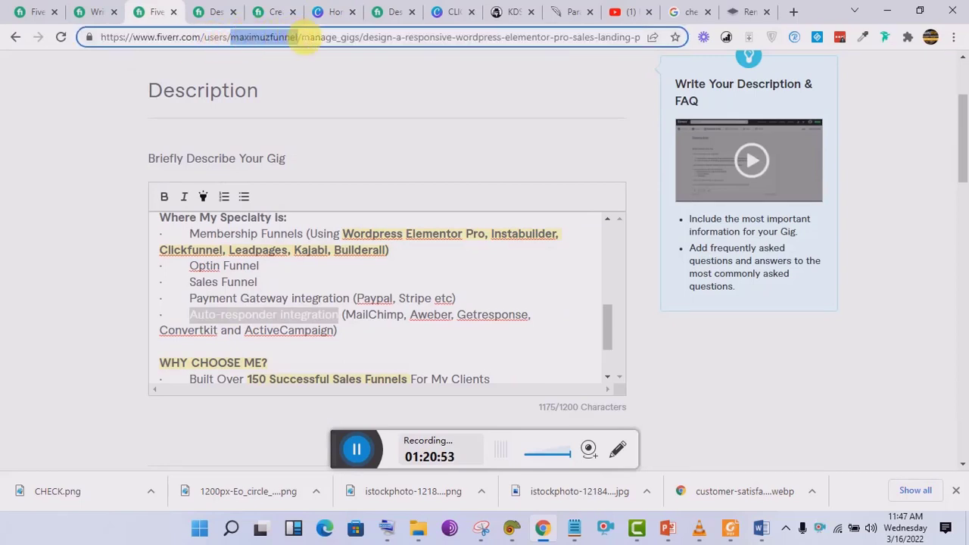
pyautogui.moveTo(302, 38); pyautogui.dragTo(71, 37)
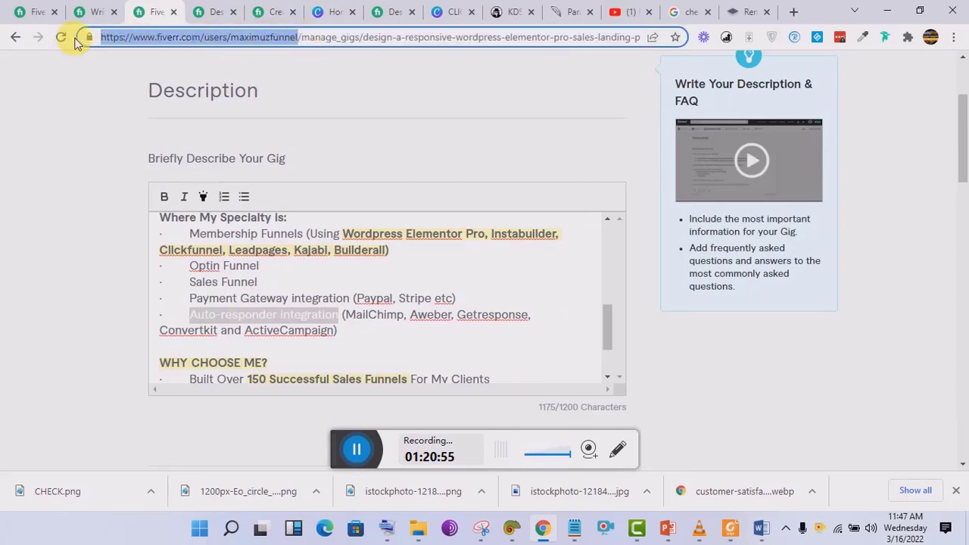
pyautogui.rightClick(154, 38)
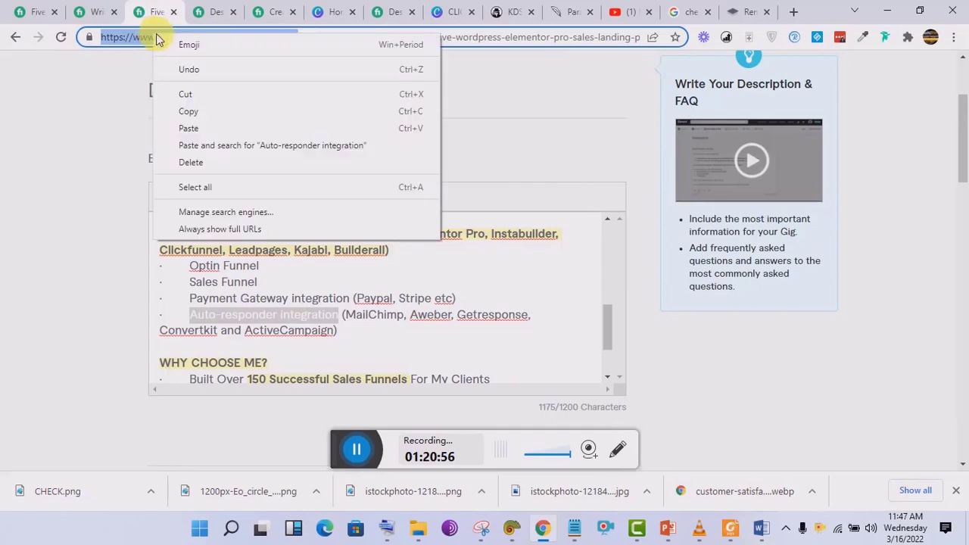
pyautogui.click(207, 115)
# Replace the subheading text in the Canva design with the copied Fiverr profile link and remove "users/" from it.
pyautogui.click(452, 12)
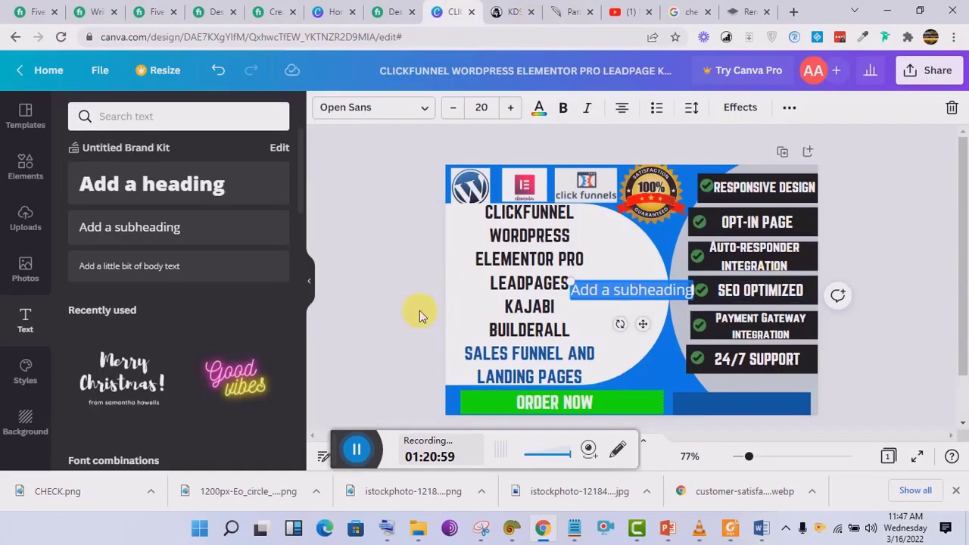
pyautogui.click(596, 300)
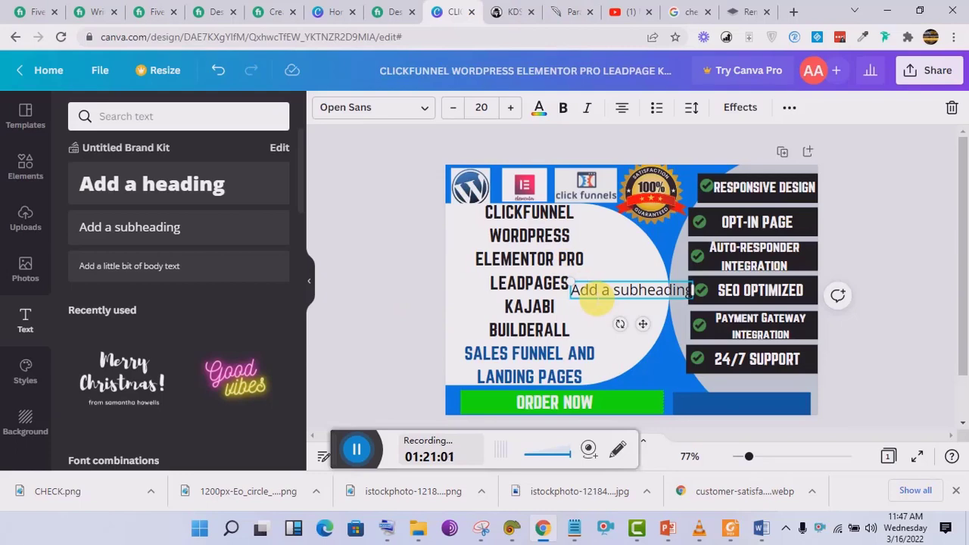
pyautogui.hotkey('ctrl', 'a')
pyautogui.hotkey('ctrl', 'v')
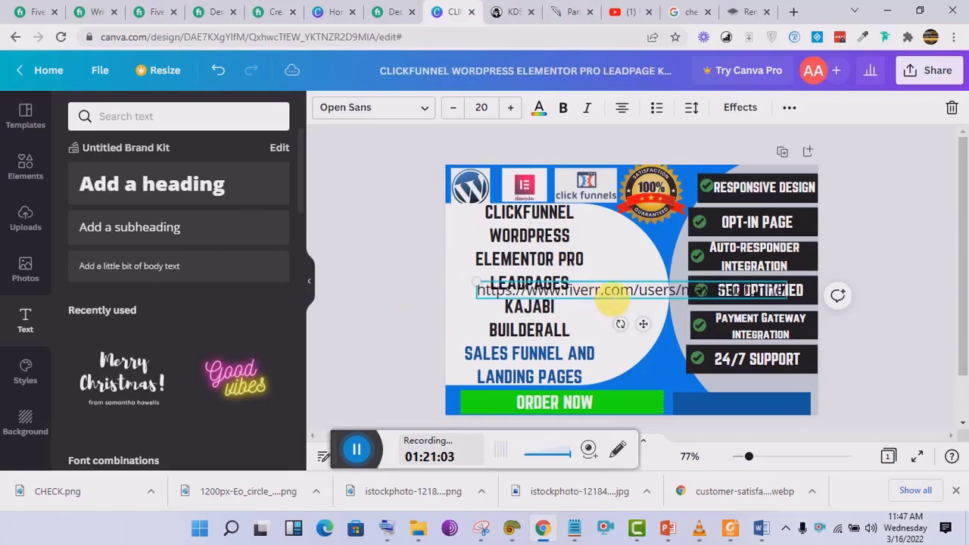
pyautogui.click(687, 291)
pyautogui.press('BackSpace')
pyautogui.press('BackSpace')
pyautogui.press('BackSpace')
pyautogui.press('BackSpace')
pyautogui.press('BackSpace')
pyautogui.press('BackSpace')
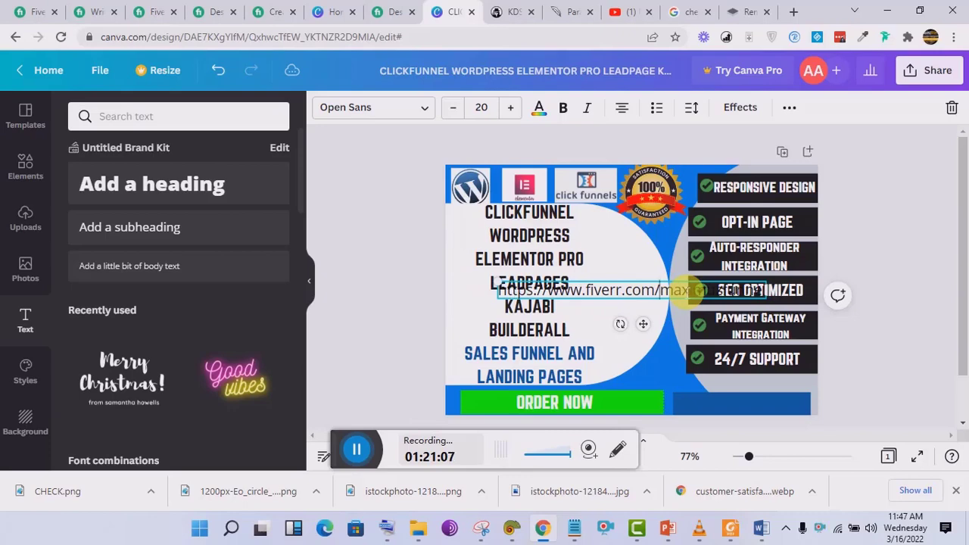
# Move the Fiverr profile link down onto the dark blue bar and make its text bold and white.
pyautogui.moveTo(643, 324); pyautogui.dragTo(762, 455)
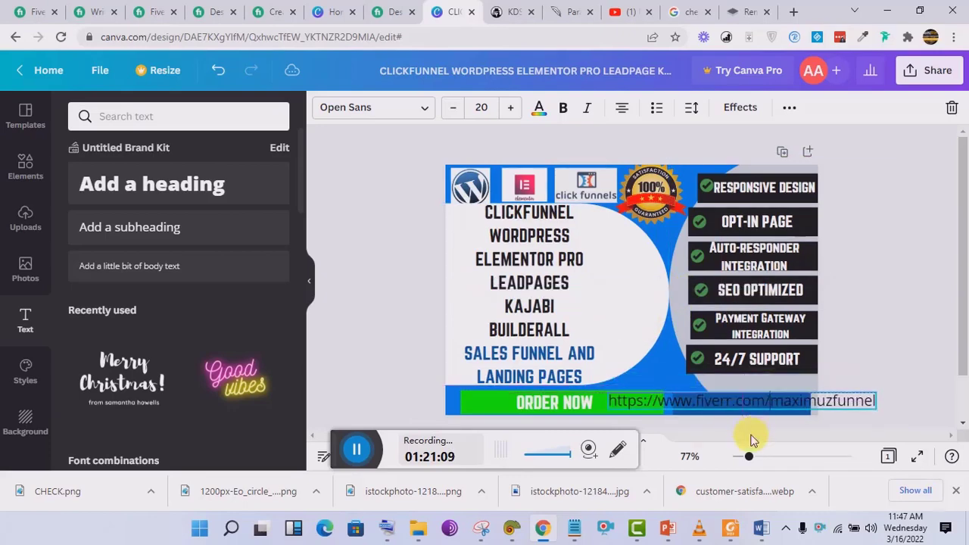
pyautogui.doubleClick(694, 409)
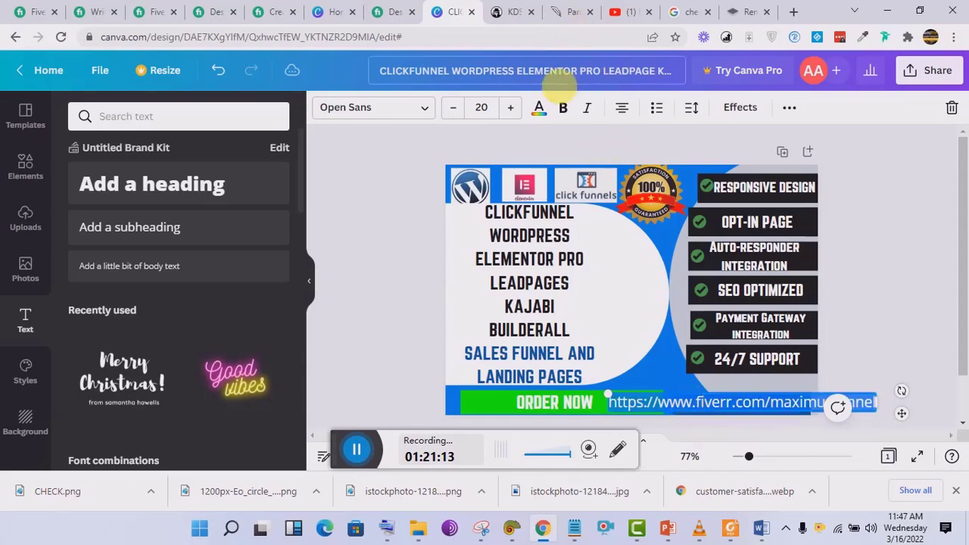
pyautogui.click(564, 108)
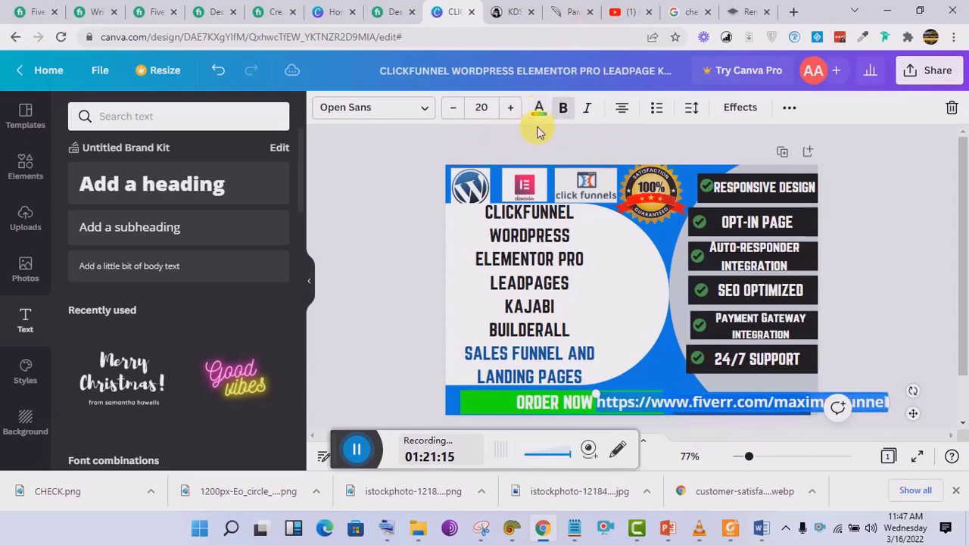
pyautogui.click(538, 110)
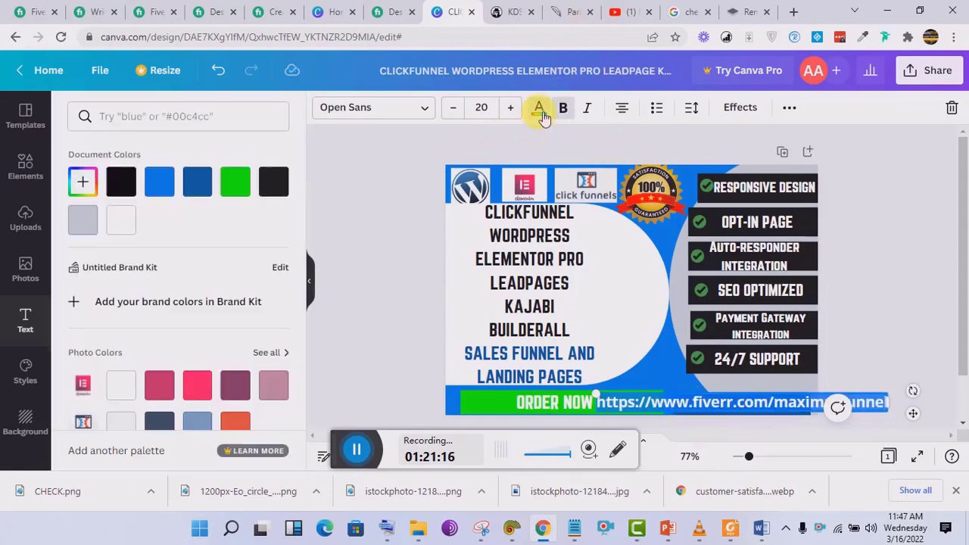
pyautogui.click(128, 219)
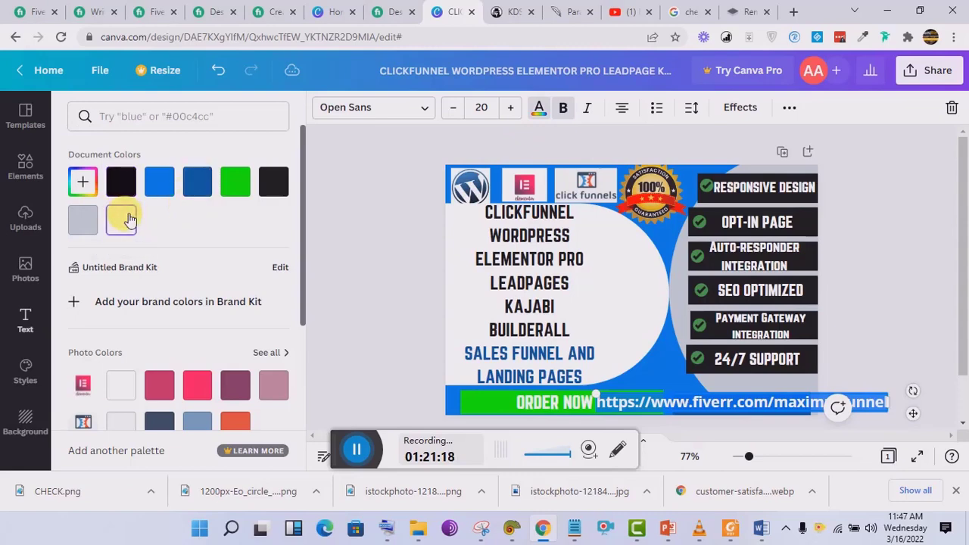
# Reduce the profile link's font size to 8.8 and fit it inside the dark blue bar.
pyautogui.click(453, 107)
pyautogui.click(453, 107)
pyautogui.click(453, 107)
pyautogui.click(453, 106)
pyautogui.click(453, 106)
pyautogui.click(453, 107)
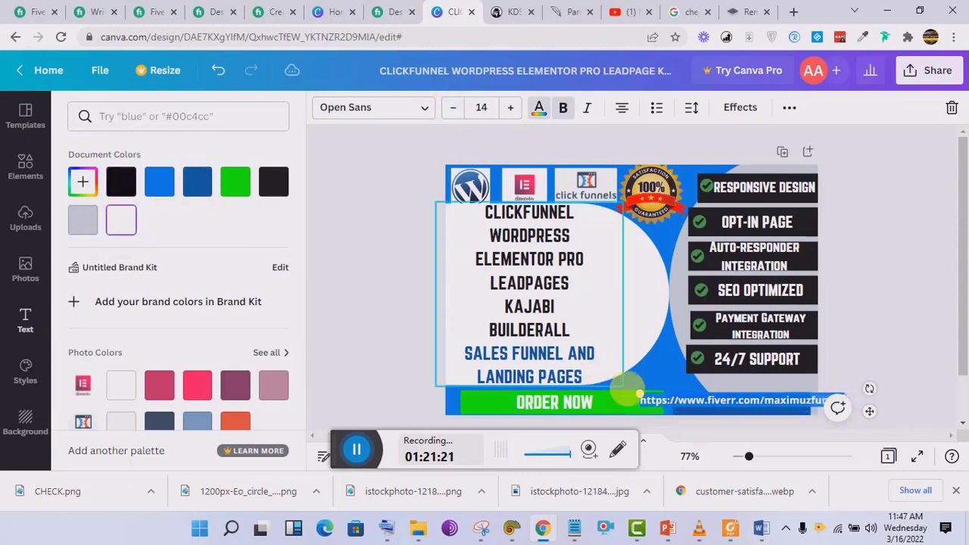
pyautogui.moveTo(647, 399); pyautogui.dragTo(686, 401)
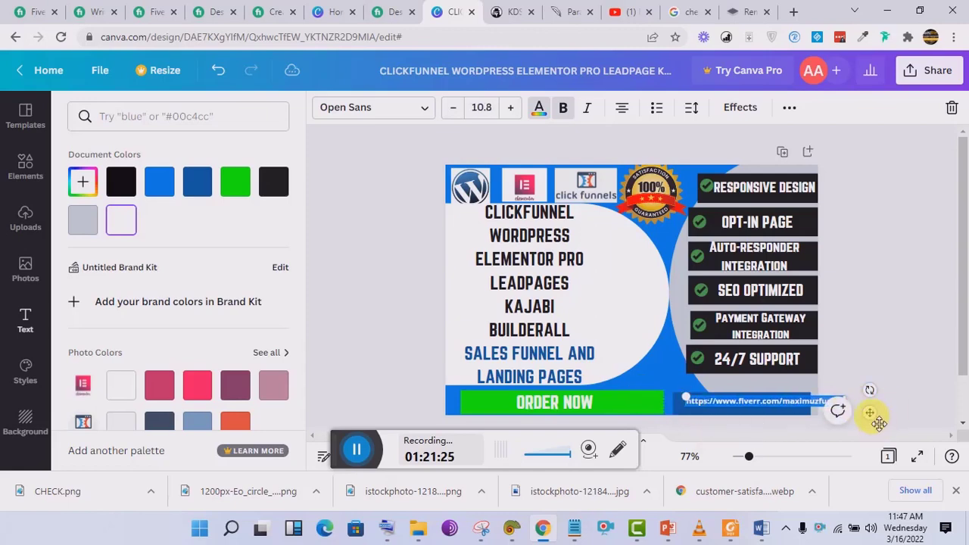
pyautogui.moveTo(873, 422); pyautogui.dragTo(853, 426)
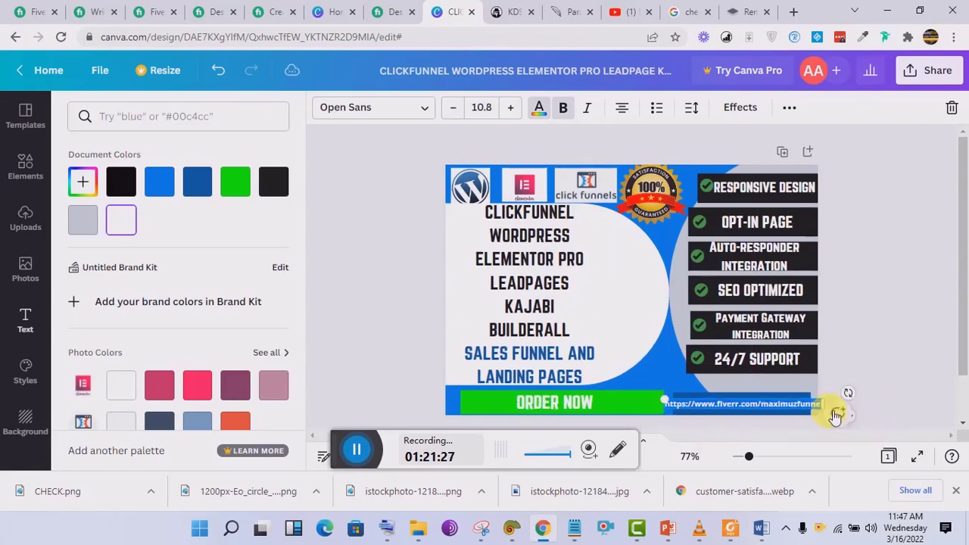
pyautogui.click(452, 109)
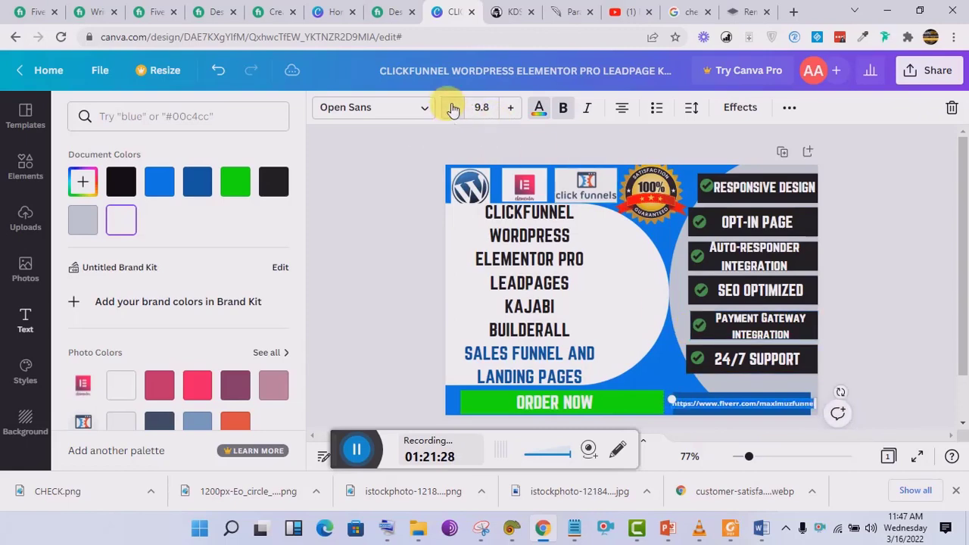
pyautogui.click(452, 108)
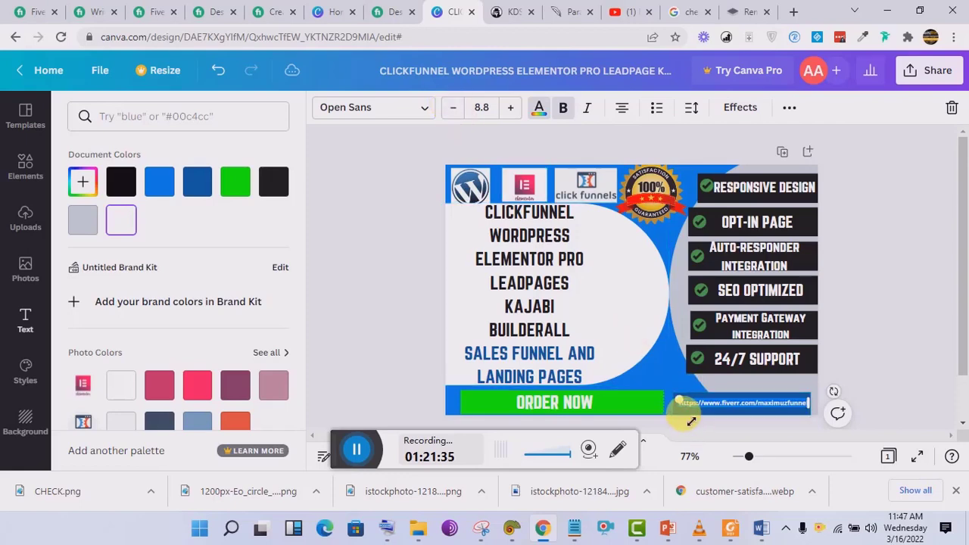
pyautogui.click(790, 421)
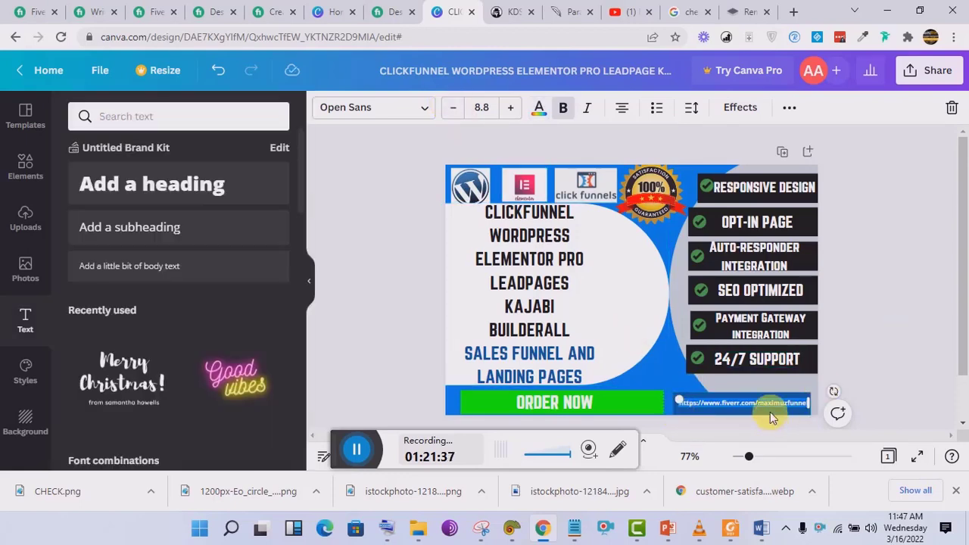
pyautogui.click(867, 351)
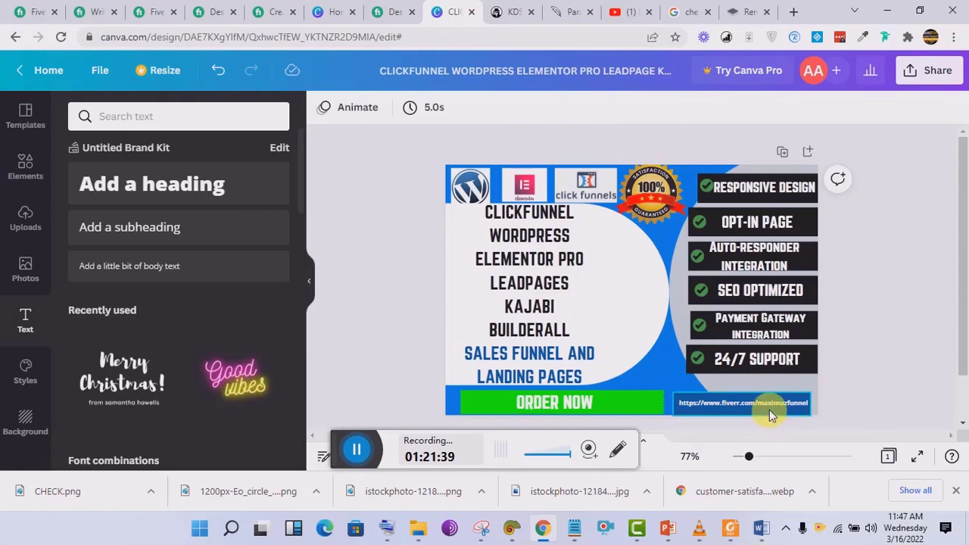
# Widen the dark blue bar slightly toward ORDER NOW, and enlarge its profile link to font size 12.5, repositioned over the bar.
pyautogui.click(769, 410)
pyautogui.moveTo(677, 399); pyautogui.dragTo(668, 393)
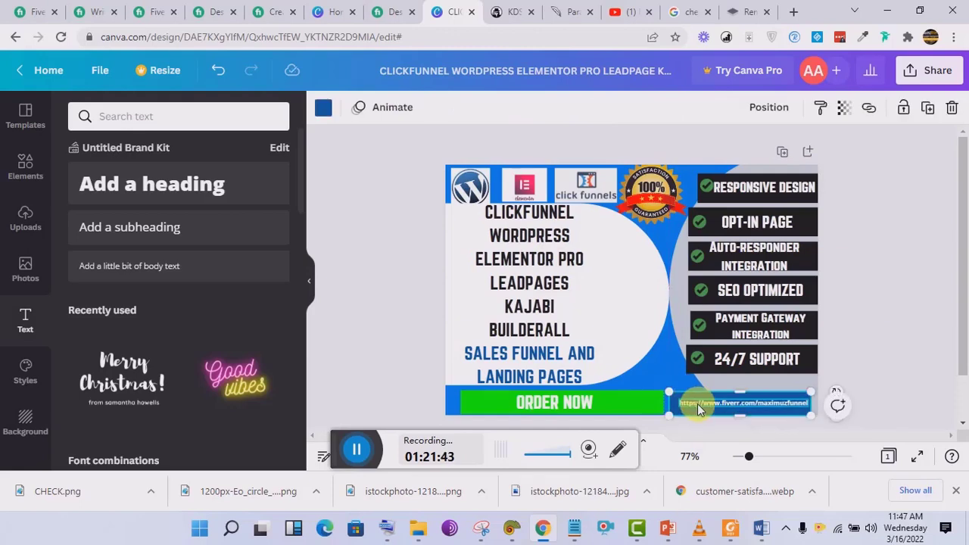
pyautogui.click(698, 409)
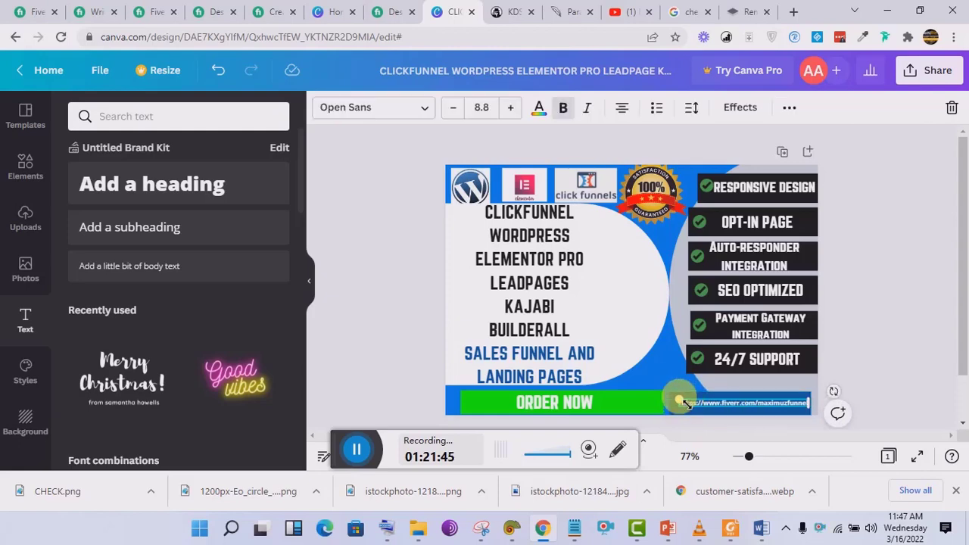
pyautogui.moveTo(671, 390); pyautogui.dragTo(677, 396)
pyautogui.click(508, 112)
pyautogui.click(509, 112)
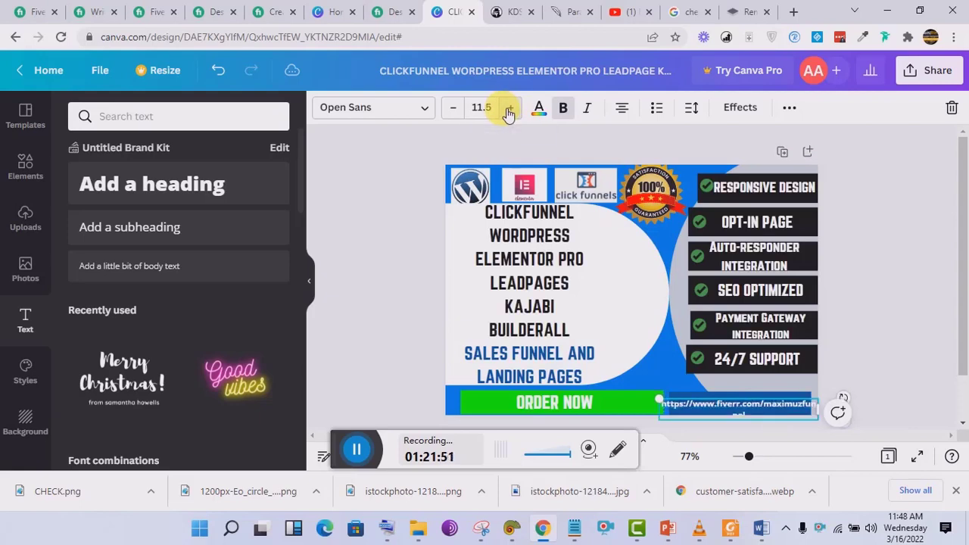
pyautogui.click(509, 112)
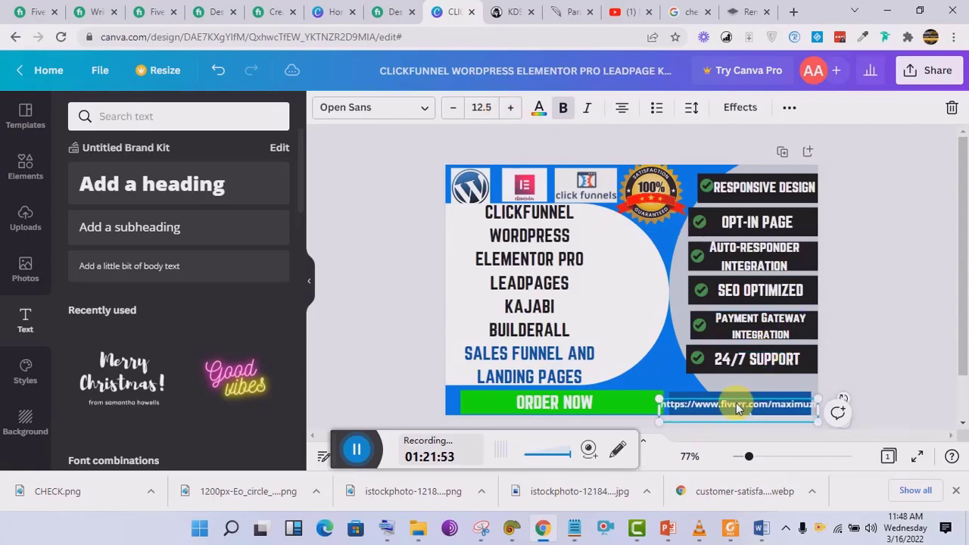
pyautogui.moveTo(737, 400); pyautogui.dragTo(745, 404)
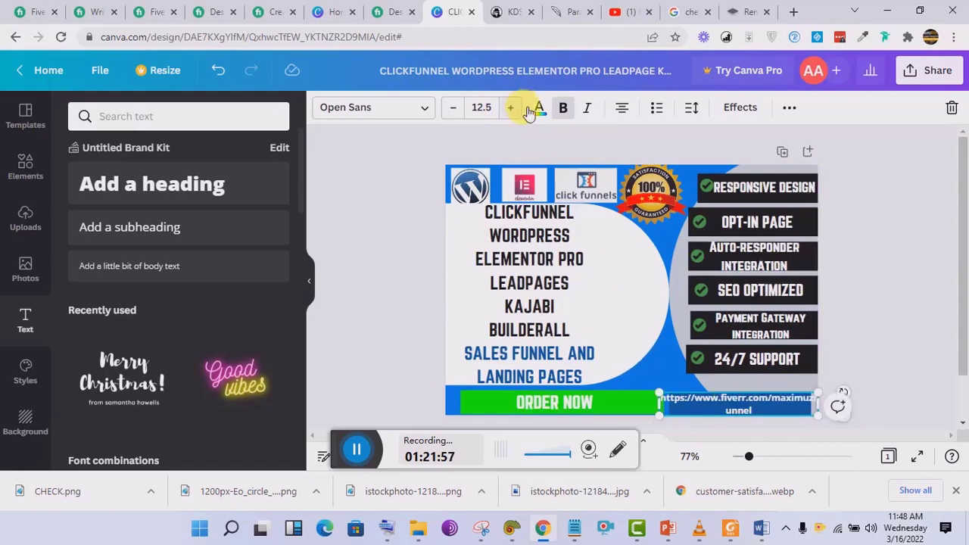
# Shift the green bar to the design's left edge and move the ORDER NOW label left along it.
pyautogui.click(488, 407)
pyautogui.moveTo(488, 404)
pyautogui.mouseDown()
pyautogui.moveTo(498, 407)
pyautogui.moveTo(490, 401)
pyautogui.mouseUp()
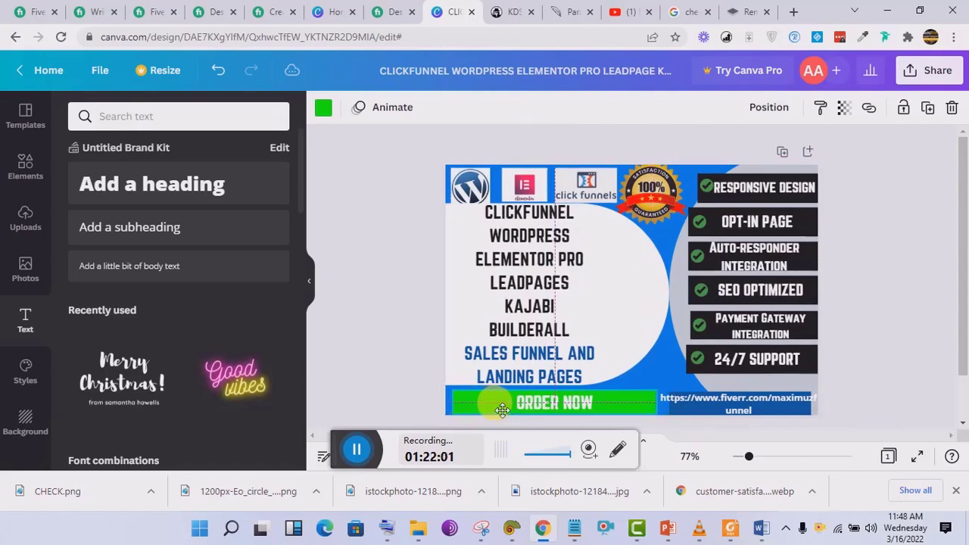
pyautogui.click(544, 402)
pyautogui.moveTo(545, 402); pyautogui.dragTo(513, 409)
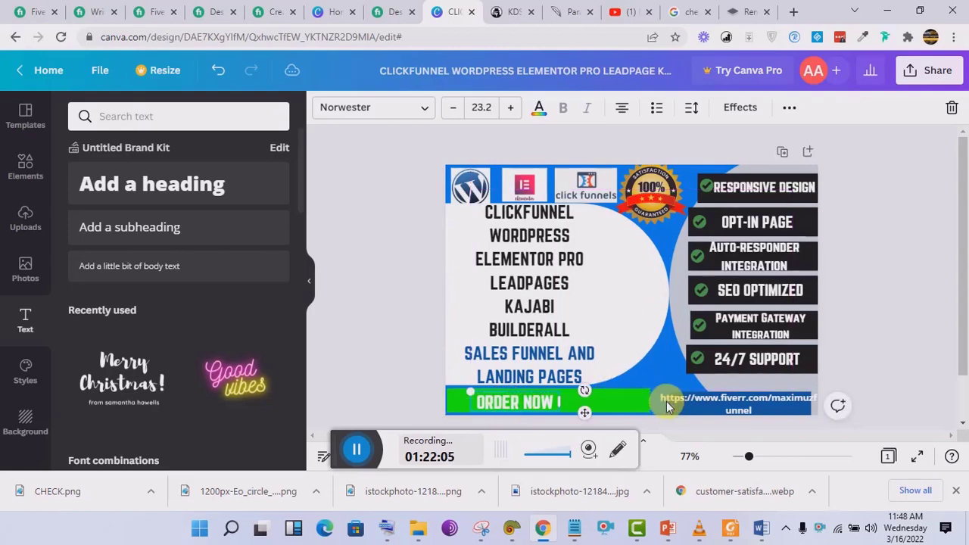
# Shorten the green bar so it ends just past the ORDER NOW label, and align it behind the label.
pyautogui.click(636, 397)
pyautogui.moveTo(659, 419); pyautogui.dragTo(581, 415)
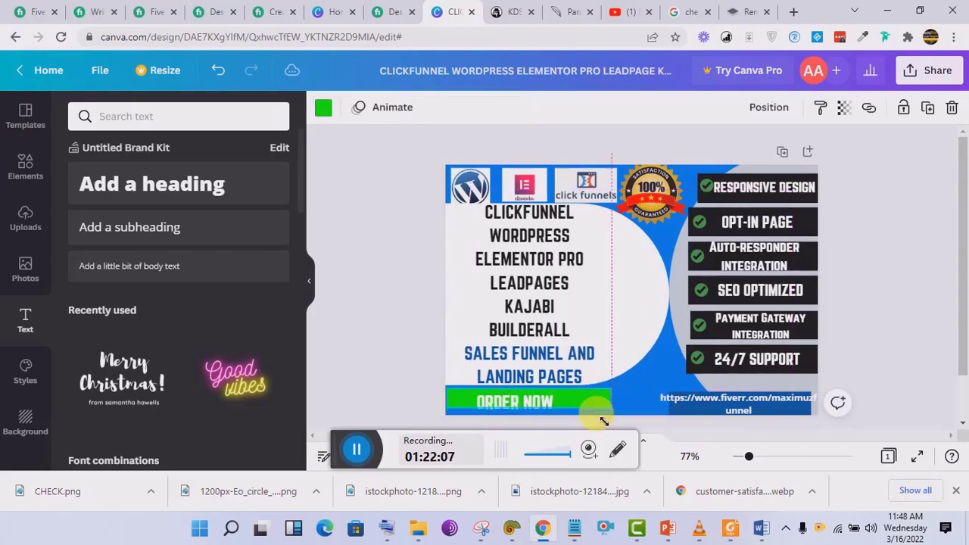
pyautogui.click(564, 390)
pyautogui.click(577, 401)
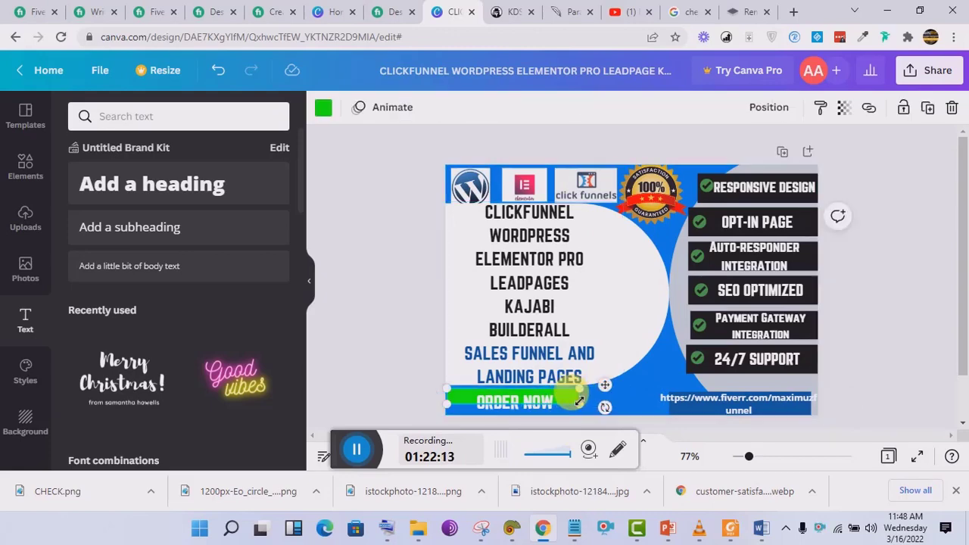
pyautogui.moveTo(580, 414); pyautogui.dragTo(589, 427)
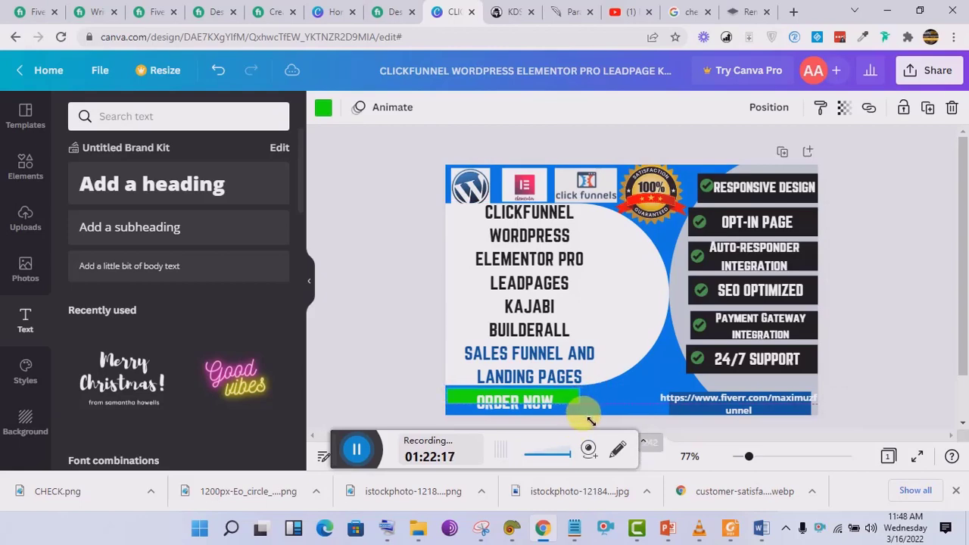
pyautogui.moveTo(573, 401); pyautogui.dragTo(602, 388)
# Adjust the width of the profile link's text box, extending it toward the ORDER NOW bar.
pyautogui.click(664, 403)
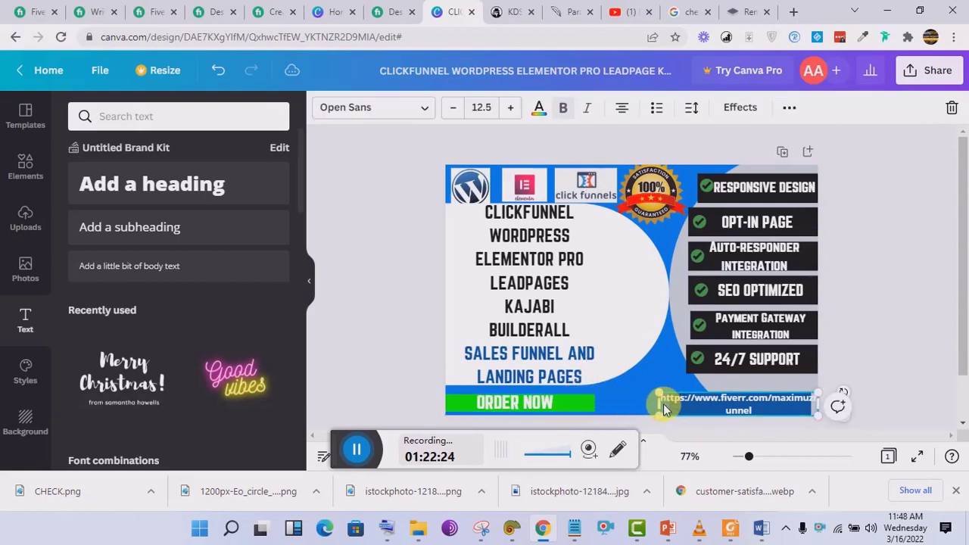
pyautogui.moveTo(664, 404); pyautogui.dragTo(683, 415)
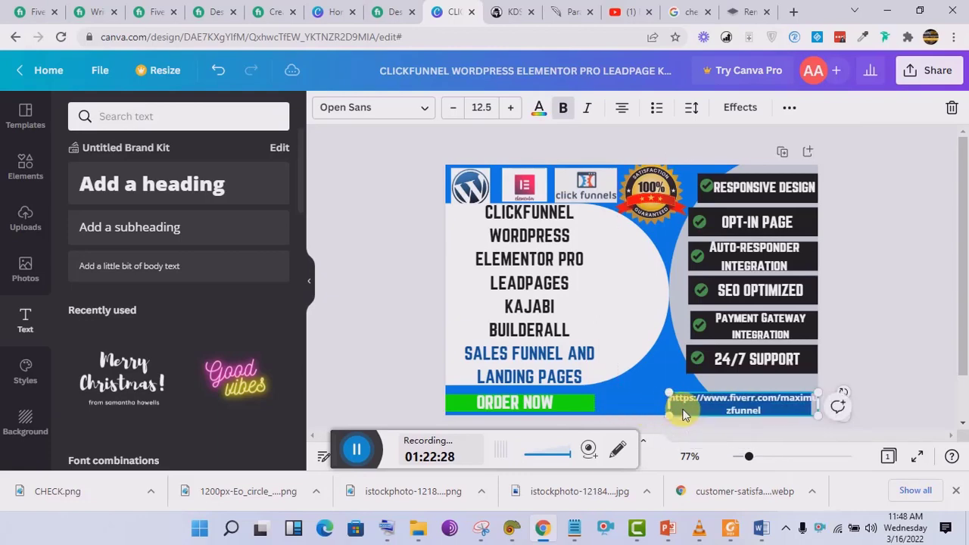
pyautogui.click(687, 421)
pyautogui.click(687, 412)
pyautogui.moveTo(670, 407); pyautogui.dragTo(642, 405)
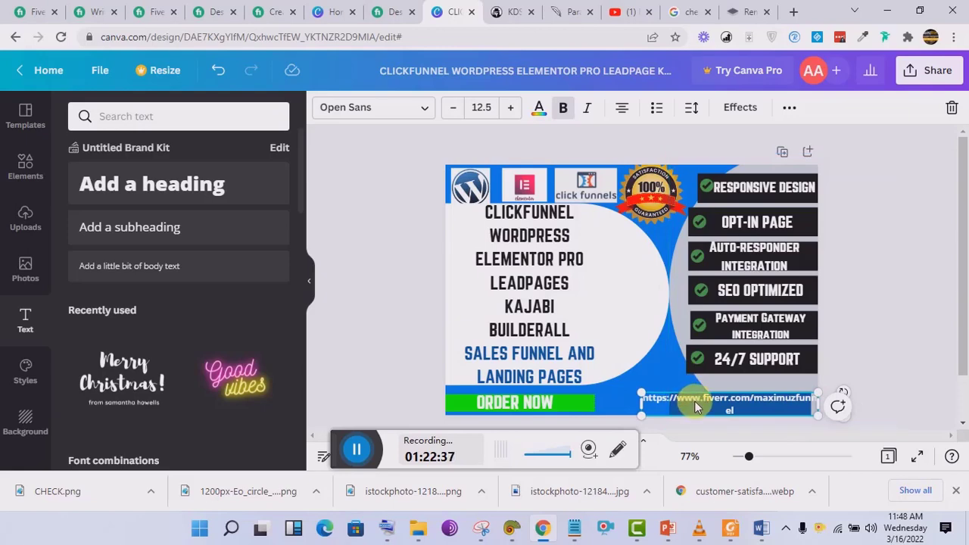
# Extend the dark blue bar toward the ORDER NOW bar and place the profile link on it in a single line.
pyautogui.moveTo(692, 386); pyautogui.dragTo(682, 362)
pyautogui.click(687, 397)
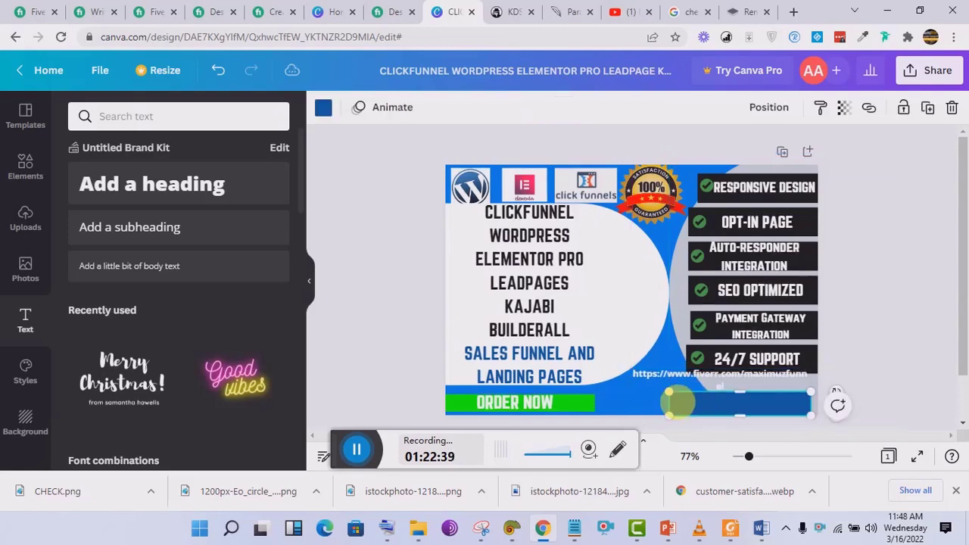
pyautogui.moveTo(673, 409); pyautogui.dragTo(617, 415)
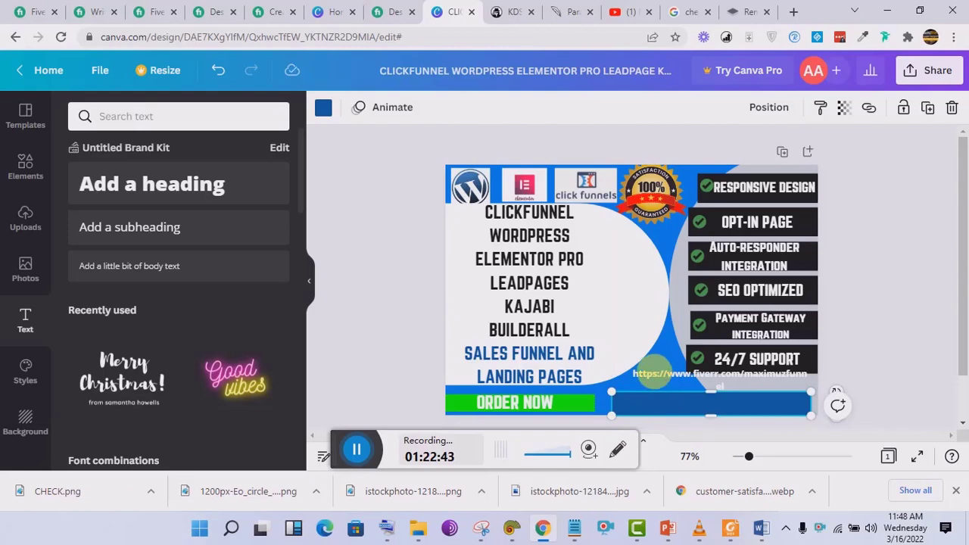
pyautogui.click(656, 377)
pyautogui.moveTo(656, 376); pyautogui.dragTo(664, 407)
pyautogui.doubleClick(667, 409)
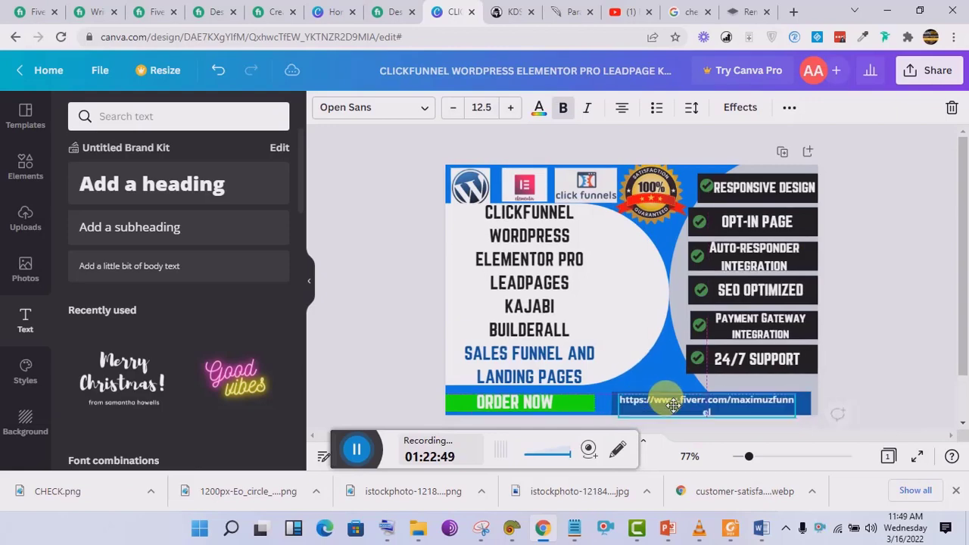
pyautogui.moveTo(805, 416); pyautogui.dragTo(804, 405)
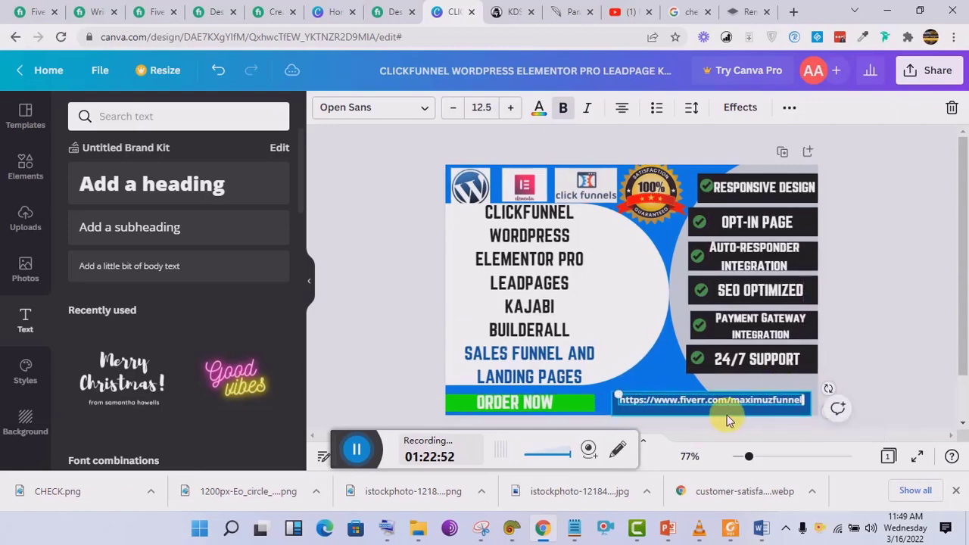
# Set the profile link's font size to 13.5 and widen its text box to keep it on one line.
pyautogui.click(518, 115)
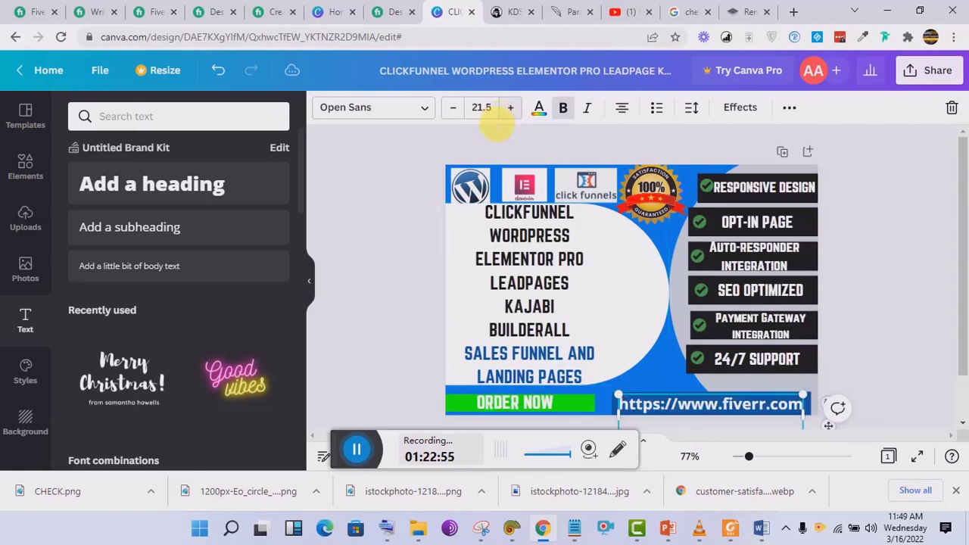
pyautogui.click(454, 119)
pyautogui.click(456, 120)
pyautogui.click(456, 119)
pyautogui.click(513, 108)
pyautogui.click(512, 108)
pyautogui.click(512, 109)
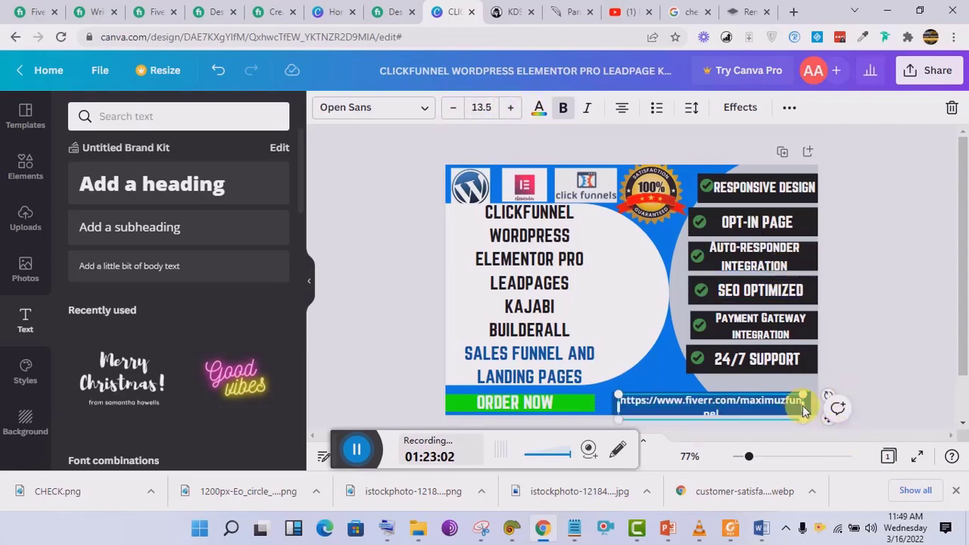
pyautogui.moveTo(801, 405); pyautogui.dragTo(832, 409)
pyautogui.click(774, 415)
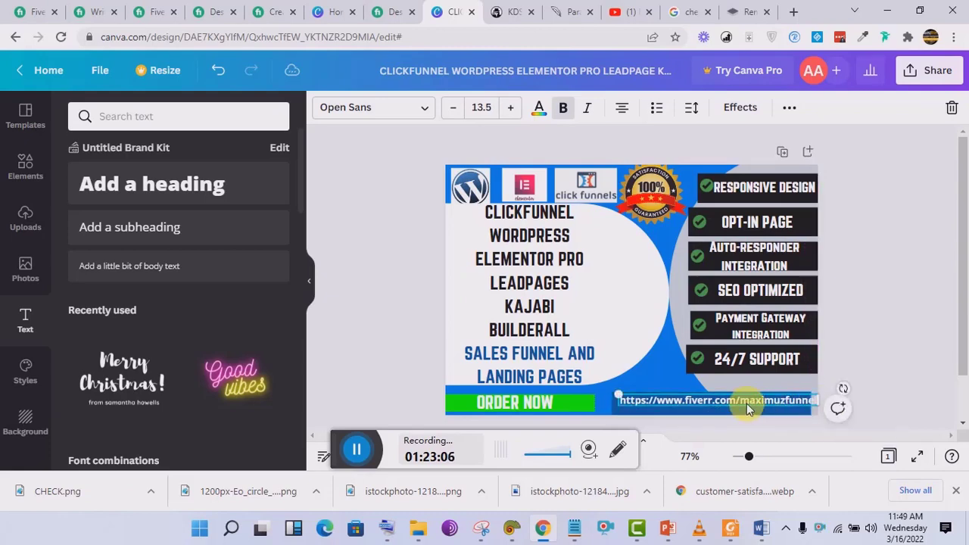
# Centre the profile link on the dark blue bar, extend the bar slightly toward ORDER NOW, and enlarge the link to font size 14.
pyautogui.moveTo(744, 403); pyautogui.dragTo(750, 414)
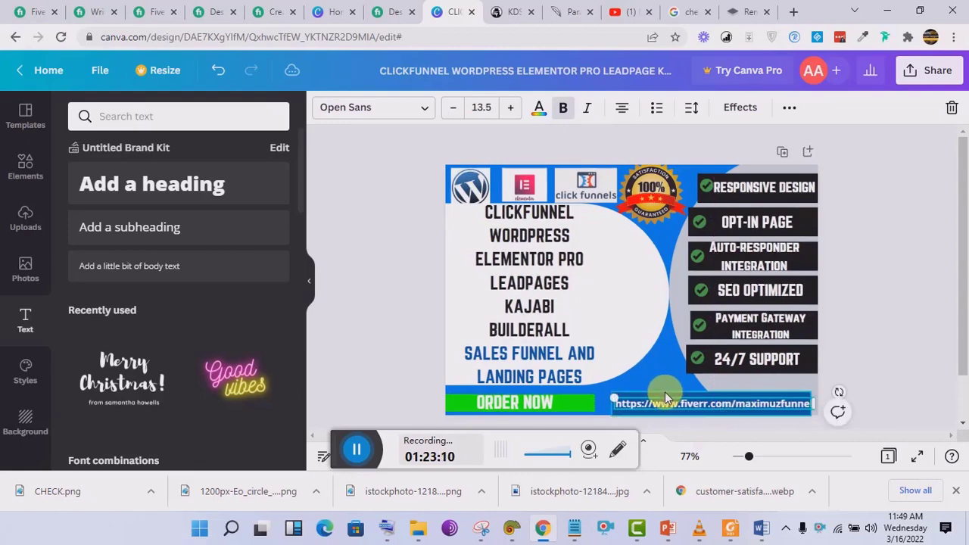
pyautogui.click(619, 404)
pyautogui.moveTo(617, 415); pyautogui.dragTo(608, 415)
pyautogui.click(632, 407)
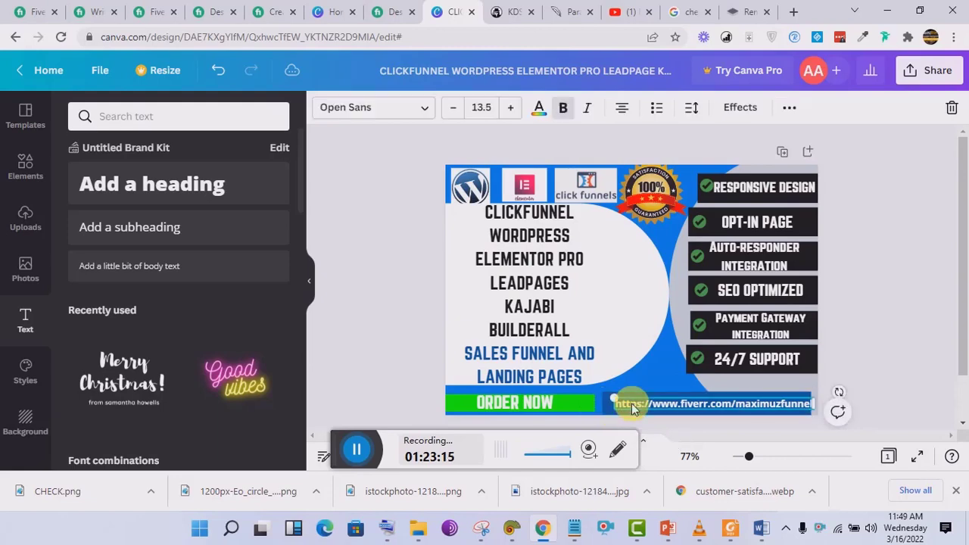
pyautogui.moveTo(618, 407); pyautogui.dragTo(633, 407)
pyautogui.click(839, 364)
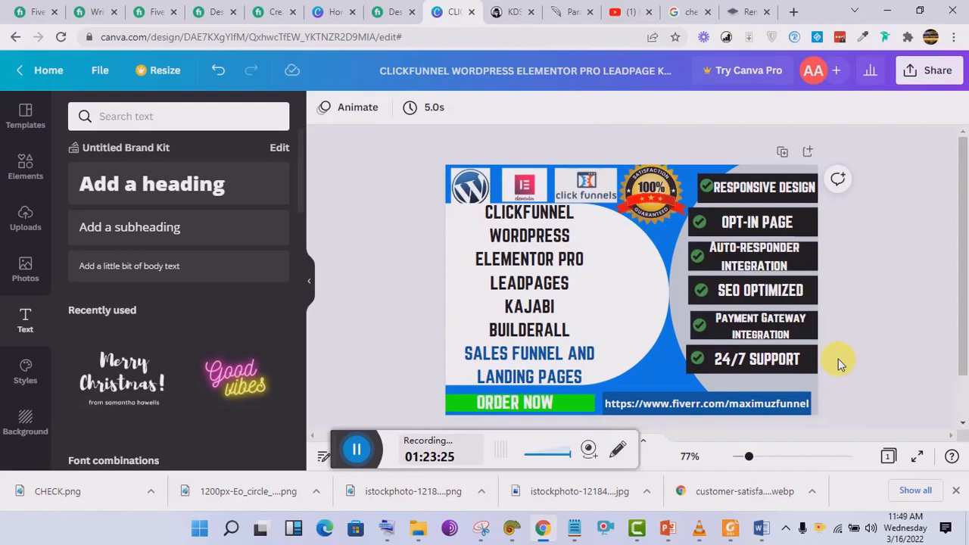
pyautogui.click(742, 407)
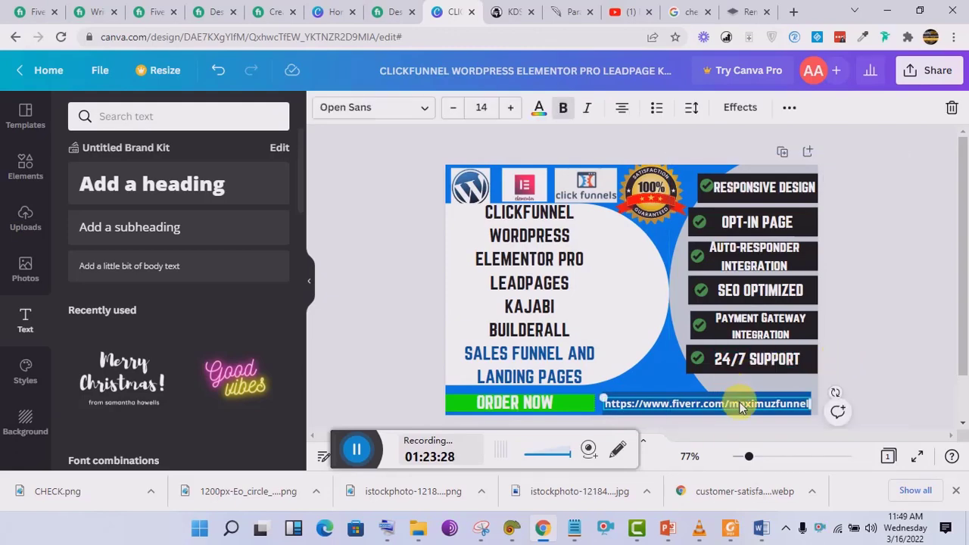
pyautogui.click(921, 273)
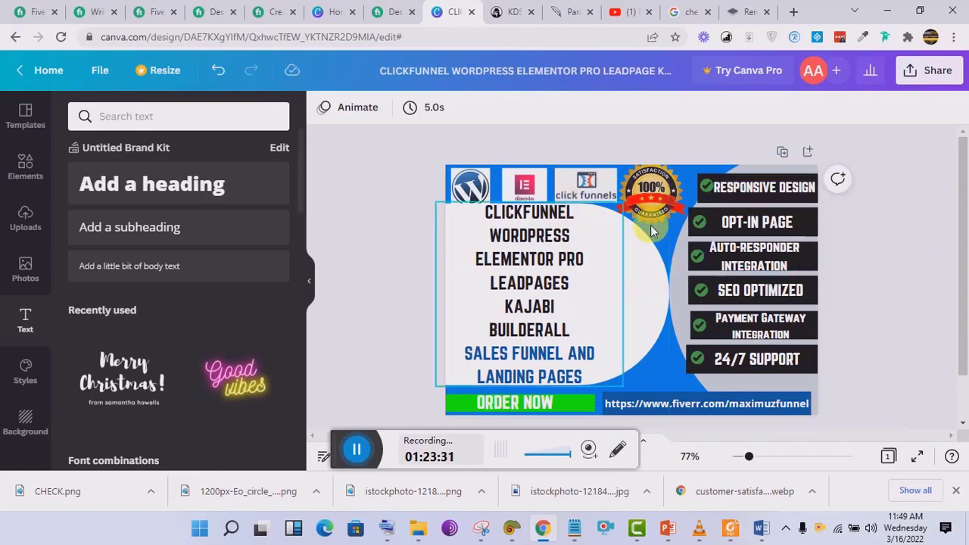
# Trim the lower edge of the satisfaction badge slightly and move the badge up against the design's upper edge.
pyautogui.click(664, 206)
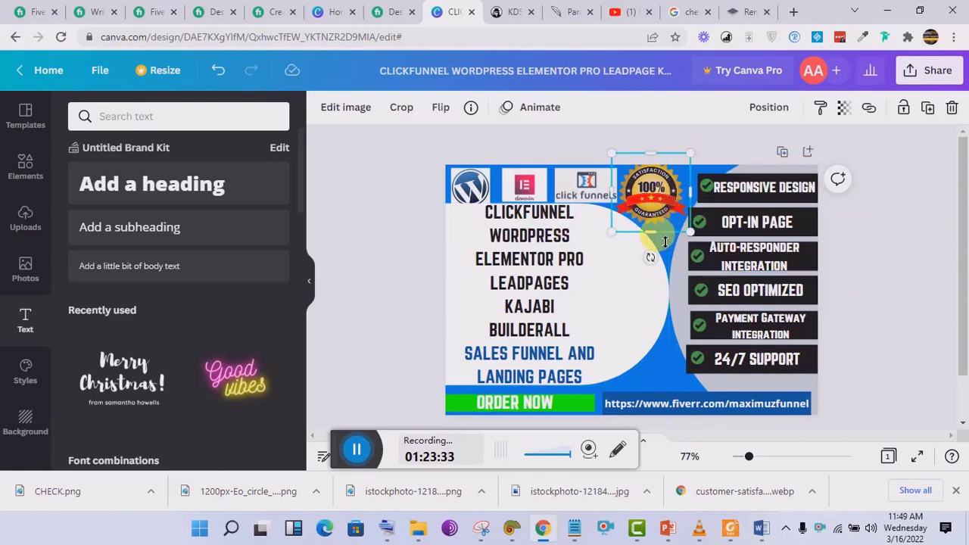
pyautogui.moveTo(653, 232)
pyautogui.mouseDown()
pyautogui.moveTo(662, 216)
pyautogui.moveTo(669, 231)
pyautogui.mouseUp()
pyautogui.moveTo(669, 191); pyautogui.dragTo(670, 187)
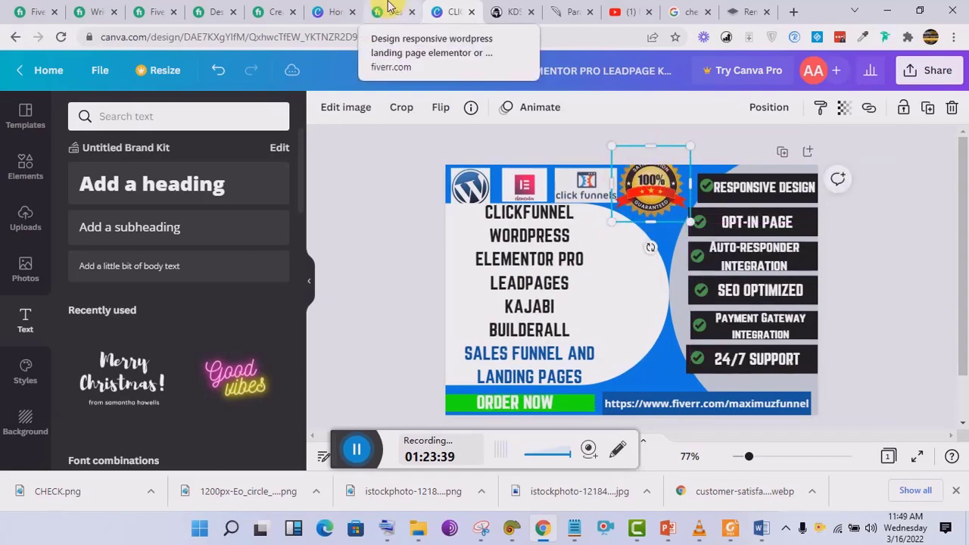
# Compare the design with the reference WordPress landing page gig image on Fiverr, and return to the Canva design.
pyautogui.click(388, 6)
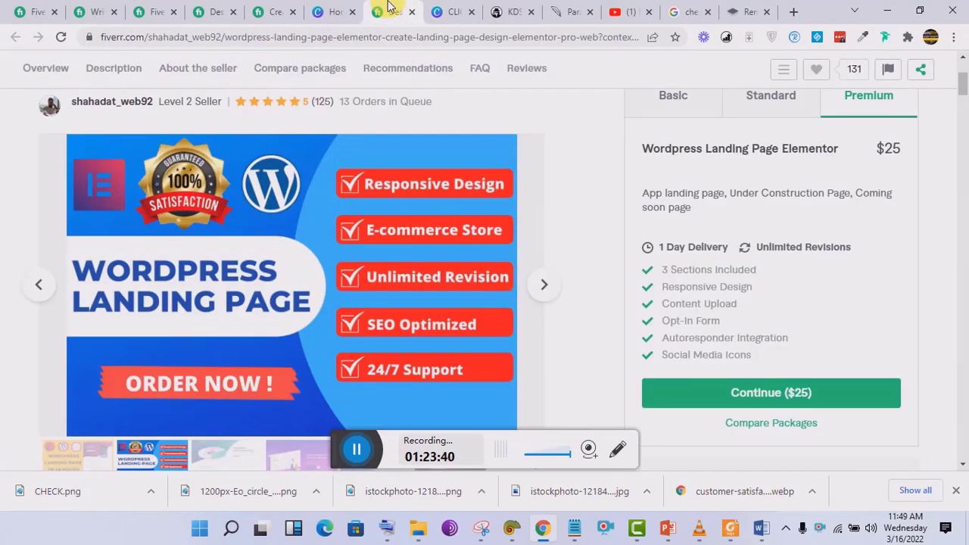
pyautogui.click(452, 11)
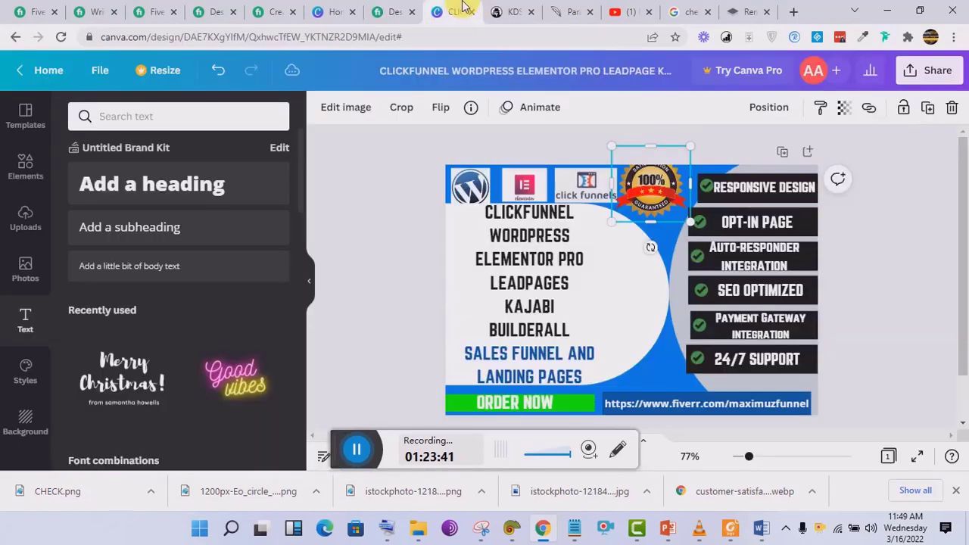
pyautogui.click(936, 275)
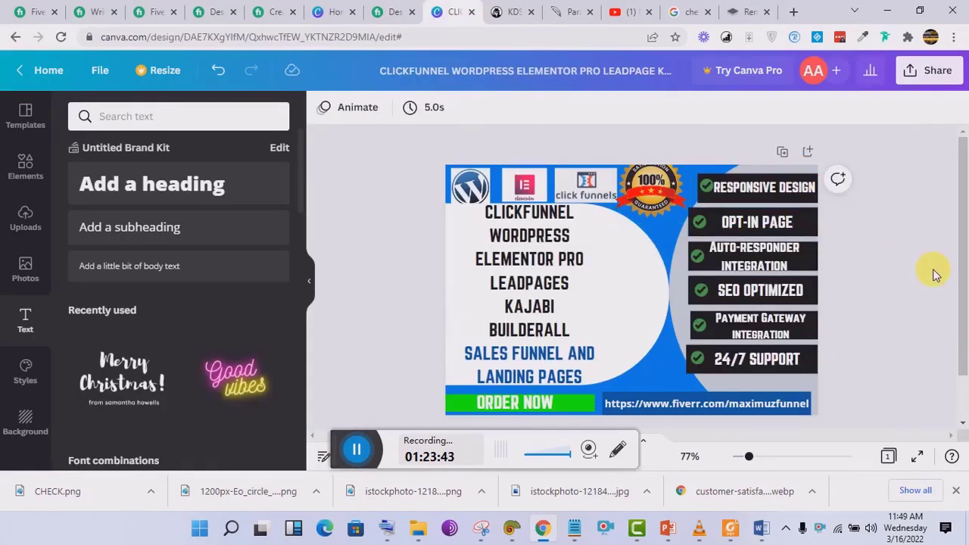
# Move the WordPress logo up slightly and nudge the Elementor logo beside it into line.
pyautogui.click(912, 74)
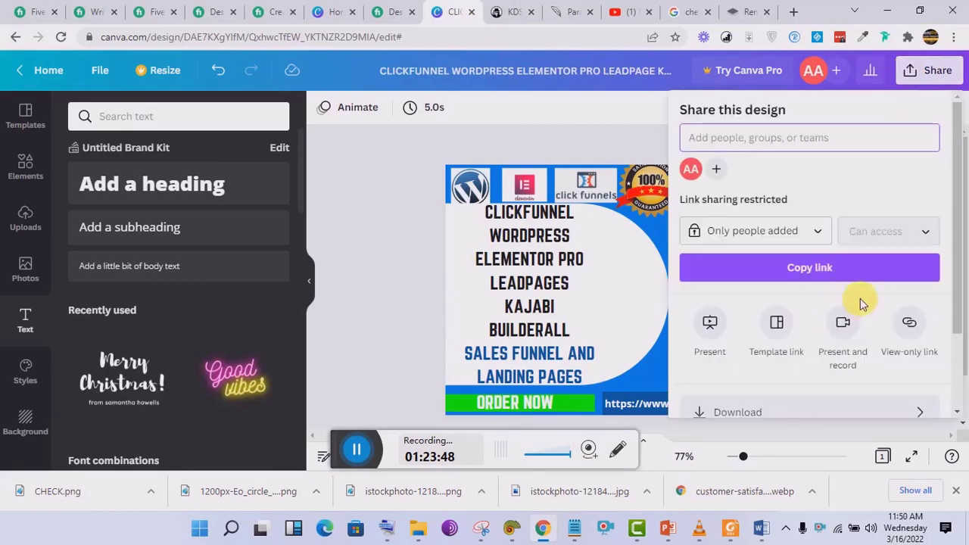
pyautogui.click(474, 187)
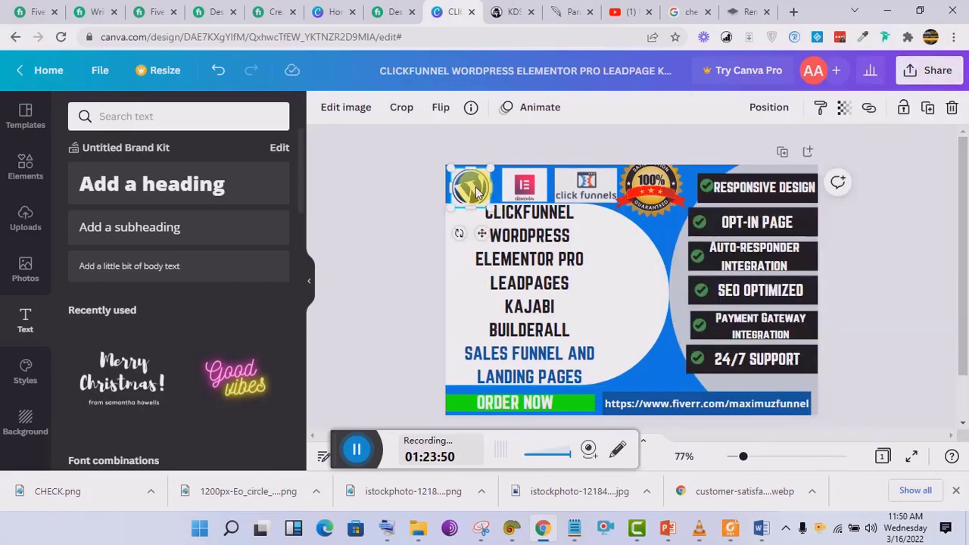
pyautogui.moveTo(478, 210); pyautogui.dragTo(472, 185)
pyautogui.moveTo(538, 190); pyautogui.dragTo(542, 193)
pyautogui.click(900, 247)
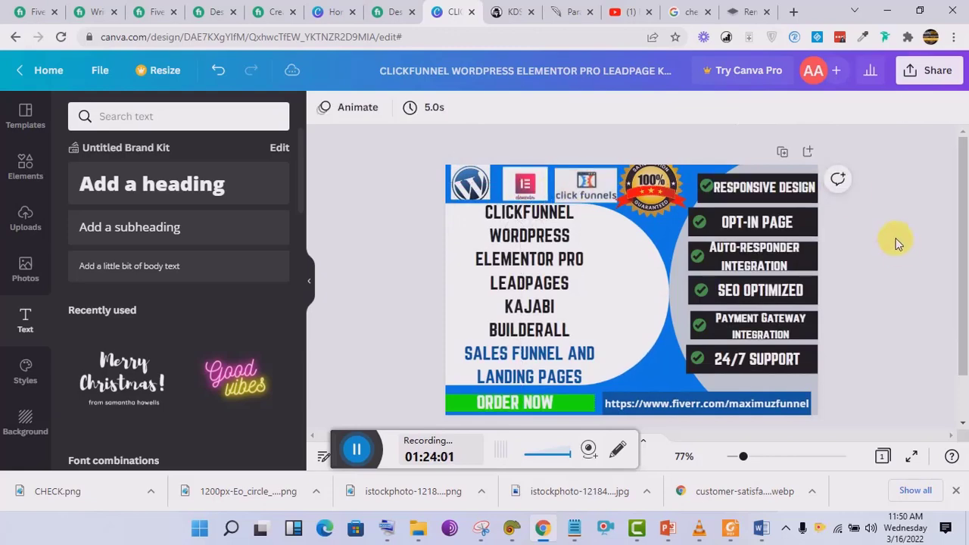
pyautogui.click(917, 76)
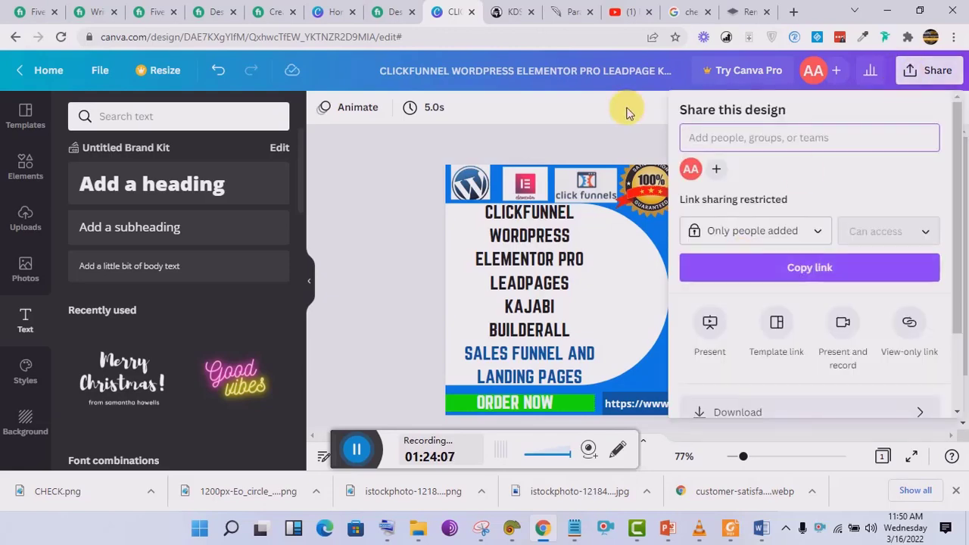
pyautogui.click(653, 159)
pyautogui.click(753, 362)
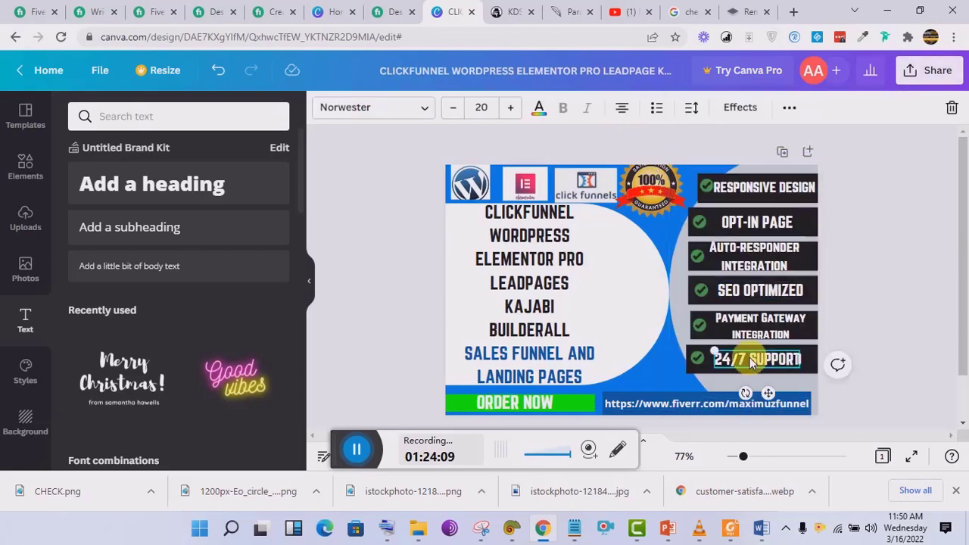
pyautogui.click(898, 212)
# Download the design as a PNG image and save it to the Desktop.
pyautogui.click(932, 76)
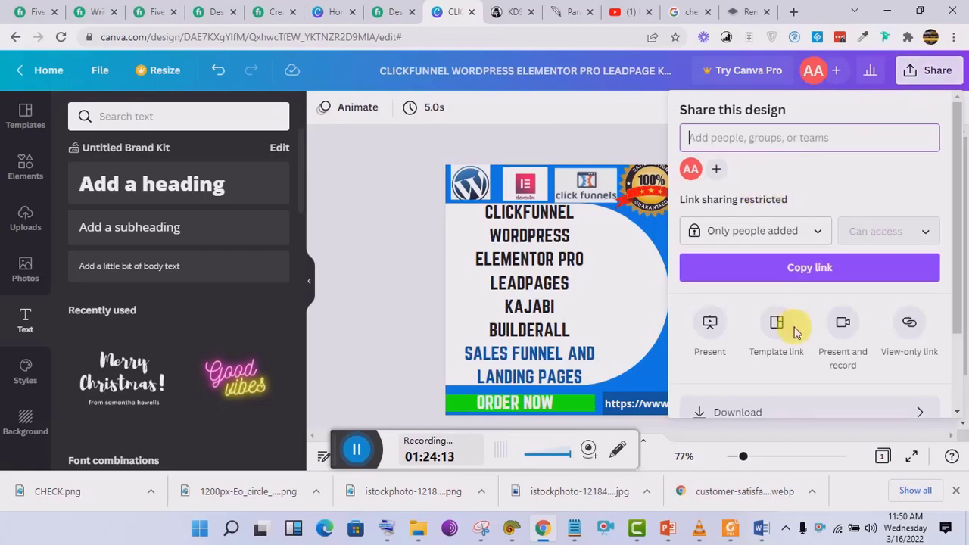
pyautogui.click(740, 415)
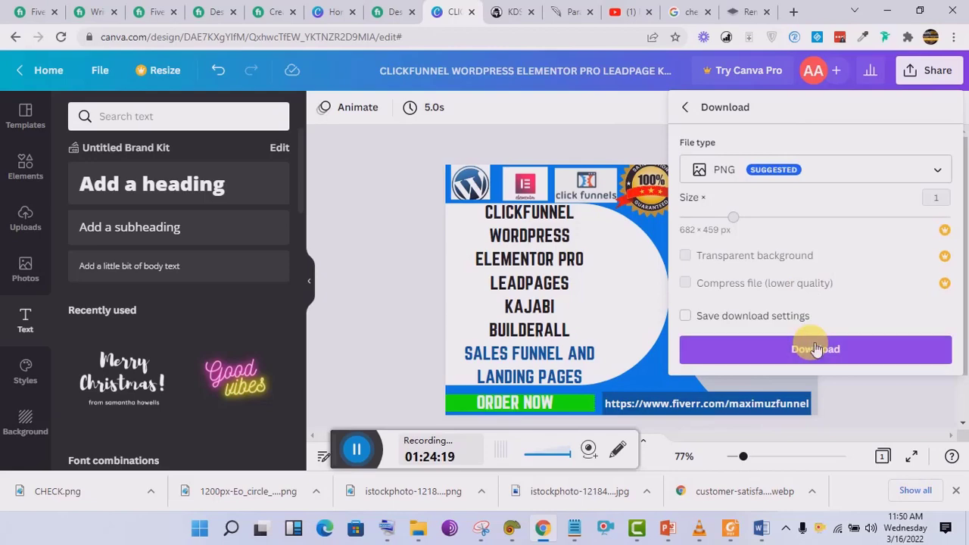
pyautogui.click(812, 346)
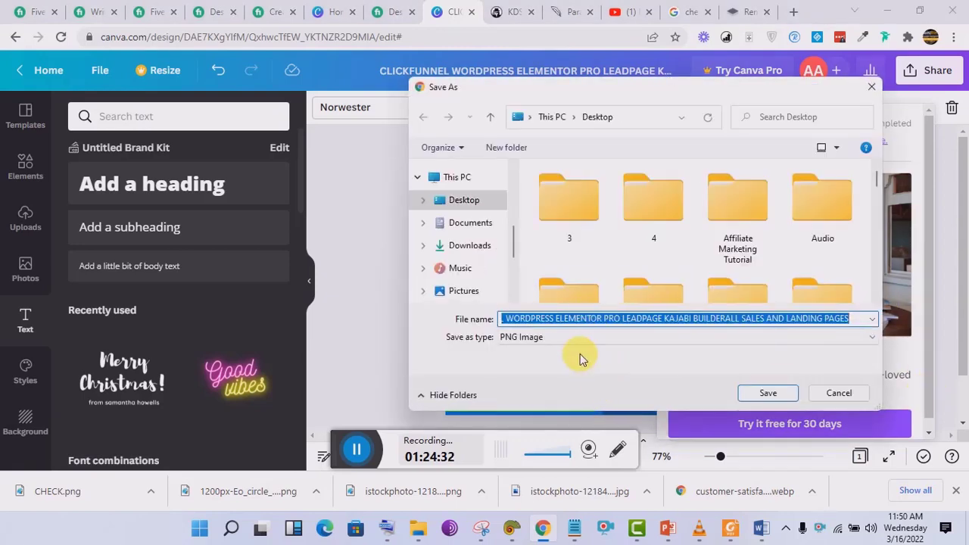
pyautogui.click(488, 201)
pyautogui.click(784, 397)
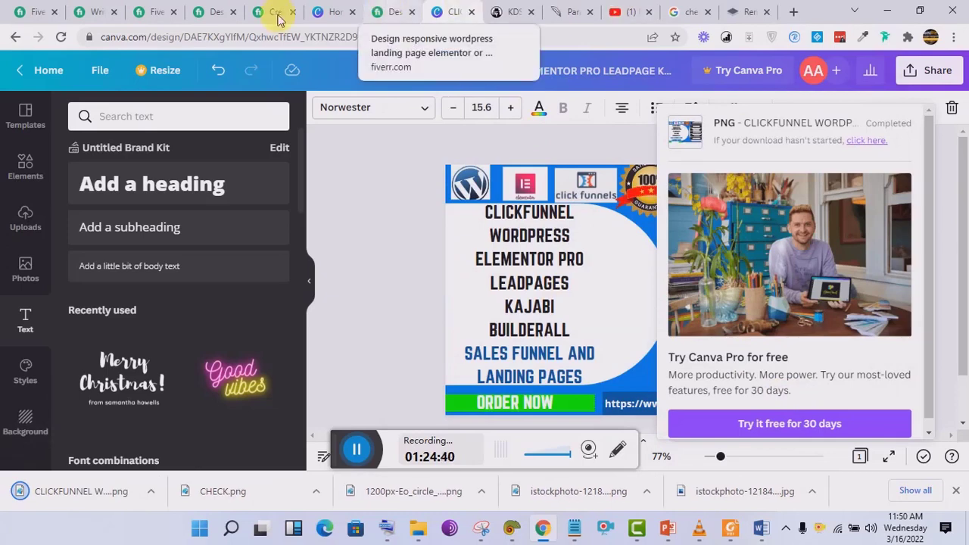
# Return to the Fiverr gig's description page, then save it and continue to the gallery's image section.
pyautogui.click(156, 7)
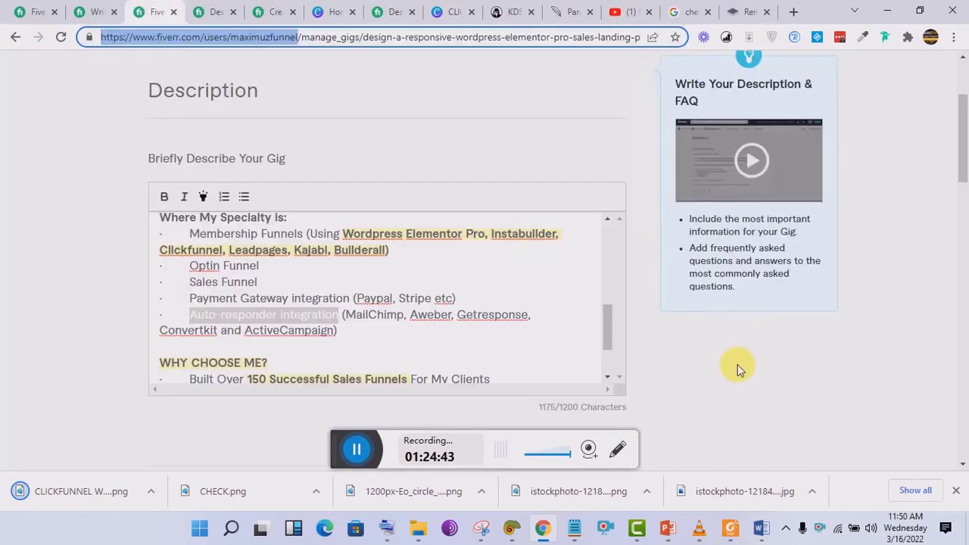
pyautogui.scroll(-2, 959, 167)
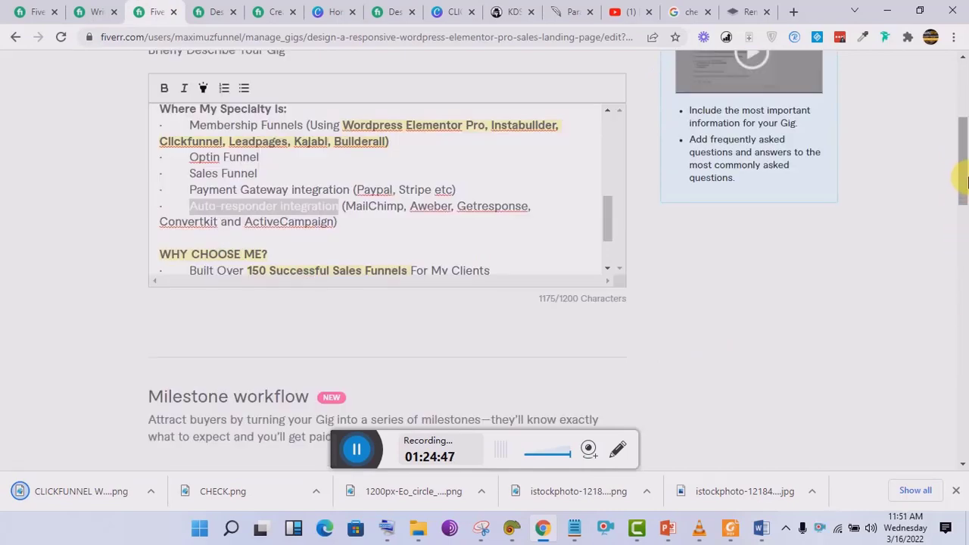
pyautogui.moveTo(965, 167); pyautogui.dragTo(964, 337)
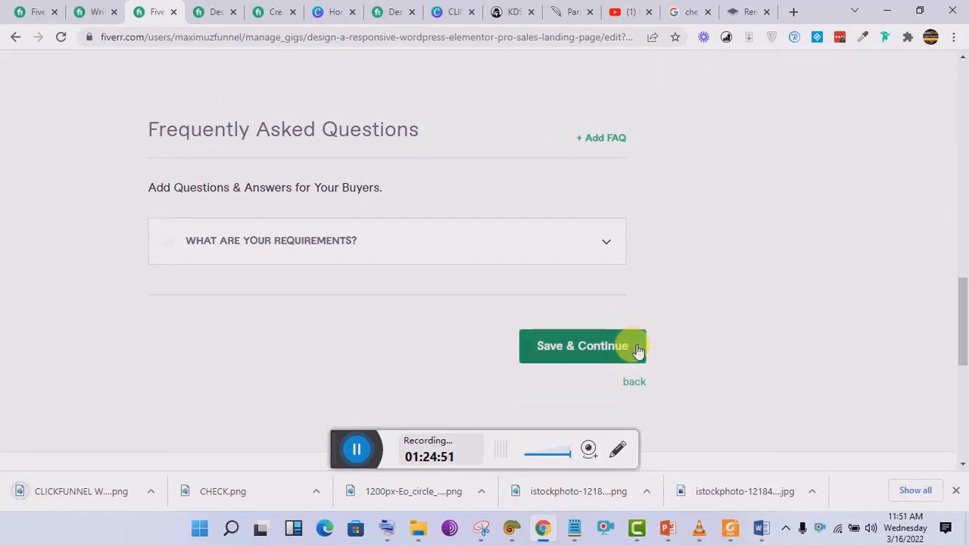
pyautogui.scroll(-4, 634, 337)
pyautogui.scroll(1, 634, 346)
pyautogui.scroll(1, 703, 301)
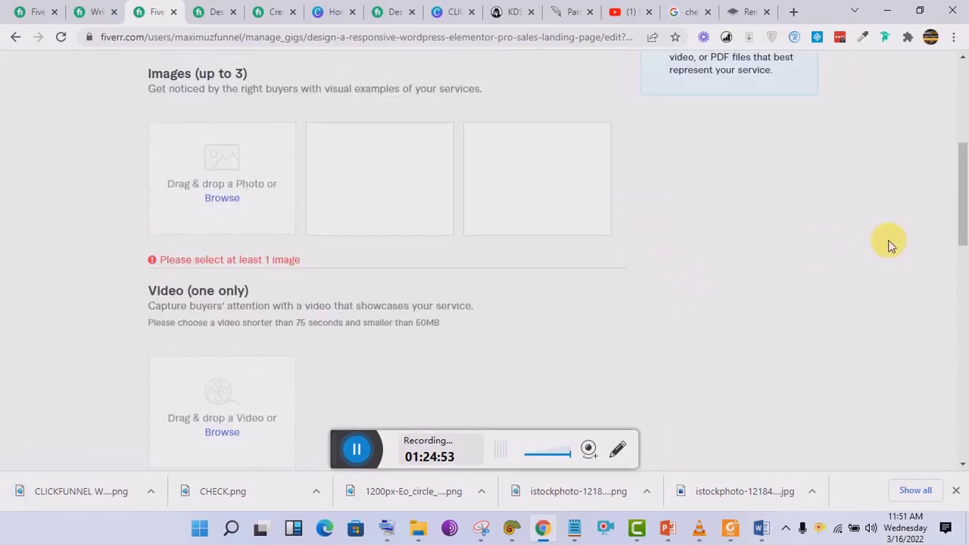
# Try to upload the CLICKFUNNEL WORDPRESS ELEMENTOR PRO PNG from the Desktop as the first gig image.
pyautogui.click(229, 198)
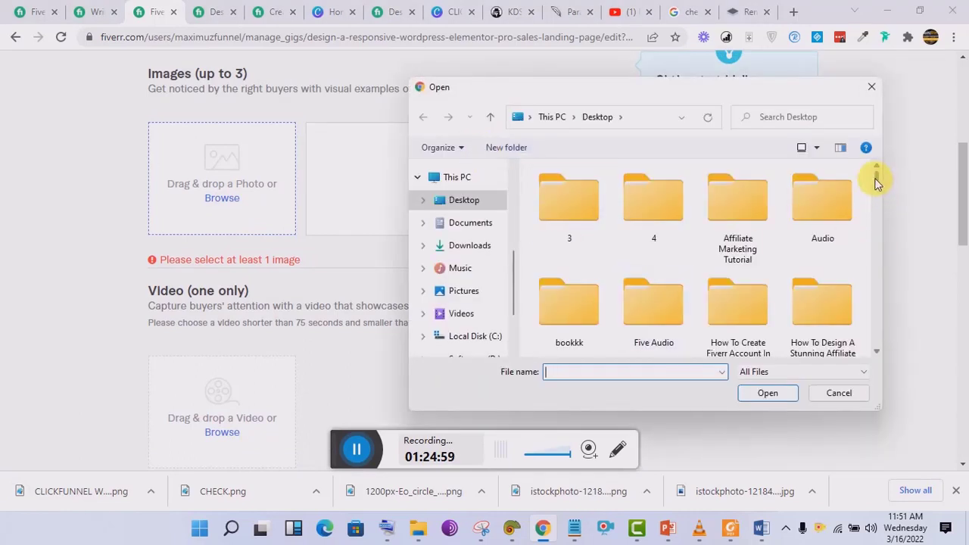
pyautogui.scroll(-1, 876, 189)
pyautogui.scroll(-3, 876, 220)
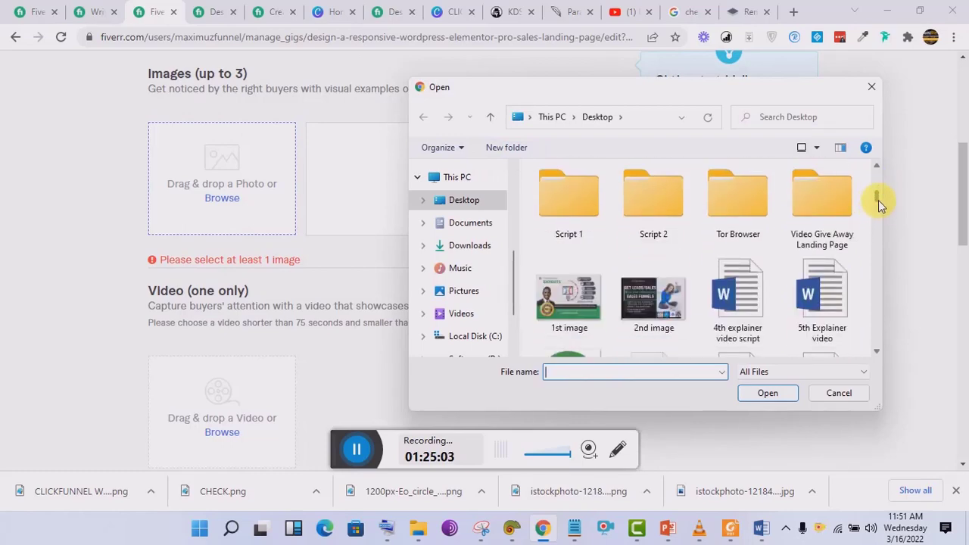
pyautogui.moveTo(878, 200); pyautogui.dragTo(879, 302)
pyautogui.click(744, 254)
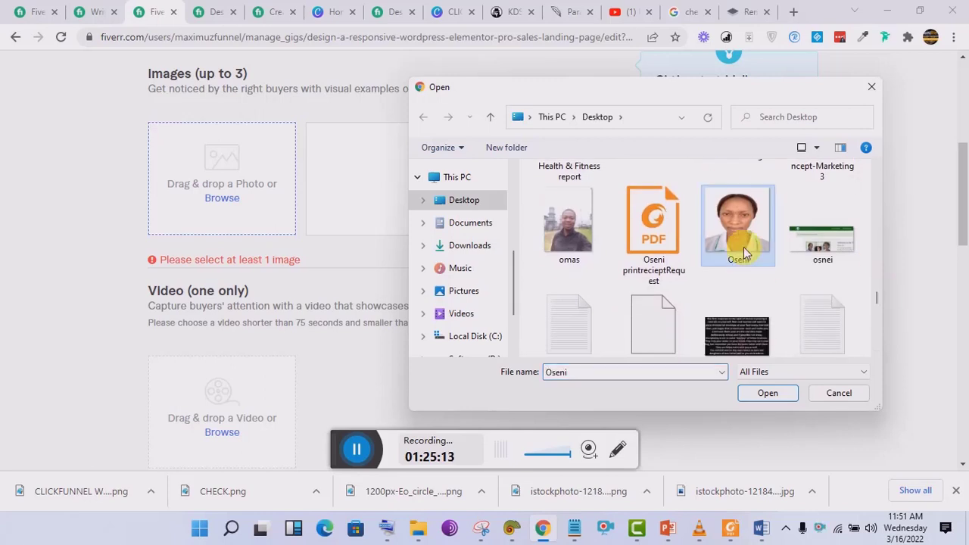
pyautogui.scroll(5, 743, 247)
pyautogui.click(654, 261)
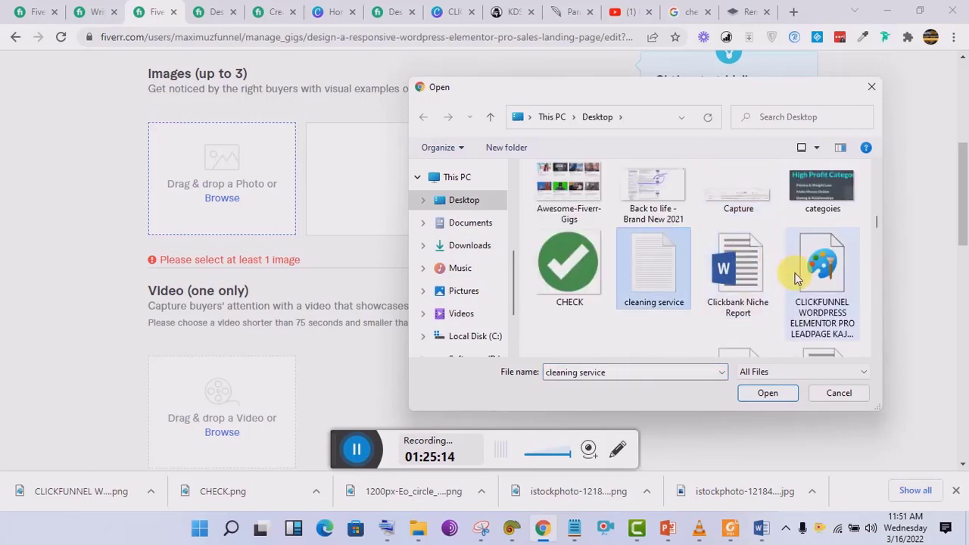
pyautogui.click(725, 263)
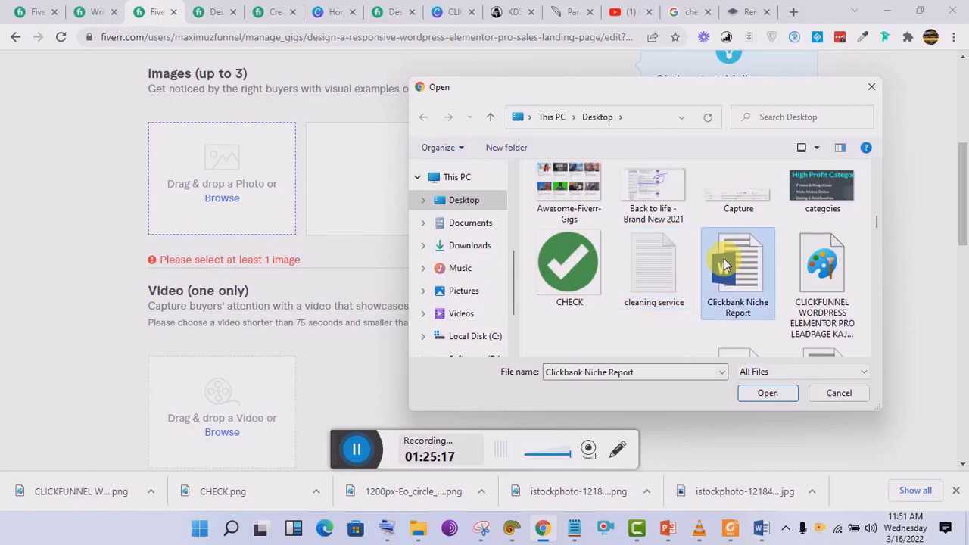
pyautogui.doubleClick(830, 312)
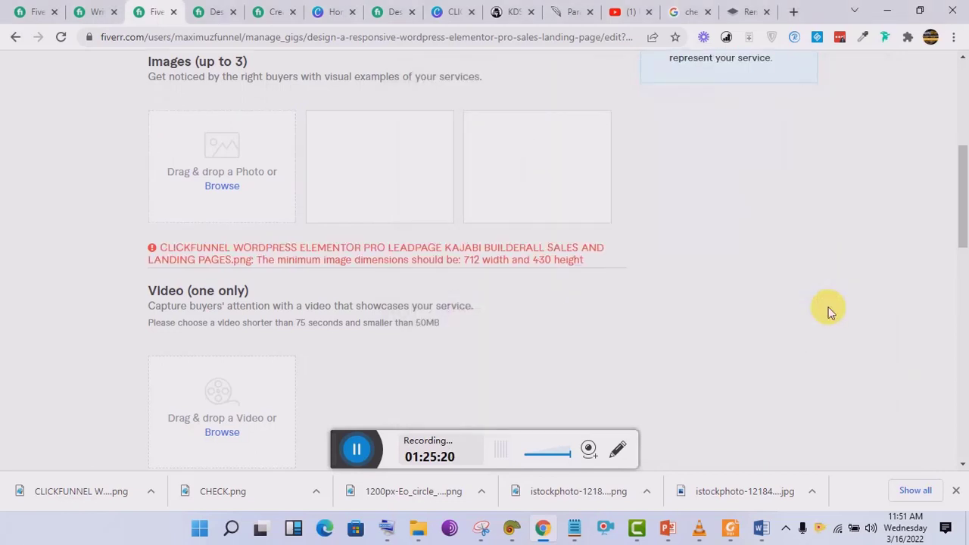
# Minimize the browser and all other open windows to show the desktop.
pyautogui.moveTo(584, 216)
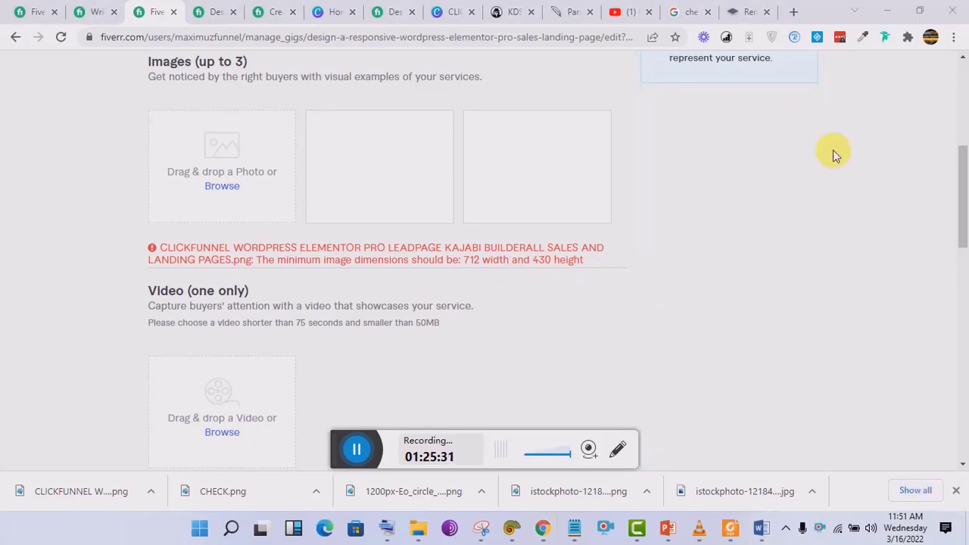
pyautogui.click(891, 16)
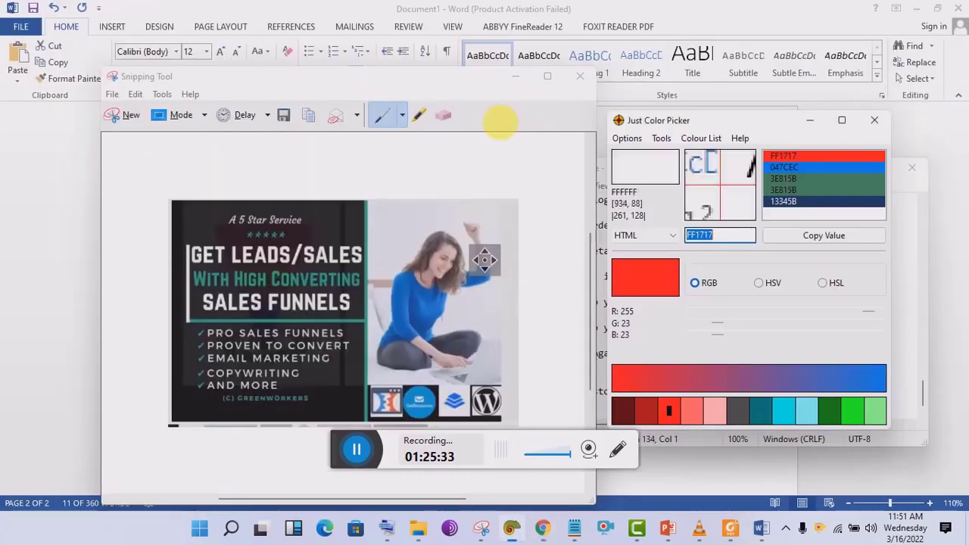
pyautogui.click(898, 17)
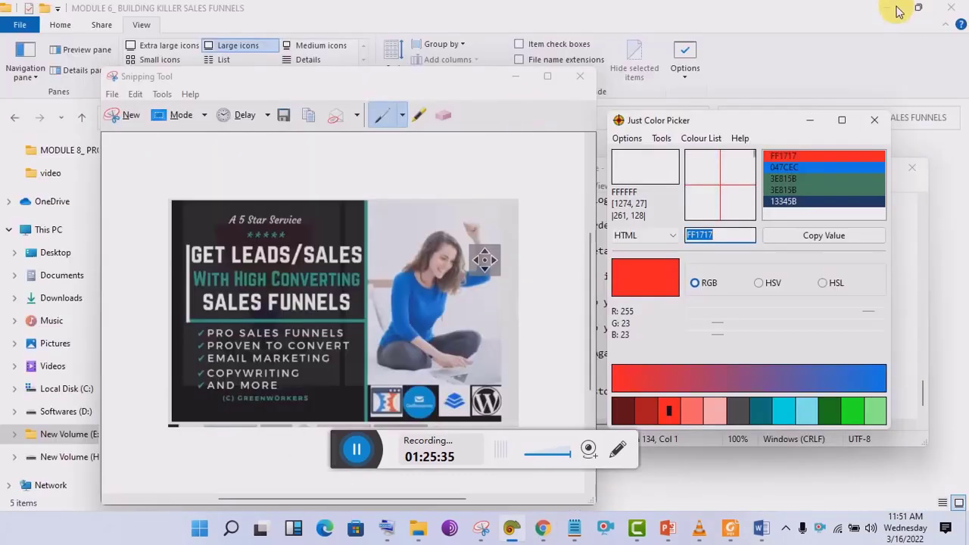
pyautogui.click(882, 9)
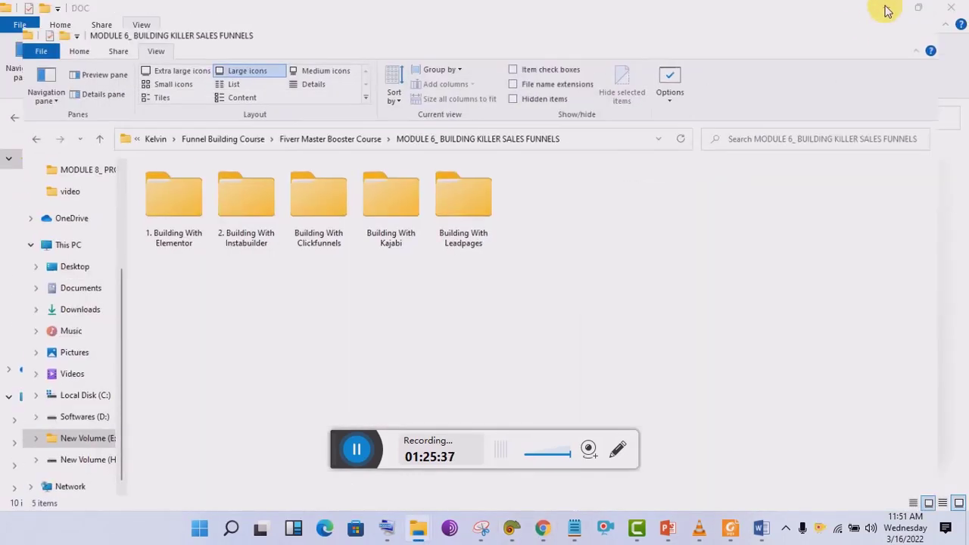
pyautogui.click(882, 9)
pyautogui.click(896, 8)
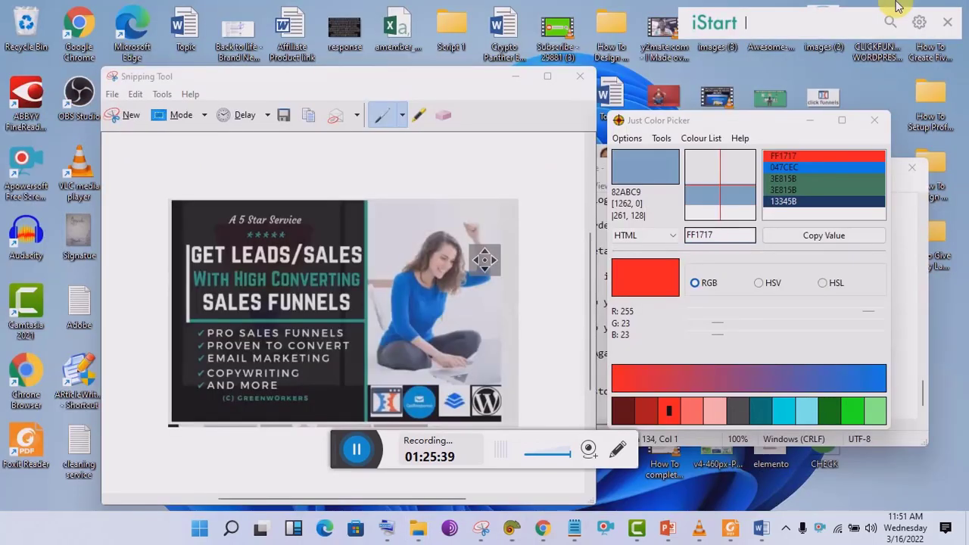
pyautogui.press('super+d')
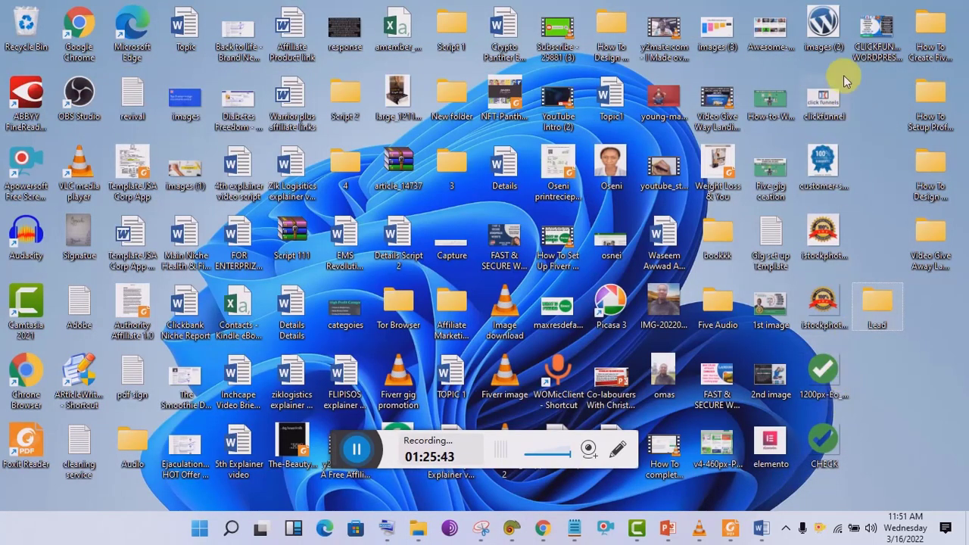
# Open the CLICKFUNNEL WORDPRESS ELEMENTOR PRO image from the desktop in Paint.
pyautogui.click(873, 34)
pyautogui.doubleClick(873, 35)
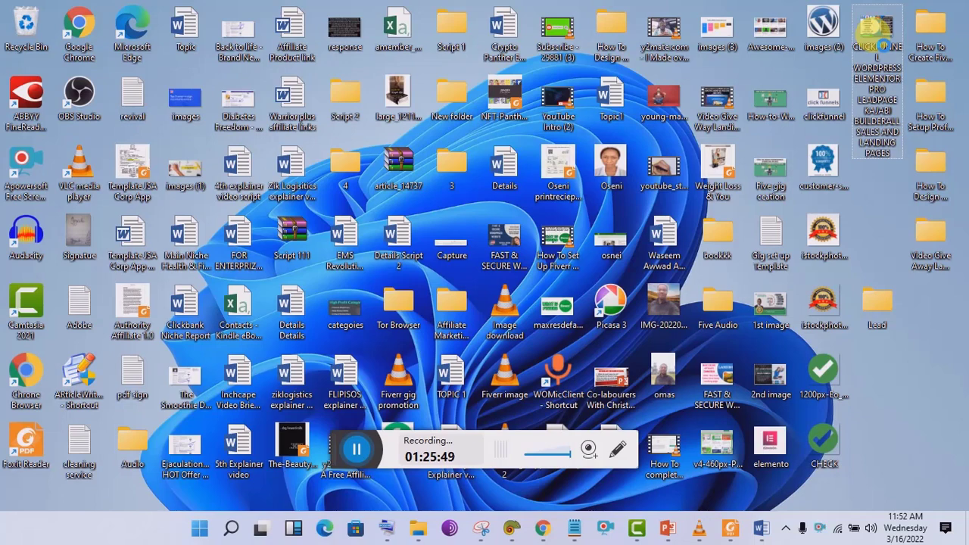
pyautogui.rightClick(869, 73)
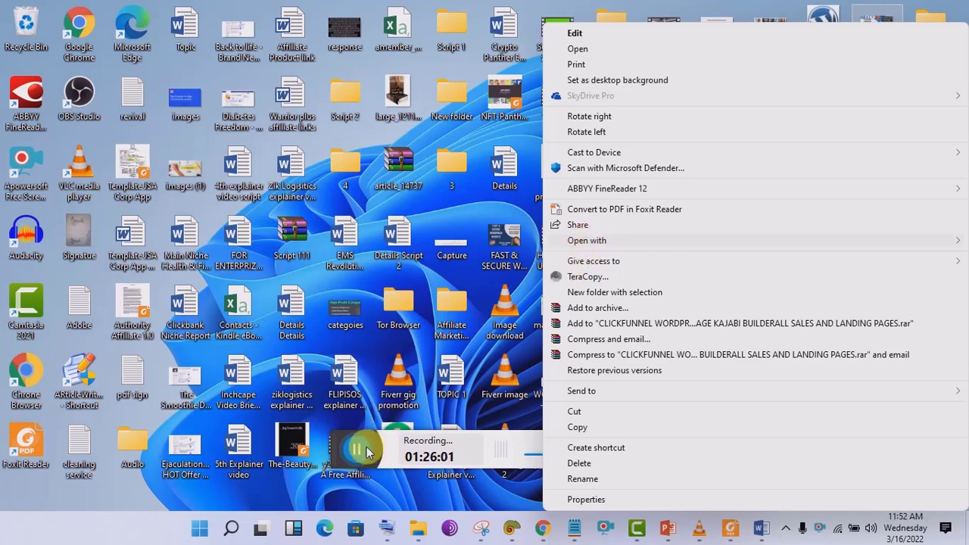
pyautogui.click(327, 447)
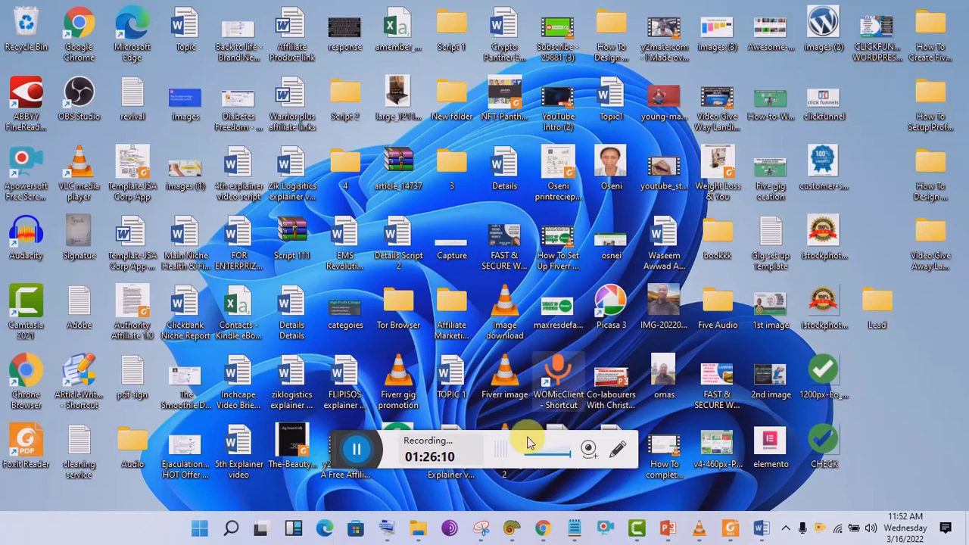
pyautogui.rightClick(874, 47)
pyautogui.moveTo(589, 241)
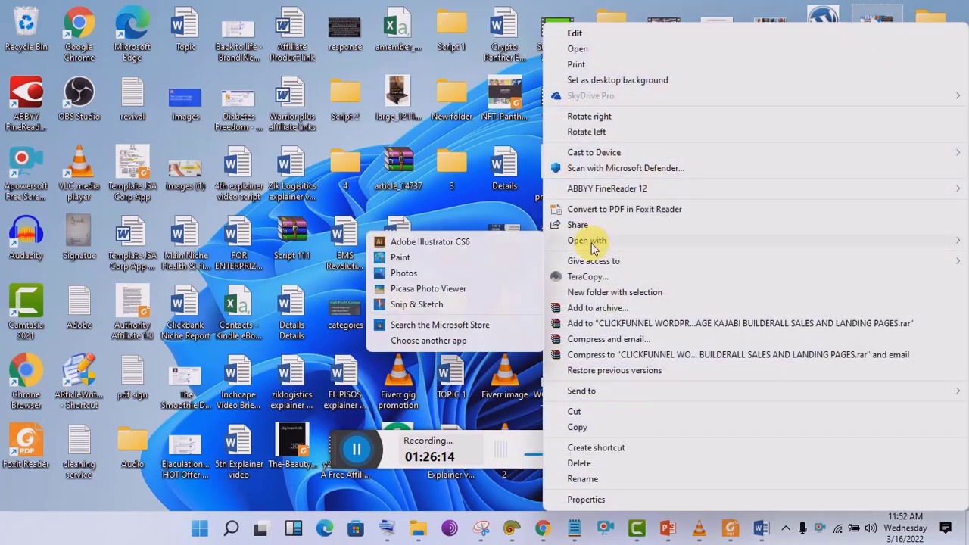
pyautogui.click(455, 258)
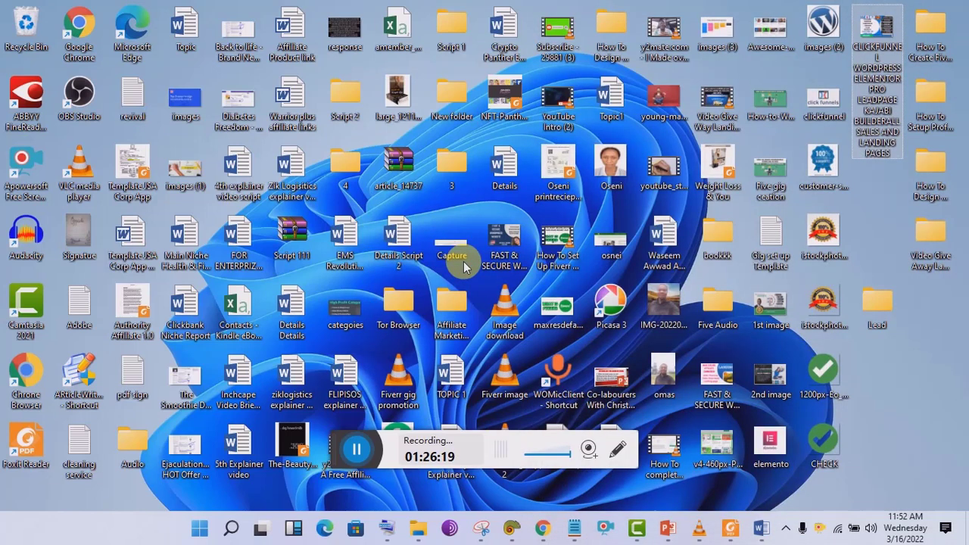
pyautogui.click(545, 529)
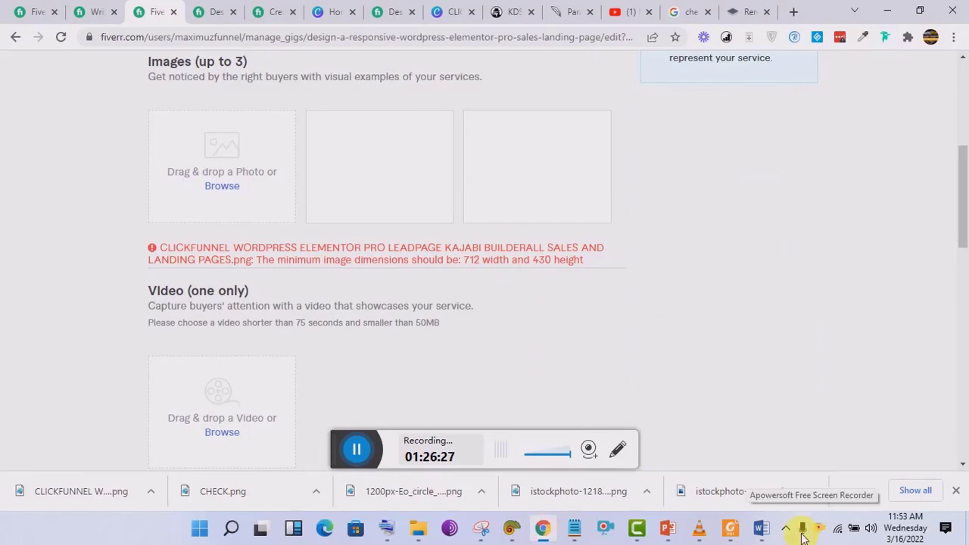
pyautogui.moveTo(778, 533)
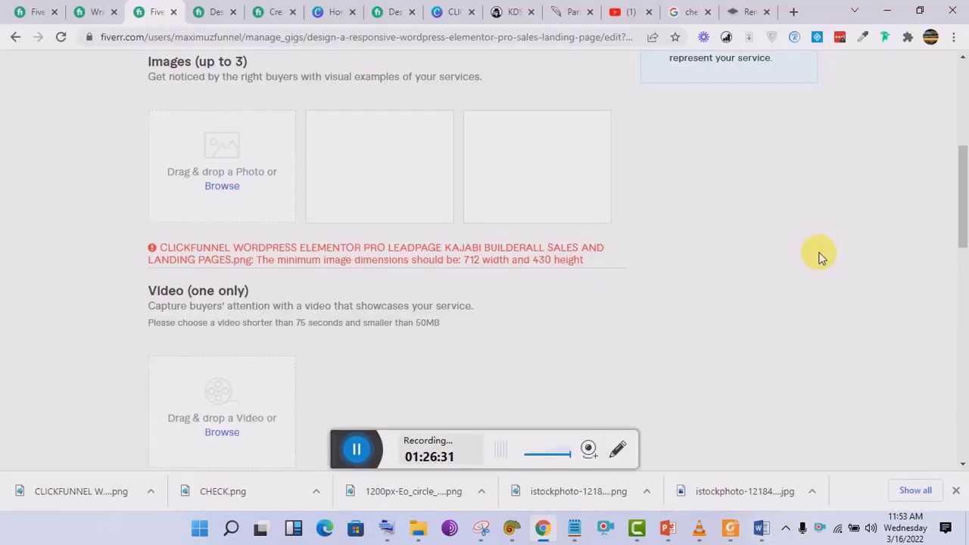
pyautogui.moveTo(700, 528)
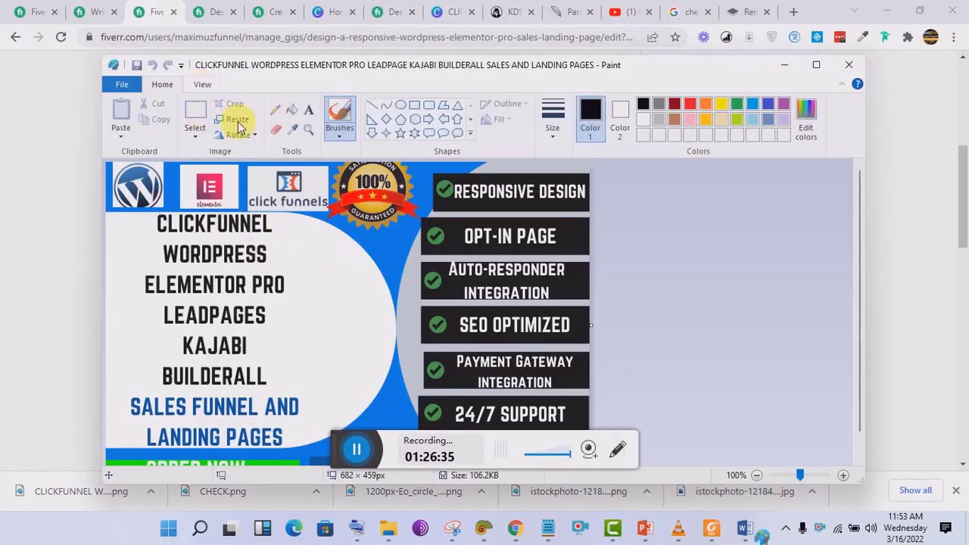
# Resize the image to 712 × 415 pixels without maintaining the aspect ratio, and save it.
pyautogui.click(238, 119)
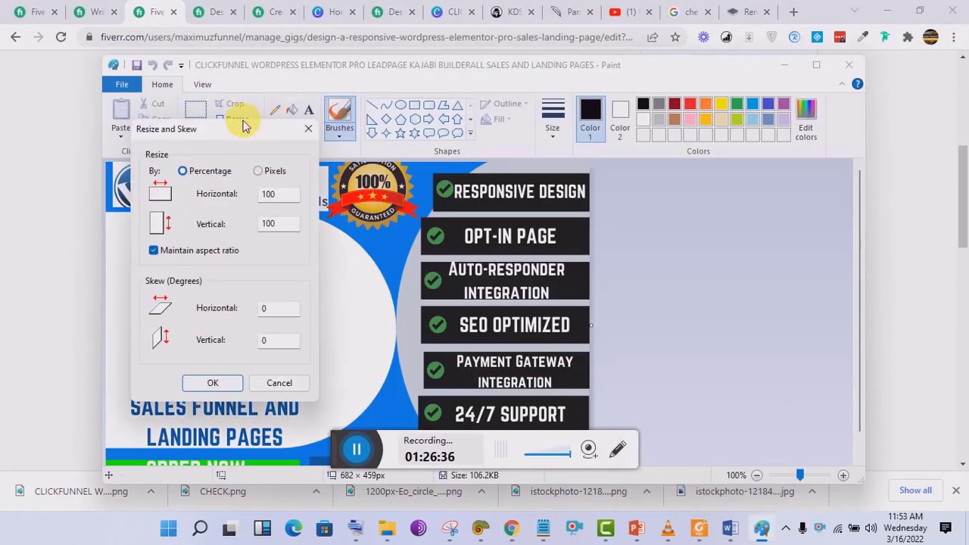
pyautogui.click(259, 171)
pyautogui.click(215, 253)
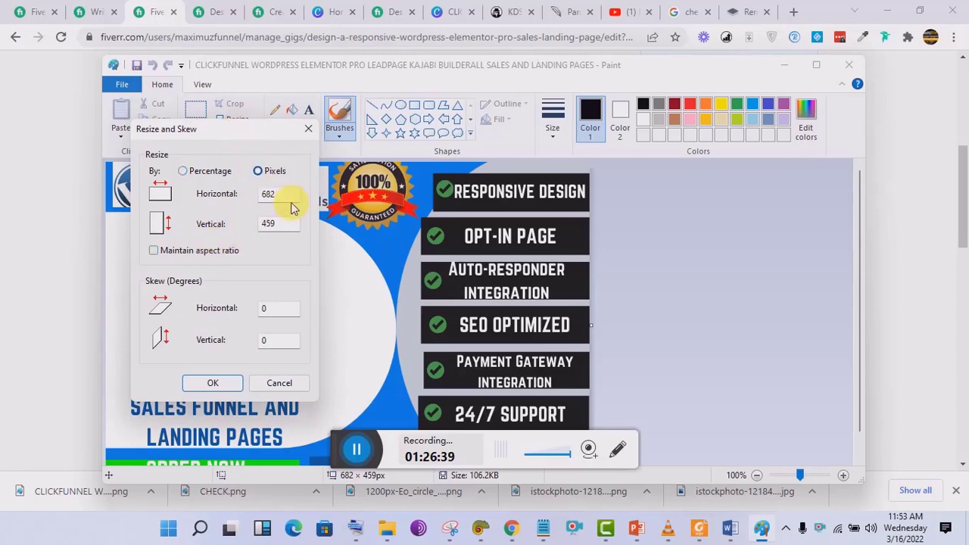
pyautogui.moveTo(290, 197); pyautogui.dragTo(225, 195)
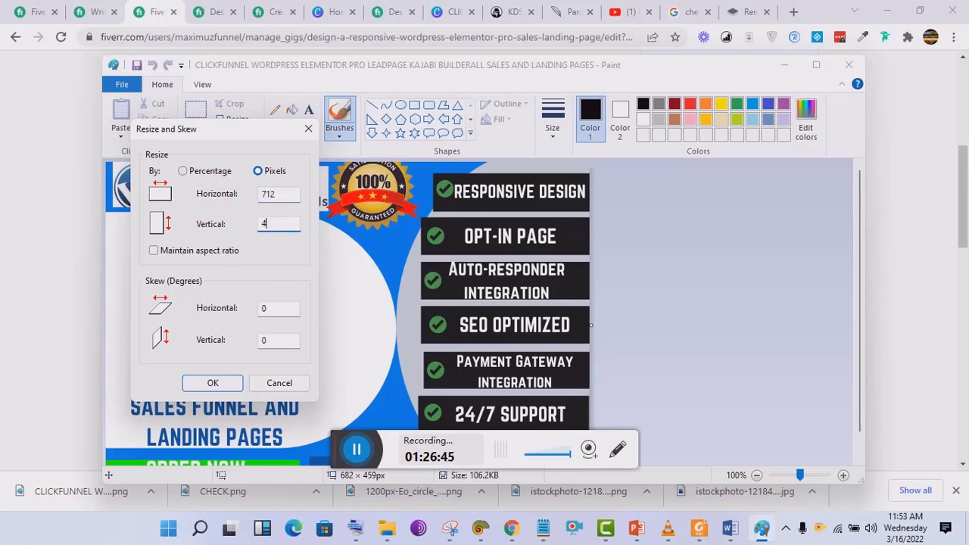
pyautogui.click(206, 385)
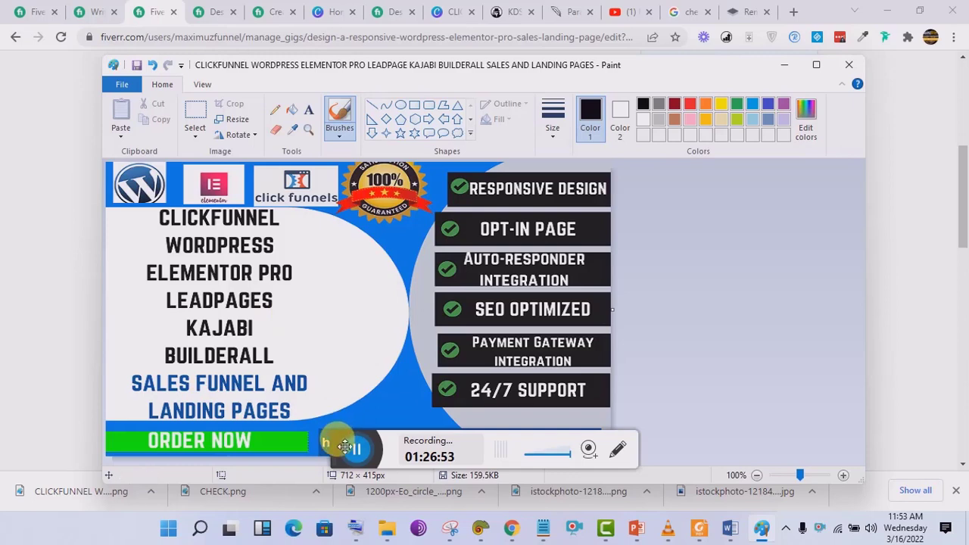
pyautogui.moveTo(343, 446); pyautogui.dragTo(570, 455)
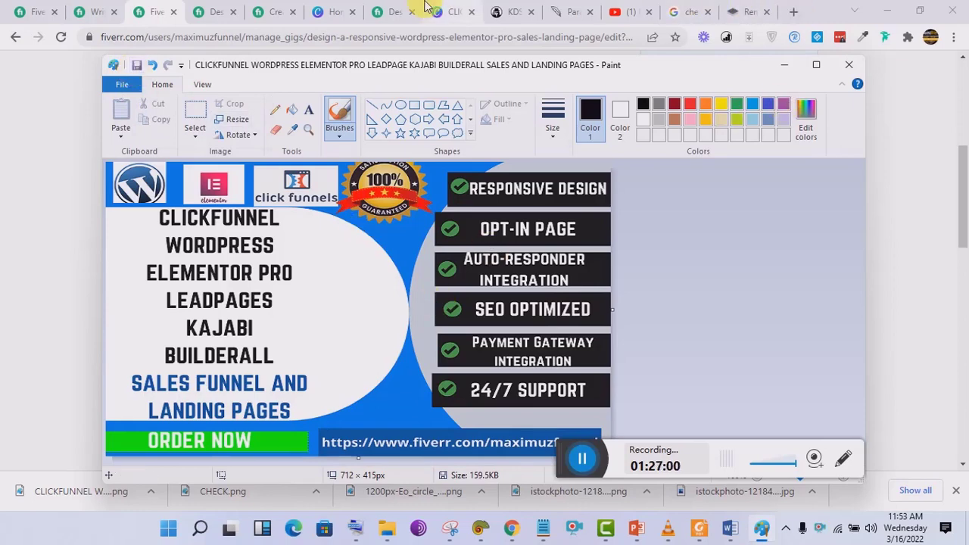
# Try to upload the resized CLICKFUNNEL WORDPRESS ELEMENTOR PRO image from the Desktop to the Fiverr gig's gallery.
pyautogui.click(394, 11)
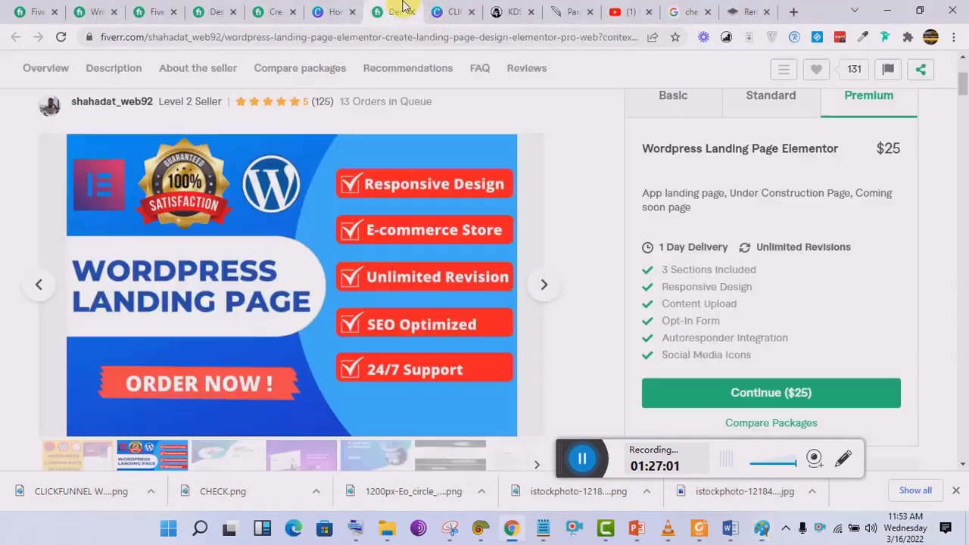
pyautogui.click(149, 9)
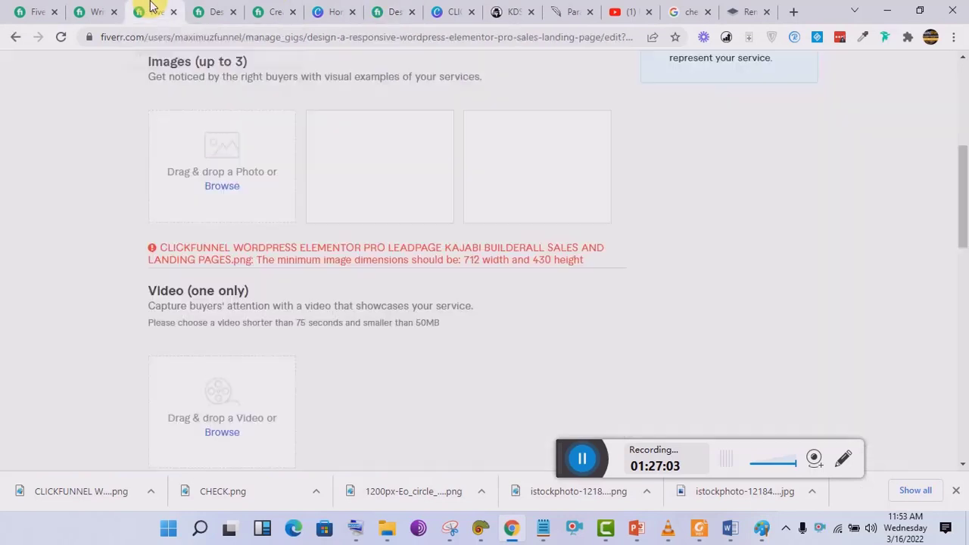
pyautogui.click(233, 189)
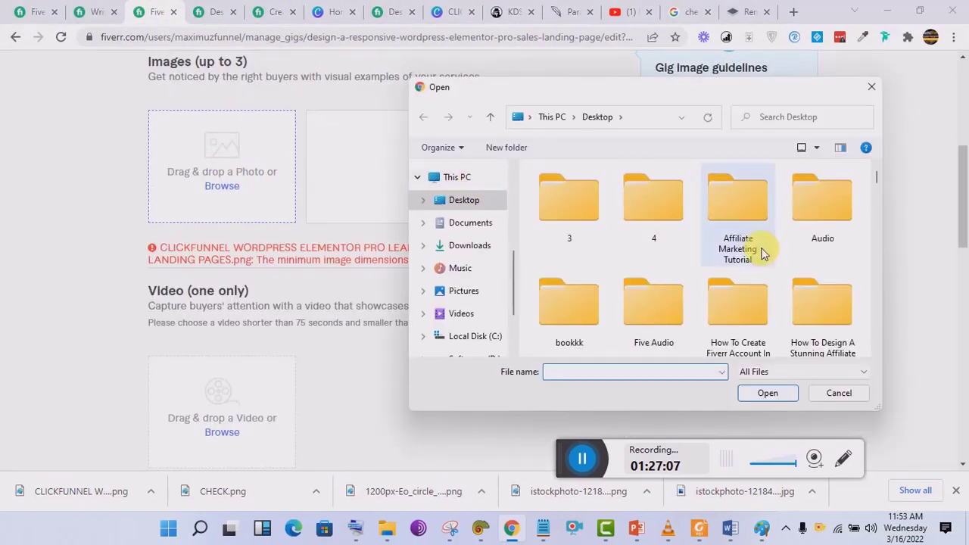
pyautogui.click(742, 207)
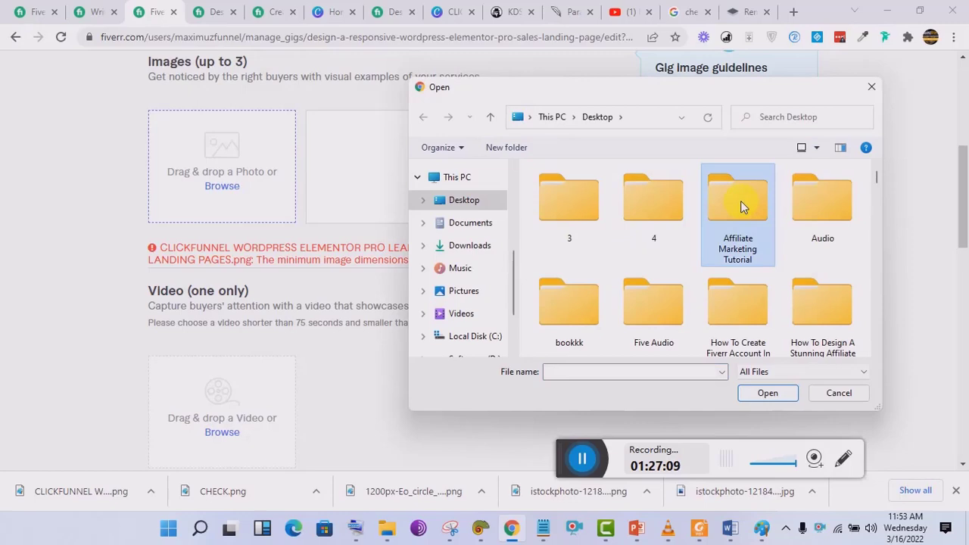
pyautogui.write('cleaning service')
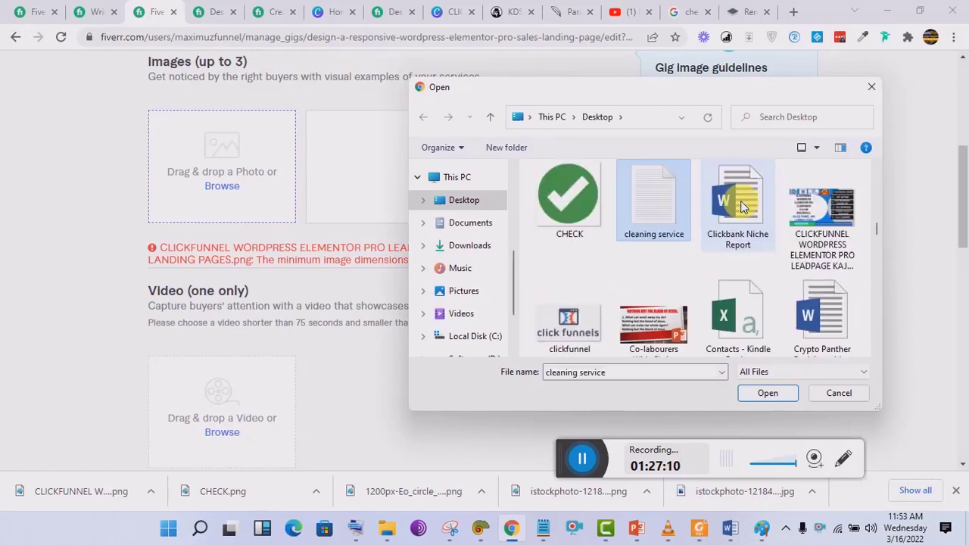
pyautogui.doubleClick(820, 213)
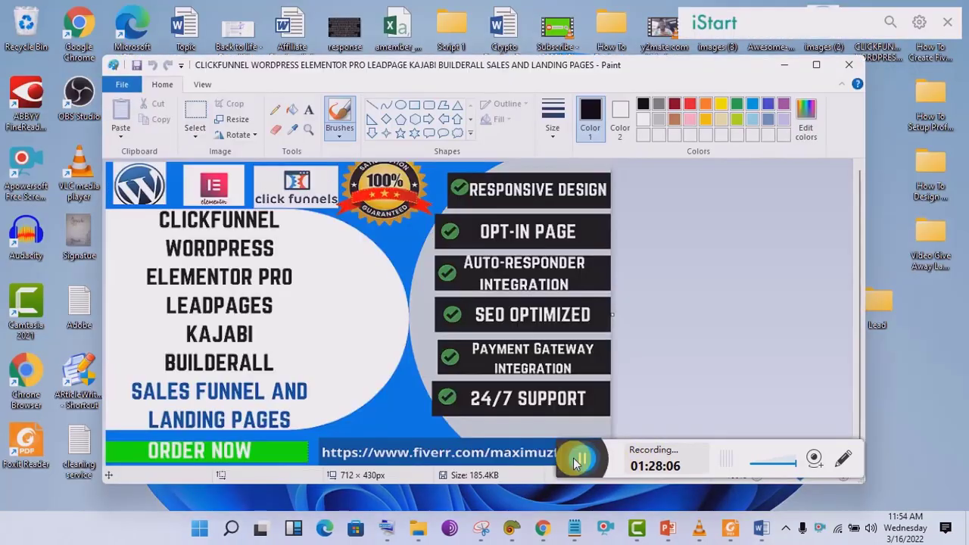
pyautogui.click(582, 458)
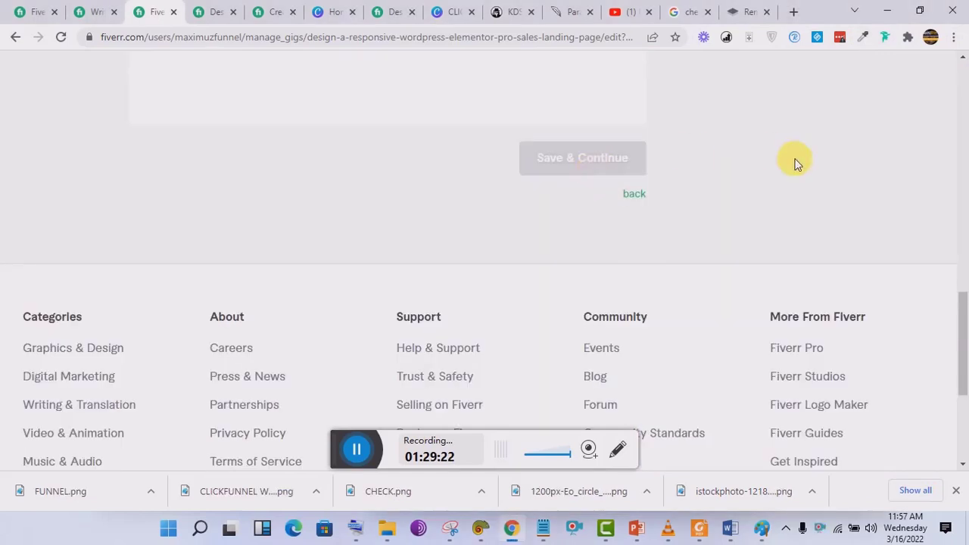
# Answer No to the Form W-9 question about being a U.S. person, save the answer and dismiss the confirmation.
pyautogui.moveTo(965, 333); pyautogui.dragTo(963, 177)
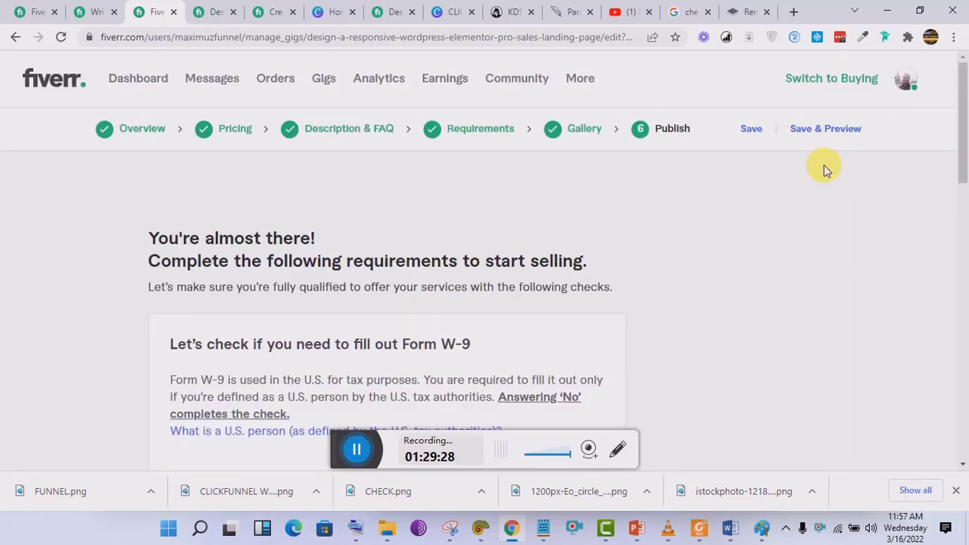
pyautogui.moveTo(965, 115); pyautogui.dragTo(961, 197)
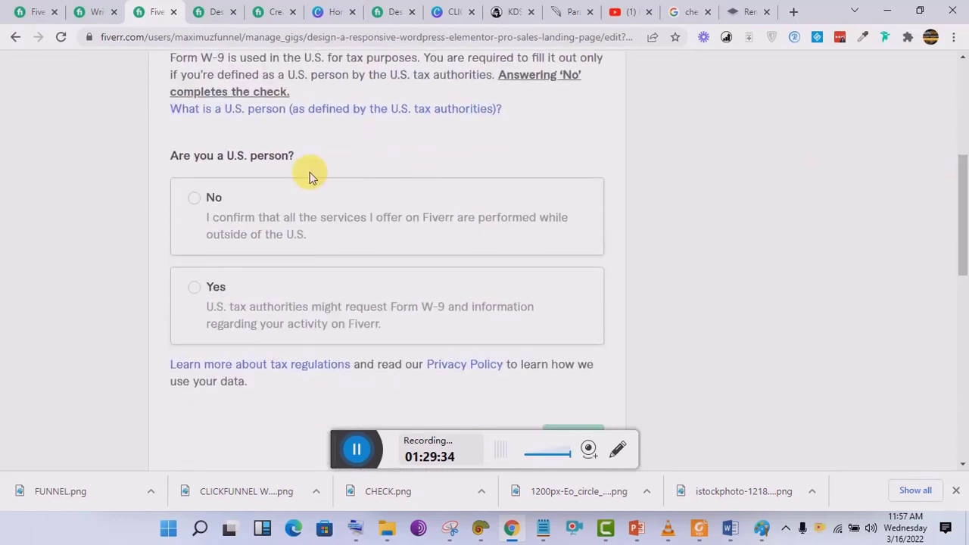
pyautogui.click(200, 204)
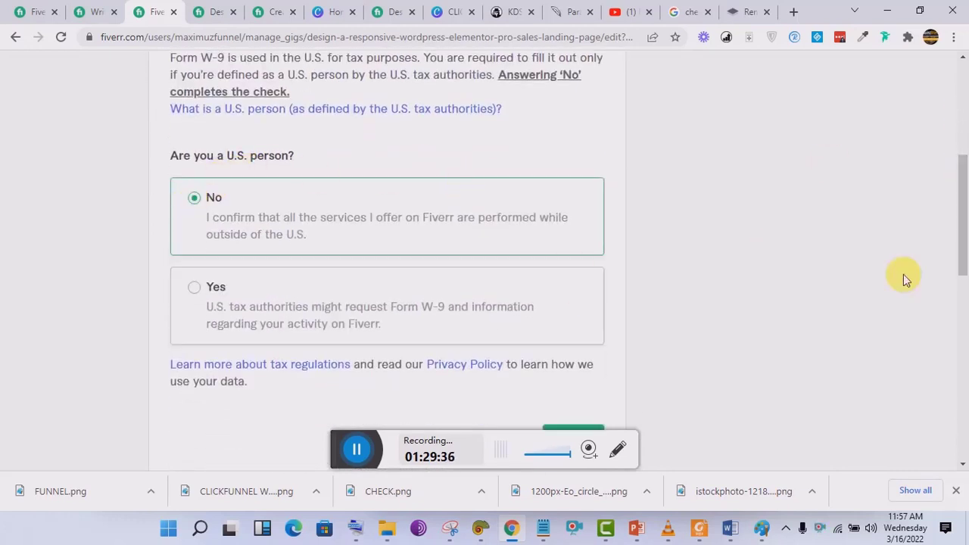
pyautogui.scroll(-2, 963, 295)
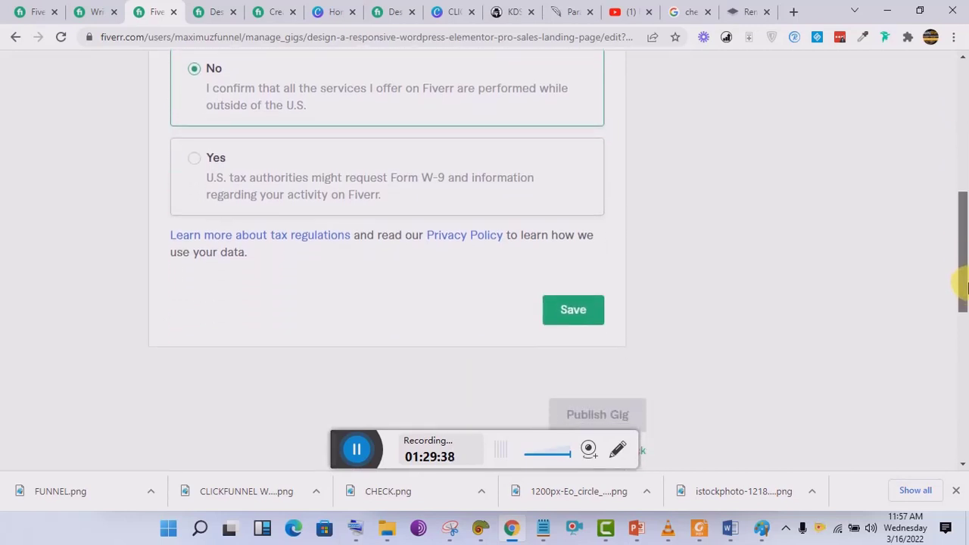
pyautogui.click(558, 310)
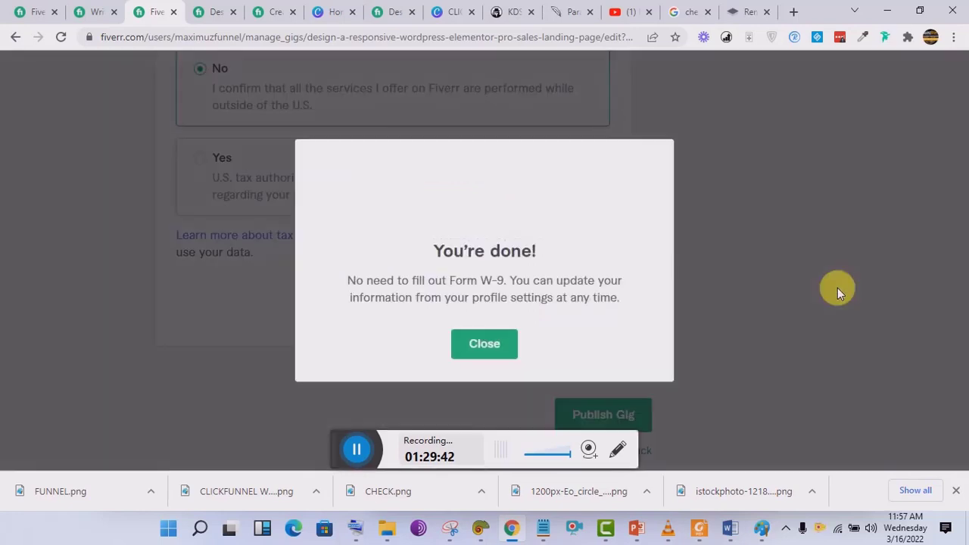
pyautogui.click(494, 349)
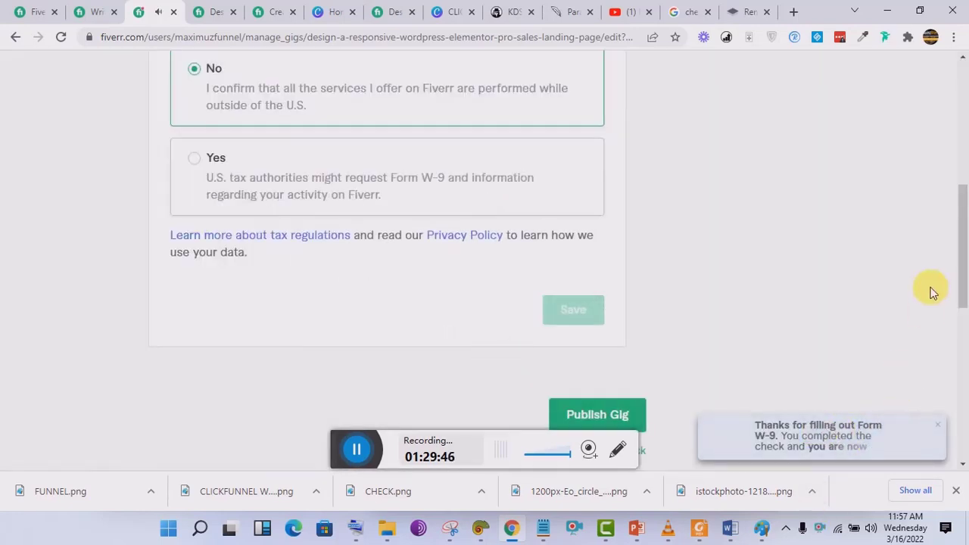
# Publish the gig and finish the publishing page to go to the list of gigs.
pyautogui.click(604, 422)
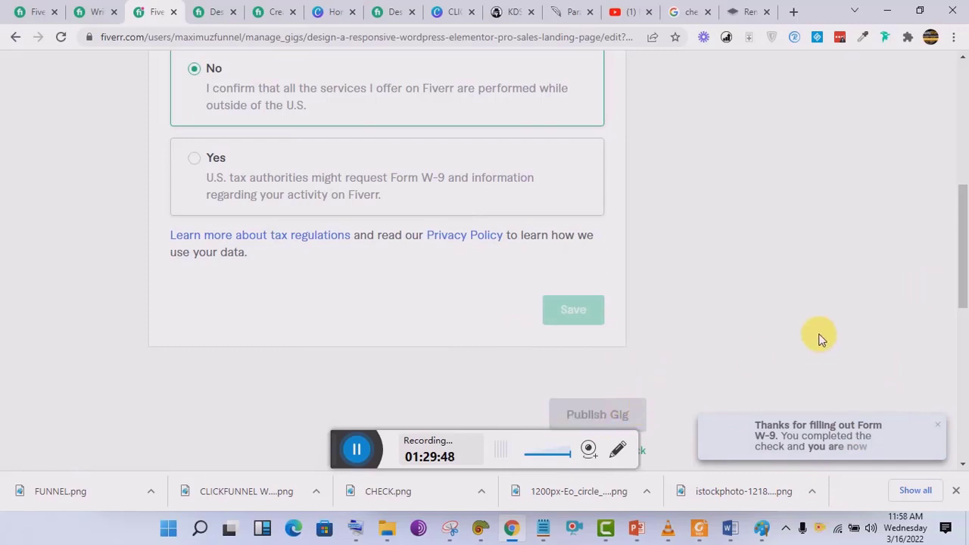
pyautogui.moveTo(966, 201); pyautogui.dragTo(945, 86)
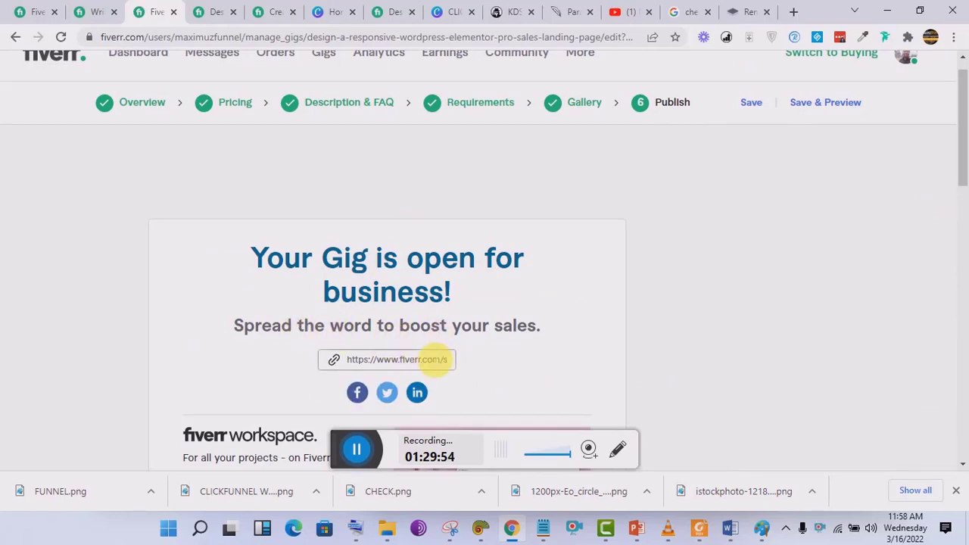
pyautogui.moveTo(964, 156); pyautogui.dragTo(961, 188)
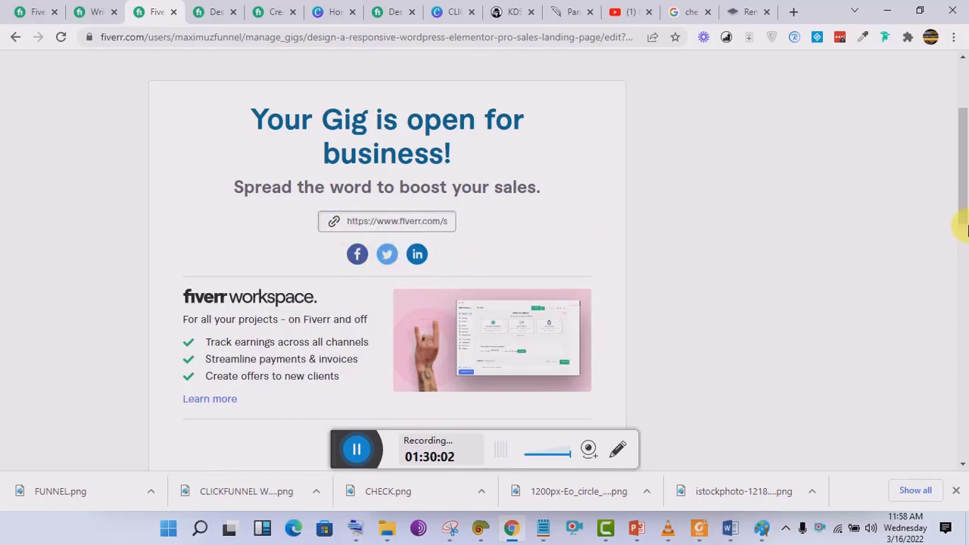
pyautogui.moveTo(964, 212); pyautogui.dragTo(965, 324)
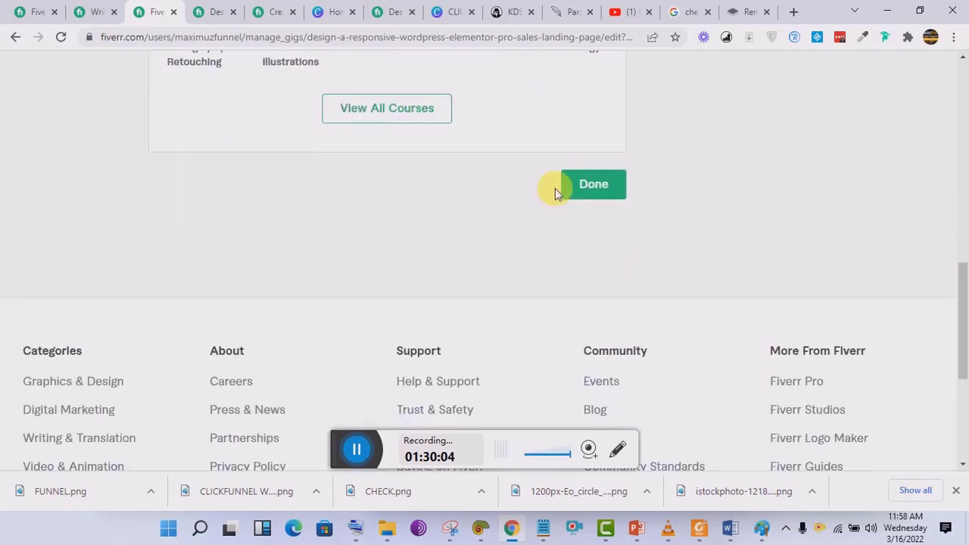
pyautogui.click(584, 185)
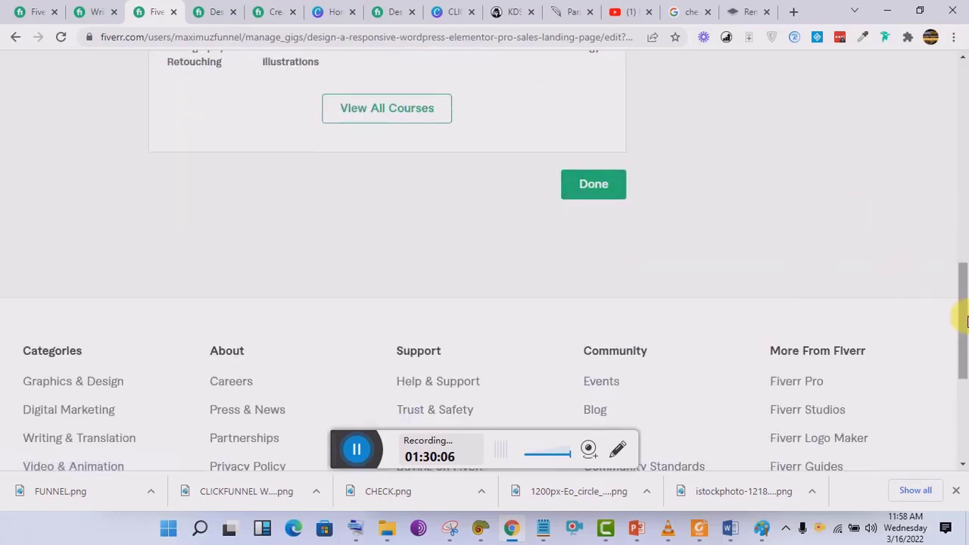
pyautogui.scroll(3, 965, 259)
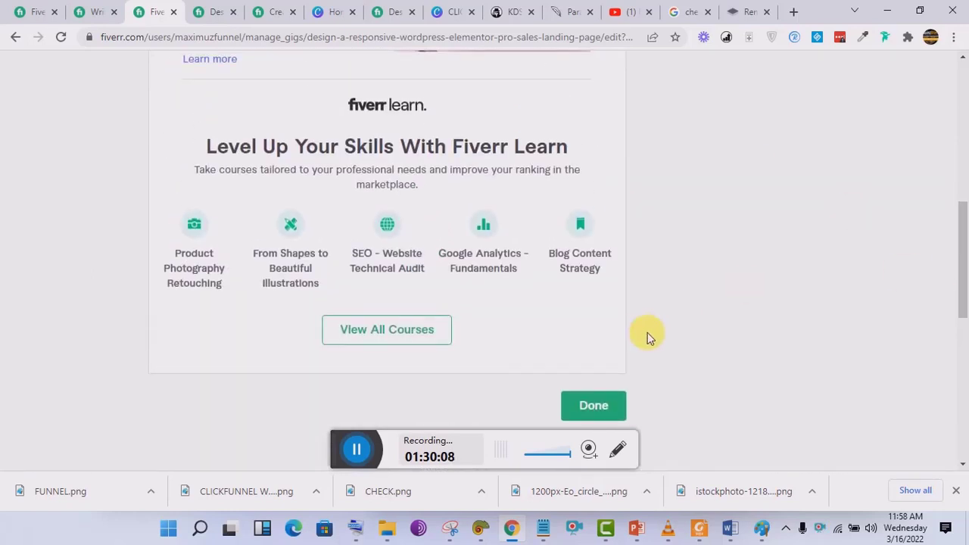
pyautogui.click(599, 407)
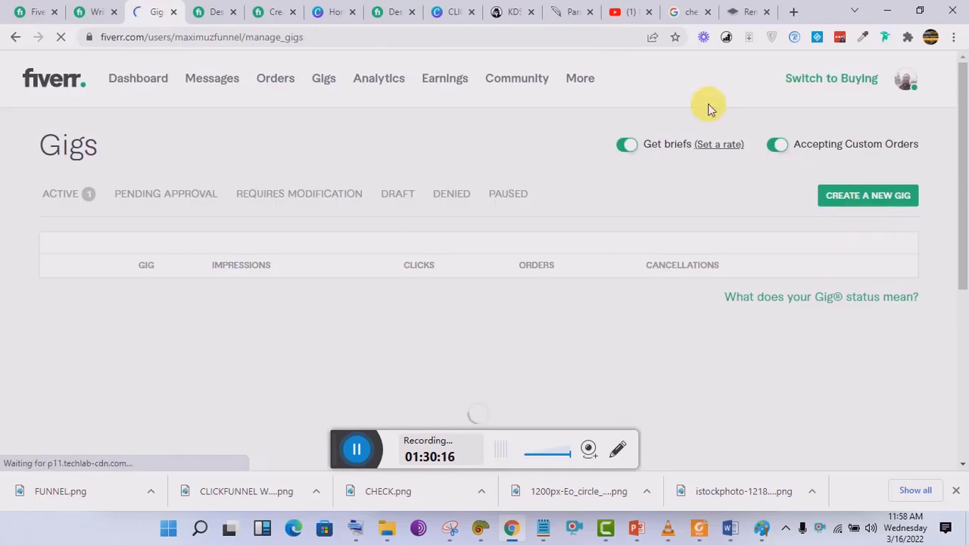
# Look at the gig image design in Canva and return to the Fiverr Gigs page.
pyautogui.click(470, 9)
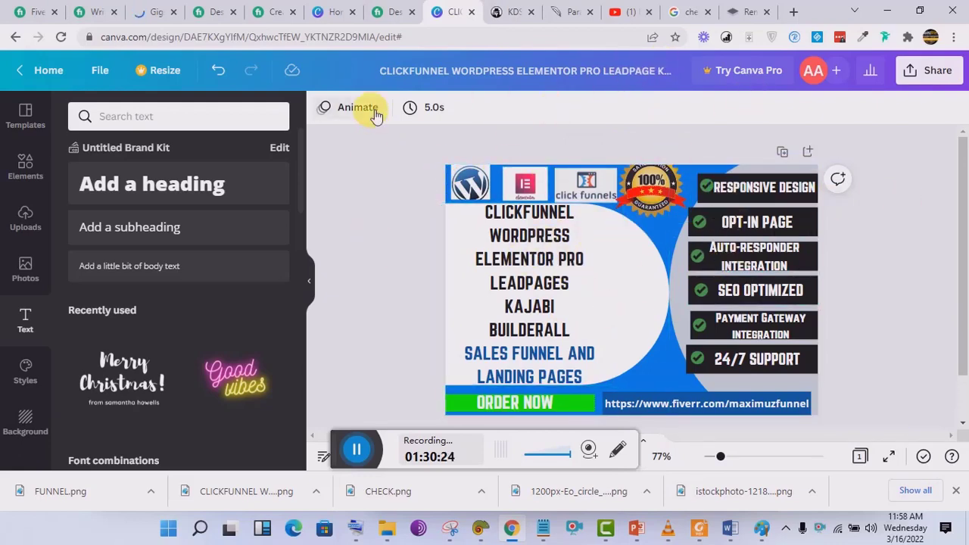
pyautogui.click(168, 6)
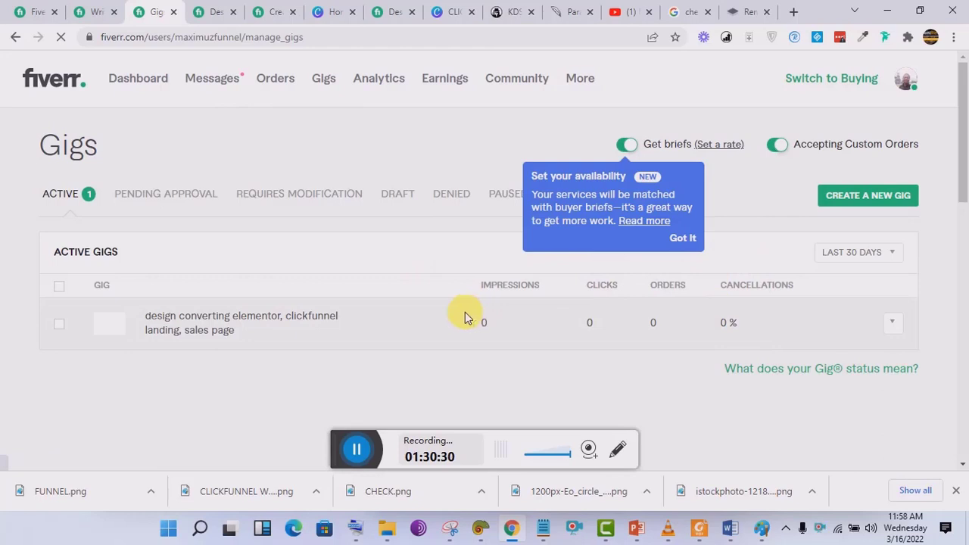
# Open a preview of the active gig "design converting elementor, clickfunnel landing, sales page".
pyautogui.rightClick(250, 316)
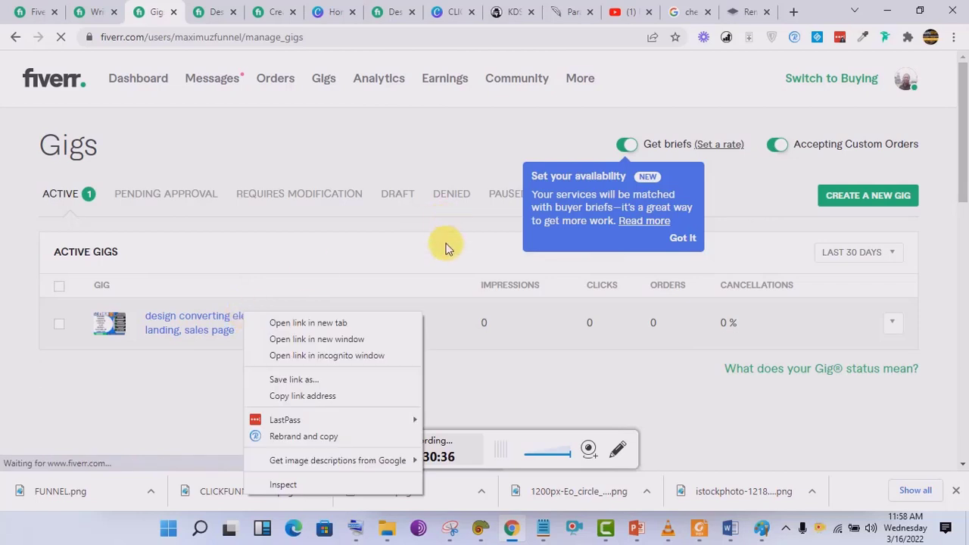
pyautogui.click(512, 234)
pyautogui.click(892, 326)
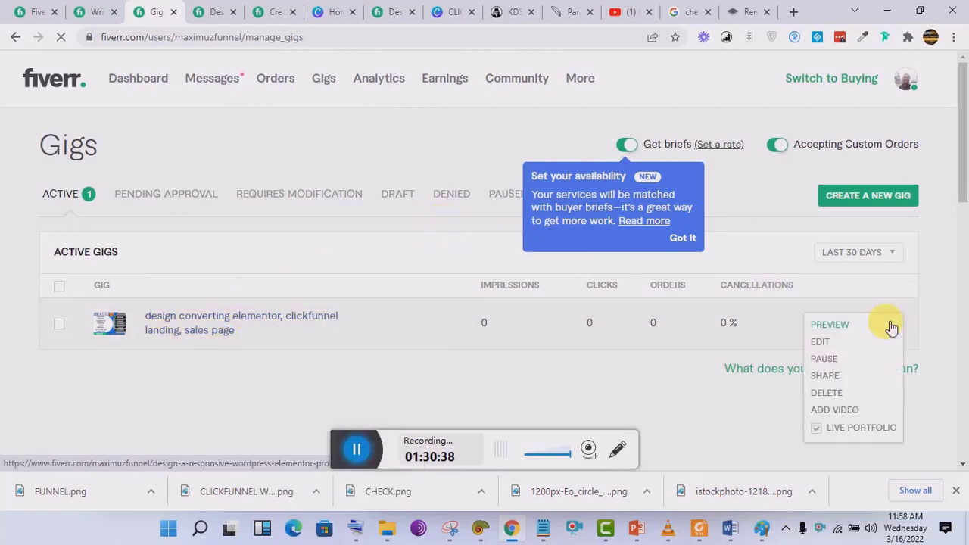
pyautogui.click(843, 326)
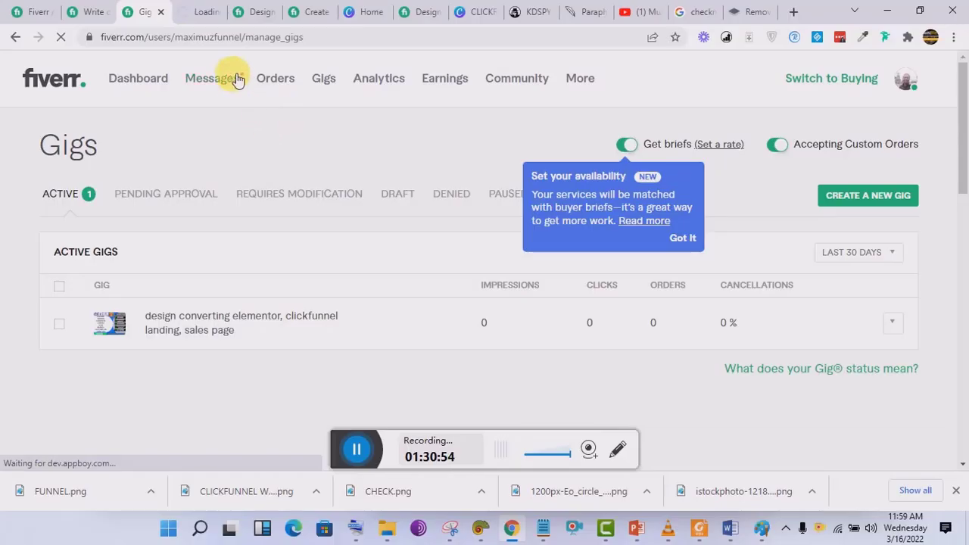
# Check the Fiverr messages and notifications, and switch to the page with the gig preview.
pyautogui.moveTo(235, 88)
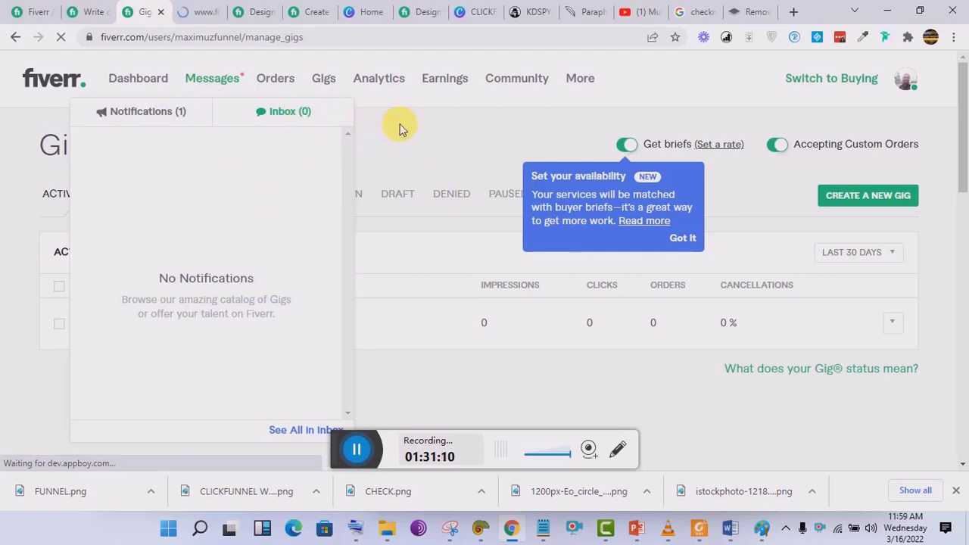
pyautogui.click(235, 82)
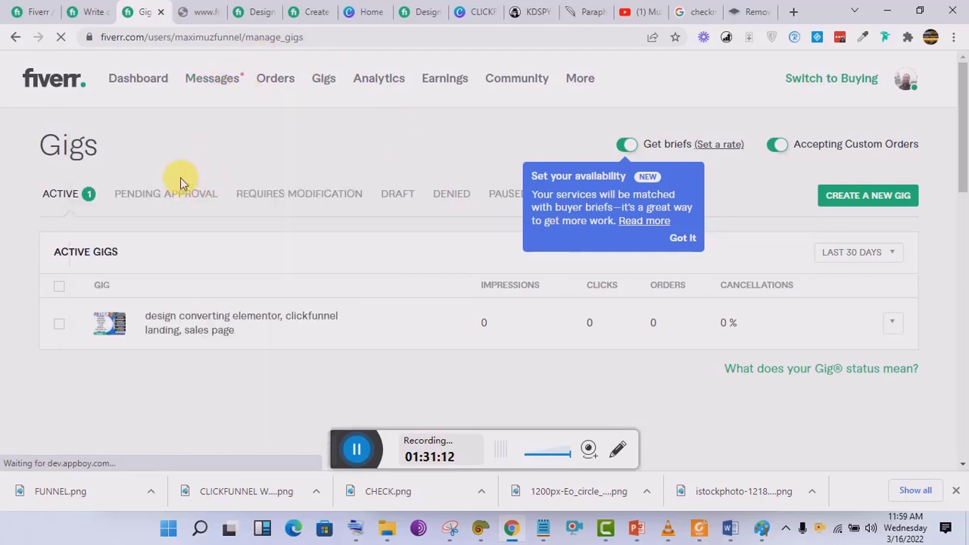
pyautogui.click(191, 9)
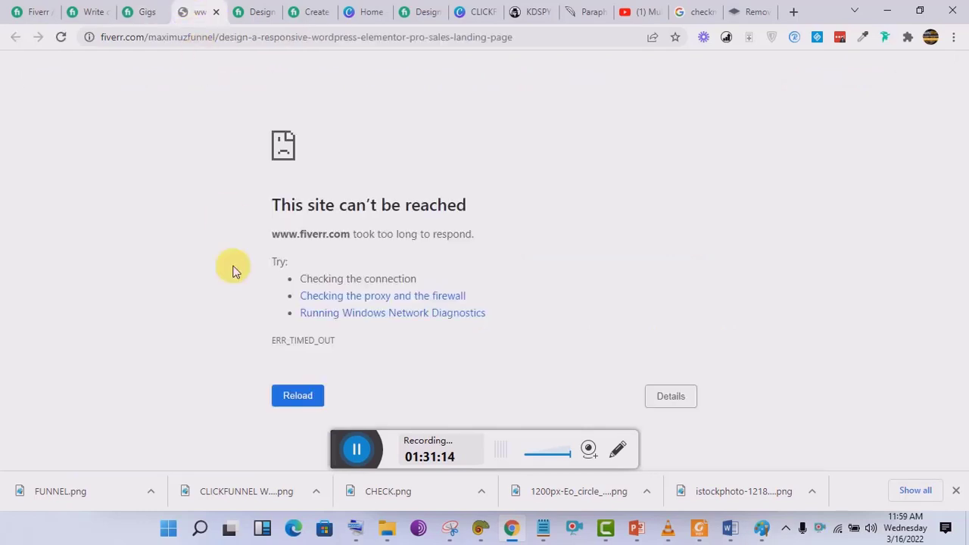